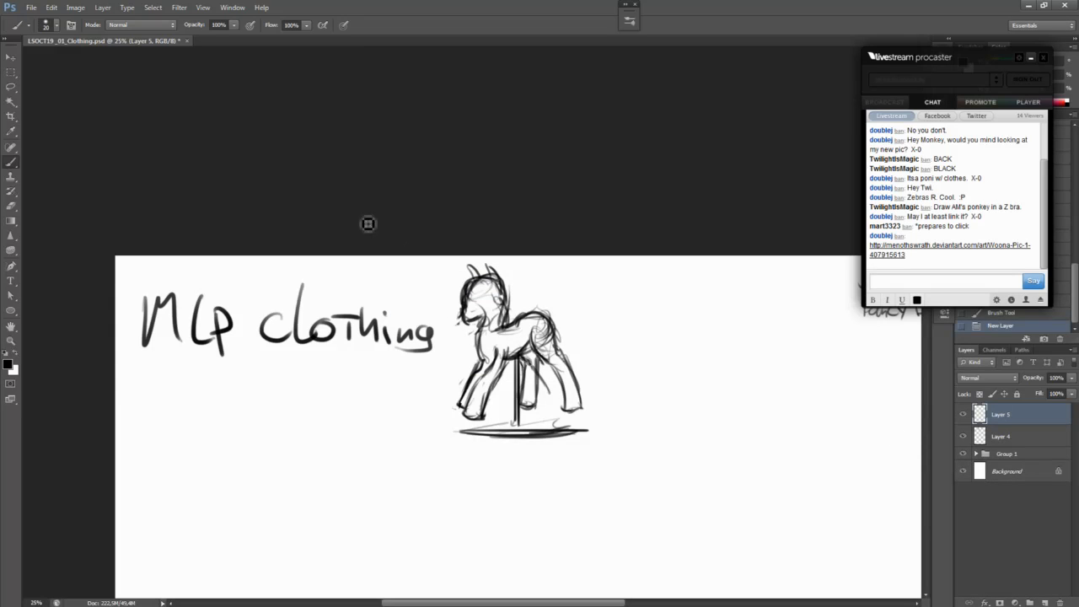
# Step: Look over the handwritten title, the pony mannequin and the clothing list, briefly framing the mannequin with a rectangular marquee
pyautogui.click(11, 72)
pyautogui.moveTo(394, 157); pyautogui.dragTo(253, 176)
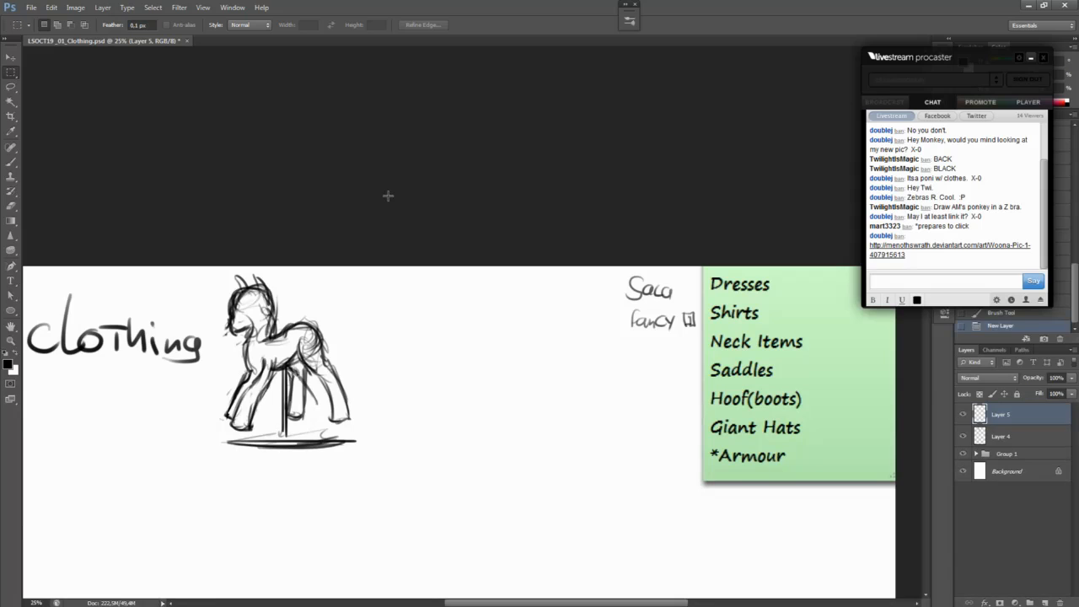
pyautogui.moveTo(352, 197); pyautogui.dragTo(585, 222)
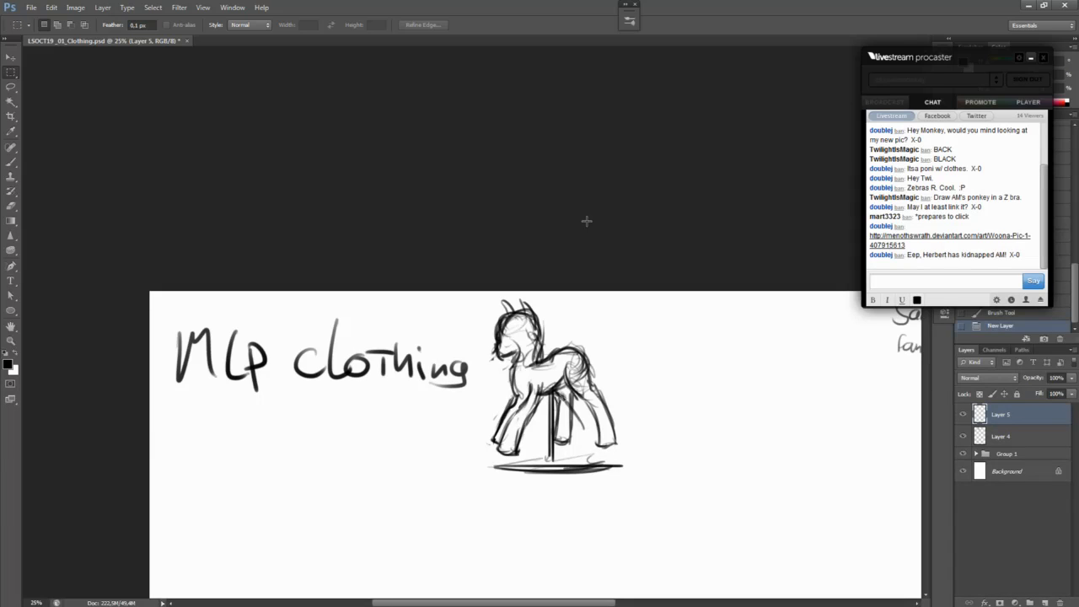
pyautogui.moveTo(537, 234); pyautogui.dragTo(344, 239)
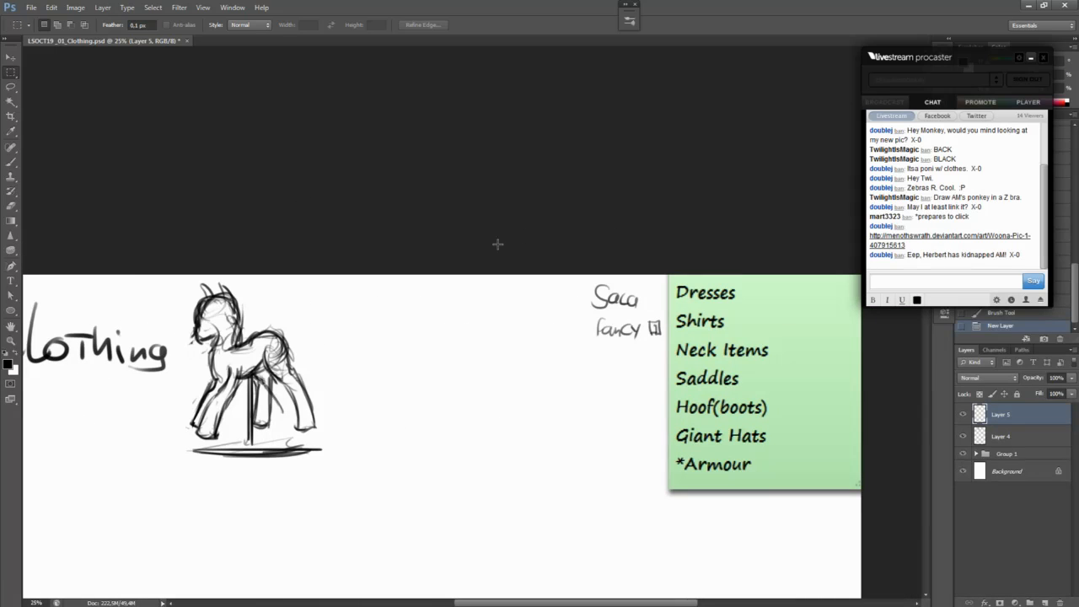
pyautogui.moveTo(497, 243)
pyautogui.mouseDown()
pyautogui.moveTo(561, 284)
pyautogui.moveTo(650, 299)
pyautogui.moveTo(289, 292)
pyautogui.moveTo(539, 289)
pyautogui.moveTo(607, 260)
pyautogui.mouseUp()
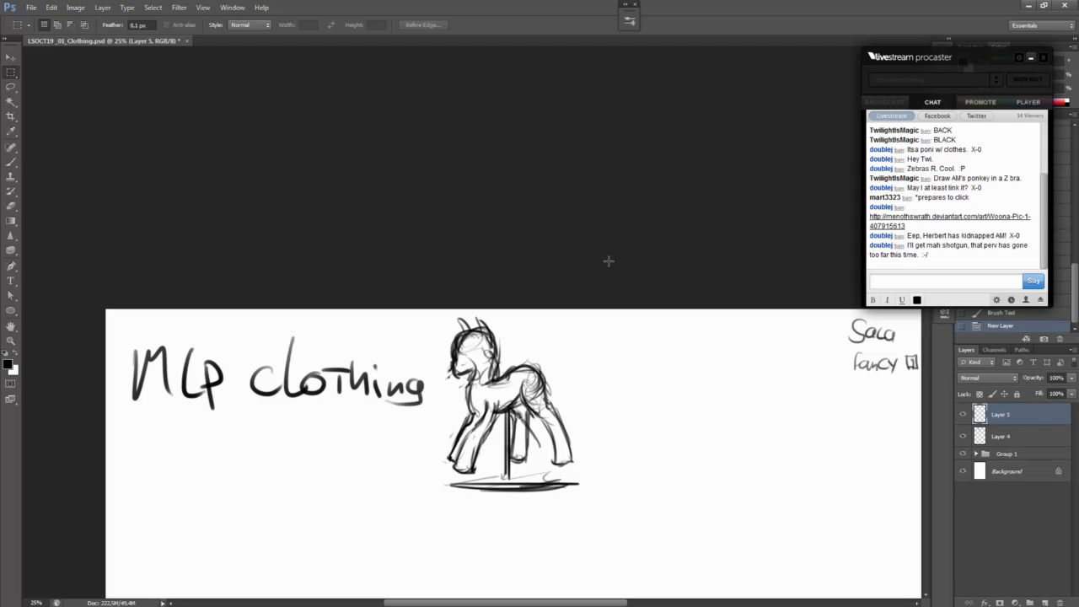
pyautogui.moveTo(694, 296); pyautogui.dragTo(395, 282)
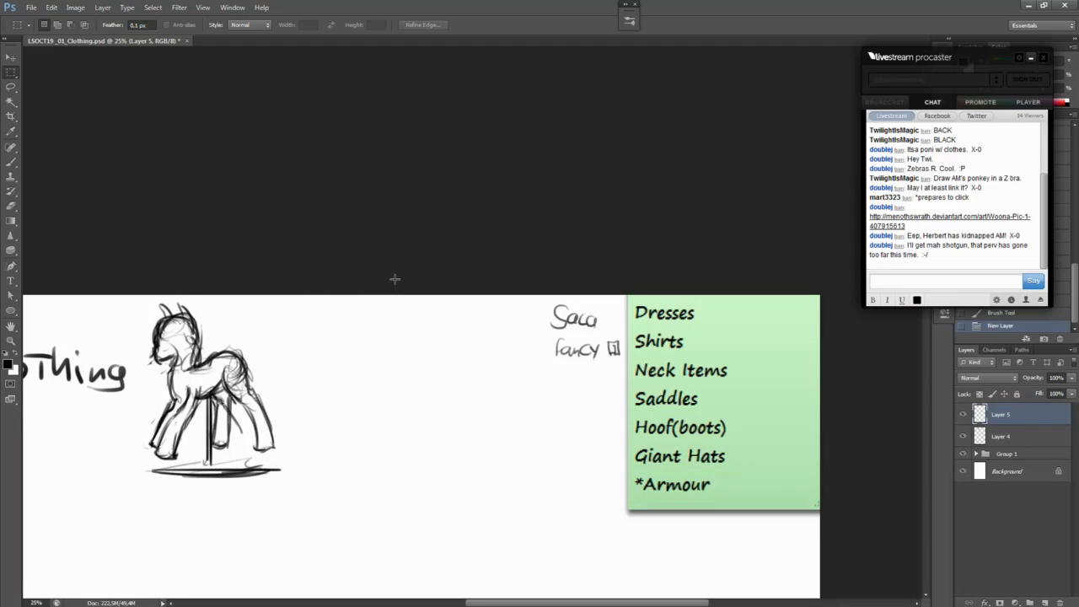
pyautogui.moveTo(319, 292); pyautogui.dragTo(138, 482)
pyautogui.click(318, 426)
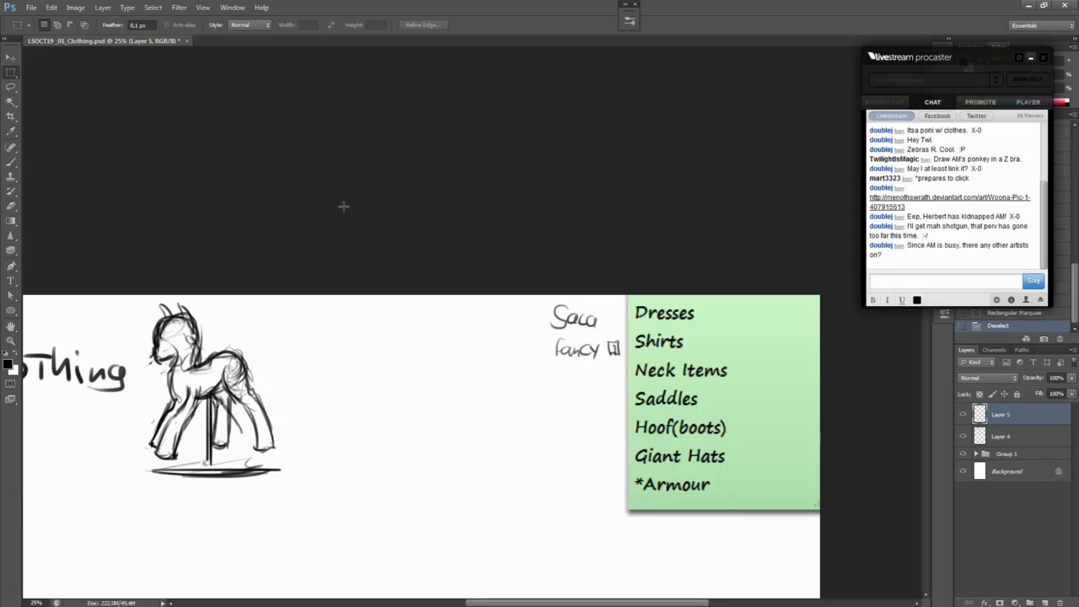
pyautogui.moveTo(277, 222); pyautogui.dragTo(334, 203)
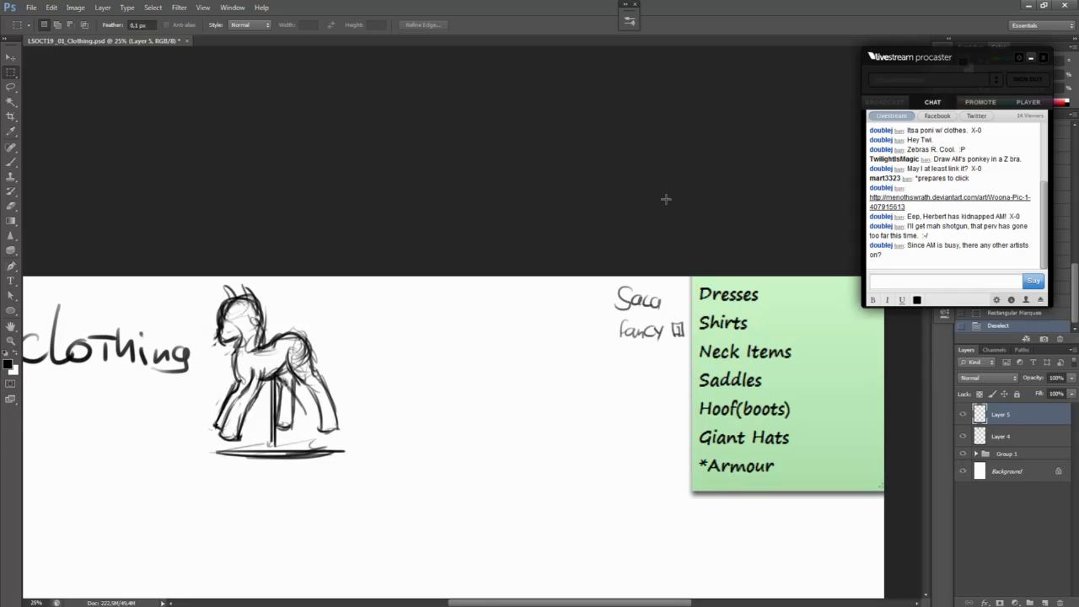
pyautogui.moveTo(713, 214); pyautogui.dragTo(599, 223)
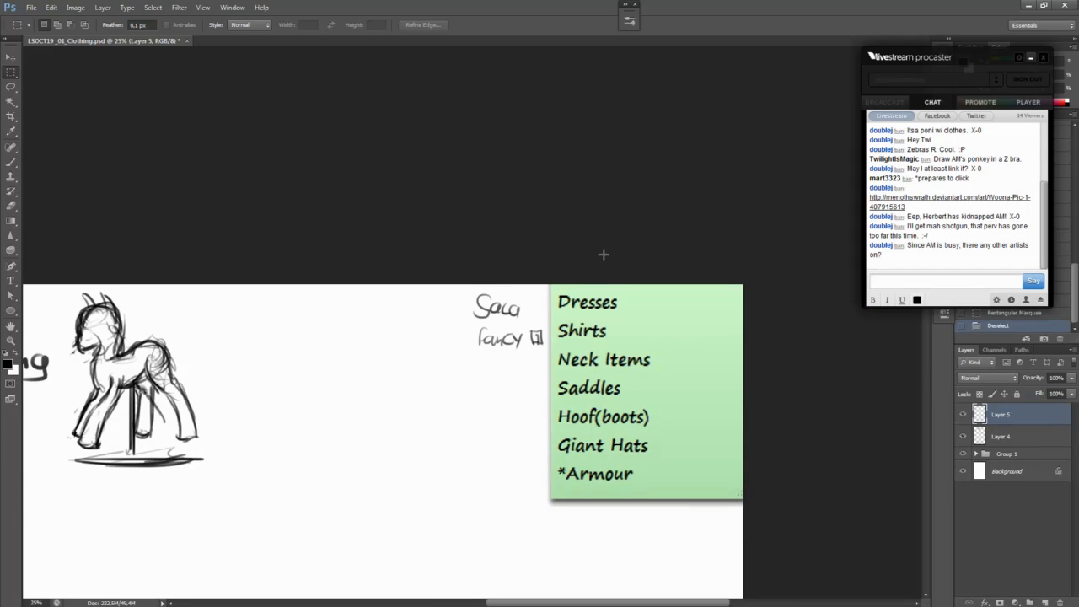
# Step: Mark the Dresses entry on the clothing list with a temporary rectangular marquee and clear the selection
pyautogui.scroll(2, 605, 251)
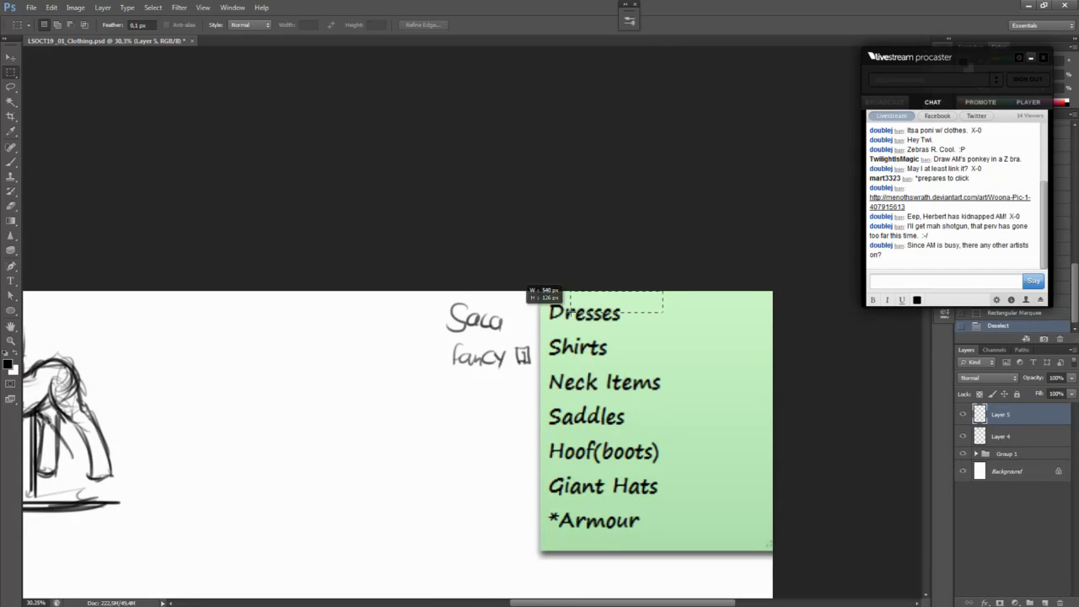
pyautogui.scroll(-2, 638, 271)
pyautogui.scroll(-3, 639, 271)
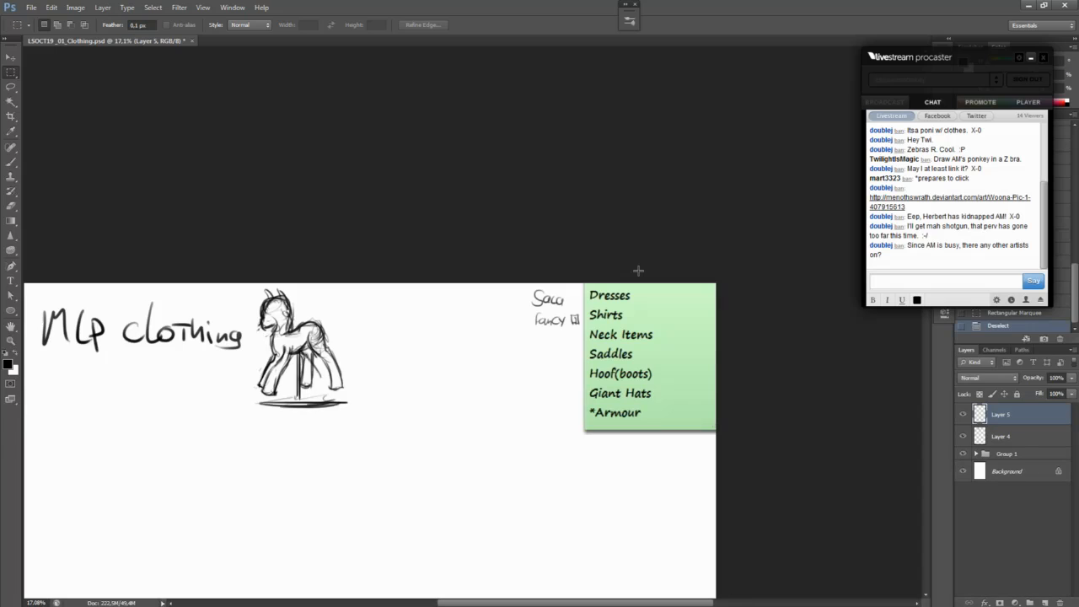
pyautogui.scroll(2, 640, 273)
pyautogui.scroll(4, 639, 290)
pyautogui.scroll(-3, 641, 283)
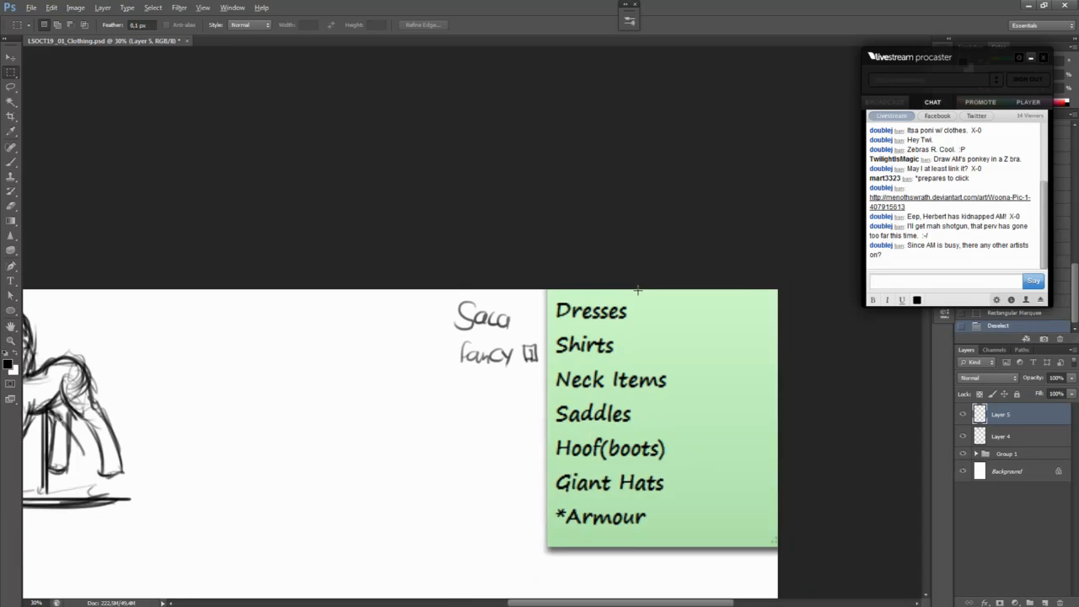
pyautogui.moveTo(643, 281); pyautogui.dragTo(540, 315)
pyautogui.moveTo(666, 291); pyautogui.dragTo(548, 327)
pyautogui.click(492, 334)
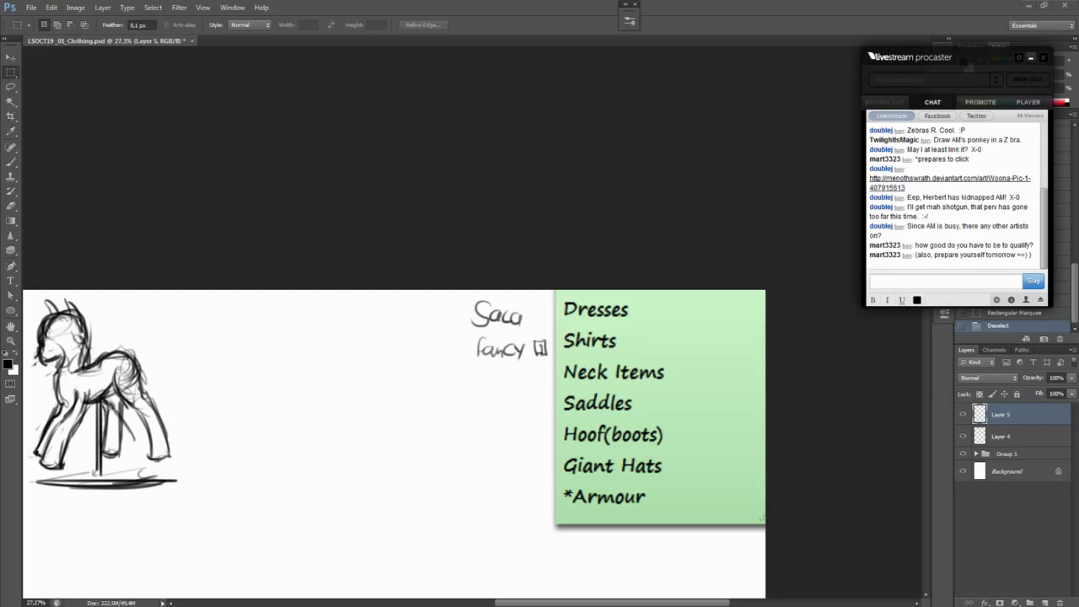
# Step: Mark Shirts, Neck Items and Saddles on the clothing list one by one with a rectangular marquee, clearing the selection at the end
pyautogui.moveTo(556, 327); pyautogui.dragTo(625, 352)
pyautogui.click(612, 344)
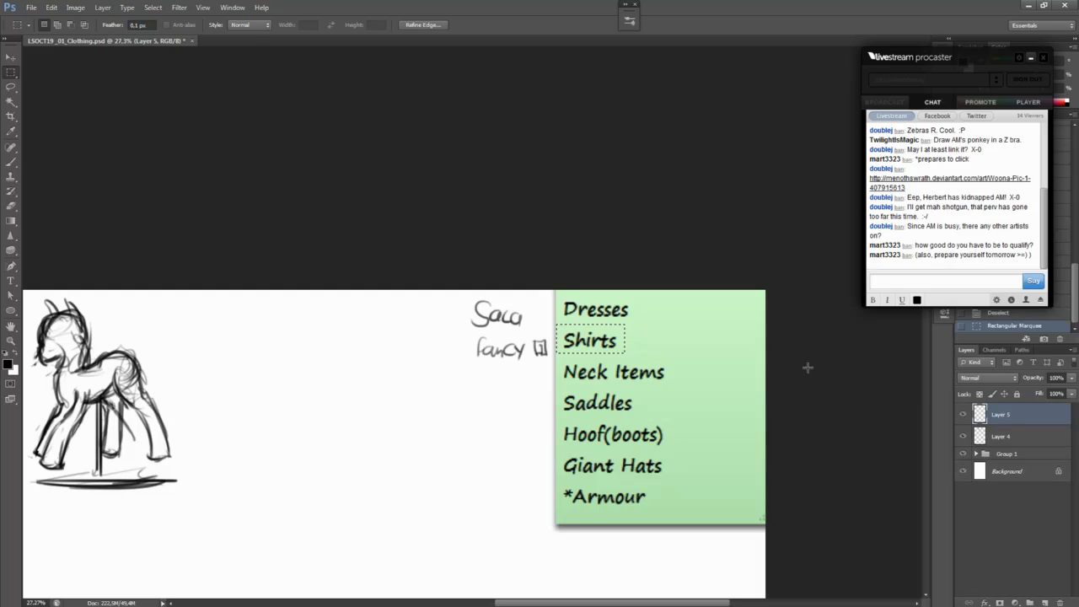
pyautogui.click(813, 399)
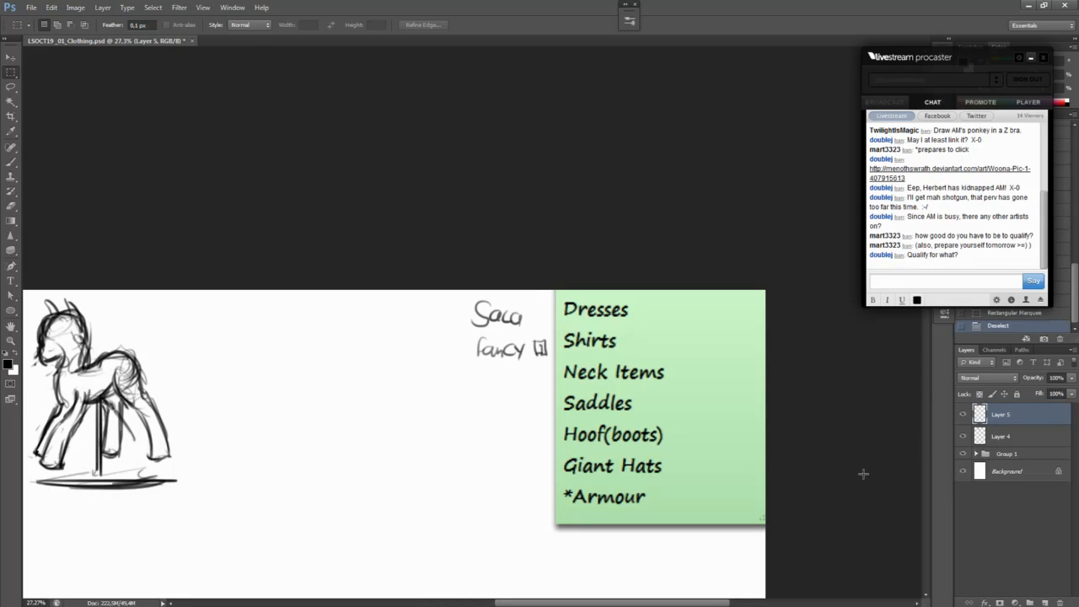
pyautogui.moveTo(685, 361); pyautogui.dragTo(548, 386)
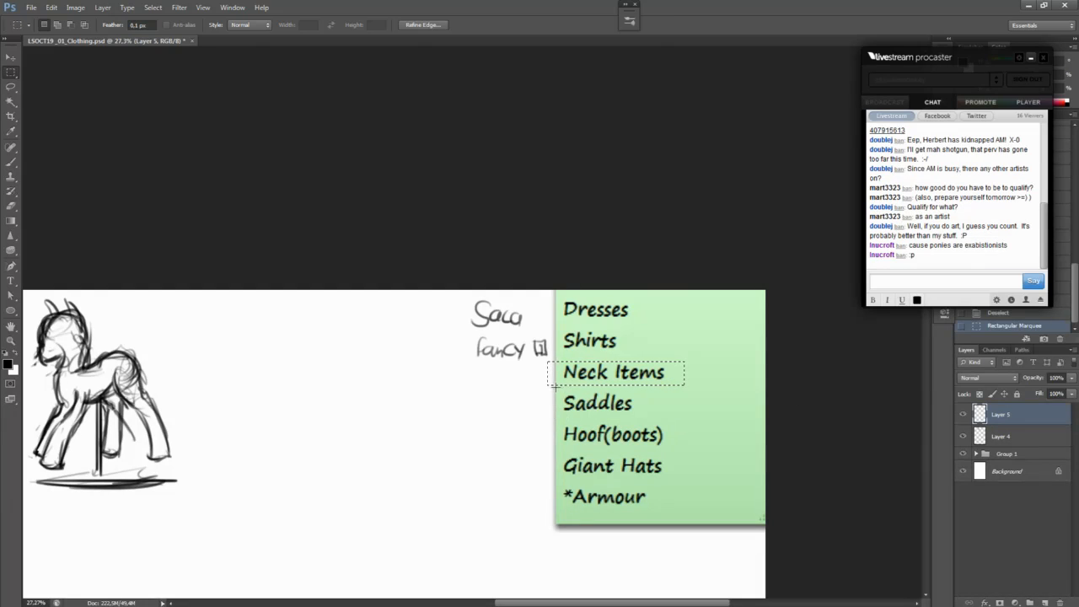
pyautogui.moveTo(647, 419); pyautogui.dragTo(648, 420)
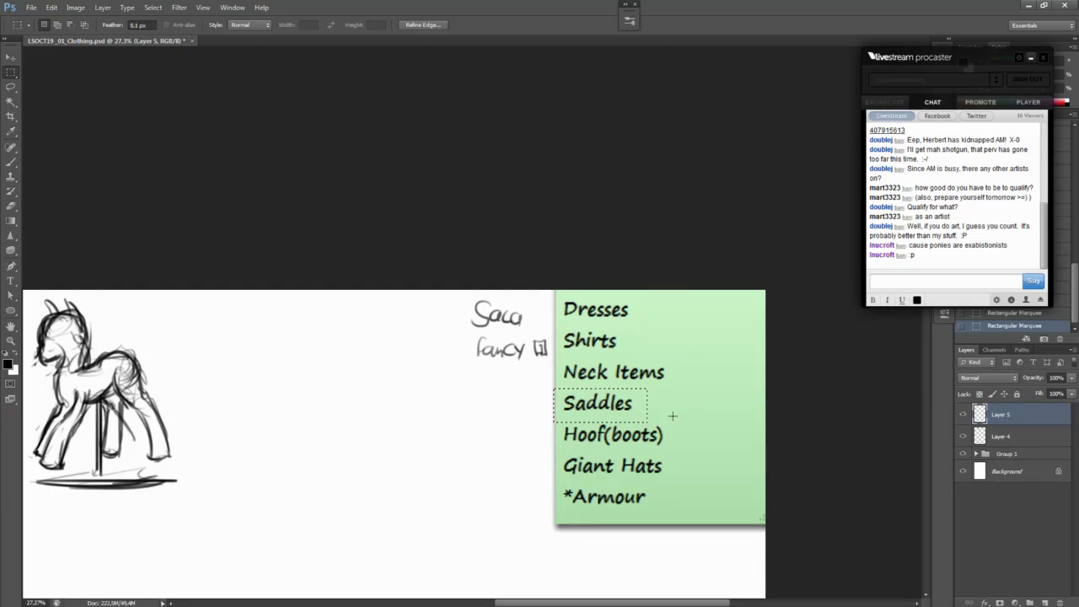
pyautogui.click(570, 384)
pyautogui.moveTo(557, 389); pyautogui.dragTo(637, 418)
pyautogui.hotkey('ctrl', 'd')
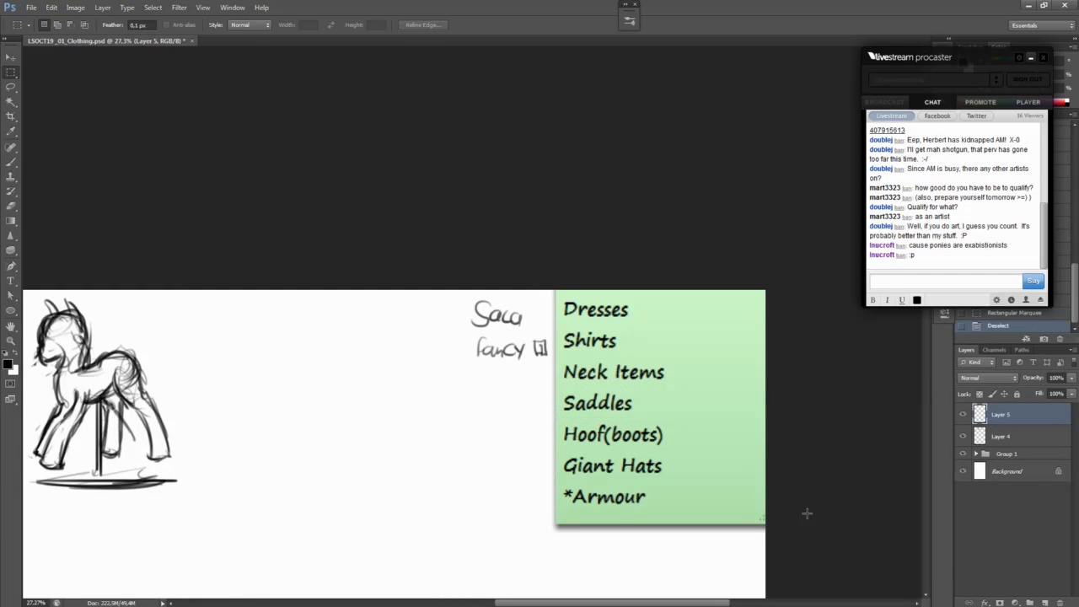
# Step: Circle the Hoof(boots) entry on the clothing list with the Brush tool and undo the stroke
pyautogui.press('b')
pyautogui.moveTo(680, 490); pyautogui.dragTo(809, 513)
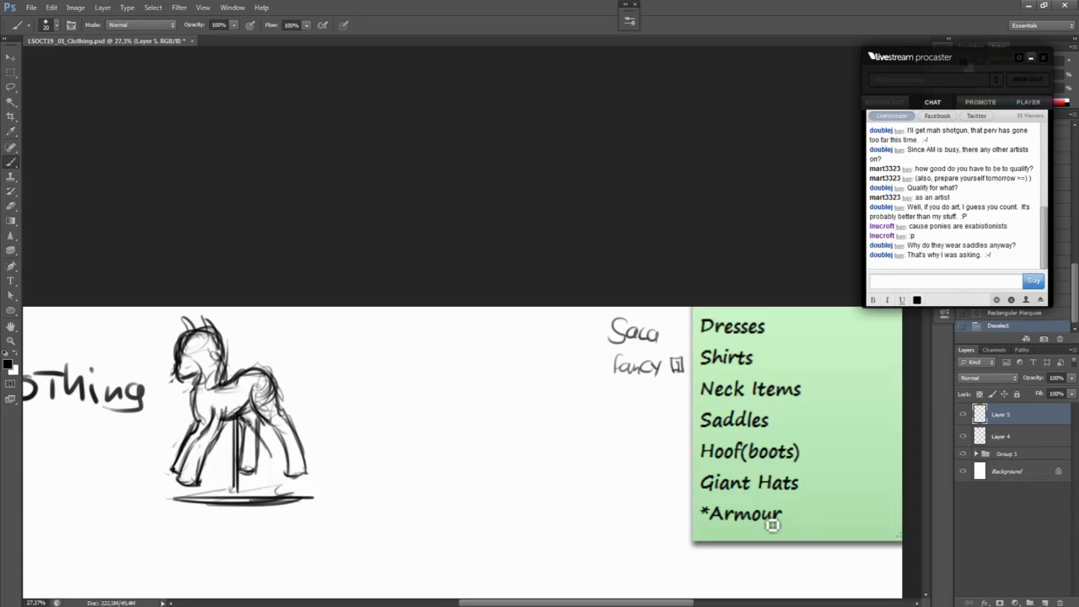
pyautogui.click(765, 288)
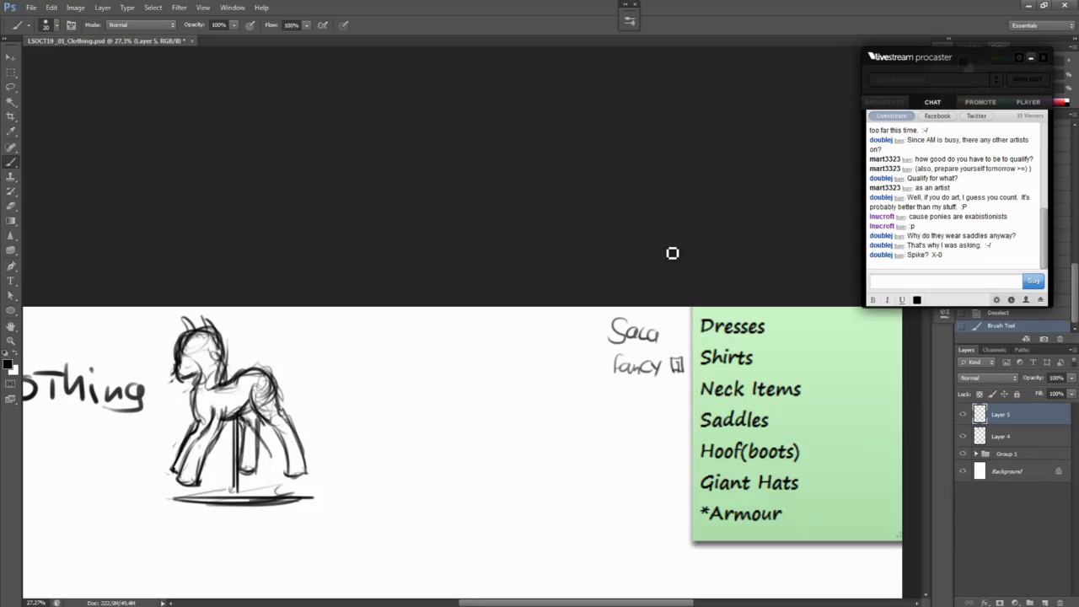
pyautogui.click(701, 276)
pyautogui.moveTo(794, 462); pyautogui.dragTo(665, 440)
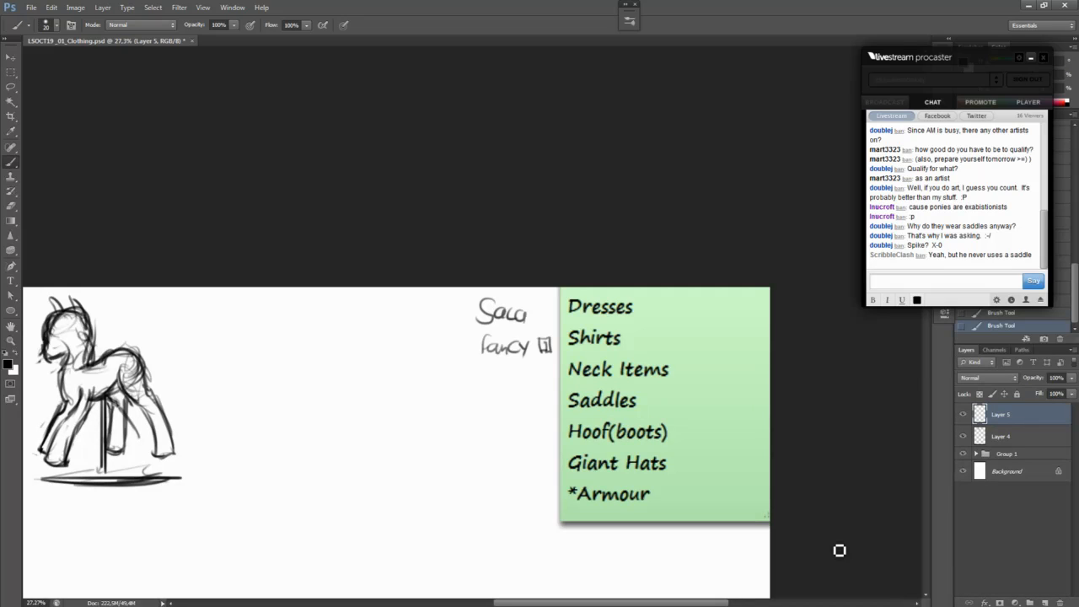
pyautogui.moveTo(579, 419)
pyautogui.mouseDown()
pyautogui.moveTo(624, 445)
pyautogui.moveTo(582, 418)
pyautogui.mouseUp()
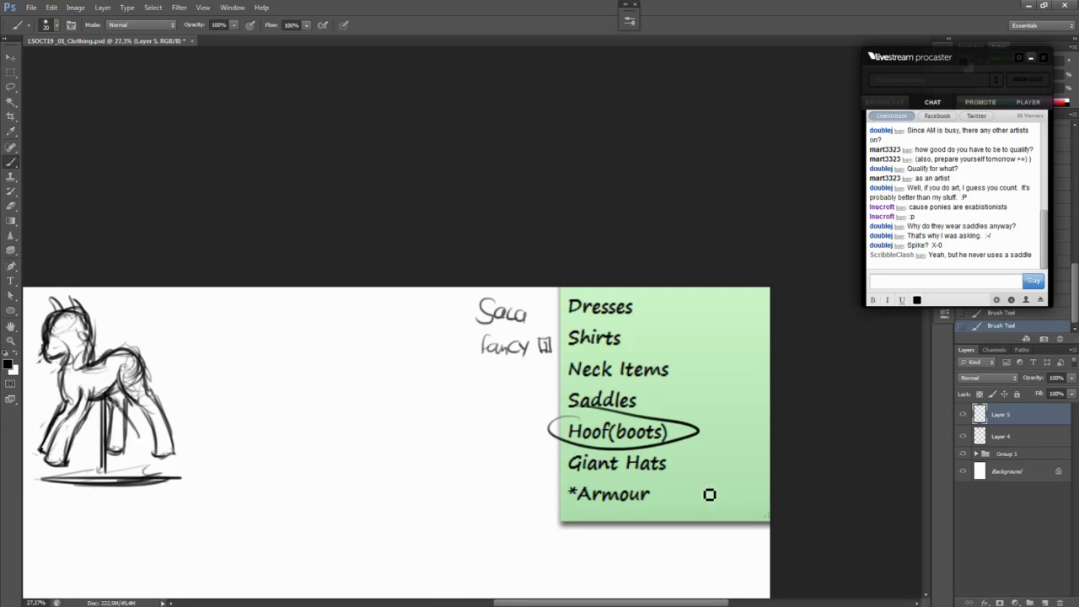
pyautogui.hotkey('ctrl', 'z')
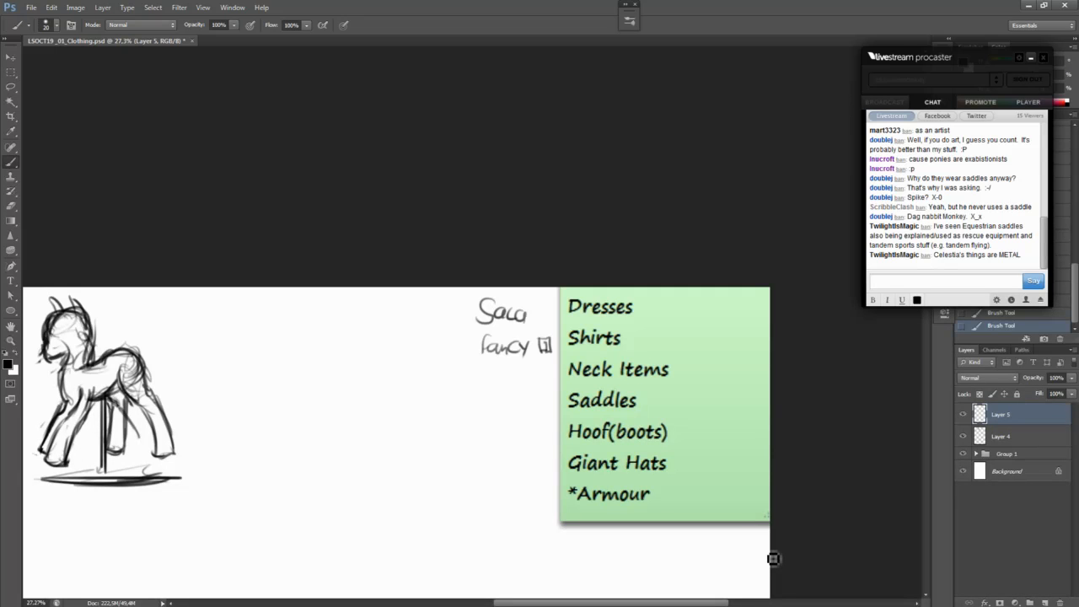
# Step: Examine the remaining list entries against the pony mannequin and the empty canvas area beside it
pyautogui.moveTo(466, 390); pyautogui.dragTo(580, 380)
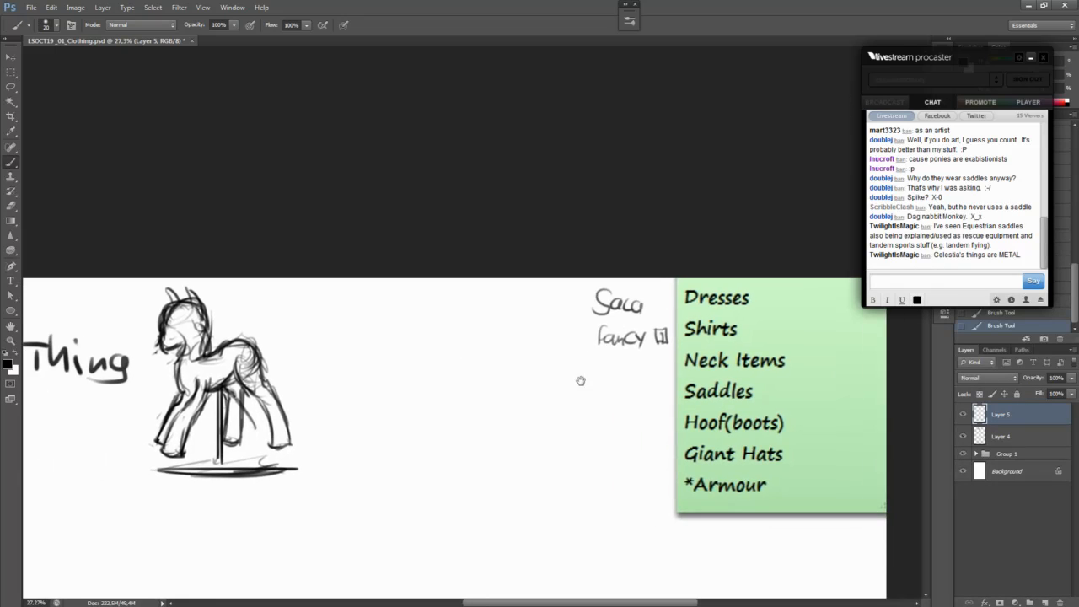
pyautogui.moveTo(516, 427); pyautogui.dragTo(627, 424)
pyautogui.moveTo(825, 480); pyautogui.dragTo(640, 488)
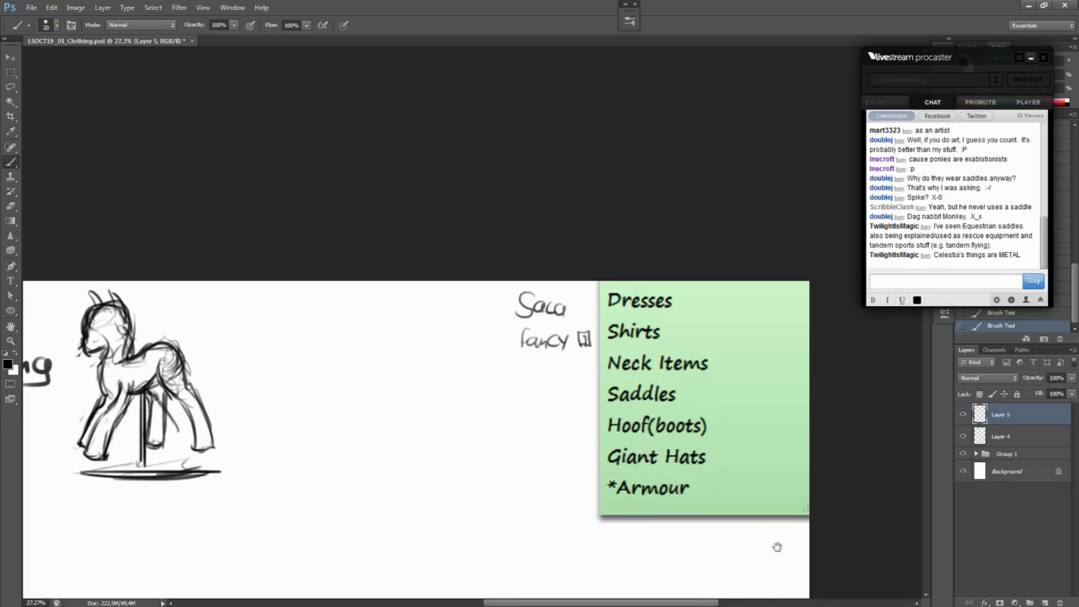
pyautogui.moveTo(778, 547); pyautogui.dragTo(681, 520)
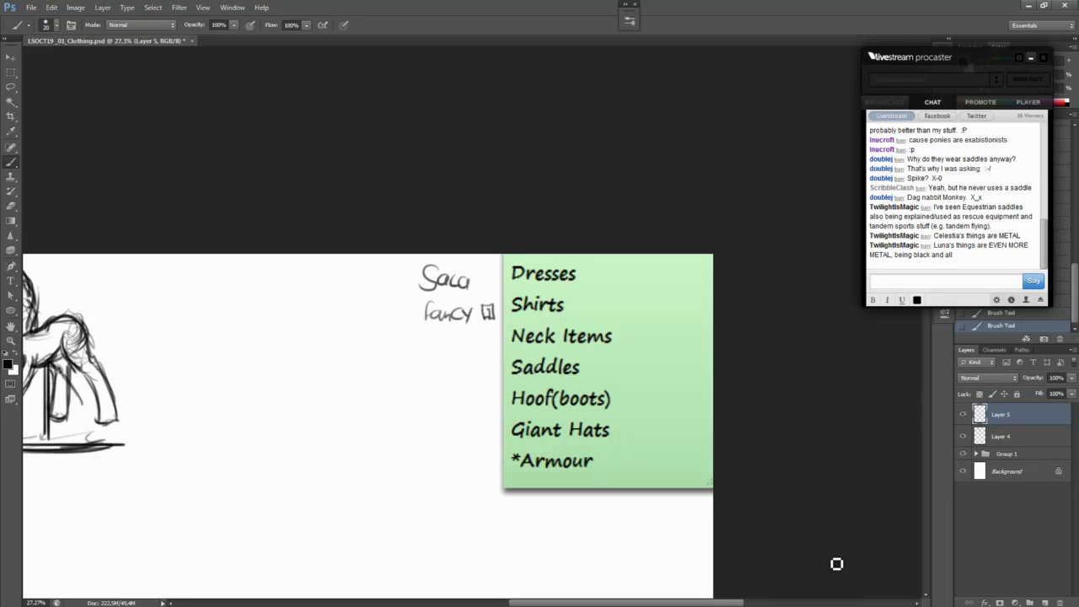
pyautogui.moveTo(448, 455); pyautogui.dragTo(715, 442)
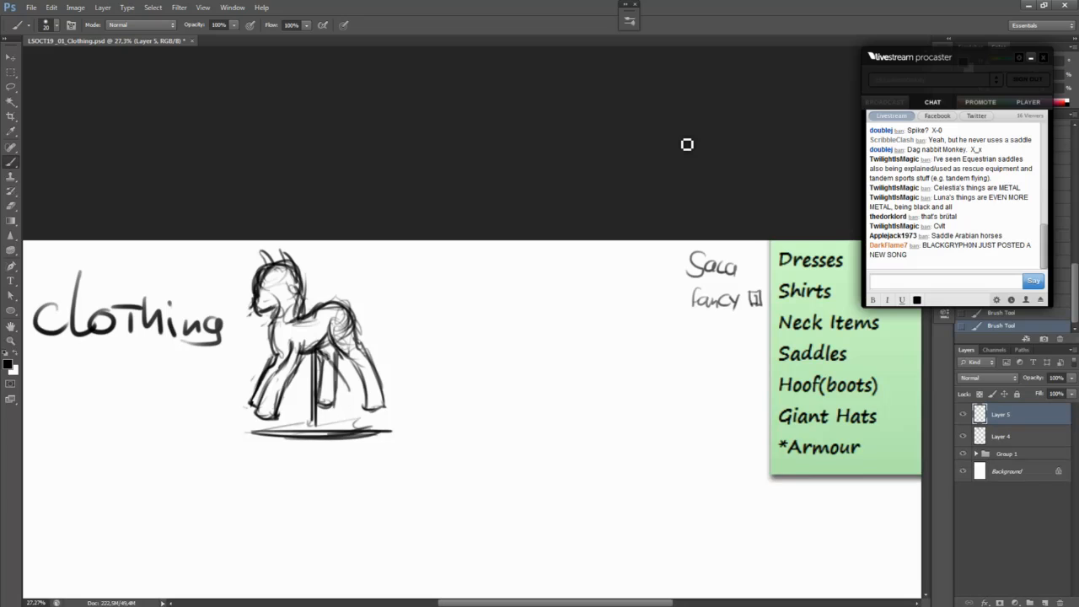
pyautogui.moveTo(435, 381); pyautogui.dragTo(732, 398)
pyautogui.moveTo(724, 529); pyautogui.dragTo(621, 491)
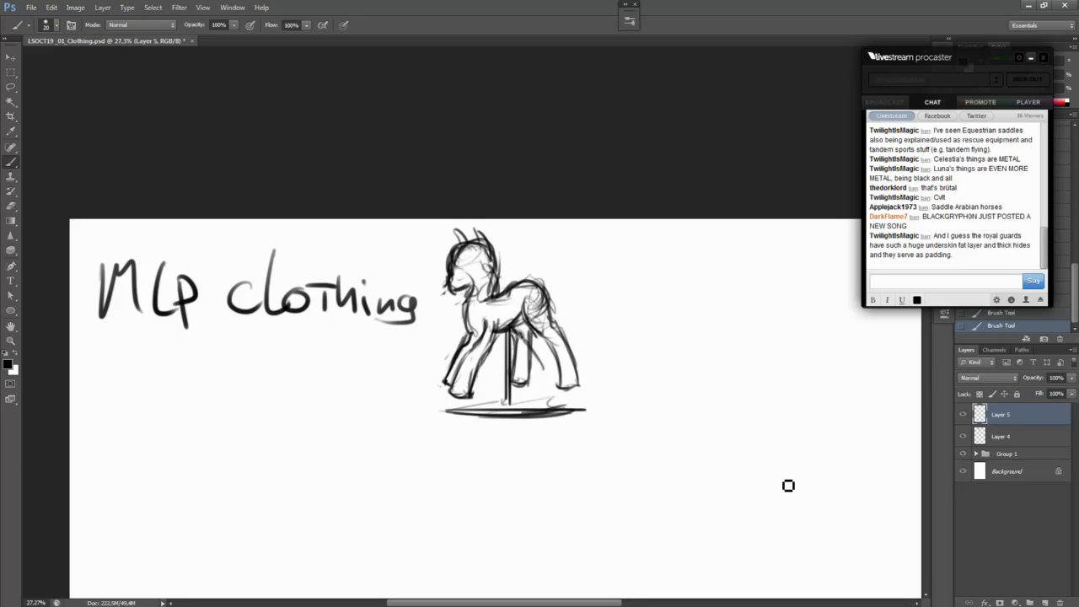
pyautogui.moveTo(708, 458); pyautogui.dragTo(554, 507)
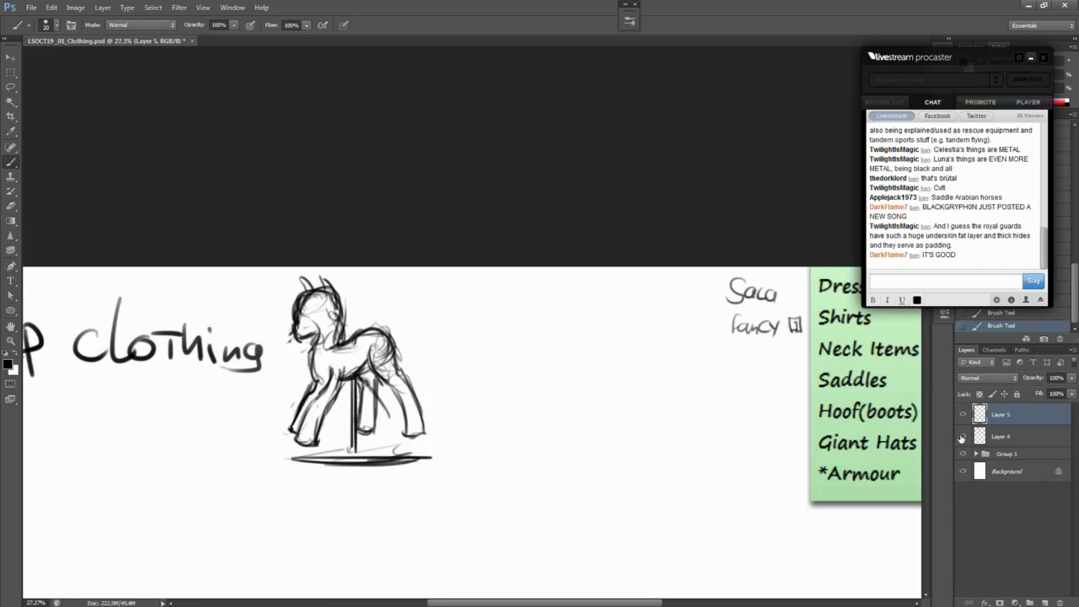
# Step: Copy the pony mannequin on Layer 4 to a new layer using a rectangular selection around it
pyautogui.click(992, 442)
pyautogui.click(986, 414)
pyautogui.click(985, 440)
pyautogui.press('m')
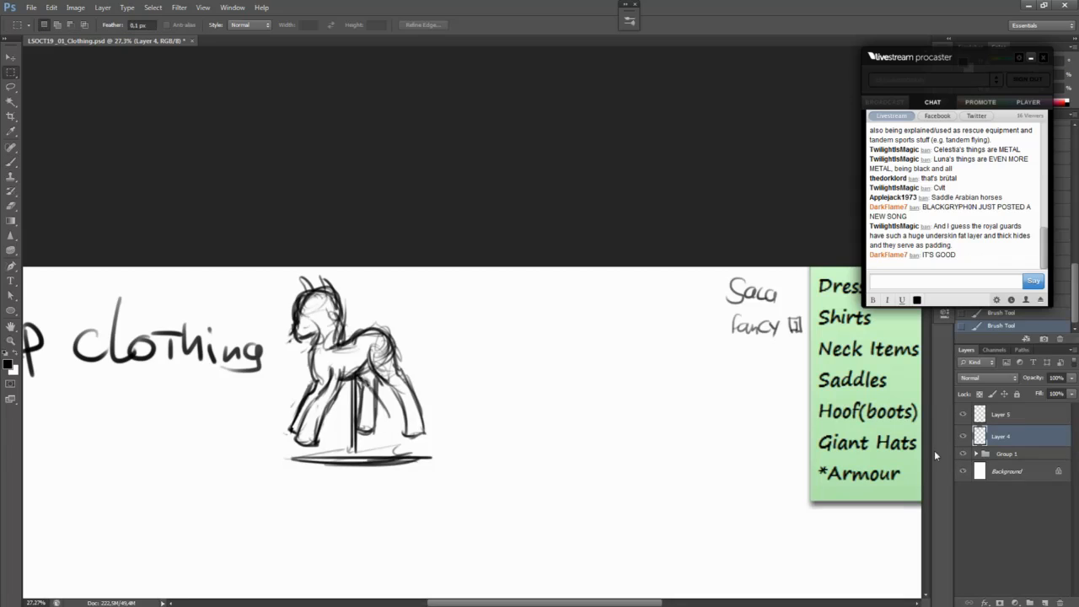
pyautogui.moveTo(246, 509); pyautogui.dragTo(486, 267)
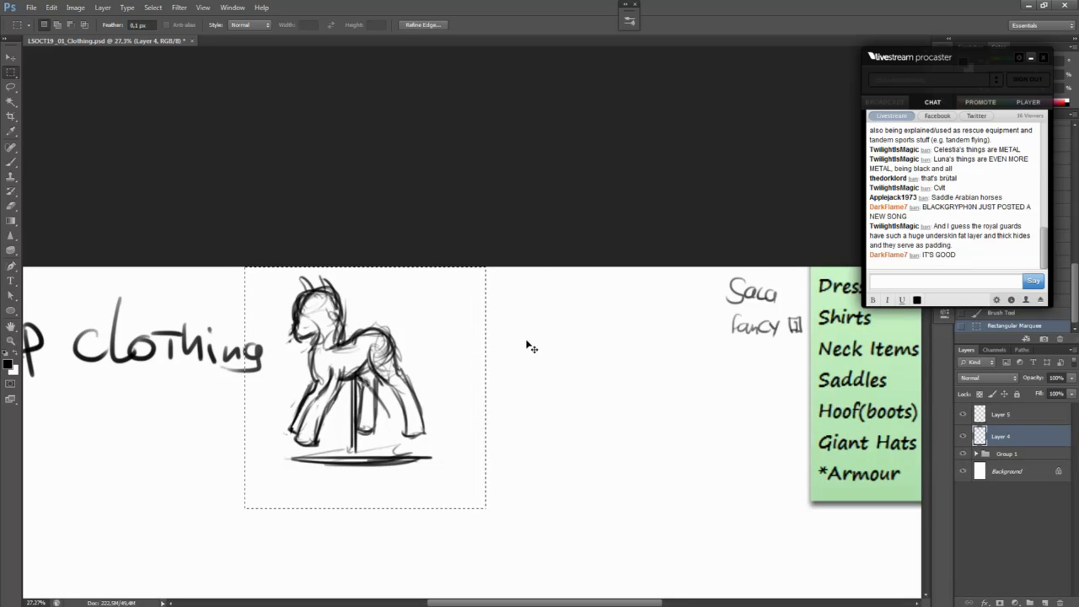
pyautogui.hotkey('ctrl', 'j')
# Step: Place the copied pony to the right of the original and flip it horizontally so the two stand back to back
pyautogui.moveTo(479, 426); pyautogui.dragTo(665, 429)
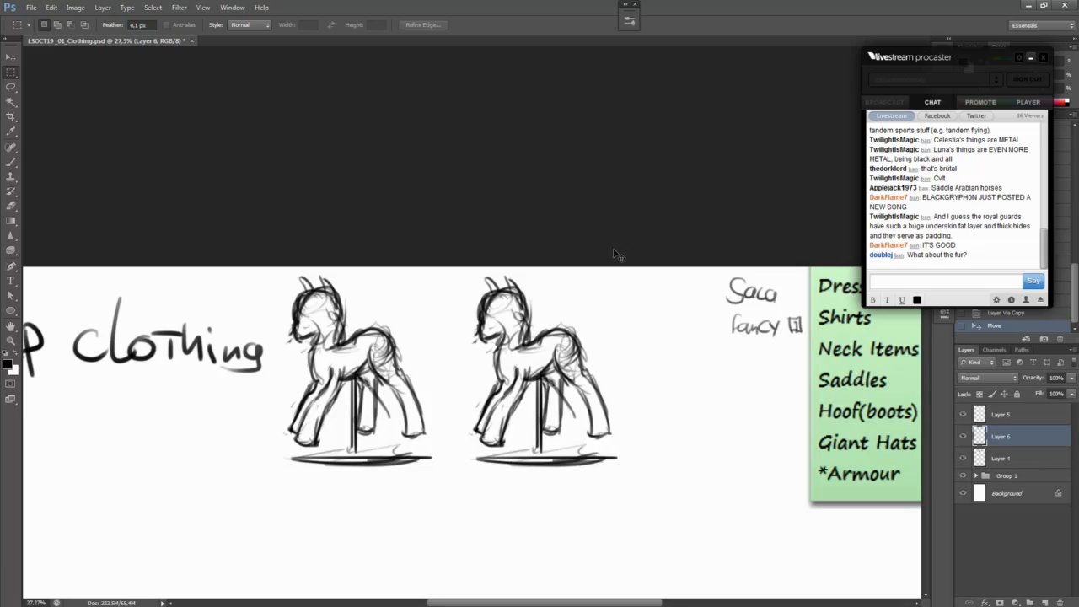
pyautogui.hotkey('ctrl', 'shift', 'h')
pyautogui.moveTo(622, 389); pyautogui.dragTo(594, 390)
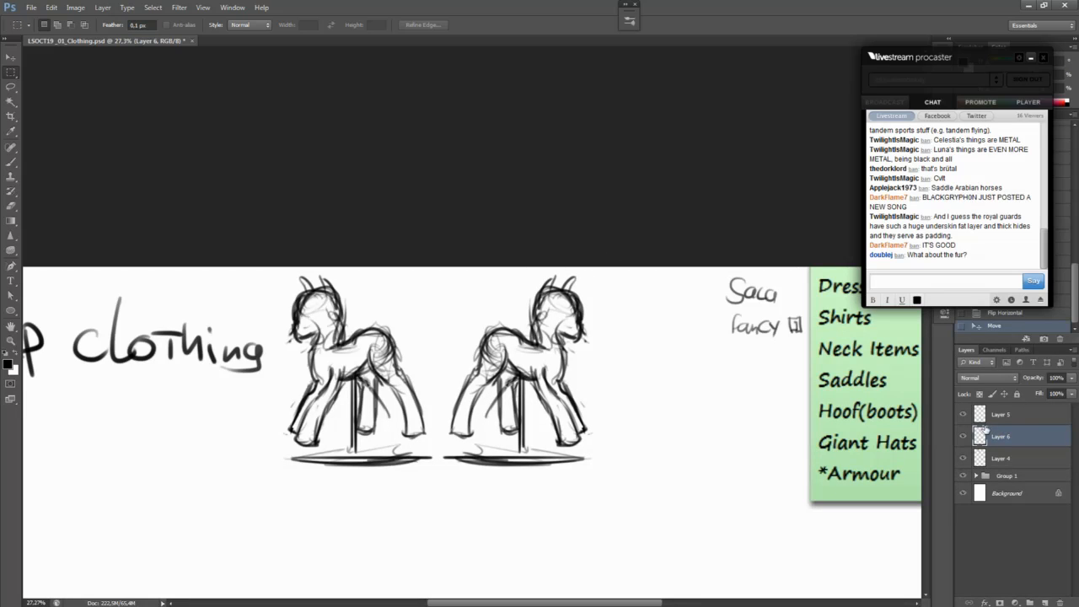
# Step: Fade the mirrored pony's layer to 30% opacity and make Layer 5 active with the Brush tool at size 10
pyautogui.press('3')
pyautogui.click(1000, 417)
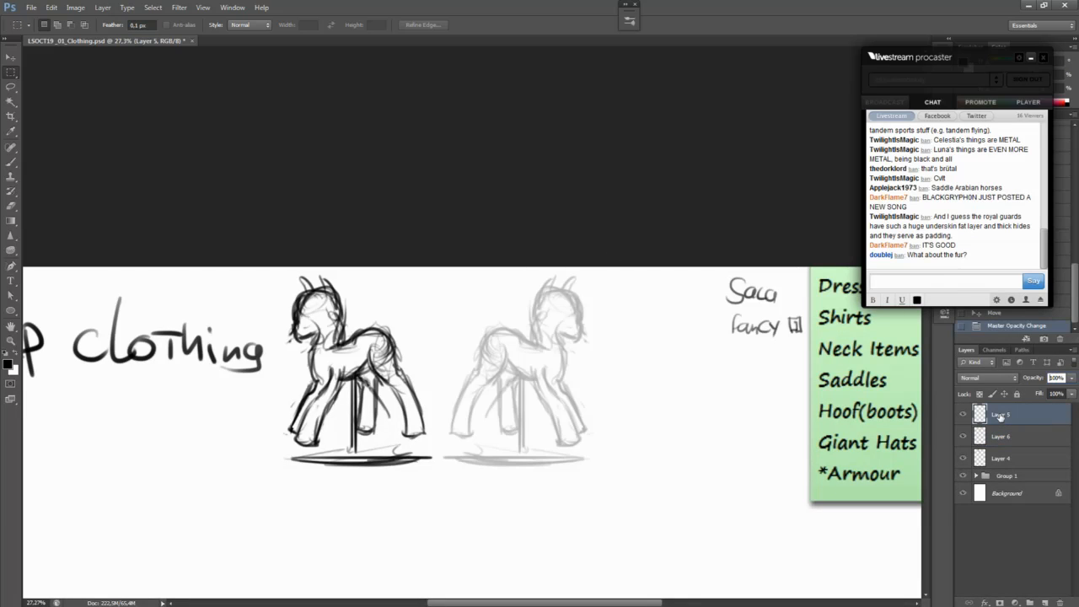
pyautogui.hotkey('ctrl', '+')
pyautogui.press('b')
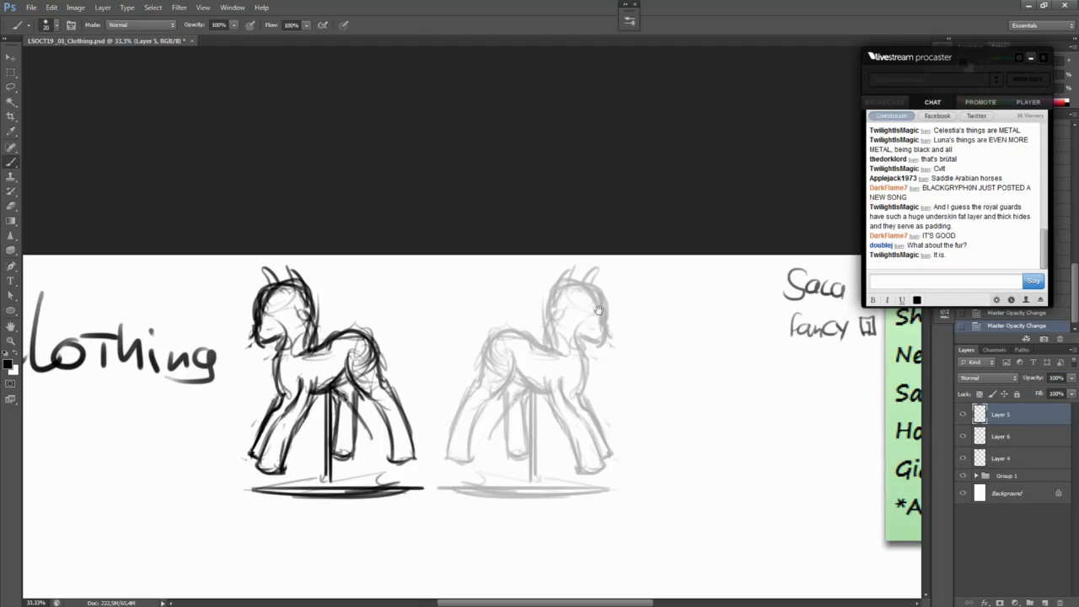
pyautogui.moveTo(599, 311); pyautogui.dragTo(555, 318)
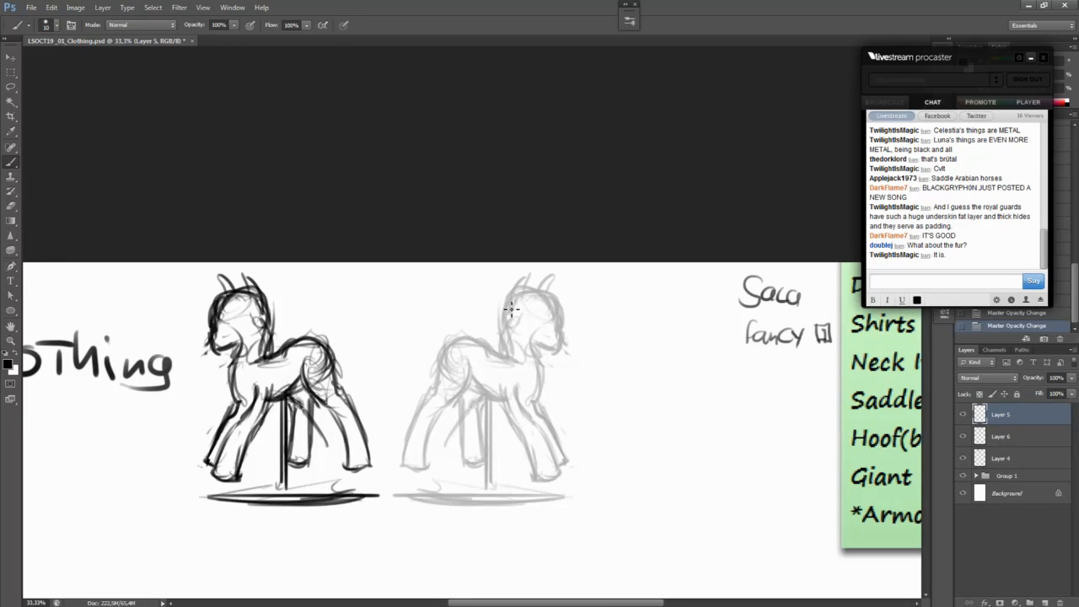
# Step: With the brush at size 15, sketch a pointed collar tied with a bow around the mirrored pony's neck
pyautogui.hotkey('ctrl', '+')
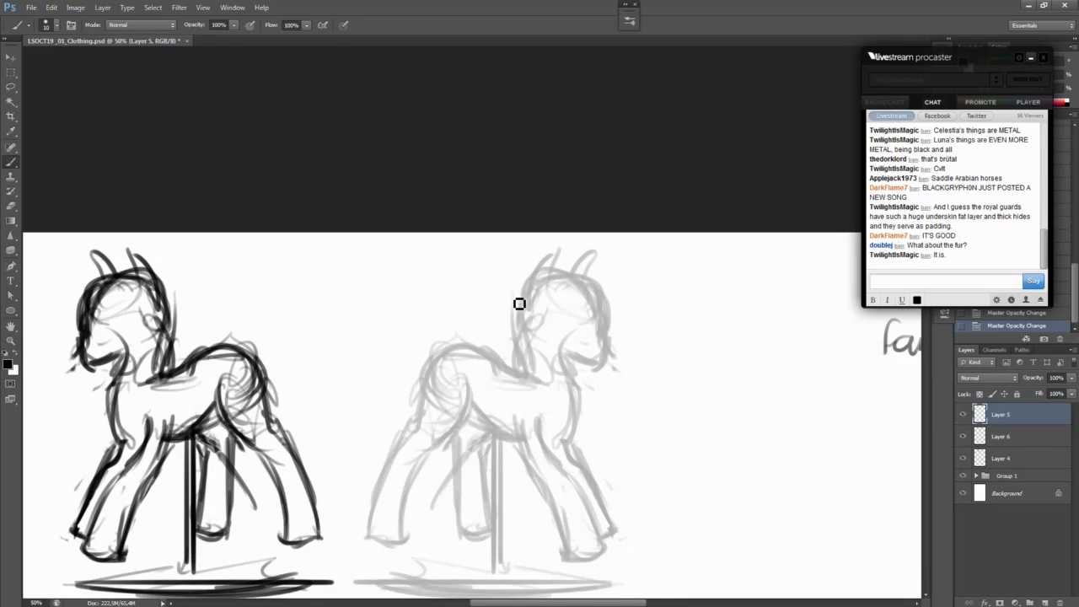
pyautogui.press(']')
pyautogui.moveTo(523, 356)
pyautogui.mouseDown()
pyautogui.moveTo(579, 389)
pyautogui.moveTo(524, 361)
pyautogui.mouseUp()
pyautogui.hotkey('ctrl', 'z')
pyautogui.hotkey('ctrl', 'z')
pyautogui.moveTo(578, 391)
pyautogui.mouseDown()
pyautogui.moveTo(529, 364)
pyautogui.moveTo(577, 391)
pyautogui.mouseUp()
pyautogui.hotkey('ctrl', 'z')
pyautogui.moveTo(529, 364)
pyautogui.mouseDown()
pyautogui.moveTo(580, 390)
pyautogui.moveTo(545, 379)
pyautogui.moveTo(580, 393)
pyautogui.moveTo(572, 403)
pyautogui.moveTo(575, 393)
pyautogui.mouseUp()
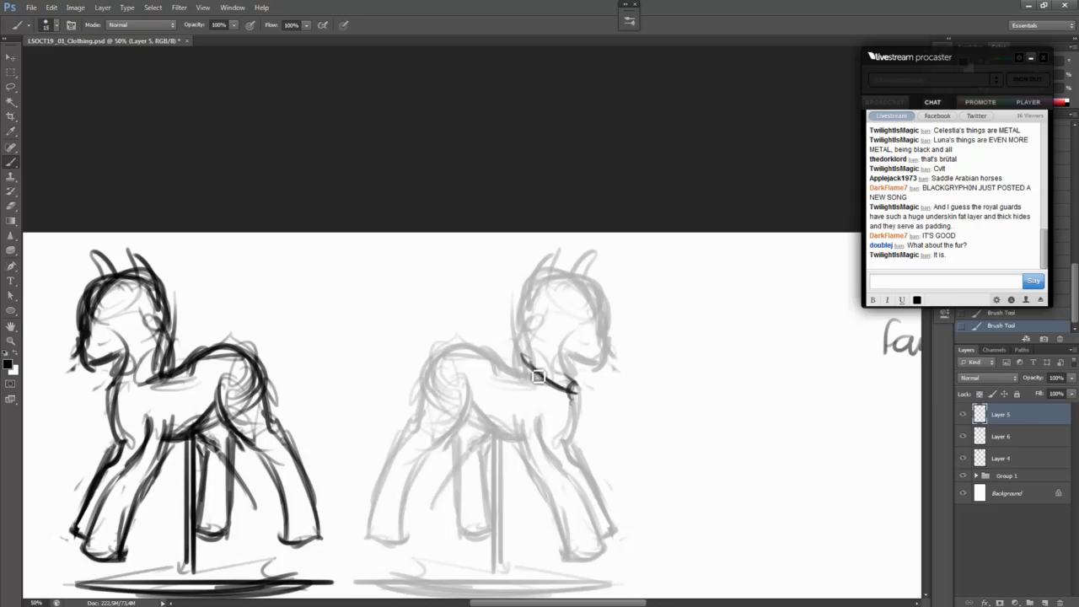
pyautogui.moveTo(523, 358)
pyautogui.mouseDown()
pyautogui.moveTo(555, 426)
pyautogui.moveTo(586, 407)
pyautogui.moveTo(586, 427)
pyautogui.moveTo(588, 397)
pyautogui.moveTo(586, 420)
pyautogui.moveTo(574, 391)
pyautogui.mouseUp()
pyautogui.moveTo(582, 399)
pyautogui.mouseDown()
pyautogui.moveTo(583, 410)
pyautogui.moveTo(564, 415)
pyautogui.moveTo(569, 441)
pyautogui.mouseUp()
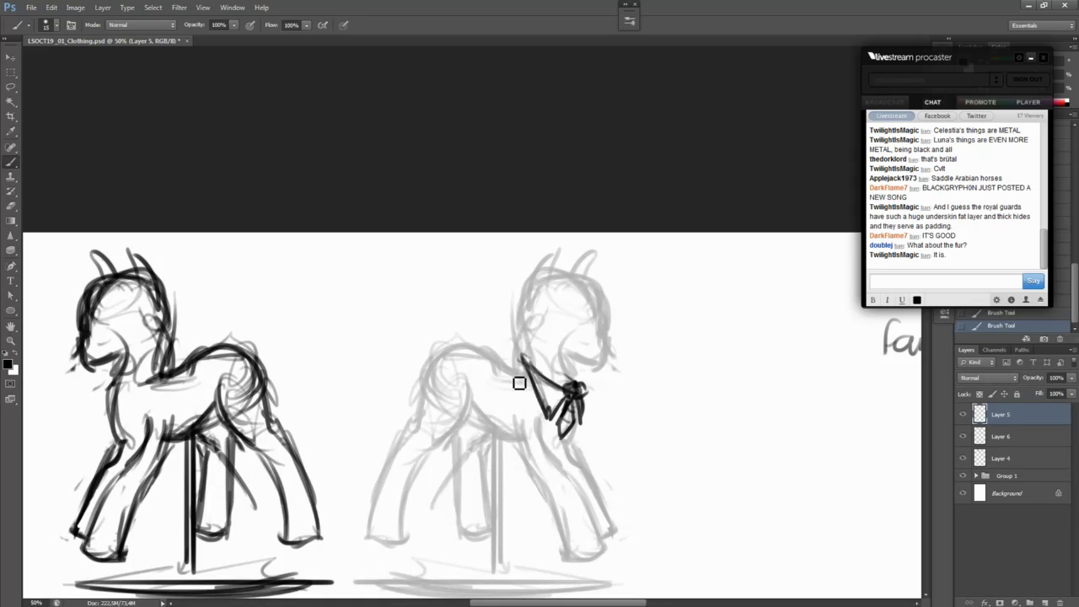
pyautogui.moveTo(522, 357)
pyautogui.mouseDown()
pyautogui.moveTo(563, 390)
pyautogui.moveTo(569, 374)
pyautogui.moveTo(578, 386)
pyautogui.moveTo(537, 367)
pyautogui.mouseUp()
# Step: Reduce the brush to size 9 and sketch the garment's side hem along the flank and a sleeve on the near foreleg
pyautogui.press('[')
pyautogui.press('[')
pyautogui.moveTo(475, 354); pyautogui.dragTo(489, 351)
pyautogui.hotkey('ctrl', 'z')
pyautogui.press('e')
pyautogui.moveTo(435, 354)
pyautogui.mouseDown()
pyautogui.moveTo(493, 412)
pyautogui.moveTo(488, 401)
pyautogui.moveTo(481, 469)
pyautogui.moveTo(515, 474)
pyautogui.moveTo(533, 440)
pyautogui.moveTo(545, 469)
pyautogui.mouseUp()
pyautogui.moveTo(524, 422)
pyautogui.mouseDown()
pyautogui.moveTo(550, 486)
pyautogui.moveTo(555, 533)
pyautogui.moveTo(586, 507)
pyautogui.mouseUp()
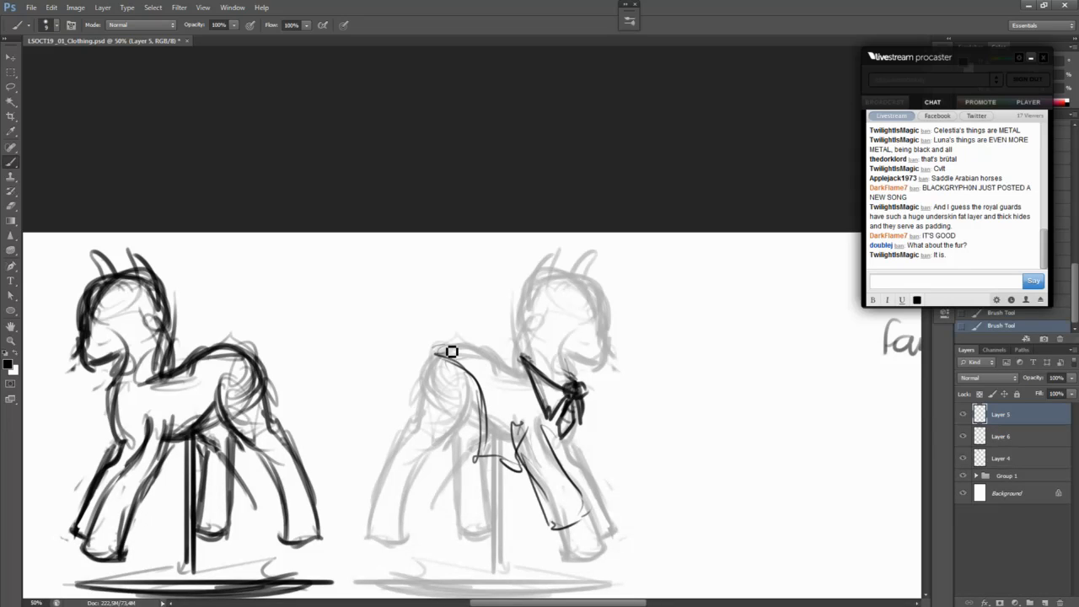
# Step: Sketch the garment's back line from the rump to the collar and a rounded panel over the middle of the back
pyautogui.moveTo(434, 348)
pyautogui.mouseDown()
pyautogui.moveTo(418, 388)
pyautogui.moveTo(465, 376)
pyautogui.moveTo(474, 358)
pyautogui.moveTo(517, 371)
pyautogui.moveTo(505, 359)
pyautogui.moveTo(547, 404)
pyautogui.mouseUp()
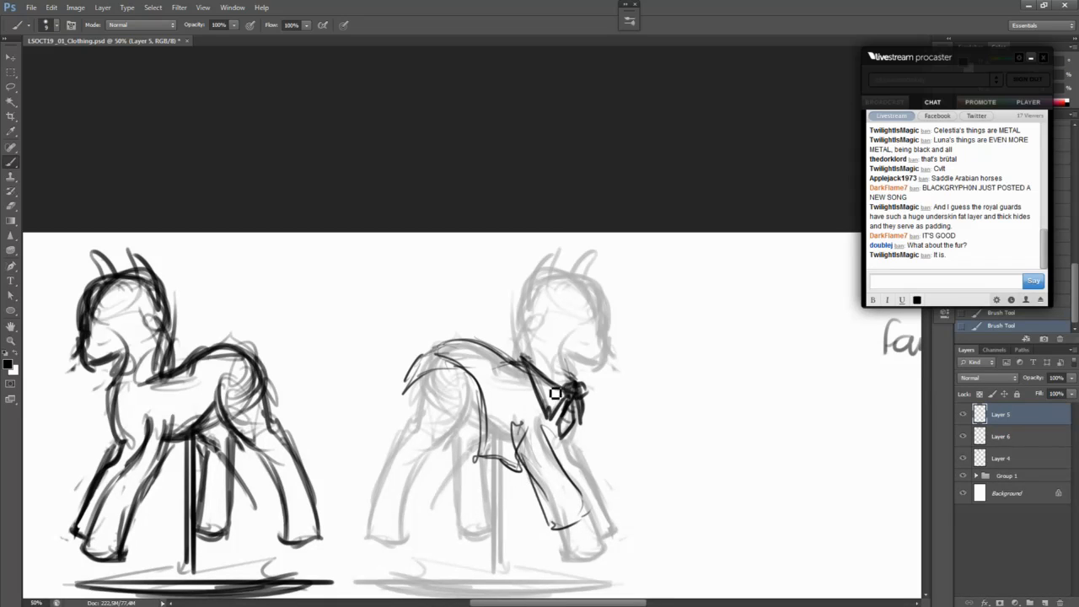
pyautogui.moveTo(530, 381)
pyautogui.mouseDown()
pyautogui.moveTo(542, 440)
pyautogui.moveTo(566, 455)
pyautogui.moveTo(574, 411)
pyautogui.moveTo(583, 442)
pyautogui.mouseUp()
pyautogui.hotkey('ctrl', 'z')
pyautogui.moveTo(489, 354)
pyautogui.mouseDown()
pyautogui.moveTo(491, 342)
pyautogui.moveTo(500, 354)
pyautogui.moveTo(489, 373)
pyautogui.moveTo(505, 396)
pyautogui.moveTo(531, 380)
pyautogui.moveTo(524, 369)
pyautogui.moveTo(539, 388)
pyautogui.moveTo(521, 403)
pyautogui.mouseUp()
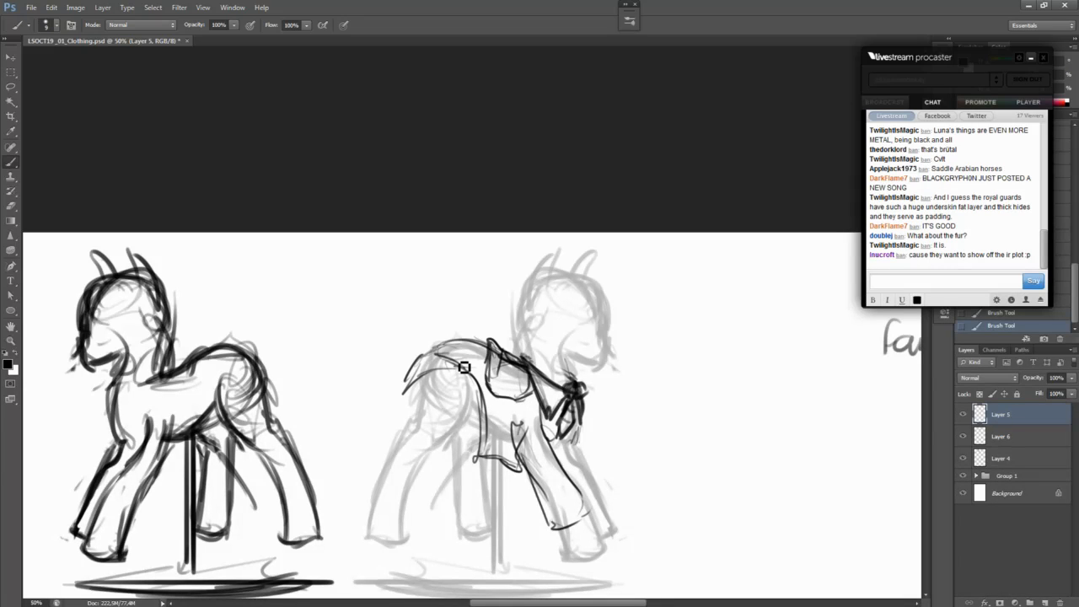
# Step: Erase the garment lines over the rump and down the flank
pyautogui.moveTo(448, 365); pyautogui.dragTo(416, 382)
pyautogui.moveTo(462, 367)
pyautogui.mouseDown()
pyautogui.moveTo(479, 413)
pyautogui.moveTo(478, 399)
pyautogui.moveTo(482, 457)
pyautogui.mouseUp()
pyautogui.press('e')
pyautogui.moveTo(468, 340); pyautogui.dragTo(425, 348)
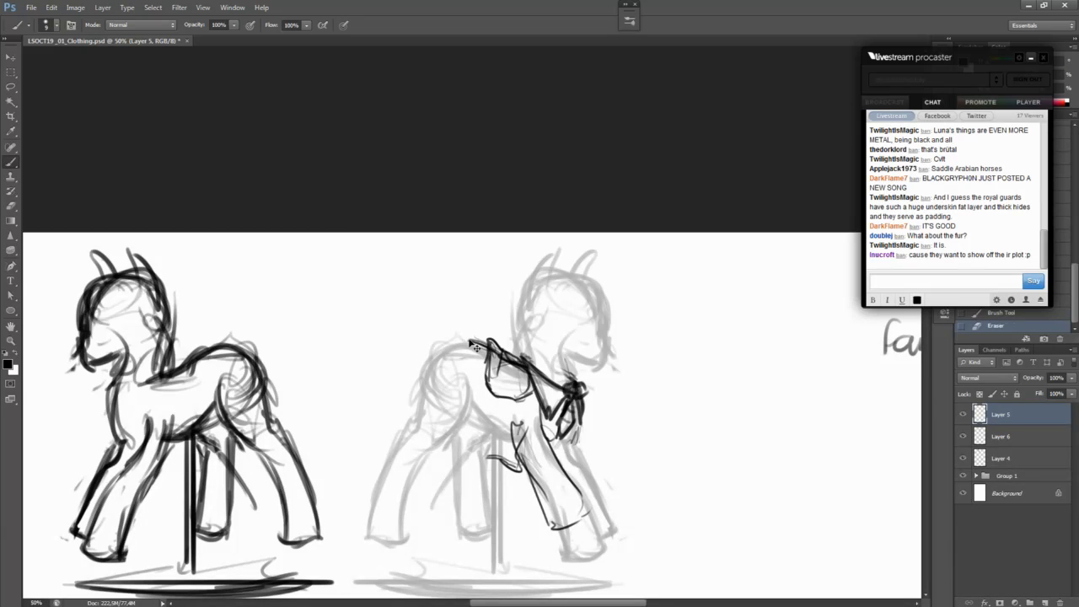
# Step: Sketch a long skirt's outer edge arching from the waist over the rump and trailing behind the hind legs
pyautogui.moveTo(497, 349); pyautogui.dragTo(429, 322)
pyautogui.hotkey('ctrl', 'z')
pyautogui.moveTo(488, 347)
pyautogui.mouseDown()
pyautogui.moveTo(416, 330)
pyautogui.moveTo(482, 343)
pyautogui.mouseUp()
pyautogui.hotkey('ctrl', 'z')
pyautogui.moveTo(411, 331)
pyautogui.mouseDown()
pyautogui.moveTo(487, 344)
pyautogui.moveTo(422, 342)
pyautogui.moveTo(395, 359)
pyautogui.mouseUp()
pyautogui.hotkey('ctrl', 'z')
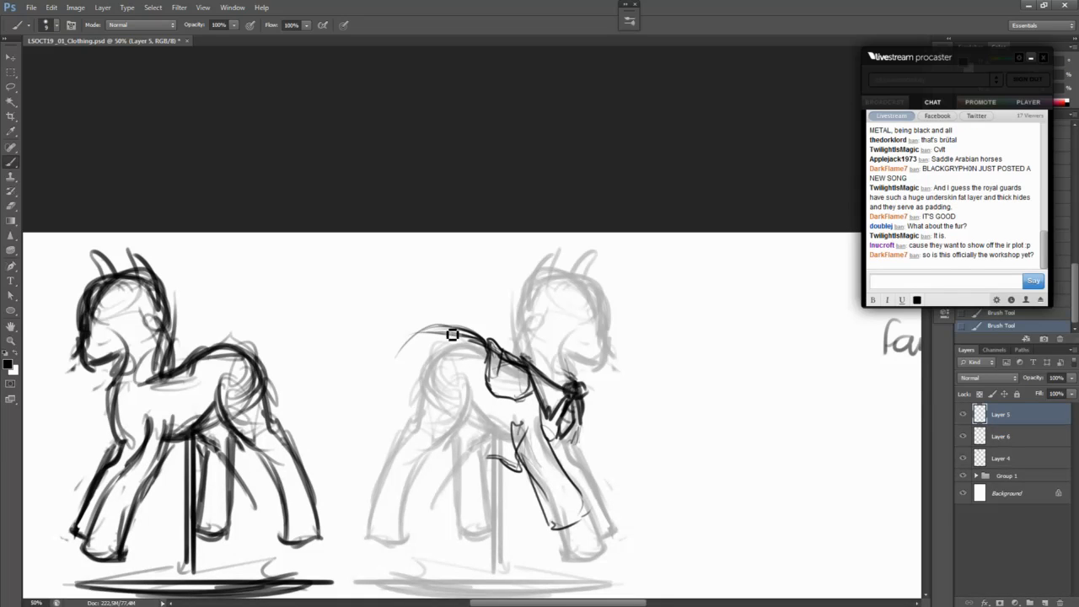
pyautogui.moveTo(453, 328); pyautogui.dragTo(385, 394)
pyautogui.moveTo(446, 327); pyautogui.dragTo(353, 408)
pyautogui.moveTo(412, 341); pyautogui.dragTo(346, 504)
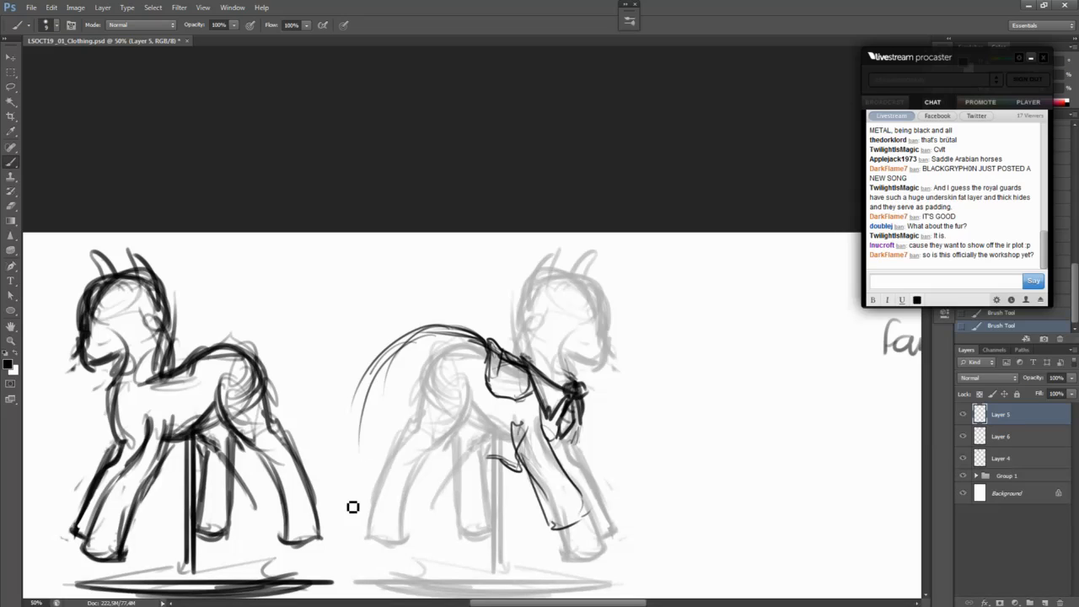
pyautogui.moveTo(360, 415); pyautogui.dragTo(315, 491)
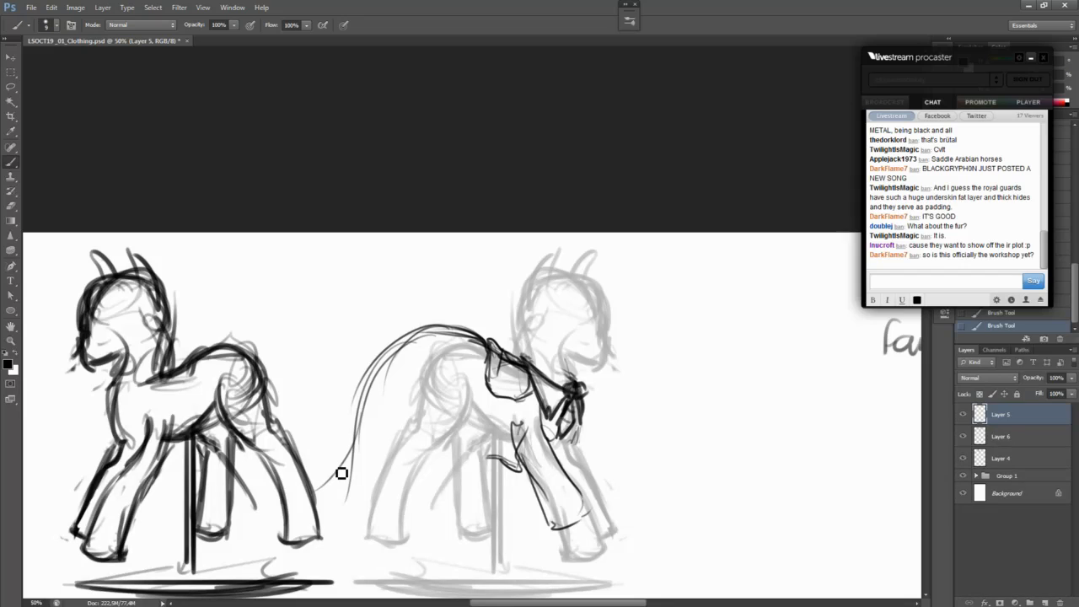
# Step: Sketch the outline of a long draped skirt with a wavy hem in the empty area beside the mirrored pony
pyautogui.moveTo(751, 541); pyautogui.dragTo(593, 494)
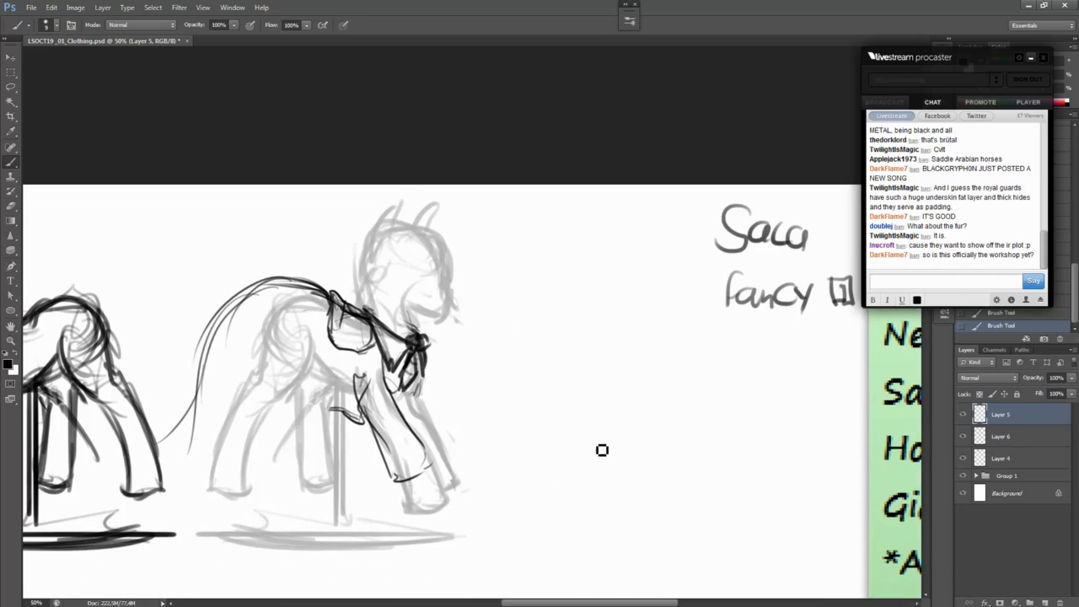
pyautogui.moveTo(572, 363); pyautogui.dragTo(547, 418)
pyautogui.hotkey('ctrl', 'z')
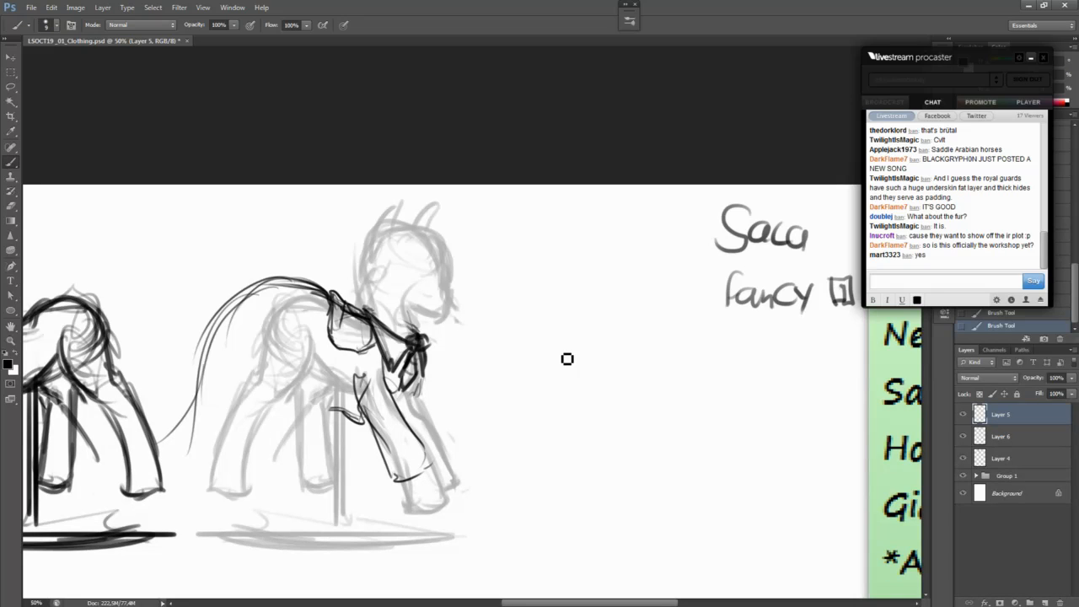
pyautogui.moveTo(550, 336)
pyautogui.mouseDown()
pyautogui.moveTo(518, 460)
pyautogui.moveTo(545, 496)
pyautogui.moveTo(602, 482)
pyautogui.moveTo(604, 413)
pyautogui.mouseUp()
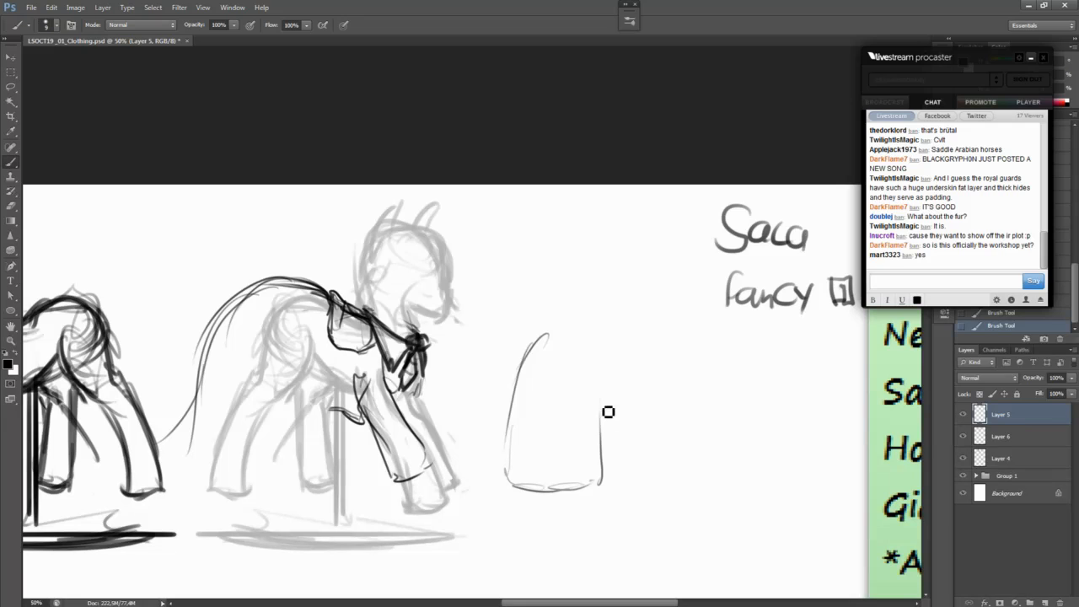
pyautogui.moveTo(550, 338)
pyautogui.mouseDown()
pyautogui.moveTo(621, 327)
pyautogui.moveTo(624, 337)
pyautogui.mouseUp()
pyautogui.moveTo(609, 383); pyautogui.dragTo(616, 415)
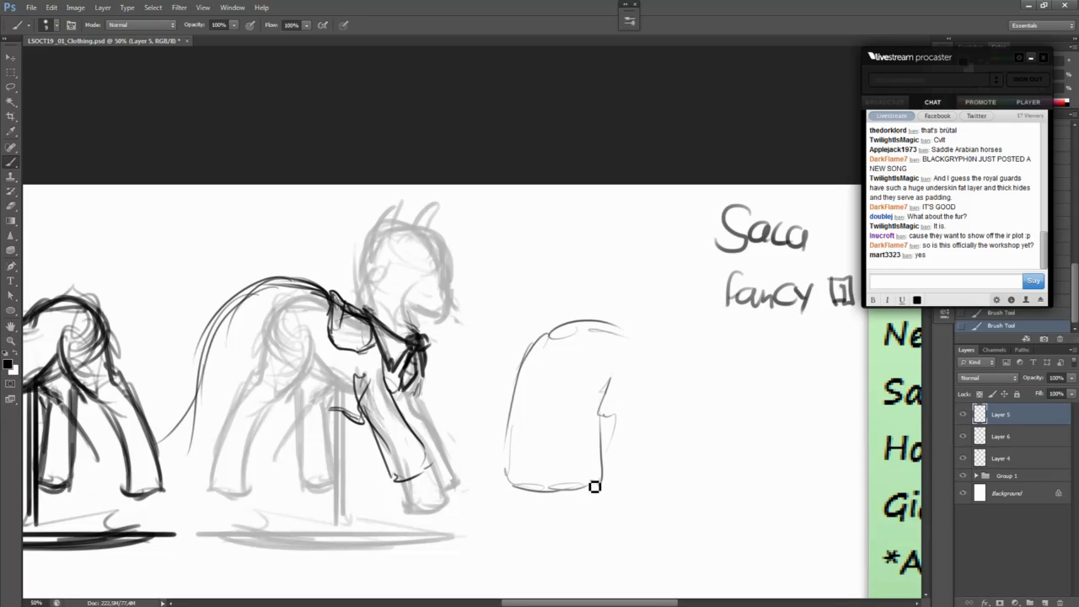
pyautogui.moveTo(595, 482); pyautogui.dragTo(550, 491)
pyautogui.moveTo(605, 387); pyautogui.dragTo(607, 474)
pyautogui.moveTo(513, 471)
pyautogui.mouseDown()
pyautogui.moveTo(593, 479)
pyautogui.moveTo(542, 491)
pyautogui.mouseUp()
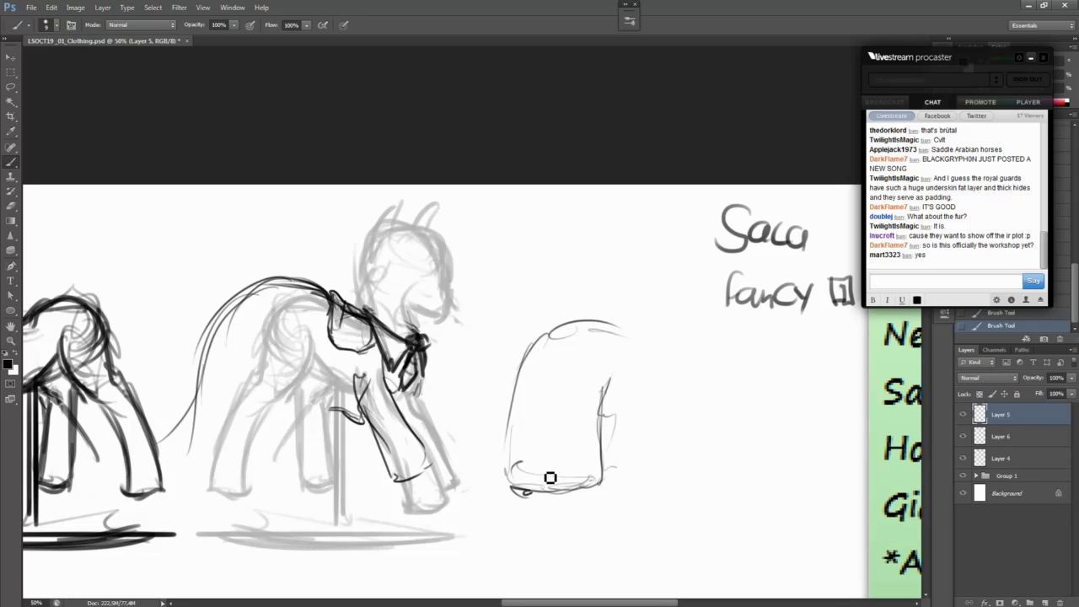
# Step: Add hem folds, the waist edge and the curved inner edge of the second pony's skirt
pyautogui.moveTo(545, 433); pyautogui.dragTo(529, 493)
pyautogui.moveTo(526, 436)
pyautogui.mouseDown()
pyautogui.moveTo(537, 486)
pyautogui.moveTo(601, 483)
pyautogui.mouseUp()
pyautogui.moveTo(632, 338); pyautogui.dragTo(553, 338)
pyautogui.moveTo(554, 335)
pyautogui.mouseDown()
pyautogui.moveTo(634, 341)
pyautogui.moveTo(623, 358)
pyautogui.mouseUp()
pyautogui.moveTo(602, 369); pyautogui.dragTo(617, 380)
pyautogui.moveTo(625, 340); pyautogui.dragTo(622, 386)
pyautogui.moveTo(639, 330); pyautogui.dragTo(634, 386)
pyautogui.moveTo(612, 391)
pyautogui.mouseDown()
pyautogui.moveTo(634, 388)
pyautogui.moveTo(603, 400)
pyautogui.moveTo(611, 460)
pyautogui.moveTo(573, 482)
pyautogui.moveTo(573, 396)
pyautogui.moveTo(607, 388)
pyautogui.mouseUp()
pyautogui.moveTo(597, 415); pyautogui.dragTo(579, 442)
pyautogui.moveTo(567, 403); pyautogui.dragTo(559, 456)
# Step: Sketch the second pony's chest and two front legs ahead of the skirt
pyautogui.moveTo(635, 392); pyautogui.dragTo(642, 459)
pyautogui.moveTo(656, 394)
pyautogui.mouseDown()
pyautogui.moveTo(645, 511)
pyautogui.moveTo(701, 494)
pyautogui.moveTo(668, 506)
pyautogui.moveTo(677, 450)
pyautogui.mouseUp()
pyautogui.moveTo(633, 338)
pyautogui.mouseDown()
pyautogui.moveTo(639, 397)
pyautogui.moveTo(657, 427)
pyautogui.moveTo(650, 389)
pyautogui.moveTo(666, 427)
pyautogui.moveTo(685, 408)
pyautogui.mouseUp()
pyautogui.moveTo(660, 328); pyautogui.dragTo(634, 330)
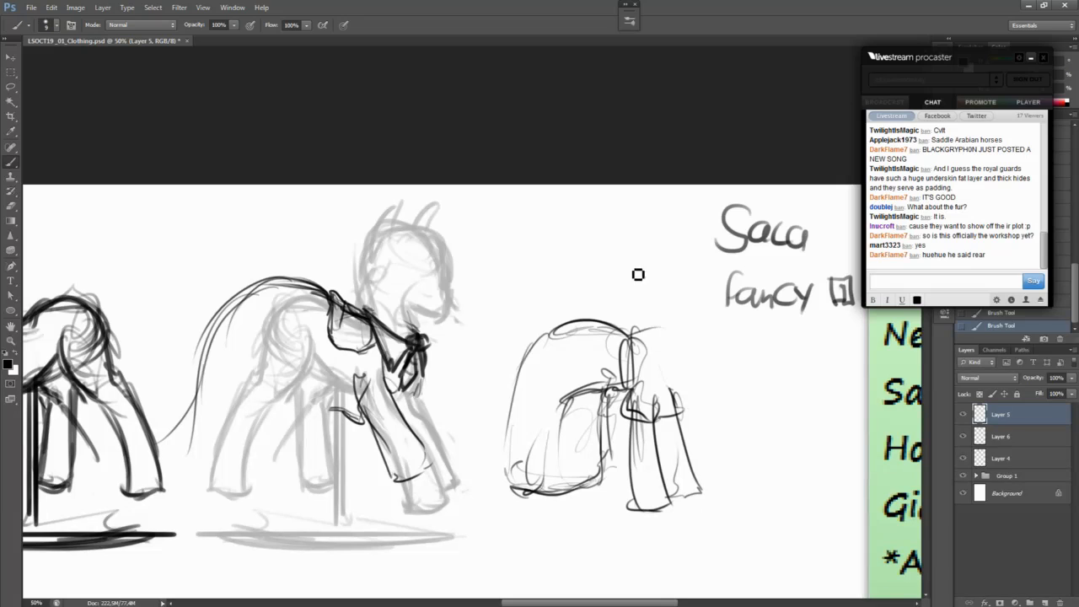
# Step: Sketch the second pony's neck and rounded head above its chest
pyautogui.moveTo(636, 276); pyautogui.dragTo(637, 337)
pyautogui.moveTo(656, 257); pyautogui.dragTo(633, 330)
pyautogui.moveTo(627, 275); pyautogui.dragTo(635, 335)
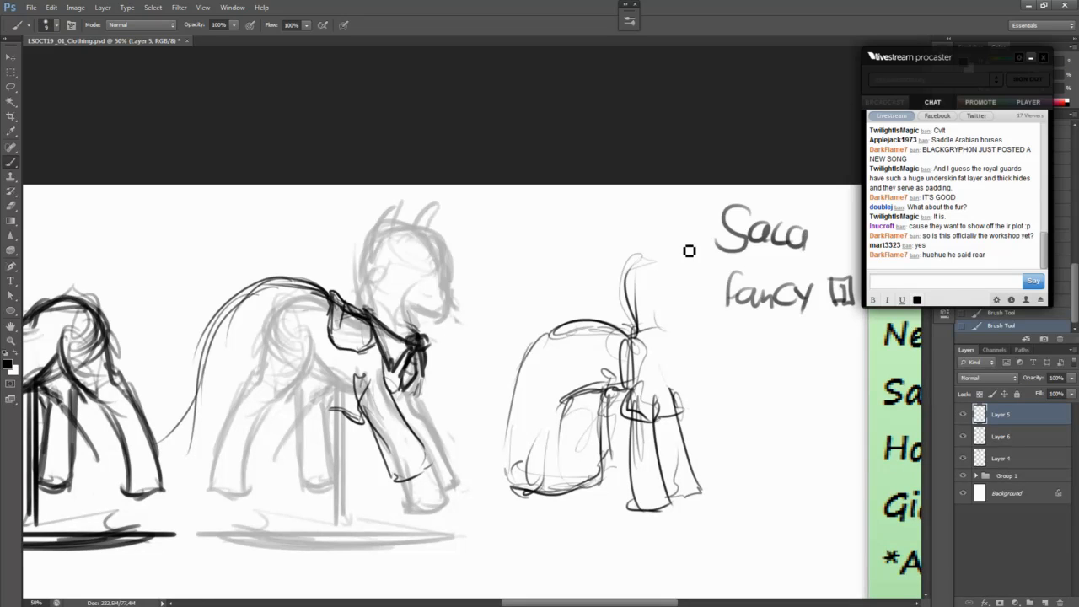
pyautogui.moveTo(636, 249); pyautogui.dragTo(705, 287)
pyautogui.moveTo(642, 268); pyautogui.dragTo(662, 324)
pyautogui.moveTo(718, 280); pyautogui.dragTo(714, 316)
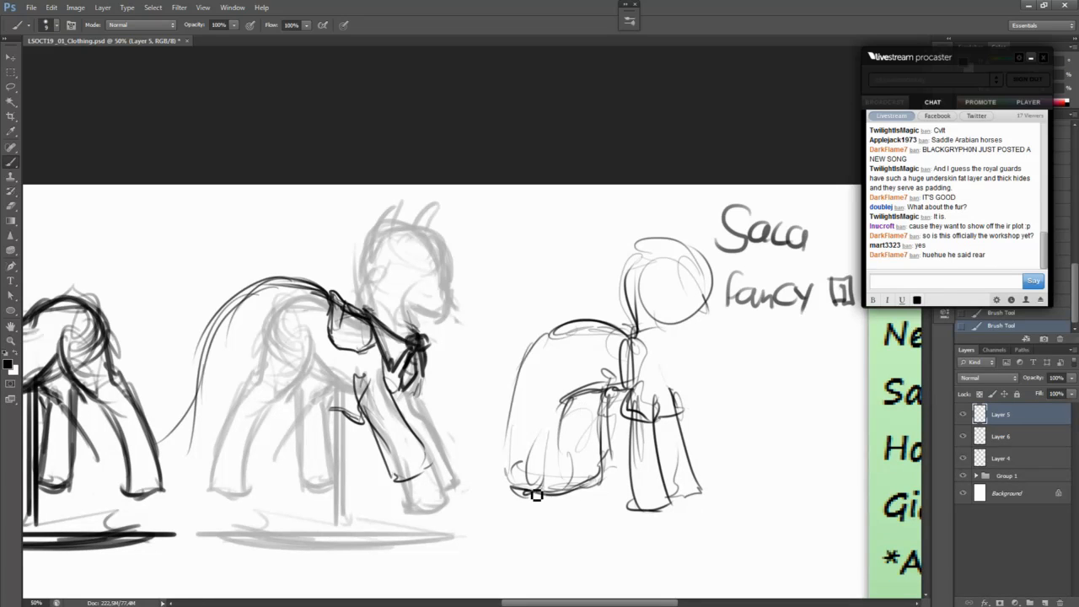
# Step: Sketch the lower edge and hem of the mirrored pony's skirt, adding short strokes below the belly and near the ground
pyautogui.moveTo(473, 498); pyautogui.dragTo(698, 468)
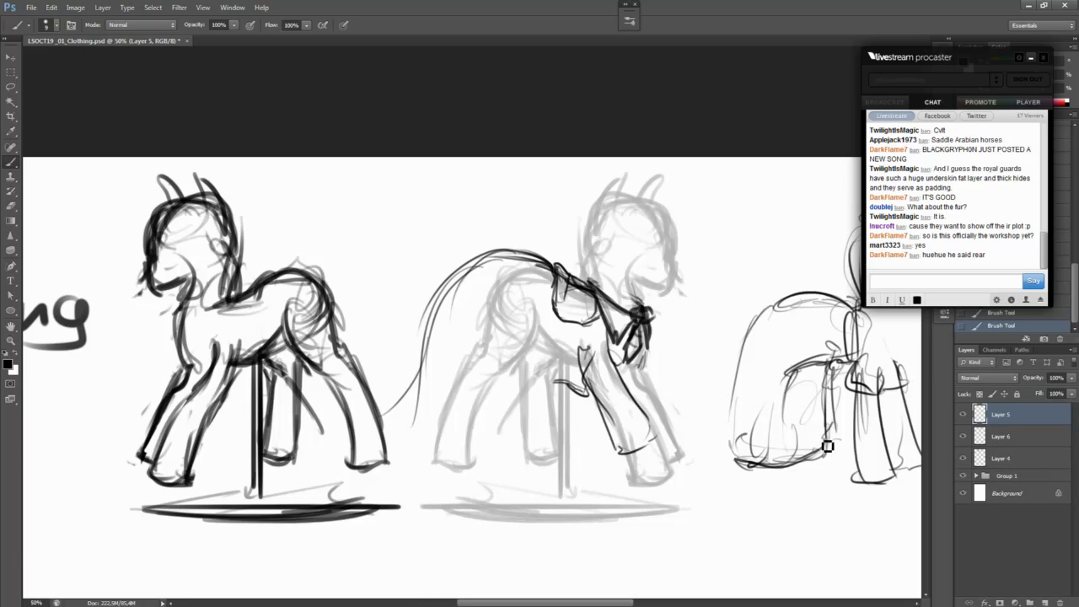
pyautogui.moveTo(510, 257)
pyautogui.mouseDown()
pyautogui.moveTo(421, 385)
pyautogui.moveTo(369, 427)
pyautogui.moveTo(379, 441)
pyautogui.moveTo(513, 373)
pyautogui.moveTo(552, 309)
pyautogui.mouseUp()
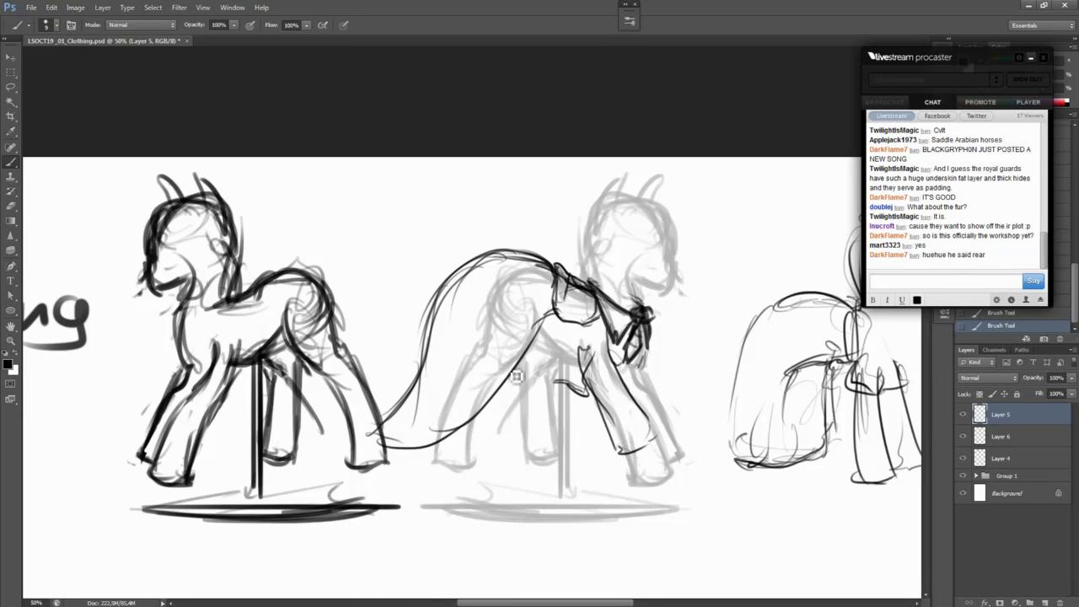
pyautogui.moveTo(563, 385); pyautogui.dragTo(559, 415)
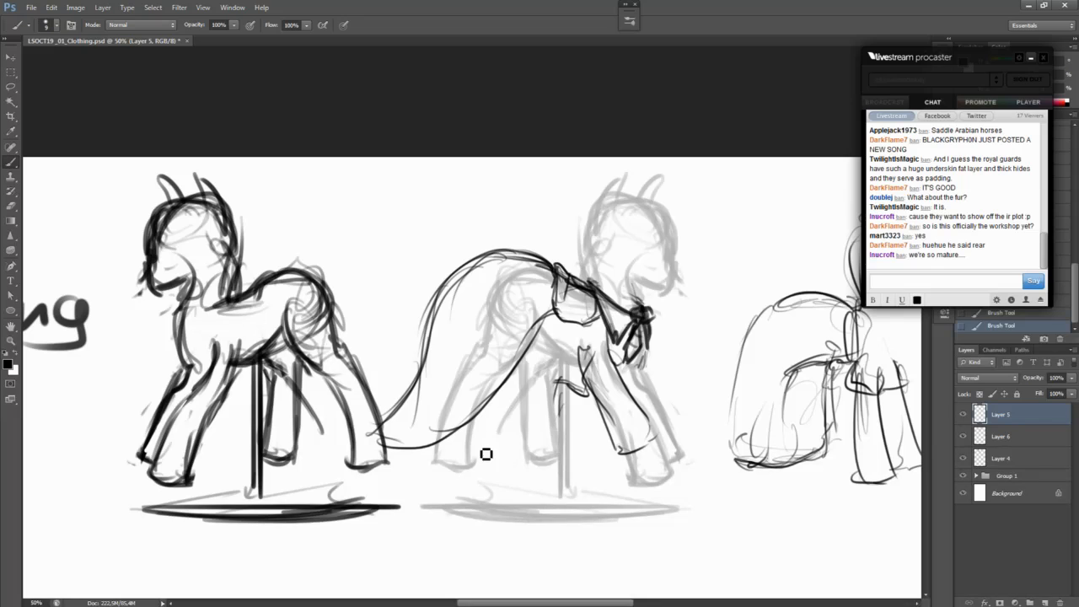
pyautogui.moveTo(467, 440); pyautogui.dragTo(532, 438)
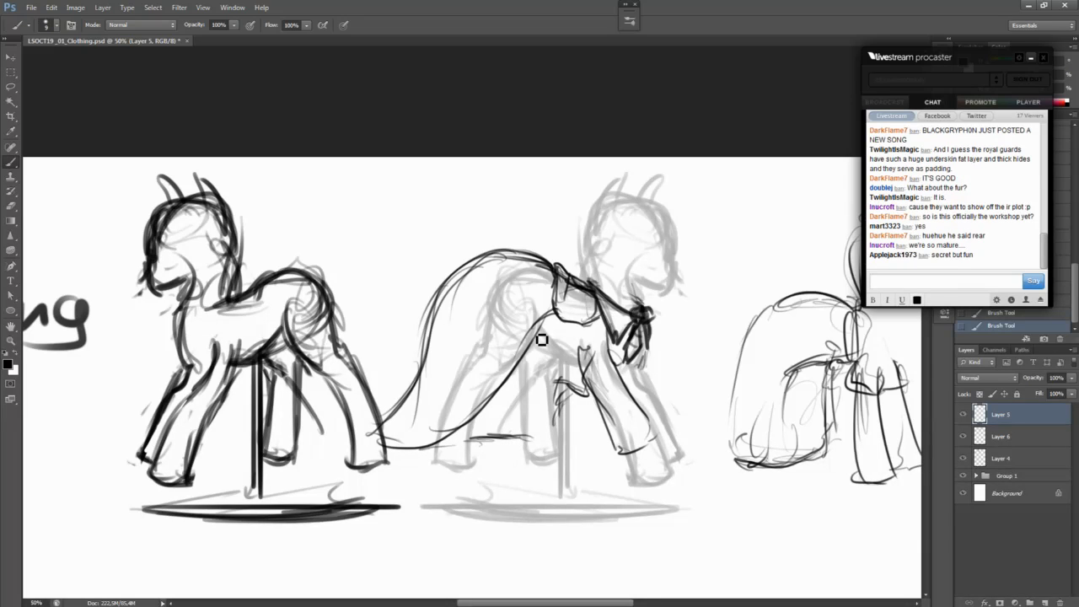
# Step: Erase the leftover garment strokes below the mirrored pony's belly and restate the short line beside the foreleg
pyautogui.press('e')
pyautogui.moveTo(552, 408)
pyautogui.mouseDown()
pyautogui.moveTo(556, 384)
pyautogui.moveTo(576, 400)
pyautogui.moveTo(583, 350)
pyautogui.mouseUp()
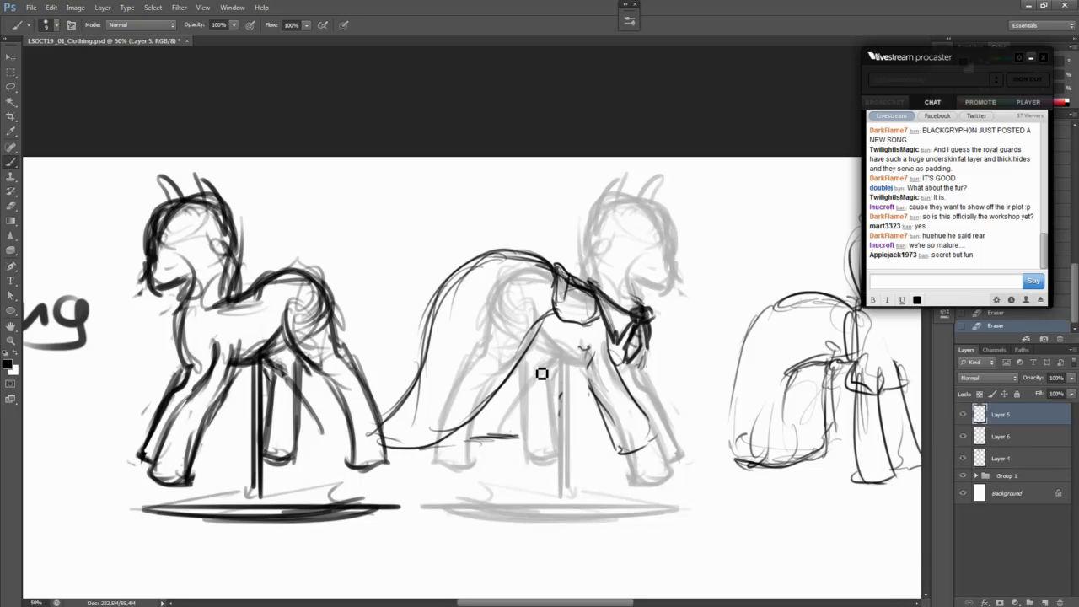
pyautogui.moveTo(552, 383); pyautogui.dragTo(560, 365)
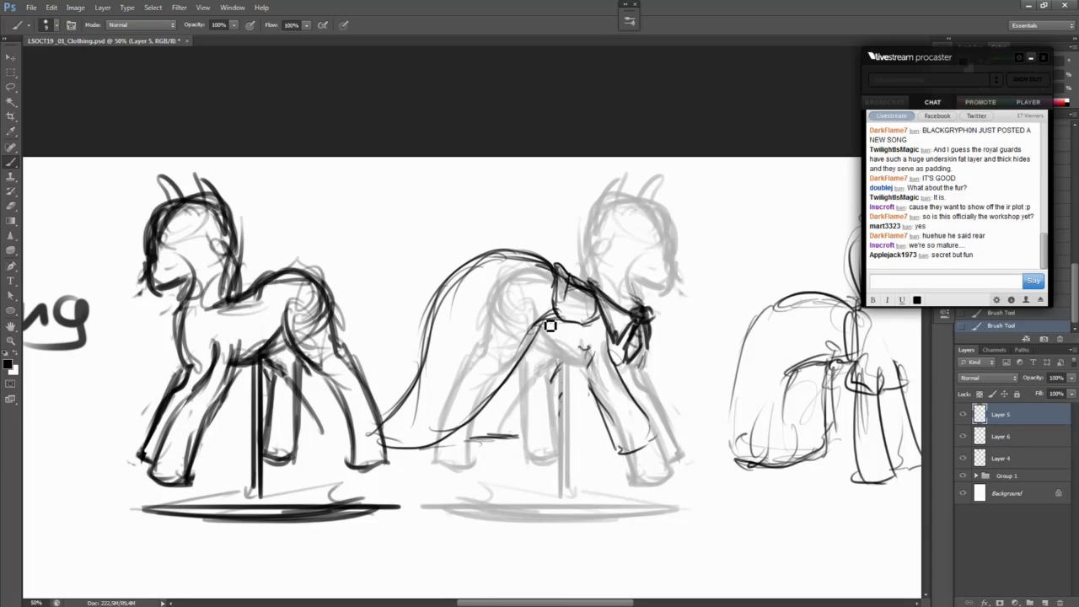
# Step: Darken the lower edge of the mirrored pony's skirt and erase the overshooting lines at the trailing tip and upper edge
pyautogui.moveTo(548, 324)
pyautogui.mouseDown()
pyautogui.moveTo(409, 442)
pyautogui.moveTo(446, 441)
pyautogui.mouseUp()
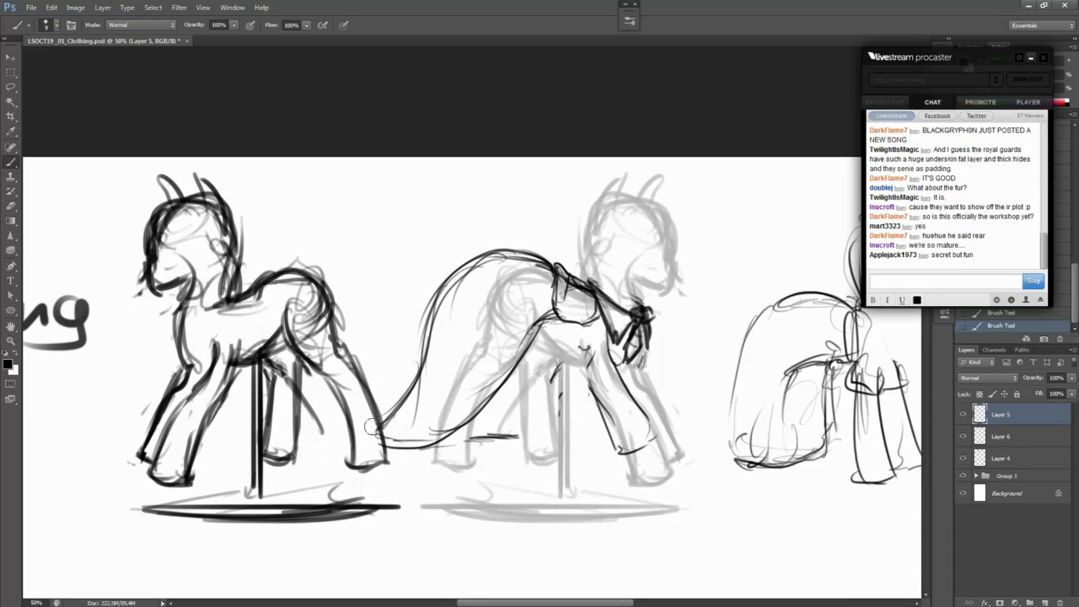
pyautogui.press('e')
pyautogui.moveTo(369, 428); pyautogui.dragTo(384, 414)
pyautogui.moveTo(471, 287)
pyautogui.mouseDown()
pyautogui.moveTo(512, 270)
pyautogui.moveTo(463, 286)
pyautogui.mouseUp()
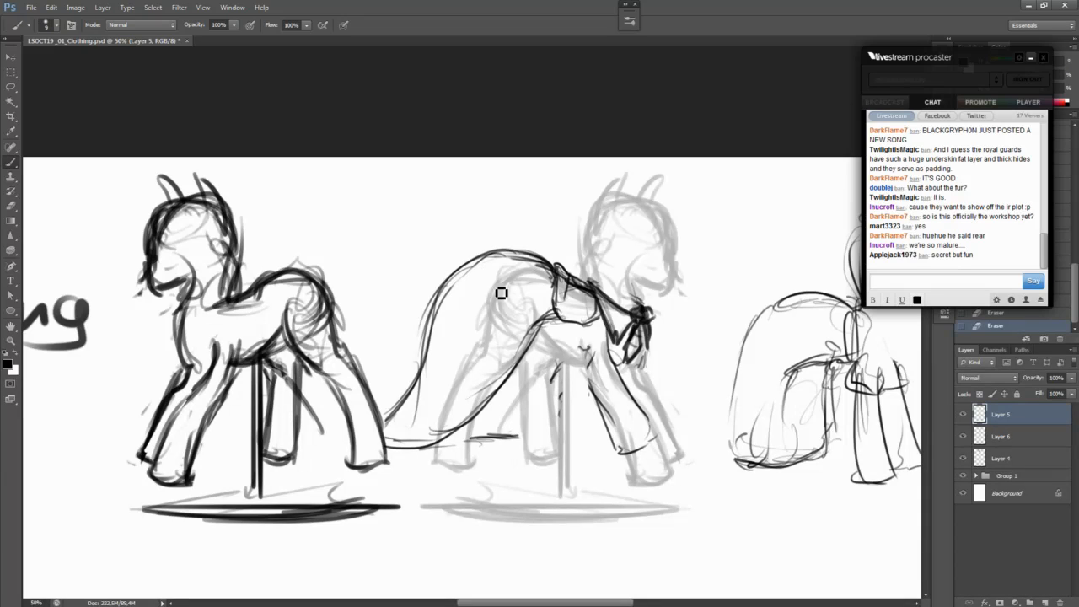
# Step: Add curved fold lines to the mirrored pony's skirt, fanning out from the waist
pyautogui.moveTo(548, 298)
pyautogui.mouseDown()
pyautogui.moveTo(563, 290)
pyautogui.moveTo(505, 313)
pyautogui.mouseUp()
pyautogui.hotkey('ctrl', 'z')
pyautogui.moveTo(559, 287)
pyautogui.mouseDown()
pyautogui.moveTo(479, 310)
pyautogui.moveTo(475, 299)
pyautogui.moveTo(509, 308)
pyautogui.moveTo(500, 312)
pyautogui.mouseUp()
pyautogui.moveTo(488, 271); pyautogui.dragTo(407, 441)
pyautogui.hotkey('ctrl', 'z')
pyautogui.moveTo(497, 270); pyautogui.dragTo(430, 411)
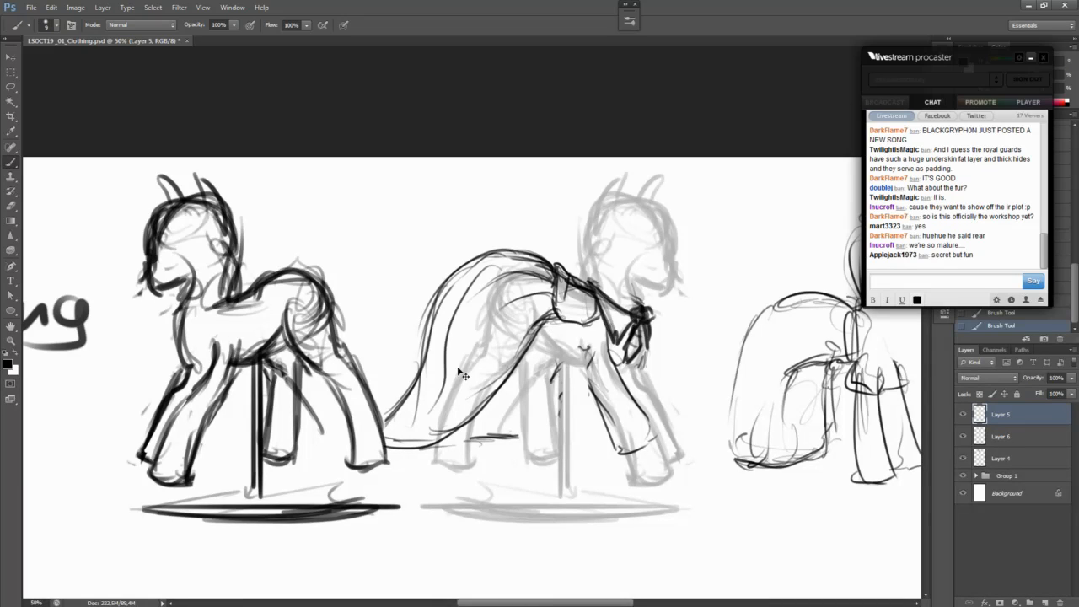
pyautogui.hotkey('ctrl', 'z')
pyautogui.moveTo(543, 332)
pyautogui.mouseDown()
pyautogui.moveTo(562, 335)
pyautogui.moveTo(571, 363)
pyautogui.moveTo(587, 361)
pyautogui.moveTo(550, 365)
pyautogui.moveTo(565, 367)
pyautogui.mouseUp()
pyautogui.hotkey('ctrl', 'z')
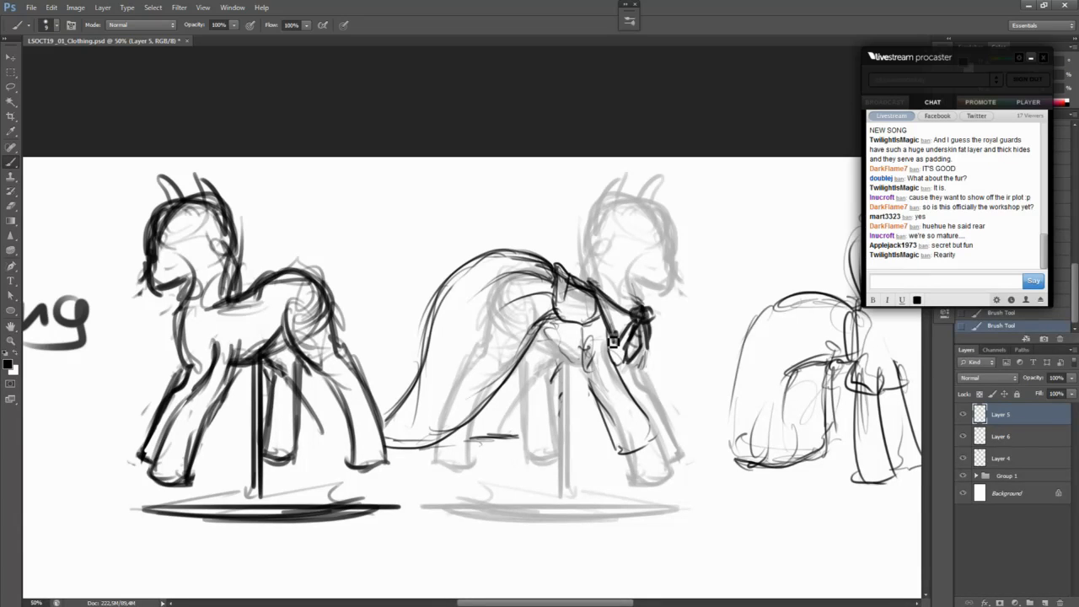
# Step: Refine the bow's knot and hanging ends on the mirrored pony's chest
pyautogui.moveTo(646, 334); pyautogui.dragTo(651, 347)
pyautogui.moveTo(642, 364); pyautogui.dragTo(646, 356)
pyautogui.moveTo(646, 346); pyautogui.dragTo(631, 360)
pyautogui.moveTo(645, 308); pyautogui.dragTo(630, 344)
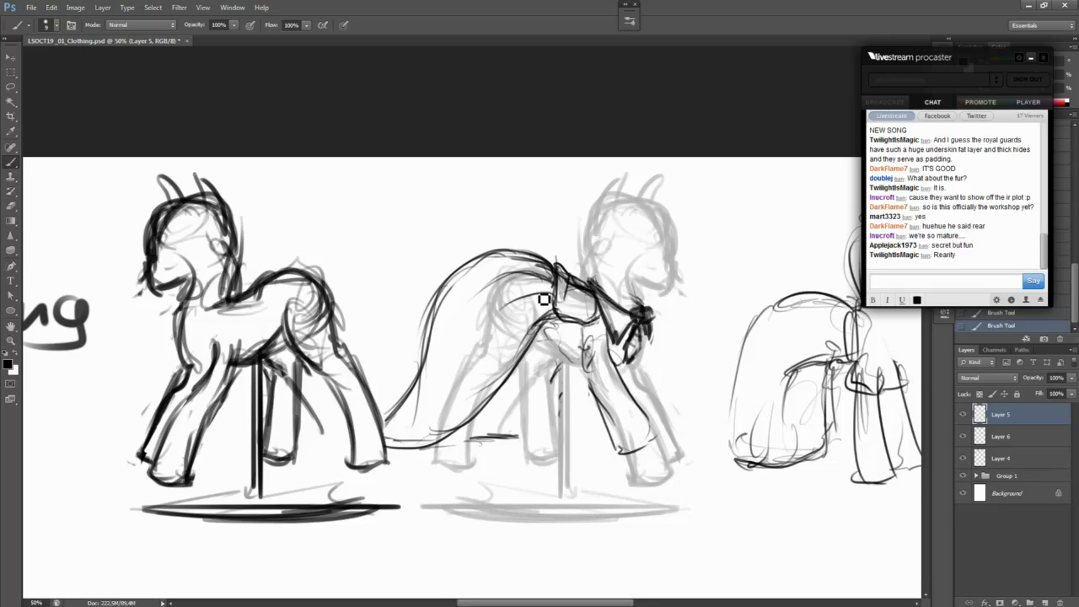
# Step: Rework the outer edge of the mirrored pony's skirt from waist to hem and restate the line at the waist
pyautogui.moveTo(532, 256); pyautogui.dragTo(377, 443)
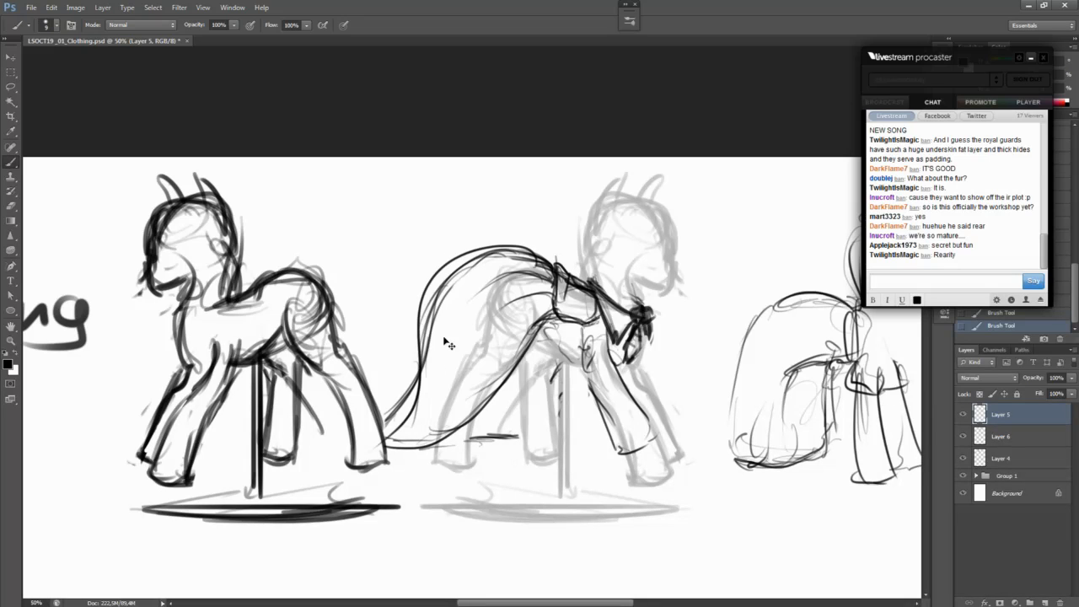
pyautogui.hotkey('ctrl', 'z')
pyautogui.moveTo(525, 255); pyautogui.dragTo(359, 429)
pyautogui.hotkey('ctrl', 'z')
pyautogui.moveTo(446, 326)
pyautogui.mouseDown()
pyautogui.moveTo(381, 430)
pyautogui.moveTo(468, 405)
pyautogui.mouseUp()
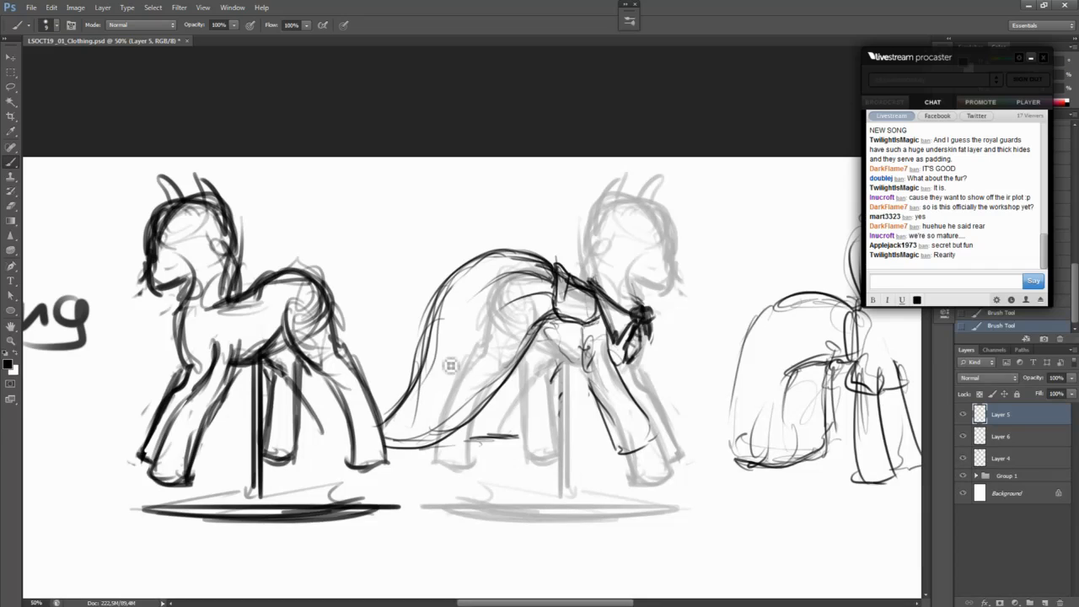
pyautogui.hotkey('ctrl', 'z')
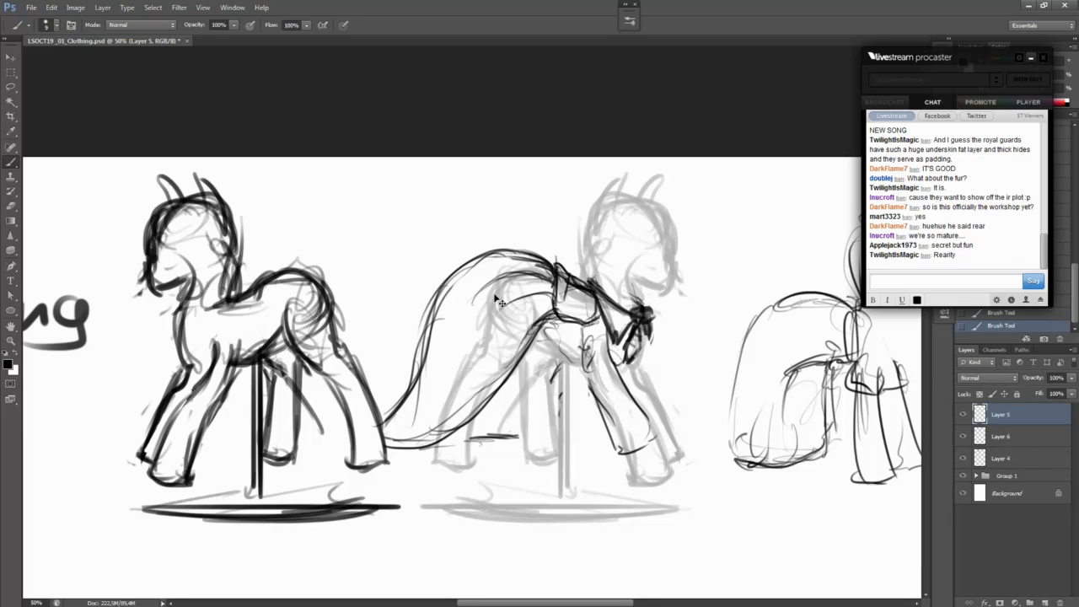
pyautogui.hotkey('ctrl', 'z')
pyautogui.moveTo(563, 274); pyautogui.dragTo(561, 311)
# Step: Sketch a small narrow strip of fabric above the back of the mirrored pony
pyautogui.moveTo(507, 184); pyautogui.dragTo(506, 225)
pyautogui.moveTo(497, 177); pyautogui.dragTo(513, 226)
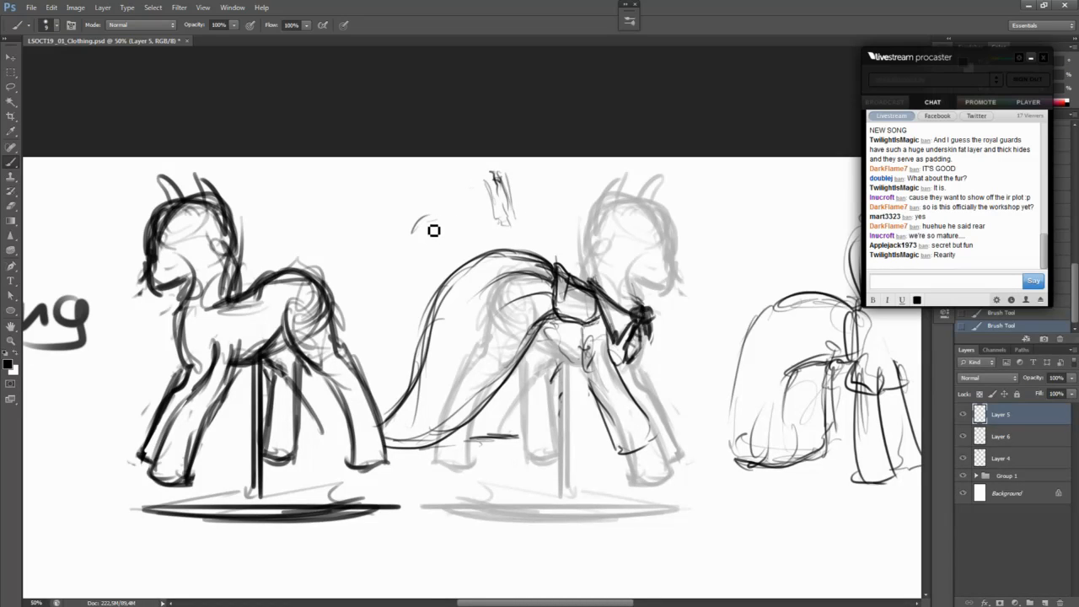
# Step: Sketch a curved waistband with fold lines fanning out beneath it, plus a wavy line and arrow beside it, above the skirt
pyautogui.moveTo(419, 241)
pyautogui.mouseDown()
pyautogui.moveTo(434, 221)
pyautogui.moveTo(424, 224)
pyautogui.moveTo(472, 248)
pyautogui.mouseUp()
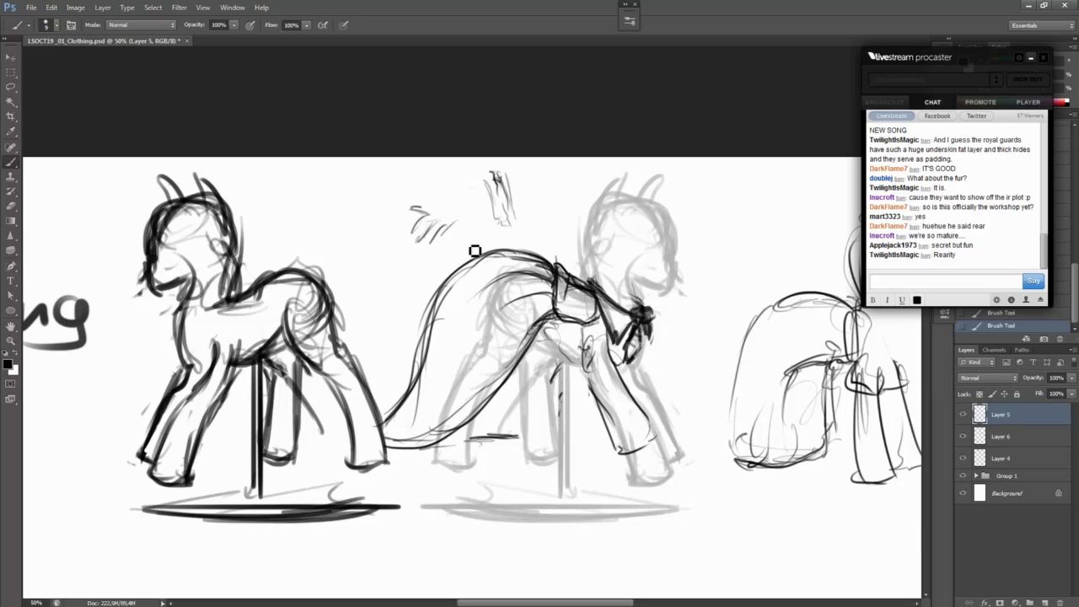
pyautogui.moveTo(422, 203)
pyautogui.mouseDown()
pyautogui.moveTo(482, 236)
pyautogui.moveTo(469, 230)
pyautogui.moveTo(487, 253)
pyautogui.mouseUp()
pyautogui.moveTo(422, 196); pyautogui.dragTo(389, 201)
pyautogui.moveTo(390, 201)
pyautogui.mouseDown()
pyautogui.moveTo(478, 243)
pyautogui.moveTo(385, 276)
pyautogui.mouseUp()
pyautogui.moveTo(426, 226)
pyautogui.mouseDown()
pyautogui.moveTo(396, 297)
pyautogui.moveTo(403, 311)
pyautogui.mouseUp()
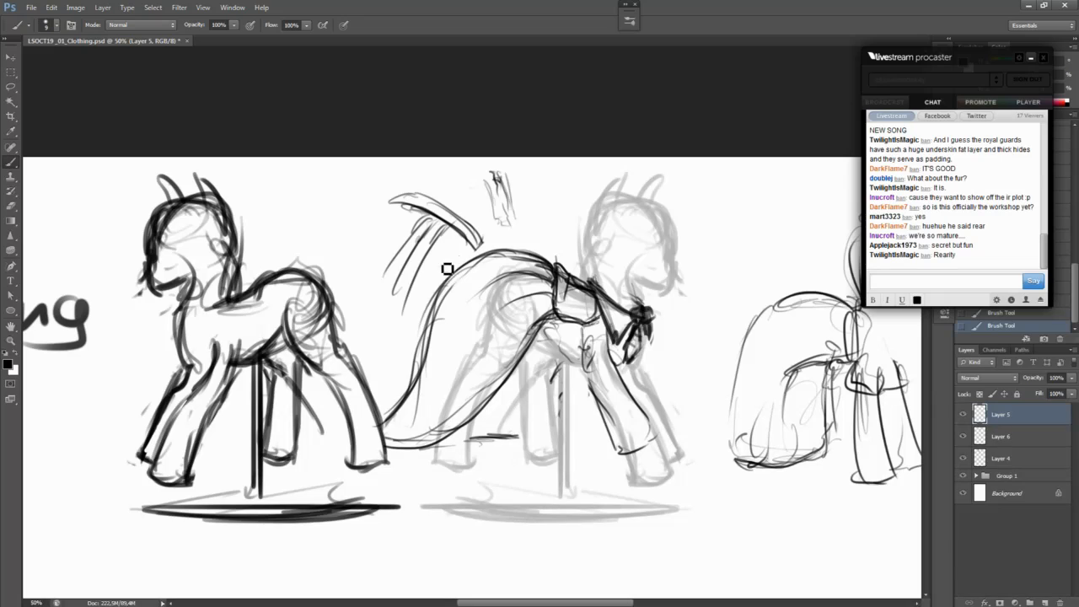
pyautogui.moveTo(451, 238); pyautogui.dragTo(413, 313)
pyautogui.moveTo(412, 224)
pyautogui.mouseDown()
pyautogui.moveTo(387, 256)
pyautogui.moveTo(352, 265)
pyautogui.mouseUp()
pyautogui.moveTo(297, 201)
pyautogui.mouseDown()
pyautogui.moveTo(371, 194)
pyautogui.moveTo(384, 215)
pyautogui.mouseUp()
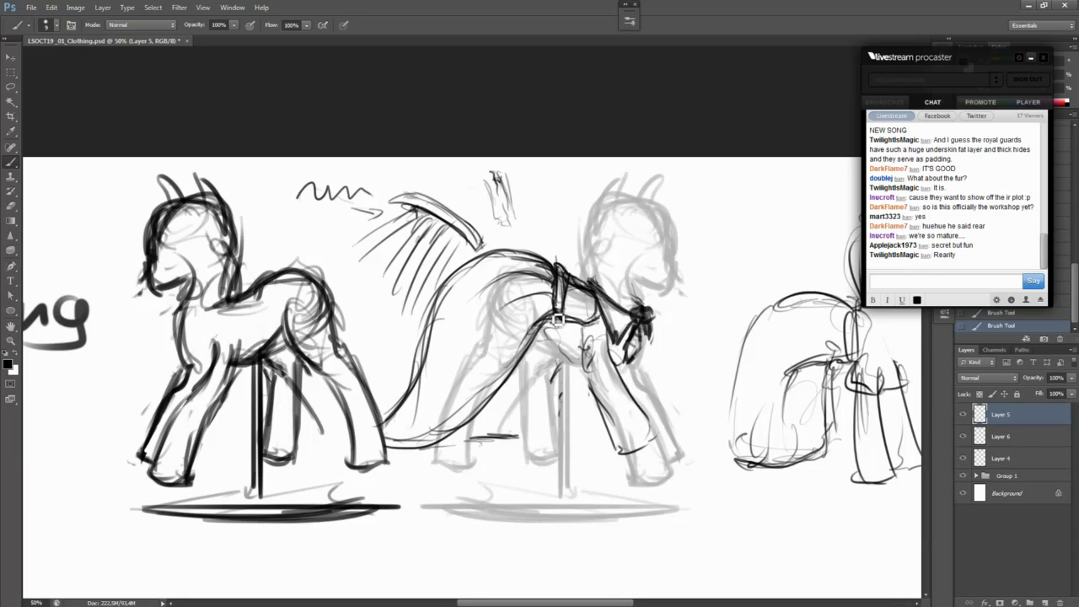
# Step: Redraw the waist belt and lower vest edge on the mirrored pony, erasing stray lines inside the belt
pyautogui.moveTo(577, 324); pyautogui.dragTo(598, 323)
pyautogui.moveTo(560, 277); pyautogui.dragTo(557, 290)
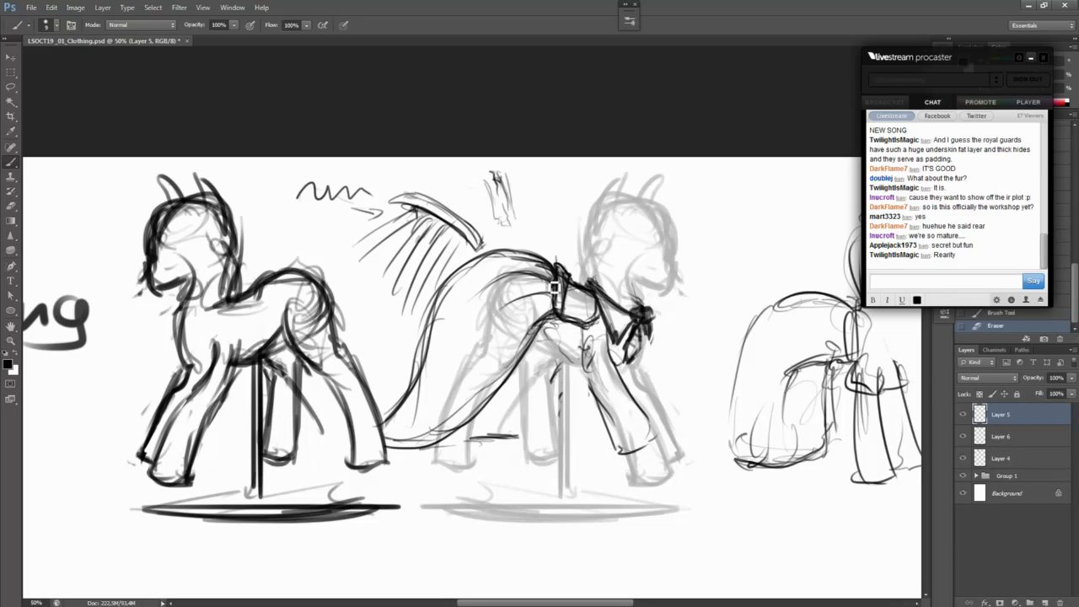
pyautogui.moveTo(558, 272); pyautogui.dragTo(565, 295)
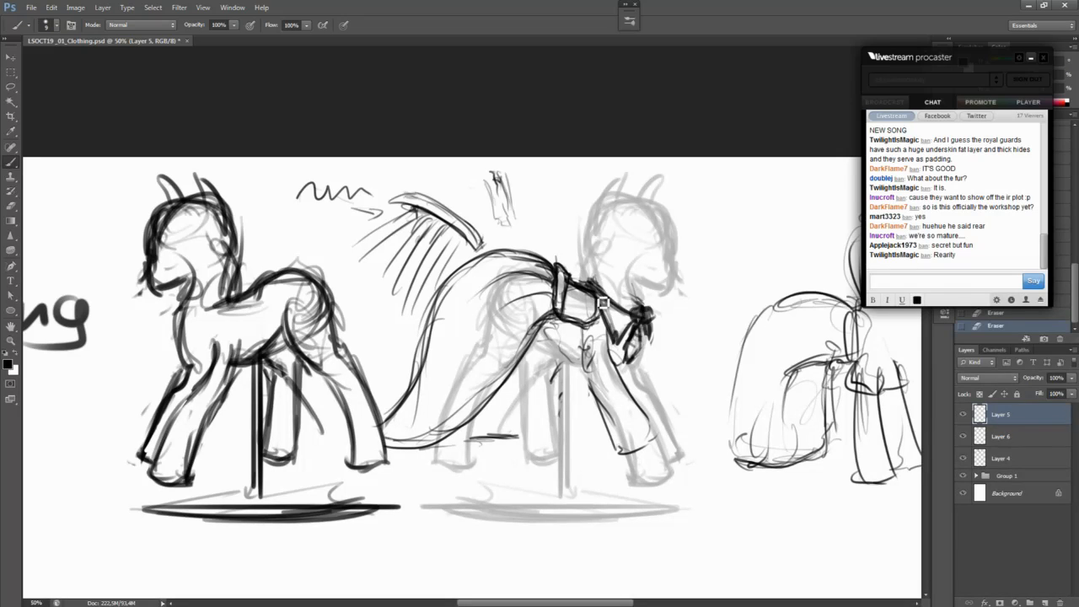
# Step: Darken the sleeve lines on the mirrored pony's near front leg and erase the old lower sleeve outline
pyautogui.moveTo(580, 325)
pyautogui.mouseDown()
pyautogui.moveTo(590, 382)
pyautogui.moveTo(600, 376)
pyautogui.moveTo(592, 391)
pyautogui.moveTo(626, 379)
pyautogui.mouseUp()
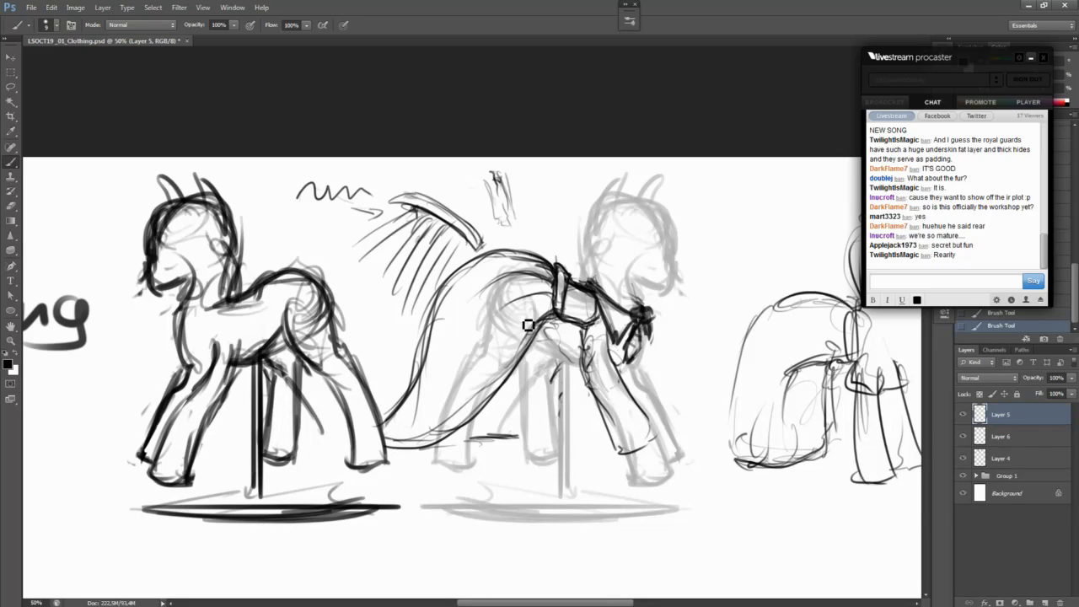
pyautogui.moveTo(583, 381); pyautogui.dragTo(428, 374)
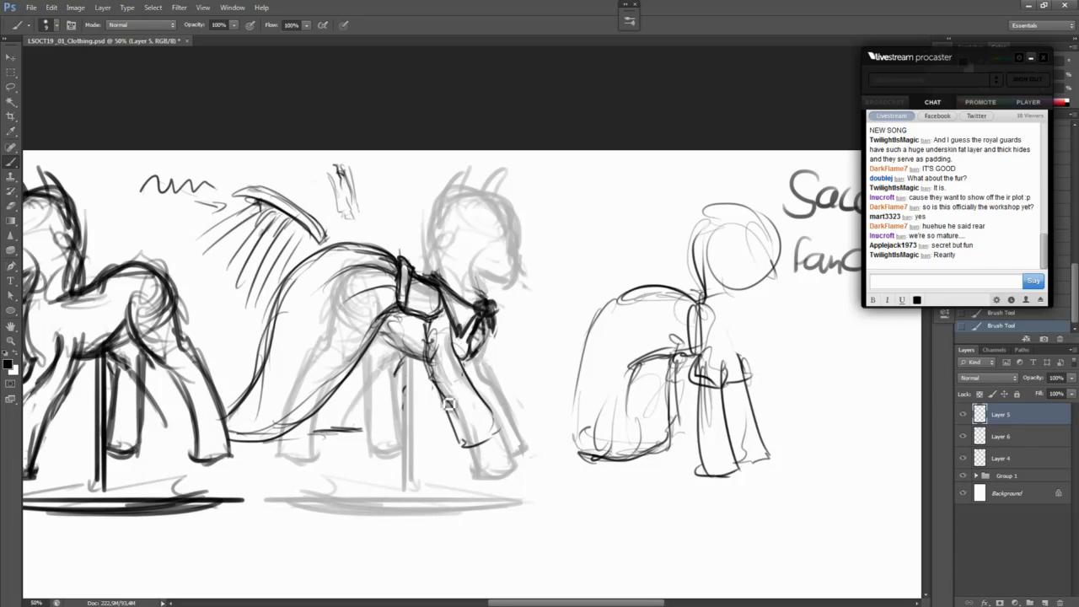
pyautogui.press('e')
pyautogui.moveTo(448, 403)
pyautogui.mouseDown()
pyautogui.moveTo(453, 436)
pyautogui.moveTo(478, 461)
pyautogui.moveTo(513, 409)
pyautogui.moveTo(458, 387)
pyautogui.mouseUp()
pyautogui.moveTo(426, 340)
pyautogui.mouseDown()
pyautogui.moveTo(454, 401)
pyautogui.moveTo(431, 377)
pyautogui.moveTo(435, 392)
pyautogui.mouseUp()
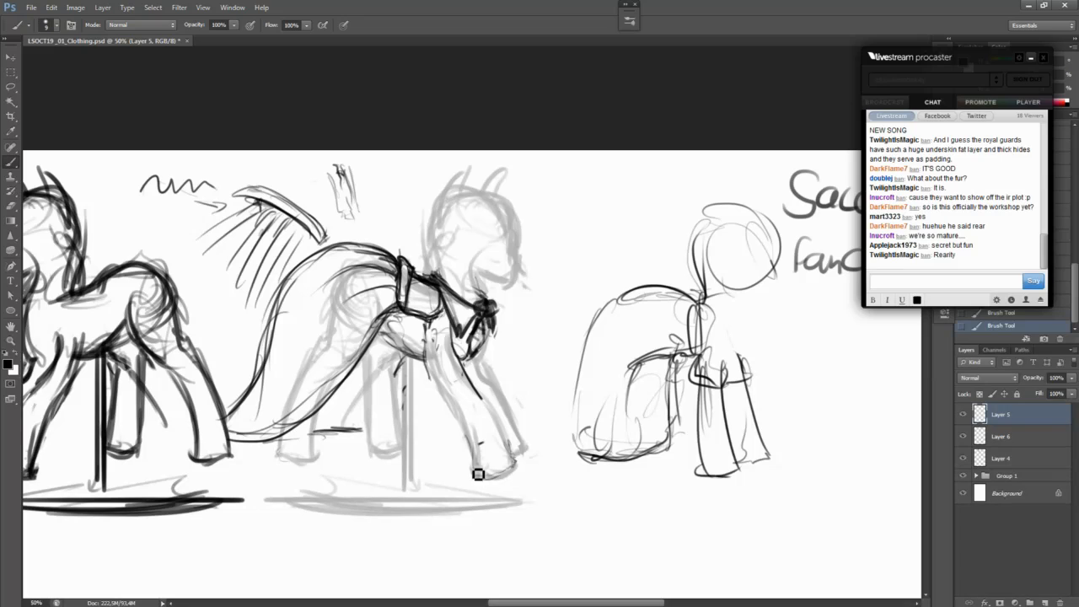
# Step: Draw footwear with crossing bands on the mirrored pony's front hooves and mark the sleeve's end across the near leg
pyautogui.moveTo(517, 468)
pyautogui.mouseDown()
pyautogui.moveTo(509, 435)
pyautogui.moveTo(518, 461)
pyautogui.moveTo(439, 429)
pyautogui.moveTo(459, 470)
pyautogui.moveTo(495, 464)
pyautogui.moveTo(483, 467)
pyautogui.moveTo(503, 429)
pyautogui.mouseUp()
pyautogui.moveTo(475, 469)
pyautogui.mouseDown()
pyautogui.moveTo(505, 432)
pyautogui.moveTo(462, 414)
pyautogui.moveTo(476, 431)
pyautogui.moveTo(483, 394)
pyautogui.mouseUp()
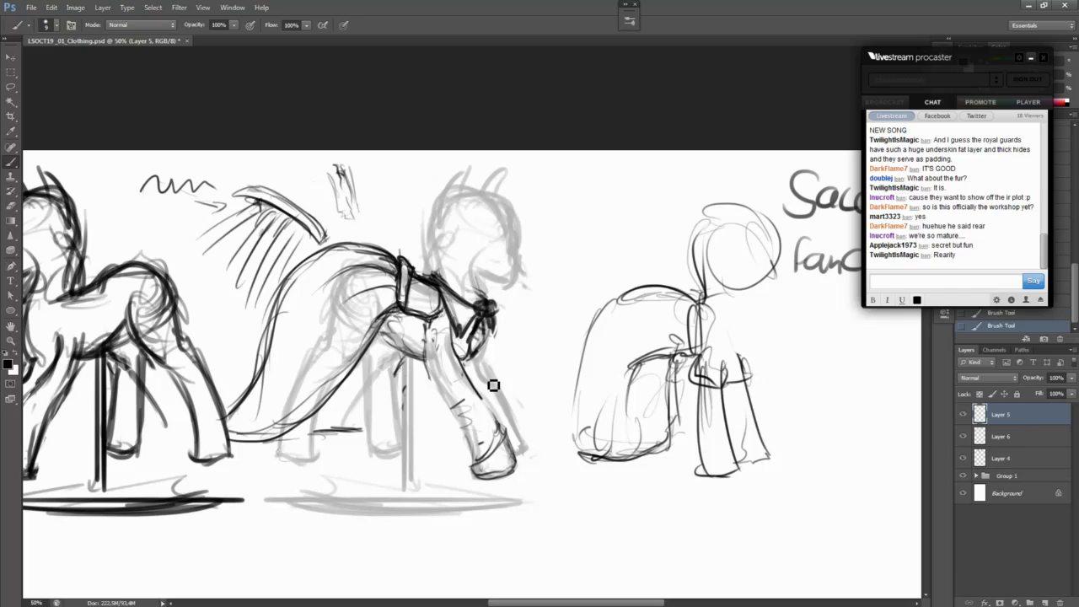
pyautogui.moveTo(508, 440)
pyautogui.mouseDown()
pyautogui.moveTo(471, 475)
pyautogui.moveTo(486, 487)
pyautogui.moveTo(508, 469)
pyautogui.mouseUp()
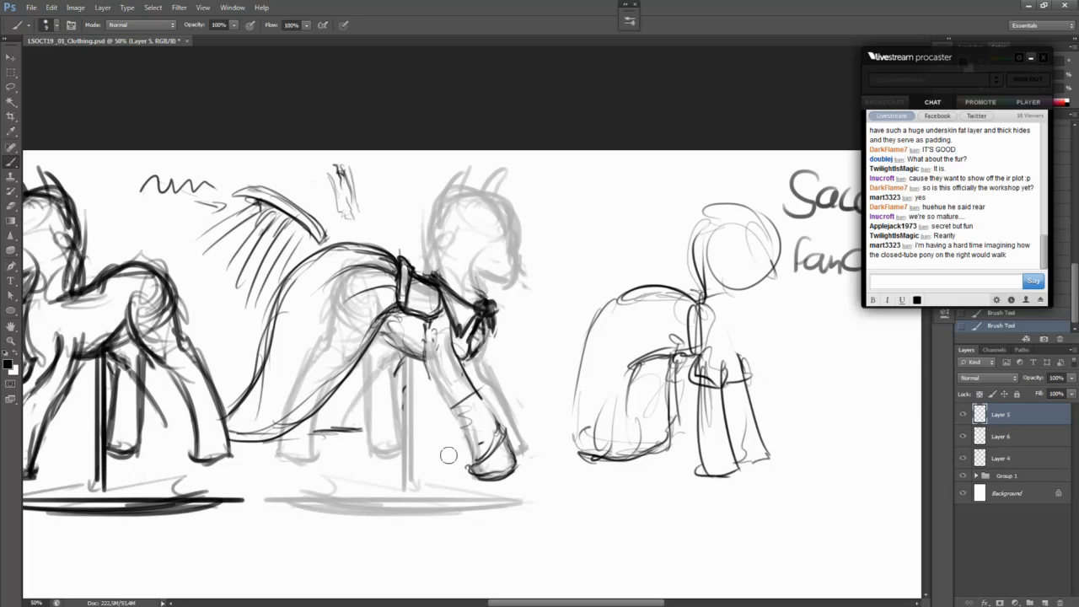
pyautogui.moveTo(475, 472)
pyautogui.mouseDown()
pyautogui.moveTo(492, 483)
pyautogui.moveTo(511, 473)
pyautogui.moveTo(528, 454)
pyautogui.moveTo(518, 433)
pyautogui.mouseUp()
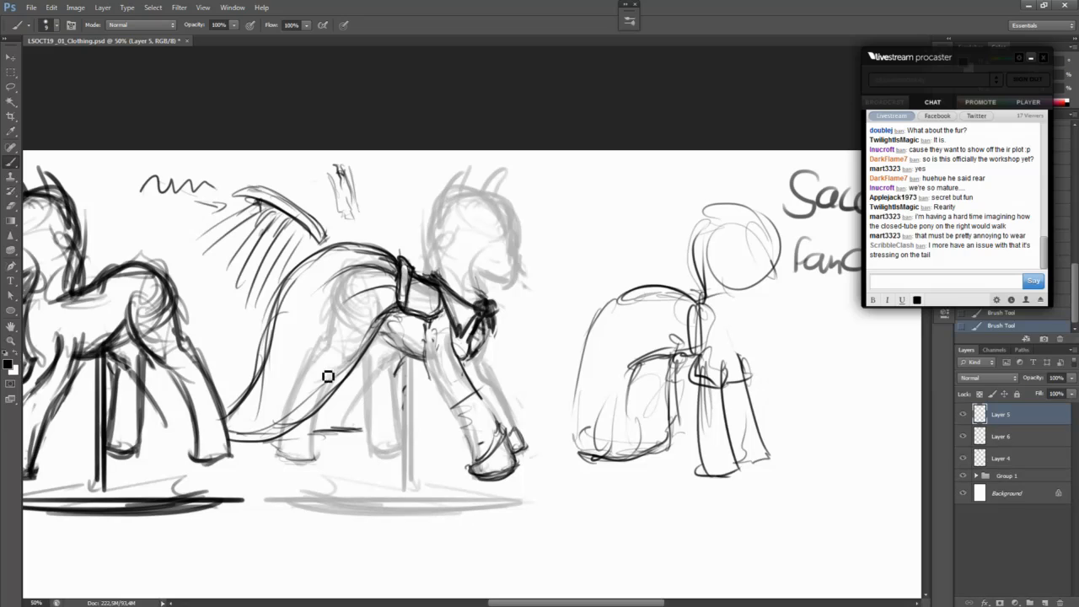
# Step: Draw a thick, rounded hem at the trailing end of the mirrored pony's skirt
pyautogui.moveTo(228, 438)
pyautogui.mouseDown()
pyautogui.moveTo(315, 448)
pyautogui.moveTo(266, 448)
pyautogui.moveTo(307, 445)
pyautogui.moveTo(309, 413)
pyautogui.moveTo(230, 425)
pyautogui.moveTo(322, 408)
pyautogui.mouseUp()
pyautogui.hotkey('ctrl', 'alt', 'z')
pyautogui.hotkey('ctrl', 'alt', 'z')
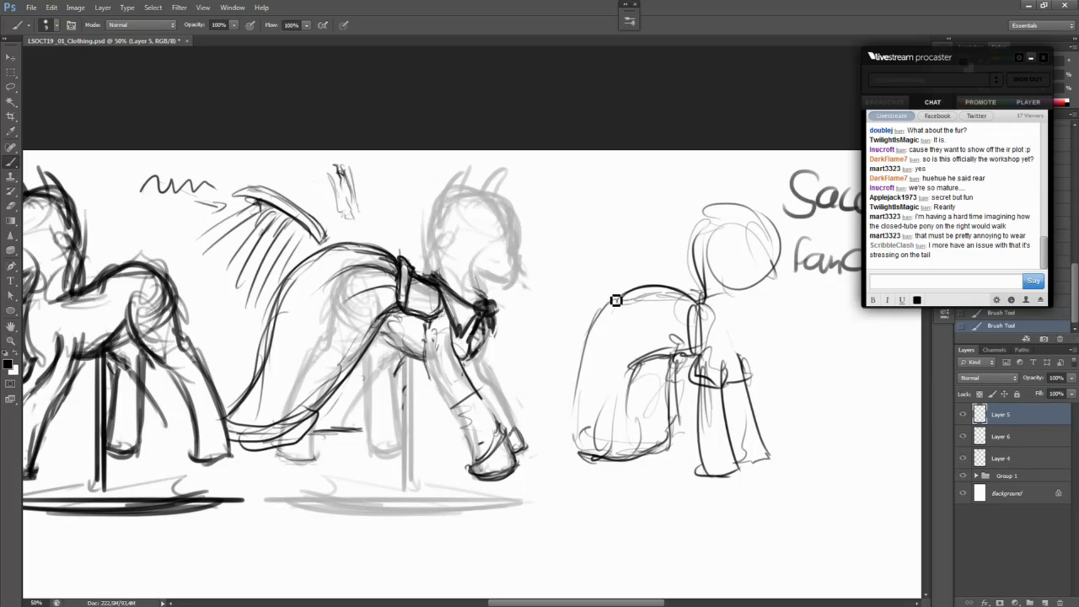
# Step: Sketch two simple round pony heads facing each other in the empty space below the dress sketches
pyautogui.scroll(-5, 615, 298)
pyautogui.moveTo(636, 347); pyautogui.dragTo(635, 392)
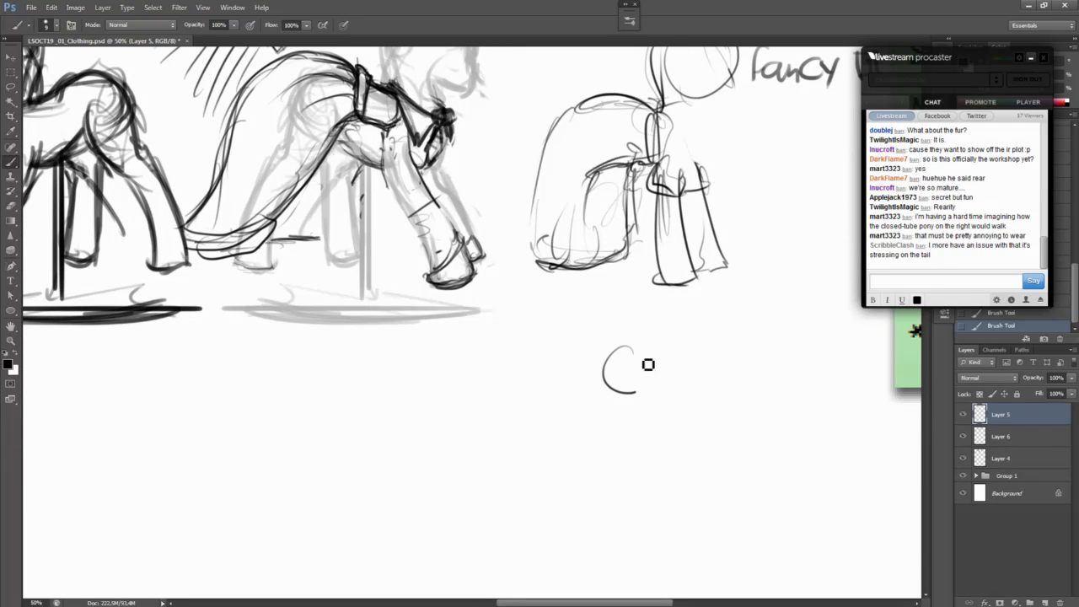
pyautogui.hotkey('ctrl', 'z')
pyautogui.moveTo(652, 342)
pyautogui.mouseDown()
pyautogui.moveTo(603, 373)
pyautogui.moveTo(610, 386)
pyautogui.moveTo(646, 382)
pyautogui.mouseUp()
pyautogui.moveTo(495, 357)
pyautogui.mouseDown()
pyautogui.moveTo(511, 355)
pyautogui.moveTo(533, 384)
pyautogui.mouseUp()
# Step: Draw a tall narrow shape beneath the second small head and an arrow pointing towards it
pyautogui.moveTo(646, 411); pyautogui.dragTo(646, 492)
pyautogui.moveTo(651, 418); pyautogui.dragTo(653, 495)
pyautogui.moveTo(663, 439); pyautogui.dragTo(666, 504)
pyautogui.moveTo(668, 412)
pyautogui.mouseDown()
pyautogui.moveTo(648, 414)
pyautogui.moveTo(655, 497)
pyautogui.mouseUp()
pyautogui.hotkey('ctrl', 'z')
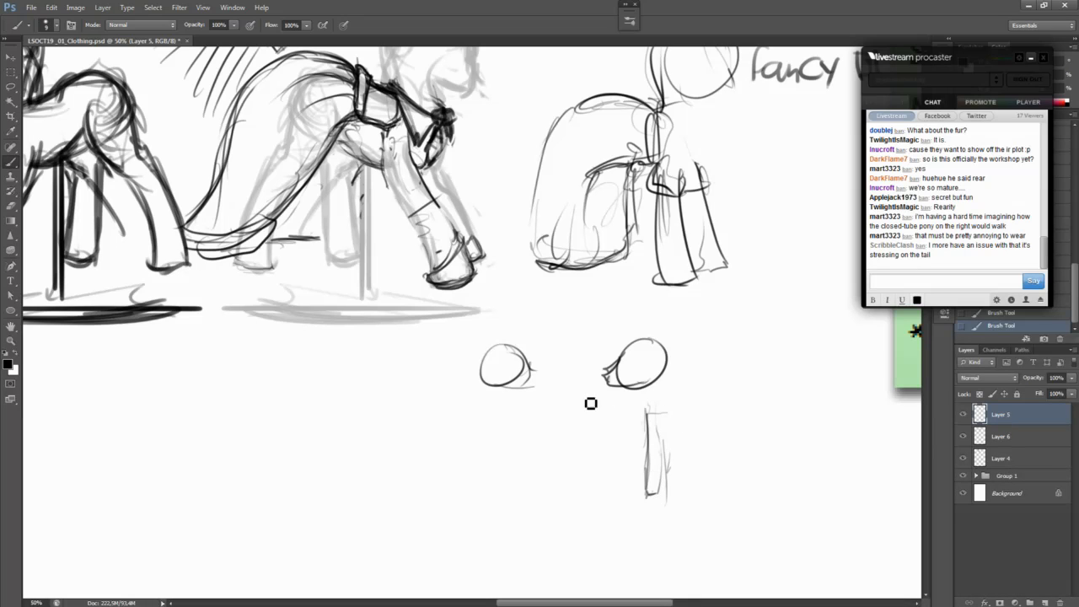
pyautogui.moveTo(556, 412)
pyautogui.mouseDown()
pyautogui.moveTo(607, 420)
pyautogui.moveTo(595, 434)
pyautogui.mouseUp()
pyautogui.hotkey('ctrl', 'z')
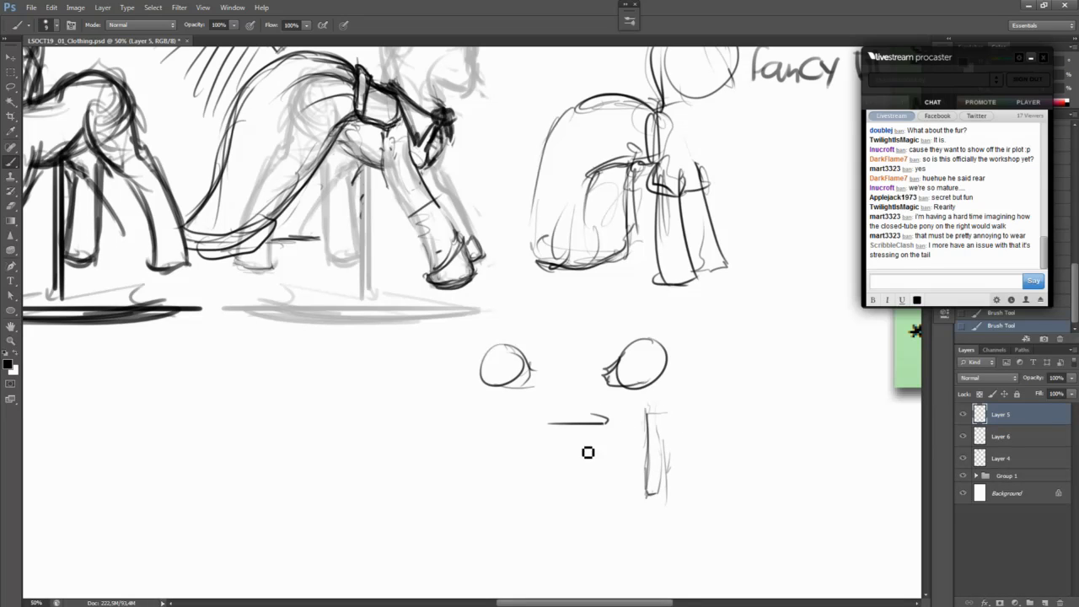
# Step: Add a slanted collar bar under the second small head, and erase the extra circle and part of the tall shape
pyautogui.moveTo(659, 387)
pyautogui.mouseDown()
pyautogui.moveTo(633, 405)
pyautogui.moveTo(676, 385)
pyautogui.moveTo(664, 379)
pyautogui.moveTo(735, 432)
pyautogui.moveTo(742, 485)
pyautogui.mouseUp()
pyautogui.hotkey('ctrl', 'z')
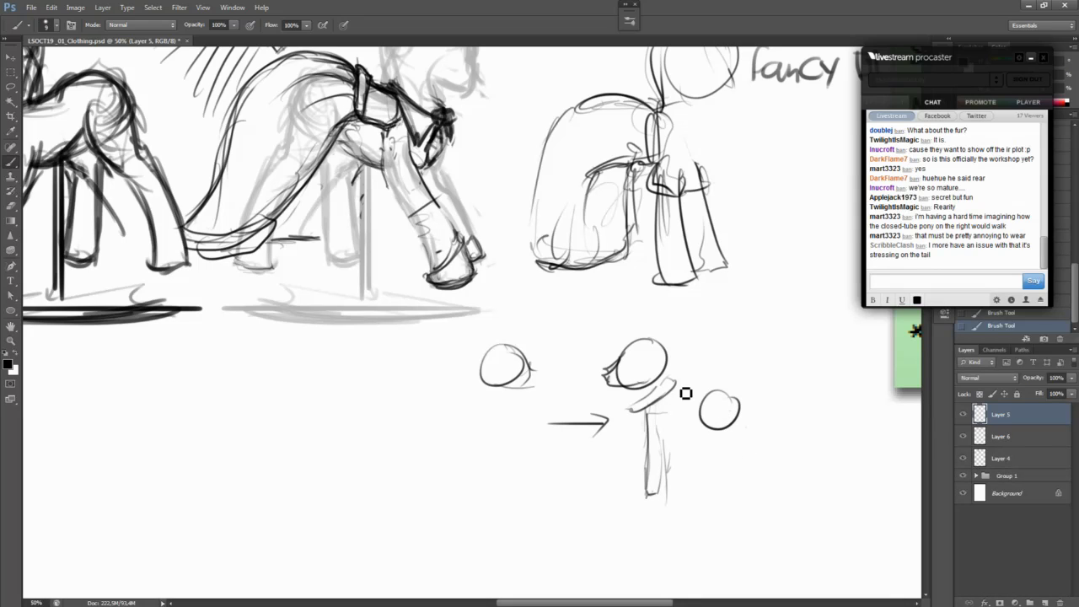
pyautogui.moveTo(701, 420)
pyautogui.mouseDown()
pyautogui.moveTo(721, 384)
pyautogui.moveTo(712, 424)
pyautogui.mouseUp()
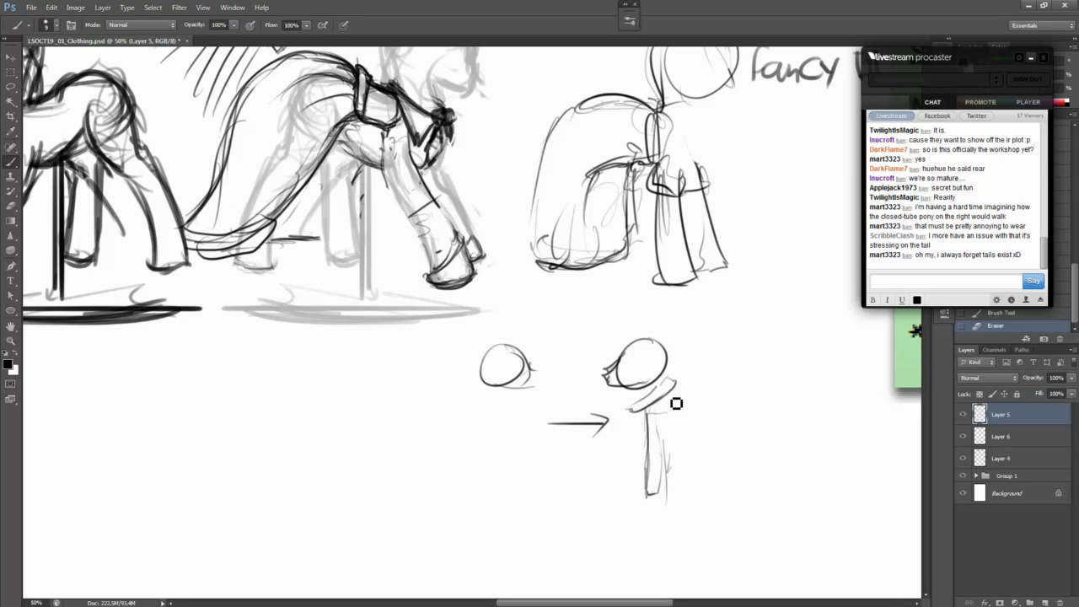
pyautogui.moveTo(663, 419); pyautogui.dragTo(668, 486)
pyautogui.moveTo(661, 444); pyautogui.dragTo(663, 436)
pyautogui.moveTo(650, 419); pyautogui.dragTo(633, 480)
pyautogui.moveTo(654, 389)
pyautogui.mouseDown()
pyautogui.moveTo(642, 418)
pyautogui.moveTo(673, 393)
pyautogui.mouseUp()
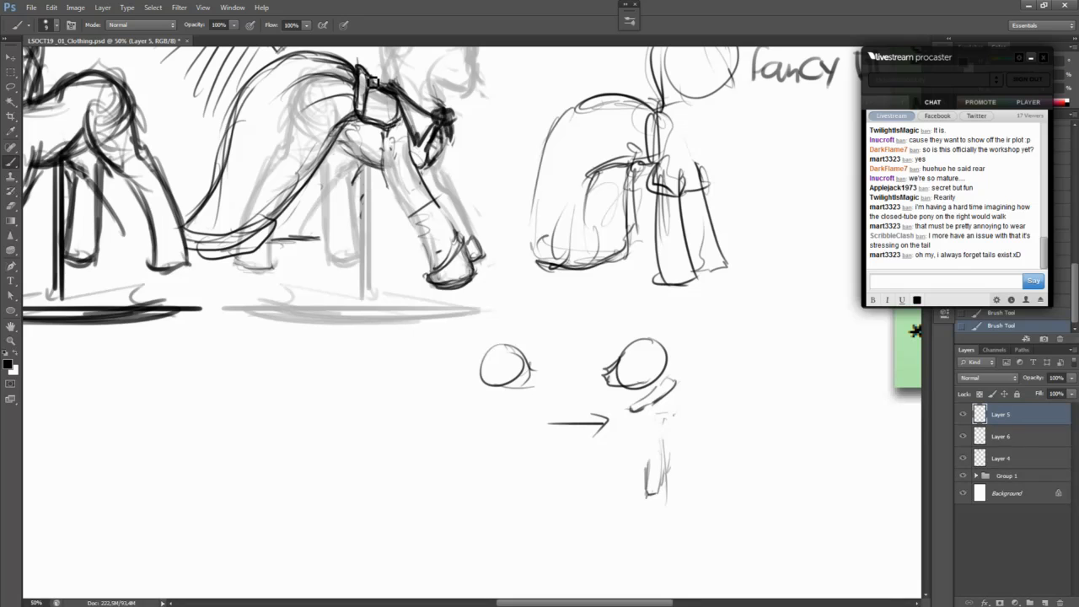
# Step: On a new layer, sketch the pointed collar and back line of another pony below the MLP Clothing title
pyautogui.moveTo(380, 118); pyautogui.dragTo(417, 180)
pyautogui.moveTo(719, 234); pyautogui.dragTo(900, 300)
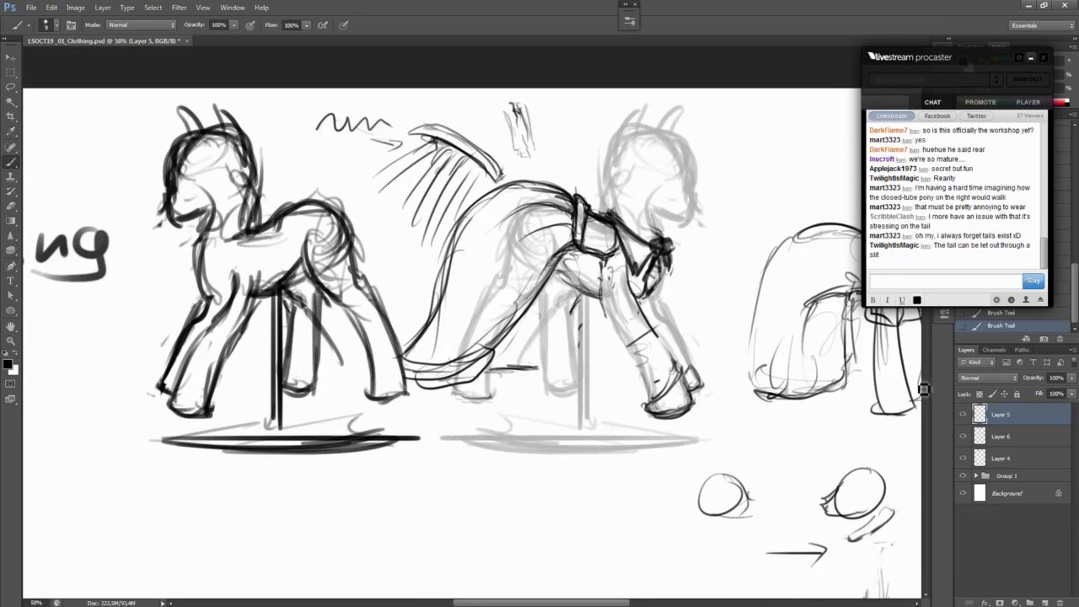
pyautogui.hotkey('ctrl', 'shift', 'n')
pyautogui.press('Return')
pyautogui.moveTo(240, 464); pyautogui.dragTo(674, 378)
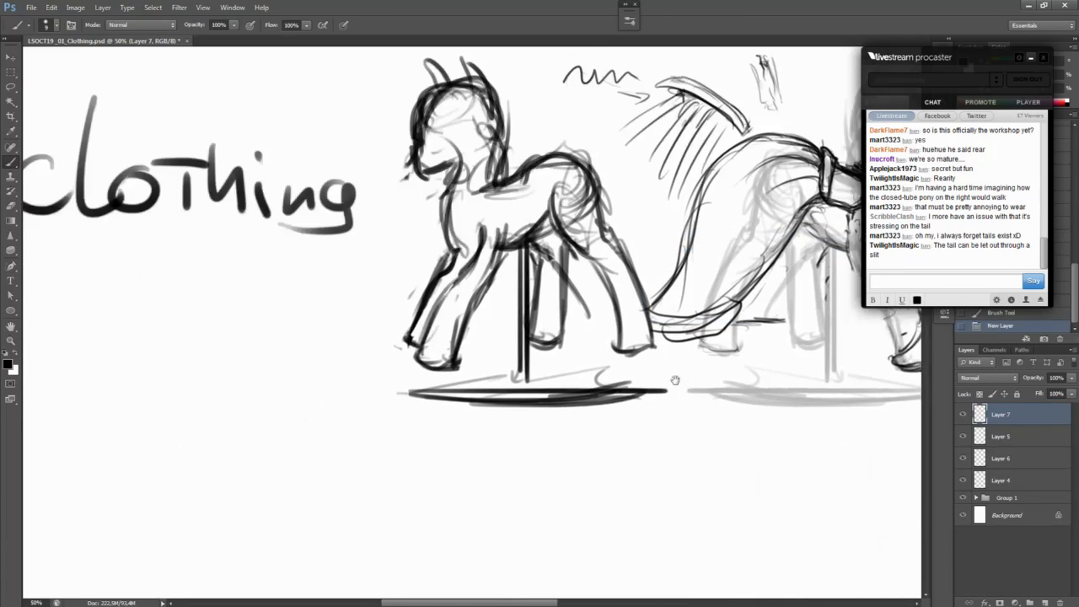
pyautogui.click(349, 348)
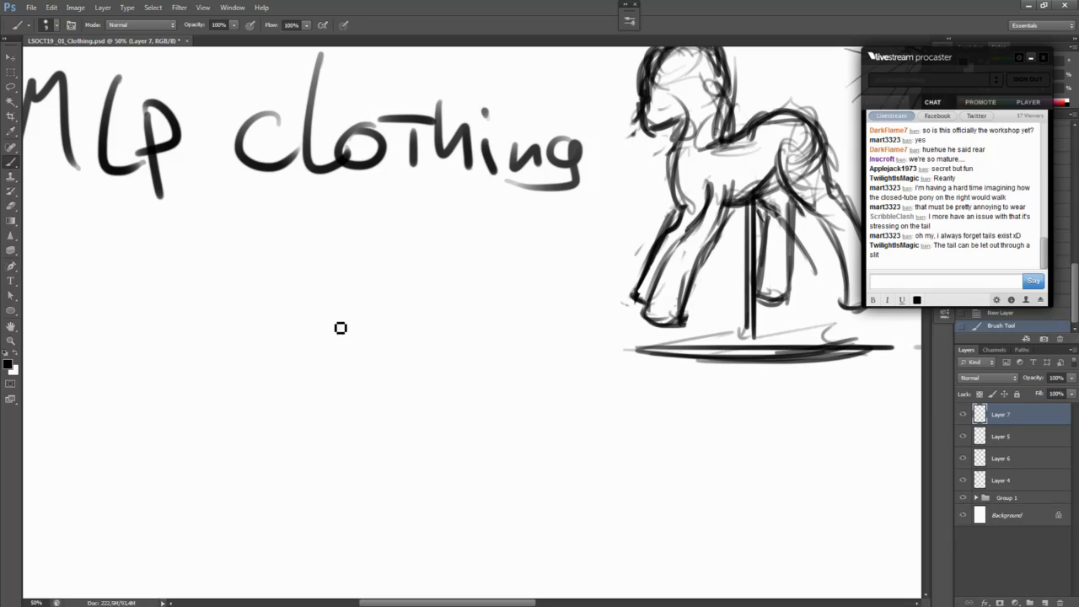
pyautogui.moveTo(332, 331)
pyautogui.mouseDown()
pyautogui.moveTo(362, 346)
pyautogui.moveTo(345, 344)
pyautogui.moveTo(383, 306)
pyautogui.moveTo(441, 309)
pyautogui.moveTo(474, 327)
pyautogui.mouseUp()
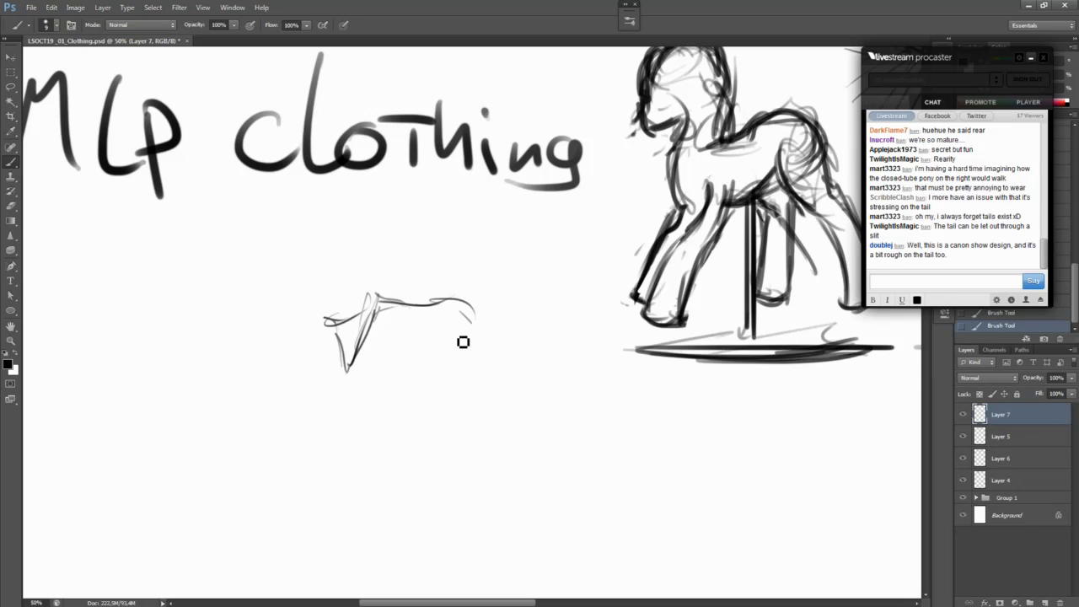
# Step: Draw the new pony's front legs with a sleeve cuff and fill in the chest below the collar
pyautogui.moveTo(394, 353)
pyautogui.mouseDown()
pyautogui.moveTo(378, 395)
pyautogui.moveTo(388, 411)
pyautogui.mouseUp()
pyautogui.moveTo(366, 371); pyautogui.dragTo(377, 424)
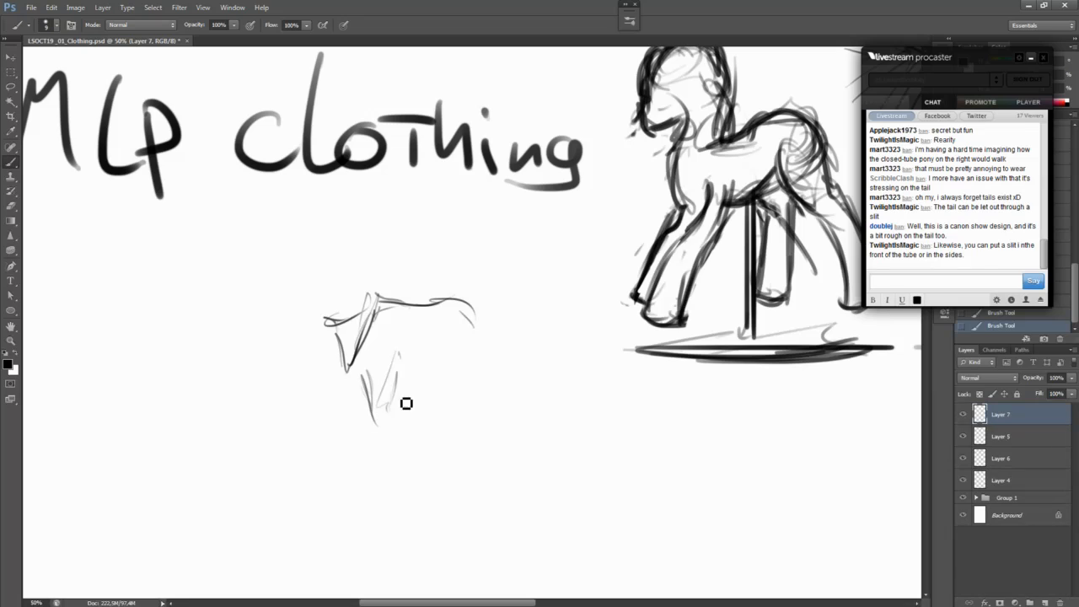
pyautogui.moveTo(402, 355)
pyautogui.mouseDown()
pyautogui.moveTo(399, 419)
pyautogui.moveTo(371, 393)
pyautogui.moveTo(376, 450)
pyautogui.moveTo(410, 414)
pyautogui.moveTo(383, 467)
pyautogui.moveTo(386, 432)
pyautogui.mouseUp()
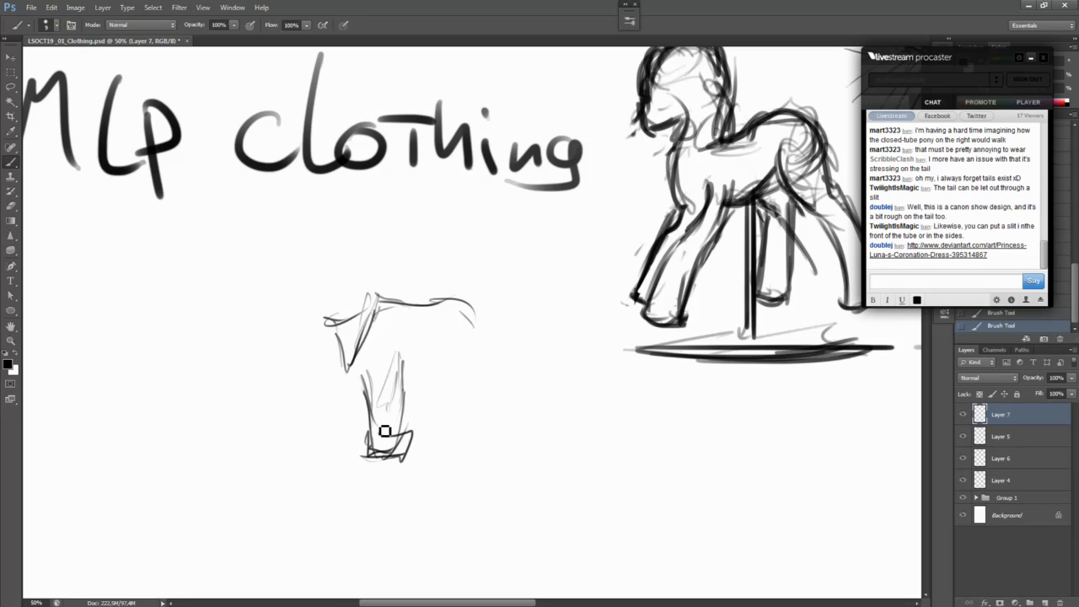
pyautogui.moveTo(317, 347)
pyautogui.mouseDown()
pyautogui.moveTo(350, 365)
pyautogui.moveTo(341, 336)
pyautogui.moveTo(350, 362)
pyautogui.moveTo(358, 331)
pyautogui.moveTo(337, 349)
pyautogui.moveTo(373, 329)
pyautogui.moveTo(367, 379)
pyautogui.moveTo(332, 367)
pyautogui.moveTo(368, 388)
pyautogui.moveTo(327, 329)
pyautogui.moveTo(340, 398)
pyautogui.moveTo(347, 391)
pyautogui.moveTo(335, 441)
pyautogui.mouseUp()
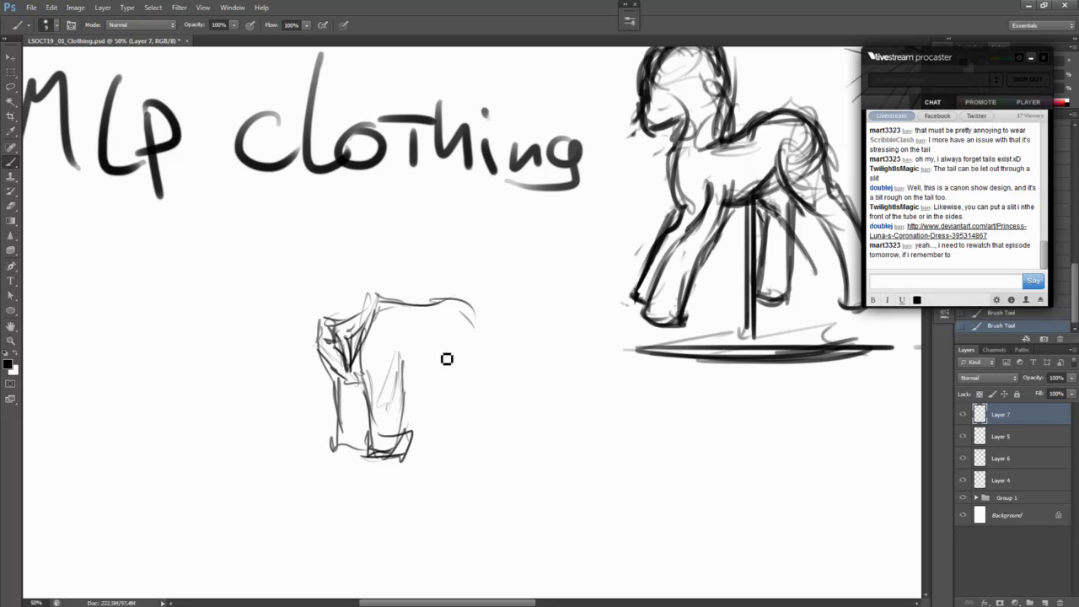
# Step: Sketch the new pony's hindquarters and hind leg, and define the back and belly edges of the jacket
pyautogui.moveTo(446, 360)
pyautogui.mouseDown()
pyautogui.moveTo(414, 382)
pyautogui.moveTo(455, 331)
pyautogui.moveTo(486, 365)
pyautogui.moveTo(481, 389)
pyautogui.moveTo(454, 382)
pyautogui.moveTo(466, 372)
pyautogui.moveTo(454, 376)
pyautogui.moveTo(488, 347)
pyautogui.moveTo(492, 403)
pyautogui.moveTo(473, 391)
pyautogui.moveTo(496, 434)
pyautogui.moveTo(508, 410)
pyautogui.moveTo(477, 388)
pyautogui.moveTo(479, 446)
pyautogui.moveTo(505, 431)
pyautogui.mouseUp()
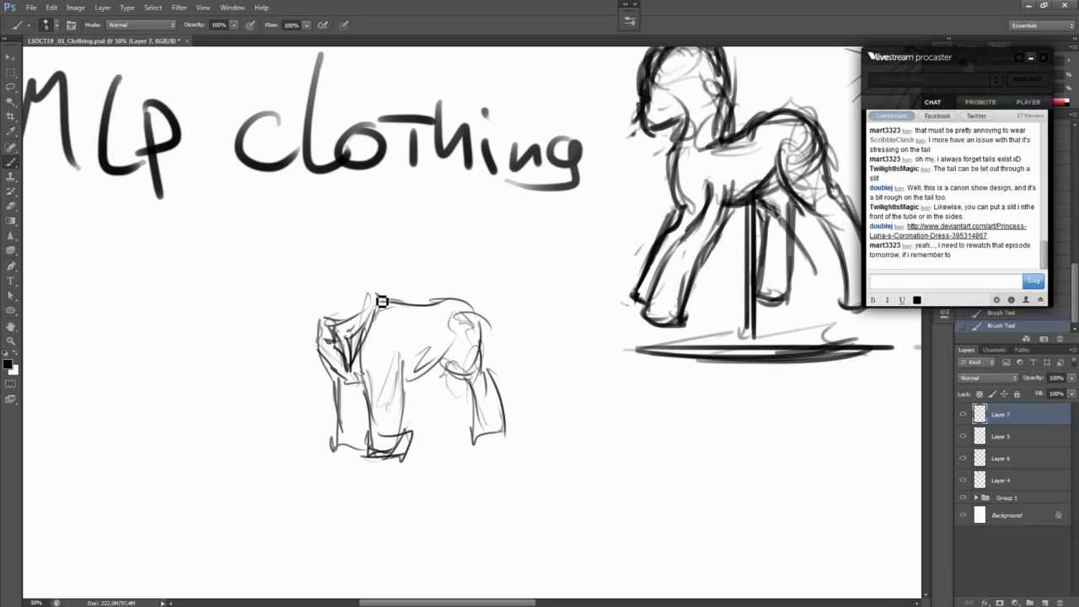
pyautogui.moveTo(383, 302); pyautogui.dragTo(465, 298)
pyautogui.moveTo(413, 384); pyautogui.dragTo(438, 352)
# Step: Rough in the jacket pony's head above the collar with its neck, ear, hair and facial features
pyautogui.moveTo(312, 291); pyautogui.dragTo(342, 230)
pyautogui.moveTo(319, 266)
pyautogui.mouseDown()
pyautogui.moveTo(350, 226)
pyautogui.moveTo(377, 264)
pyautogui.mouseUp()
pyautogui.hotkey('ctrl', 'z')
pyautogui.moveTo(363, 310); pyautogui.dragTo(371, 327)
pyautogui.moveTo(322, 230)
pyautogui.mouseDown()
pyautogui.moveTo(366, 240)
pyautogui.moveTo(355, 220)
pyautogui.moveTo(328, 225)
pyautogui.moveTo(383, 274)
pyautogui.moveTo(339, 224)
pyautogui.moveTo(337, 209)
pyautogui.moveTo(376, 205)
pyautogui.mouseUp()
pyautogui.moveTo(378, 205); pyautogui.dragTo(391, 241)
pyautogui.moveTo(295, 242); pyautogui.dragTo(302, 202)
pyautogui.moveTo(283, 197); pyautogui.dragTo(307, 200)
pyautogui.moveTo(297, 272); pyautogui.dragTo(317, 310)
pyautogui.moveTo(312, 291); pyautogui.dragTo(348, 292)
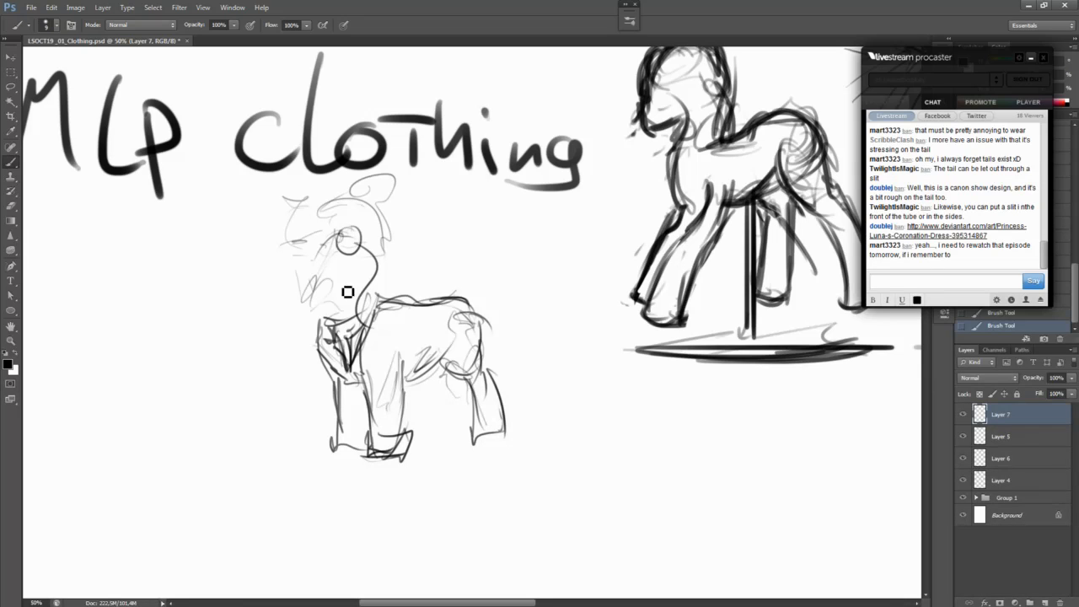
# Step: Move the jacket pony sketch closer to the first mannequin
pyautogui.moveTo(594, 497)
pyautogui.mouseDown()
pyautogui.moveTo(643, 481)
pyautogui.moveTo(660, 508)
pyautogui.moveTo(177, 500)
pyautogui.mouseUp()
pyautogui.moveTo(230, 456); pyautogui.dragTo(286, 454)
pyautogui.moveTo(730, 479); pyautogui.dragTo(507, 527)
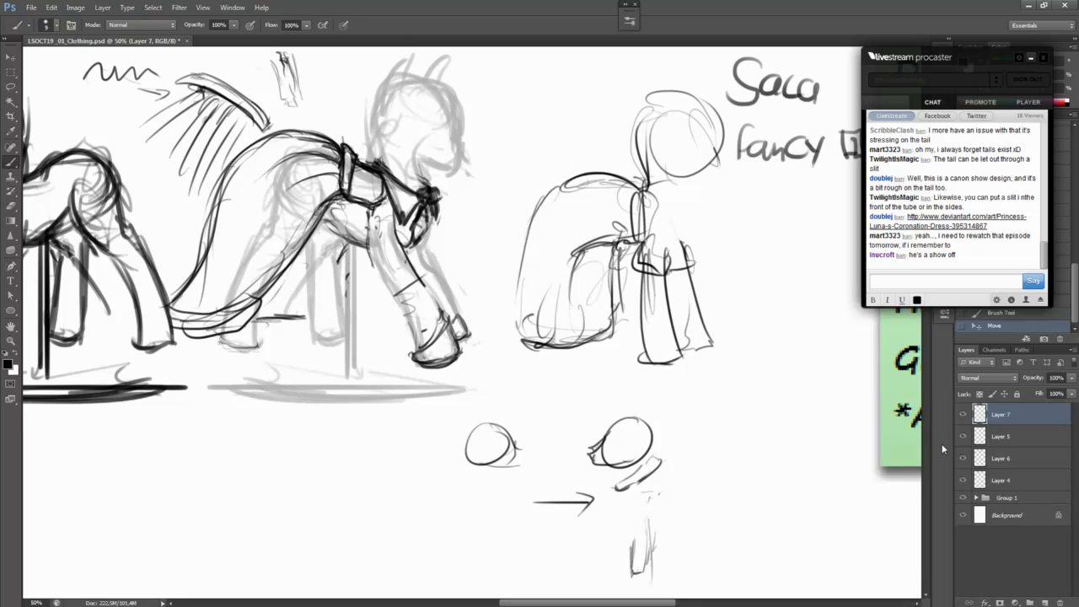
# Step: Toggle the visibility of Layer 7 and Layer 5 to check their contents, and make Layer 5 active
pyautogui.click(963, 414)
pyautogui.click(962, 413)
pyautogui.click(993, 445)
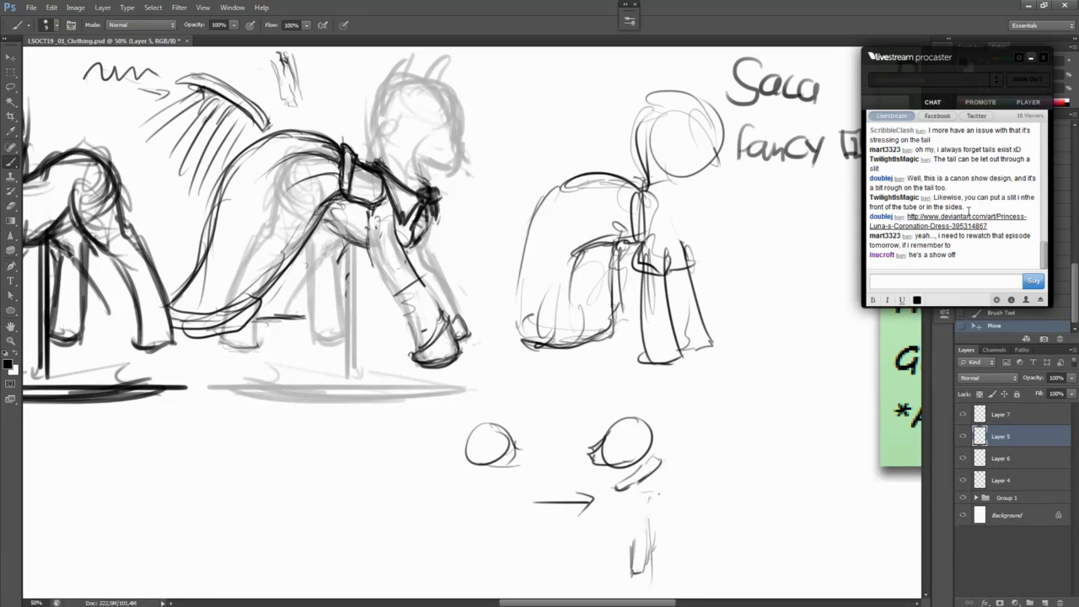
pyautogui.click(962, 441)
pyautogui.click(962, 442)
pyautogui.moveTo(412, 320); pyautogui.dragTo(528, 388)
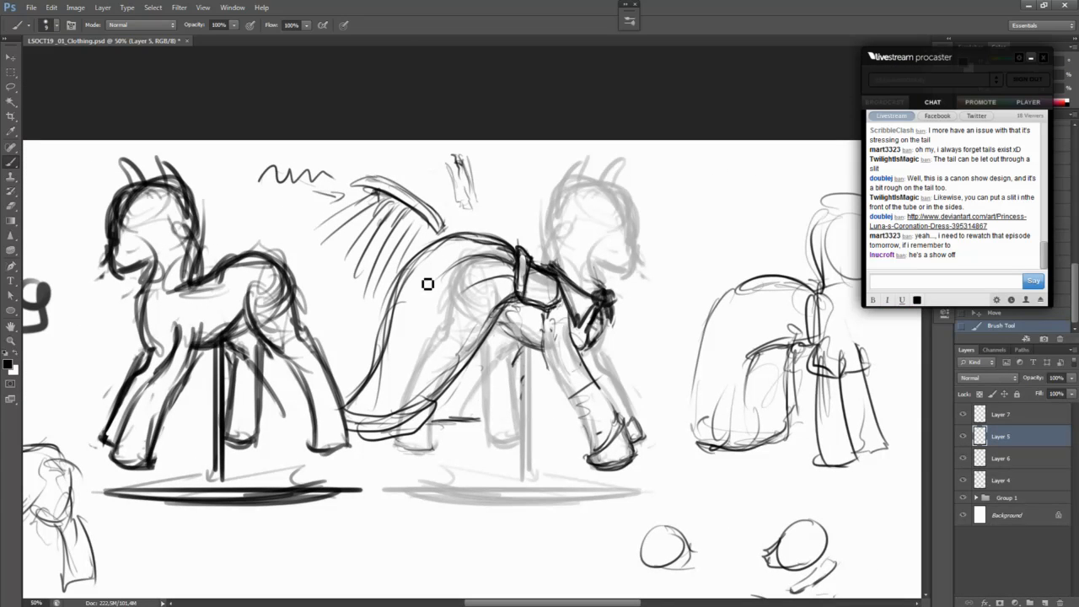
# Step: Rework the upper edge of the mirrored pony's skirt, and try an inner contour line running down towards the hem
pyautogui.moveTo(408, 286)
pyautogui.mouseDown()
pyautogui.moveTo(453, 259)
pyautogui.moveTo(452, 246)
pyautogui.moveTo(477, 240)
pyautogui.mouseUp()
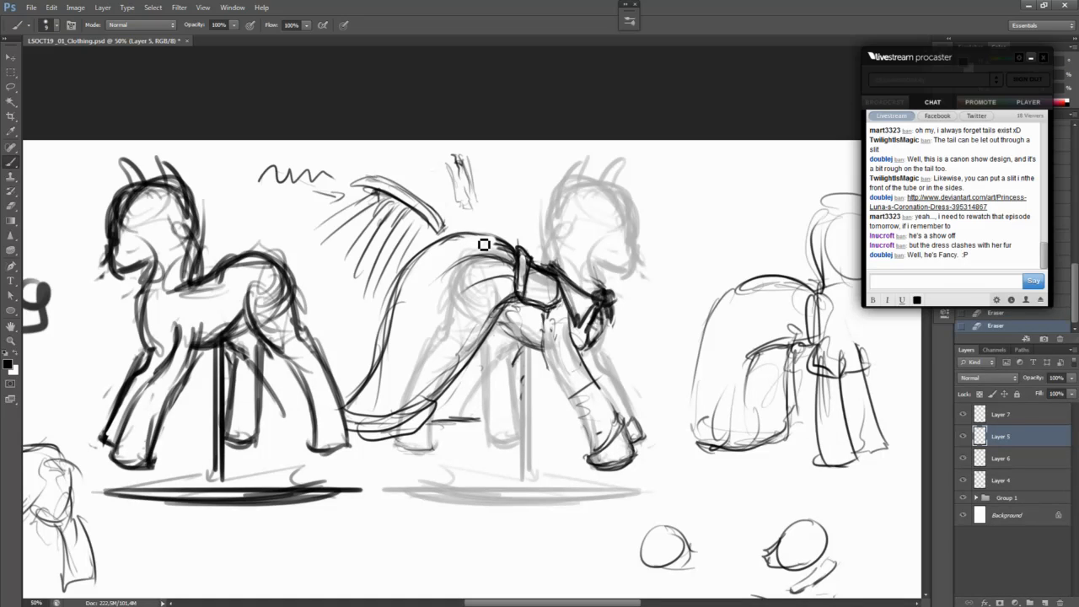
pyautogui.moveTo(472, 235); pyautogui.dragTo(393, 316)
pyautogui.moveTo(479, 245)
pyautogui.mouseDown()
pyautogui.moveTo(427, 264)
pyautogui.moveTo(410, 287)
pyautogui.mouseUp()
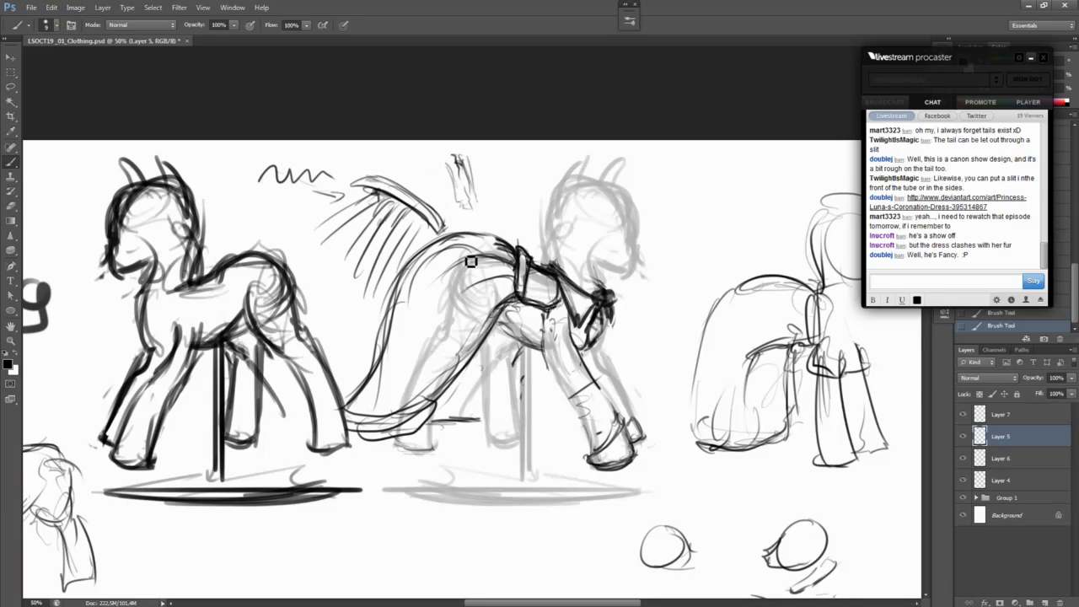
pyautogui.moveTo(469, 259)
pyautogui.mouseDown()
pyautogui.moveTo(408, 324)
pyautogui.moveTo(418, 333)
pyautogui.moveTo(368, 390)
pyautogui.mouseUp()
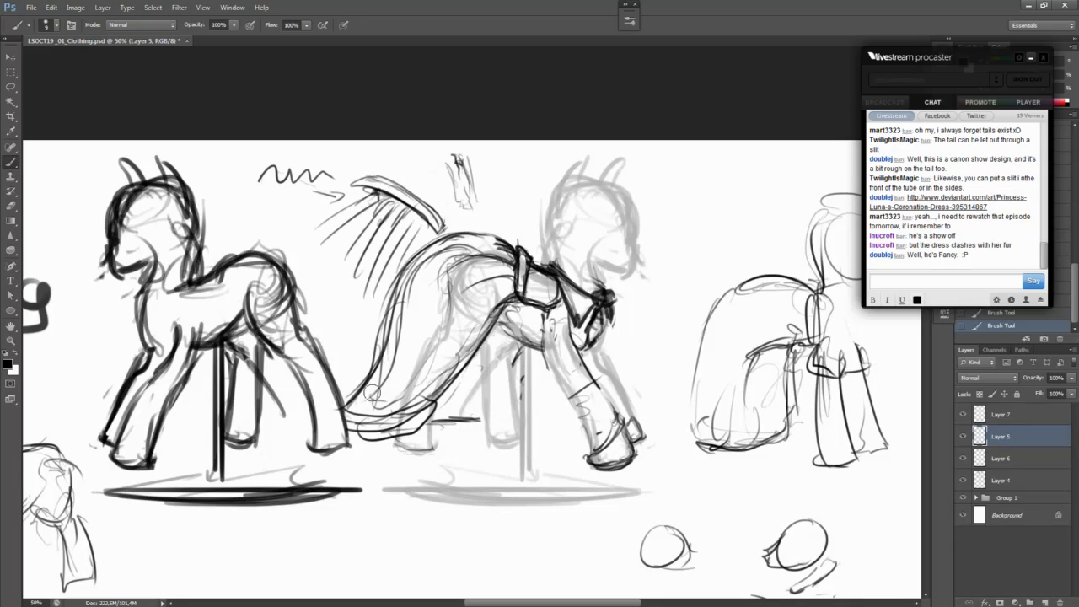
pyautogui.moveTo(382, 378)
pyautogui.mouseDown()
pyautogui.moveTo(441, 261)
pyautogui.moveTo(464, 252)
pyautogui.moveTo(453, 253)
pyautogui.mouseUp()
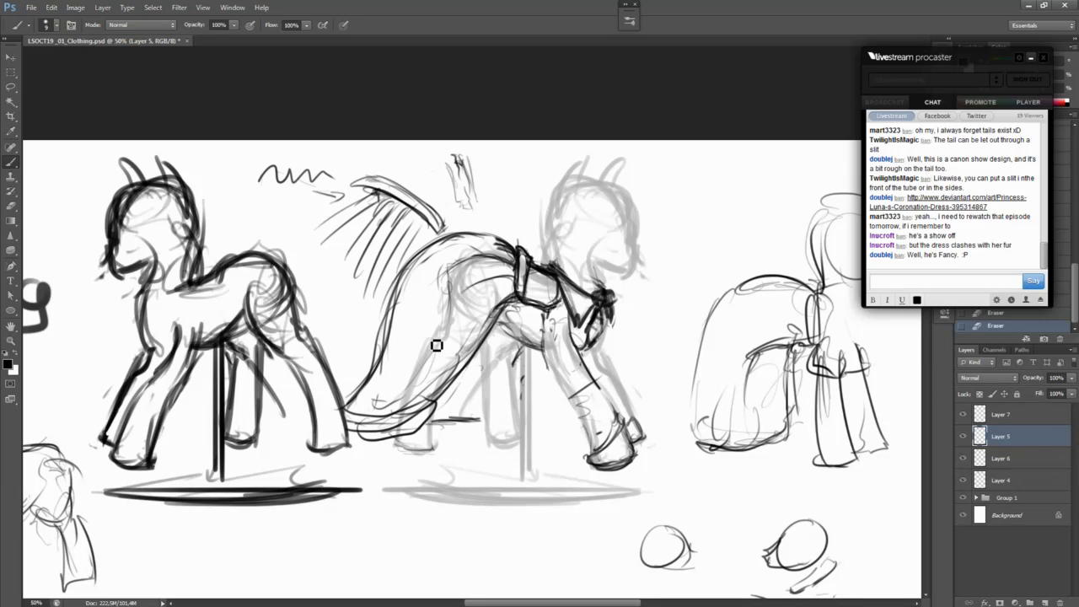
pyautogui.moveTo(717, 540); pyautogui.dragTo(681, 349)
pyautogui.moveTo(486, 147); pyautogui.dragTo(543, 259)
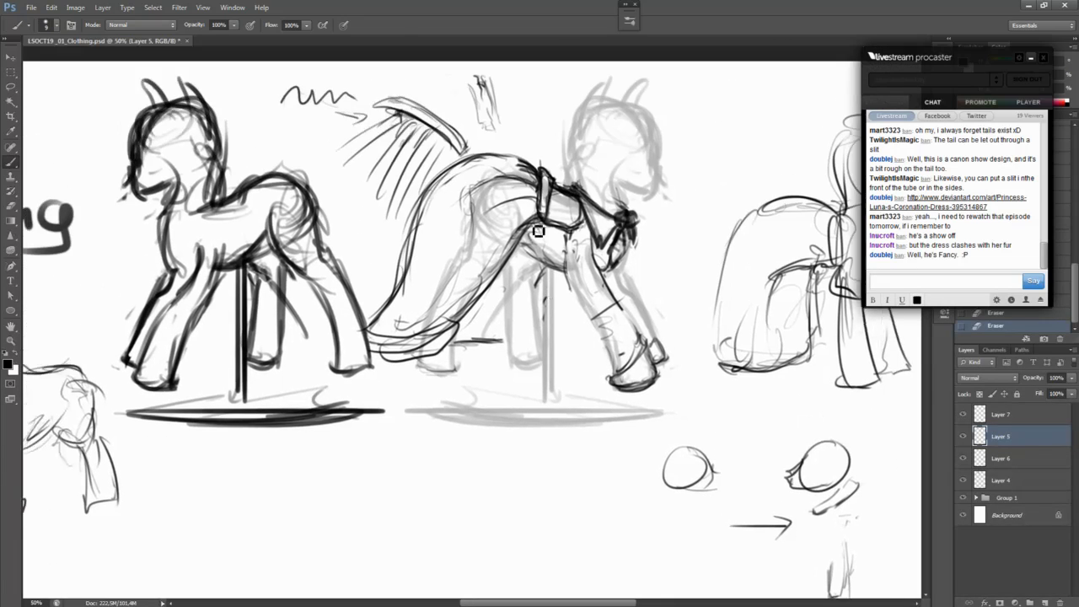
pyautogui.moveTo(510, 160); pyautogui.dragTo(349, 166)
pyautogui.hotkey('ctrl', 'z')
pyautogui.moveTo(464, 143); pyautogui.dragTo(312, 189)
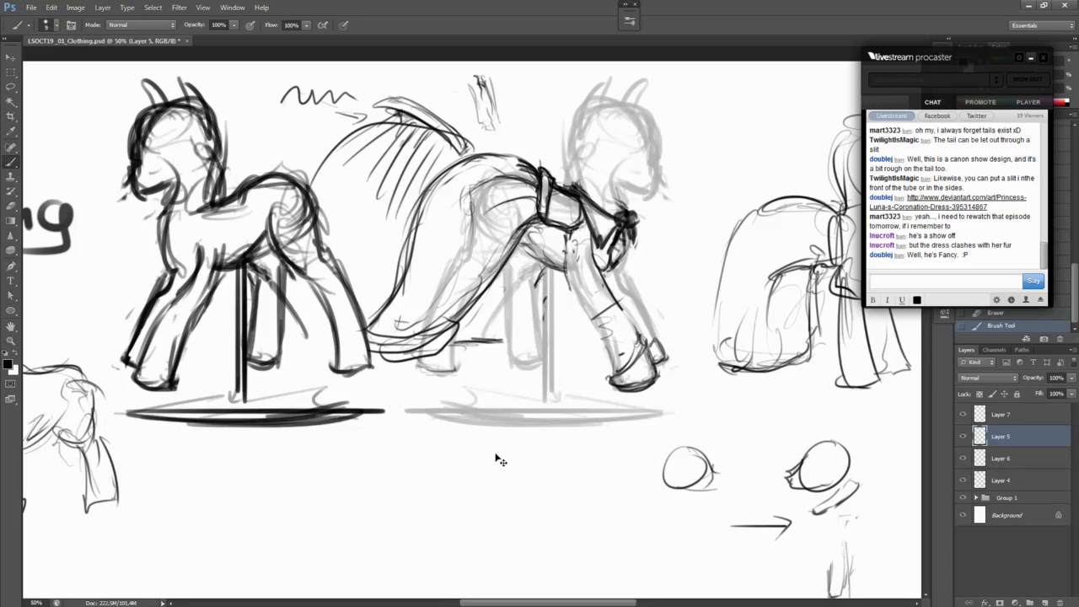
pyautogui.hotkey('ctrl', 'z')
# Step: Add a new layer above Layer 5 for another clothing sketch in the empty space below the mannequins
pyautogui.moveTo(543, 498); pyautogui.dragTo(607, 293)
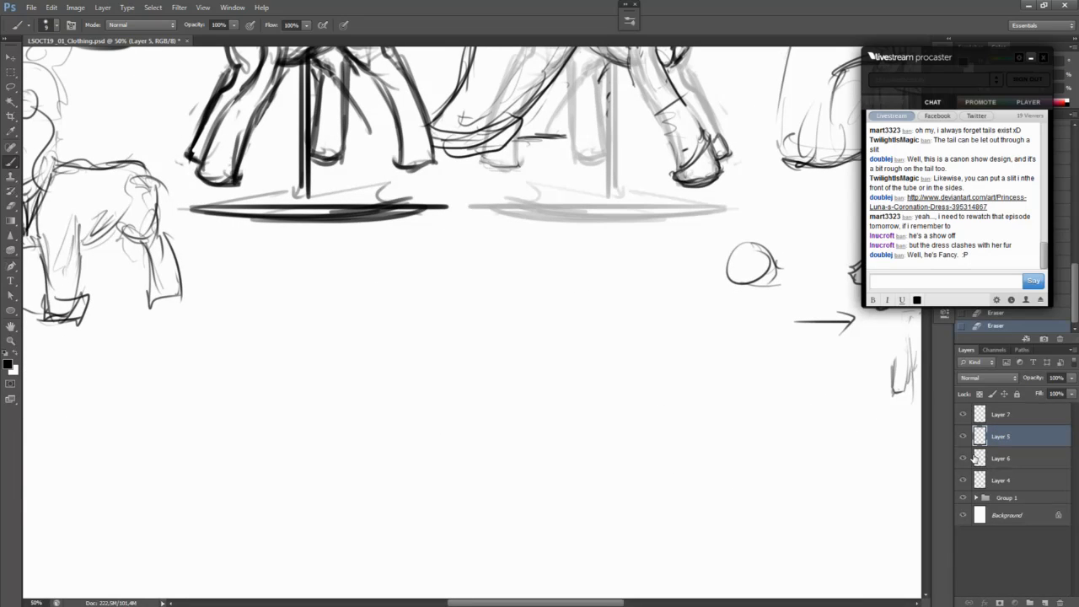
pyautogui.hotkey('ctrl', 'shift', 'n')
pyautogui.press('Return')
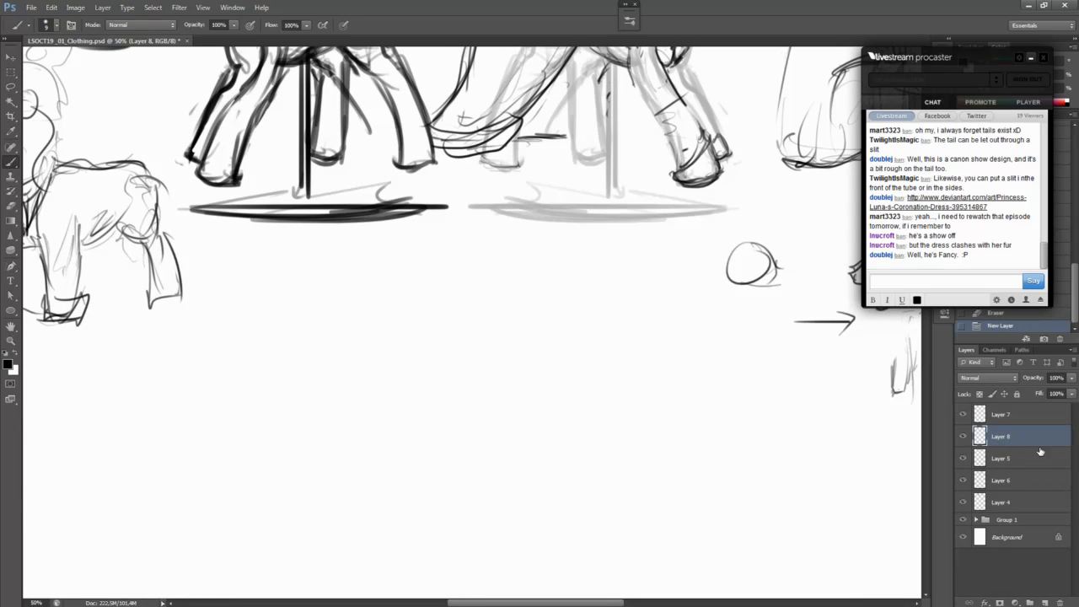
pyautogui.click(433, 342)
pyautogui.hotkey('ctrl', 'z')
pyautogui.moveTo(399, 349); pyautogui.dragTo(366, 470)
pyautogui.hotkey('ctrl', 'z')
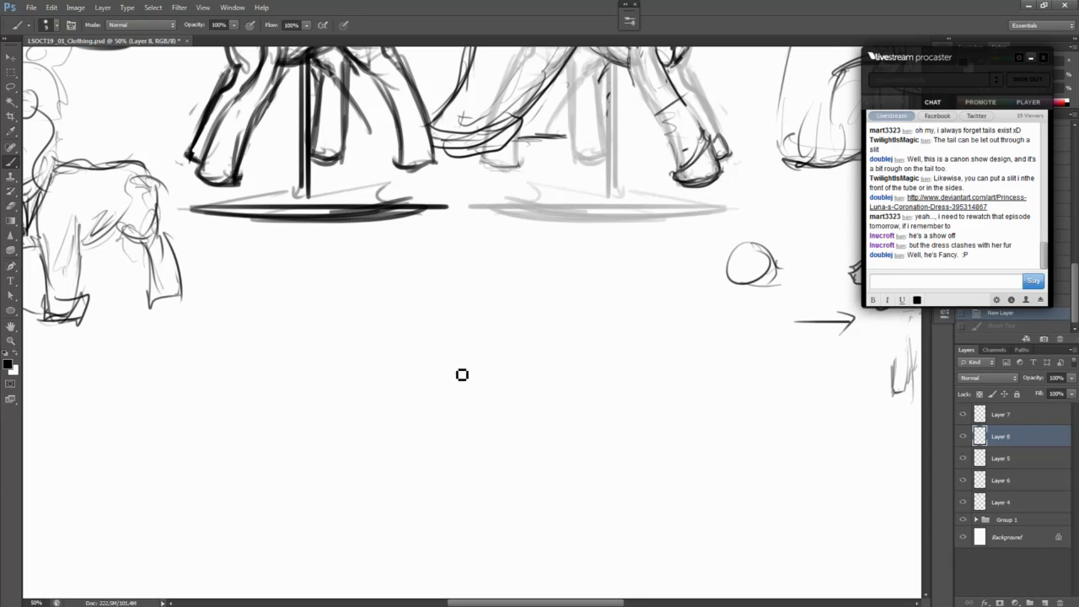
# Step: Rough in a V-shaped saddle panel below the mannequins, with a band leading forward to a small round chest knot
pyautogui.moveTo(453, 364); pyautogui.dragTo(460, 381)
pyautogui.moveTo(523, 400)
pyautogui.mouseDown()
pyautogui.moveTo(530, 416)
pyautogui.moveTo(559, 404)
pyautogui.moveTo(544, 384)
pyautogui.mouseUp()
pyautogui.moveTo(493, 360)
pyautogui.mouseDown()
pyautogui.moveTo(548, 389)
pyautogui.moveTo(482, 374)
pyautogui.mouseUp()
pyautogui.moveTo(486, 372)
pyautogui.mouseDown()
pyautogui.moveTo(536, 406)
pyautogui.moveTo(548, 381)
pyautogui.moveTo(563, 387)
pyautogui.moveTo(556, 398)
pyautogui.moveTo(550, 377)
pyautogui.moveTo(562, 376)
pyautogui.moveTo(548, 401)
pyautogui.moveTo(566, 396)
pyautogui.moveTo(565, 407)
pyautogui.moveTo(534, 414)
pyautogui.moveTo(494, 373)
pyautogui.moveTo(426, 390)
pyautogui.moveTo(413, 374)
pyautogui.moveTo(456, 392)
pyautogui.moveTo(422, 375)
pyautogui.moveTo(492, 370)
pyautogui.moveTo(494, 383)
pyautogui.moveTo(445, 418)
pyautogui.moveTo(461, 404)
pyautogui.moveTo(422, 395)
pyautogui.moveTo(453, 419)
pyautogui.moveTo(435, 375)
pyautogui.moveTo(396, 381)
pyautogui.moveTo(428, 414)
pyautogui.moveTo(406, 367)
pyautogui.moveTo(449, 419)
pyautogui.moveTo(481, 373)
pyautogui.mouseUp()
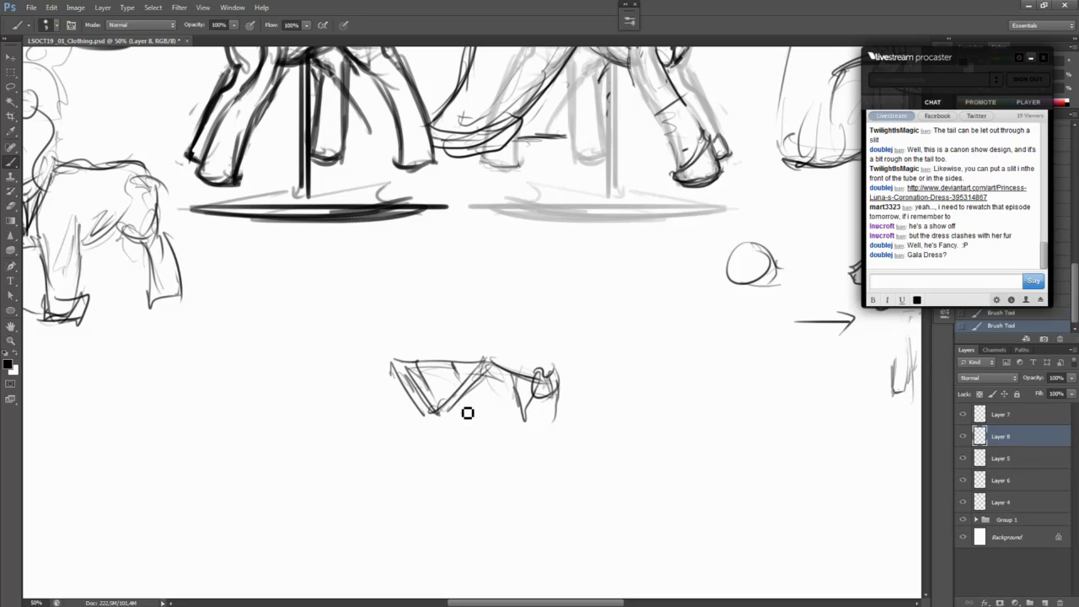
# Step: Strengthen the sides of the V-shaped saddle panel and flare its upper edge out into raised corners
pyautogui.moveTo(467, 413); pyautogui.dragTo(491, 362)
pyautogui.moveTo(425, 393)
pyautogui.mouseDown()
pyautogui.moveTo(412, 357)
pyautogui.moveTo(474, 362)
pyautogui.mouseUp()
pyautogui.moveTo(387, 353)
pyautogui.mouseDown()
pyautogui.moveTo(412, 390)
pyautogui.moveTo(392, 354)
pyautogui.moveTo(407, 361)
pyautogui.moveTo(384, 361)
pyautogui.moveTo(387, 346)
pyautogui.moveTo(428, 365)
pyautogui.moveTo(413, 358)
pyautogui.moveTo(435, 411)
pyautogui.mouseUp()
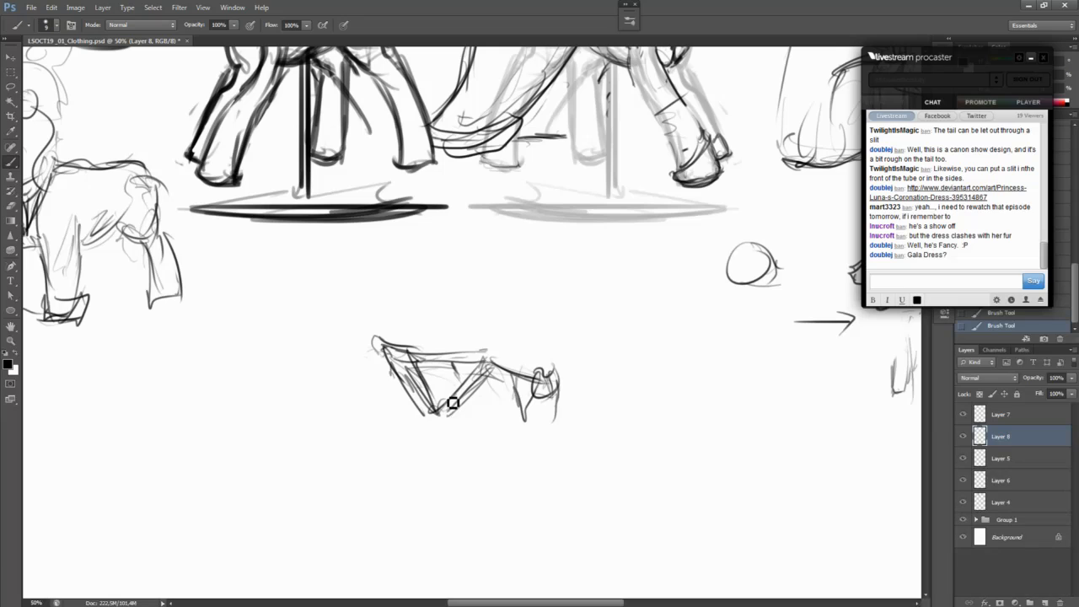
pyautogui.moveTo(458, 357); pyautogui.dragTo(502, 349)
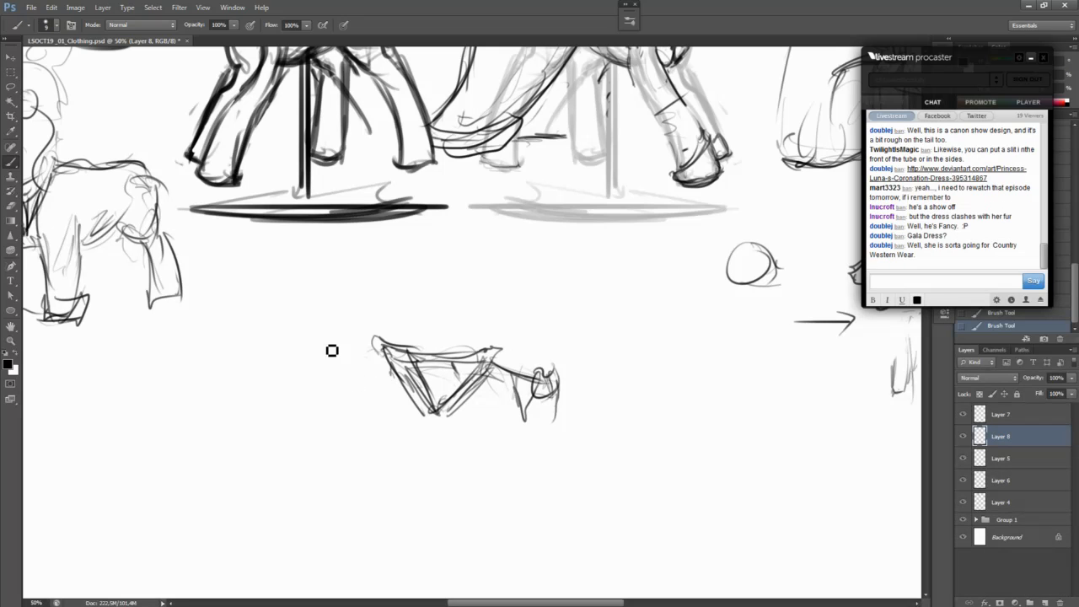
# Step: Draw a sweeping arc backwards from the saddle's rear corner for the rump, and trim its lower end
pyautogui.moveTo(380, 340)
pyautogui.mouseDown()
pyautogui.moveTo(284, 415)
pyautogui.moveTo(220, 407)
pyautogui.moveTo(223, 483)
pyautogui.moveTo(390, 405)
pyautogui.mouseUp()
pyautogui.hotkey('ctrl', 'z')
pyautogui.moveTo(476, 248)
pyautogui.mouseDown()
pyautogui.moveTo(431, 233)
pyautogui.moveTo(335, 377)
pyautogui.moveTo(326, 432)
pyautogui.mouseUp()
pyautogui.hotkey('ctrl', 'z')
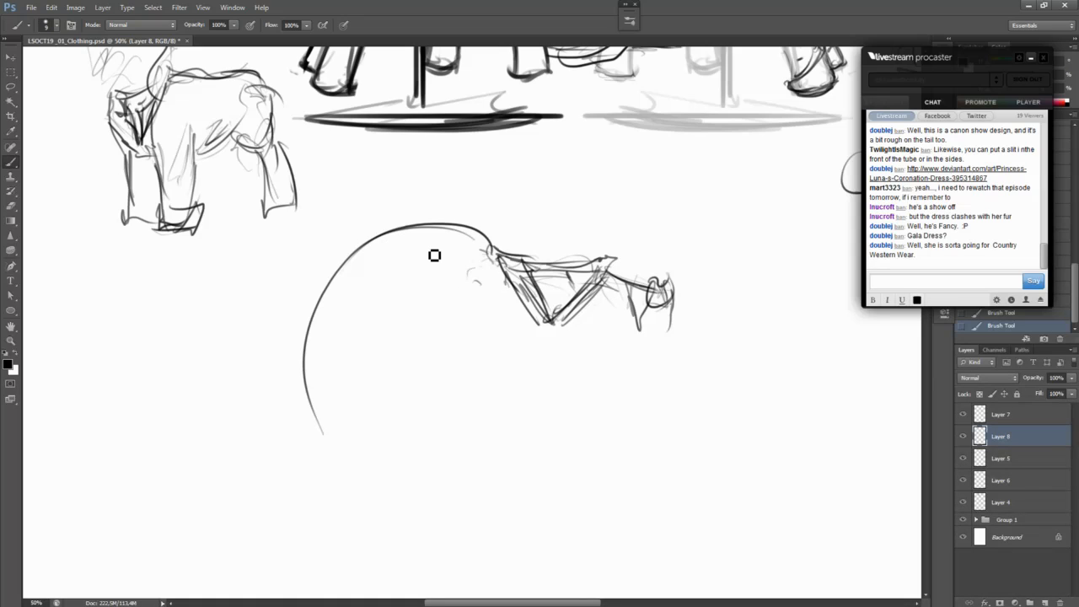
pyautogui.moveTo(300, 336)
pyautogui.mouseDown()
pyautogui.moveTo(385, 250)
pyautogui.moveTo(386, 260)
pyautogui.mouseUp()
pyautogui.moveTo(474, 238); pyautogui.dragTo(487, 249)
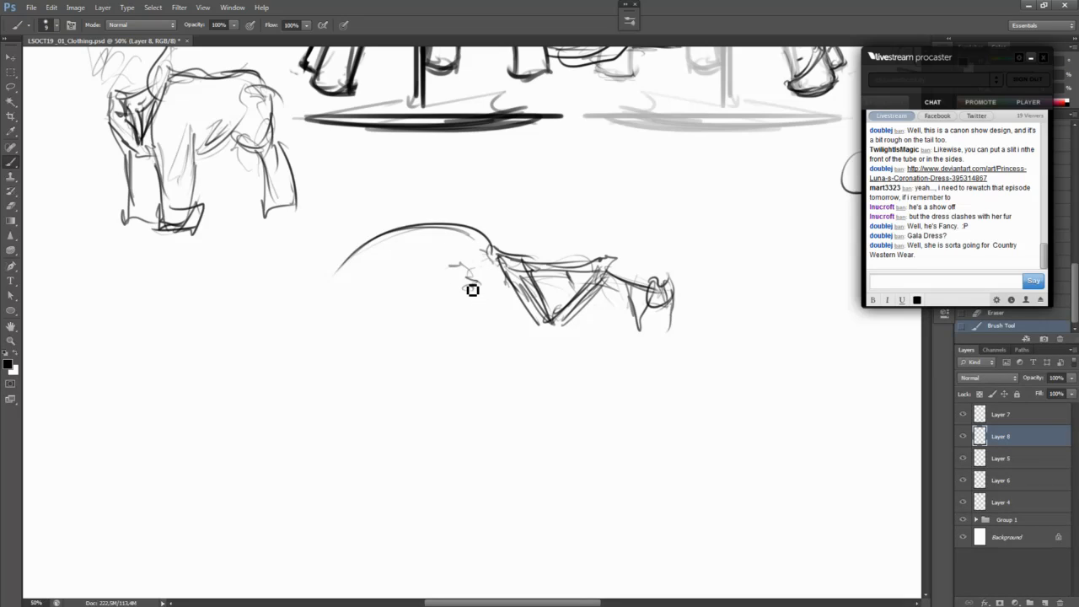
# Step: Sketch a second curve beneath the rump arc, running from the saddle back and down
pyautogui.moveTo(472, 289); pyautogui.dragTo(361, 317)
pyautogui.moveTo(425, 286)
pyautogui.mouseDown()
pyautogui.moveTo(384, 293)
pyautogui.moveTo(469, 281)
pyautogui.moveTo(420, 284)
pyautogui.moveTo(345, 330)
pyautogui.mouseUp()
pyautogui.moveTo(390, 295); pyautogui.dragTo(364, 345)
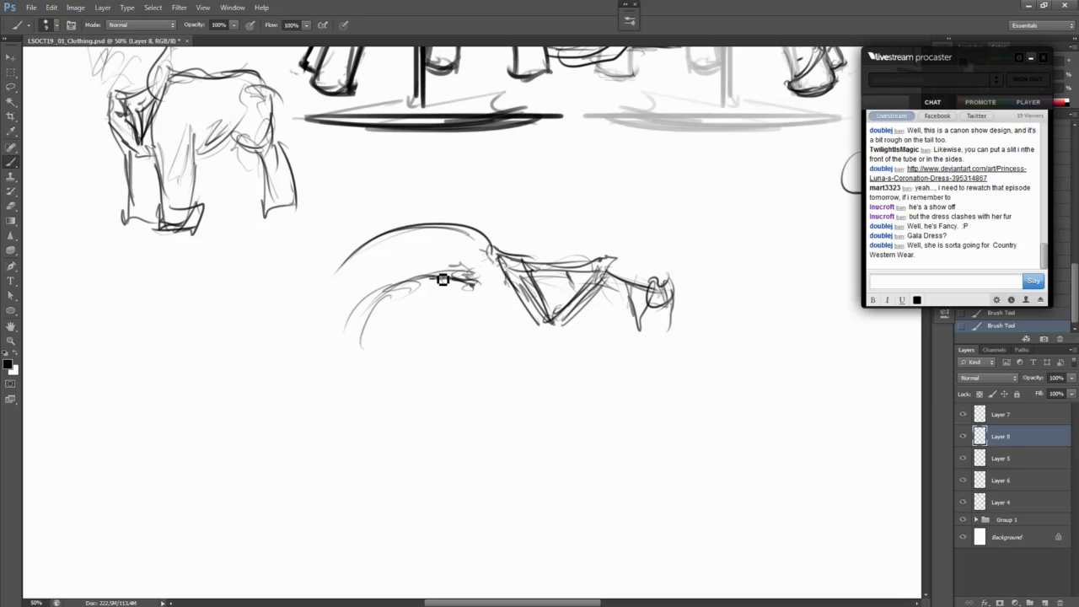
pyautogui.moveTo(444, 279); pyautogui.dragTo(351, 377)
# Step: Extend the V below the saddle and sketch a long panel hanging from it, with side edges and a curved hem
pyautogui.moveTo(338, 336)
pyautogui.mouseDown()
pyautogui.moveTo(424, 265)
pyautogui.moveTo(474, 272)
pyautogui.moveTo(477, 293)
pyautogui.moveTo(552, 362)
pyautogui.moveTo(498, 292)
pyautogui.moveTo(576, 347)
pyautogui.moveTo(614, 301)
pyautogui.moveTo(515, 329)
pyautogui.moveTo(501, 315)
pyautogui.moveTo(534, 371)
pyautogui.moveTo(618, 284)
pyautogui.mouseUp()
pyautogui.moveTo(489, 308)
pyautogui.mouseDown()
pyautogui.moveTo(480, 385)
pyautogui.moveTo(460, 430)
pyautogui.mouseUp()
pyautogui.moveTo(464, 373); pyautogui.dragTo(450, 438)
pyautogui.moveTo(476, 373)
pyautogui.mouseDown()
pyautogui.moveTo(464, 465)
pyautogui.moveTo(503, 463)
pyautogui.mouseUp()
pyautogui.moveTo(537, 369); pyautogui.dragTo(523, 455)
pyautogui.moveTo(540, 381); pyautogui.dragTo(534, 438)
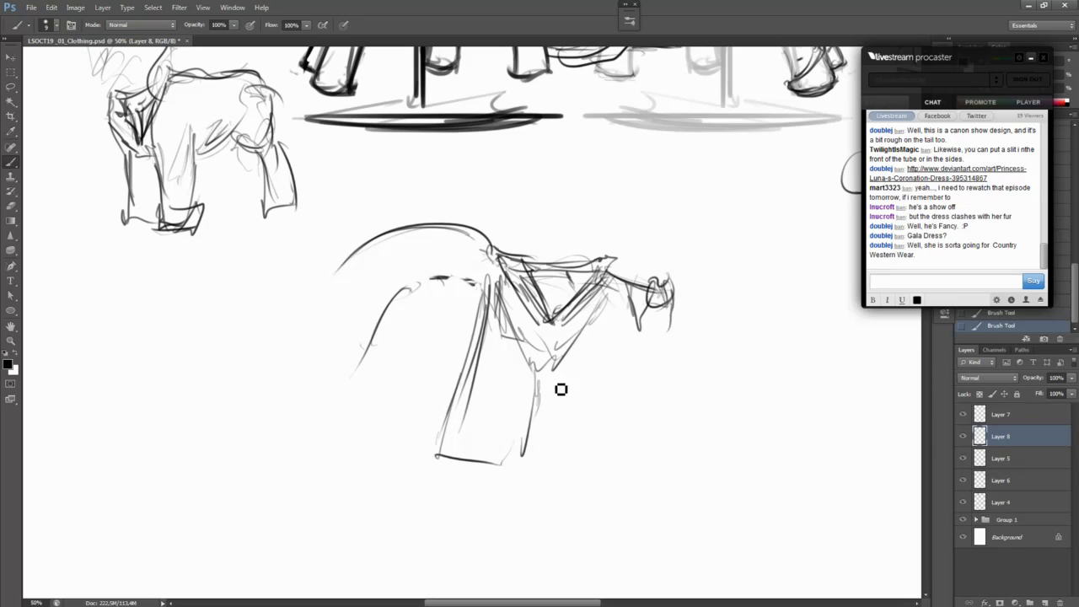
pyautogui.moveTo(577, 356)
pyautogui.mouseDown()
pyautogui.moveTo(572, 428)
pyautogui.moveTo(549, 472)
pyautogui.mouseUp()
pyautogui.moveTo(548, 474)
pyautogui.mouseDown()
pyautogui.moveTo(469, 464)
pyautogui.moveTo(552, 469)
pyautogui.mouseUp()
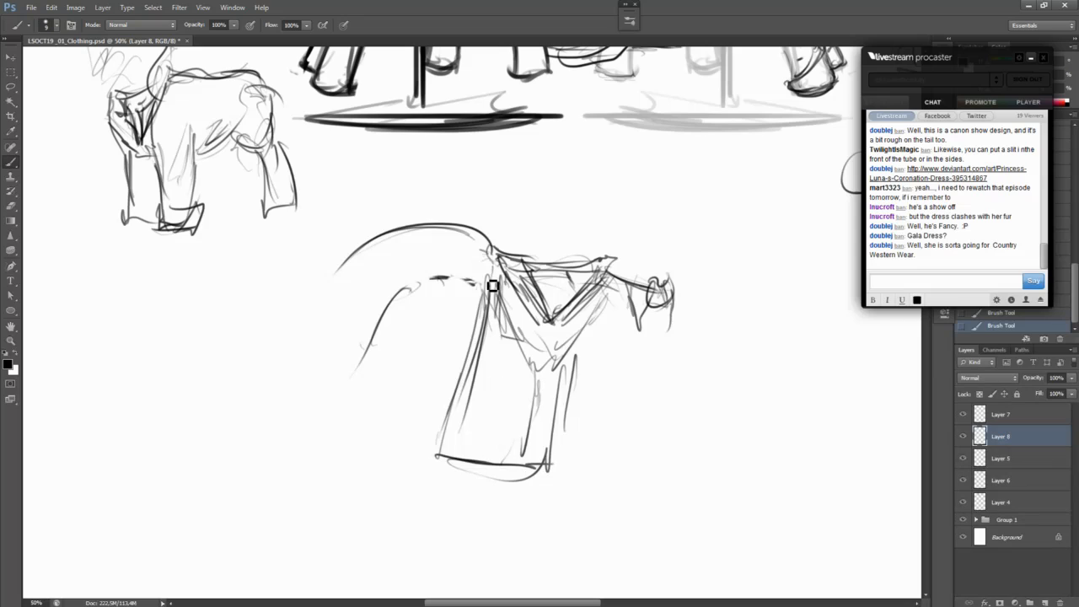
pyautogui.moveTo(493, 287)
pyautogui.mouseDown()
pyautogui.moveTo(446, 462)
pyautogui.moveTo(522, 459)
pyautogui.mouseUp()
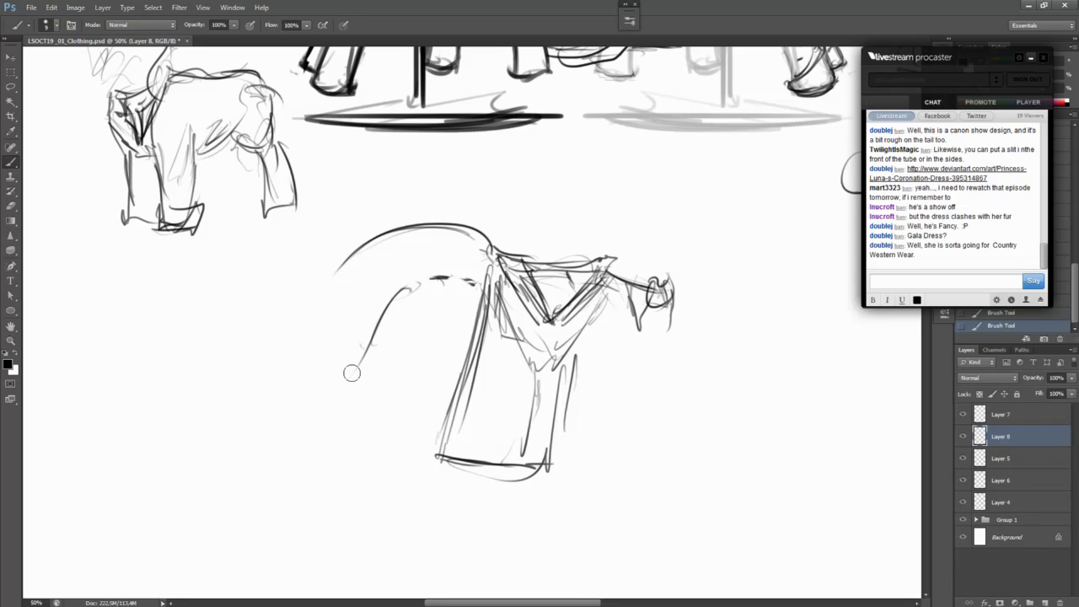
# Step: Erase the doubled rear edge of the hanging panel, and redraw its sides and hem with cleaner lines
pyautogui.press('e')
pyautogui.moveTo(459, 404)
pyautogui.mouseDown()
pyautogui.moveTo(486, 287)
pyautogui.moveTo(459, 411)
pyautogui.mouseUp()
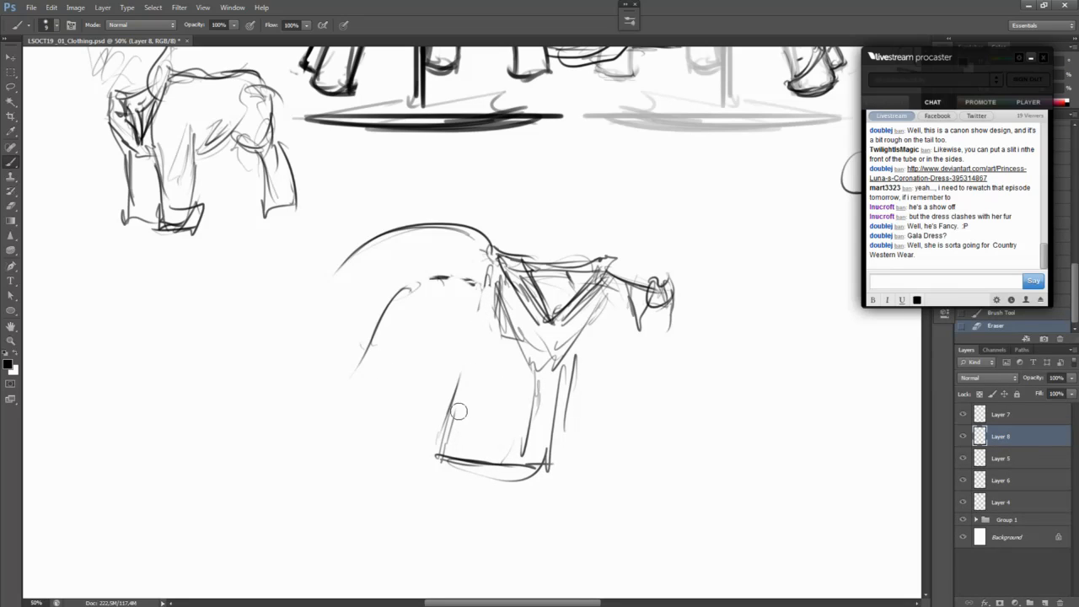
pyautogui.moveTo(451, 451); pyautogui.dragTo(459, 459)
pyautogui.moveTo(450, 454)
pyautogui.mouseDown()
pyautogui.moveTo(494, 278)
pyautogui.moveTo(446, 448)
pyautogui.moveTo(558, 470)
pyautogui.mouseUp()
pyautogui.moveTo(579, 345); pyautogui.dragTo(549, 475)
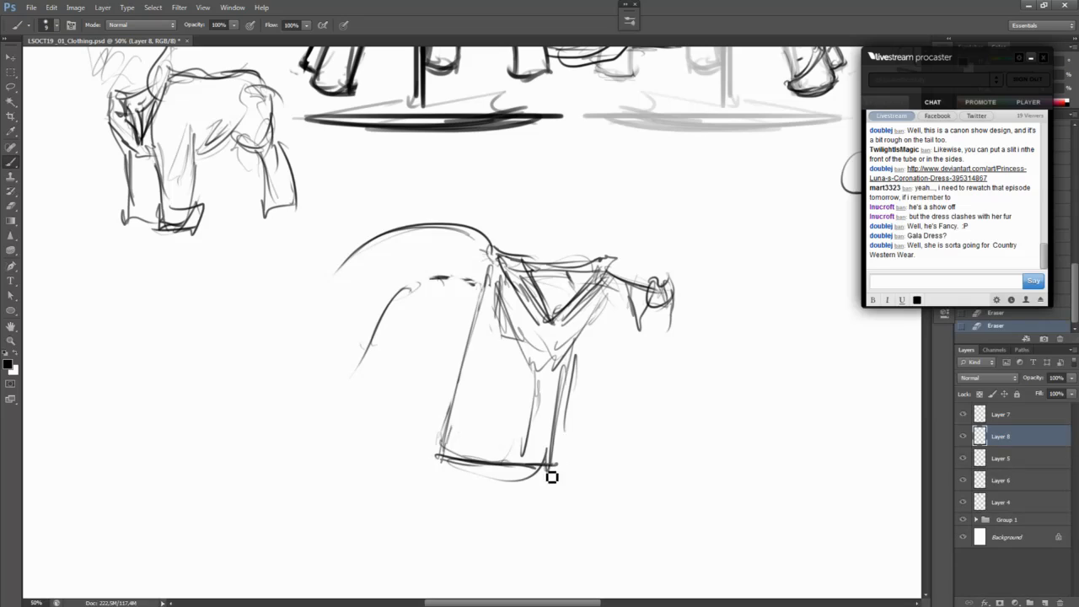
pyautogui.moveTo(447, 456); pyautogui.dragTo(540, 466)
# Step: Erase the stray lines around the hanging panel's hem and front edge, and tidy its rear edge
pyautogui.press('e')
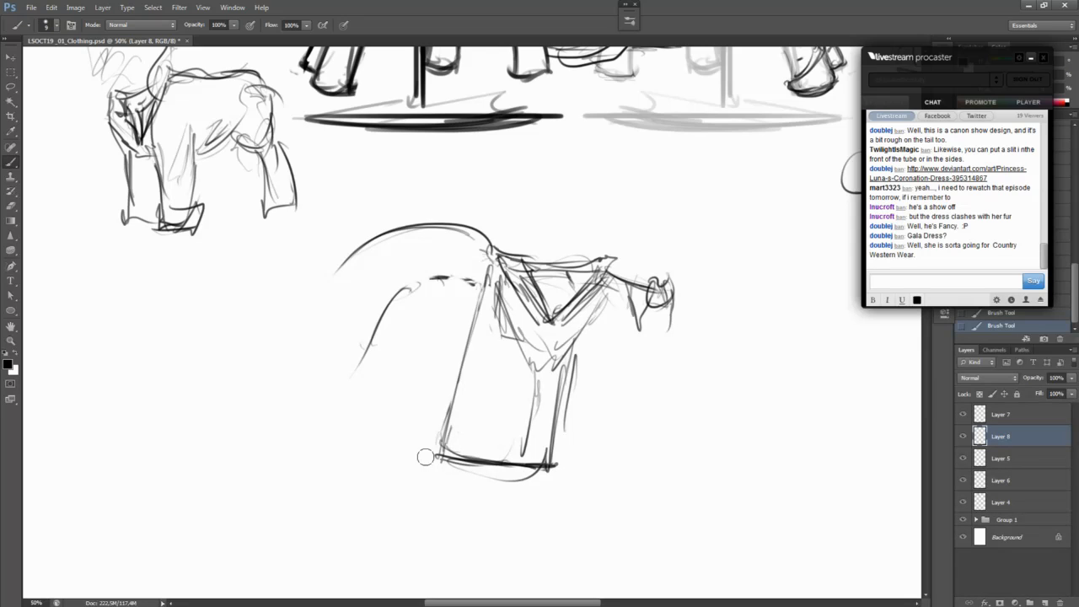
pyautogui.moveTo(426, 458)
pyautogui.mouseDown()
pyautogui.moveTo(559, 475)
pyautogui.moveTo(502, 452)
pyautogui.moveTo(551, 435)
pyautogui.mouseUp()
pyautogui.moveTo(579, 352); pyautogui.dragTo(575, 397)
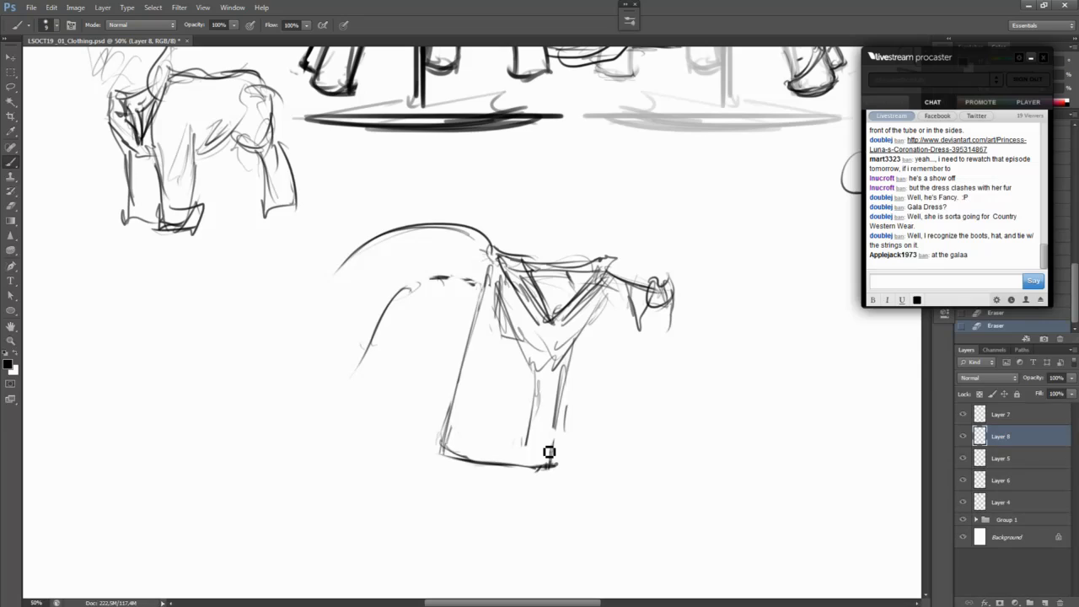
pyautogui.moveTo(491, 266); pyautogui.dragTo(446, 443)
pyautogui.press('b')
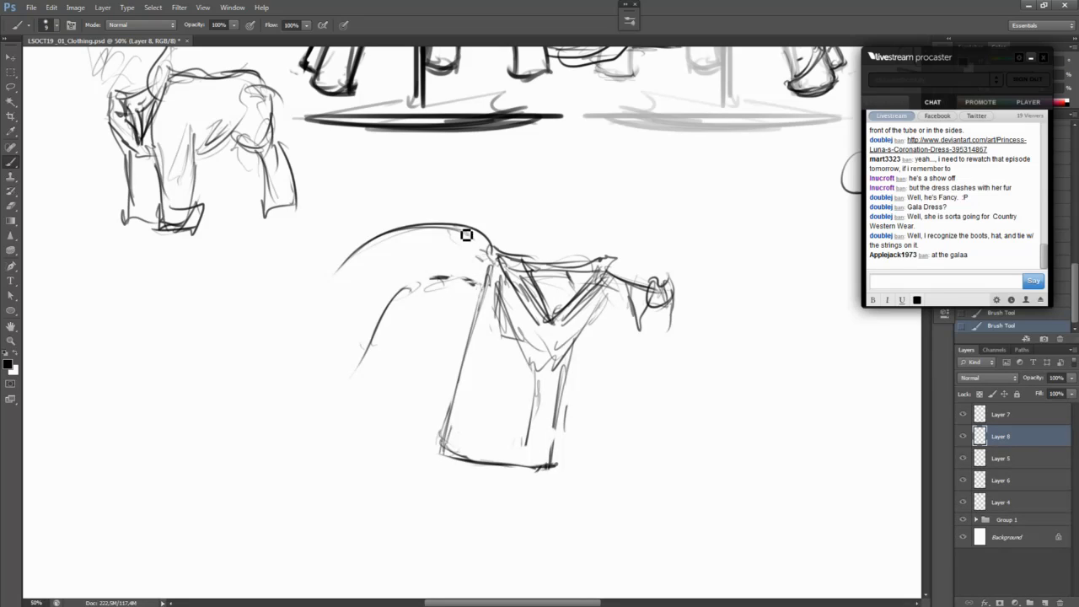
# Step: Fill the area under the rump arc with leaf-shaped ruffles attached behind the saddle
pyautogui.moveTo(456, 226)
pyautogui.mouseDown()
pyautogui.moveTo(489, 243)
pyautogui.moveTo(448, 243)
pyautogui.moveTo(469, 265)
pyautogui.moveTo(439, 279)
pyautogui.moveTo(470, 261)
pyautogui.moveTo(393, 244)
pyautogui.moveTo(411, 266)
pyautogui.mouseUp()
pyautogui.moveTo(379, 324); pyautogui.dragTo(395, 295)
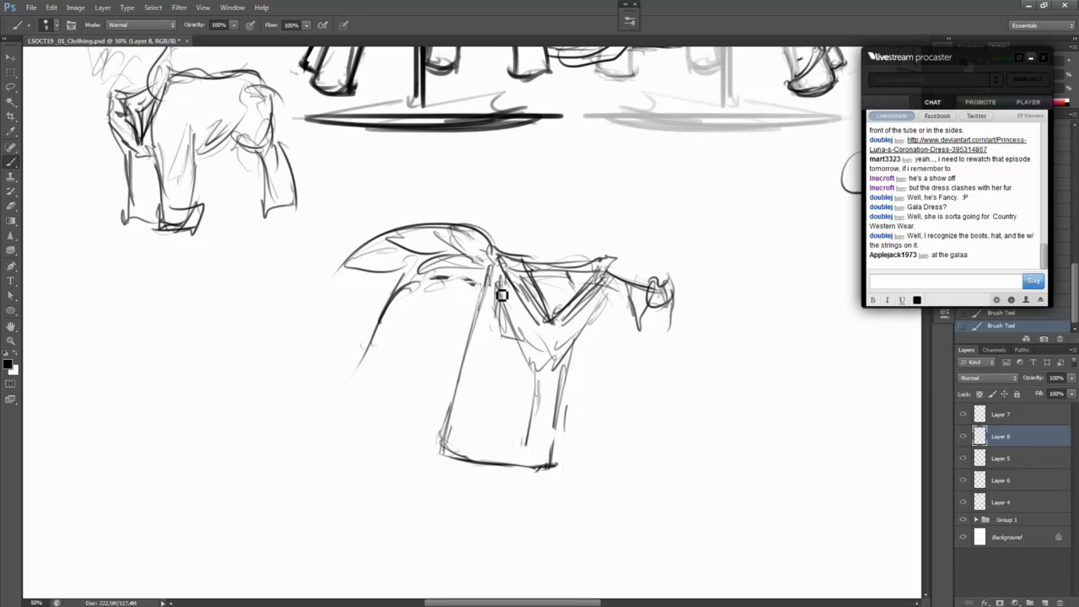
pyautogui.moveTo(465, 279); pyautogui.dragTo(491, 286)
pyautogui.moveTo(485, 236); pyautogui.dragTo(498, 259)
# Step: Sketch a front leg in front of the hanging panel, and add the chest contour below the round knot
pyautogui.moveTo(598, 442)
pyautogui.mouseDown()
pyautogui.moveTo(622, 424)
pyautogui.moveTo(492, 473)
pyautogui.mouseUp()
pyautogui.moveTo(452, 426); pyautogui.dragTo(498, 392)
pyautogui.moveTo(439, 423); pyautogui.dragTo(503, 350)
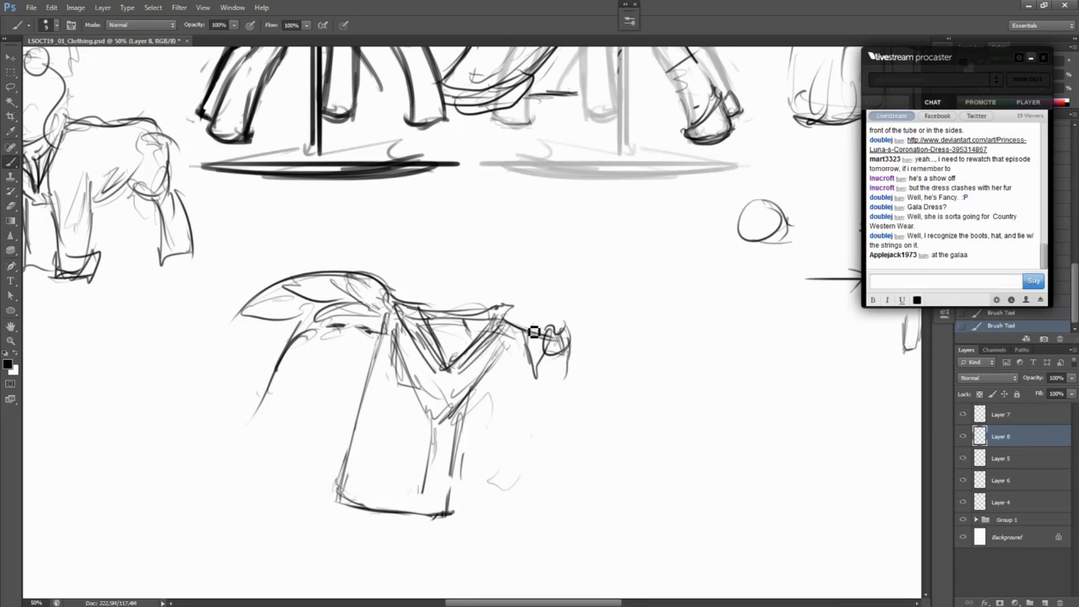
pyautogui.moveTo(532, 393); pyautogui.dragTo(516, 489)
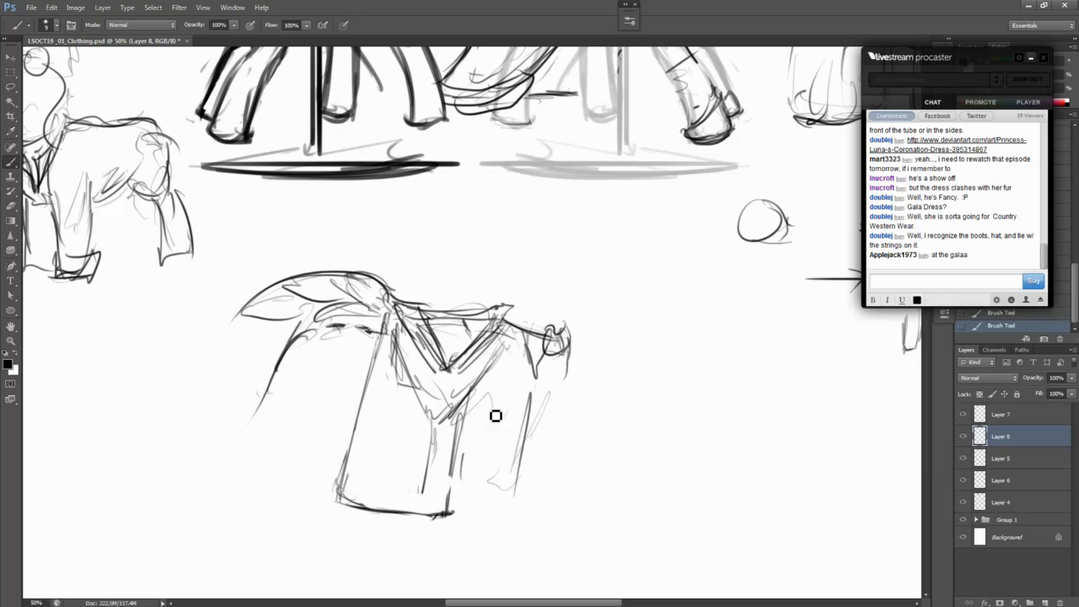
pyautogui.moveTo(493, 405); pyautogui.dragTo(479, 487)
pyautogui.moveTo(494, 424); pyautogui.dragTo(479, 511)
pyautogui.moveTo(517, 386)
pyautogui.mouseDown()
pyautogui.moveTo(499, 473)
pyautogui.moveTo(502, 398)
pyautogui.moveTo(481, 522)
pyautogui.moveTo(523, 526)
pyautogui.mouseUp()
pyautogui.moveTo(520, 482); pyautogui.dragTo(532, 508)
pyautogui.moveTo(521, 406); pyautogui.dragTo(532, 521)
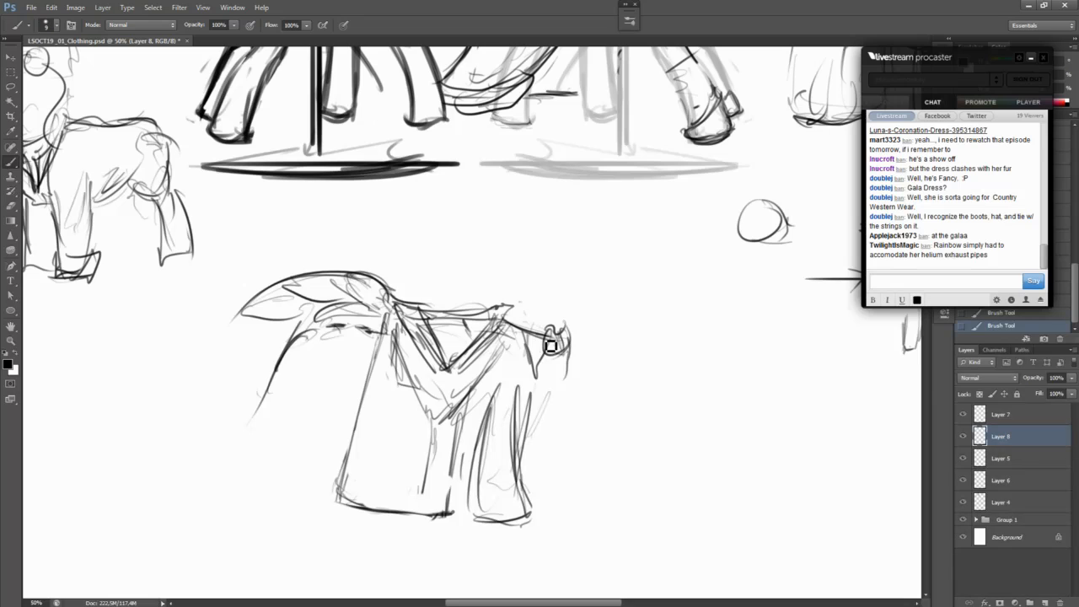
pyautogui.moveTo(553, 363); pyautogui.dragTo(552, 442)
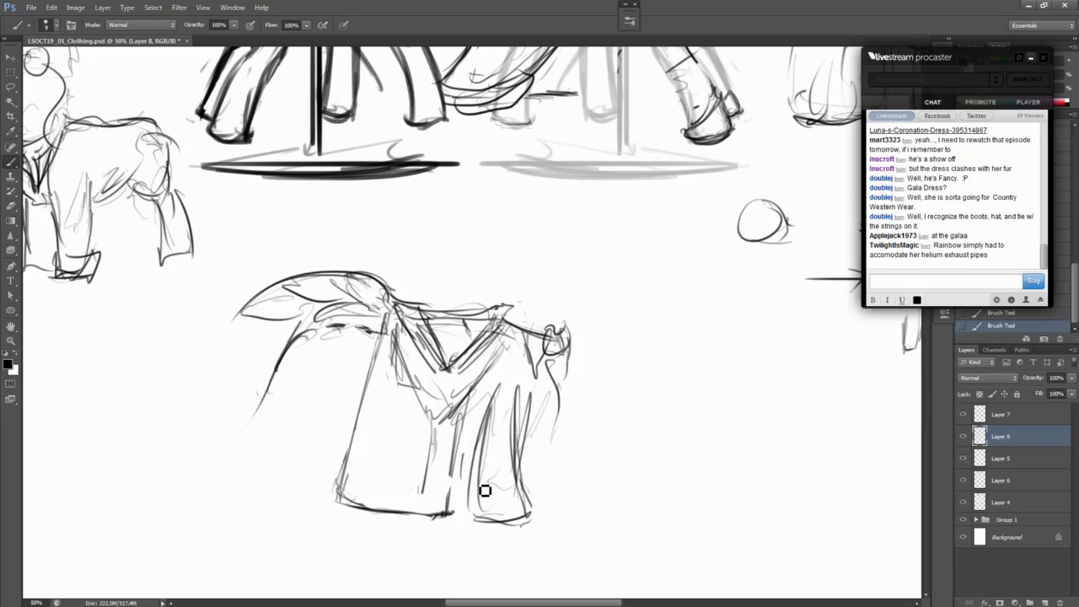
# Step: Draw a boot on the front leg with a V-notched top, a small curl at the toe and a banded sole
pyautogui.moveTo(471, 465)
pyautogui.mouseDown()
pyautogui.moveTo(521, 437)
pyautogui.moveTo(484, 439)
pyautogui.moveTo(498, 461)
pyautogui.moveTo(517, 439)
pyautogui.moveTo(525, 460)
pyautogui.moveTo(522, 438)
pyautogui.moveTo(482, 437)
pyautogui.moveTo(519, 443)
pyautogui.moveTo(526, 490)
pyautogui.moveTo(544, 513)
pyautogui.moveTo(523, 528)
pyautogui.moveTo(544, 516)
pyautogui.moveTo(469, 518)
pyautogui.moveTo(539, 511)
pyautogui.mouseUp()
pyautogui.moveTo(475, 490); pyautogui.dragTo(470, 515)
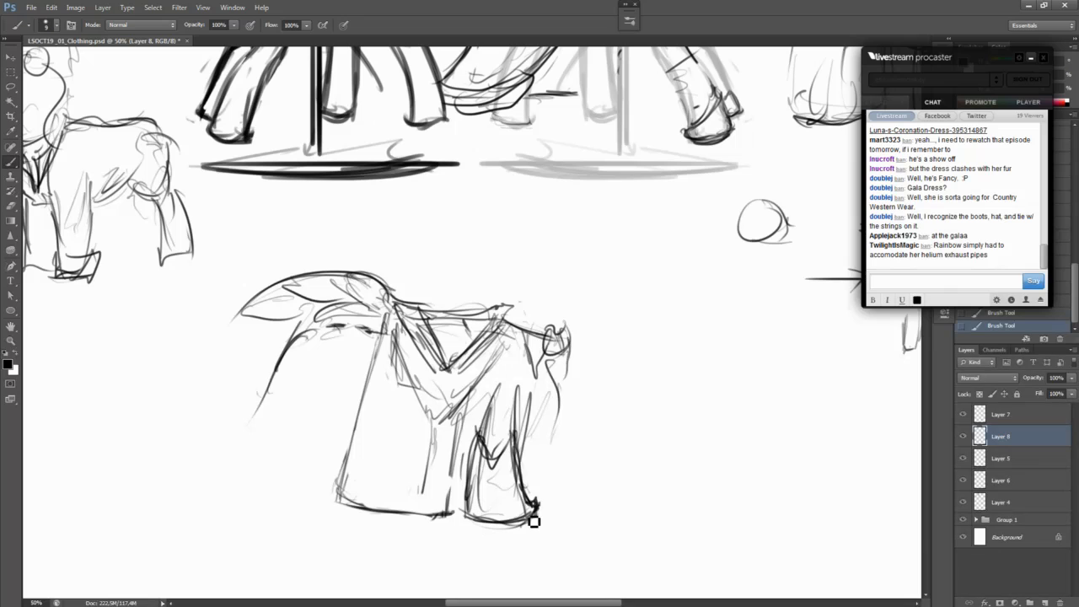
pyautogui.moveTo(536, 517)
pyautogui.mouseDown()
pyautogui.moveTo(484, 524)
pyautogui.moveTo(482, 512)
pyautogui.moveTo(538, 507)
pyautogui.mouseUp()
pyautogui.moveTo(470, 516); pyautogui.dragTo(536, 511)
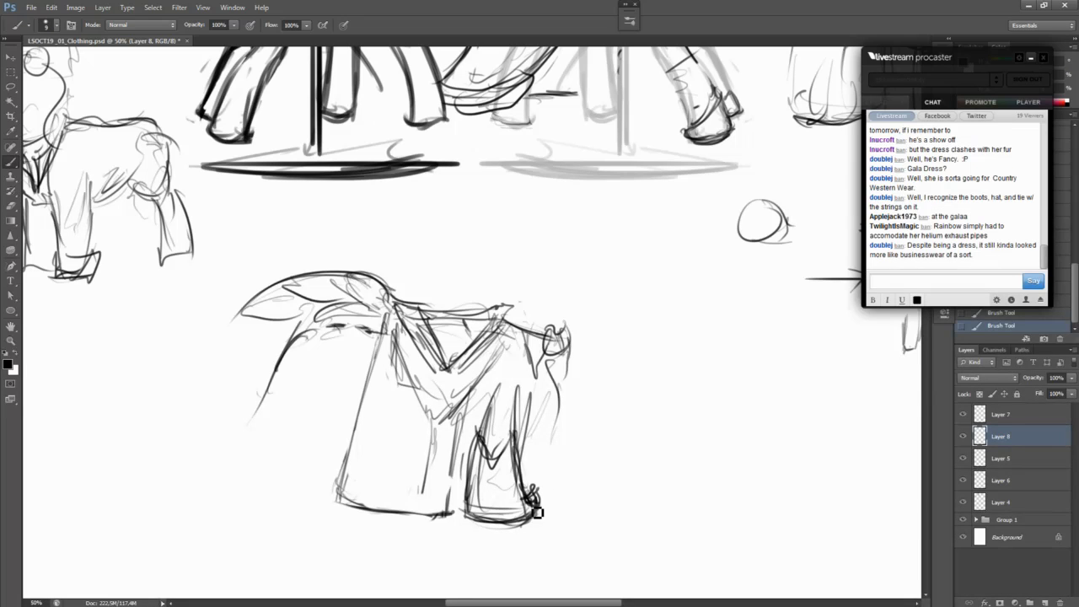
pyautogui.moveTo(471, 520)
pyautogui.mouseDown()
pyautogui.moveTo(513, 532)
pyautogui.moveTo(535, 519)
pyautogui.mouseUp()
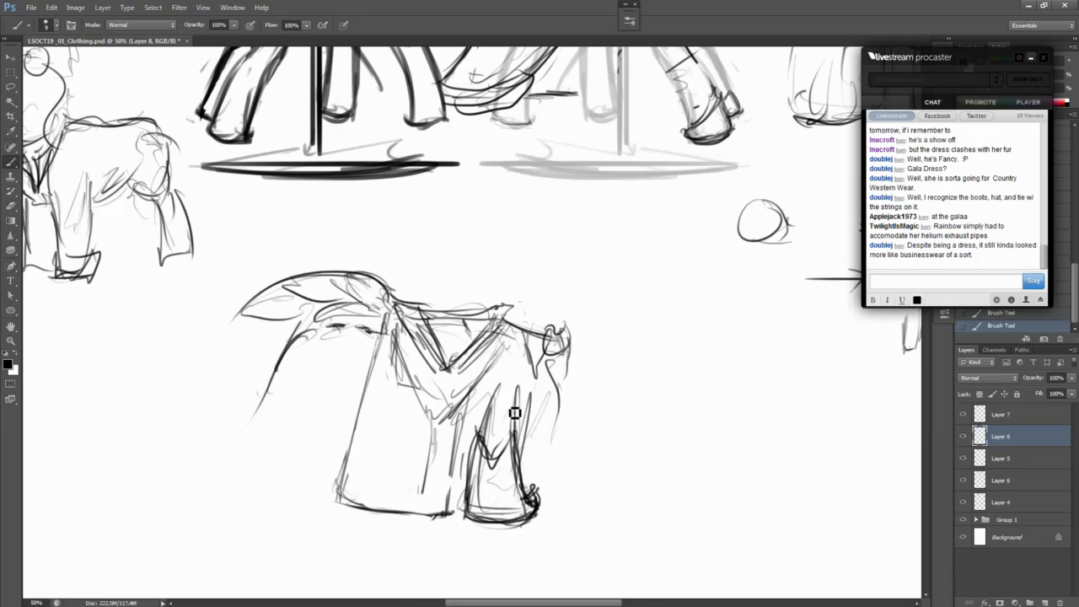
# Step: Move the saddle outfit sketch up closer beneath the two mannequins
pyautogui.moveTo(630, 237)
pyautogui.mouseDown()
pyautogui.moveTo(503, 465)
pyautogui.moveTo(459, 447)
pyautogui.mouseUp()
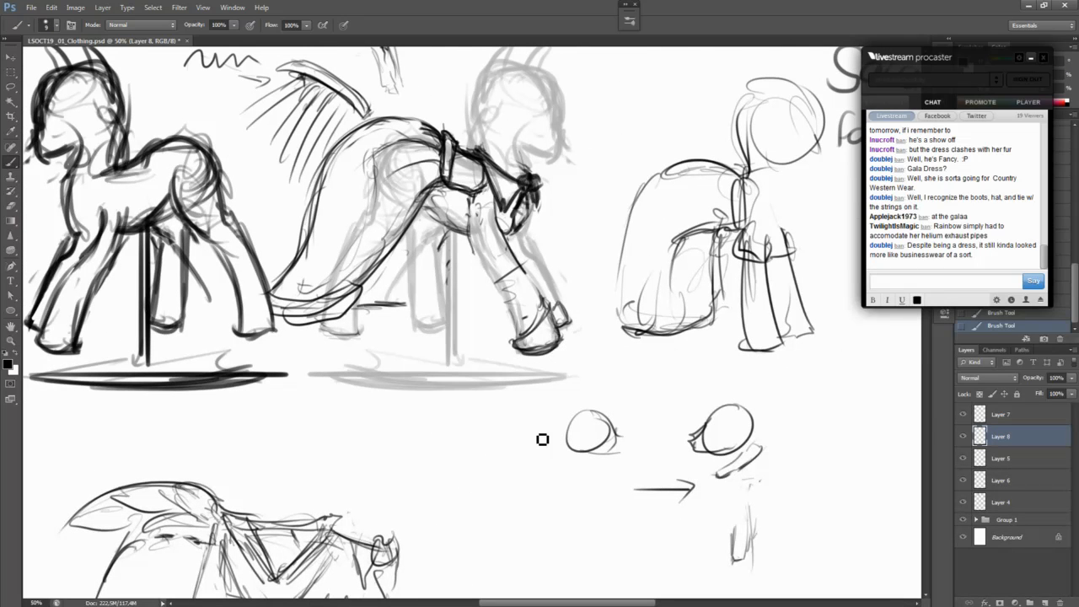
pyautogui.moveTo(527, 501)
pyautogui.keyDown('ctrl'); pyautogui.mouseDown()
pyautogui.moveTo(530, 436)
pyautogui.moveTo(566, 415)
pyautogui.mouseUp(); pyautogui.keyUp('ctrl')
pyautogui.moveTo(485, 529); pyautogui.dragTo(524, 405)
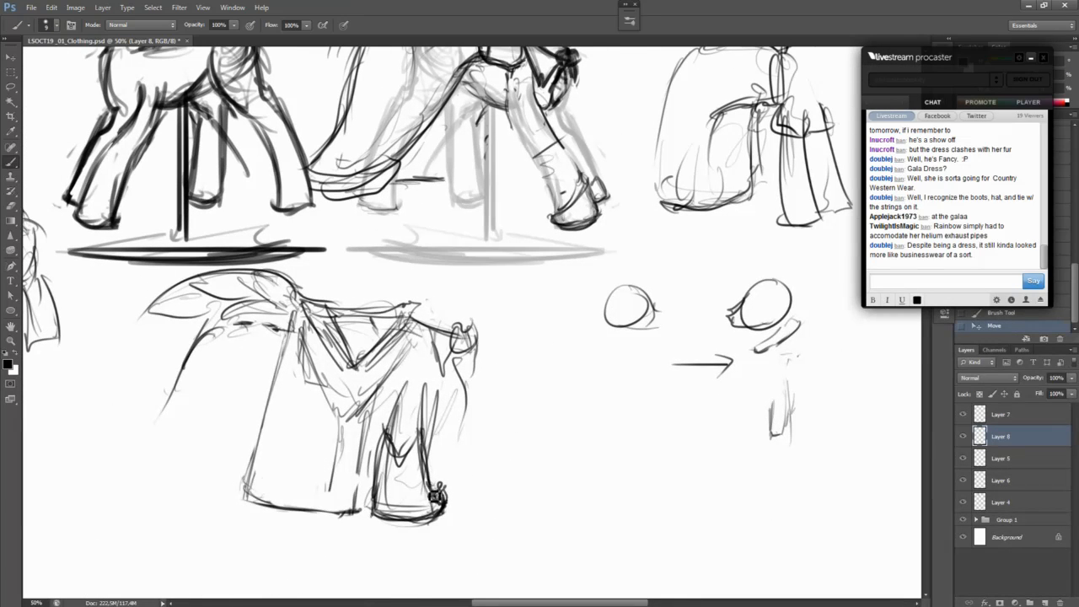
# Step: Darken the boot's sole, erase the curl at its toe and redraw it as a smaller upturned tip
pyautogui.moveTo(450, 497)
pyautogui.mouseDown()
pyautogui.moveTo(404, 515)
pyautogui.moveTo(447, 495)
pyautogui.moveTo(435, 519)
pyautogui.moveTo(398, 517)
pyautogui.mouseUp()
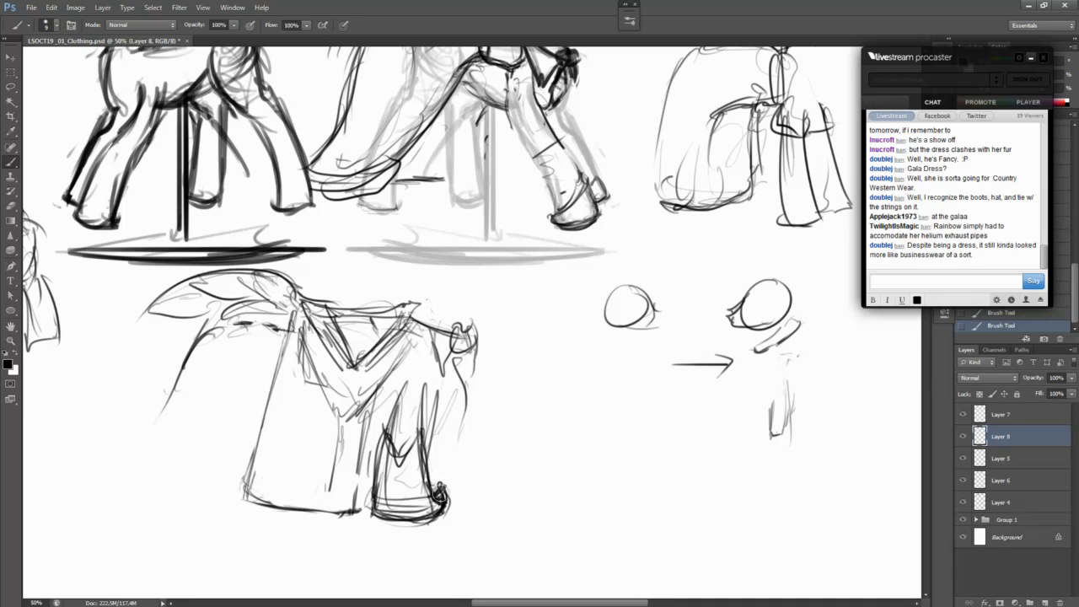
pyautogui.press('e')
pyautogui.moveTo(446, 479); pyautogui.dragTo(442, 492)
pyautogui.moveTo(442, 489); pyautogui.dragTo(442, 505)
pyautogui.moveTo(444, 498); pyautogui.dragTo(434, 511)
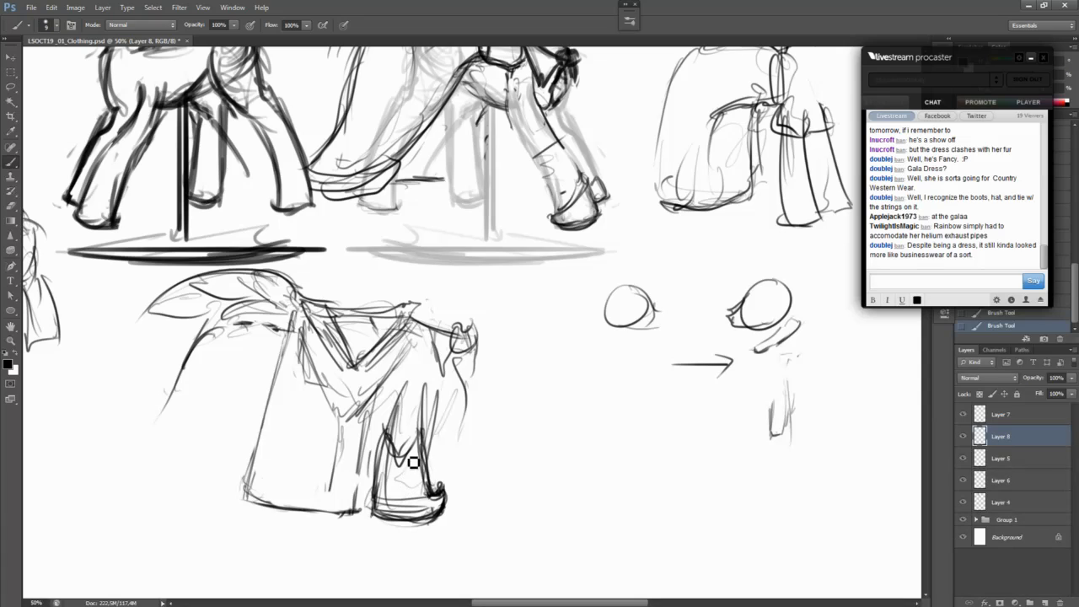
# Step: Reinforce the boot's V-notched top edge and add light strokes below the chest contour
pyautogui.moveTo(385, 433)
pyautogui.mouseDown()
pyautogui.moveTo(424, 434)
pyautogui.moveTo(405, 468)
pyautogui.moveTo(426, 438)
pyautogui.moveTo(436, 459)
pyautogui.moveTo(429, 443)
pyautogui.moveTo(460, 442)
pyautogui.mouseUp()
pyautogui.hotkey('ctrl', 'z')
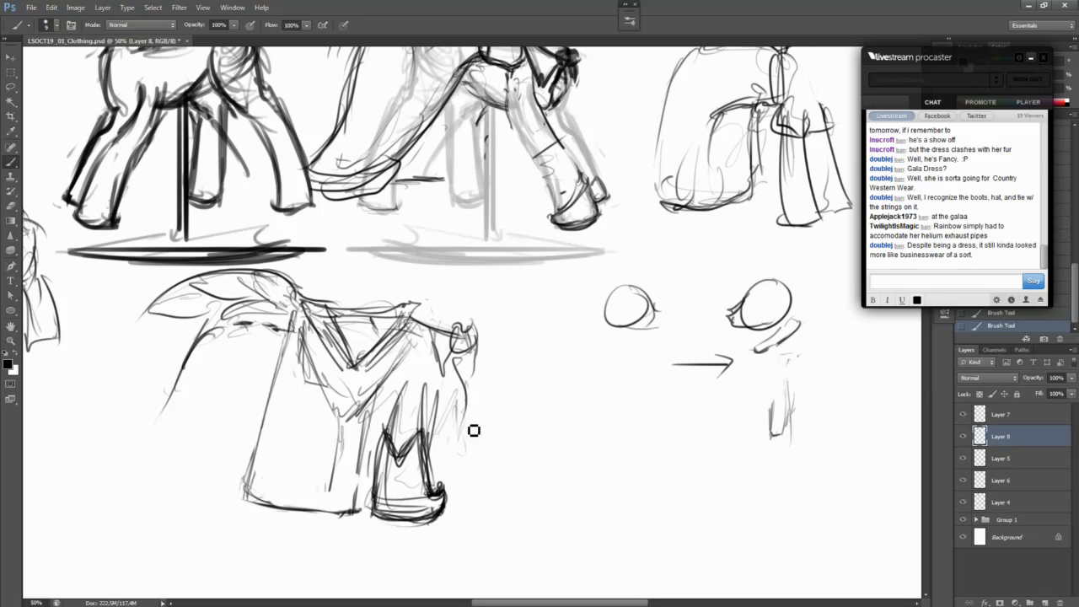
pyautogui.moveTo(451, 390)
pyautogui.mouseDown()
pyautogui.moveTo(467, 412)
pyautogui.moveTo(445, 477)
pyautogui.mouseUp()
# Step: Shift the saddle outfit sketch forward beneath the mirrored mannequin, and keep Layer 8 active
pyautogui.moveTo(424, 432)
pyautogui.mouseDown()
pyautogui.moveTo(552, 418)
pyautogui.moveTo(531, 421)
pyautogui.moveTo(494, 520)
pyautogui.mouseUp()
pyautogui.hotkey('ctrl', '-')
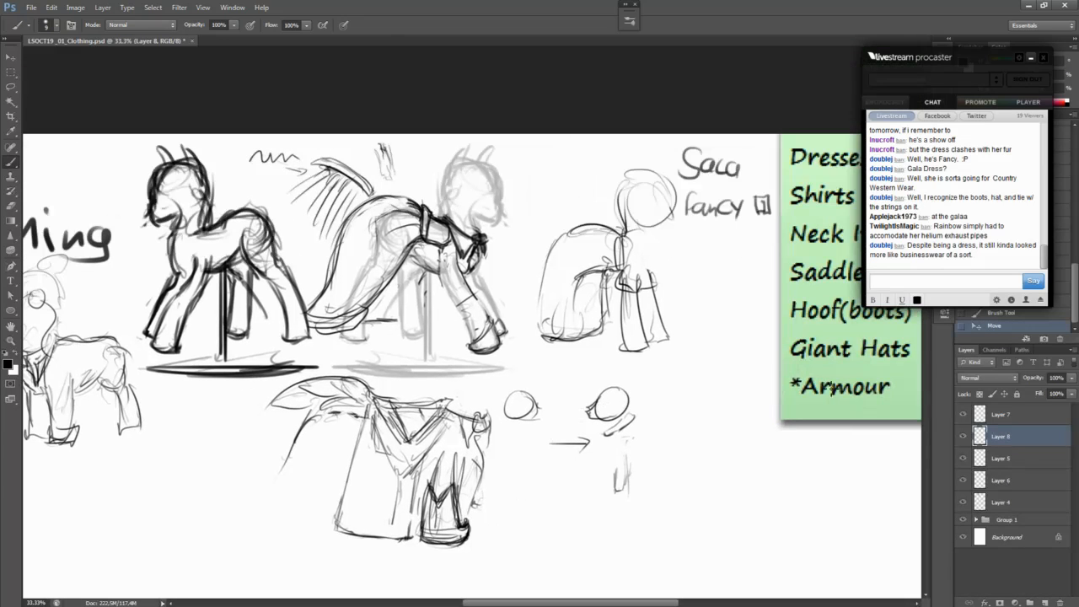
pyautogui.click(982, 417)
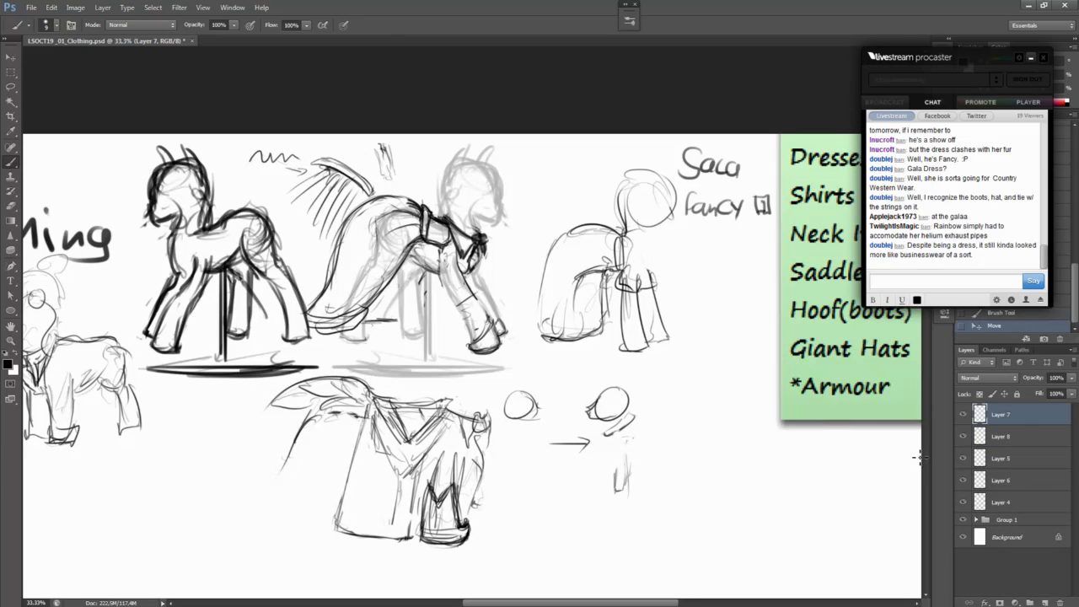
pyautogui.click(981, 437)
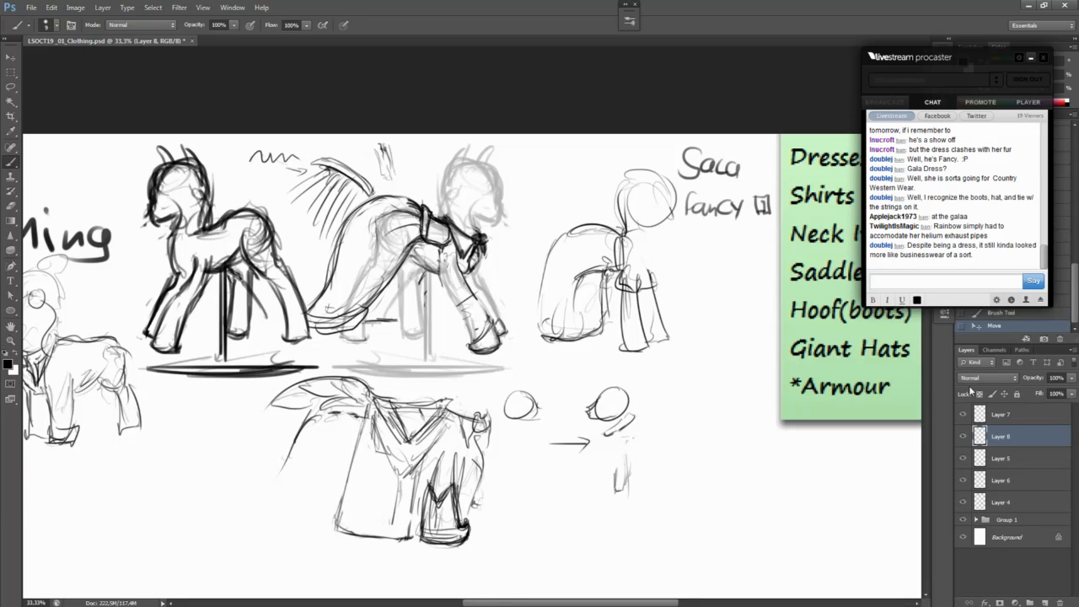
# Step: Redraw the saddle outfit's collar line across the shoulder and darken the curve of the chest down to the front leg
pyautogui.hotkey('ctrl', '+')
pyautogui.moveTo(530, 536)
pyautogui.mouseDown()
pyautogui.moveTo(532, 376)
pyautogui.moveTo(443, 401)
pyautogui.moveTo(456, 368)
pyautogui.moveTo(435, 368)
pyautogui.moveTo(429, 386)
pyautogui.moveTo(452, 361)
pyautogui.mouseUp()
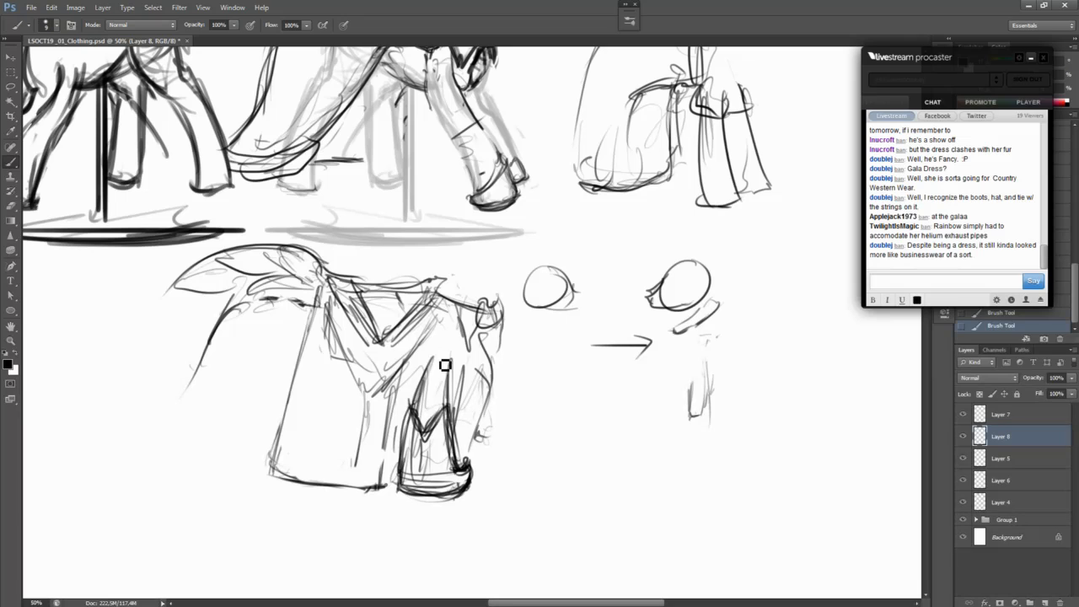
pyautogui.scroll(3, 472, 358)
pyautogui.hscroll(1, 471, 357)
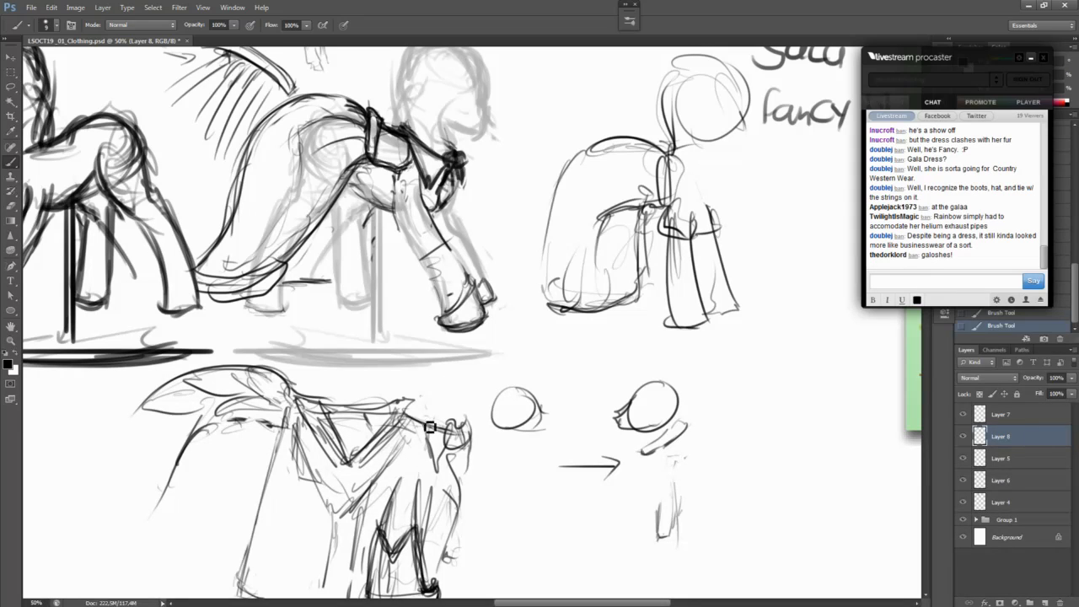
pyautogui.moveTo(403, 405); pyautogui.dragTo(468, 432)
pyautogui.moveTo(423, 486)
pyautogui.mouseDown()
pyautogui.moveTo(468, 452)
pyautogui.moveTo(429, 501)
pyautogui.moveTo(466, 453)
pyautogui.moveTo(421, 498)
pyautogui.moveTo(418, 475)
pyautogui.moveTo(392, 473)
pyautogui.mouseUp()
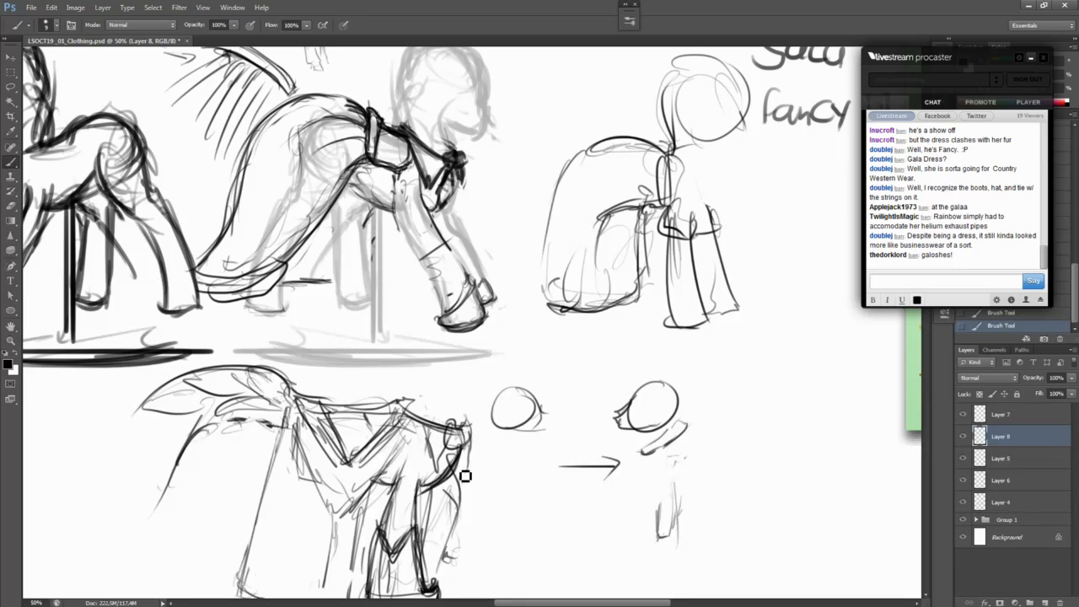
pyautogui.moveTo(462, 472); pyautogui.dragTo(461, 468)
# Step: Sketch the front and back lines of the neck rising from the saddle outfit's collar
pyautogui.moveTo(439, 579); pyautogui.dragTo(469, 496)
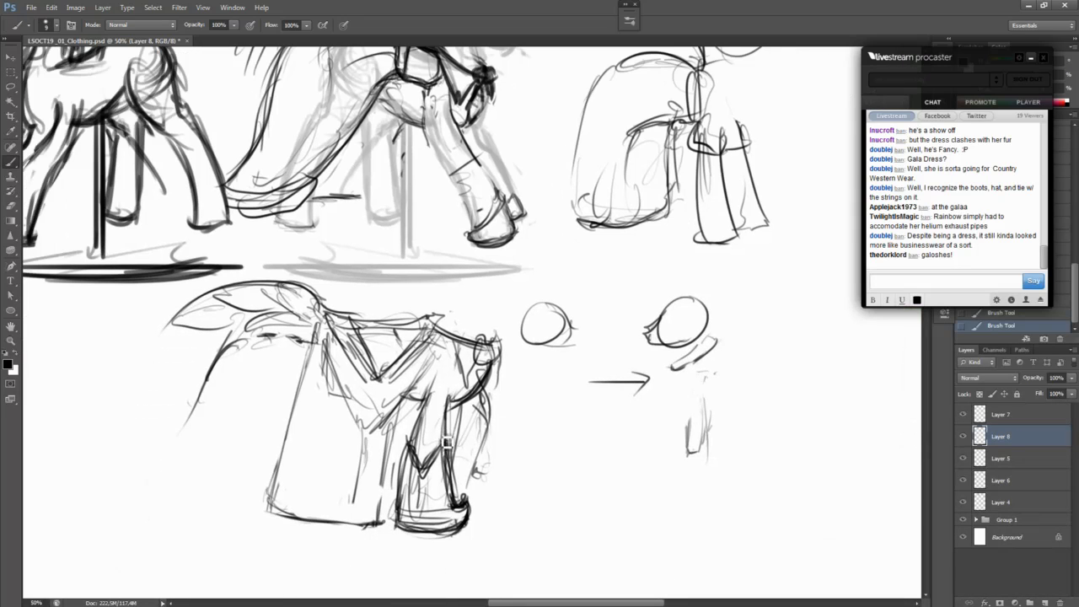
pyautogui.moveTo(463, 267); pyautogui.dragTo(443, 343)
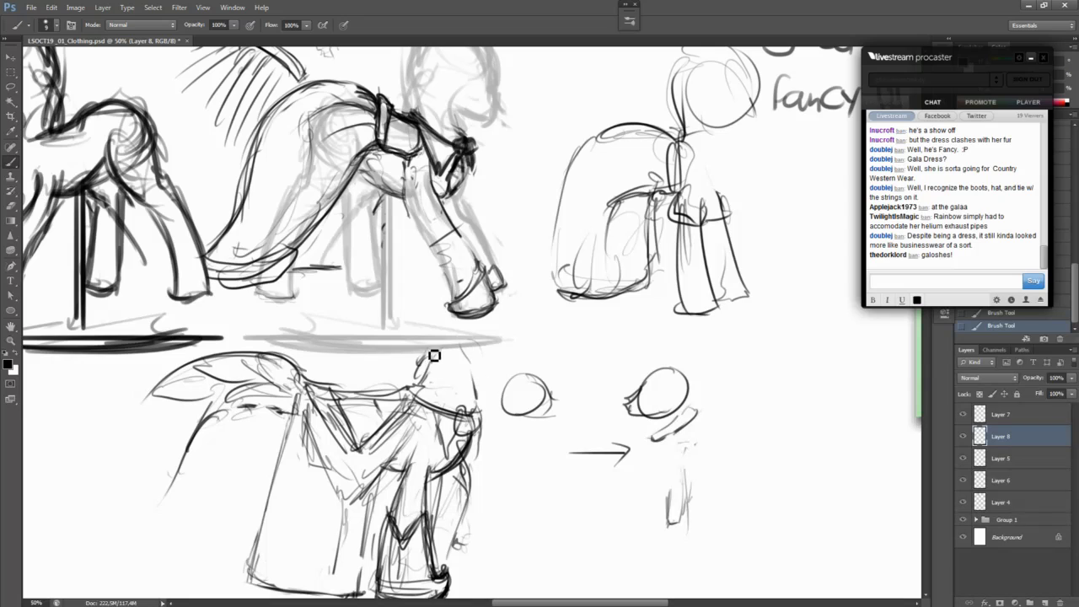
pyautogui.moveTo(413, 383); pyautogui.dragTo(430, 338)
pyautogui.moveTo(485, 402); pyautogui.dragTo(474, 349)
# Step: Add a new layer above Layer 8 and sketch a rounded pony head over a pointed collar beside the suited pony
pyautogui.hotkey('ctrl', 'shift', 'n')
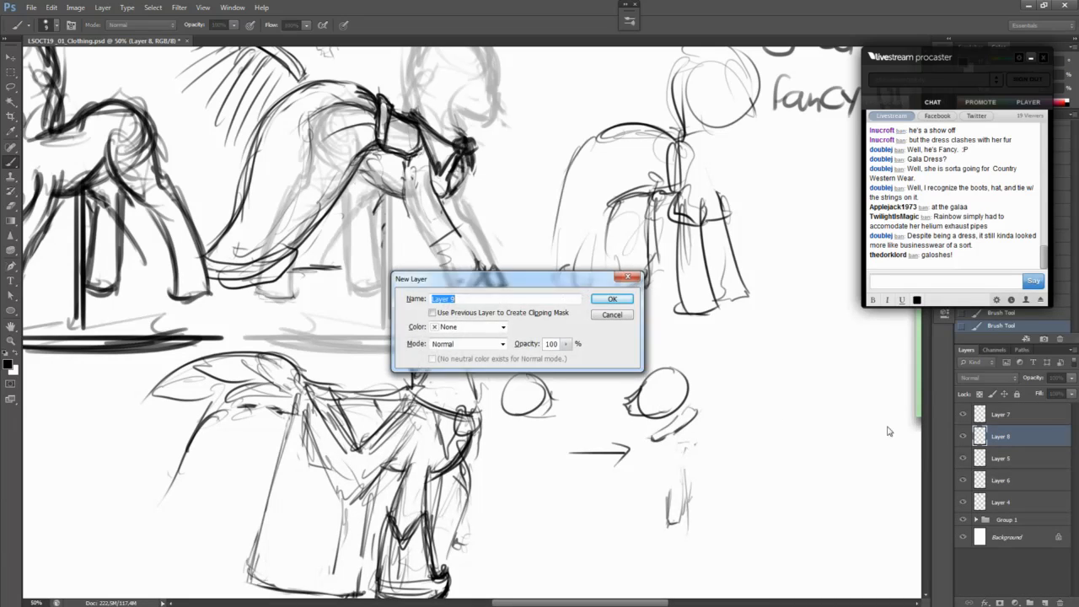
pyautogui.press('Return')
pyautogui.moveTo(648, 452); pyautogui.dragTo(306, 396)
pyautogui.moveTo(233, 410); pyautogui.dragTo(691, 427)
pyautogui.moveTo(345, 410); pyautogui.dragTo(793, 368)
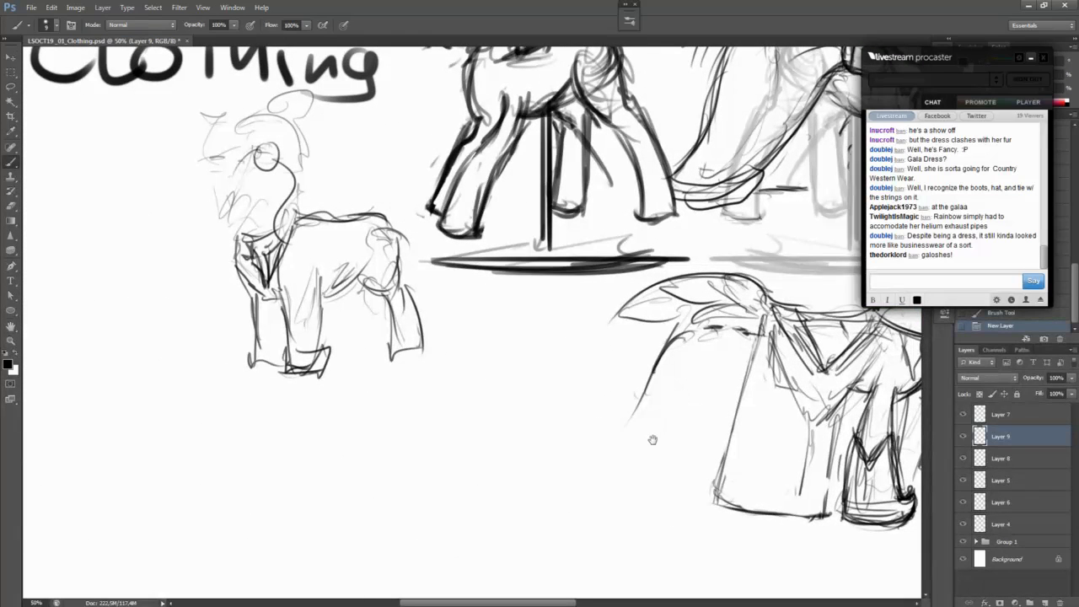
pyautogui.moveTo(652, 440); pyautogui.dragTo(665, 378)
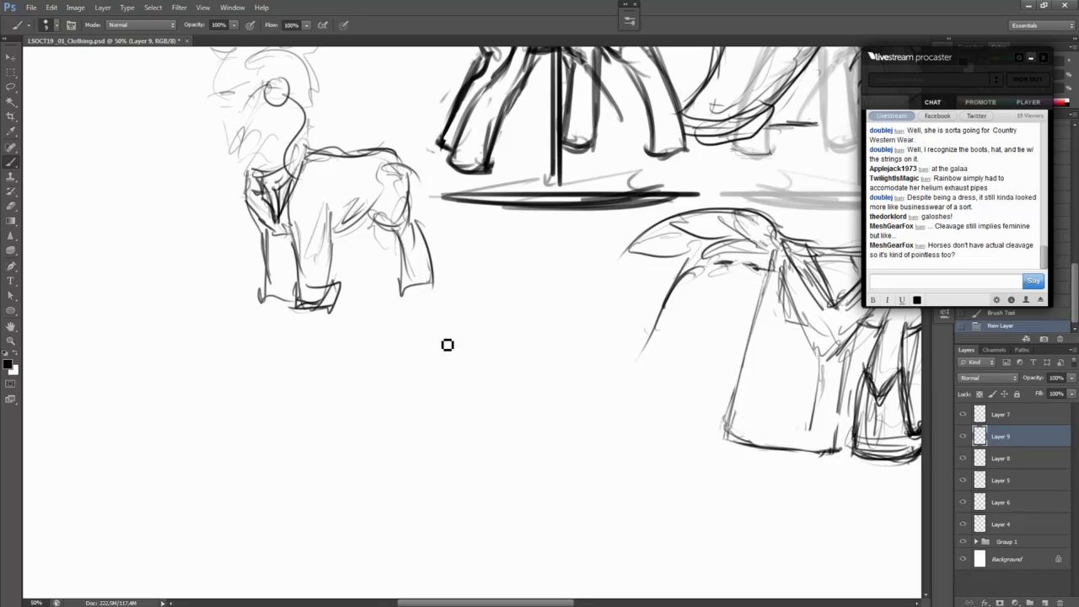
pyautogui.moveTo(447, 345); pyautogui.dragTo(530, 404)
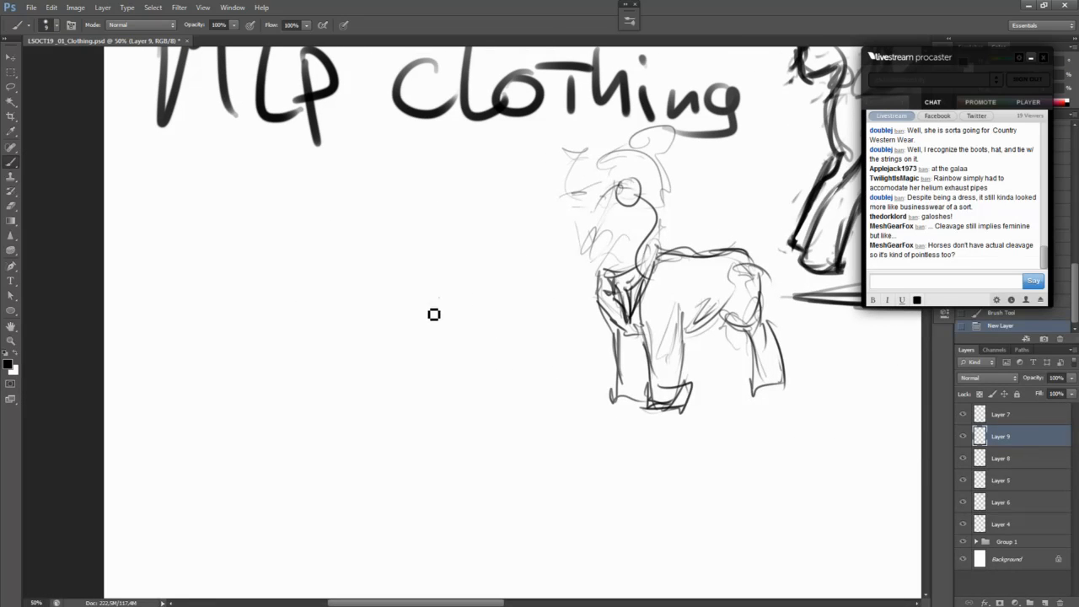
pyautogui.moveTo(447, 270); pyautogui.dragTo(427, 308)
pyautogui.moveTo(458, 263)
pyautogui.mouseDown()
pyautogui.moveTo(447, 312)
pyautogui.moveTo(432, 320)
pyautogui.mouseUp()
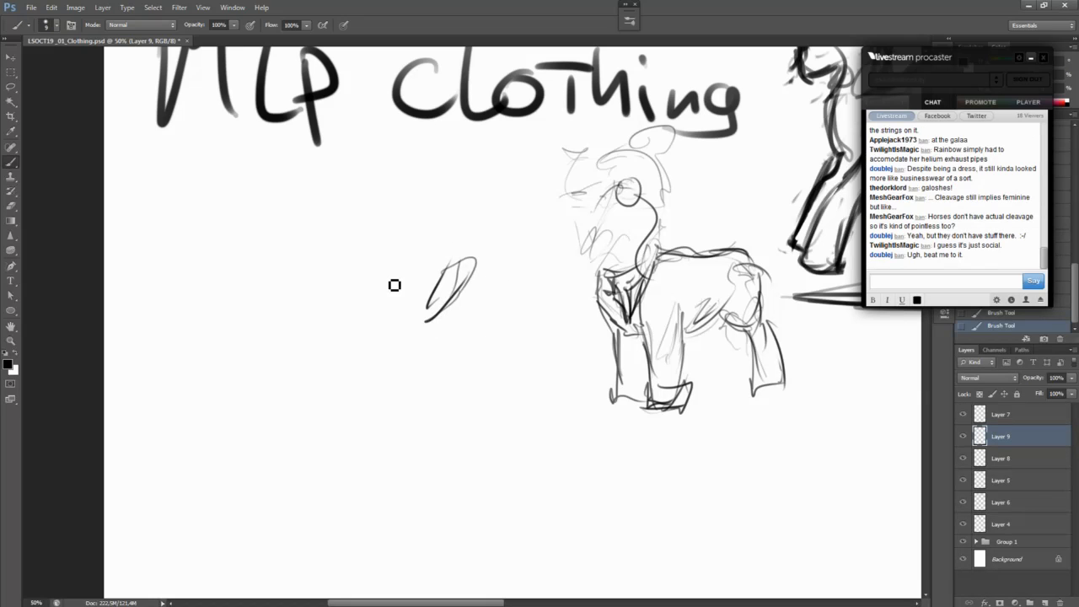
pyautogui.moveTo(381, 261)
pyautogui.mouseDown()
pyautogui.moveTo(413, 321)
pyautogui.moveTo(477, 251)
pyautogui.mouseUp()
pyautogui.moveTo(404, 219)
pyautogui.mouseDown()
pyautogui.moveTo(384, 265)
pyautogui.moveTo(412, 270)
pyautogui.moveTo(442, 258)
pyautogui.moveTo(413, 270)
pyautogui.moveTo(380, 241)
pyautogui.moveTo(418, 201)
pyautogui.moveTo(436, 209)
pyautogui.moveTo(441, 188)
pyautogui.moveTo(478, 264)
pyautogui.moveTo(467, 269)
pyautogui.moveTo(497, 273)
pyautogui.mouseUp()
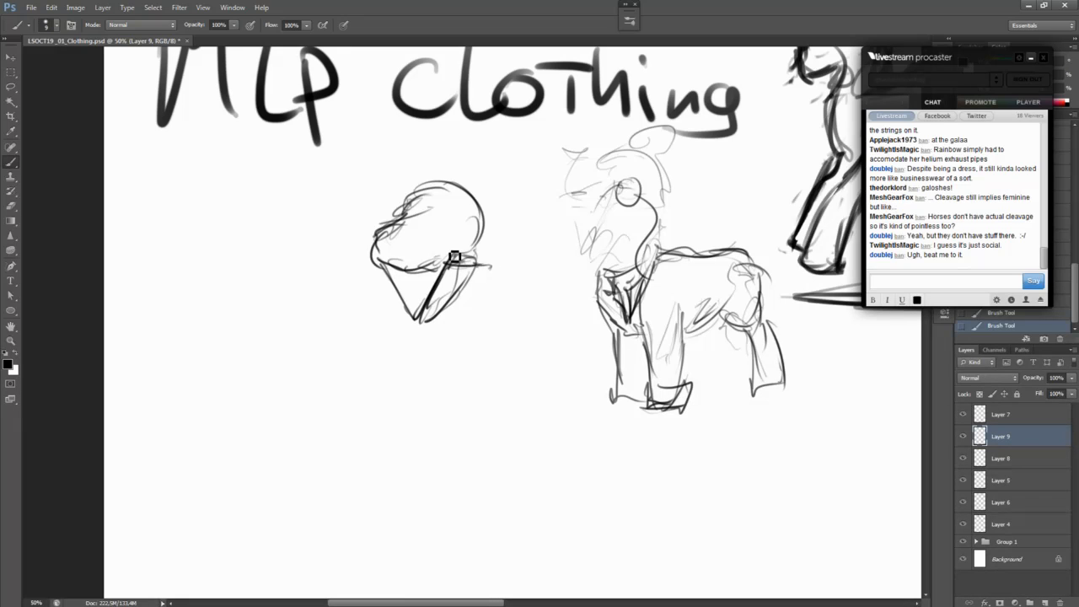
# Step: Erase the stray lines between head and collar, then redraw the collar's rear flap wider with a lower tip and hatching
pyautogui.press('e')
pyautogui.moveTo(463, 258)
pyautogui.mouseDown()
pyautogui.moveTo(443, 272)
pyautogui.moveTo(472, 256)
pyautogui.mouseUp()
pyautogui.moveTo(387, 281)
pyautogui.mouseDown()
pyautogui.moveTo(406, 286)
pyautogui.moveTo(417, 319)
pyautogui.mouseUp()
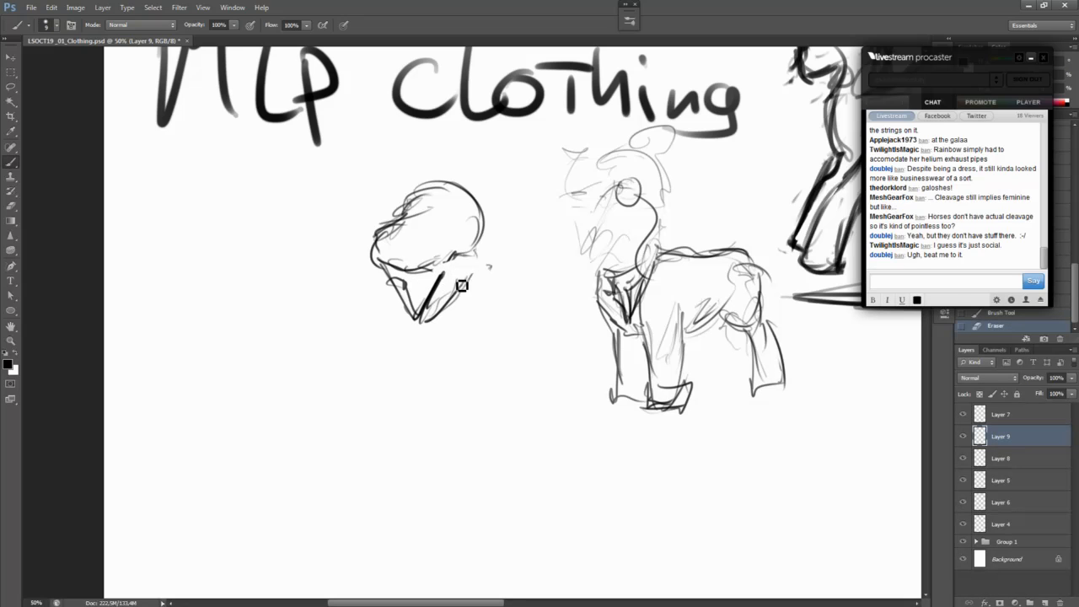
pyautogui.moveTo(445, 279); pyautogui.dragTo(489, 270)
pyautogui.moveTo(422, 337)
pyautogui.mouseDown()
pyautogui.moveTo(443, 332)
pyautogui.moveTo(492, 280)
pyautogui.mouseUp()
pyautogui.moveTo(438, 335)
pyautogui.mouseDown()
pyautogui.moveTo(491, 281)
pyautogui.moveTo(441, 285)
pyautogui.moveTo(425, 332)
pyautogui.mouseUp()
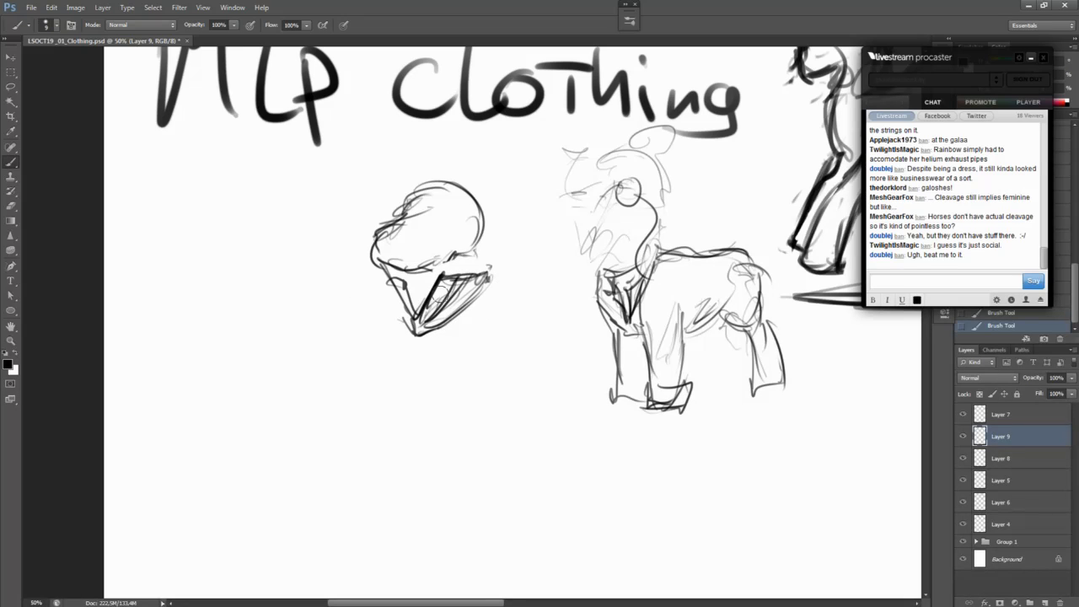
# Step: Undo the flap's hatching, clean up the collar's inner lines with the eraser and darken both lapels toward the tip
pyautogui.hotkey('ctrl', 'alt', 'z')
pyautogui.hotkey('ctrl', 'alt', 'z')
pyautogui.press('e')
pyautogui.moveTo(425, 274); pyautogui.dragTo(435, 280)
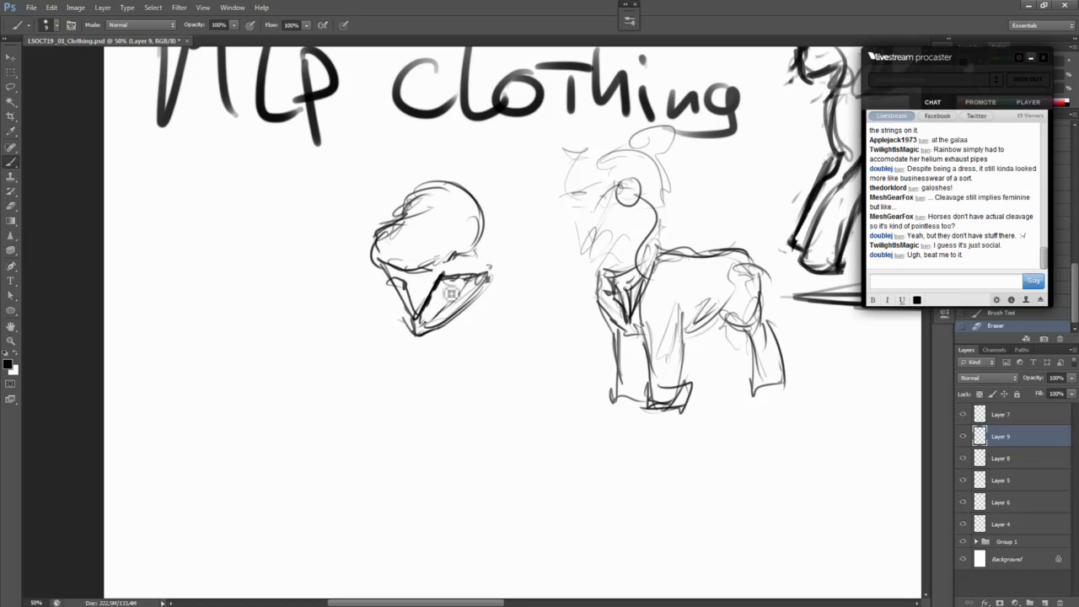
pyautogui.moveTo(452, 281); pyautogui.dragTo(415, 330)
pyautogui.moveTo(388, 287)
pyautogui.mouseDown()
pyautogui.moveTo(416, 332)
pyautogui.moveTo(428, 299)
pyautogui.moveTo(423, 319)
pyautogui.mouseUp()
pyautogui.press('e')
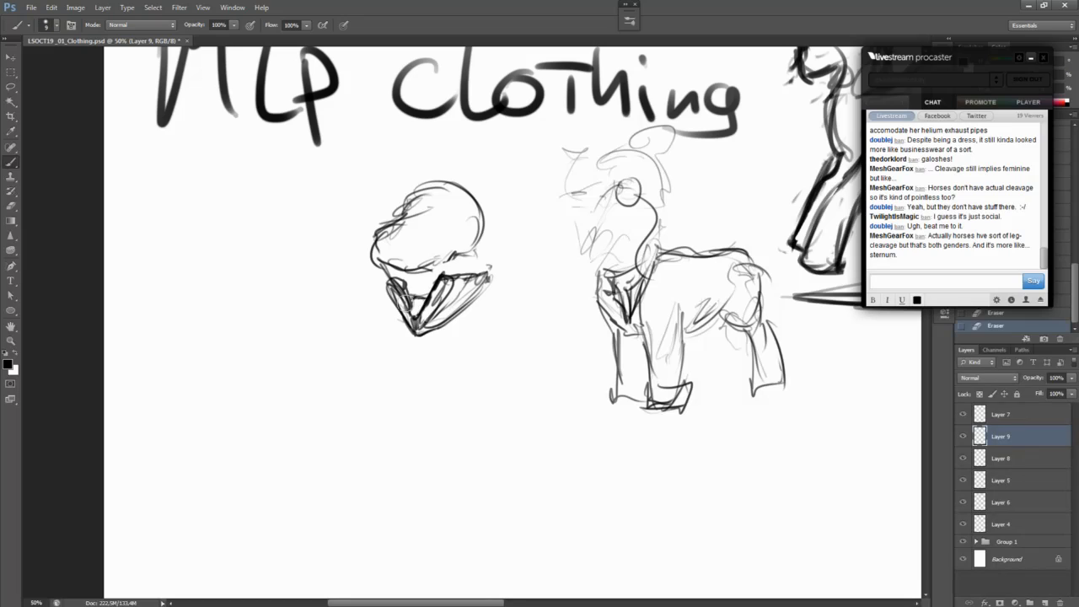
pyautogui.moveTo(726, 505)
pyautogui.mouseDown()
pyautogui.moveTo(244, 520)
pyautogui.moveTo(210, 531)
pyautogui.mouseUp()
pyautogui.moveTo(792, 503); pyautogui.dragTo(441, 487)
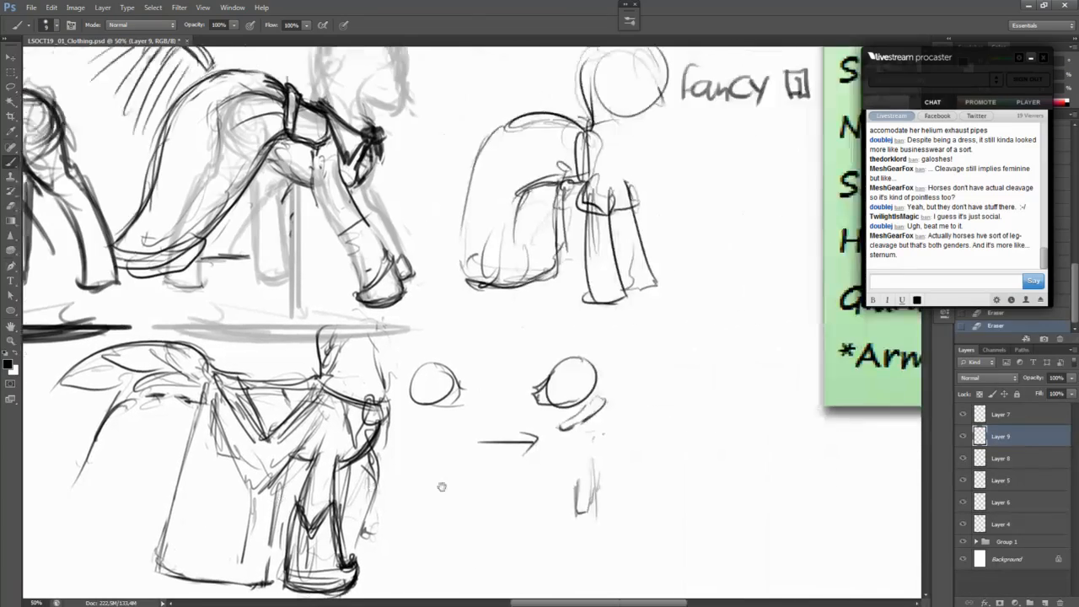
pyautogui.moveTo(602, 466); pyautogui.dragTo(431, 441)
pyautogui.moveTo(273, 396); pyautogui.dragTo(774, 458)
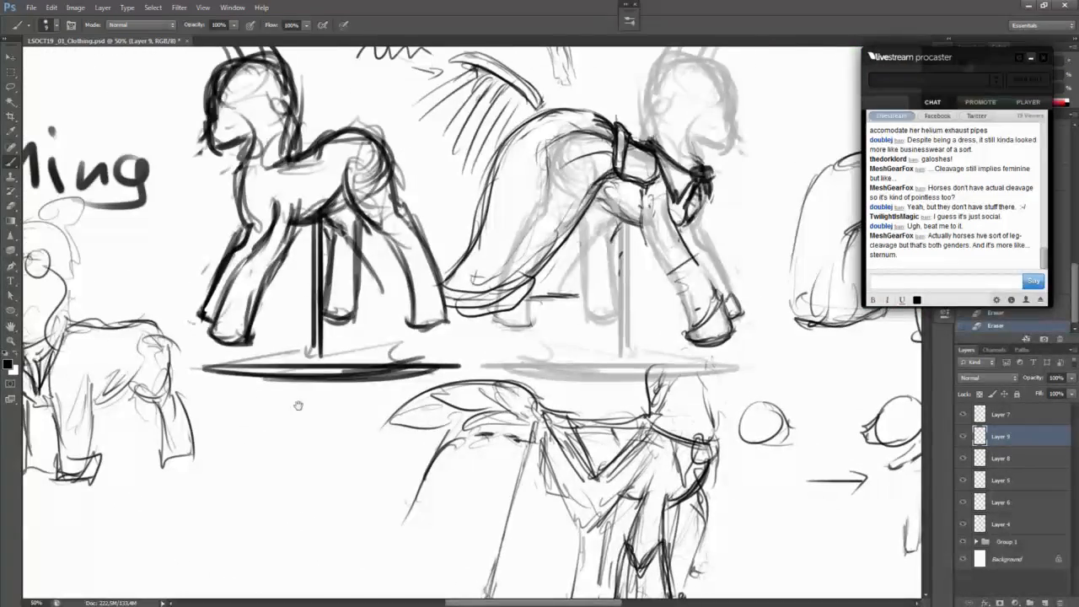
pyautogui.moveTo(303, 401); pyautogui.dragTo(879, 383)
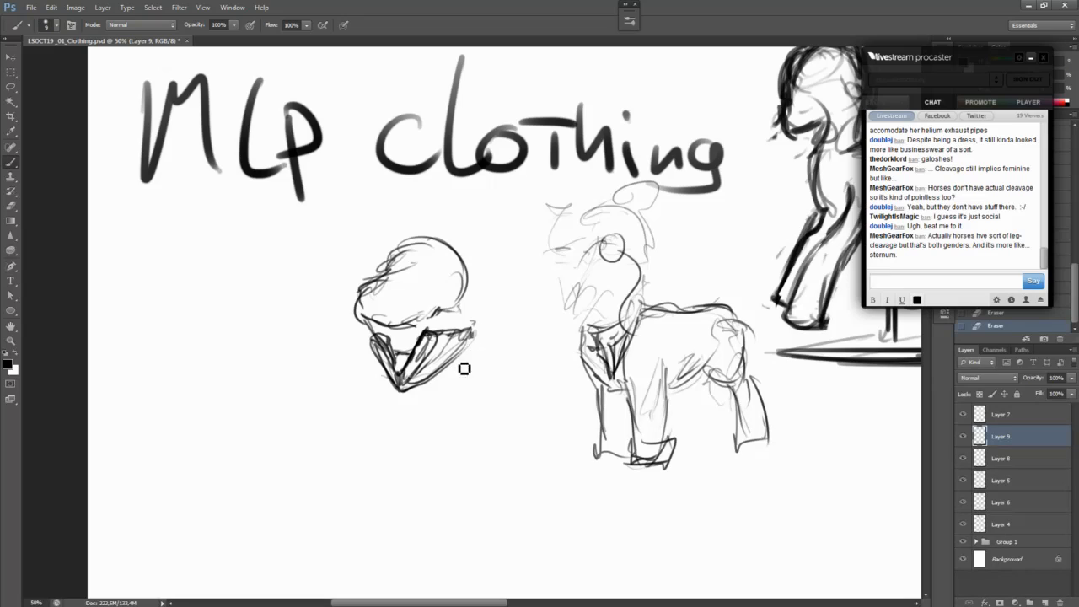
# Step: Add the folded outer edge and shading to the collar's rear flap, then move the head sketch closer to the suited pony
pyautogui.moveTo(415, 388)
pyautogui.mouseDown()
pyautogui.moveTo(469, 364)
pyautogui.moveTo(473, 331)
pyautogui.moveTo(462, 352)
pyautogui.mouseUp()
pyautogui.moveTo(436, 335)
pyautogui.mouseDown()
pyautogui.moveTo(477, 334)
pyautogui.moveTo(448, 379)
pyautogui.moveTo(473, 365)
pyautogui.moveTo(425, 393)
pyautogui.moveTo(480, 362)
pyautogui.moveTo(479, 348)
pyautogui.moveTo(480, 362)
pyautogui.moveTo(436, 391)
pyautogui.moveTo(479, 362)
pyautogui.moveTo(478, 349)
pyautogui.moveTo(416, 393)
pyautogui.moveTo(385, 370)
pyautogui.mouseUp()
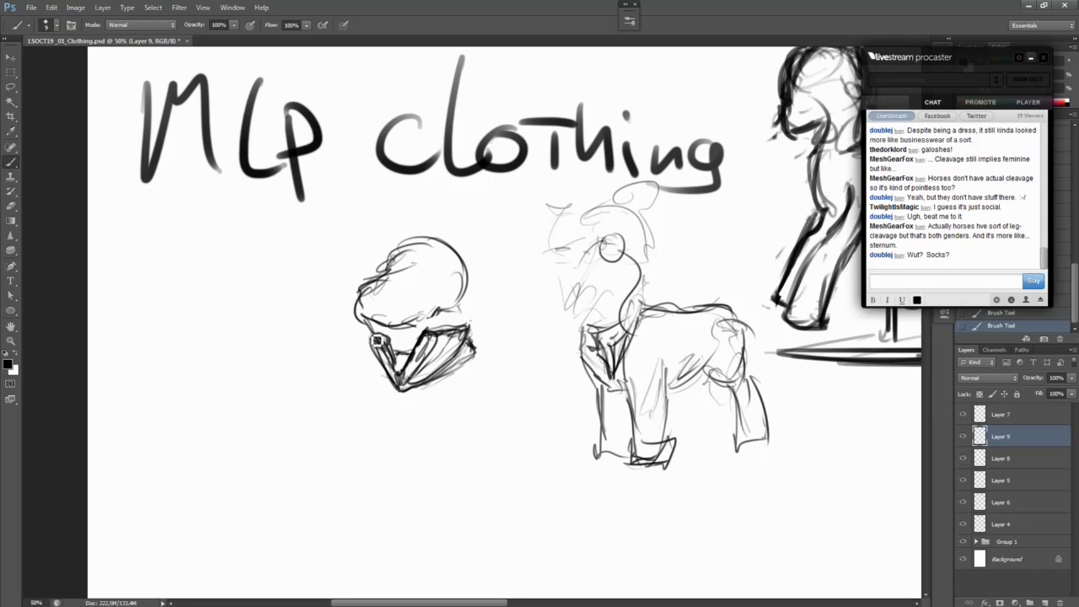
pyautogui.moveTo(421, 314); pyautogui.dragTo(486, 308)
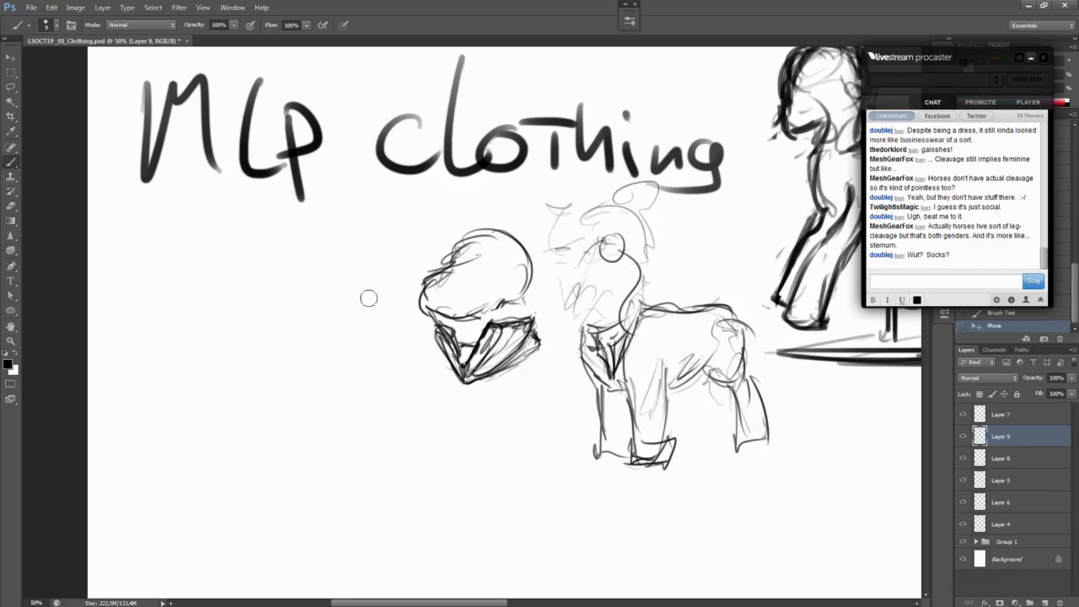
# Step: Erase the rough face lines, redraw the head with a short muzzle and neck lines into the collar, and reposition the sketch
pyautogui.moveTo(415, 295)
pyautogui.mouseDown()
pyautogui.moveTo(470, 314)
pyautogui.moveTo(507, 297)
pyautogui.moveTo(468, 283)
pyautogui.moveTo(485, 254)
pyautogui.moveTo(464, 265)
pyautogui.moveTo(500, 247)
pyautogui.mouseUp()
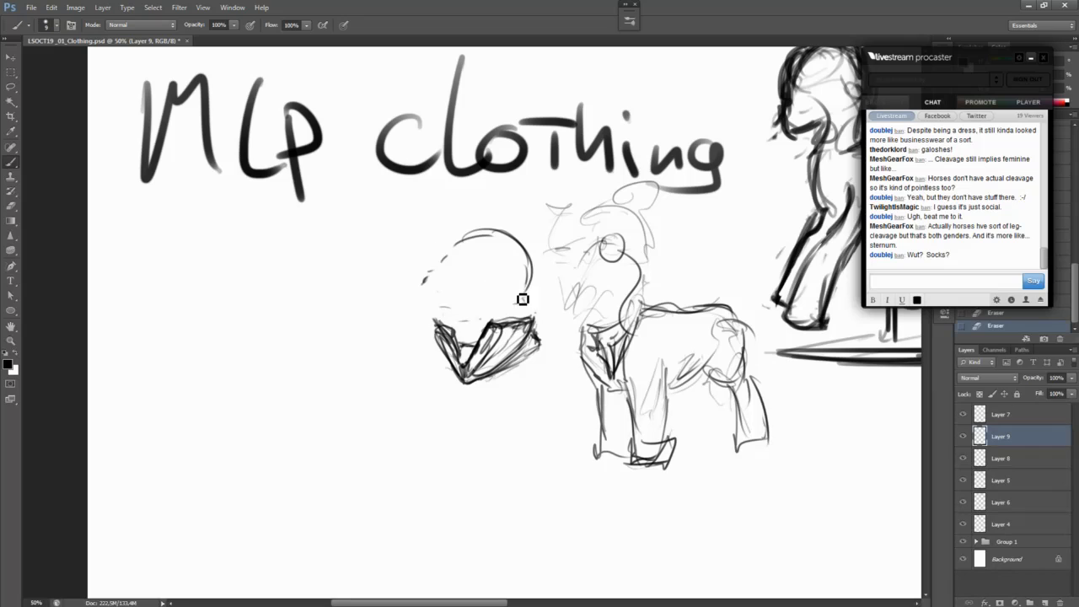
pyautogui.moveTo(532, 286); pyautogui.dragTo(525, 319)
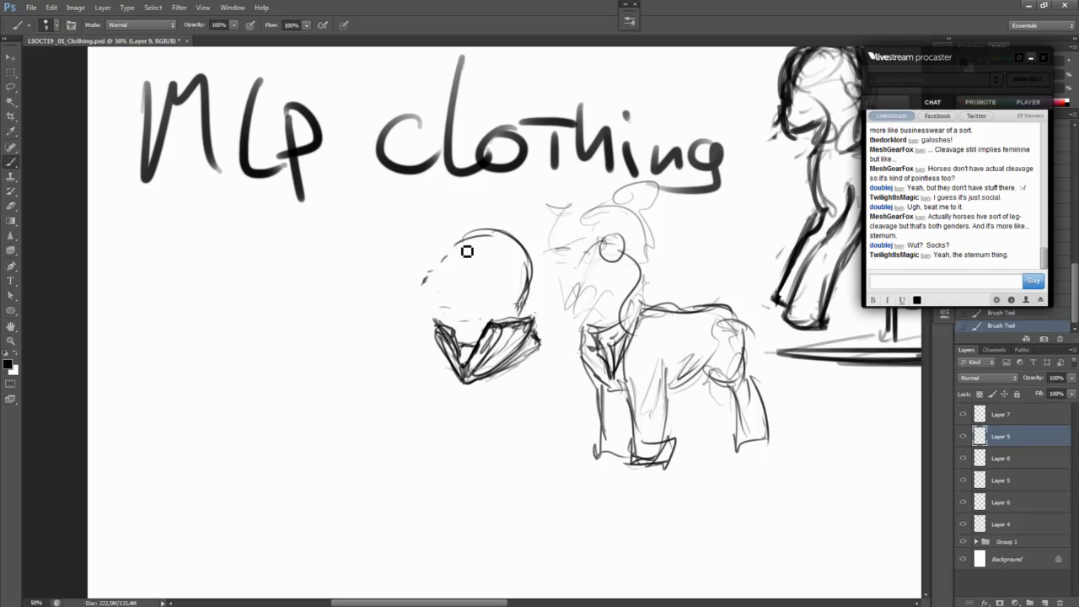
pyautogui.moveTo(462, 243)
pyautogui.mouseDown()
pyautogui.moveTo(421, 281)
pyautogui.moveTo(431, 311)
pyautogui.moveTo(475, 315)
pyautogui.moveTo(468, 343)
pyautogui.moveTo(487, 314)
pyautogui.moveTo(465, 347)
pyautogui.moveTo(512, 334)
pyautogui.moveTo(464, 366)
pyautogui.mouseUp()
pyautogui.moveTo(663, 436); pyautogui.dragTo(679, 426)
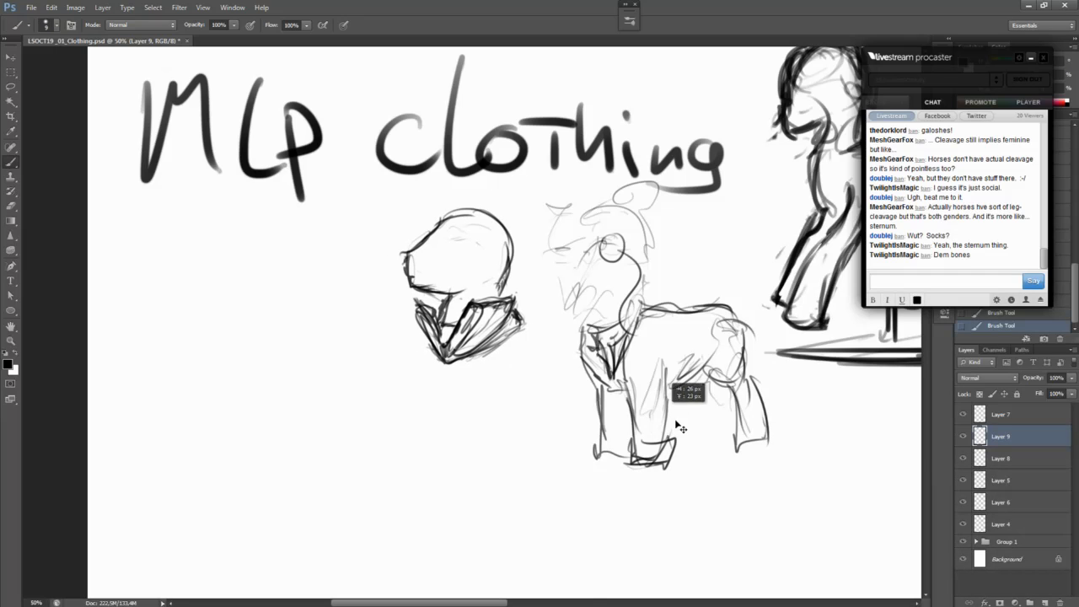
pyautogui.moveTo(494, 503); pyautogui.dragTo(303, 509)
pyautogui.moveTo(629, 479); pyautogui.dragTo(377, 502)
pyautogui.moveTo(877, 540); pyautogui.dragTo(489, 463)
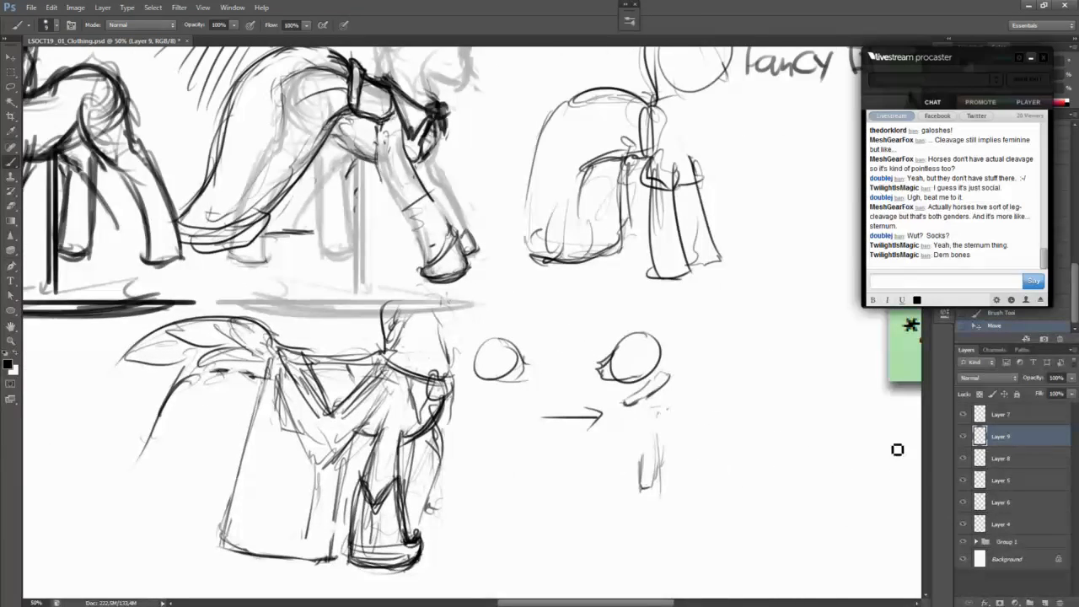
pyautogui.click(993, 414)
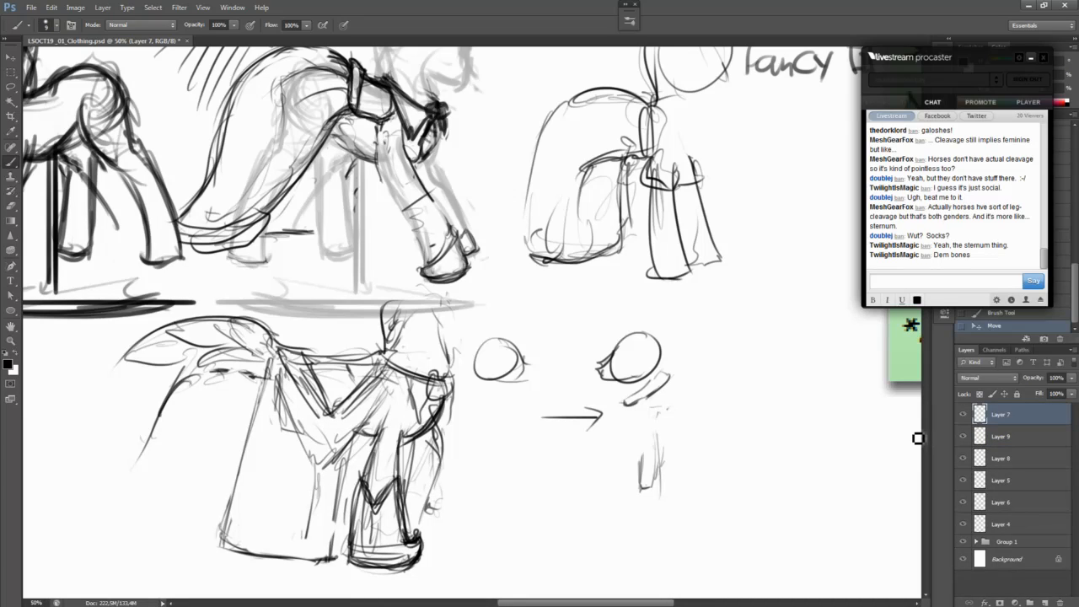
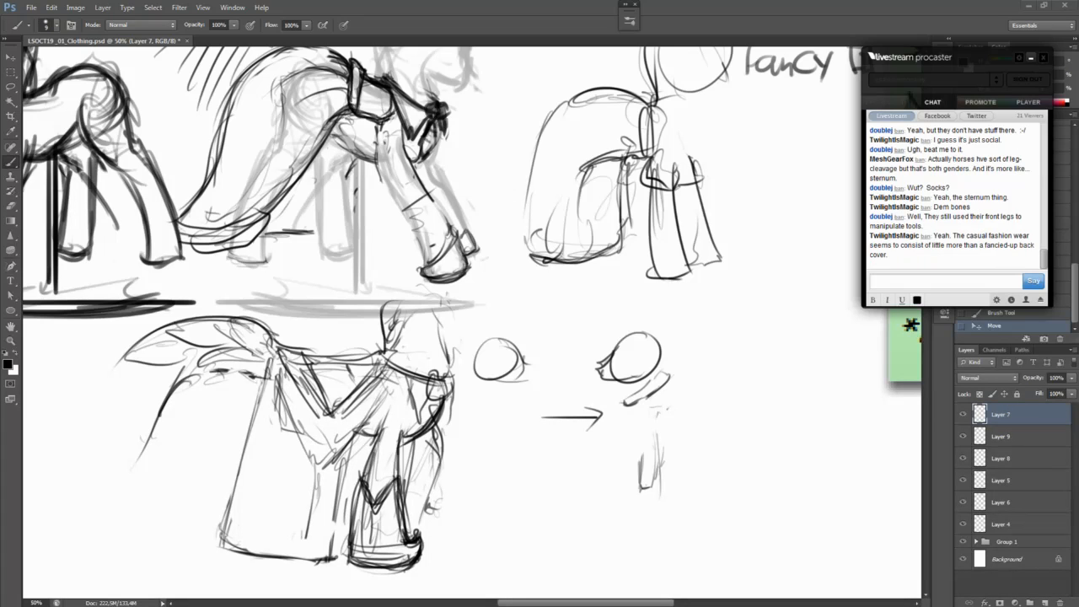
pyautogui.moveTo(274, 451)
pyautogui.mouseDown()
pyautogui.moveTo(696, 376)
pyautogui.moveTo(772, 463)
pyautogui.moveTo(260, 513)
pyautogui.mouseUp()
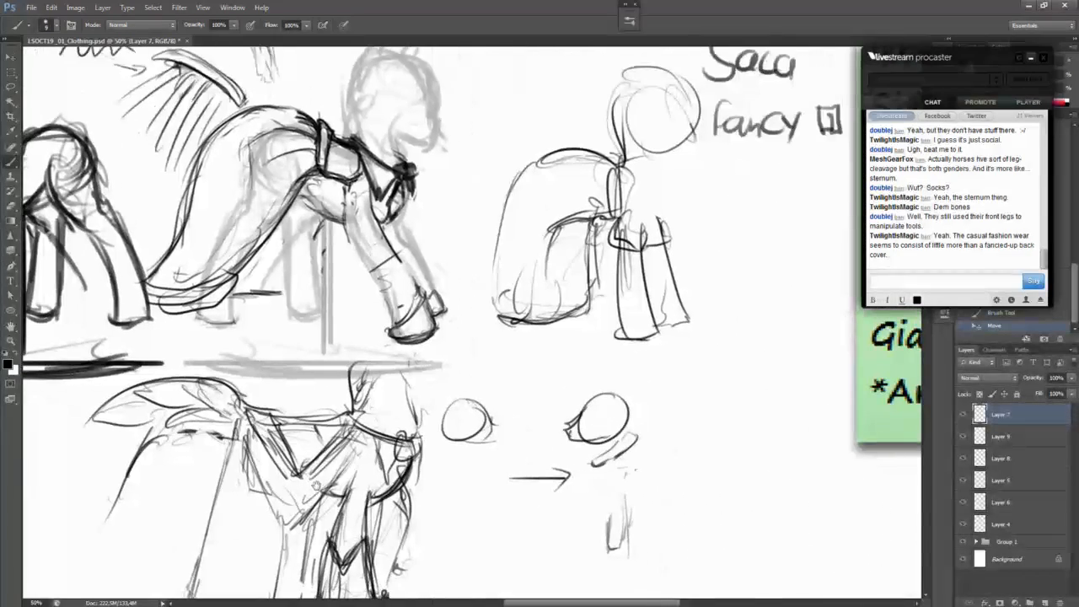
pyautogui.moveTo(570, 351); pyautogui.dragTo(329, 470)
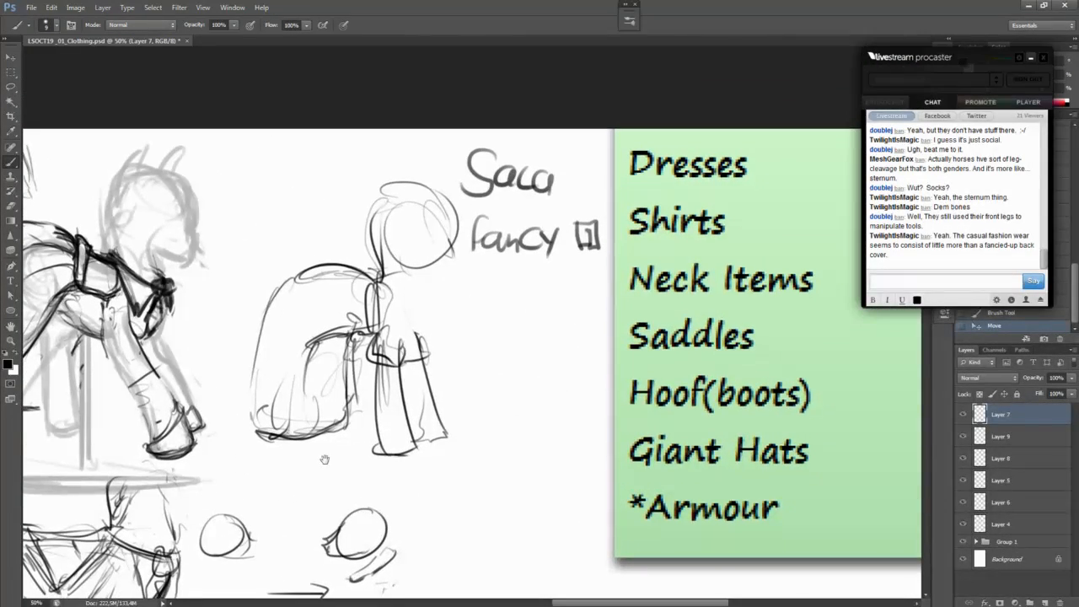
pyautogui.hotkey('ctrl', '-')
pyautogui.moveTo(610, 193)
pyautogui.mouseDown()
pyautogui.moveTo(574, 254)
pyautogui.moveTo(723, 194)
pyautogui.mouseUp()
pyautogui.hotkey('ctrl', 'z')
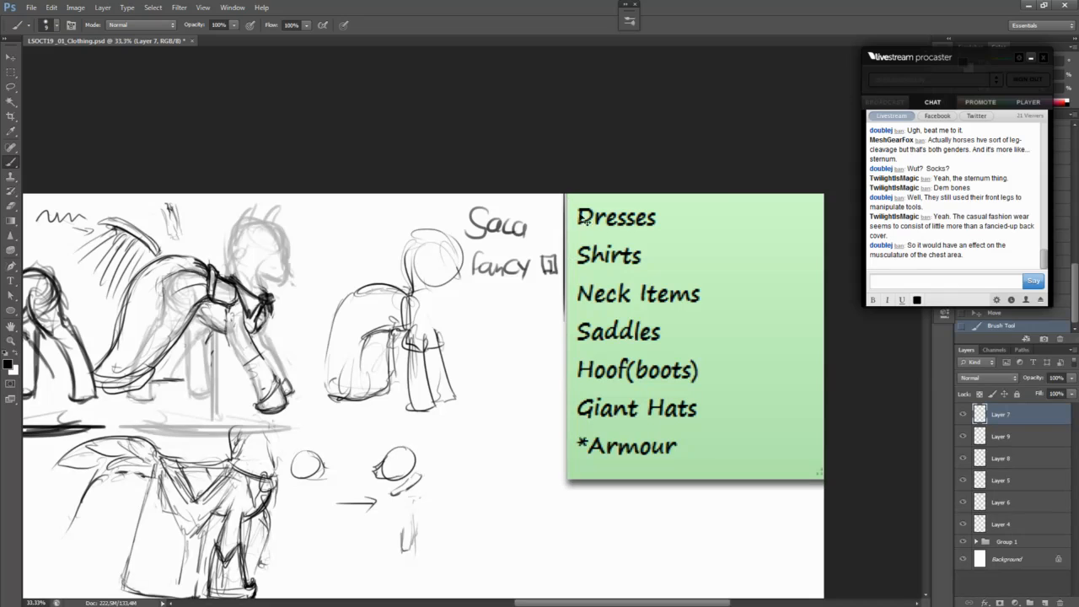
pyautogui.moveTo(749, 207)
pyautogui.mouseDown()
pyautogui.moveTo(737, 364)
pyautogui.moveTo(763, 338)
pyautogui.mouseUp()
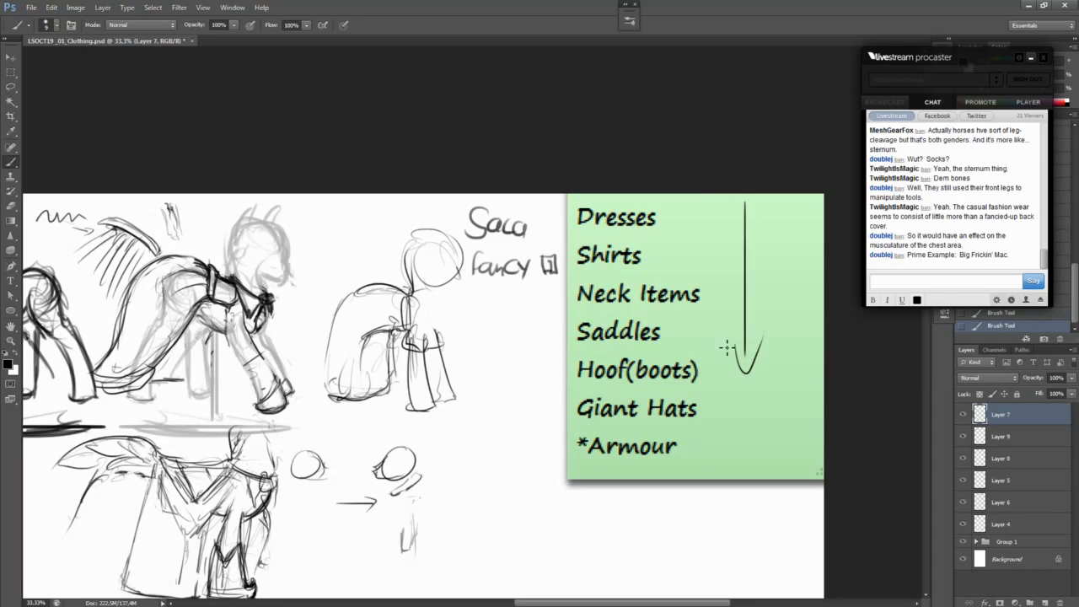
pyautogui.hotkey('ctrl', 'alt', 'z')
pyautogui.hotkey('ctrl', 'alt', 'z')
# Step: Draw two intertwined winding arrows beside the green clothing list on Layer 9
pyautogui.moveTo(728, 218)
pyautogui.mouseDown()
pyautogui.moveTo(738, 348)
pyautogui.moveTo(792, 357)
pyautogui.moveTo(804, 262)
pyautogui.moveTo(718, 237)
pyautogui.moveTo(761, 359)
pyautogui.moveTo(765, 444)
pyautogui.moveTo(804, 422)
pyautogui.moveTo(740, 266)
pyautogui.moveTo(745, 220)
pyautogui.mouseUp()
pyautogui.moveTo(789, 393); pyautogui.dragTo(801, 418)
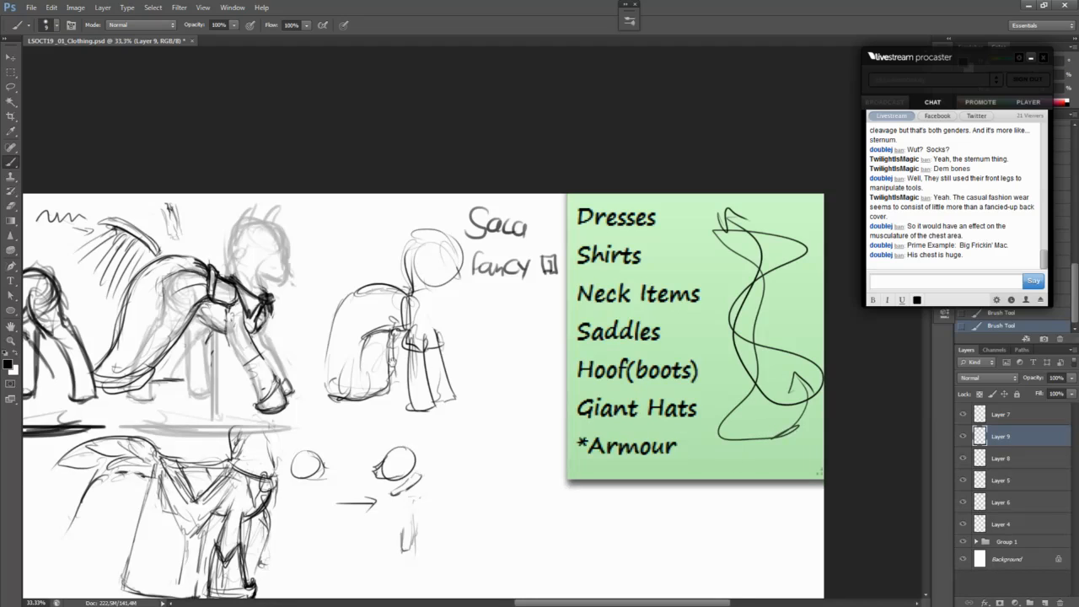
pyautogui.moveTo(387, 337); pyautogui.dragTo(491, 329)
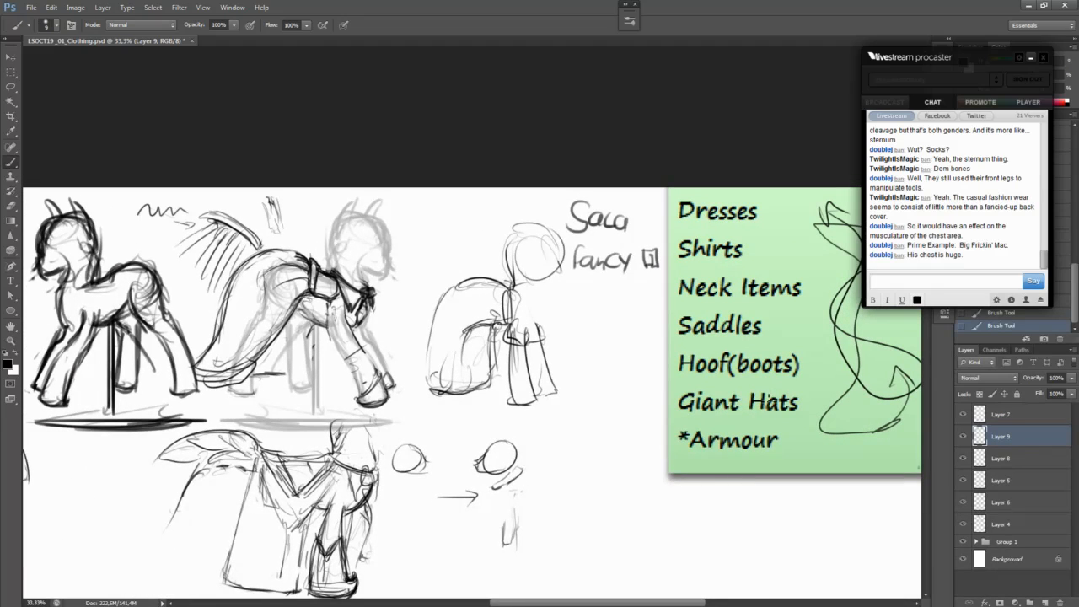
pyautogui.moveTo(711, 385); pyautogui.dragTo(709, 386)
pyautogui.hotkey('ctrl', 'z')
pyautogui.moveTo(742, 300); pyautogui.dragTo(763, 307)
pyautogui.hotkey('ctrl', 'z')
pyautogui.moveTo(761, 264)
pyautogui.mouseDown()
pyautogui.moveTo(767, 320)
pyautogui.moveTo(759, 269)
pyautogui.mouseUp()
pyautogui.hotkey('ctrl', 'z')
# Step: Sketch the sloping edges of a neckerchief with a small rounded knot beside the collared head, beneath the MLP clothing title
pyautogui.moveTo(335, 520)
pyautogui.mouseDown()
pyautogui.moveTo(366, 504)
pyautogui.moveTo(871, 411)
pyautogui.mouseUp()
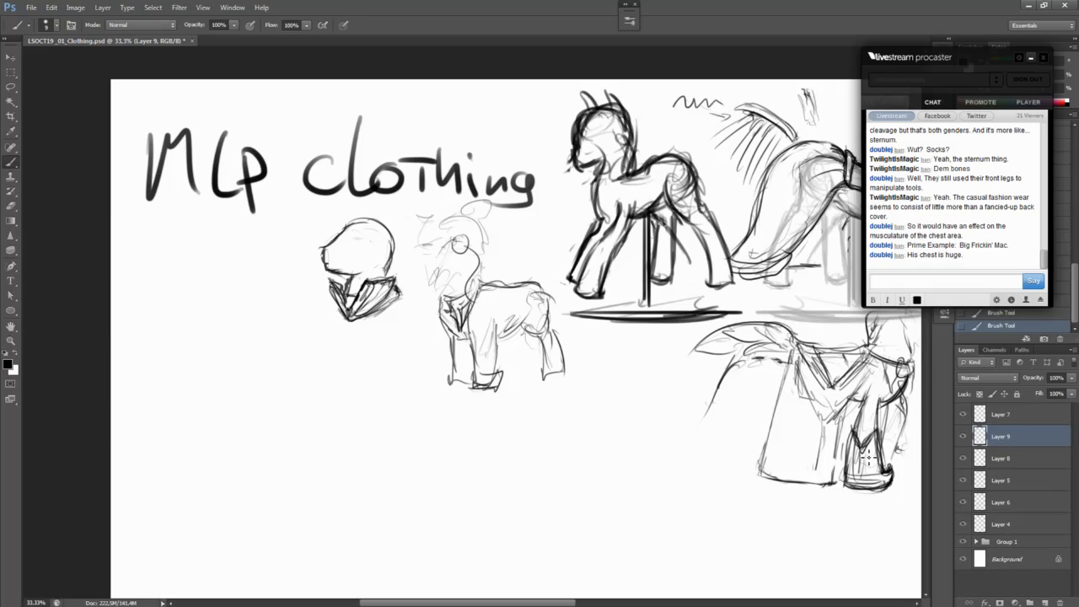
pyautogui.moveTo(225, 305); pyautogui.dragTo(433, 330)
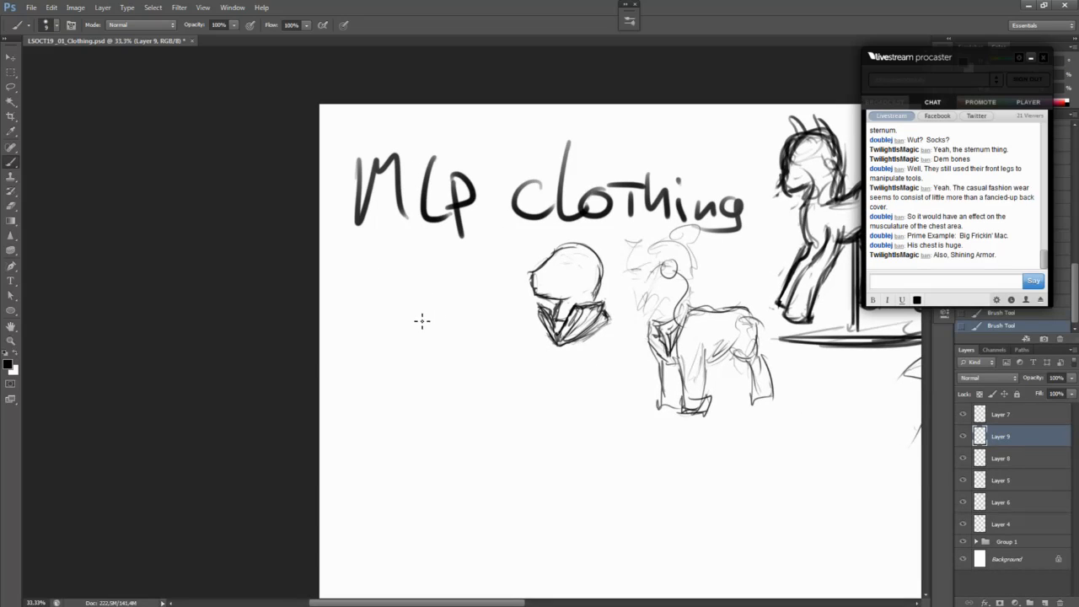
pyautogui.moveTo(410, 295)
pyautogui.mouseDown()
pyautogui.moveTo(458, 308)
pyautogui.moveTo(443, 337)
pyautogui.moveTo(419, 309)
pyautogui.moveTo(452, 344)
pyautogui.moveTo(434, 363)
pyautogui.moveTo(412, 303)
pyautogui.moveTo(419, 348)
pyautogui.moveTo(467, 325)
pyautogui.moveTo(461, 296)
pyautogui.moveTo(432, 347)
pyautogui.mouseUp()
pyautogui.moveTo(397, 292)
pyautogui.mouseDown()
pyautogui.moveTo(446, 302)
pyautogui.moveTo(430, 352)
pyautogui.mouseUp()
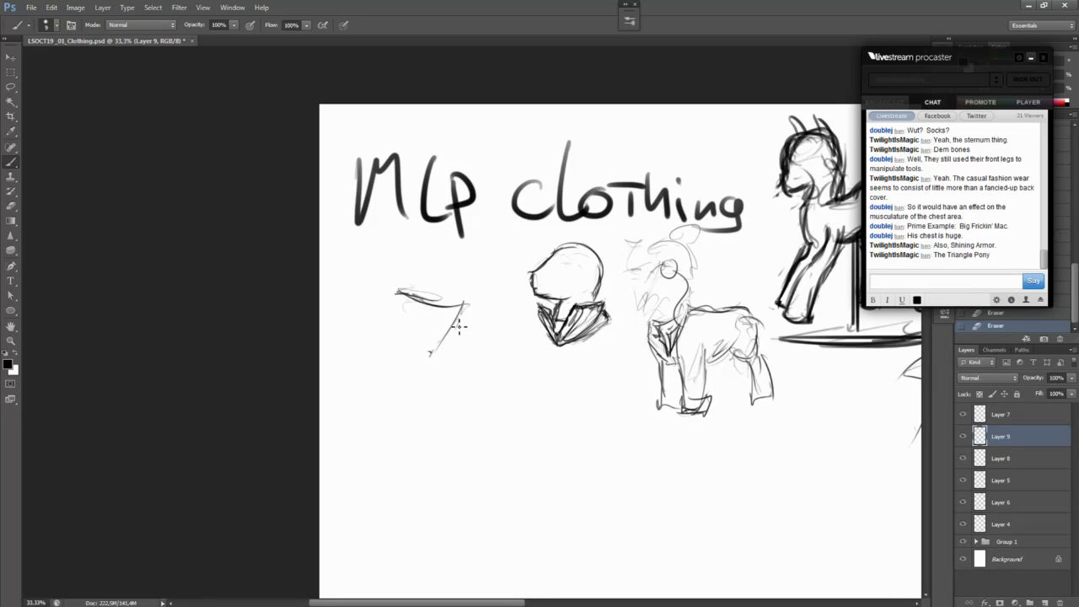
pyautogui.moveTo(399, 290); pyautogui.dragTo(453, 308)
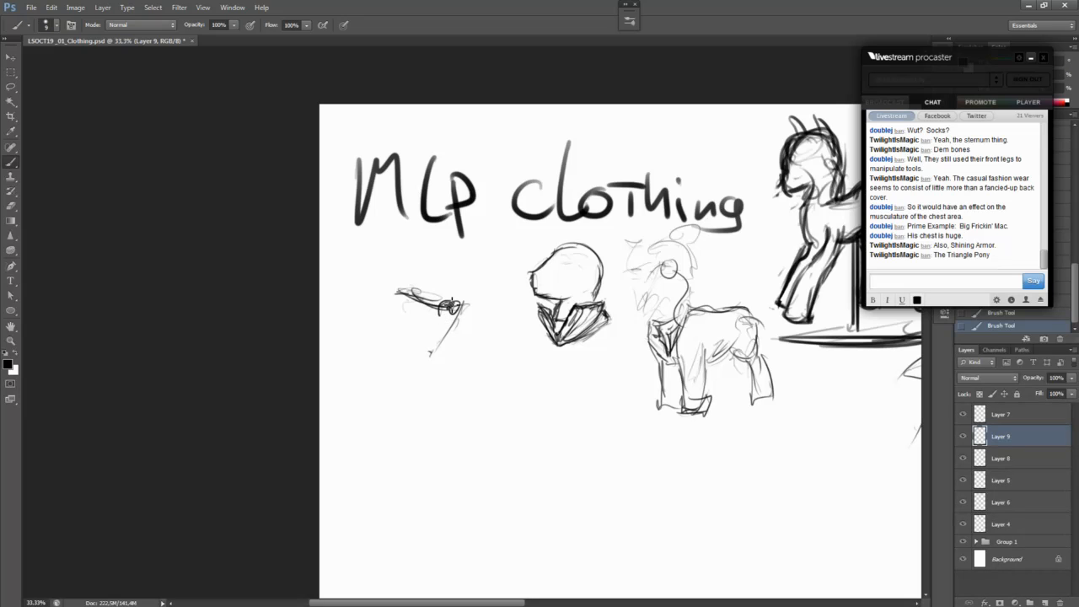
pyautogui.moveTo(462, 304); pyautogui.dragTo(462, 315)
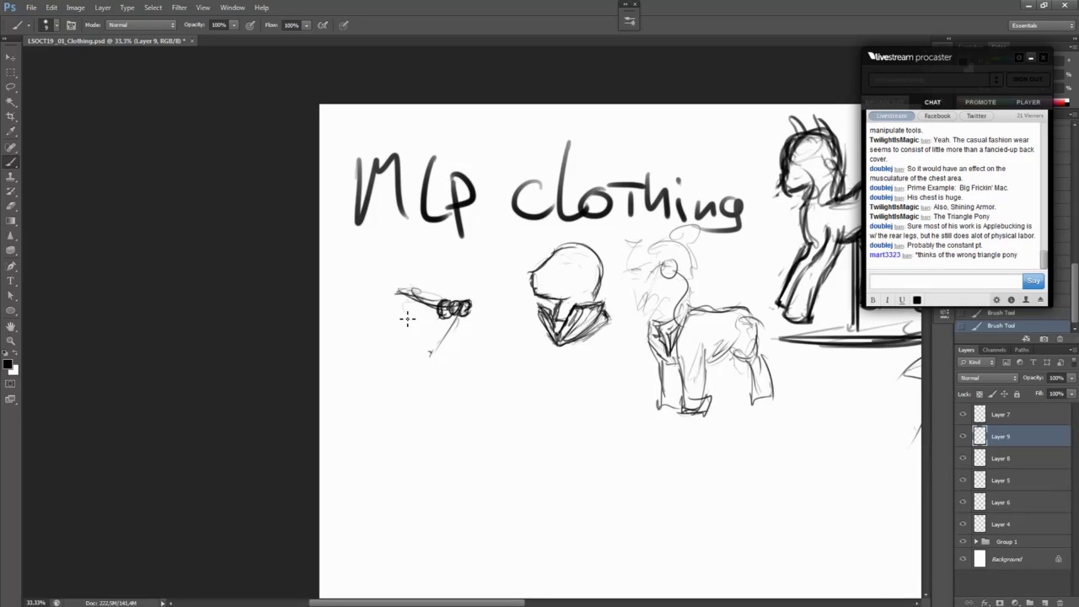
# Step: Move only the knotted neckerchief sketch slightly closer to the collared head, leaving the head in place
pyautogui.moveTo(444, 329); pyautogui.dragTo(479, 323)
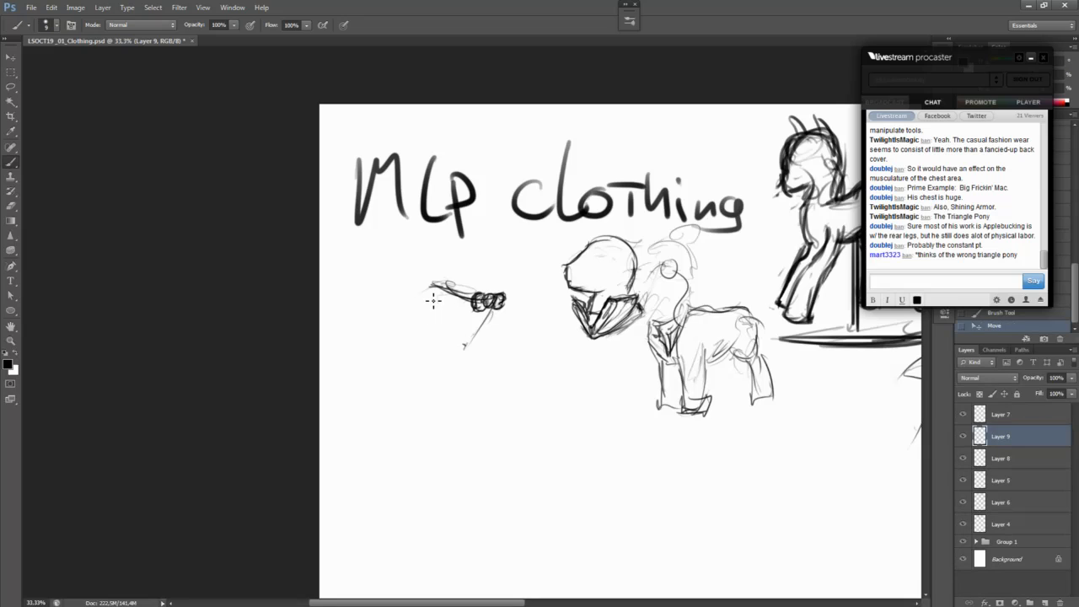
pyautogui.hotkey('ctrl', 'z')
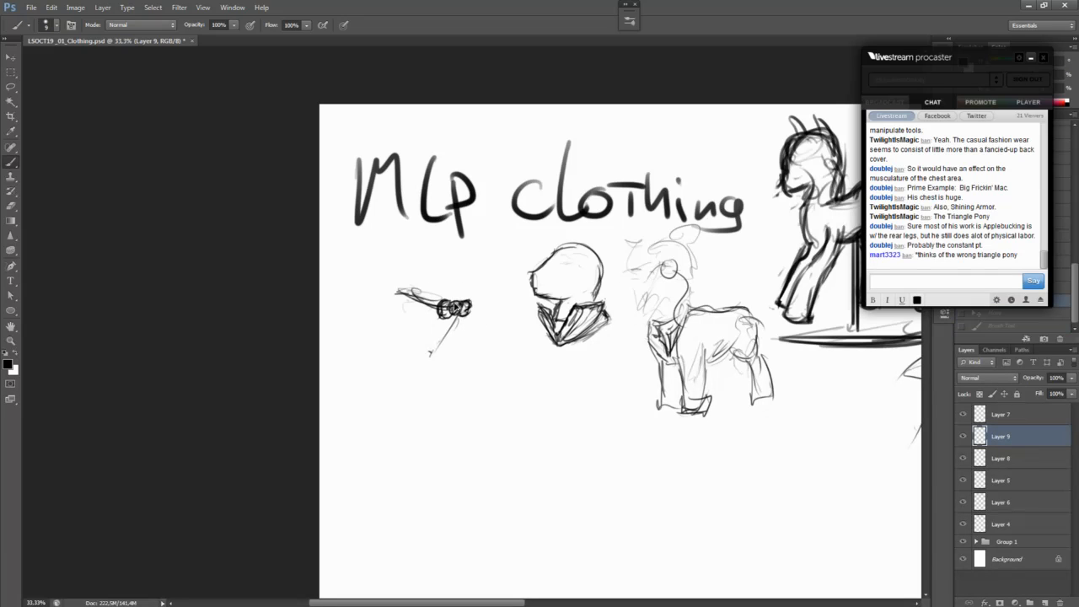
pyautogui.press('m')
pyautogui.moveTo(364, 381); pyautogui.dragTo(485, 268)
pyautogui.moveTo(434, 319)
pyautogui.mouseDown()
pyautogui.moveTo(466, 305)
pyautogui.moveTo(459, 319)
pyautogui.moveTo(466, 305)
pyautogui.mouseUp()
pyautogui.hotkey('ctrl', 'd')
pyautogui.press('b')
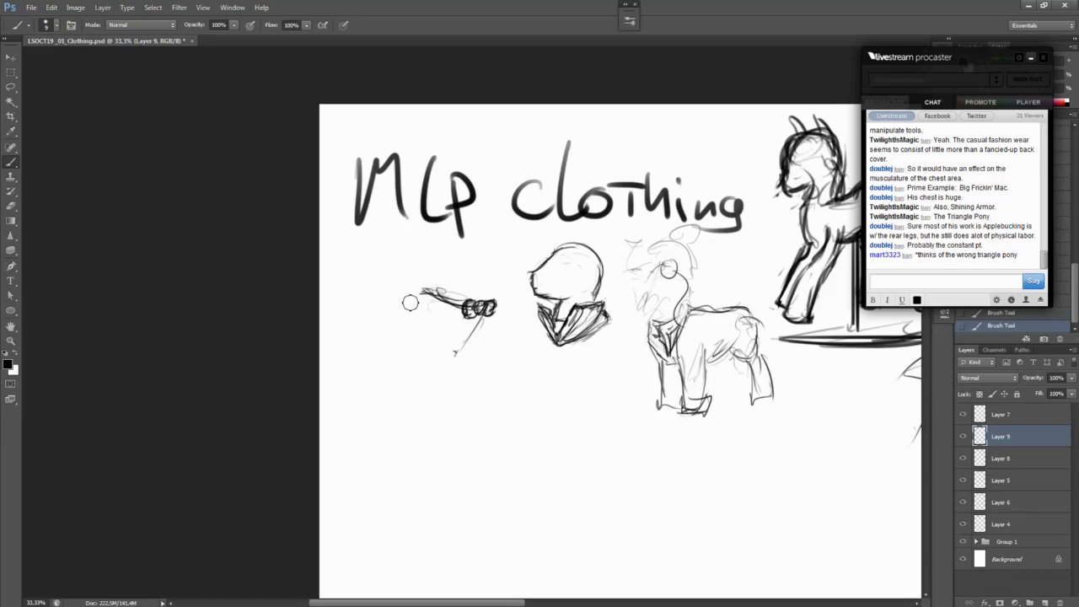
# Step: Erase the rough lines along the neckerchief's upper edge and sketch the pony's chest and front legs beneath it
pyautogui.moveTo(451, 283)
pyautogui.mouseDown()
pyautogui.moveTo(477, 295)
pyautogui.moveTo(478, 320)
pyautogui.mouseUp()
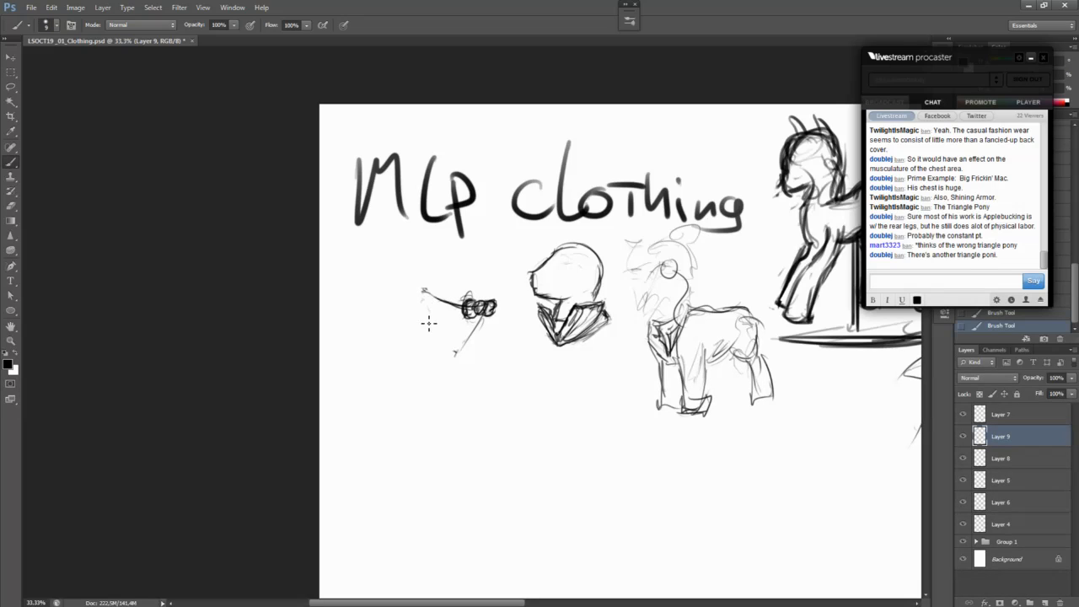
pyautogui.moveTo(421, 336); pyautogui.dragTo(453, 356)
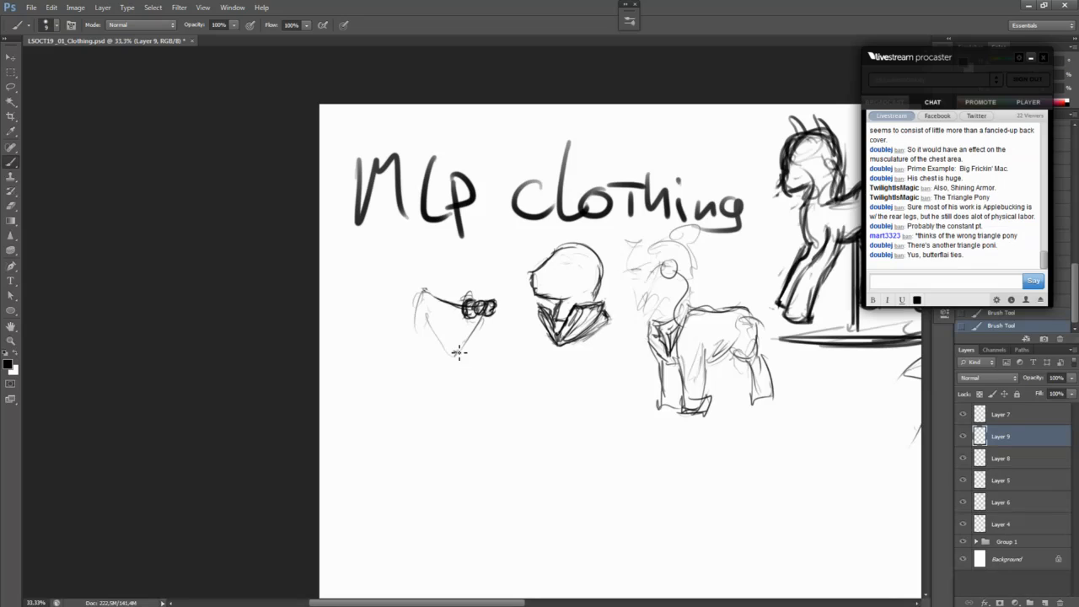
pyautogui.moveTo(413, 318)
pyautogui.mouseDown()
pyautogui.moveTo(411, 374)
pyautogui.moveTo(459, 368)
pyautogui.moveTo(448, 391)
pyautogui.moveTo(455, 421)
pyautogui.moveTo(441, 362)
pyautogui.moveTo(424, 368)
pyautogui.moveTo(435, 391)
pyautogui.moveTo(425, 437)
pyautogui.moveTo(443, 357)
pyautogui.moveTo(430, 438)
pyautogui.moveTo(444, 378)
pyautogui.moveTo(452, 418)
pyautogui.moveTo(476, 354)
pyautogui.moveTo(487, 427)
pyautogui.mouseUp()
pyautogui.moveTo(408, 435); pyautogui.dragTo(453, 438)
pyautogui.moveTo(464, 430); pyautogui.dragTo(485, 423)
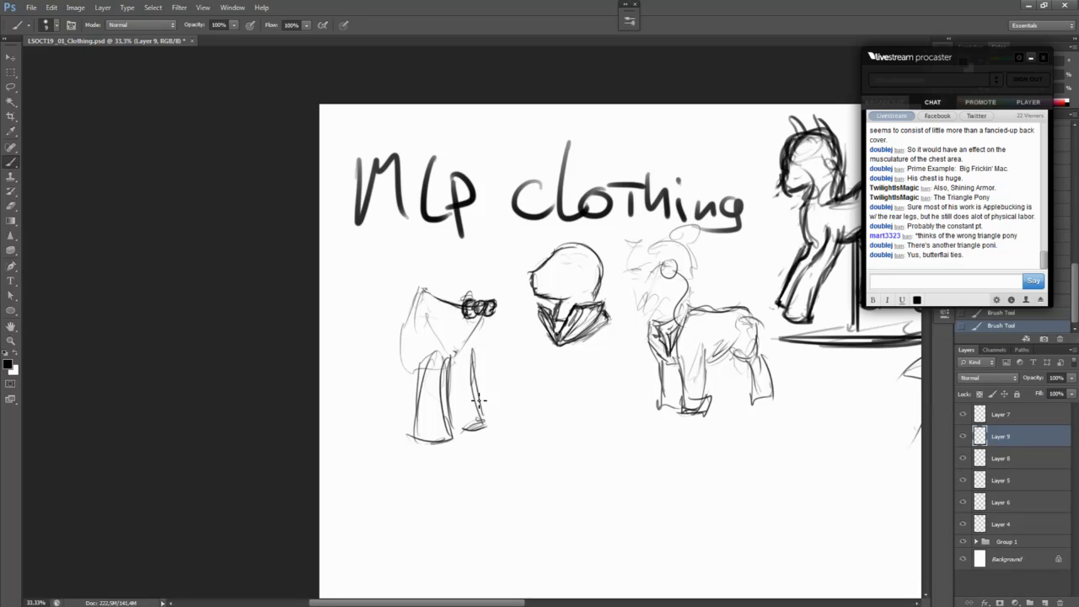
# Step: Darken the neckerchief's sloping edges and draw its hem across the pony's chest above the front legs
pyautogui.moveTo(480, 327)
pyautogui.mouseDown()
pyautogui.moveTo(475, 349)
pyautogui.moveTo(454, 359)
pyautogui.moveTo(413, 324)
pyautogui.moveTo(450, 359)
pyautogui.moveTo(474, 326)
pyautogui.mouseUp()
pyautogui.moveTo(448, 361)
pyautogui.mouseDown()
pyautogui.moveTo(489, 322)
pyautogui.moveTo(460, 354)
pyautogui.mouseUp()
pyautogui.moveTo(484, 318); pyautogui.dragTo(449, 357)
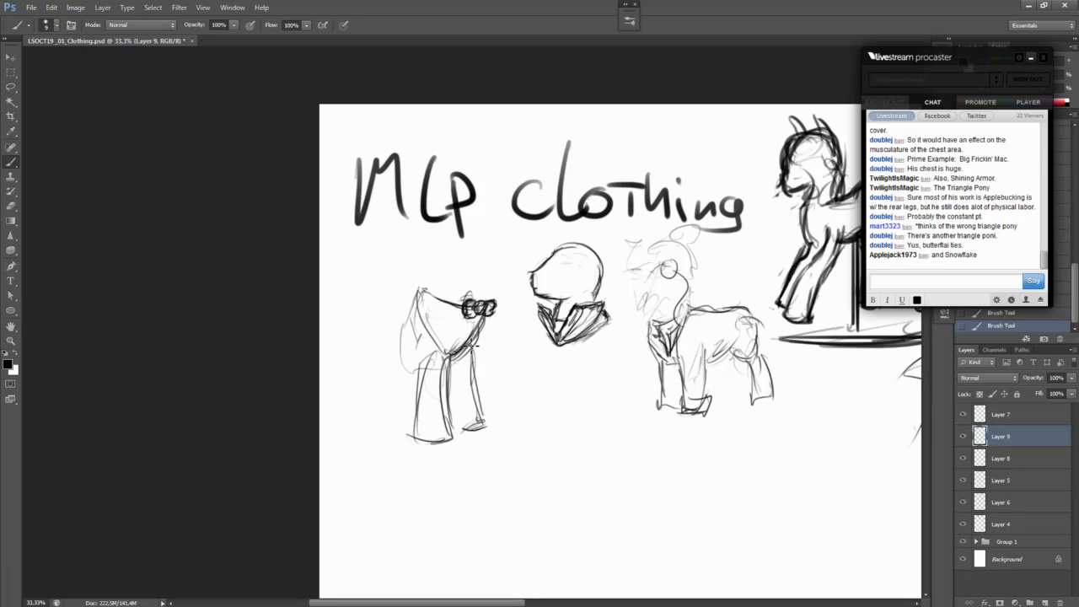
pyautogui.moveTo(415, 301)
pyautogui.mouseDown()
pyautogui.moveTo(420, 352)
pyautogui.moveTo(452, 357)
pyautogui.mouseUp()
pyautogui.moveTo(428, 333); pyautogui.dragTo(467, 358)
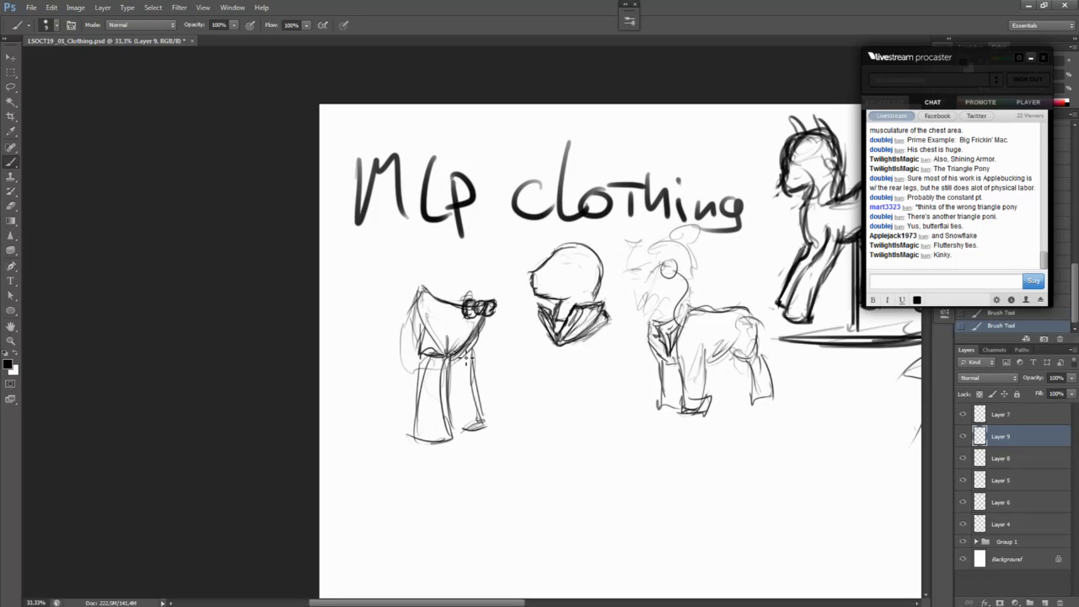
# Step: Sketch the back, rump and hind legs behind the neckerchief, then nudge the layer's drawings slightly upward
pyautogui.moveTo(423, 303)
pyautogui.mouseDown()
pyautogui.moveTo(432, 286)
pyautogui.moveTo(411, 290)
pyautogui.mouseUp()
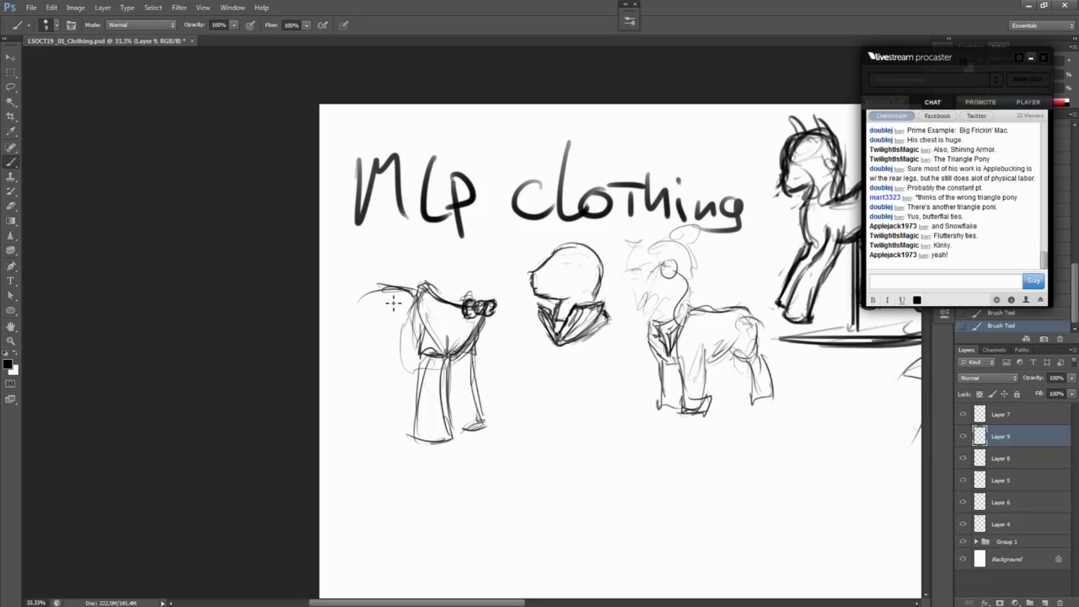
pyautogui.moveTo(352, 327); pyautogui.dragTo(386, 356)
pyautogui.moveTo(364, 295); pyautogui.dragTo(421, 302)
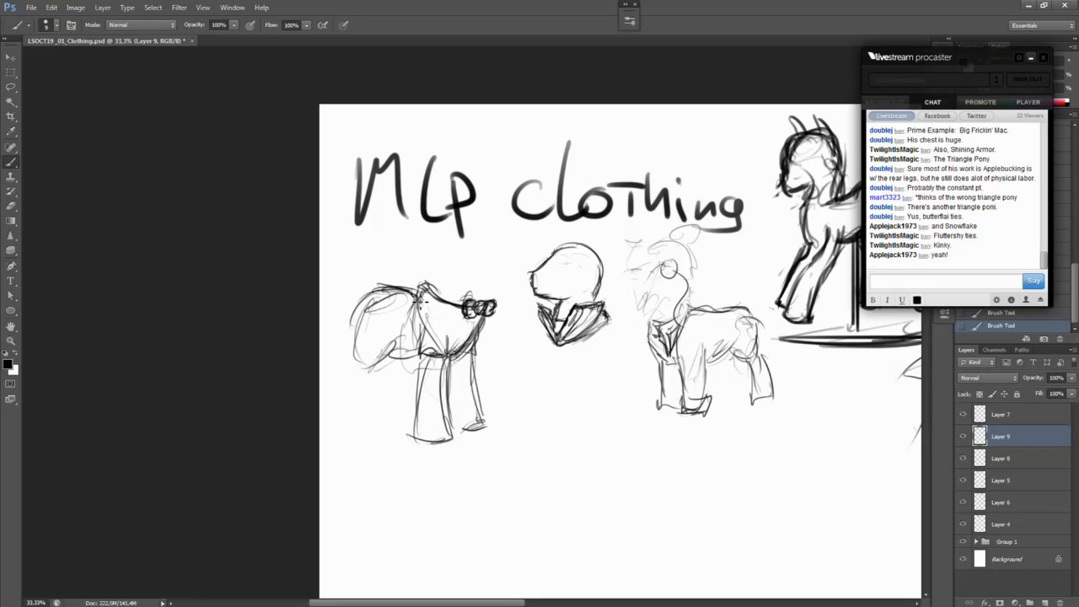
pyautogui.moveTo(364, 361)
pyautogui.mouseDown()
pyautogui.moveTo(388, 373)
pyautogui.moveTo(345, 439)
pyautogui.mouseUp()
pyautogui.moveTo(390, 375)
pyautogui.mouseDown()
pyautogui.moveTo(382, 429)
pyautogui.moveTo(349, 433)
pyautogui.mouseUp()
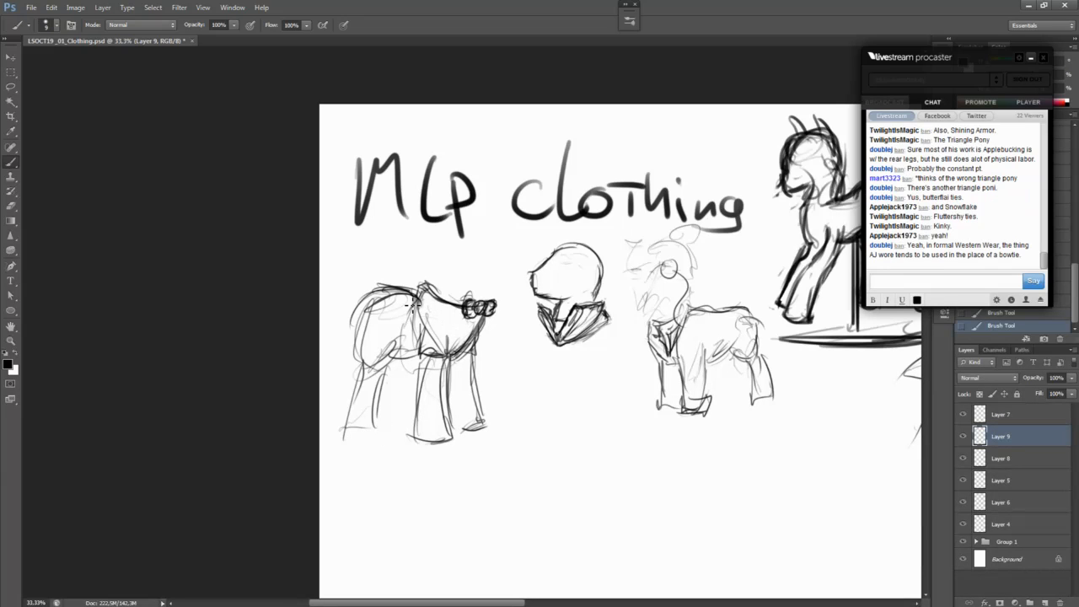
pyautogui.moveTo(422, 364); pyautogui.dragTo(420, 359)
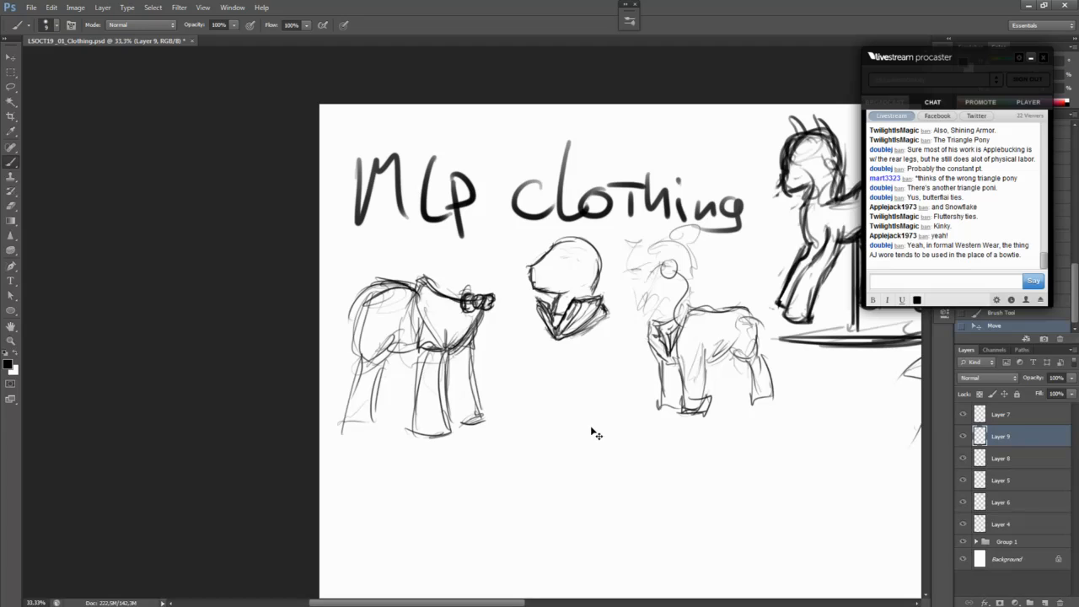
# Step: Create Layer 10 and sketch a half-moon shaped cloth with a straight upper edge below the collared head
pyautogui.hotkey('ctrl', 'shift', 'n')
pyautogui.press('Return')
pyautogui.moveTo(586, 475); pyautogui.dragTo(493, 429)
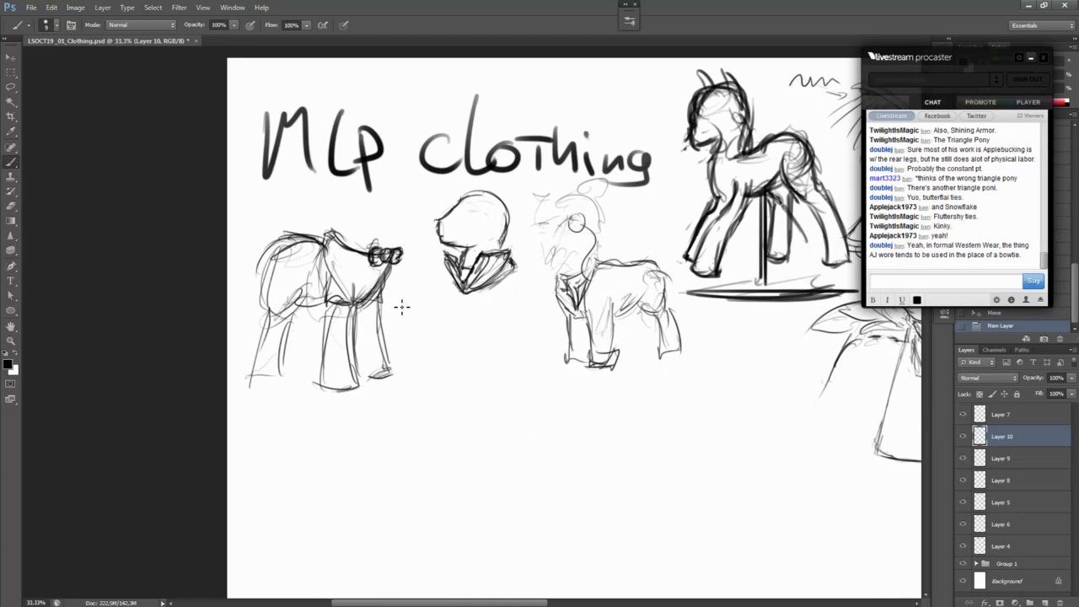
pyautogui.moveTo(435, 364); pyautogui.dragTo(517, 365)
pyautogui.hotkey('ctrl', 'z')
pyautogui.moveTo(436, 363); pyautogui.dragTo(526, 371)
pyautogui.moveTo(443, 367)
pyautogui.mouseDown()
pyautogui.moveTo(486, 399)
pyautogui.moveTo(525, 369)
pyautogui.mouseUp()
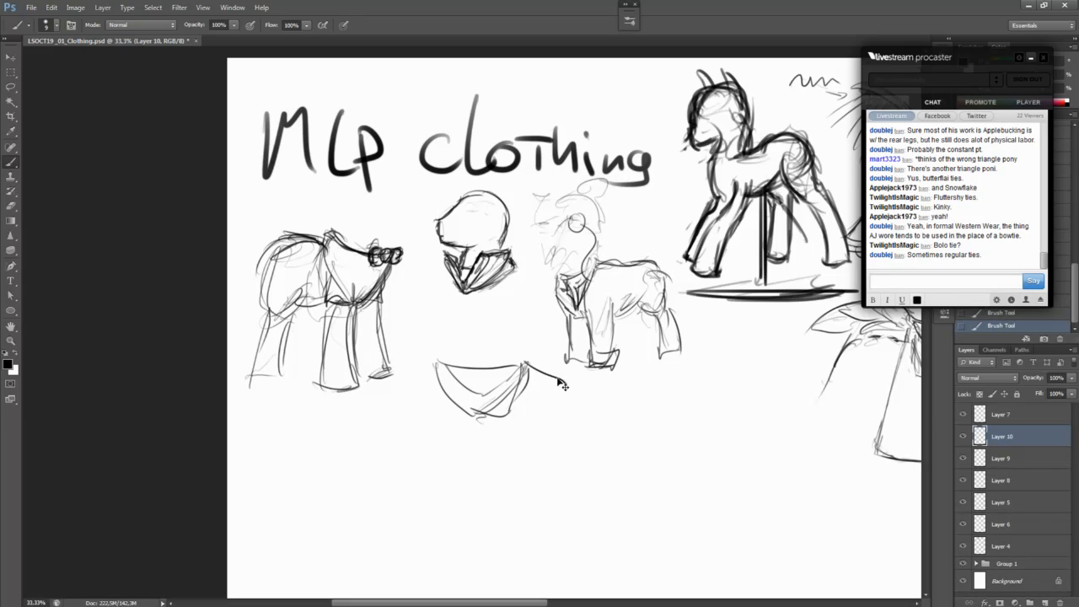
# Step: Undo the lines trailing from the cloth's corner, darken its folded side and trim its lower edge with the eraser
pyautogui.hotkey('ctrl', 'z')
pyautogui.moveTo(525, 362); pyautogui.dragTo(574, 388)
pyautogui.hotkey('ctrl', 'z')
pyautogui.moveTo(491, 401); pyautogui.dragTo(516, 397)
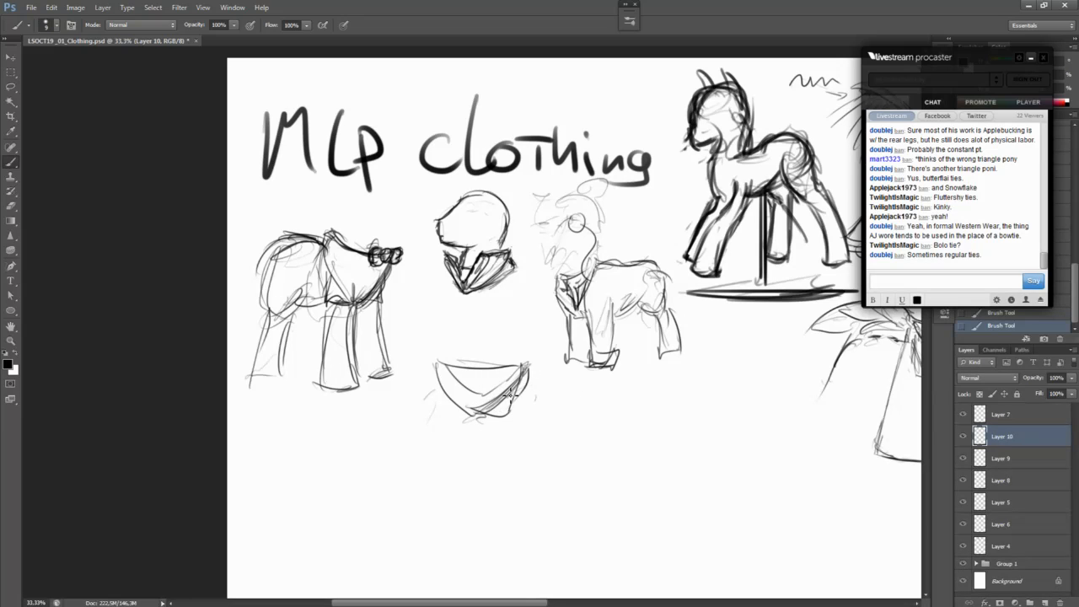
pyautogui.moveTo(531, 404); pyautogui.dragTo(471, 447)
# Step: Add Layer 11 and Layer 12, and move Layer 12 above Layer 7
pyautogui.moveTo(677, 497); pyautogui.dragTo(444, 531)
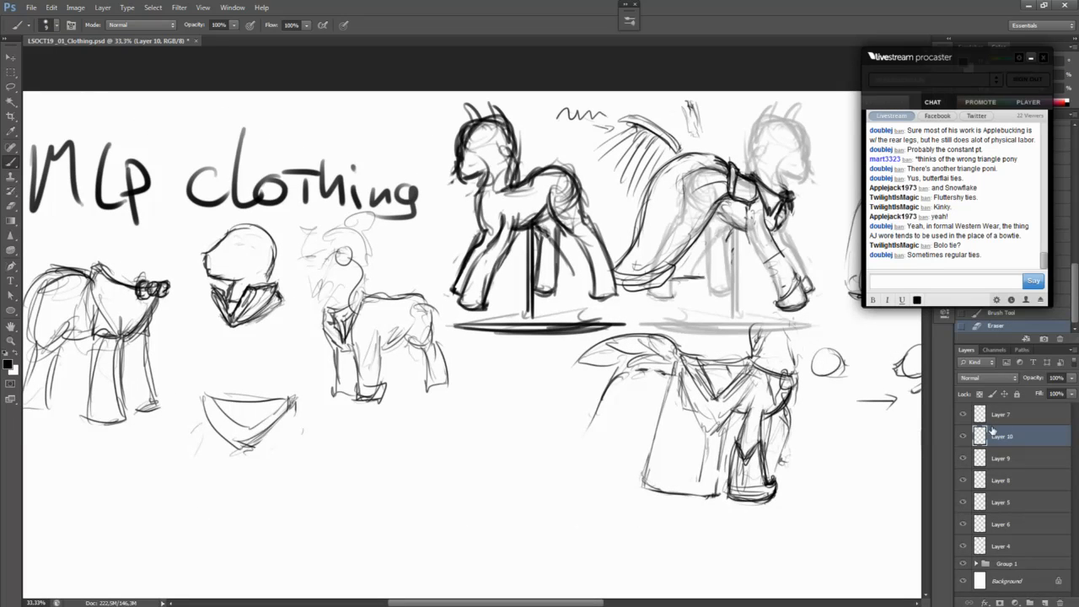
pyautogui.hotkey('ctrl', 'shift', 'n')
pyautogui.press('Return')
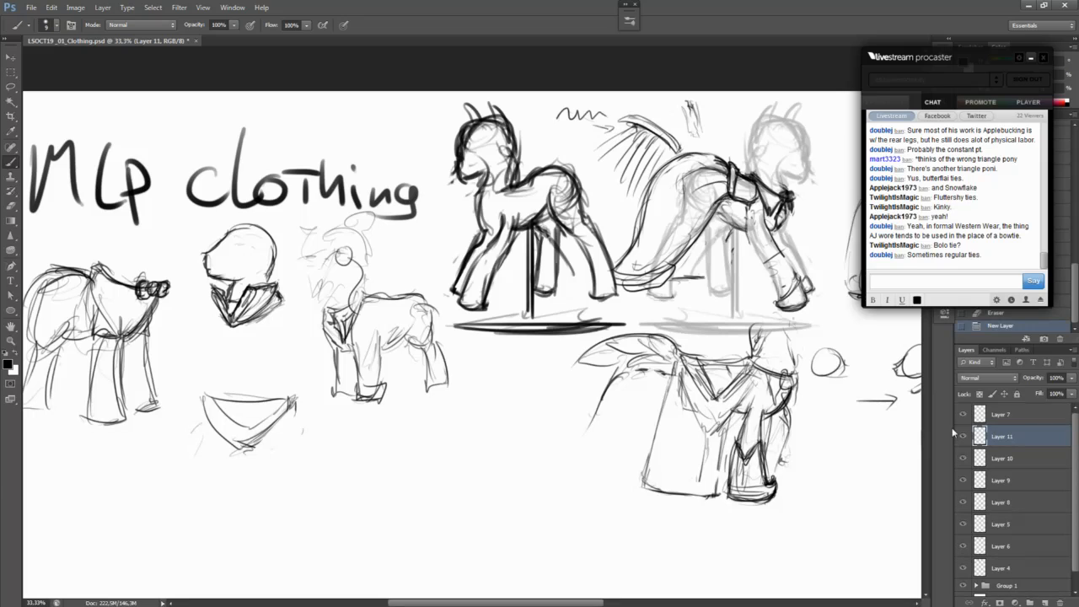
pyautogui.hotkey('ctrl', 'shift', 'n')
pyautogui.press('Return')
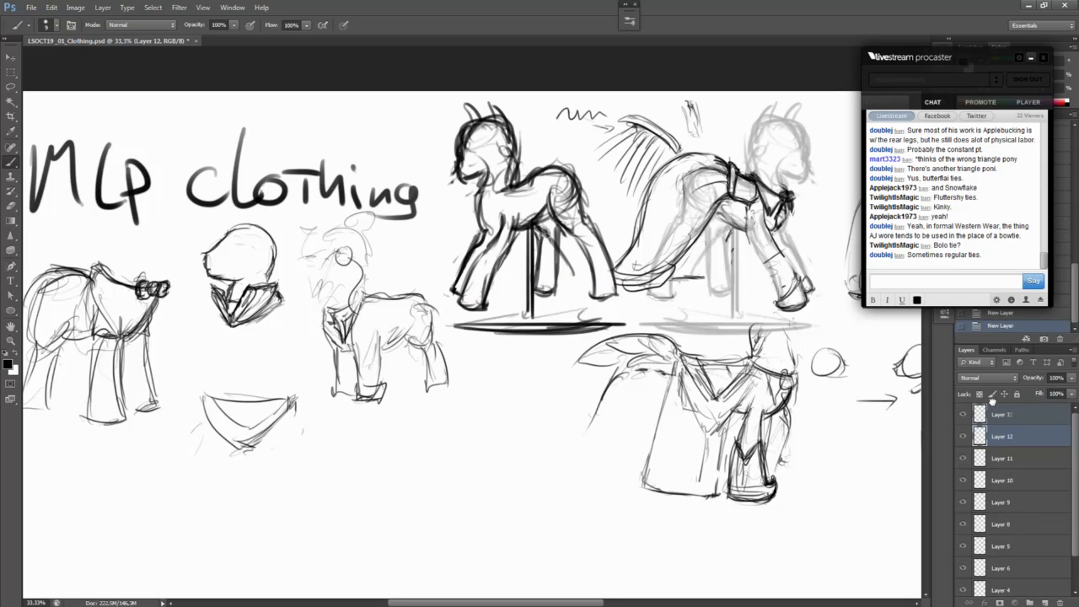
pyautogui.moveTo(992, 402); pyautogui.dragTo(991, 411)
# Step: Sketch a large pony head around a round construction circle on Layer 12, in the empty area below the saddle outfit
pyautogui.moveTo(746, 508); pyautogui.dragTo(563, 332)
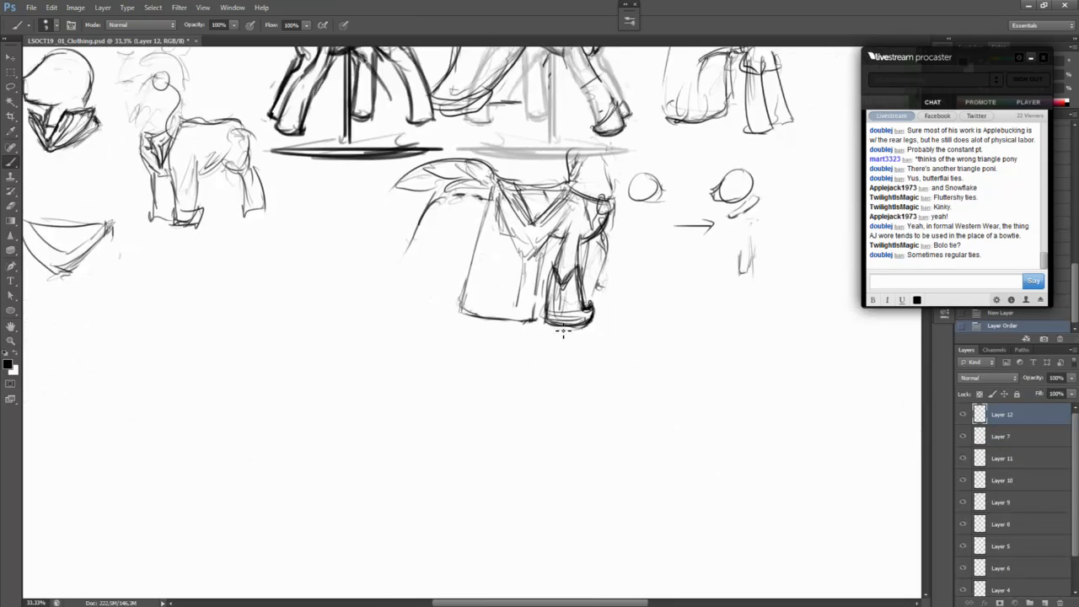
pyautogui.hotkey('ctrl', '+')
pyautogui.moveTo(349, 353); pyautogui.dragTo(728, 446)
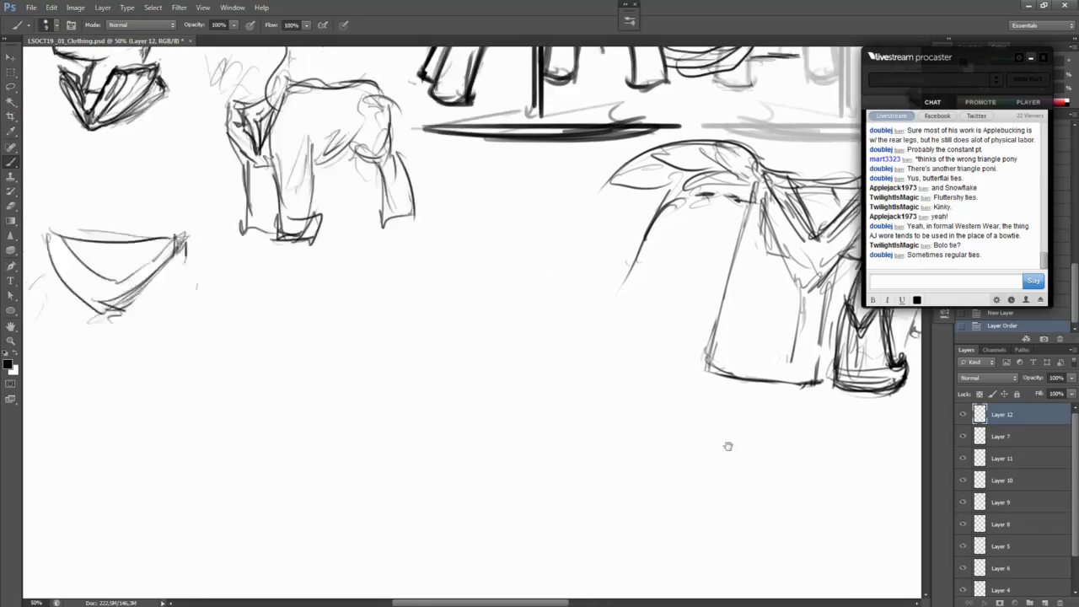
pyautogui.moveTo(506, 387); pyautogui.dragTo(500, 324)
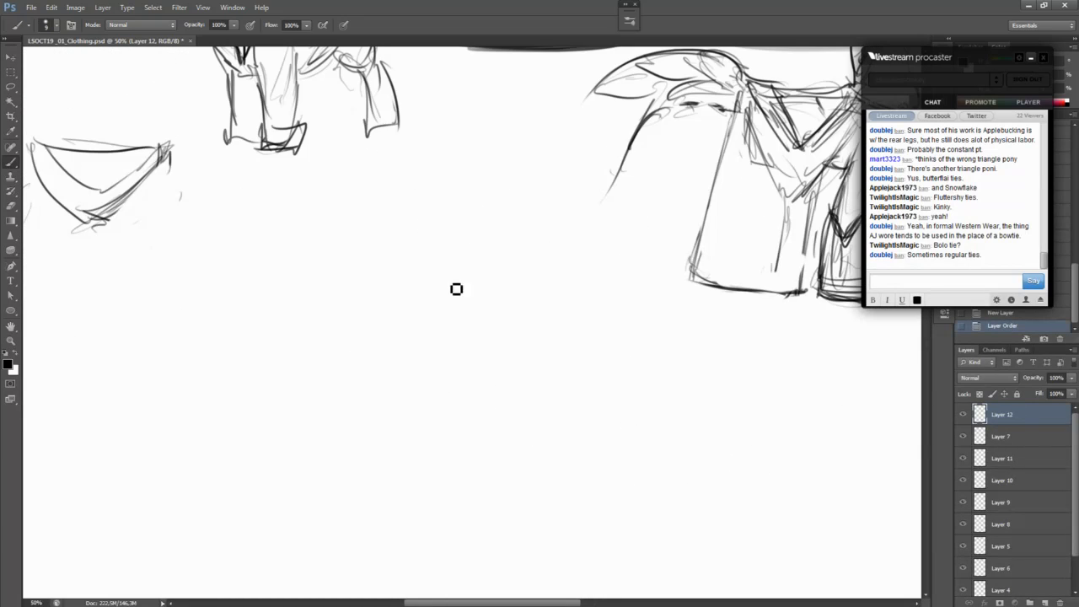
pyautogui.moveTo(418, 330); pyautogui.dragTo(484, 243)
pyautogui.hotkey('ctrl', 'z')
pyautogui.moveTo(402, 415); pyautogui.dragTo(475, 297)
pyautogui.moveTo(426, 343)
pyautogui.mouseDown()
pyautogui.moveTo(506, 299)
pyautogui.moveTo(526, 307)
pyautogui.moveTo(520, 298)
pyautogui.moveTo(537, 311)
pyautogui.moveTo(551, 385)
pyautogui.moveTo(547, 322)
pyautogui.moveTo(565, 442)
pyautogui.mouseUp()
# Step: Add the muzzle and front neck lines to the large head and try a long collar line behind the neck
pyautogui.moveTo(523, 442)
pyautogui.mouseDown()
pyautogui.moveTo(573, 326)
pyautogui.moveTo(602, 299)
pyautogui.moveTo(600, 329)
pyautogui.moveTo(564, 330)
pyautogui.moveTo(576, 332)
pyautogui.moveTo(538, 312)
pyautogui.moveTo(498, 349)
pyautogui.moveTo(526, 313)
pyautogui.moveTo(527, 364)
pyautogui.mouseUp()
pyautogui.moveTo(524, 295); pyautogui.dragTo(529, 379)
pyautogui.moveTo(462, 275); pyautogui.dragTo(432, 329)
pyautogui.moveTo(467, 337)
pyautogui.mouseDown()
pyautogui.moveTo(481, 313)
pyautogui.moveTo(475, 341)
pyautogui.moveTo(453, 295)
pyautogui.moveTo(443, 313)
pyautogui.moveTo(463, 301)
pyautogui.moveTo(491, 352)
pyautogui.mouseUp()
pyautogui.moveTo(525, 385)
pyautogui.mouseDown()
pyautogui.moveTo(433, 203)
pyautogui.moveTo(421, 213)
pyautogui.moveTo(431, 255)
pyautogui.moveTo(421, 216)
pyautogui.mouseUp()
pyautogui.hotkey('ctrl', 'z')
# Step: Draw tall pointed feathers rising behind the large head's neck, undoing the strokes that miss the shape
pyautogui.moveTo(427, 241)
pyautogui.mouseDown()
pyautogui.moveTo(447, 224)
pyautogui.moveTo(475, 267)
pyautogui.moveTo(455, 250)
pyautogui.moveTo(441, 259)
pyautogui.moveTo(434, 199)
pyautogui.mouseUp()
pyautogui.moveTo(435, 200); pyautogui.dragTo(463, 255)
pyautogui.moveTo(417, 336)
pyautogui.mouseDown()
pyautogui.moveTo(370, 169)
pyautogui.moveTo(443, 141)
pyautogui.moveTo(446, 179)
pyautogui.mouseUp()
pyautogui.hotkey('ctrl', 'z')
pyautogui.hotkey('ctrl', 'z')
pyautogui.moveTo(413, 140)
pyautogui.mouseDown()
pyautogui.moveTo(455, 193)
pyautogui.moveTo(469, 239)
pyautogui.mouseUp()
pyautogui.hotkey('ctrl', 'z')
pyautogui.moveTo(411, 163)
pyautogui.mouseDown()
pyautogui.moveTo(467, 237)
pyautogui.moveTo(465, 262)
pyautogui.moveTo(394, 155)
pyautogui.moveTo(382, 93)
pyautogui.mouseUp()
pyautogui.moveTo(385, 125)
pyautogui.mouseDown()
pyautogui.moveTo(396, 102)
pyautogui.moveTo(398, 177)
pyautogui.mouseUp()
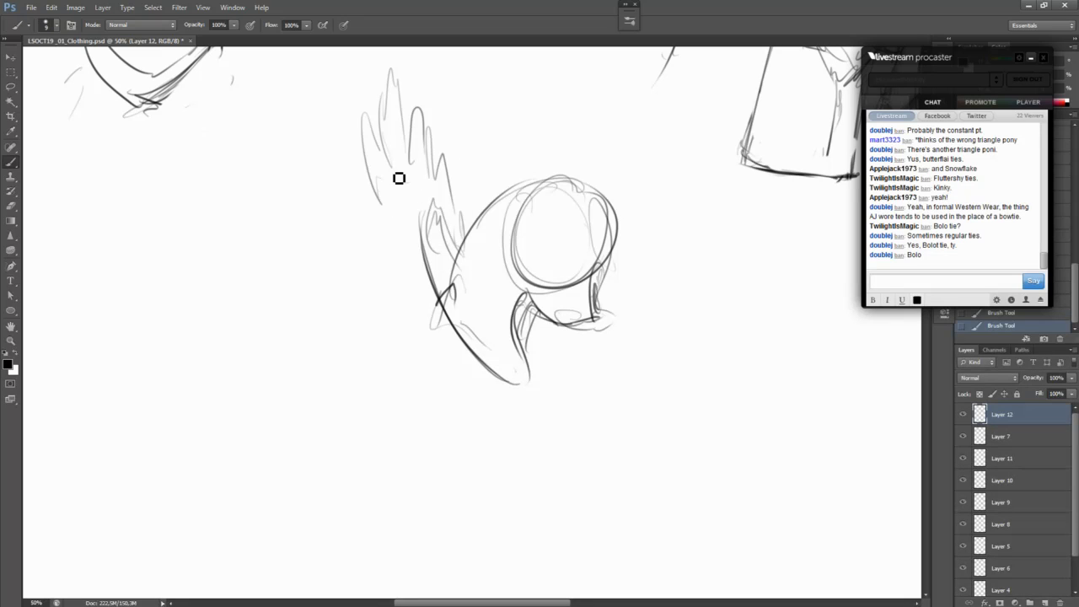
# Step: Continue the feather collar down around the neck to a point at the front and reinforce the tallest feathers
pyautogui.moveTo(381, 236); pyautogui.dragTo(390, 221)
pyautogui.moveTo(398, 336)
pyautogui.mouseDown()
pyautogui.moveTo(372, 243)
pyautogui.moveTo(424, 332)
pyautogui.moveTo(413, 337)
pyautogui.moveTo(398, 309)
pyautogui.moveTo(474, 394)
pyautogui.moveTo(427, 389)
pyautogui.moveTo(518, 427)
pyautogui.moveTo(557, 400)
pyautogui.moveTo(523, 397)
pyautogui.moveTo(540, 397)
pyautogui.moveTo(548, 382)
pyautogui.moveTo(524, 398)
pyautogui.mouseUp()
pyautogui.moveTo(521, 384); pyautogui.dragTo(509, 419)
pyautogui.moveTo(509, 419); pyautogui.dragTo(489, 402)
pyautogui.moveTo(386, 68)
pyautogui.mouseDown()
pyautogui.moveTo(381, 132)
pyautogui.moveTo(409, 148)
pyautogui.mouseUp()
pyautogui.moveTo(395, 52)
pyautogui.mouseDown()
pyautogui.moveTo(415, 156)
pyautogui.moveTo(427, 115)
pyautogui.moveTo(438, 153)
pyautogui.mouseUp()
pyautogui.moveTo(544, 255)
pyautogui.mouseDown()
pyautogui.moveTo(532, 276)
pyautogui.moveTo(552, 403)
pyautogui.mouseUp()
pyautogui.moveTo(760, 322); pyautogui.dragTo(736, 460)
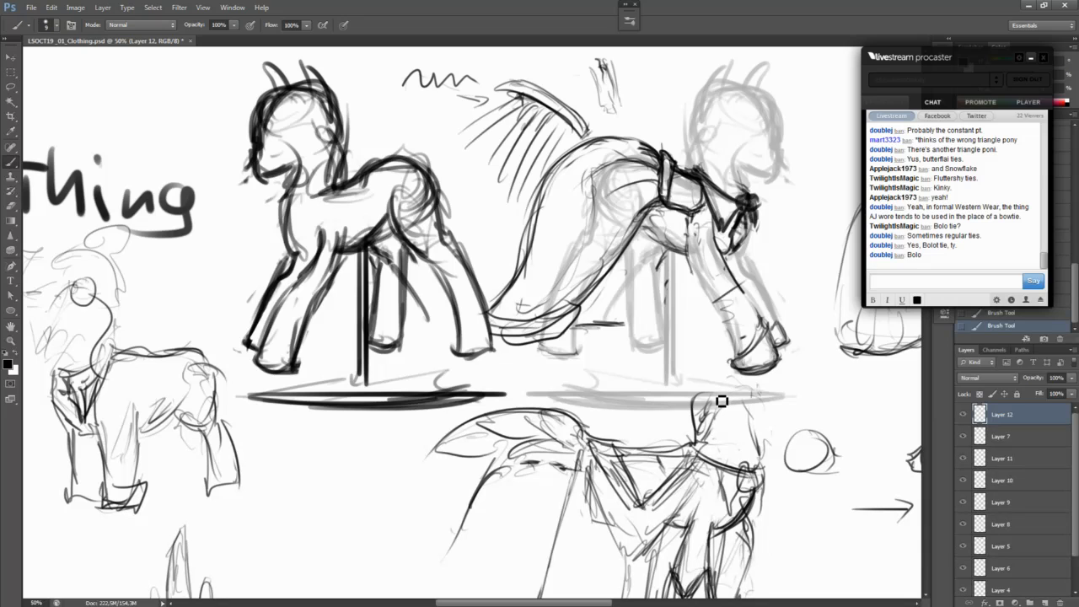
pyautogui.moveTo(717, 406); pyautogui.dragTo(498, 358)
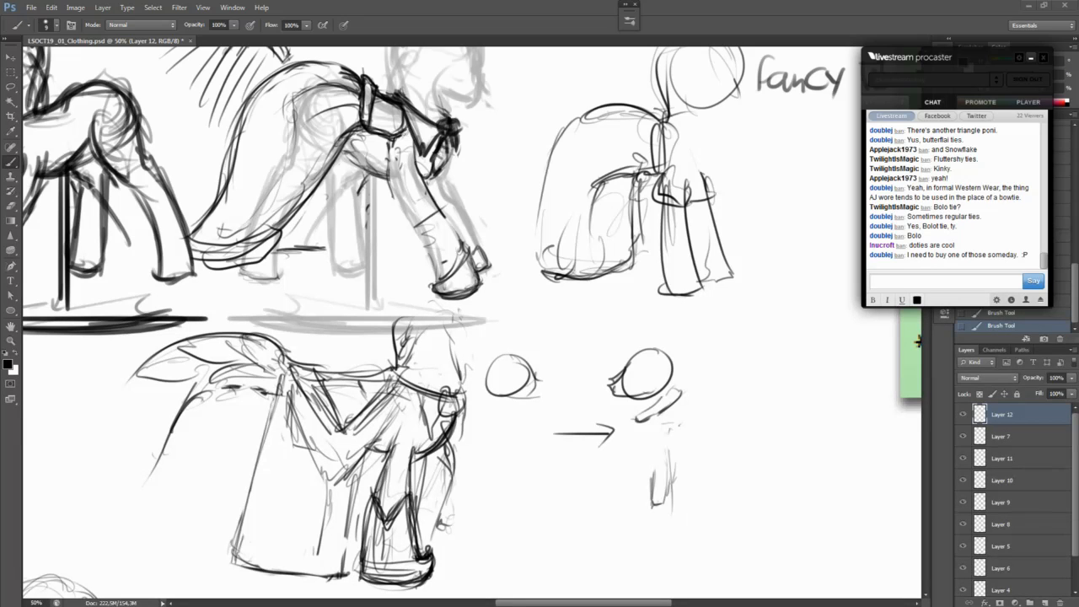
pyautogui.moveTo(297, 427); pyautogui.dragTo(750, 366)
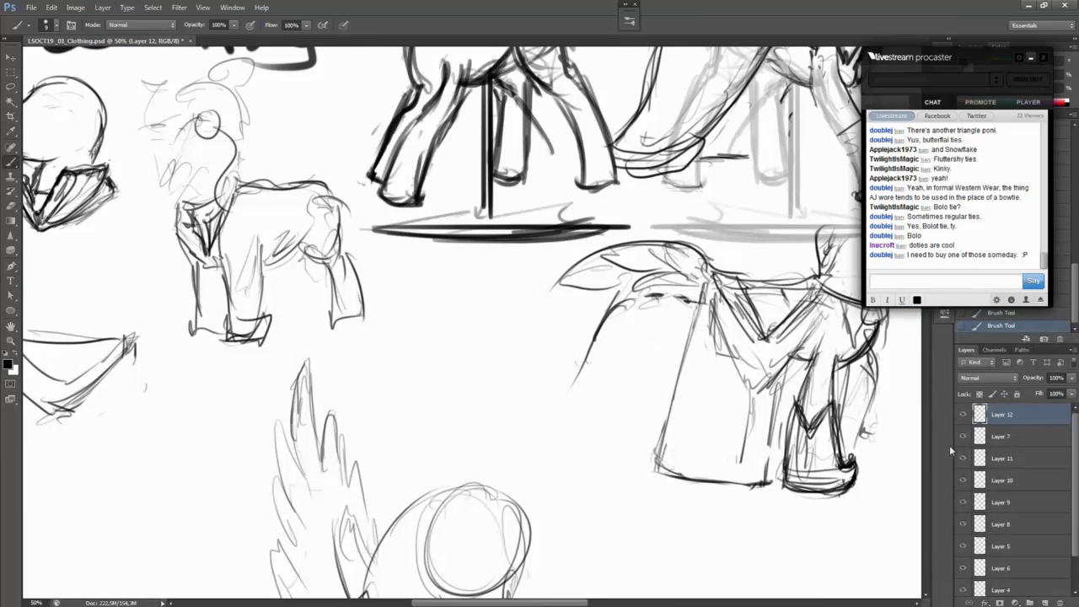
# Step: Duplicate the feather-collared head, place the copy beside the original and erase the copy's tall upper feathers
pyautogui.moveTo(572, 390)
pyautogui.mouseDown()
pyautogui.moveTo(542, 330)
pyautogui.moveTo(517, 162)
pyautogui.mouseUp()
pyautogui.moveTo(519, 407)
pyautogui.mouseDown()
pyautogui.moveTo(391, 405)
pyautogui.moveTo(639, 398)
pyautogui.mouseUp()
pyautogui.moveTo(454, 205)
pyautogui.mouseDown()
pyautogui.moveTo(400, 210)
pyautogui.moveTo(393, 313)
pyautogui.moveTo(404, 402)
pyautogui.moveTo(417, 239)
pyautogui.moveTo(379, 270)
pyautogui.moveTo(472, 205)
pyautogui.moveTo(485, 279)
pyautogui.moveTo(404, 321)
pyautogui.mouseUp()
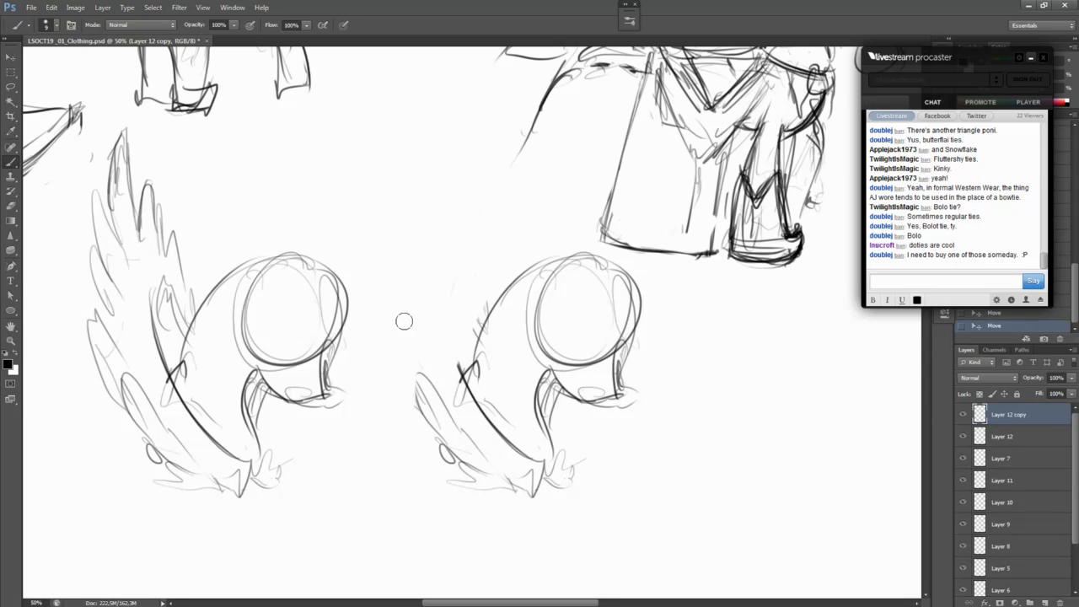
# Step: Draw a stiff pointed collar flap behind the copied head's neck and erase most of the remaining lower feathers
pyautogui.moveTo(451, 374); pyautogui.dragTo(500, 456)
pyautogui.moveTo(479, 413)
pyautogui.mouseDown()
pyautogui.moveTo(441, 344)
pyautogui.moveTo(405, 337)
pyautogui.moveTo(506, 303)
pyautogui.moveTo(421, 309)
pyautogui.mouseUp()
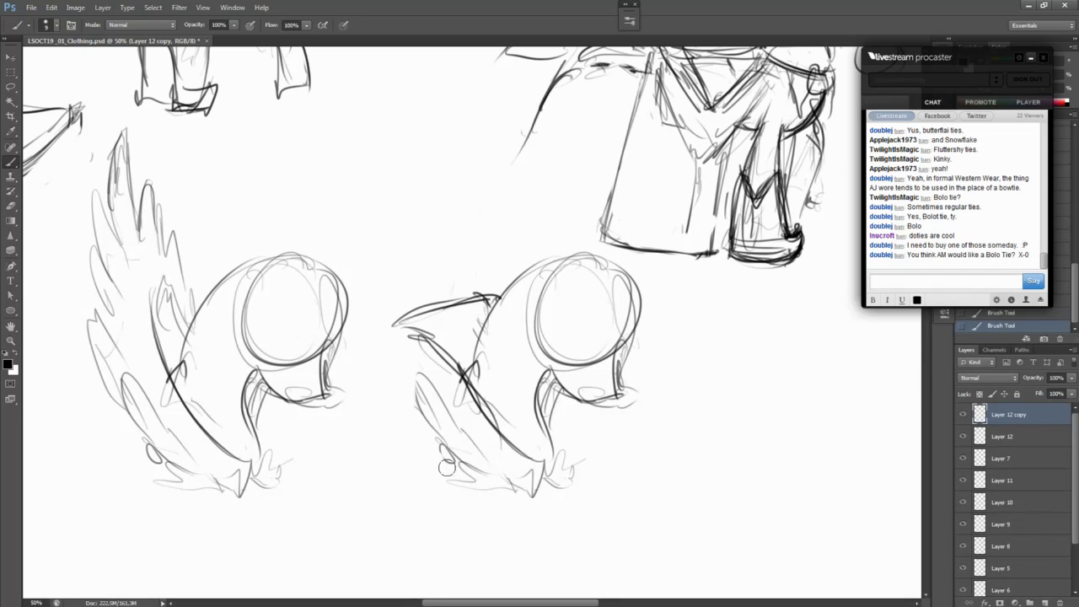
pyautogui.moveTo(446, 468); pyautogui.dragTo(458, 456)
pyautogui.moveTo(416, 426)
pyautogui.mouseDown()
pyautogui.moveTo(458, 443)
pyautogui.moveTo(510, 503)
pyautogui.mouseUp()
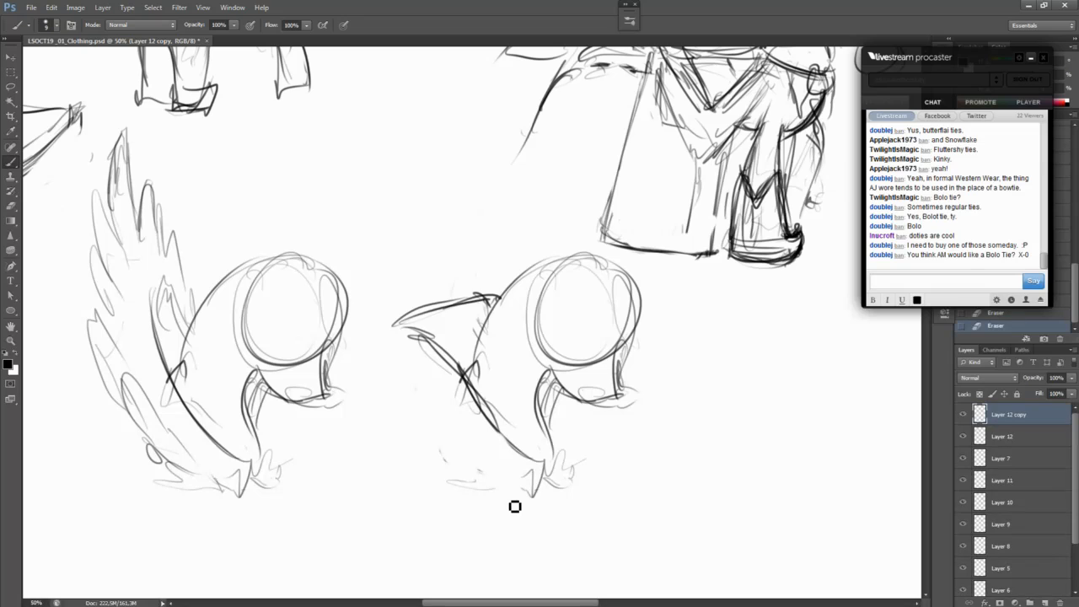
# Step: Add the folded lower edge beneath the copied head's collar and darken both edges of its pointed flap
pyautogui.moveTo(459, 369)
pyautogui.mouseDown()
pyautogui.moveTo(535, 464)
pyautogui.moveTo(460, 420)
pyautogui.mouseUp()
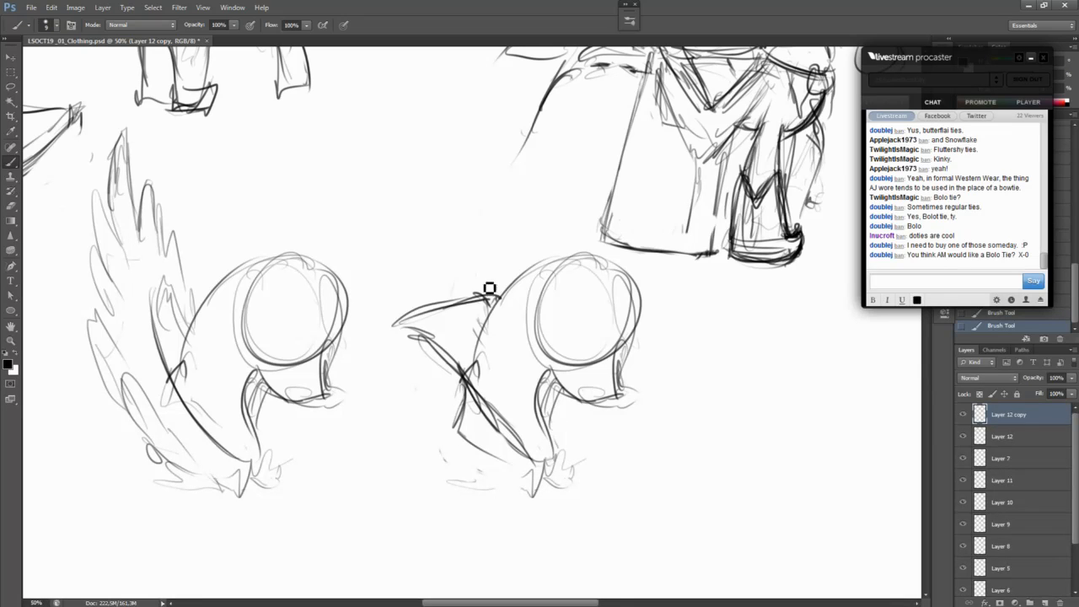
pyautogui.moveTo(396, 325)
pyautogui.mouseDown()
pyautogui.moveTo(451, 348)
pyautogui.moveTo(442, 341)
pyautogui.moveTo(496, 300)
pyautogui.moveTo(487, 305)
pyautogui.mouseUp()
pyautogui.moveTo(411, 336); pyautogui.dragTo(468, 383)
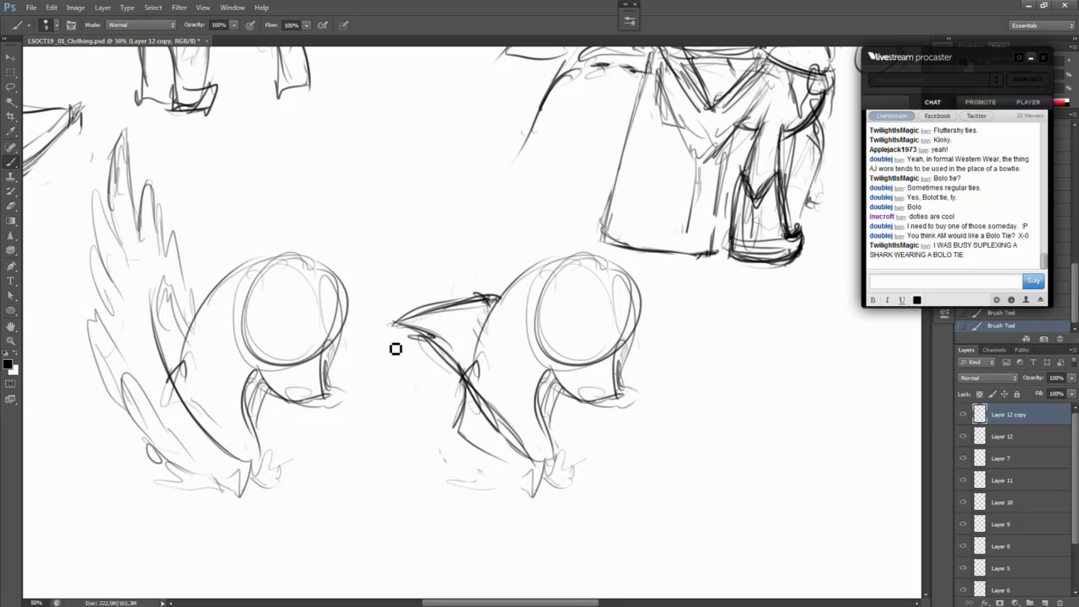
# Step: Darken the pointed collar flap on the copied head, erase stray lines inside it and redraw the back of the neck
pyautogui.moveTo(394, 335)
pyautogui.mouseDown()
pyautogui.moveTo(451, 363)
pyautogui.moveTo(419, 327)
pyautogui.moveTo(494, 304)
pyautogui.mouseUp()
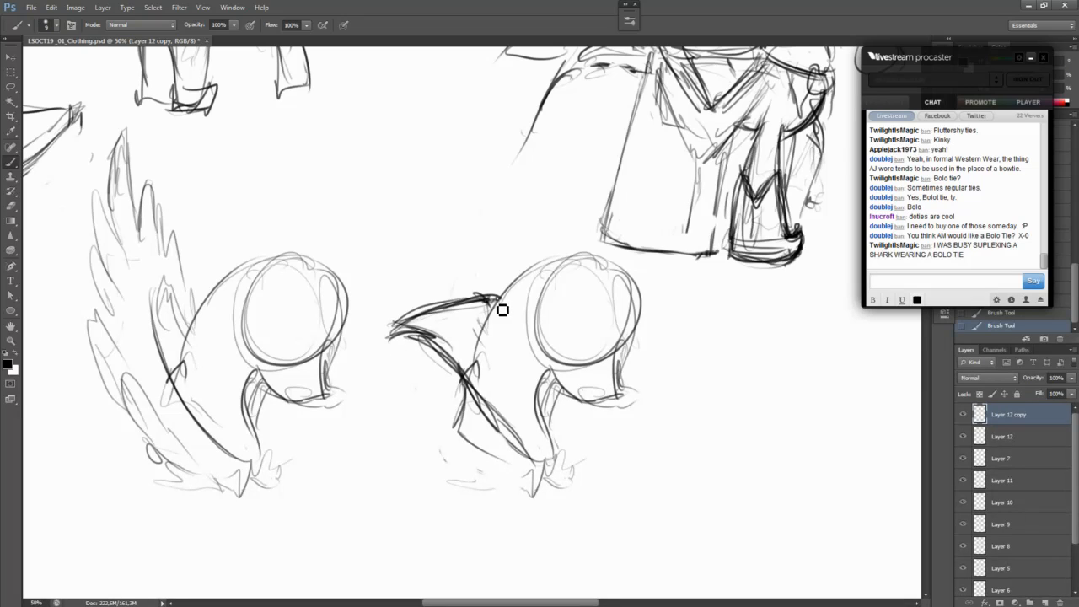
pyautogui.moveTo(441, 335); pyautogui.dragTo(418, 325)
pyautogui.moveTo(482, 374); pyautogui.dragTo(480, 364)
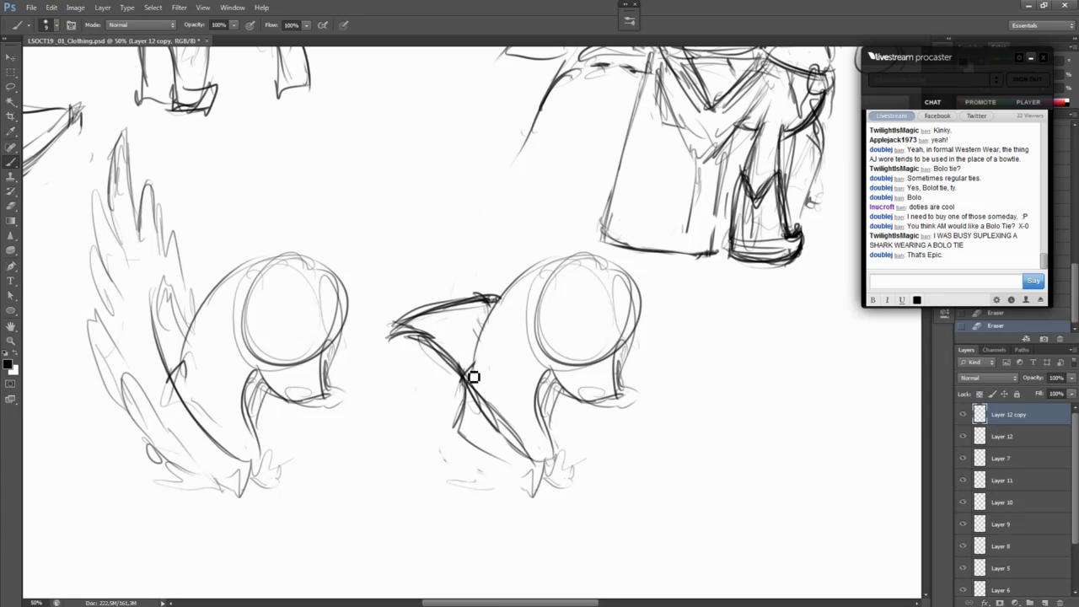
pyautogui.moveTo(471, 372); pyautogui.dragTo(518, 274)
# Step: Nudge the pointed-collar head slightly left and shift the feather-collared head on Layer 12 slightly down and to the right
pyautogui.moveTo(506, 398)
pyautogui.mouseDown()
pyautogui.moveTo(496, 380)
pyautogui.moveTo(500, 397)
pyautogui.mouseUp()
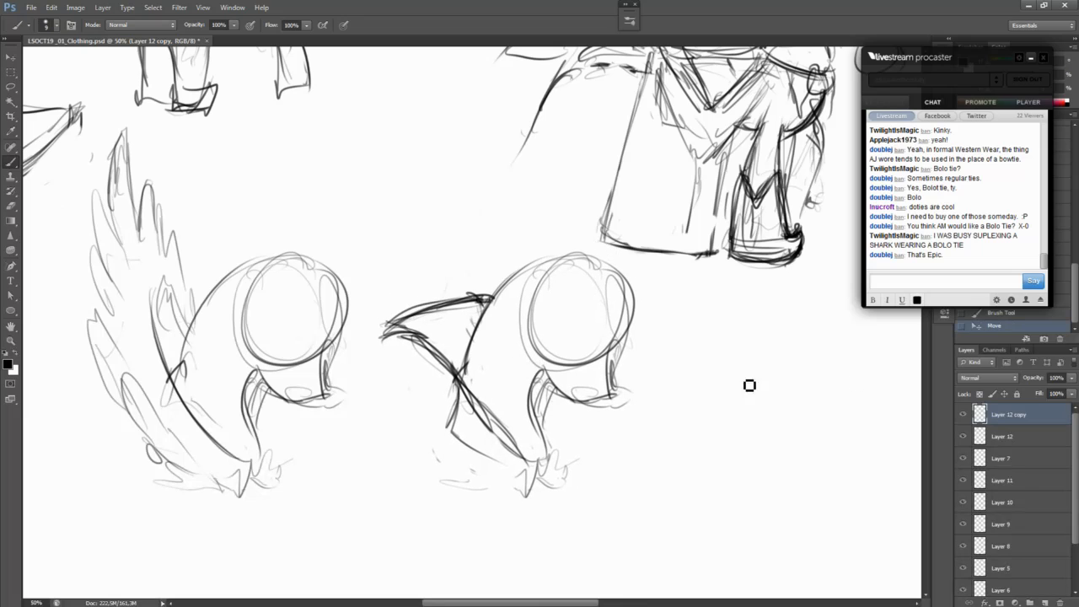
pyautogui.click(965, 438)
pyautogui.click(965, 437)
pyautogui.click(1002, 438)
pyautogui.moveTo(347, 450); pyautogui.dragTo(713, 432)
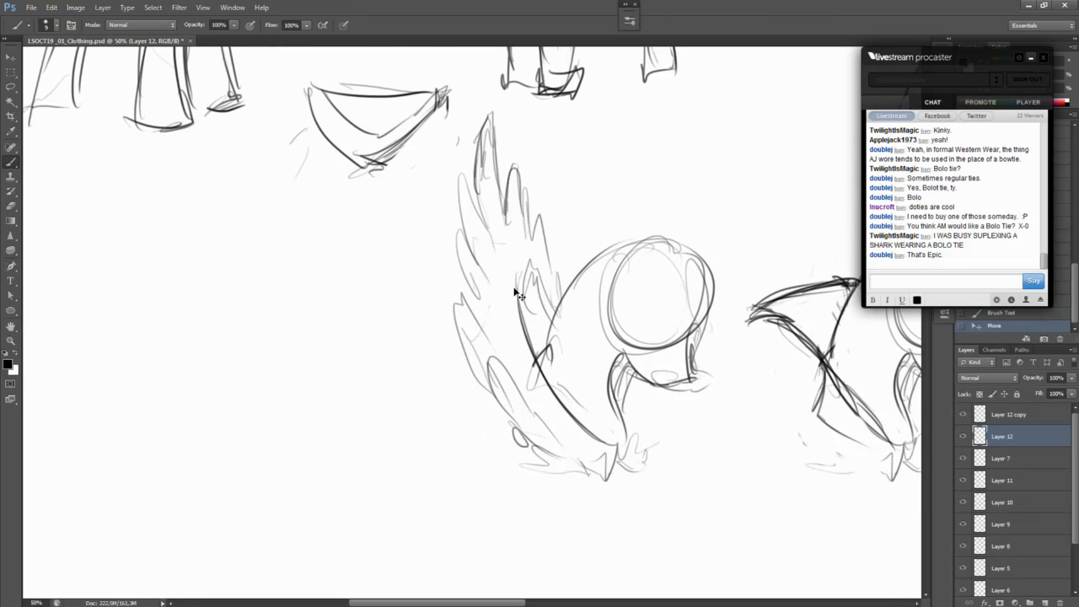
pyautogui.moveTo(523, 290); pyautogui.dragTo(539, 300)
# Step: Darken the outlines of the feathers along the collar's outer edge and the inner feather beside the neck
pyautogui.moveTo(479, 184); pyautogui.dragTo(494, 269)
pyautogui.hotkey('ctrl', 'z')
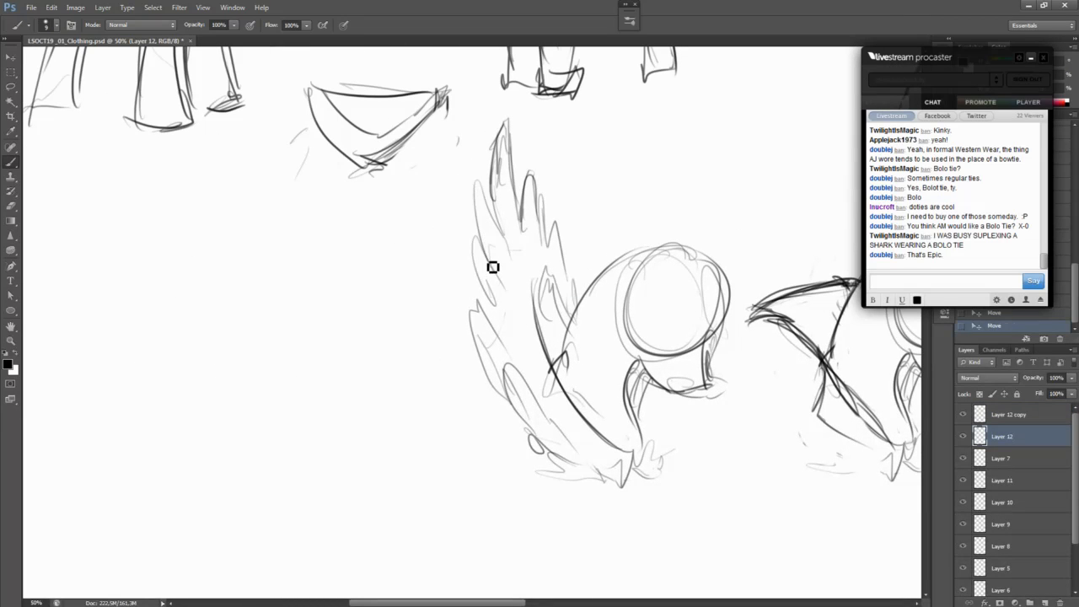
pyautogui.moveTo(478, 186); pyautogui.dragTo(492, 265)
pyautogui.moveTo(478, 182); pyautogui.dragTo(504, 234)
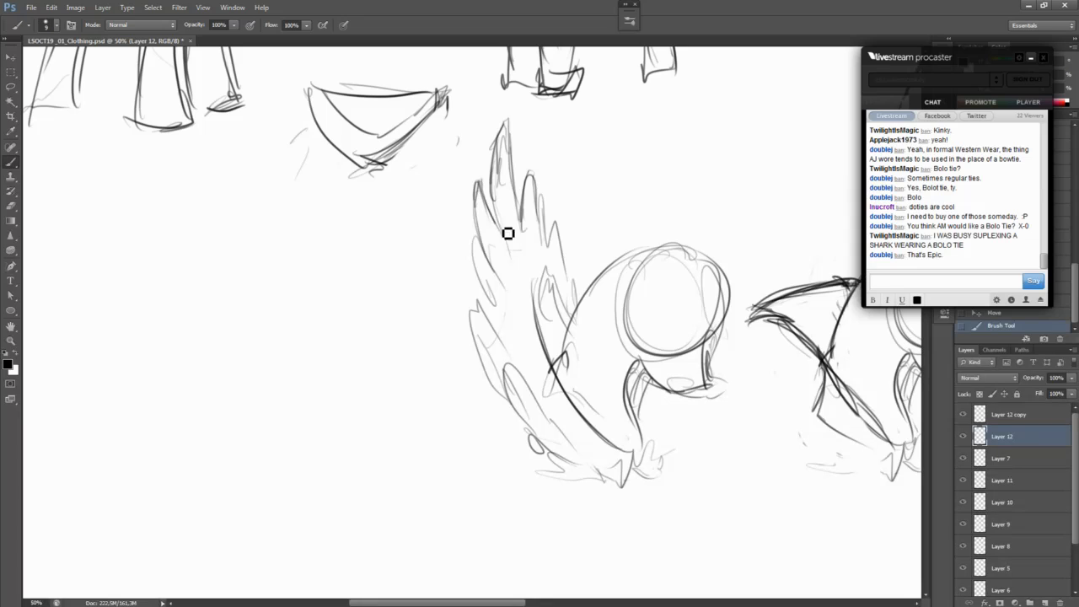
pyautogui.moveTo(514, 134)
pyautogui.mouseDown()
pyautogui.moveTo(515, 199)
pyautogui.moveTo(549, 247)
pyautogui.moveTo(480, 265)
pyautogui.moveTo(490, 351)
pyautogui.mouseUp()
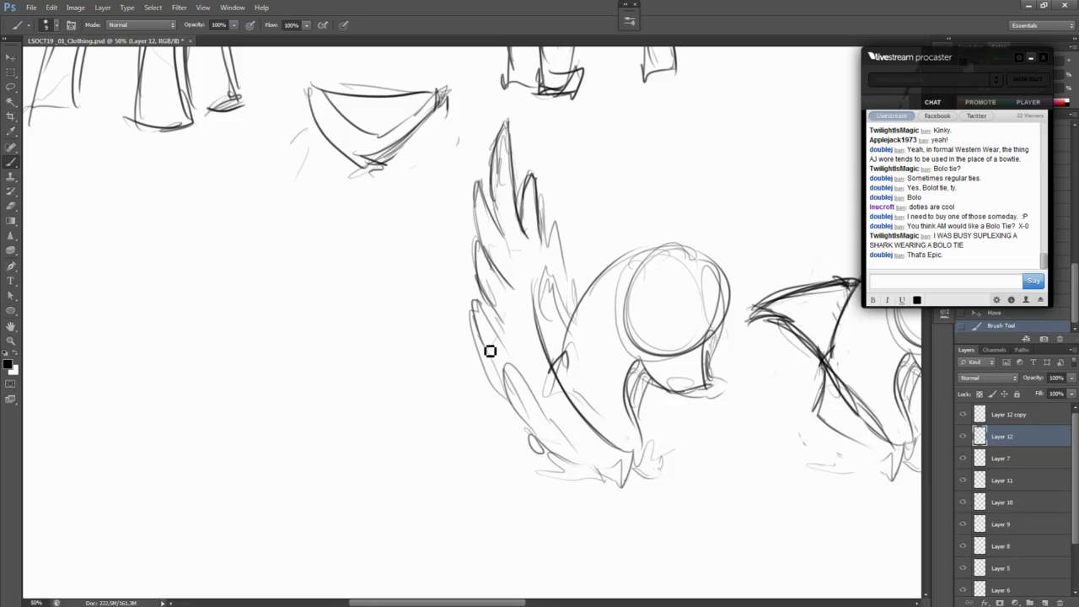
pyautogui.moveTo(476, 301)
pyautogui.mouseDown()
pyautogui.moveTo(502, 376)
pyautogui.moveTo(537, 419)
pyautogui.mouseUp()
pyautogui.moveTo(504, 383); pyautogui.dragTo(548, 443)
pyautogui.moveTo(536, 317)
pyautogui.mouseDown()
pyautogui.moveTo(559, 287)
pyautogui.moveTo(567, 315)
pyautogui.mouseUp()
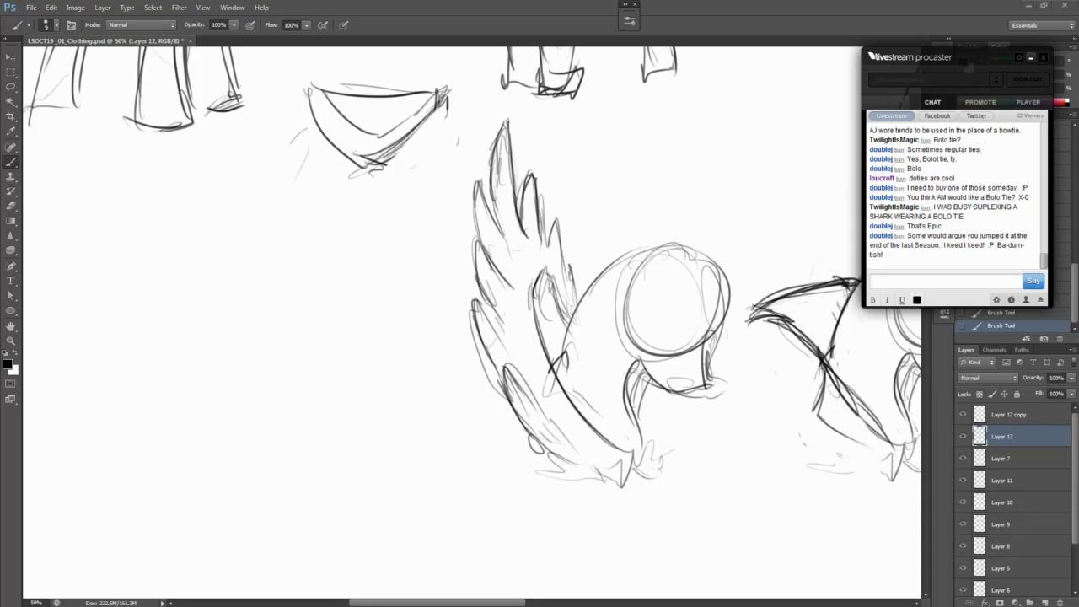
# Step: Nudge the feather-collared head up and left and erase the inner lines of its lower feathers
pyautogui.moveTo(710, 509); pyautogui.dragTo(707, 499)
pyautogui.press('e')
pyautogui.moveTo(523, 383)
pyautogui.mouseDown()
pyautogui.moveTo(551, 429)
pyautogui.moveTo(499, 371)
pyautogui.moveTo(508, 388)
pyautogui.mouseUp()
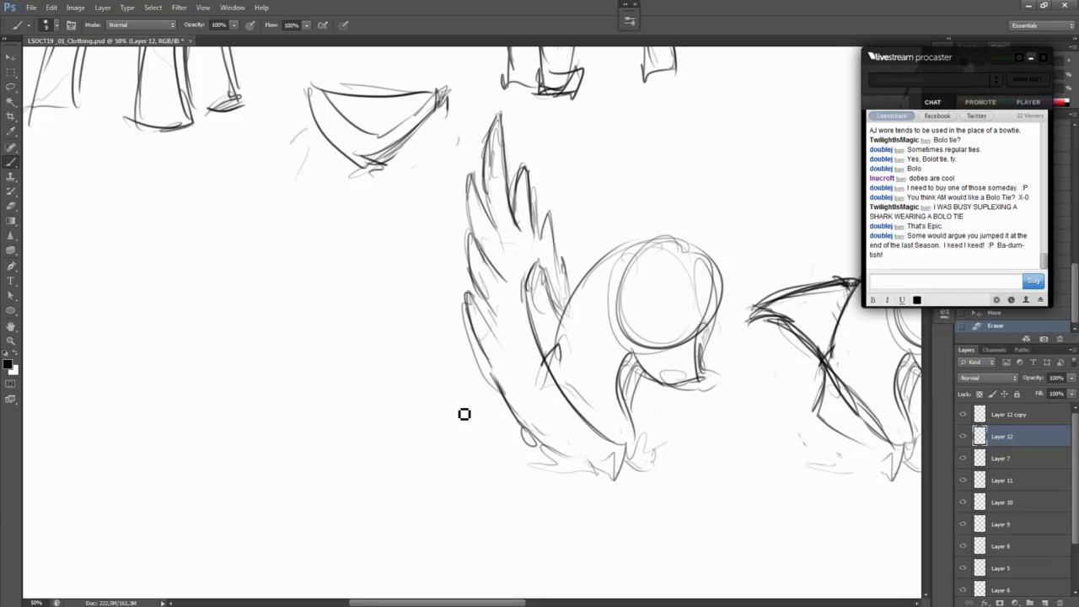
# Step: Add a row of short curled feathers along the collar's inner edge and rough in a small clasp at its front
pyautogui.moveTo(539, 293)
pyautogui.mouseDown()
pyautogui.moveTo(567, 382)
pyautogui.moveTo(627, 441)
pyautogui.mouseUp()
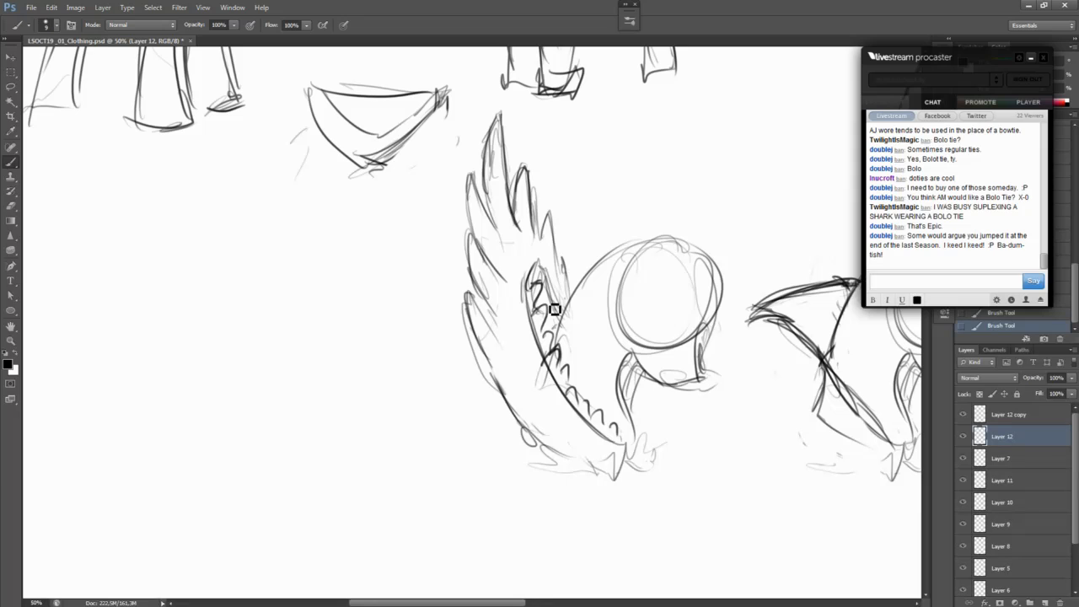
pyautogui.moveTo(522, 269)
pyautogui.mouseDown()
pyautogui.moveTo(524, 328)
pyautogui.moveTo(547, 274)
pyautogui.moveTo(520, 348)
pyautogui.moveTo(559, 334)
pyautogui.moveTo(595, 275)
pyautogui.mouseUp()
pyautogui.moveTo(552, 329)
pyautogui.mouseDown()
pyautogui.moveTo(559, 302)
pyautogui.moveTo(564, 326)
pyautogui.moveTo(550, 304)
pyautogui.moveTo(543, 317)
pyautogui.moveTo(547, 327)
pyautogui.moveTo(550, 304)
pyautogui.moveTo(547, 369)
pyautogui.moveTo(618, 440)
pyautogui.moveTo(622, 422)
pyautogui.moveTo(632, 456)
pyautogui.mouseUp()
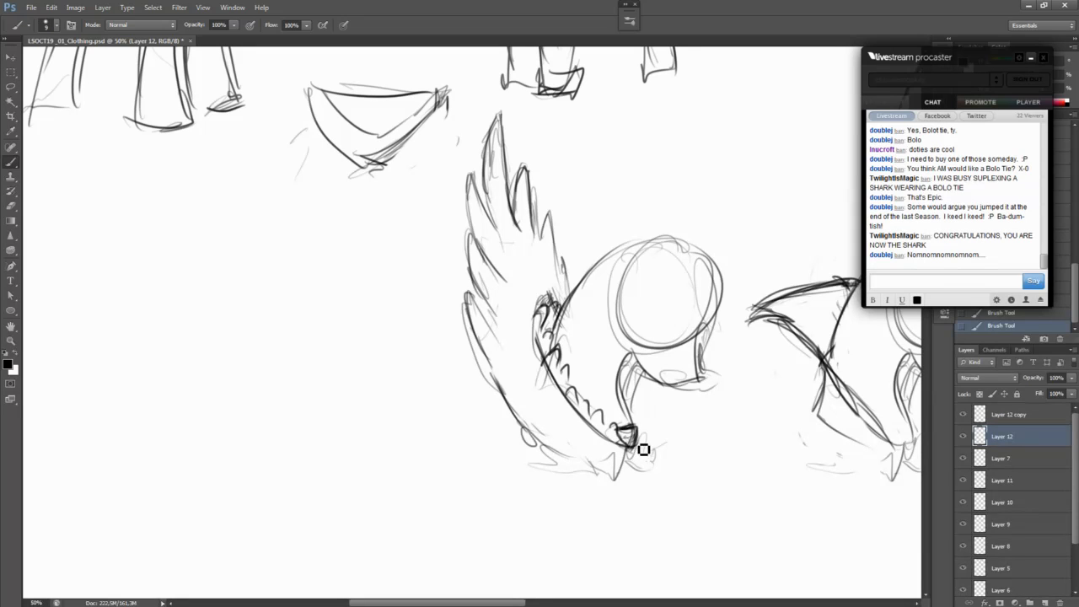
# Step: Shape the clasp into a small heart and darken the feather collar's front point and lower edge
pyautogui.moveTo(643, 450); pyautogui.dragTo(650, 417)
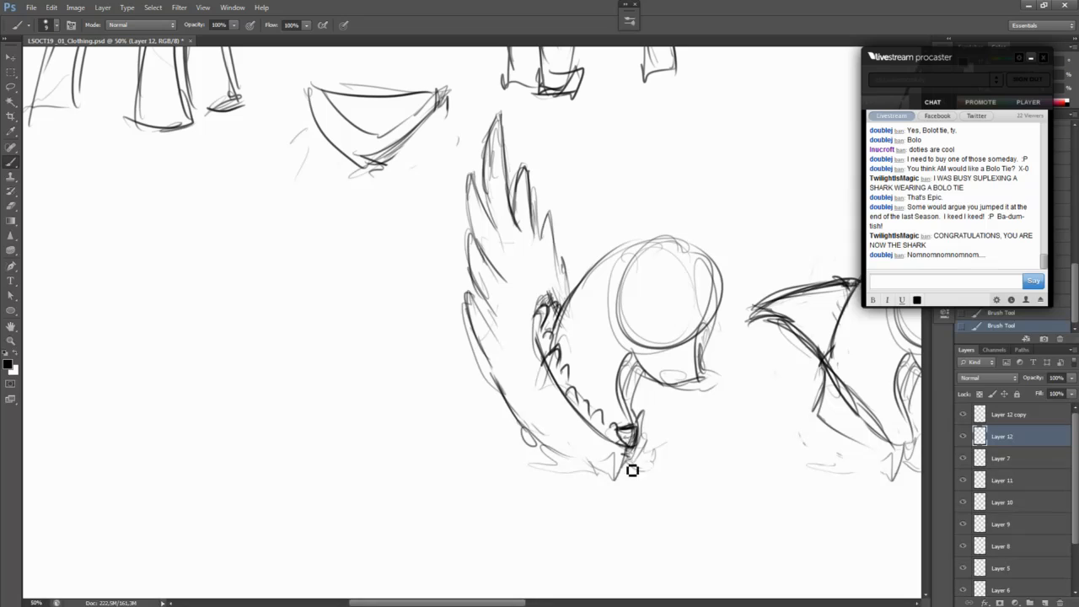
pyautogui.moveTo(629, 452); pyautogui.dragTo(615, 480)
pyautogui.moveTo(524, 437); pyautogui.dragTo(588, 481)
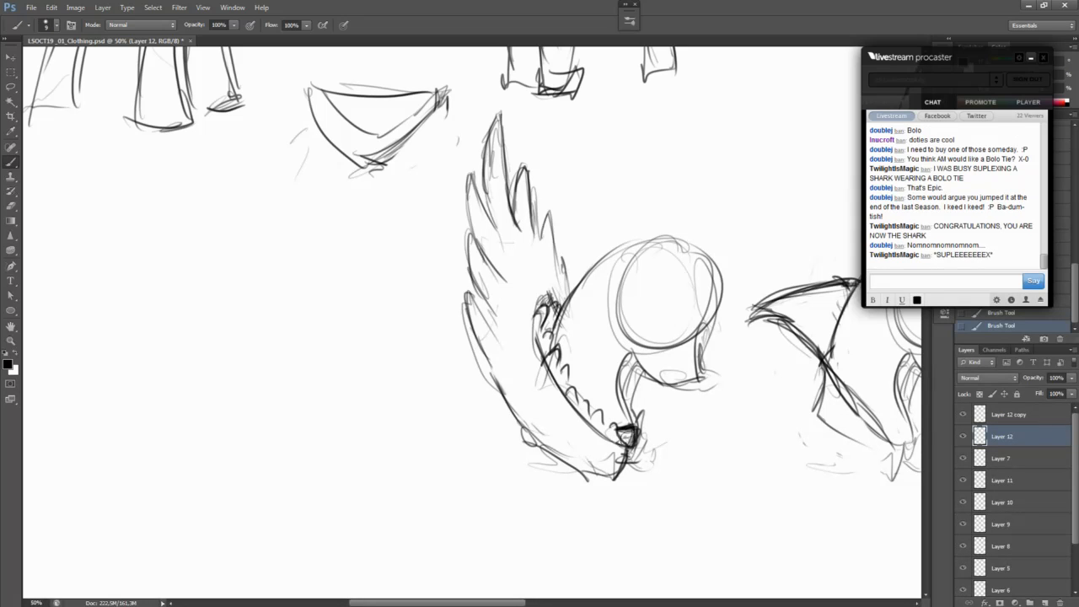
pyautogui.moveTo(628, 432); pyautogui.dragTo(628, 405)
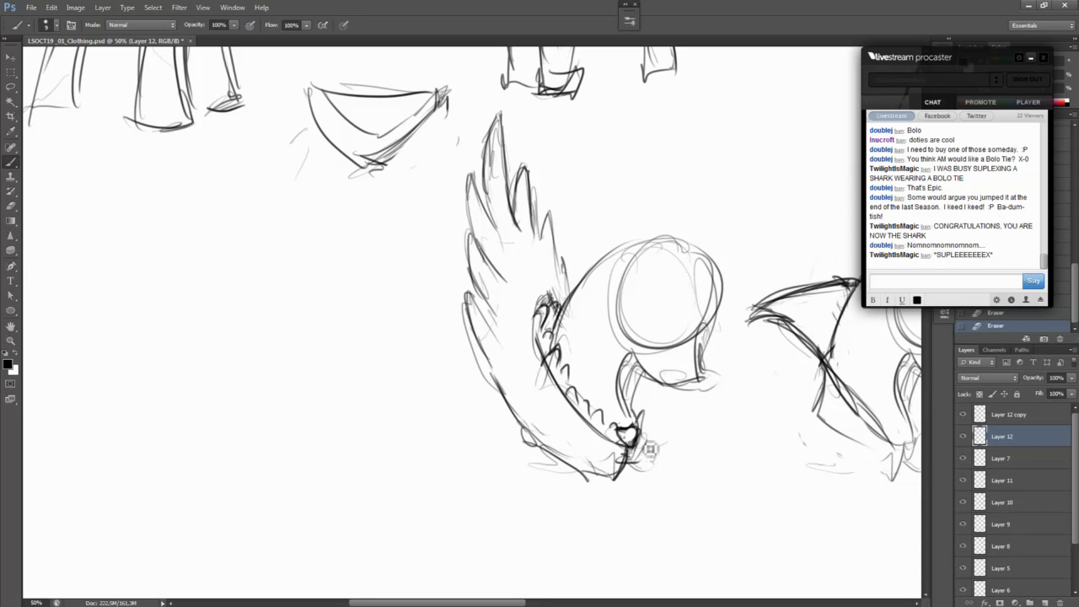
pyautogui.moveTo(641, 436); pyautogui.dragTo(614, 481)
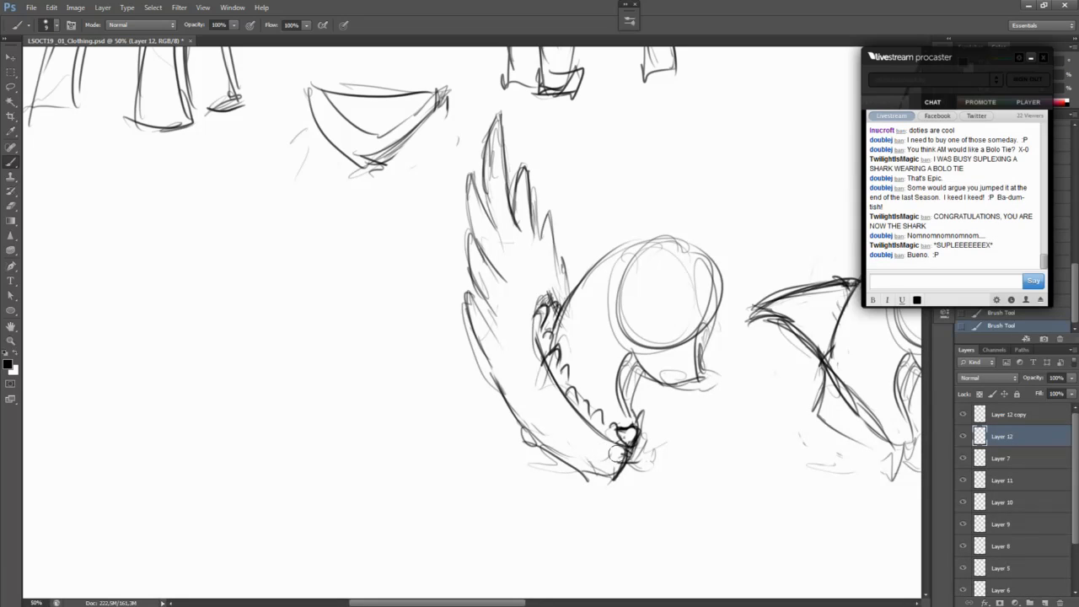
pyautogui.moveTo(622, 431); pyautogui.dragTo(621, 426)
# Step: Sketch a front-view suit top with wide notched lapels, a shirt collar and a necktie in the space above the heads
pyautogui.moveTo(486, 153); pyautogui.dragTo(576, 521)
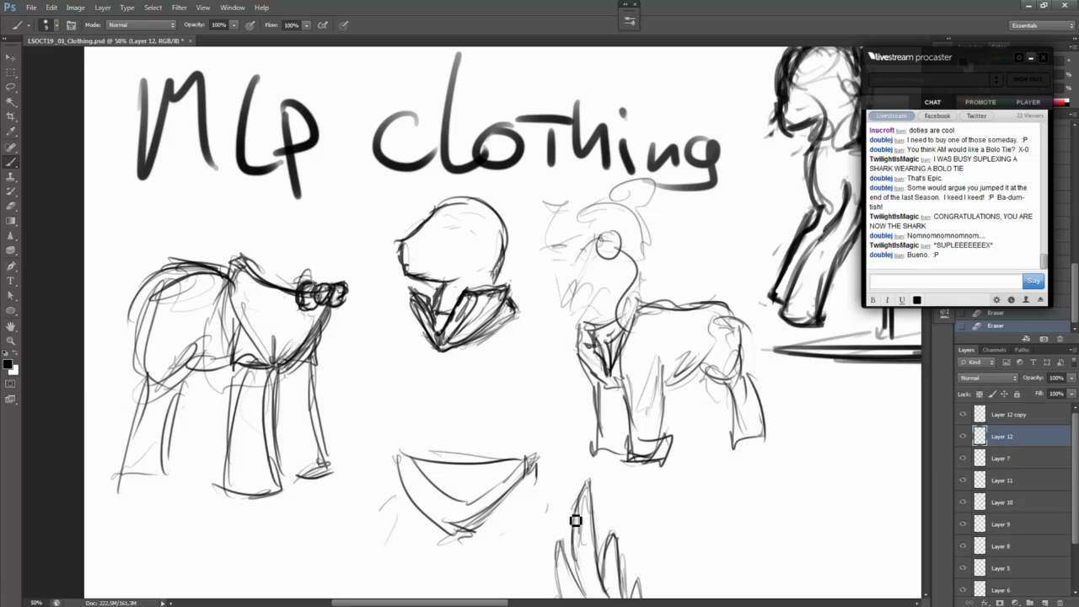
pyautogui.moveTo(612, 353); pyautogui.dragTo(609, 368)
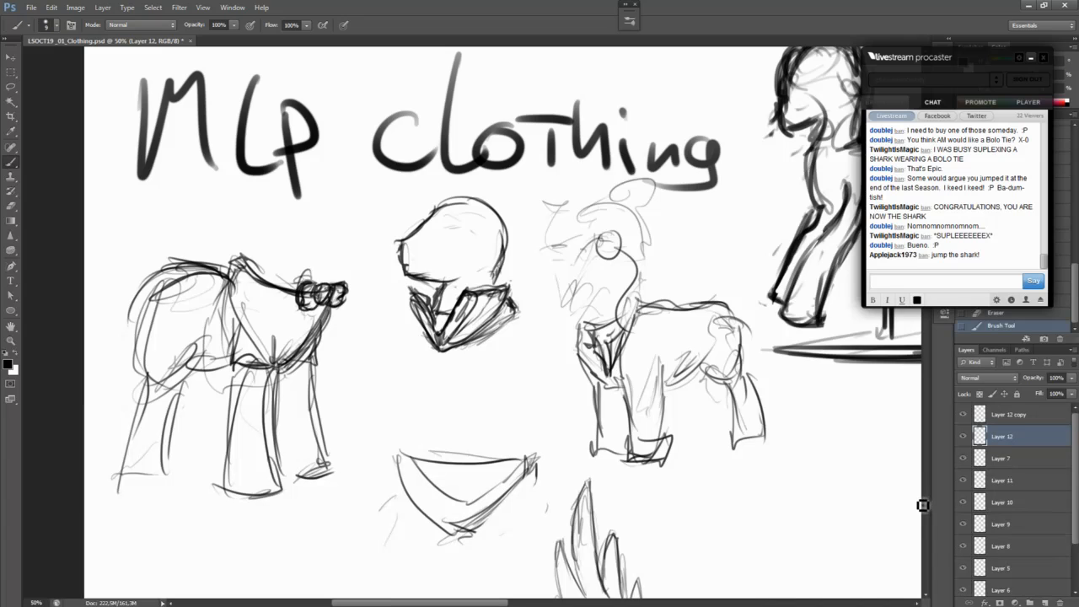
pyautogui.moveTo(771, 475)
pyautogui.mouseDown()
pyautogui.moveTo(583, 382)
pyautogui.moveTo(563, 325)
pyautogui.moveTo(545, 314)
pyautogui.moveTo(540, 323)
pyautogui.moveTo(577, 337)
pyautogui.moveTo(571, 318)
pyautogui.moveTo(560, 322)
pyautogui.mouseUp()
pyautogui.moveTo(480, 323)
pyautogui.mouseDown()
pyautogui.moveTo(499, 314)
pyautogui.moveTo(529, 442)
pyautogui.mouseUp()
pyautogui.moveTo(523, 331)
pyautogui.mouseDown()
pyautogui.moveTo(547, 455)
pyautogui.moveTo(571, 455)
pyautogui.moveTo(613, 312)
pyautogui.mouseUp()
pyautogui.moveTo(598, 376)
pyautogui.mouseDown()
pyautogui.moveTo(631, 347)
pyautogui.moveTo(626, 385)
pyautogui.moveTo(590, 447)
pyautogui.moveTo(549, 337)
pyautogui.moveTo(572, 332)
pyautogui.moveTo(557, 354)
pyautogui.moveTo(581, 391)
pyautogui.moveTo(554, 385)
pyautogui.moveTo(555, 418)
pyautogui.moveTo(580, 408)
pyautogui.mouseUp()
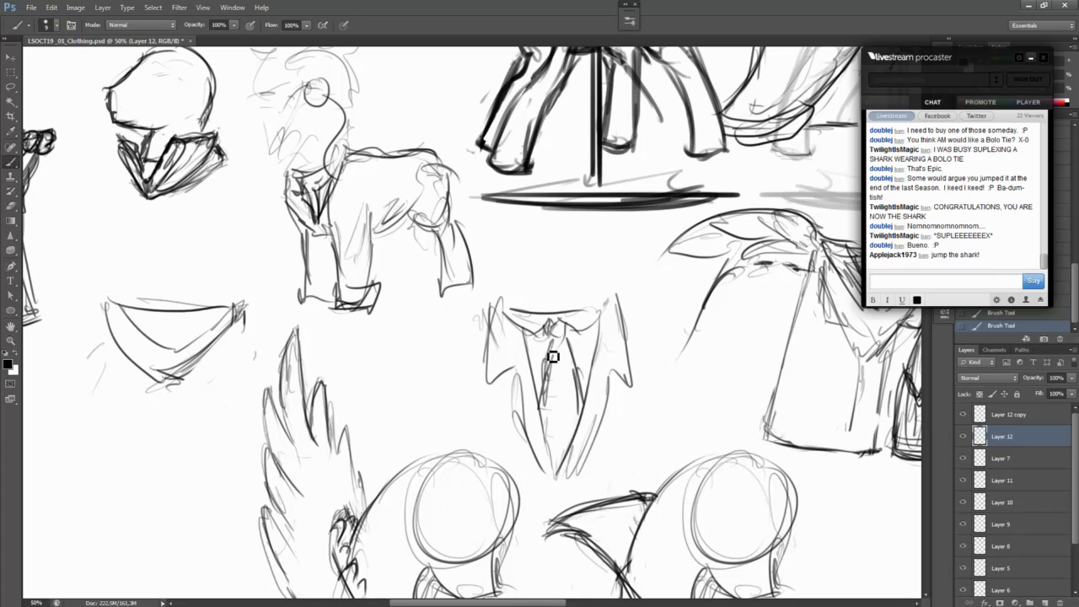
# Step: Darken the suit's inner lapel edges, pointed shoulders and outer notched outline
pyautogui.moveTo(523, 334); pyautogui.dragTo(541, 411)
pyautogui.moveTo(605, 305); pyautogui.dragTo(618, 295)
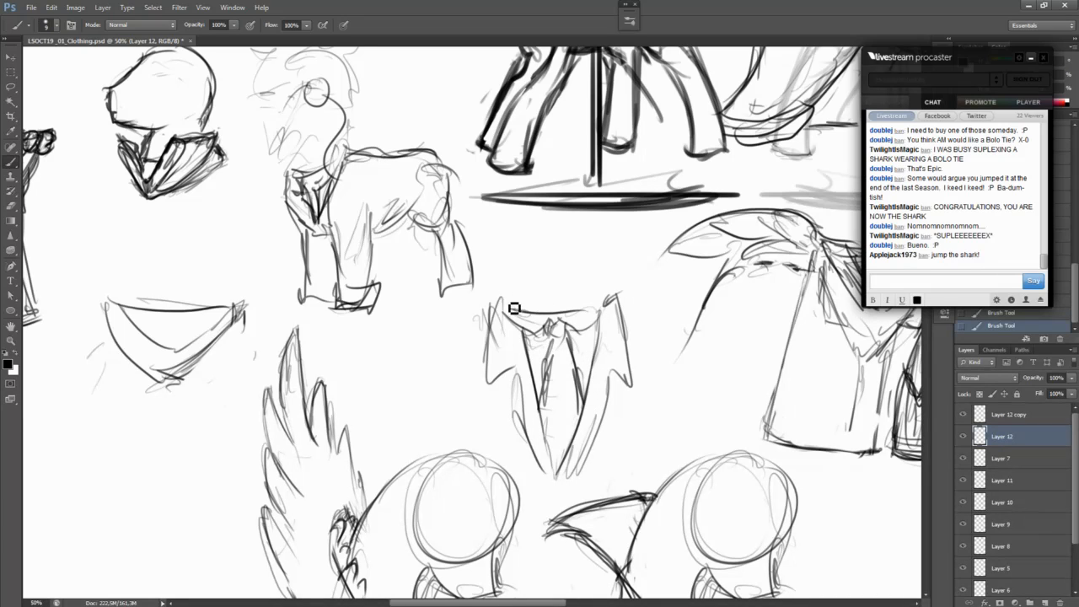
pyautogui.moveTo(492, 297)
pyautogui.mouseDown()
pyautogui.moveTo(498, 310)
pyautogui.moveTo(491, 388)
pyautogui.moveTo(520, 375)
pyautogui.moveTo(527, 450)
pyautogui.moveTo(526, 419)
pyautogui.moveTo(532, 448)
pyautogui.mouseUp()
pyautogui.moveTo(518, 399); pyautogui.dragTo(545, 466)
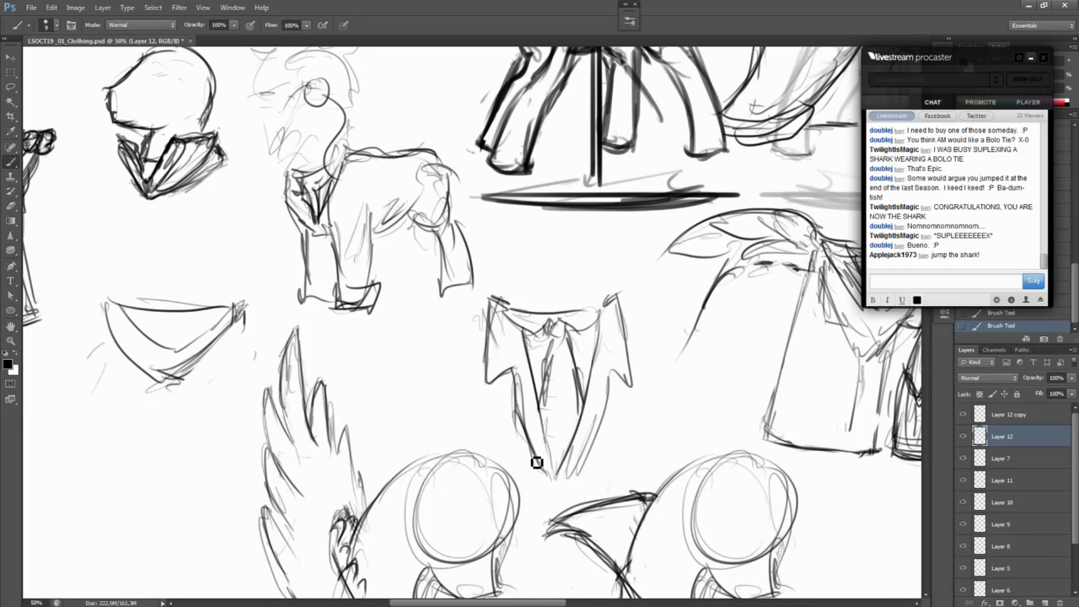
pyautogui.moveTo(647, 477); pyautogui.dragTo(702, 329)
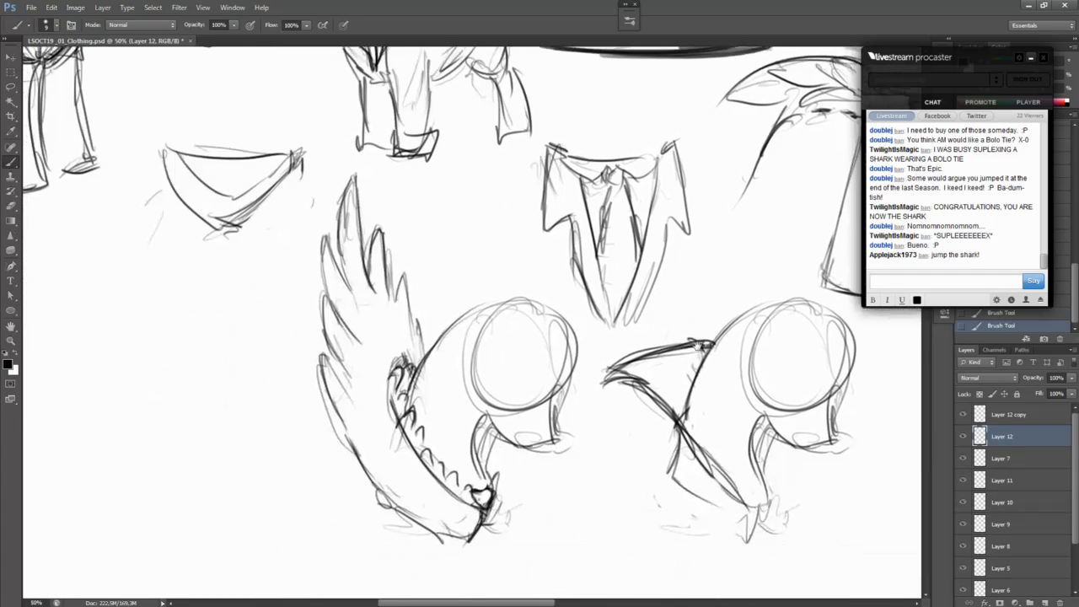
pyautogui.moveTo(544, 145); pyautogui.dragTo(541, 232)
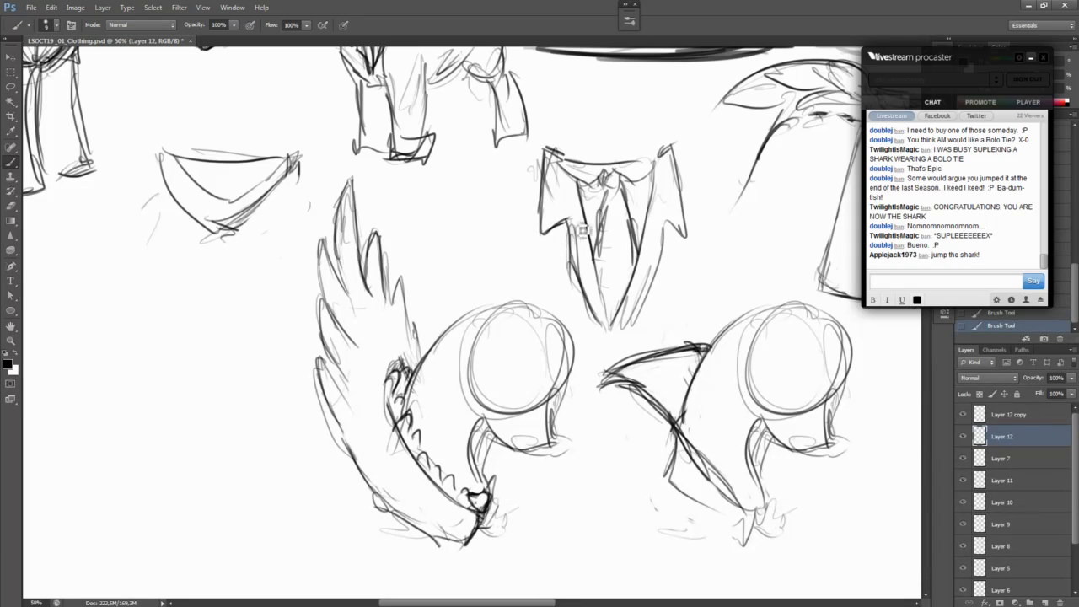
pyautogui.moveTo(578, 184)
pyautogui.mouseDown()
pyautogui.moveTo(606, 238)
pyautogui.moveTo(608, 192)
pyautogui.moveTo(587, 194)
pyautogui.moveTo(602, 265)
pyautogui.moveTo(610, 187)
pyautogui.moveTo(602, 261)
pyautogui.moveTo(607, 190)
pyautogui.mouseUp()
pyautogui.hotkey('ctrl', 'z')
pyautogui.moveTo(542, 221)
pyautogui.mouseDown()
pyautogui.moveTo(559, 179)
pyautogui.moveTo(544, 184)
pyautogui.moveTo(551, 165)
pyautogui.moveTo(549, 217)
pyautogui.mouseUp()
pyautogui.hotkey('ctrl', 'z')
# Step: Shade the suit's lapels dark grey with a size 50 brush and fill the necktie with a lighter grey
pyautogui.press(']')
pyautogui.press(']')
pyautogui.press(']')
pyautogui.press(']')
pyautogui.press(']')
pyautogui.press(']')
pyautogui.press(']')
pyautogui.press(']')
pyautogui.press(']')
pyautogui.moveTo(552, 162)
pyautogui.mouseDown()
pyautogui.moveTo(552, 218)
pyautogui.moveTo(563, 175)
pyautogui.moveTo(564, 222)
pyautogui.moveTo(570, 185)
pyautogui.moveTo(580, 279)
pyautogui.moveTo(571, 210)
pyautogui.moveTo(597, 316)
pyautogui.moveTo(595, 284)
pyautogui.moveTo(648, 260)
pyautogui.moveTo(647, 275)
pyautogui.moveTo(654, 214)
pyautogui.moveTo(651, 228)
pyautogui.moveTo(676, 182)
pyautogui.moveTo(637, 304)
pyautogui.moveTo(665, 216)
pyautogui.mouseUp()
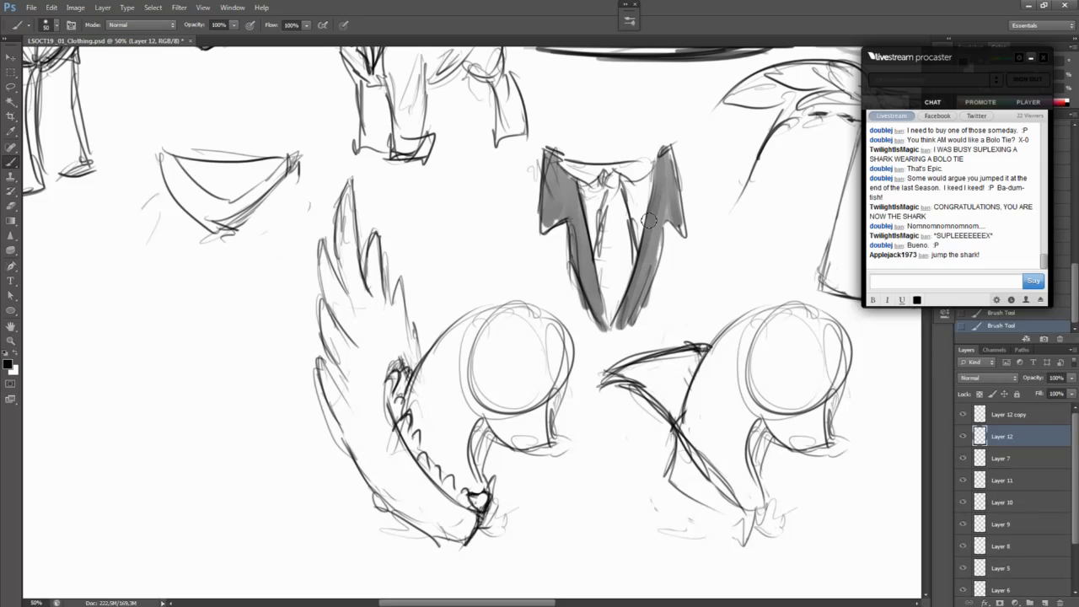
pyautogui.moveTo(594, 187); pyautogui.dragTo(613, 178)
pyautogui.moveTo(599, 253)
pyautogui.mouseDown()
pyautogui.moveTo(616, 316)
pyautogui.moveTo(635, 218)
pyautogui.moveTo(623, 236)
pyautogui.moveTo(614, 196)
pyautogui.moveTo(629, 236)
pyautogui.moveTo(600, 263)
pyautogui.moveTo(616, 309)
pyautogui.mouseUp()
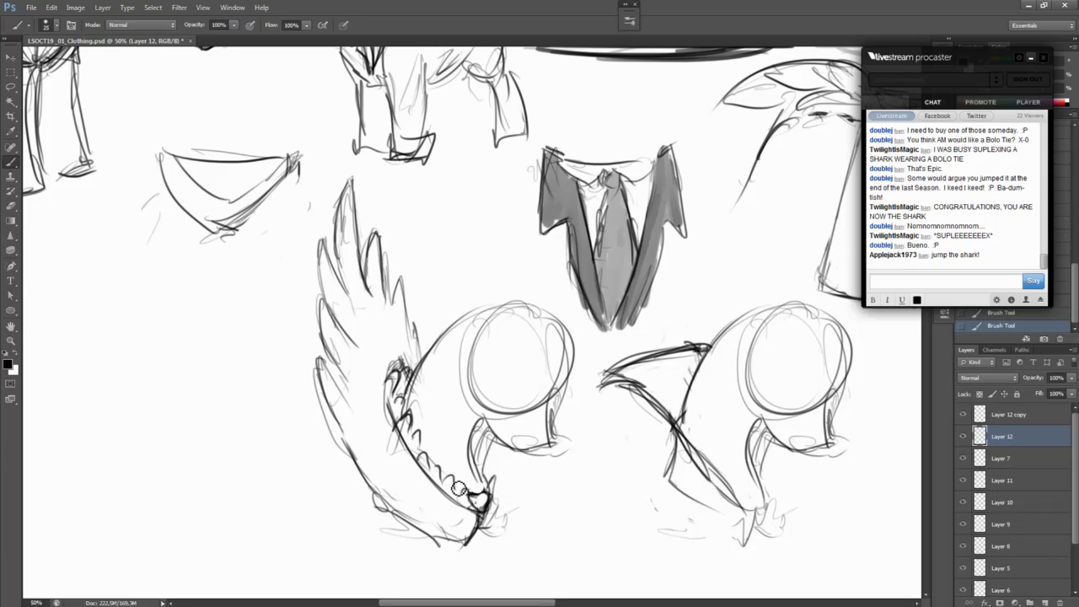
# Step: Reduce the brush to size 10 and shade the heart clasp on the feather collar dark grey
pyautogui.press('[')
pyautogui.press('[')
pyautogui.press('[')
pyautogui.press('[')
pyautogui.moveTo(470, 501)
pyautogui.mouseDown()
pyautogui.moveTo(484, 518)
pyautogui.moveTo(482, 501)
pyautogui.moveTo(494, 506)
pyautogui.moveTo(599, 392)
pyautogui.mouseUp()
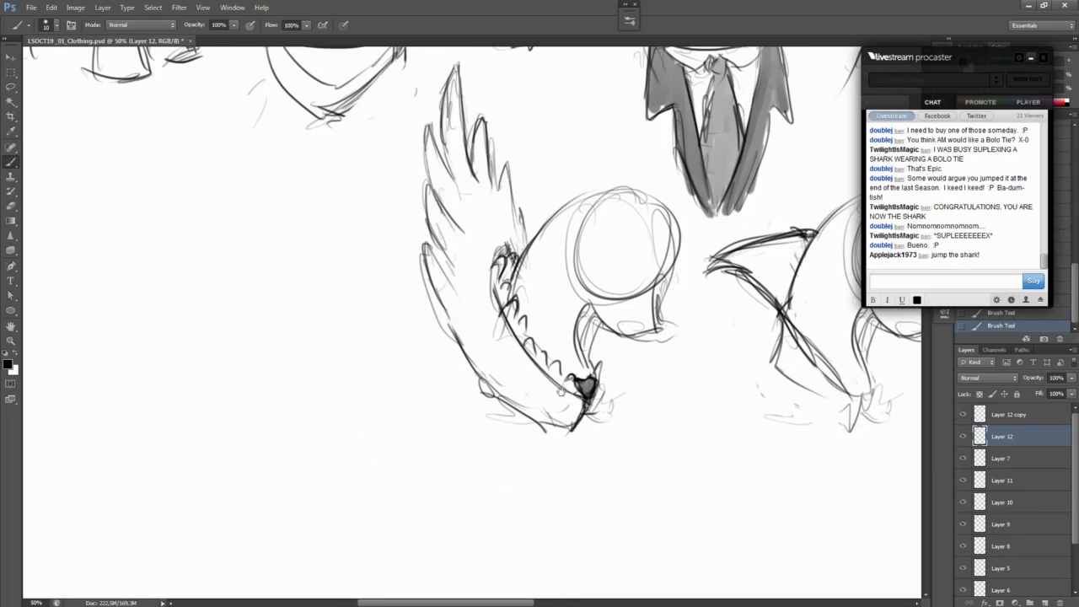
pyautogui.press(']')
pyautogui.press(']')
pyautogui.press(']')
pyautogui.press(']')
pyautogui.press(']')
pyautogui.press(']')
pyautogui.press(']')
pyautogui.moveTo(350, 324); pyautogui.dragTo(425, 313)
pyautogui.hotkey('ctrl', 'z')
# Step: Draw a tall, narrow curved band hanging behind the feather collar and clean up its bottom edge
pyautogui.moveTo(447, 328)
pyautogui.mouseDown()
pyautogui.moveTo(414, 374)
pyautogui.moveTo(406, 353)
pyautogui.moveTo(421, 441)
pyautogui.moveTo(410, 445)
pyautogui.moveTo(423, 441)
pyautogui.moveTo(406, 481)
pyautogui.moveTo(435, 474)
pyautogui.moveTo(430, 341)
pyautogui.moveTo(395, 403)
pyautogui.moveTo(393, 473)
pyautogui.moveTo(422, 357)
pyautogui.moveTo(430, 483)
pyautogui.moveTo(399, 423)
pyautogui.moveTo(411, 486)
pyautogui.moveTo(430, 479)
pyautogui.moveTo(421, 453)
pyautogui.moveTo(433, 350)
pyautogui.moveTo(438, 483)
pyautogui.moveTo(401, 484)
pyautogui.mouseUp()
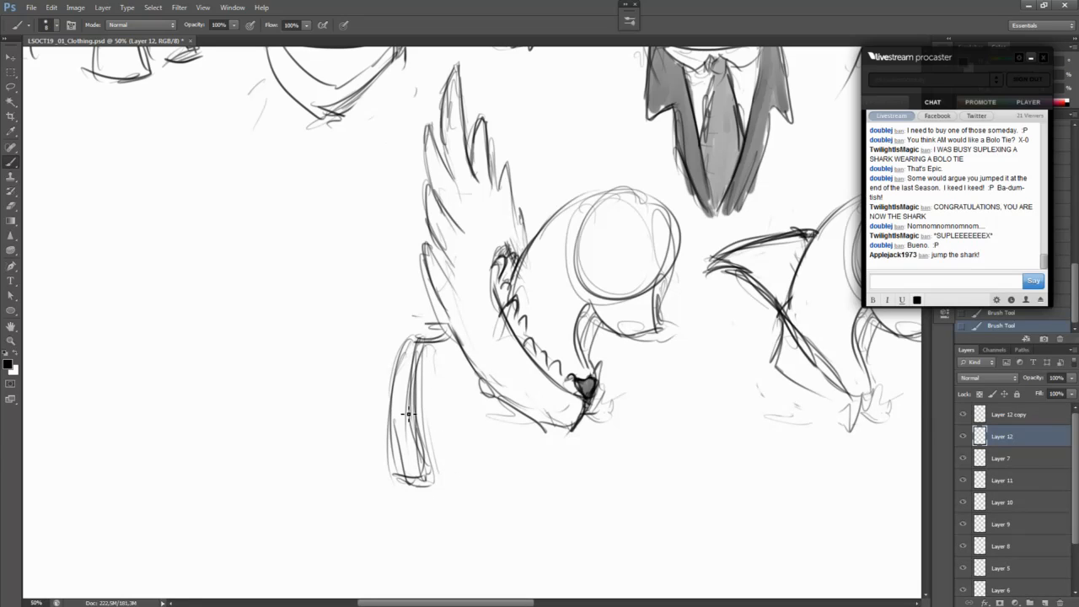
pyautogui.press('e')
pyautogui.moveTo(427, 494)
pyautogui.mouseDown()
pyautogui.moveTo(387, 474)
pyautogui.moveTo(463, 468)
pyautogui.moveTo(441, 467)
pyautogui.moveTo(472, 512)
pyautogui.mouseUp()
# Step: Sketch a round puffed sleeve beneath the feather collar, beside the hanging band
pyautogui.moveTo(431, 469); pyautogui.dragTo(472, 511)
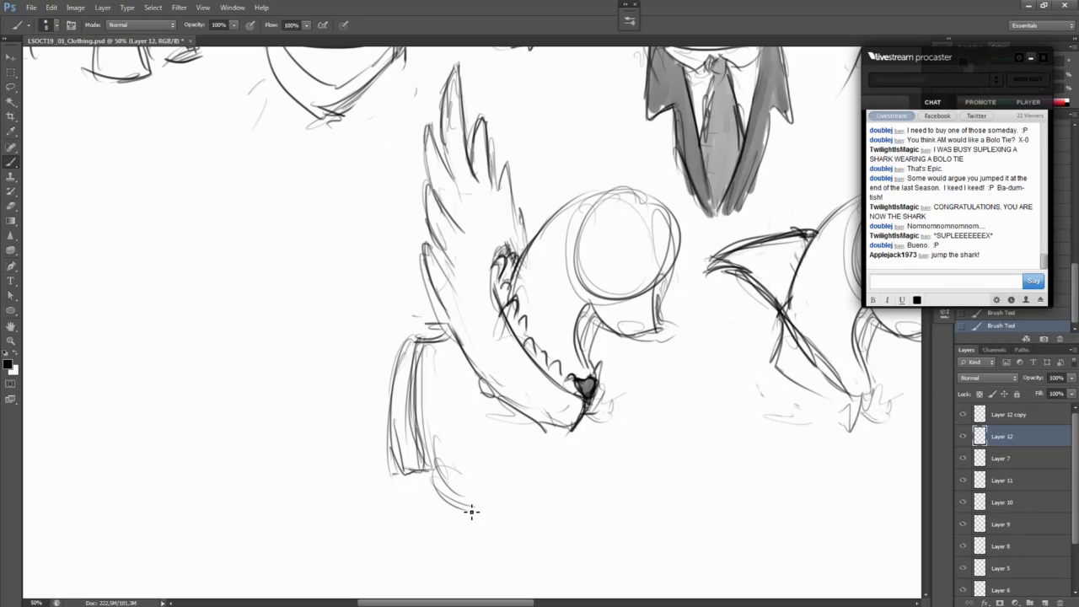
pyautogui.moveTo(496, 505); pyautogui.dragTo(497, 474)
pyautogui.moveTo(437, 427); pyautogui.dragTo(484, 480)
pyautogui.moveTo(533, 402)
pyautogui.mouseDown()
pyautogui.moveTo(528, 465)
pyautogui.moveTo(445, 476)
pyautogui.moveTo(482, 498)
pyautogui.mouseUp()
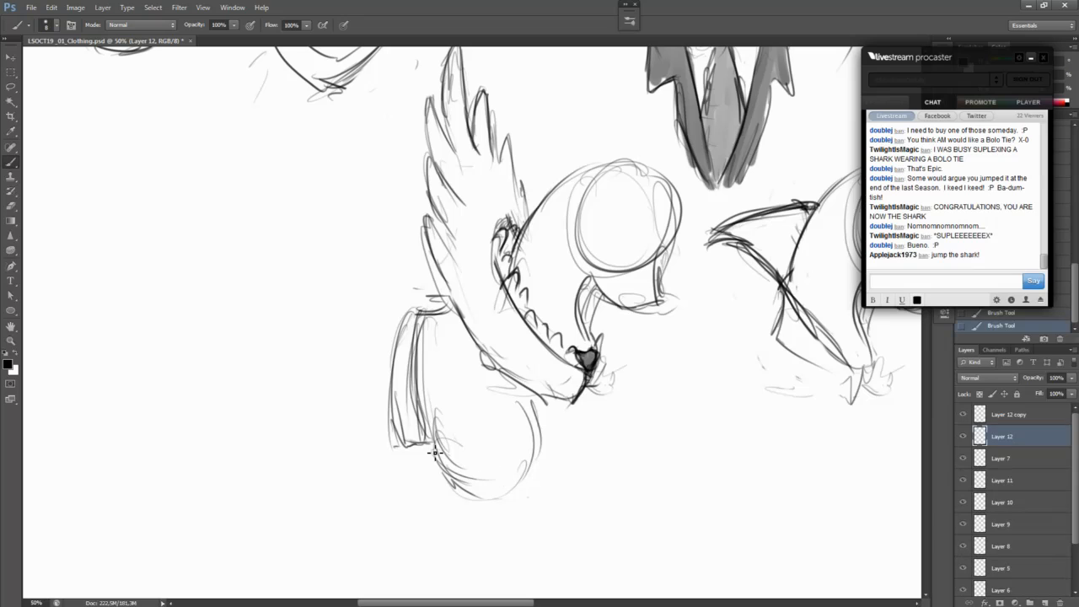
pyautogui.moveTo(442, 436)
pyautogui.mouseDown()
pyautogui.moveTo(497, 391)
pyautogui.moveTo(538, 426)
pyautogui.moveTo(516, 401)
pyautogui.moveTo(518, 493)
pyautogui.mouseUp()
pyautogui.moveTo(454, 486); pyautogui.dragTo(506, 498)
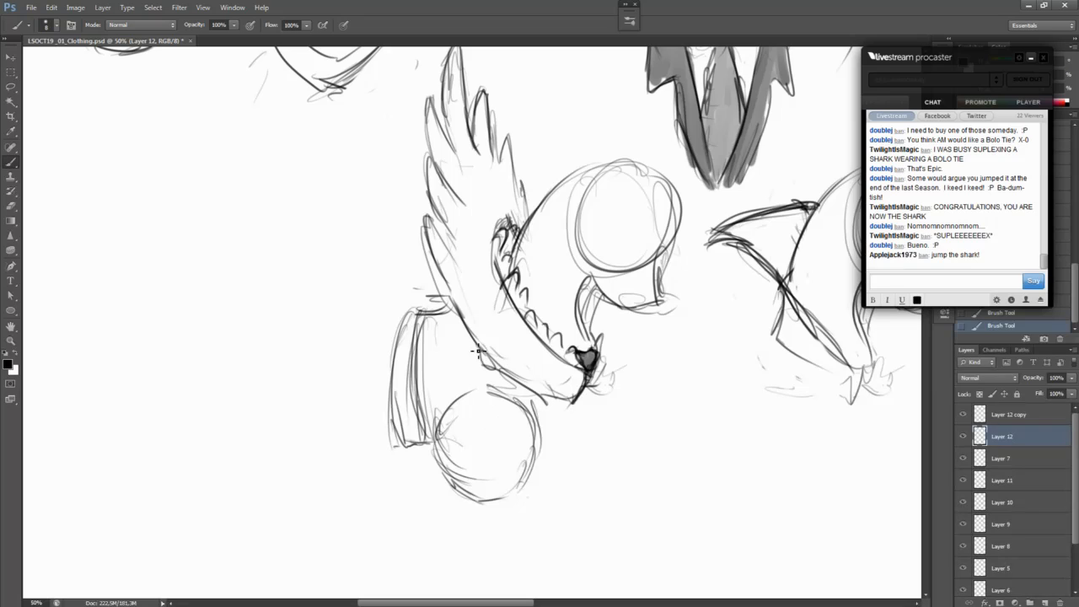
pyautogui.moveTo(509, 287); pyautogui.dragTo(581, 350)
pyautogui.hotkey('ctrl', 'z')
pyautogui.moveTo(512, 279); pyautogui.dragTo(591, 341)
pyautogui.hotkey('ctrl', 'z')
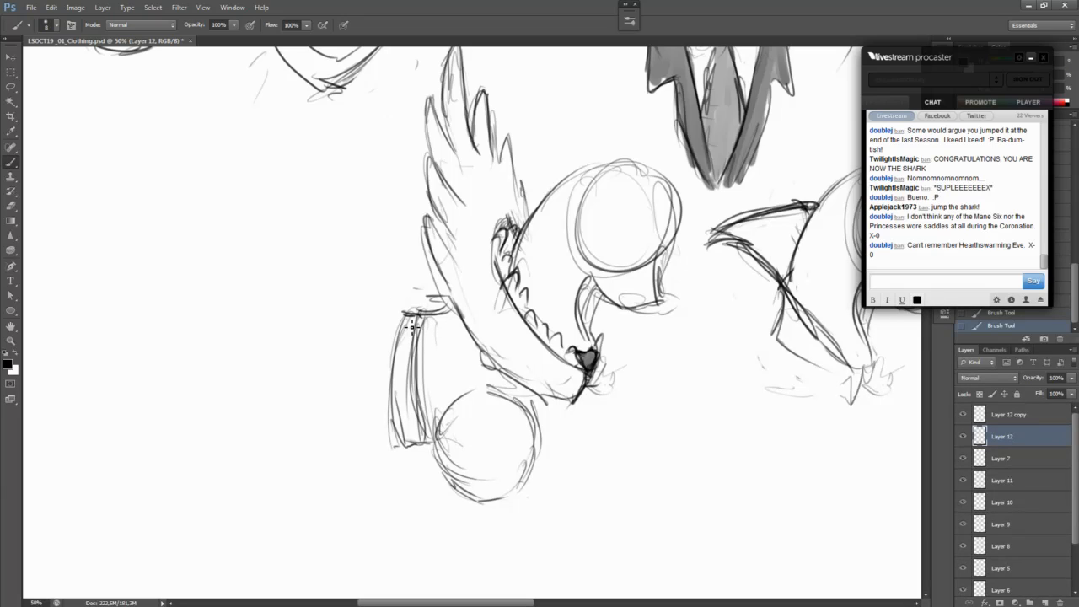
pyautogui.moveTo(411, 308); pyautogui.dragTo(405, 466)
pyautogui.hotkey('ctrl', 'z')
pyautogui.moveTo(407, 316)
pyautogui.mouseDown()
pyautogui.moveTo(404, 445)
pyautogui.moveTo(412, 439)
pyautogui.mouseUp()
pyautogui.hotkey('ctrl', 'z')
pyautogui.hotkey('ctrl', 'z')
pyautogui.moveTo(410, 314)
pyautogui.mouseDown()
pyautogui.moveTo(404, 446)
pyautogui.moveTo(400, 437)
pyautogui.mouseUp()
pyautogui.hotkey('ctrl', 'z')
pyautogui.hotkey('ctrl', 'z')
pyautogui.hotkey('ctrl', 'z')
# Step: Widen the hanging band with extra curved vertical strips and a hem, and darken its dividing lines
pyautogui.moveTo(407, 316); pyautogui.dragTo(399, 439)
pyautogui.moveTo(397, 314)
pyautogui.mouseDown()
pyautogui.moveTo(379, 341)
pyautogui.moveTo(393, 314)
pyautogui.moveTo(365, 426)
pyautogui.mouseUp()
pyautogui.moveTo(371, 376)
pyautogui.mouseDown()
pyautogui.moveTo(369, 442)
pyautogui.moveTo(404, 452)
pyautogui.mouseUp()
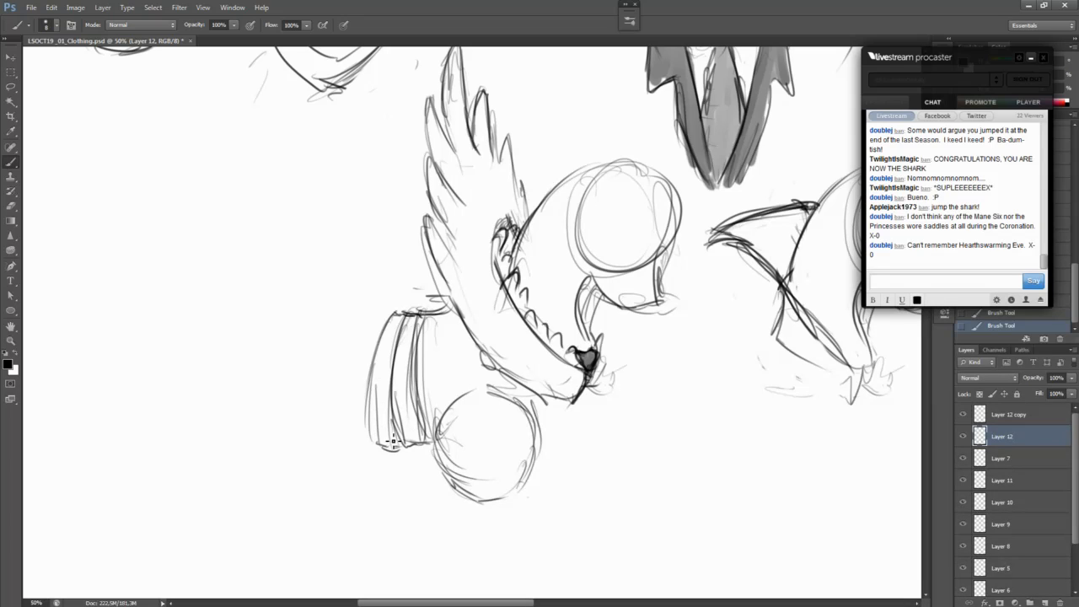
pyautogui.moveTo(379, 442)
pyautogui.mouseDown()
pyautogui.moveTo(373, 387)
pyautogui.moveTo(380, 397)
pyautogui.moveTo(399, 324)
pyautogui.moveTo(386, 452)
pyautogui.mouseUp()
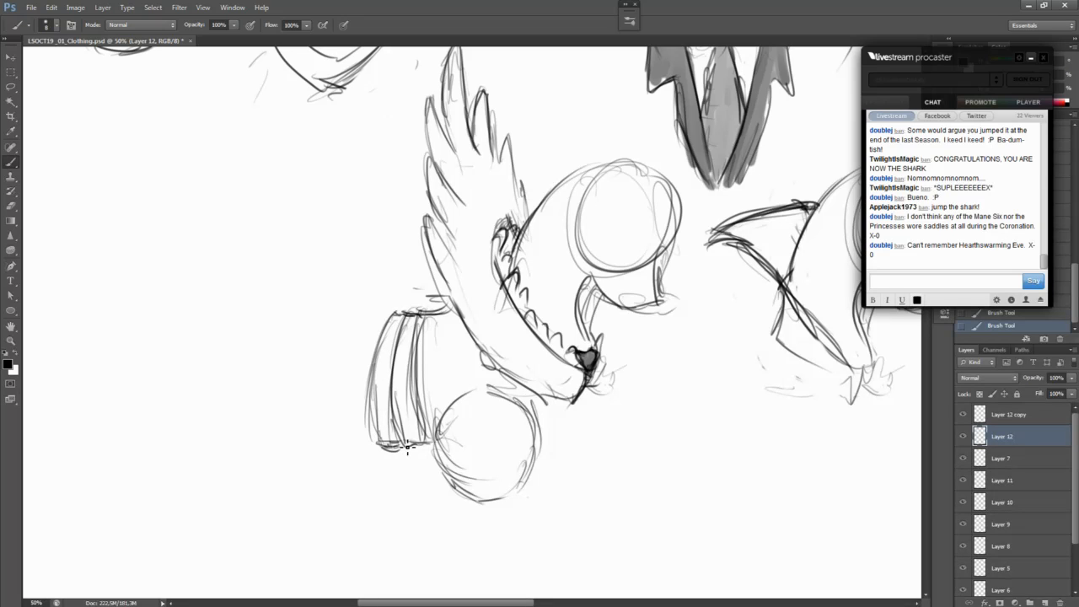
pyautogui.moveTo(395, 391); pyautogui.dragTo(404, 440)
pyautogui.moveTo(414, 335)
pyautogui.mouseDown()
pyautogui.moveTo(428, 444)
pyautogui.moveTo(417, 445)
pyautogui.moveTo(433, 442)
pyautogui.mouseUp()
# Step: Draw a narrow cuff band around the base of the puffed sleeve with a ragged frill below it
pyautogui.moveTo(455, 406)
pyautogui.mouseDown()
pyautogui.moveTo(493, 392)
pyautogui.moveTo(544, 416)
pyautogui.moveTo(521, 512)
pyautogui.moveTo(474, 509)
pyautogui.moveTo(509, 478)
pyautogui.moveTo(496, 467)
pyautogui.moveTo(499, 496)
pyautogui.moveTo(517, 491)
pyautogui.moveTo(505, 502)
pyautogui.moveTo(538, 482)
pyautogui.mouseUp()
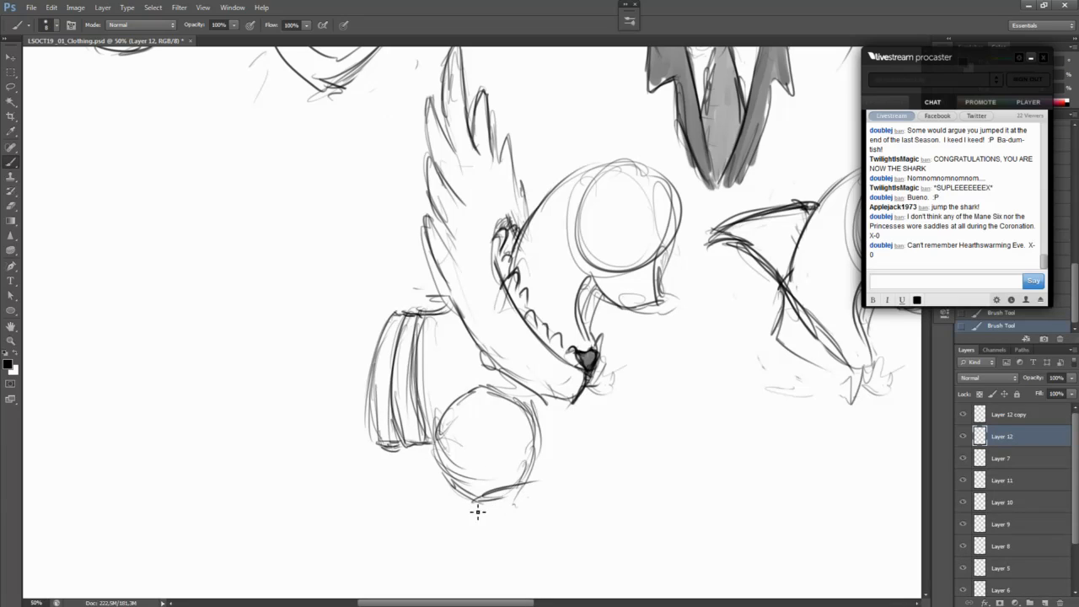
pyautogui.moveTo(478, 505); pyautogui.dragTo(542, 485)
pyautogui.moveTo(536, 478); pyautogui.dragTo(539, 488)
pyautogui.moveTo(481, 504)
pyautogui.mouseDown()
pyautogui.moveTo(509, 508)
pyautogui.moveTo(545, 491)
pyautogui.mouseUp()
pyautogui.moveTo(467, 512)
pyautogui.mouseDown()
pyautogui.moveTo(490, 533)
pyautogui.moveTo(534, 524)
pyautogui.moveTo(547, 496)
pyautogui.moveTo(579, 502)
pyautogui.mouseUp()
pyautogui.moveTo(485, 527)
pyautogui.mouseDown()
pyautogui.moveTo(495, 514)
pyautogui.moveTo(517, 524)
pyautogui.mouseUp()
pyautogui.moveTo(534, 519)
pyautogui.mouseDown()
pyautogui.moveTo(568, 502)
pyautogui.moveTo(517, 499)
pyautogui.moveTo(541, 479)
pyautogui.moveTo(527, 483)
pyautogui.moveTo(544, 487)
pyautogui.moveTo(536, 430)
pyautogui.moveTo(527, 482)
pyautogui.mouseUp()
# Step: Darken the puffed sleeve's front edge and cuff band, and erase the stray lines beneath the striped band
pyautogui.moveTo(541, 417); pyautogui.dragTo(544, 466)
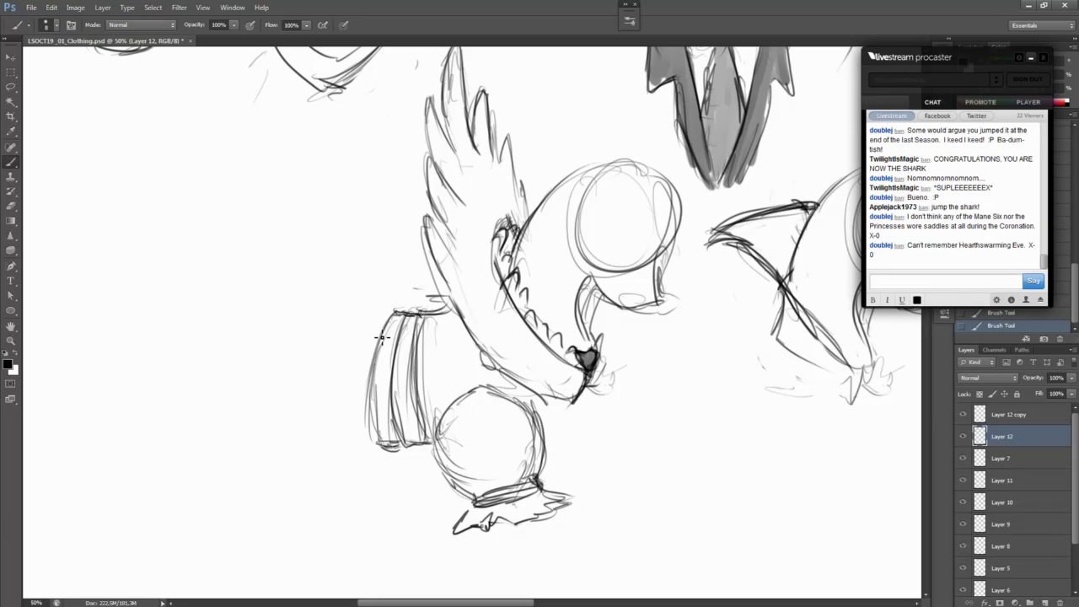
pyautogui.moveTo(398, 456); pyautogui.dragTo(373, 455)
pyautogui.moveTo(472, 502)
pyautogui.mouseDown()
pyautogui.moveTo(549, 483)
pyautogui.moveTo(478, 514)
pyautogui.moveTo(542, 488)
pyautogui.mouseUp()
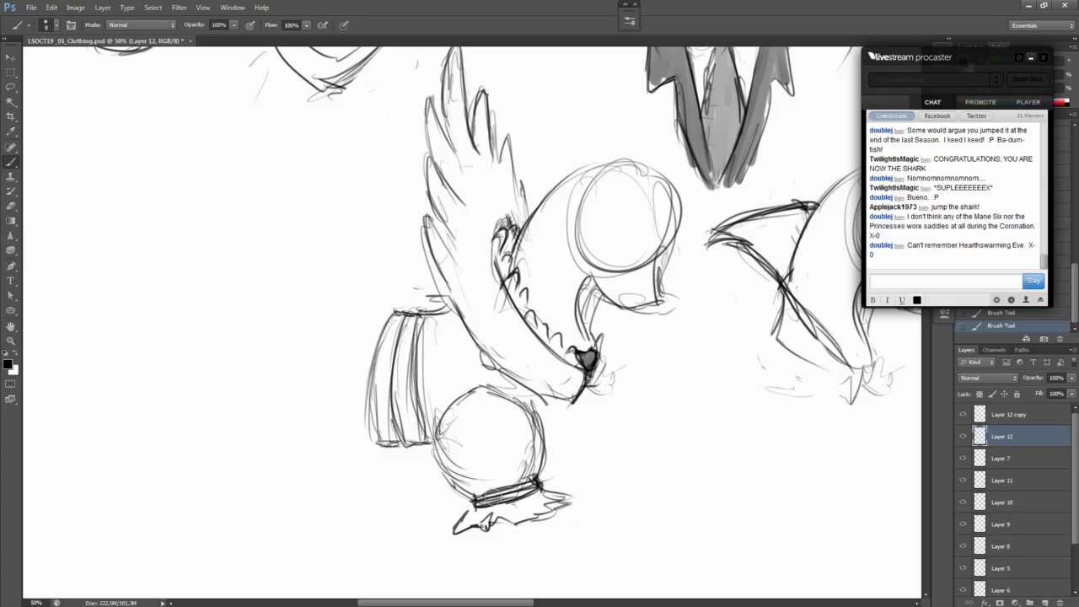
# Step: Clear the scribbles inside the puffed sleeve's cuff band and darken the outline of the frill below it
pyautogui.moveTo(487, 503)
pyautogui.mouseDown()
pyautogui.moveTo(522, 497)
pyautogui.moveTo(515, 475)
pyautogui.moveTo(533, 485)
pyautogui.mouseUp()
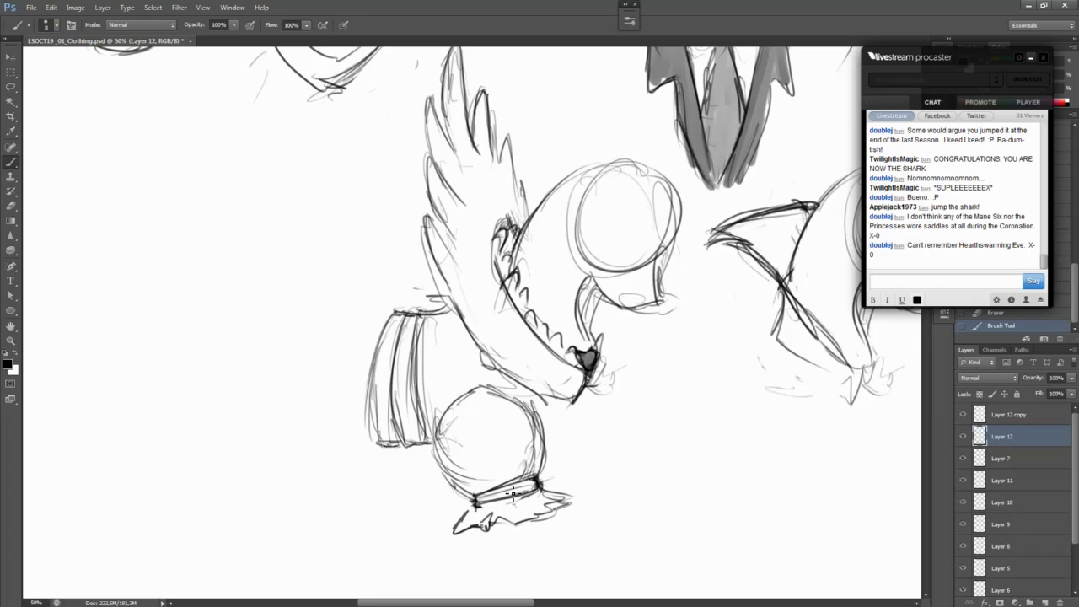
pyautogui.moveTo(472, 519)
pyautogui.mouseDown()
pyautogui.moveTo(459, 530)
pyautogui.moveTo(531, 521)
pyautogui.moveTo(546, 499)
pyautogui.moveTo(540, 484)
pyautogui.mouseUp()
# Step: Sketch a small angular cloth piece with a slanted guide line and a sloping base line below the pointed collar
pyautogui.hscroll(4, 590, 494)
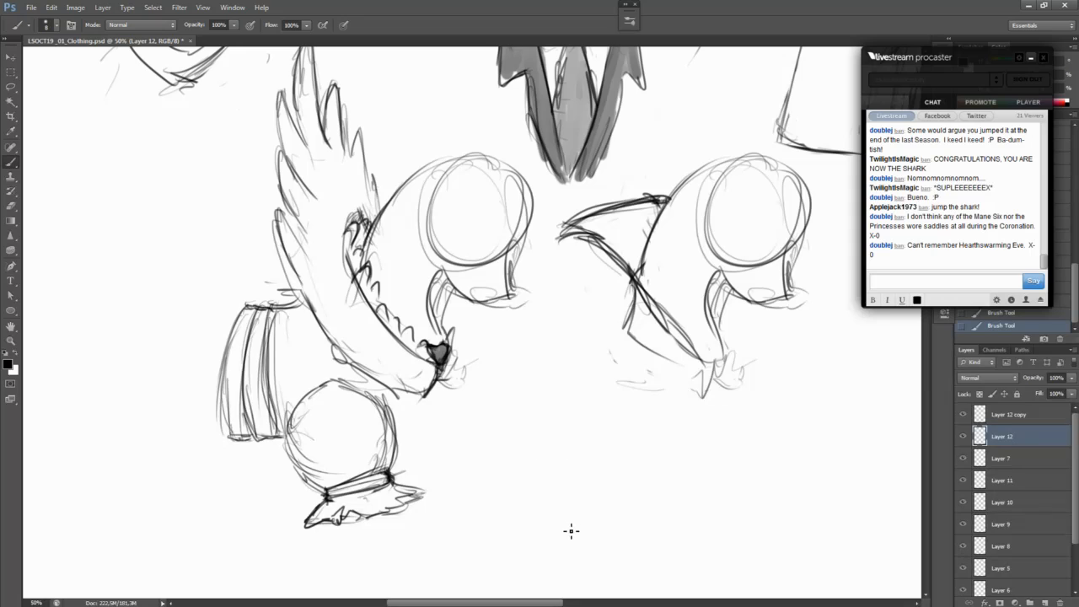
pyautogui.scroll(-2, 556, 489)
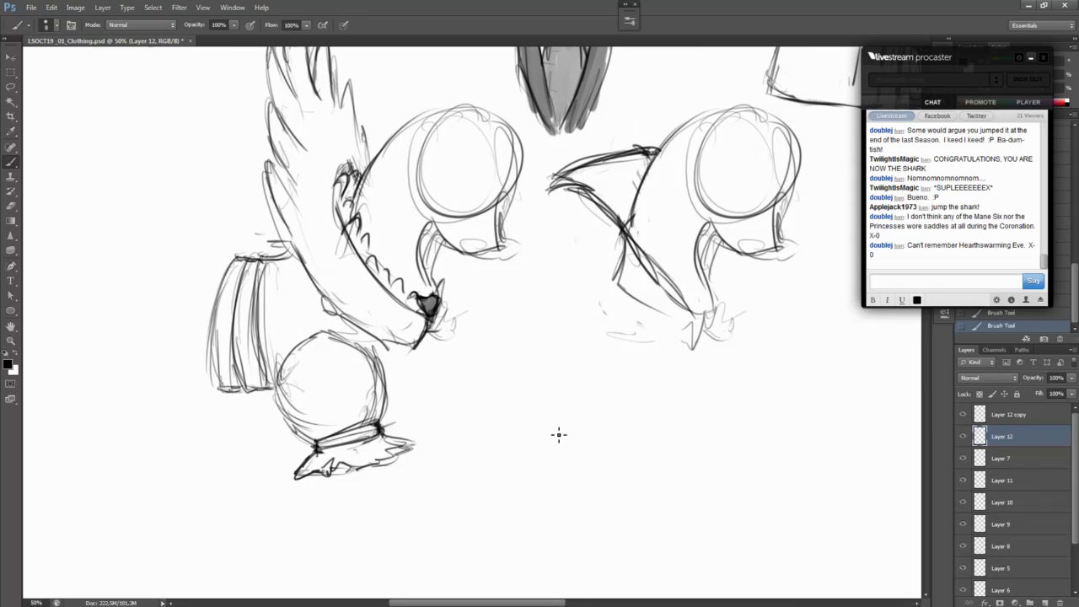
pyautogui.moveTo(547, 395); pyautogui.dragTo(556, 442)
pyautogui.hotkey('ctrl', 'z')
pyautogui.moveTo(548, 358)
pyautogui.mouseDown()
pyautogui.moveTo(515, 453)
pyautogui.moveTo(599, 488)
pyautogui.moveTo(621, 450)
pyautogui.mouseUp()
pyautogui.hotkey('ctrl', 'z')
pyautogui.moveTo(514, 461)
pyautogui.mouseDown()
pyautogui.moveTo(592, 432)
pyautogui.moveTo(583, 419)
pyautogui.moveTo(519, 461)
pyautogui.mouseUp()
pyautogui.hotkey('ctrl', 'z')
pyautogui.moveTo(580, 437)
pyautogui.mouseDown()
pyautogui.moveTo(511, 461)
pyautogui.moveTo(544, 433)
pyautogui.moveTo(535, 439)
pyautogui.moveTo(529, 424)
pyautogui.moveTo(577, 411)
pyautogui.moveTo(583, 424)
pyautogui.moveTo(546, 465)
pyautogui.moveTo(573, 427)
pyautogui.mouseUp()
pyautogui.hotkey('ctrl', 'z')
pyautogui.moveTo(547, 465)
pyautogui.mouseDown()
pyautogui.moveTo(579, 431)
pyautogui.moveTo(554, 471)
pyautogui.mouseUp()
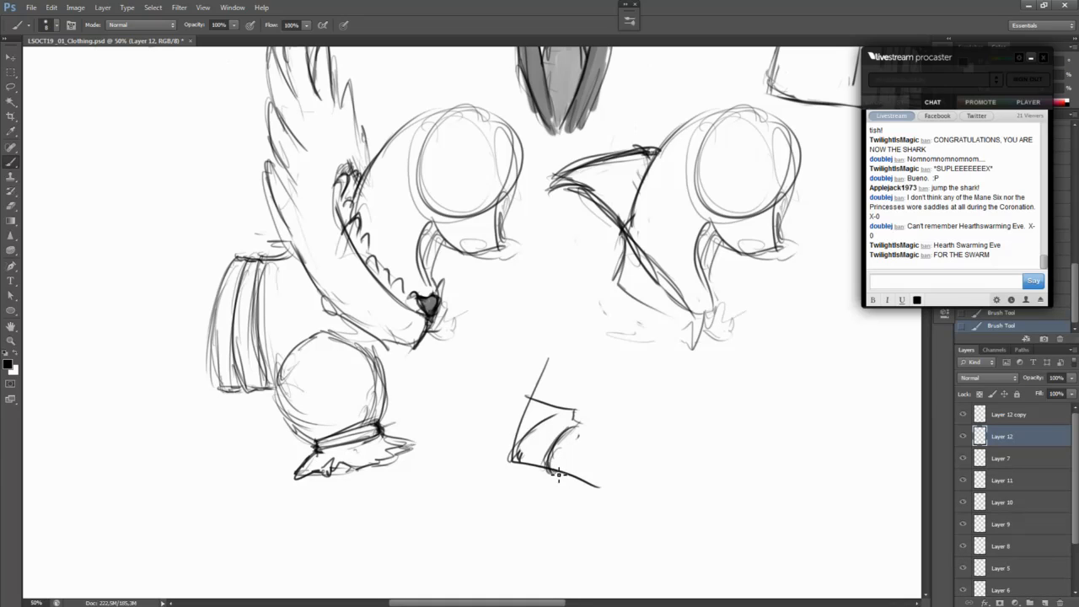
# Step: Rework the edges of the small cloth piece and add a rounded outer curve on its rear side
pyautogui.moveTo(526, 397)
pyautogui.mouseDown()
pyautogui.moveTo(560, 411)
pyautogui.moveTo(532, 411)
pyautogui.moveTo(511, 464)
pyautogui.mouseUp()
pyautogui.moveTo(533, 455)
pyautogui.mouseDown()
pyautogui.moveTo(525, 470)
pyautogui.moveTo(511, 457)
pyautogui.moveTo(531, 442)
pyautogui.mouseUp()
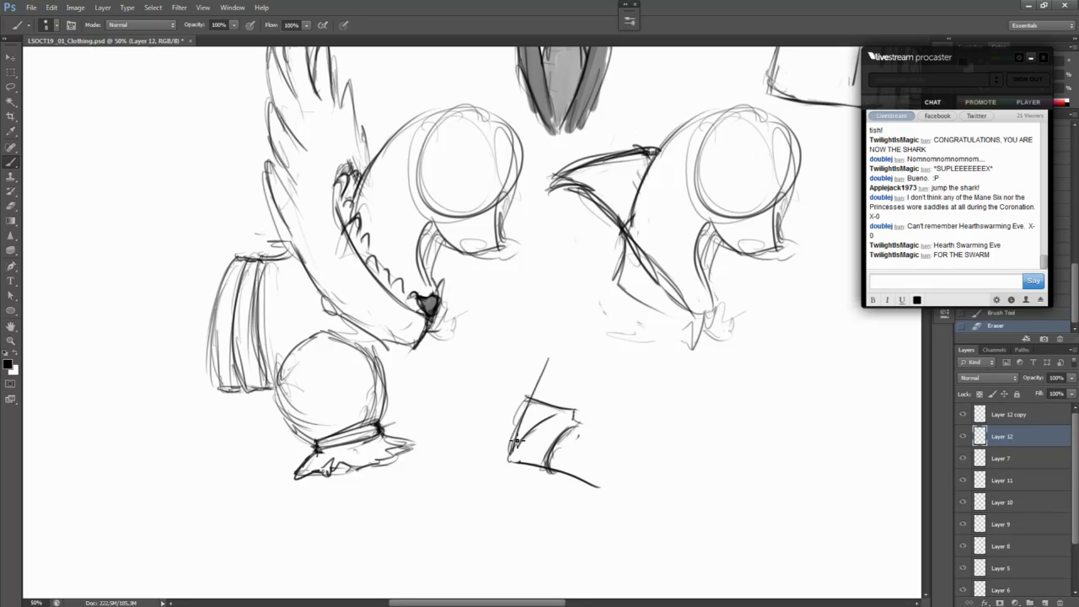
pyautogui.moveTo(529, 404)
pyautogui.mouseDown()
pyautogui.moveTo(581, 420)
pyautogui.moveTo(547, 464)
pyautogui.mouseUp()
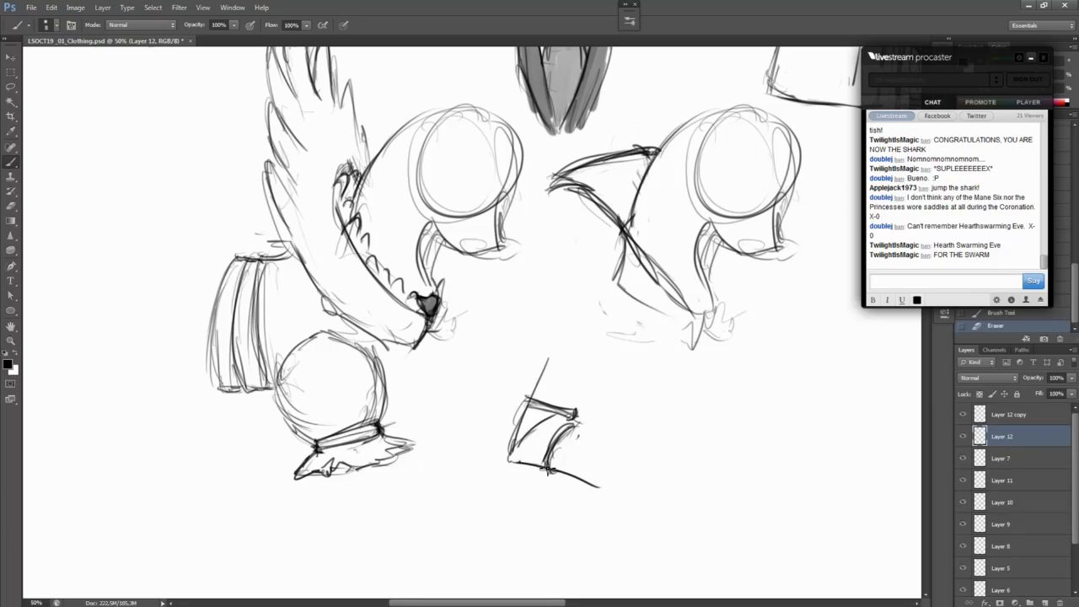
pyautogui.moveTo(561, 427); pyautogui.dragTo(550, 469)
pyautogui.moveTo(529, 407)
pyautogui.mouseDown()
pyautogui.moveTo(499, 422)
pyautogui.moveTo(551, 469)
pyautogui.moveTo(514, 473)
pyautogui.moveTo(549, 473)
pyautogui.mouseUp()
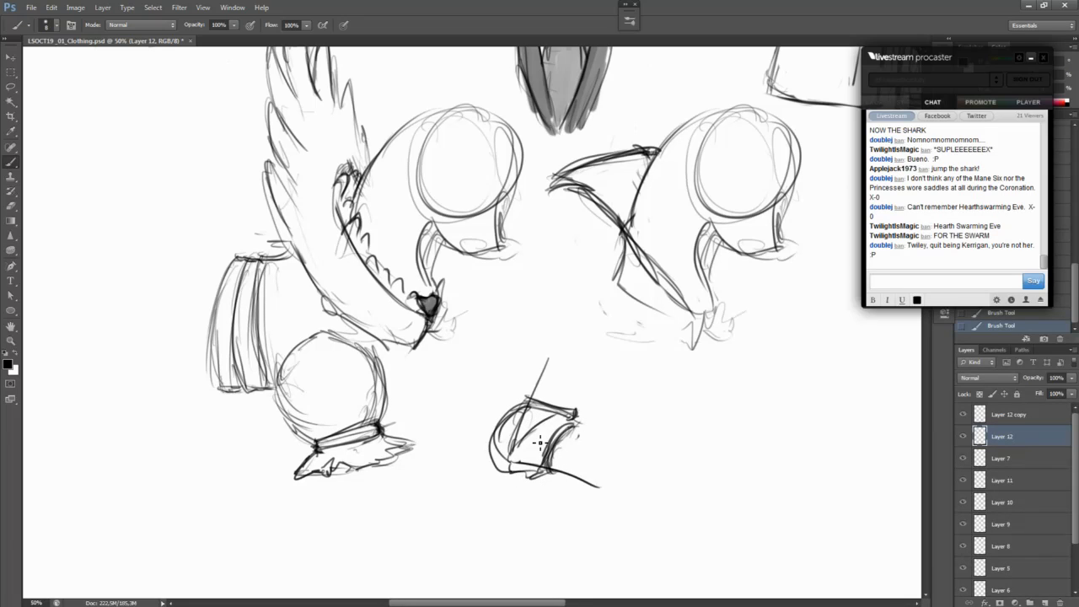
# Step: Draw curved fold lines inside the small cloth piece and erase the stray lines around them
pyautogui.moveTo(523, 413)
pyautogui.mouseDown()
pyautogui.moveTo(543, 431)
pyautogui.moveTo(510, 440)
pyautogui.moveTo(549, 426)
pyautogui.moveTo(535, 420)
pyautogui.moveTo(578, 434)
pyautogui.moveTo(571, 415)
pyautogui.moveTo(513, 438)
pyautogui.moveTo(561, 423)
pyautogui.moveTo(515, 421)
pyautogui.moveTo(512, 446)
pyautogui.moveTo(563, 418)
pyautogui.mouseUp()
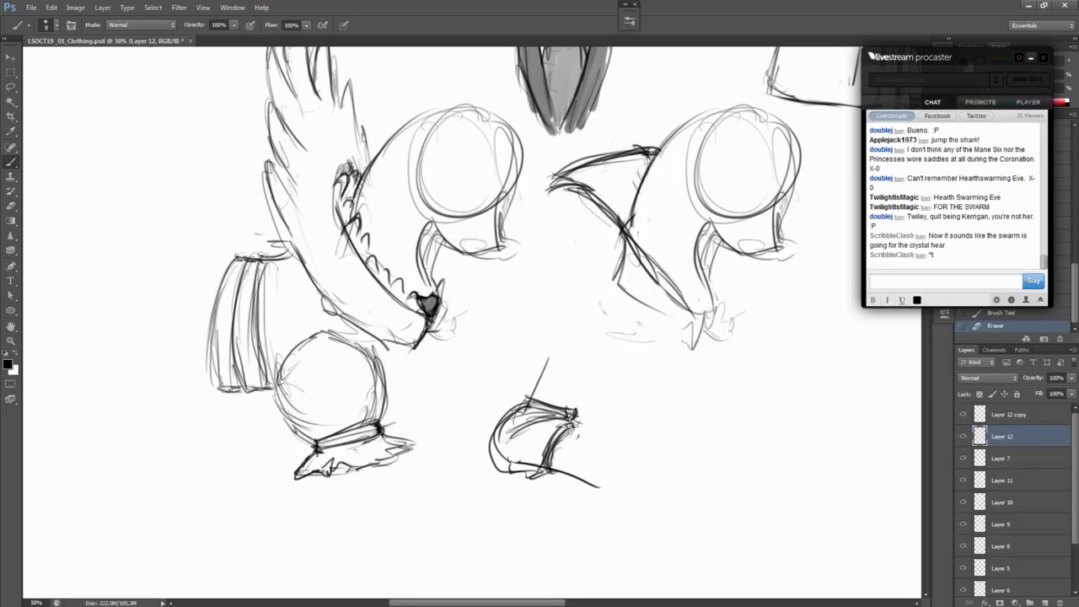
pyautogui.moveTo(525, 456); pyautogui.dragTo(514, 464)
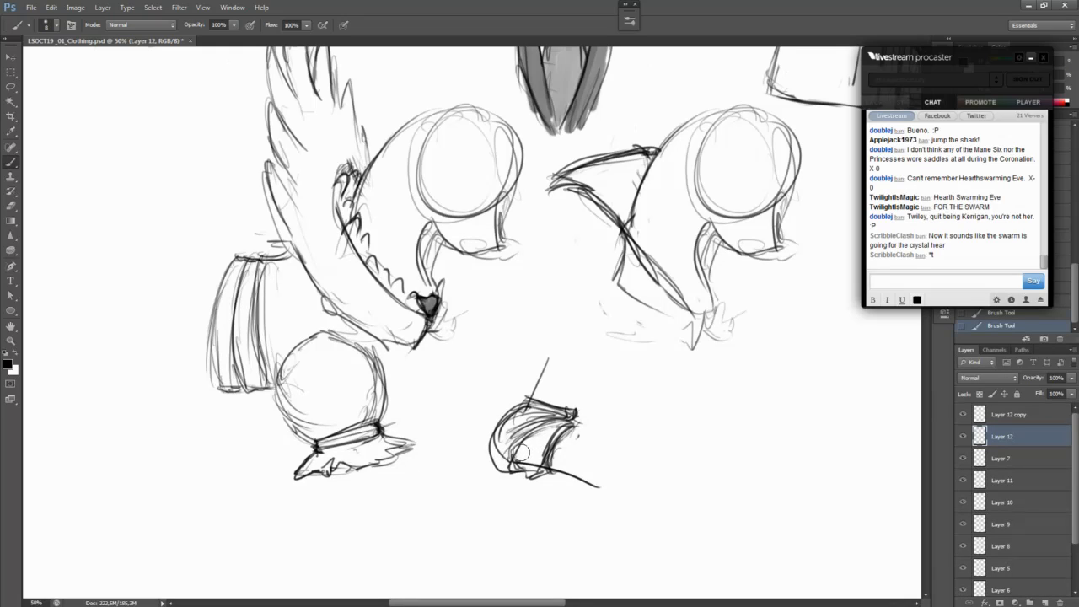
pyautogui.press('e')
pyautogui.moveTo(502, 460)
pyautogui.mouseDown()
pyautogui.moveTo(547, 435)
pyautogui.moveTo(548, 423)
pyautogui.moveTo(513, 424)
pyautogui.mouseUp()
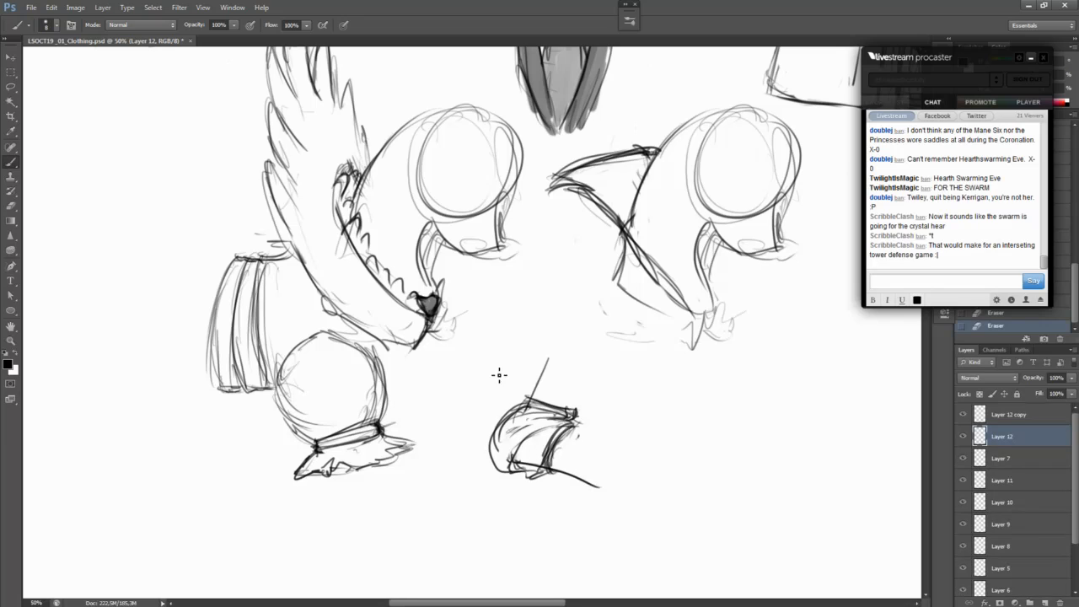
pyautogui.moveTo(566, 419)
pyautogui.mouseDown()
pyautogui.moveTo(520, 404)
pyautogui.moveTo(575, 425)
pyautogui.mouseUp()
# Step: Select the small cloth sketch with the Lasso tool and move it up closer to the pony heads
pyautogui.press('l')
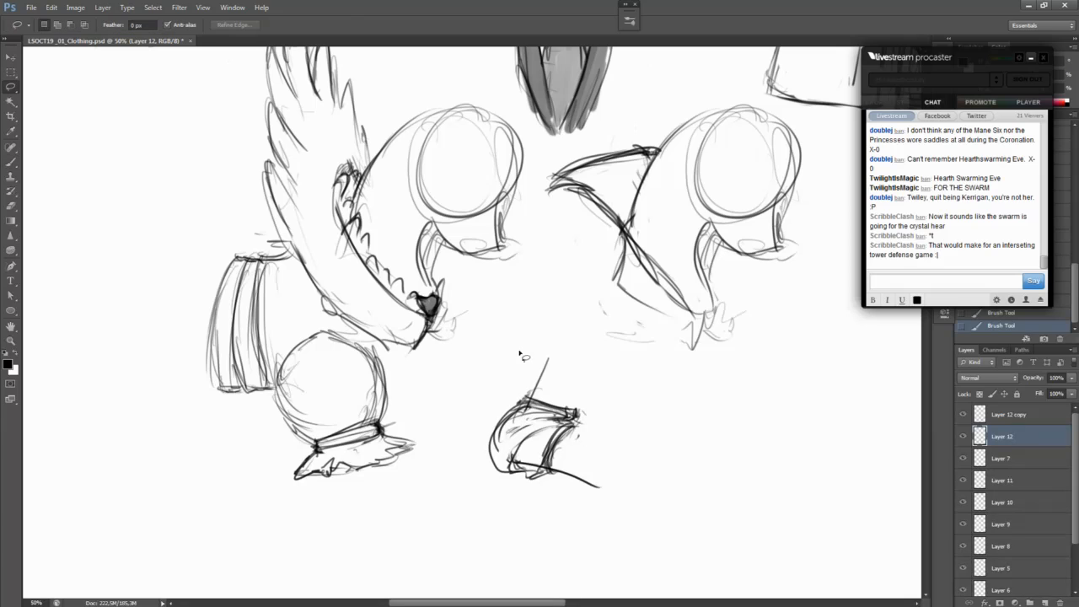
pyautogui.moveTo(517, 354)
pyautogui.mouseDown()
pyautogui.moveTo(685, 435)
pyautogui.moveTo(557, 320)
pyautogui.mouseUp()
pyautogui.moveTo(592, 419); pyautogui.dragTo(591, 325)
pyautogui.hotkey('ctrl', 'd')
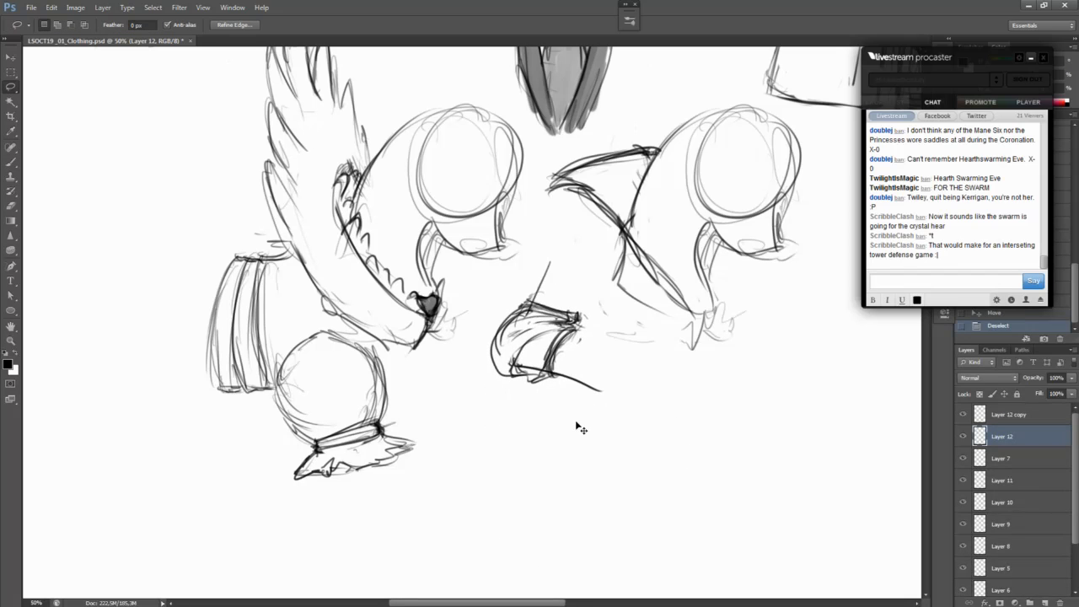
# Step: Sketch the pony's back line behind the striped band, with a saddle blanket and a short strap in front of it
pyautogui.press('b')
pyautogui.moveTo(460, 460); pyautogui.dragTo(755, 480)
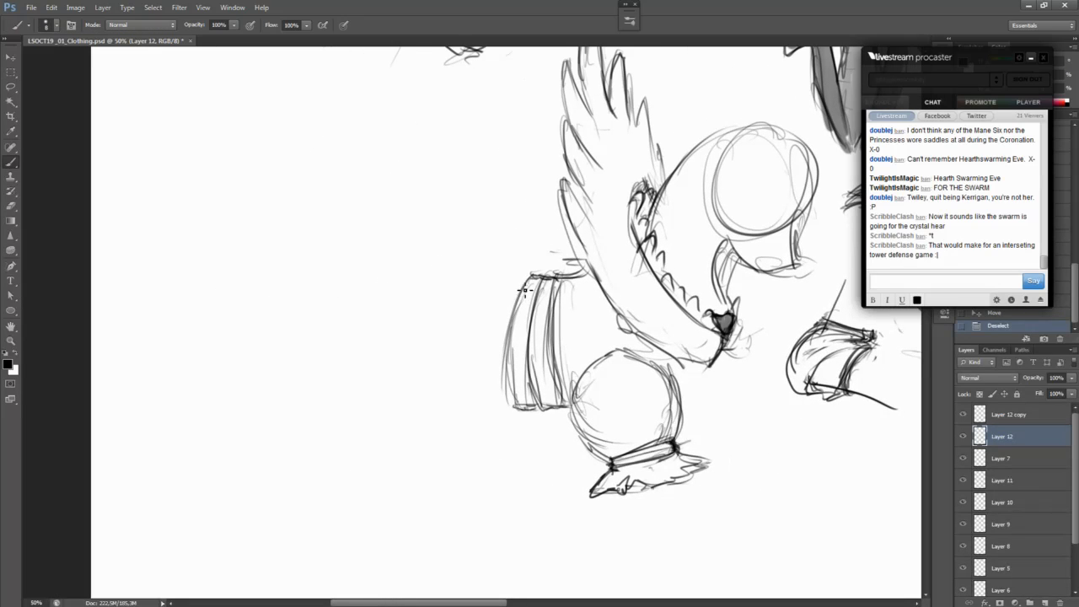
pyautogui.moveTo(516, 268)
pyautogui.mouseDown()
pyautogui.moveTo(352, 223)
pyautogui.moveTo(396, 229)
pyautogui.mouseUp()
pyautogui.moveTo(352, 226); pyautogui.dragTo(274, 292)
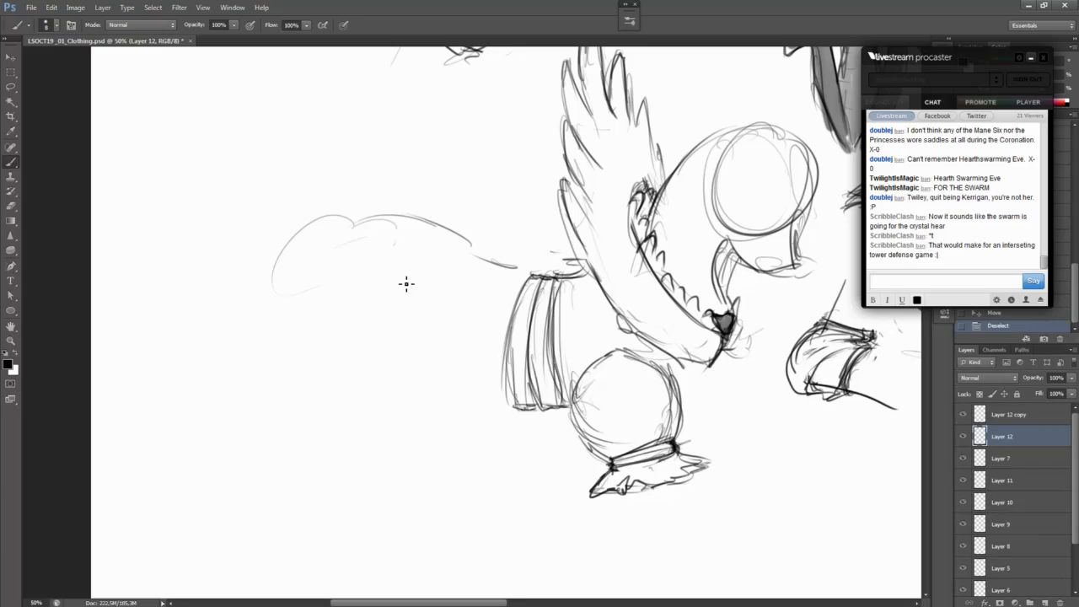
pyautogui.moveTo(382, 287); pyautogui.dragTo(351, 288)
pyautogui.moveTo(488, 258); pyautogui.dragTo(516, 268)
pyautogui.moveTo(489, 262); pyautogui.dragTo(518, 280)
pyautogui.moveTo(336, 236)
pyautogui.mouseDown()
pyautogui.moveTo(349, 241)
pyautogui.moveTo(312, 277)
pyautogui.moveTo(453, 285)
pyautogui.mouseUp()
pyautogui.moveTo(442, 220)
pyautogui.mouseDown()
pyautogui.moveTo(447, 287)
pyautogui.moveTo(450, 268)
pyautogui.mouseUp()
# Step: Mark stitches along the saddle blanket's lower edge, erase stray marks, and connect its front corner to the strap
pyautogui.moveTo(336, 303); pyautogui.dragTo(337, 318)
pyautogui.moveTo(347, 305); pyautogui.dragTo(348, 320)
pyautogui.moveTo(421, 293)
pyautogui.mouseDown()
pyautogui.moveTo(422, 308)
pyautogui.moveTo(392, 311)
pyautogui.mouseUp()
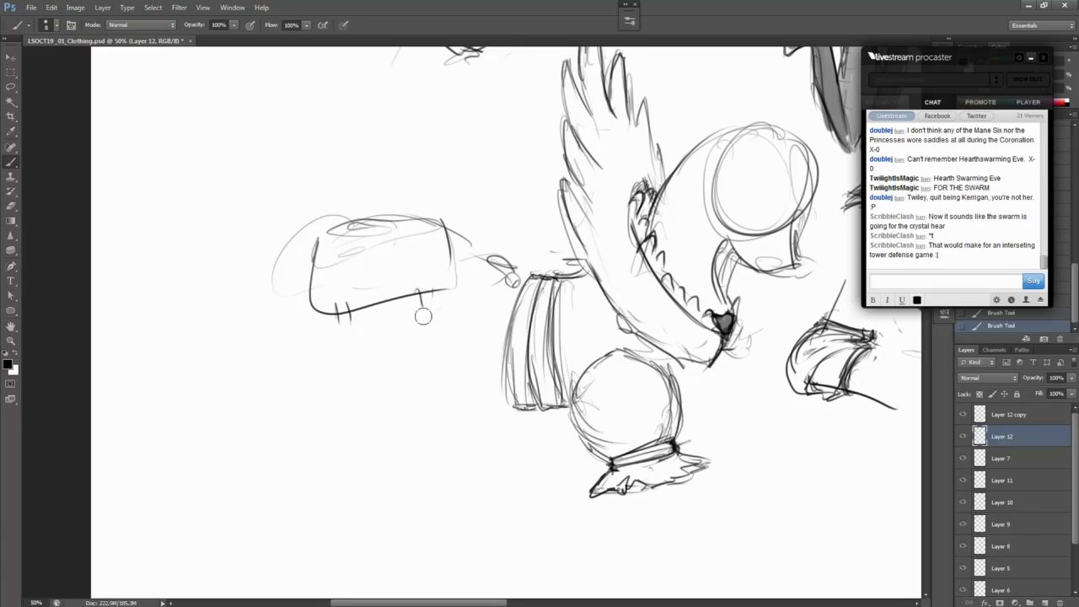
pyautogui.press('e')
pyautogui.moveTo(376, 302); pyautogui.dragTo(382, 304)
pyautogui.moveTo(449, 231)
pyautogui.mouseDown()
pyautogui.moveTo(449, 293)
pyautogui.moveTo(478, 251)
pyautogui.moveTo(516, 285)
pyautogui.moveTo(497, 295)
pyautogui.mouseUp()
pyautogui.moveTo(480, 253)
pyautogui.mouseDown()
pyautogui.moveTo(493, 301)
pyautogui.moveTo(518, 281)
pyautogui.mouseUp()
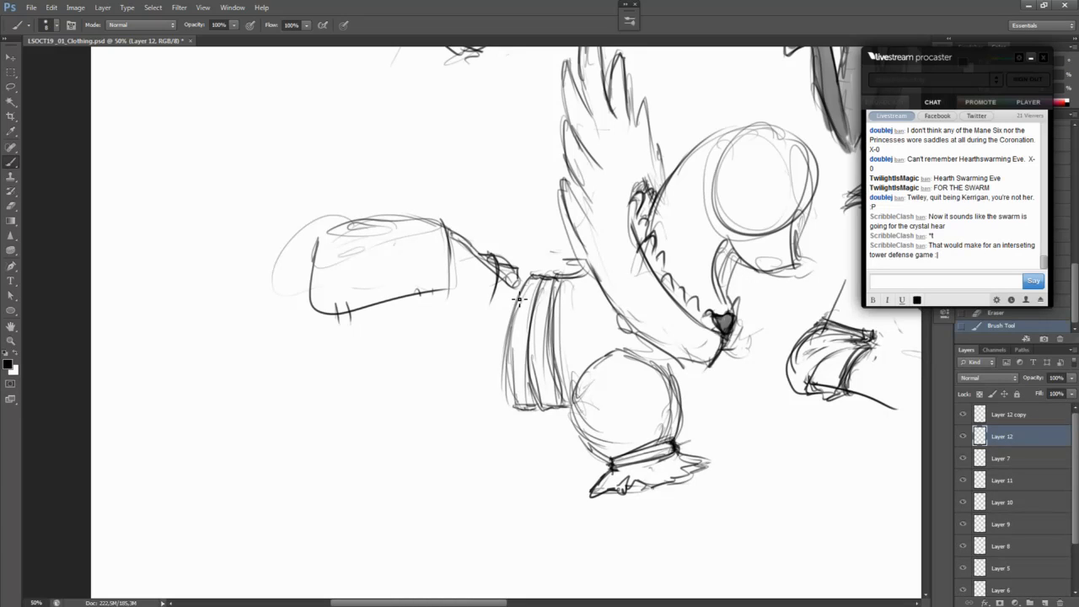
# Step: Draw the long rear outline of the dress skirt falling from the saddle blanket towards the ground
pyautogui.moveTo(317, 237); pyautogui.dragTo(250, 371)
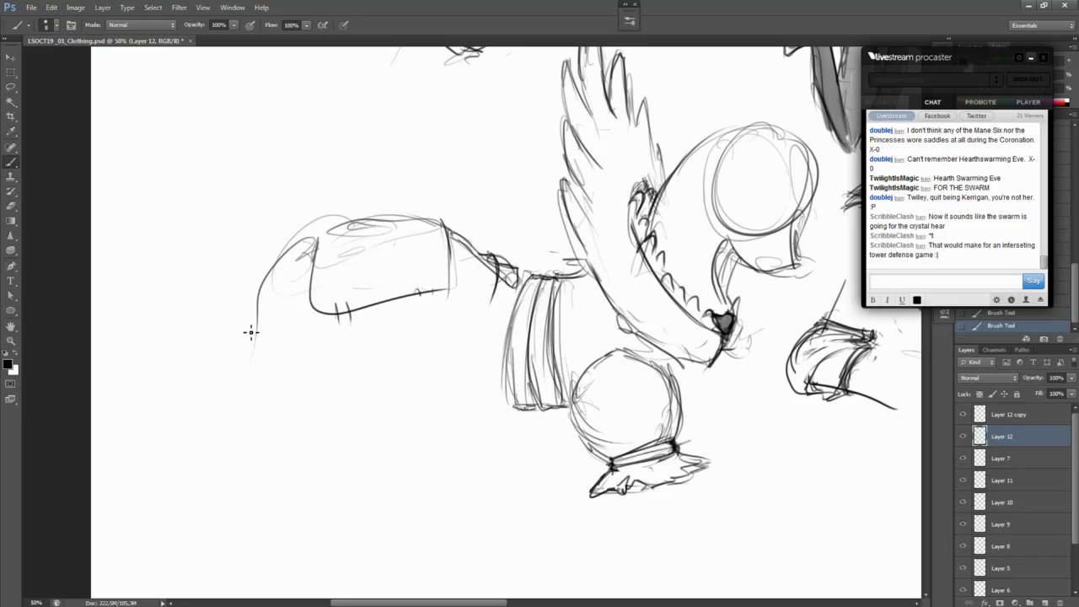
pyautogui.moveTo(304, 250); pyautogui.dragTo(240, 452)
pyautogui.moveTo(267, 322); pyautogui.dragTo(200, 546)
pyautogui.moveTo(249, 459); pyautogui.dragTo(229, 532)
pyautogui.moveTo(249, 510)
pyautogui.mouseDown()
pyautogui.moveTo(237, 553)
pyautogui.moveTo(267, 566)
pyautogui.mouseUp()
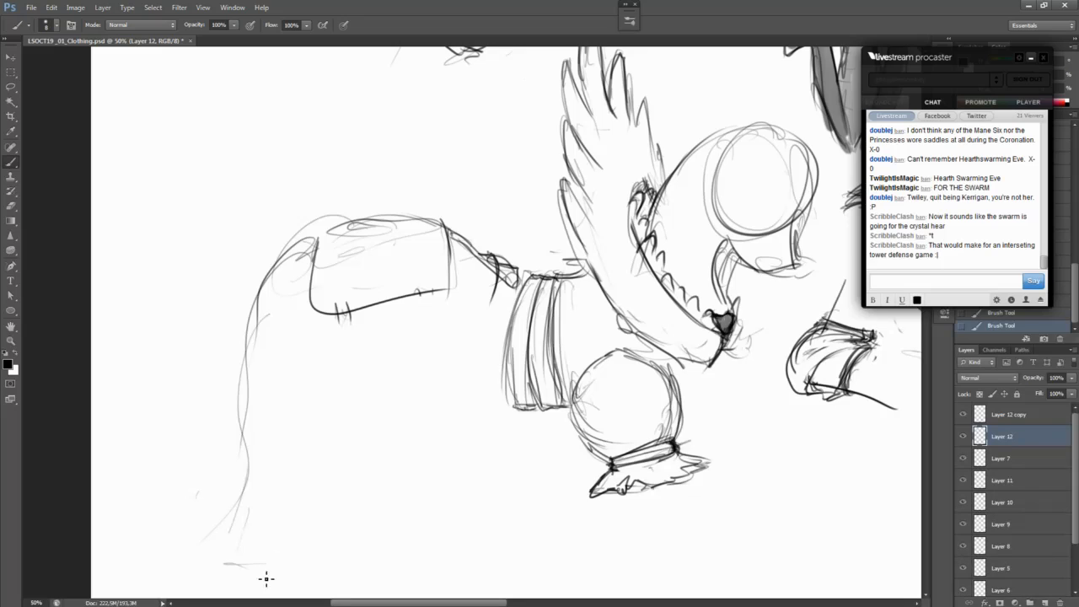
# Step: Add a slanted fold and flaring lines at the lower rear of the dress skirt
pyautogui.moveTo(340, 473); pyautogui.dragTo(368, 391)
pyautogui.moveTo(274, 344)
pyautogui.mouseDown()
pyautogui.moveTo(334, 430)
pyautogui.moveTo(287, 437)
pyautogui.mouseUp()
pyautogui.moveTo(288, 397); pyautogui.dragTo(311, 403)
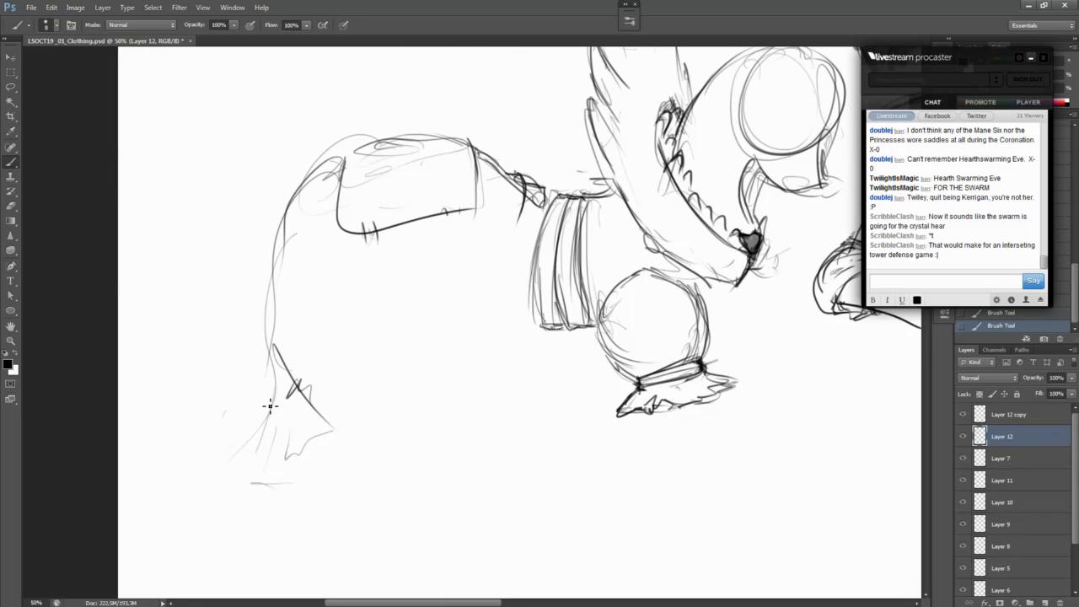
pyautogui.moveTo(280, 350); pyautogui.dragTo(266, 403)
pyautogui.moveTo(277, 366)
pyautogui.mouseDown()
pyautogui.moveTo(225, 483)
pyautogui.moveTo(297, 483)
pyautogui.mouseUp()
pyautogui.moveTo(334, 410)
pyautogui.mouseDown()
pyautogui.moveTo(317, 466)
pyautogui.moveTo(254, 477)
pyautogui.moveTo(277, 484)
pyautogui.mouseUp()
# Step: Draw the skirt's hem with a wavy ruffle below it, and sketch the front edge up to the striped band
pyautogui.moveTo(236, 484)
pyautogui.mouseDown()
pyautogui.moveTo(289, 502)
pyautogui.moveTo(223, 486)
pyautogui.moveTo(278, 511)
pyautogui.moveTo(376, 513)
pyautogui.moveTo(498, 496)
pyautogui.moveTo(532, 476)
pyautogui.mouseUp()
pyautogui.moveTo(236, 488)
pyautogui.mouseDown()
pyautogui.moveTo(379, 497)
pyautogui.moveTo(548, 462)
pyautogui.mouseUp()
pyautogui.moveTo(507, 376); pyautogui.dragTo(516, 472)
pyautogui.moveTo(536, 329)
pyautogui.mouseDown()
pyautogui.moveTo(532, 373)
pyautogui.moveTo(521, 330)
pyautogui.moveTo(503, 340)
pyautogui.moveTo(516, 329)
pyautogui.mouseUp()
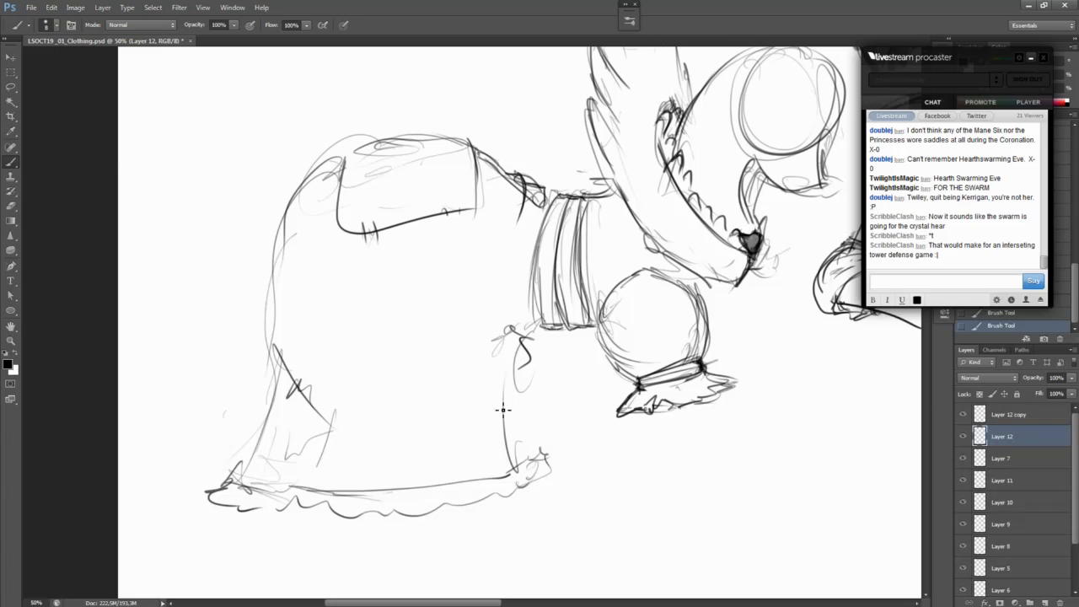
# Step: Lasso the skirt and saddle sketch, scale it to about 92%, and move it closer to the striped band
pyautogui.hotkey('ctrl', '-')
pyautogui.hotkey('ctrl', '-')
pyautogui.hotkey('ctrl', '-')
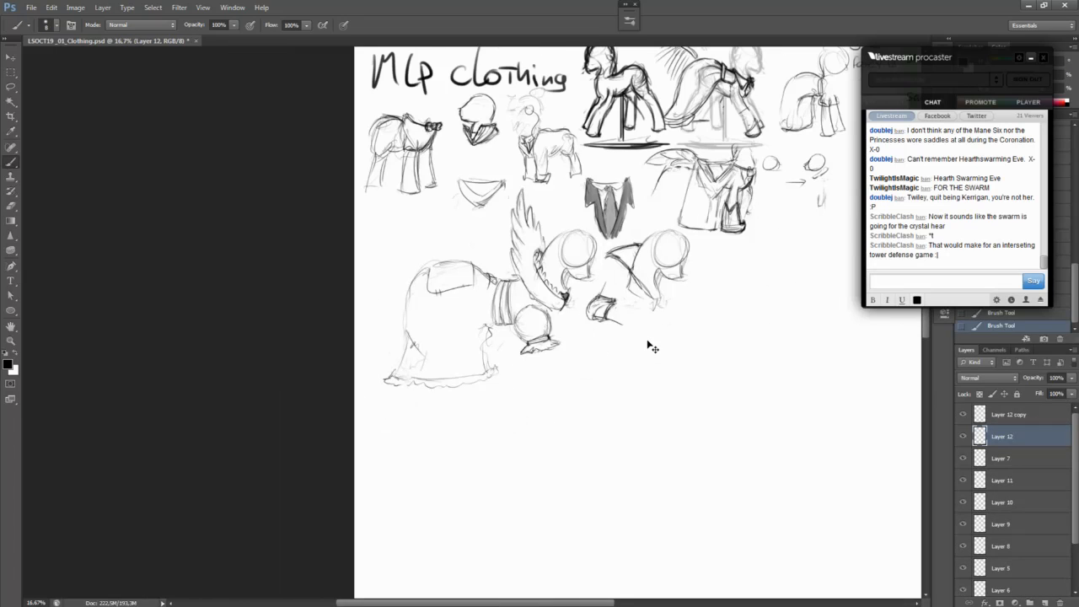
pyautogui.hotkey('ctrl', '+')
pyautogui.hotkey('ctrl', '+')
pyautogui.press('l')
pyautogui.moveTo(371, 135)
pyautogui.mouseDown()
pyautogui.moveTo(330, 193)
pyautogui.moveTo(458, 549)
pyautogui.moveTo(526, 344)
pyautogui.moveTo(371, 136)
pyautogui.mouseUp()
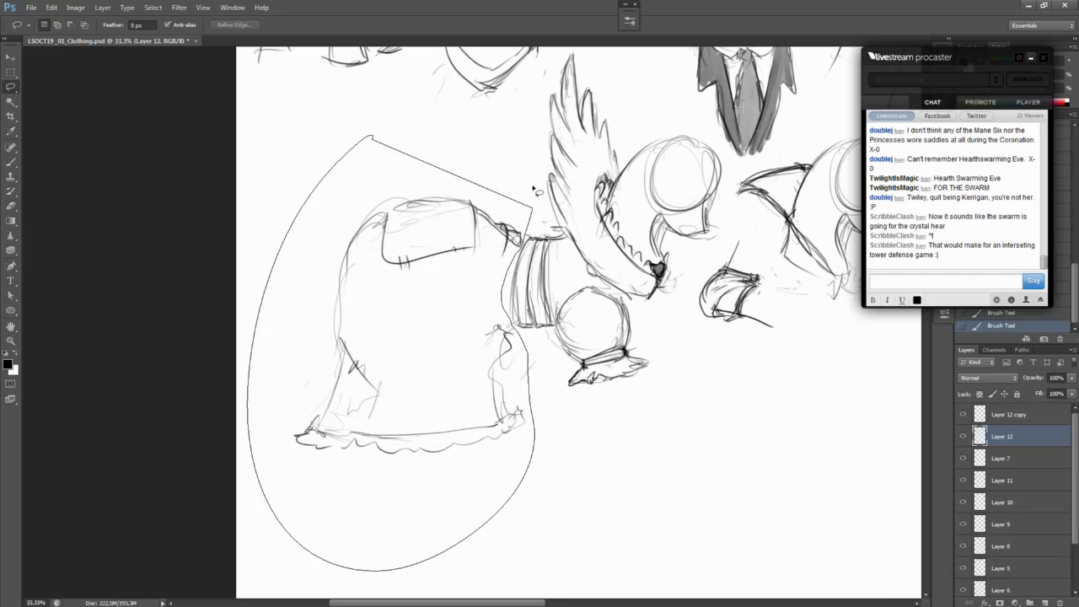
pyautogui.hotkey('ctrl', 't')
pyautogui.moveTo(248, 138); pyautogui.dragTo(260, 148)
pyautogui.moveTo(385, 225); pyautogui.dragTo(413, 197)
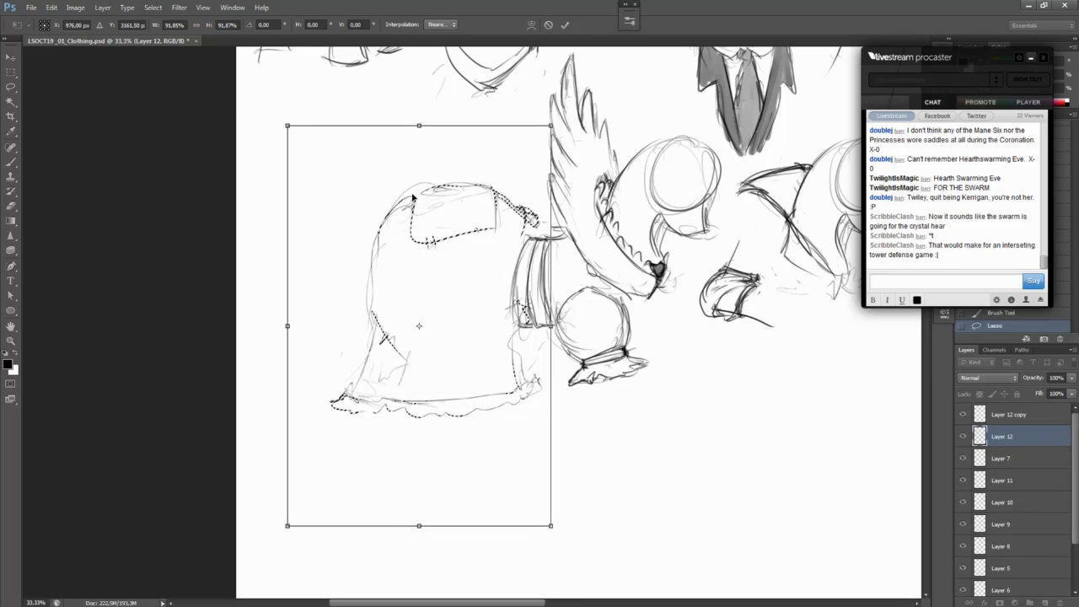
pyautogui.press('Return')
pyautogui.hotkey('ctrl', 'd')
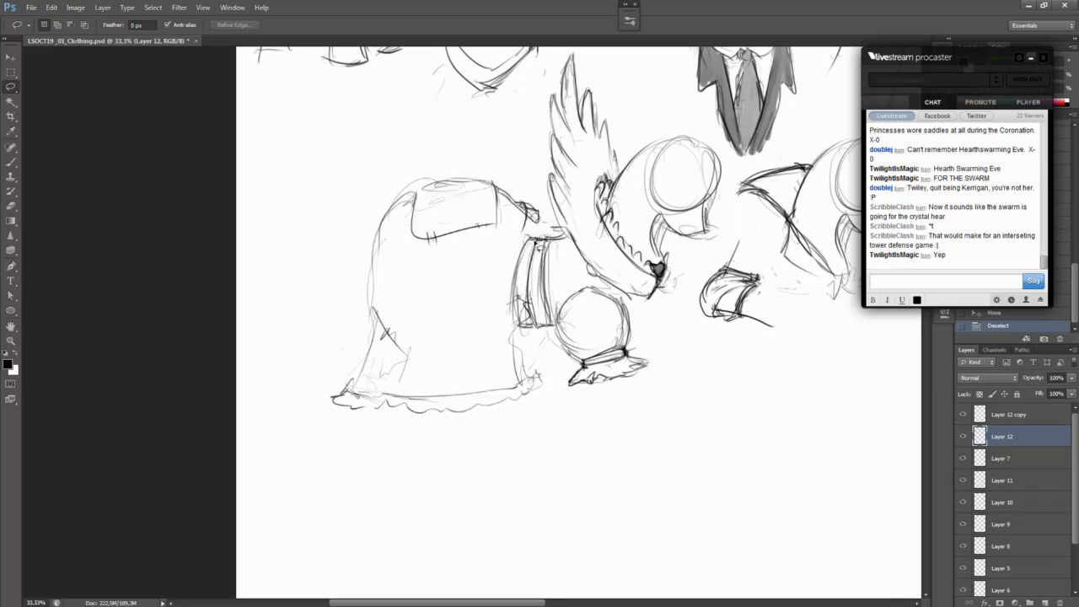
# Step: Lasso the striped band and puffed sleeve, scale them to 86.42%, and move them up against the feather collar
pyautogui.moveTo(538, 229)
pyautogui.mouseDown()
pyautogui.moveTo(500, 327)
pyautogui.moveTo(557, 334)
pyautogui.moveTo(578, 236)
pyautogui.moveTo(566, 231)
pyautogui.moveTo(504, 245)
pyautogui.moveTo(665, 351)
pyautogui.moveTo(595, 270)
pyautogui.mouseUp()
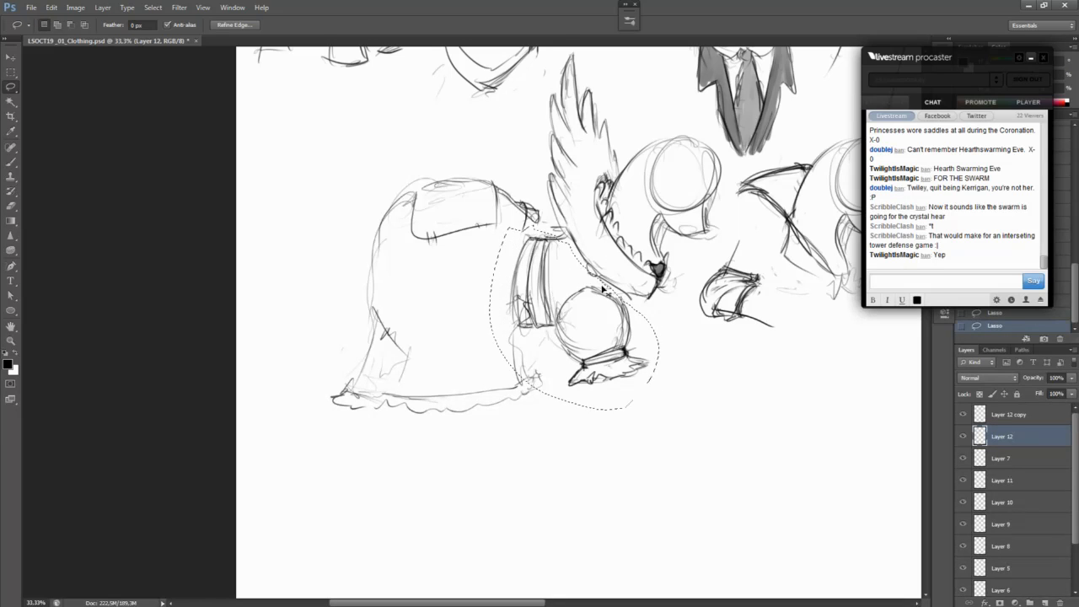
pyautogui.hotkey('ctrl', 't')
pyautogui.moveTo(663, 223); pyautogui.dragTo(647, 238)
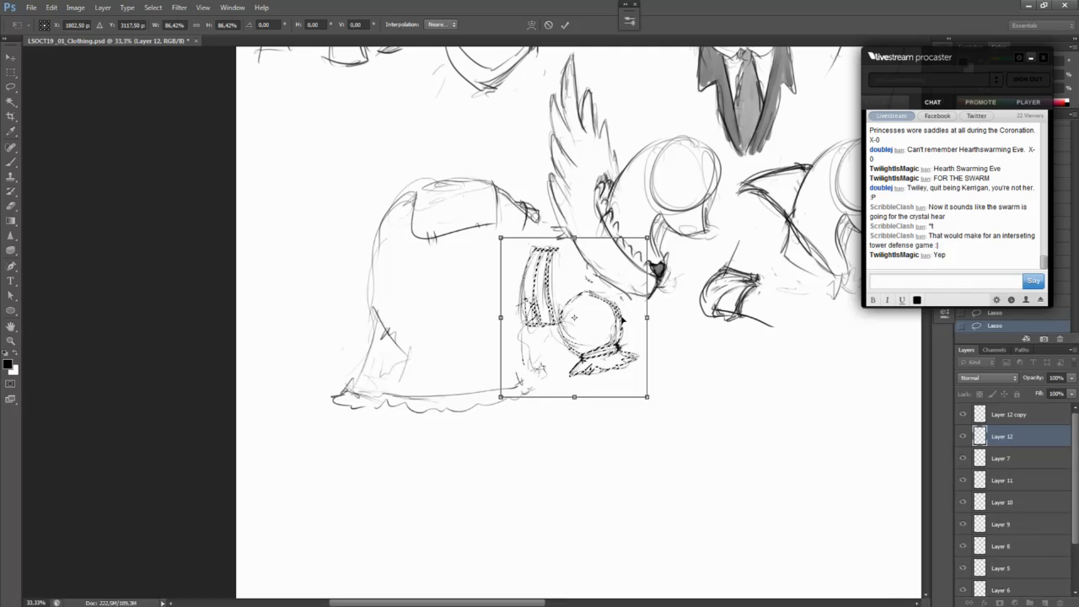
pyautogui.moveTo(634, 293); pyautogui.dragTo(644, 274)
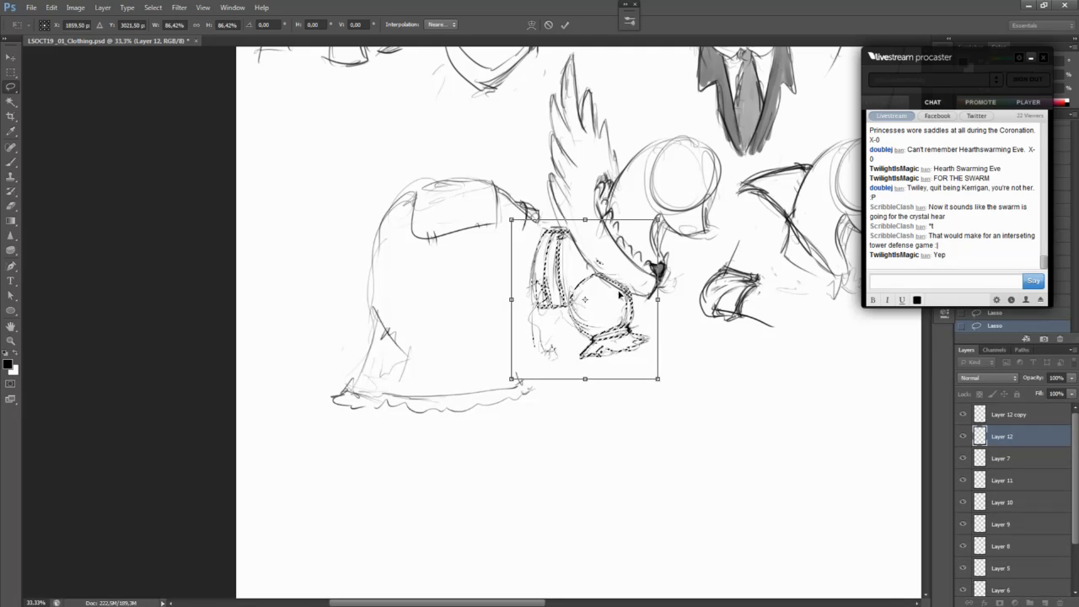
pyautogui.press('Return')
pyautogui.hotkey('ctrl', 'd')
# Step: Lasso the skirt and saddle sketch and move it slightly closer to the striped band
pyautogui.moveTo(616, 356); pyautogui.dragTo(489, 440)
pyautogui.moveTo(295, 215)
pyautogui.mouseDown()
pyautogui.moveTo(188, 279)
pyautogui.moveTo(426, 445)
pyautogui.moveTo(396, 342)
pyautogui.moveTo(396, 253)
pyautogui.moveTo(325, 221)
pyautogui.mouseUp()
pyautogui.moveTo(374, 298); pyautogui.dragTo(383, 302)
pyautogui.hotkey('ctrl', 'd')
# Step: Darken the feather collar's lower tip beneath the gem and shade the panel between striped band and sleeve grey
pyautogui.press('b')
pyautogui.moveTo(481, 384); pyautogui.dragTo(452, 379)
pyautogui.hotkey('ctrl', 'z')
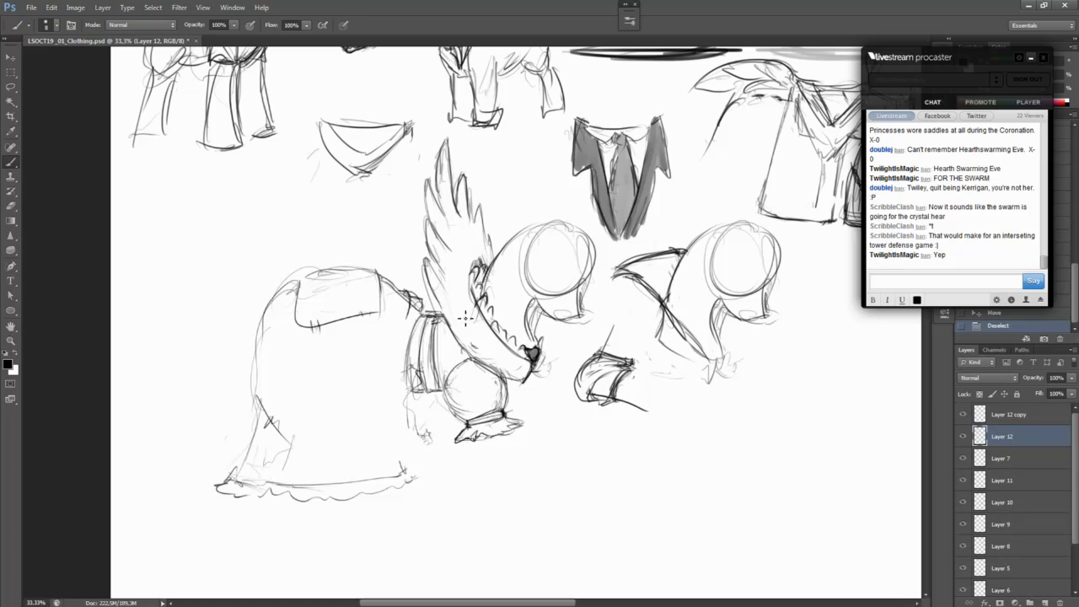
pyautogui.moveTo(534, 377); pyautogui.dragTo(526, 383)
pyautogui.moveTo(535, 366); pyautogui.dragTo(532, 378)
pyautogui.moveTo(447, 335)
pyautogui.mouseDown()
pyautogui.moveTo(439, 327)
pyautogui.moveTo(439, 391)
pyautogui.moveTo(445, 329)
pyautogui.moveTo(459, 367)
pyautogui.moveTo(450, 348)
pyautogui.mouseUp()
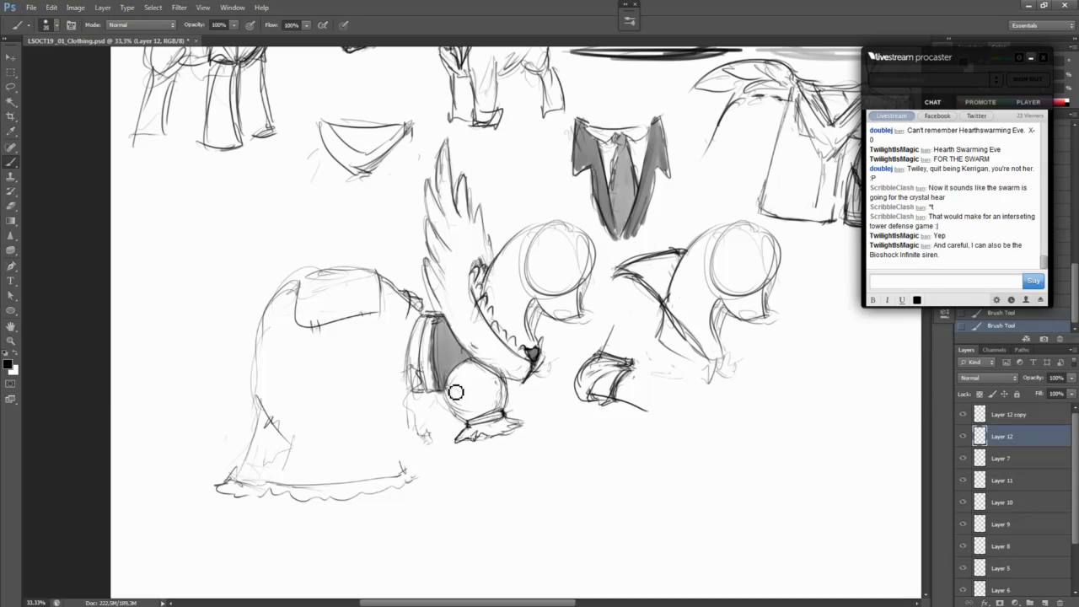
# Step: Add curved vertical stripes to the puffed sleeve and deepen the grey of the adjoining body panel
pyautogui.moveTo(476, 423)
pyautogui.mouseDown()
pyautogui.moveTo(469, 384)
pyautogui.moveTo(472, 403)
pyautogui.moveTo(487, 402)
pyautogui.moveTo(471, 406)
pyautogui.moveTo(465, 372)
pyautogui.moveTo(487, 415)
pyautogui.moveTo(486, 388)
pyautogui.moveTo(480, 375)
pyautogui.moveTo(484, 419)
pyautogui.moveTo(479, 372)
pyautogui.moveTo(498, 404)
pyautogui.mouseUp()
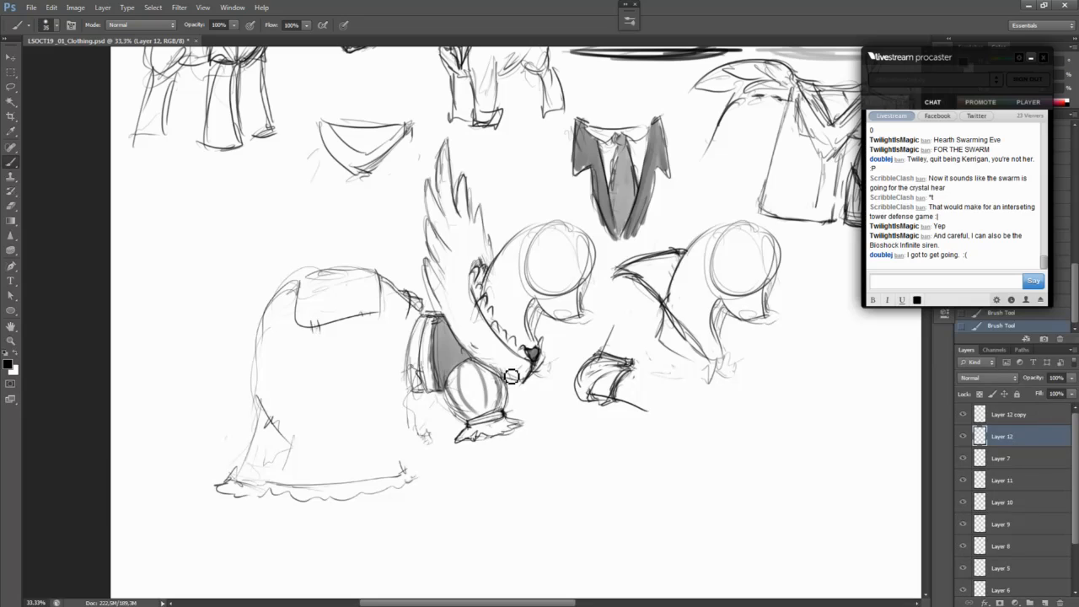
pyautogui.moveTo(474, 420); pyautogui.dragTo(502, 416)
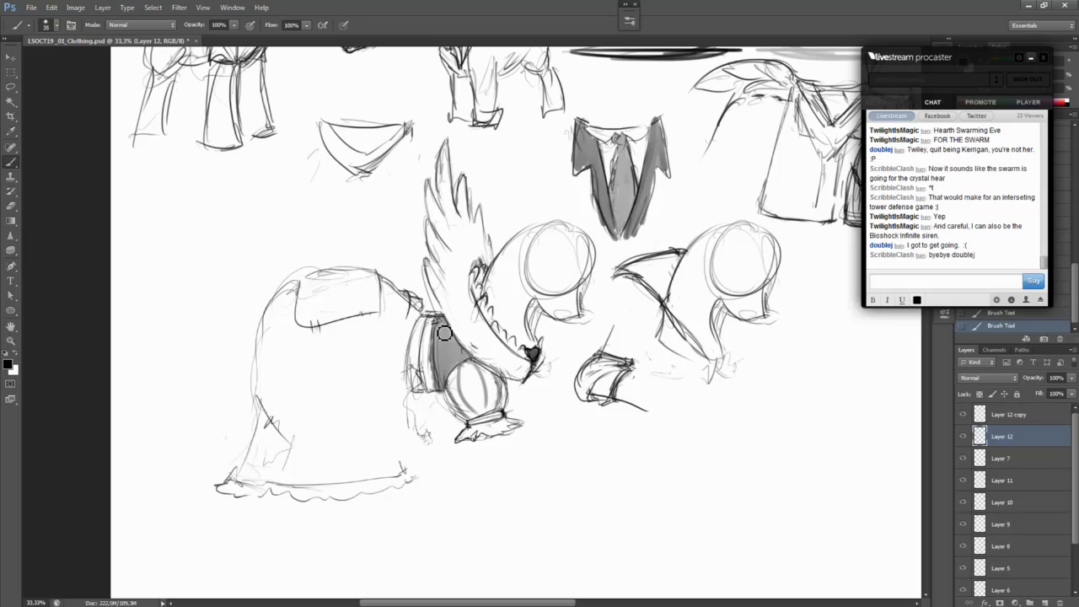
pyautogui.moveTo(441, 329)
pyautogui.mouseDown()
pyautogui.moveTo(436, 366)
pyautogui.moveTo(443, 339)
pyautogui.moveTo(467, 358)
pyautogui.mouseUp()
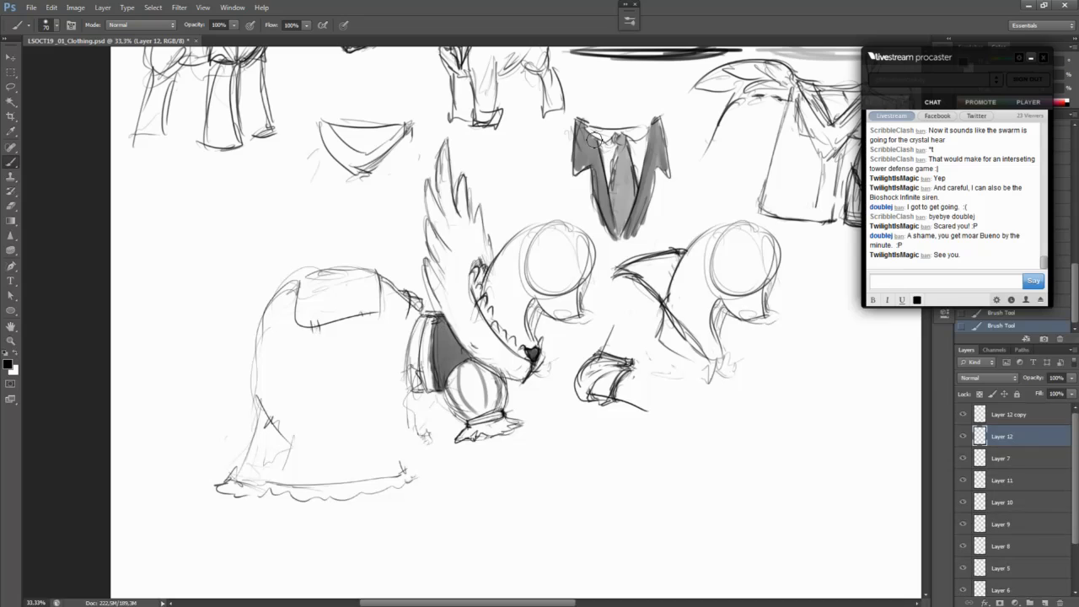
# Step: Shade the suit's jacket a darker grey on both sides of the tie
pyautogui.moveTo(581, 143)
pyautogui.mouseDown()
pyautogui.moveTo(582, 181)
pyautogui.moveTo(595, 164)
pyautogui.moveTo(616, 232)
pyautogui.mouseUp()
pyautogui.moveTo(645, 189)
pyautogui.mouseDown()
pyautogui.moveTo(639, 229)
pyautogui.moveTo(654, 148)
pyautogui.moveTo(660, 164)
pyautogui.moveTo(666, 143)
pyautogui.moveTo(614, 176)
pyautogui.moveTo(612, 195)
pyautogui.mouseUp()
# Step: Shade the scalloped trim along the feather collar's inner edge grey and touch up the dark body panel
pyautogui.moveTo(481, 266)
pyautogui.mouseDown()
pyautogui.moveTo(494, 328)
pyautogui.moveTo(530, 355)
pyautogui.moveTo(479, 305)
pyautogui.mouseUp()
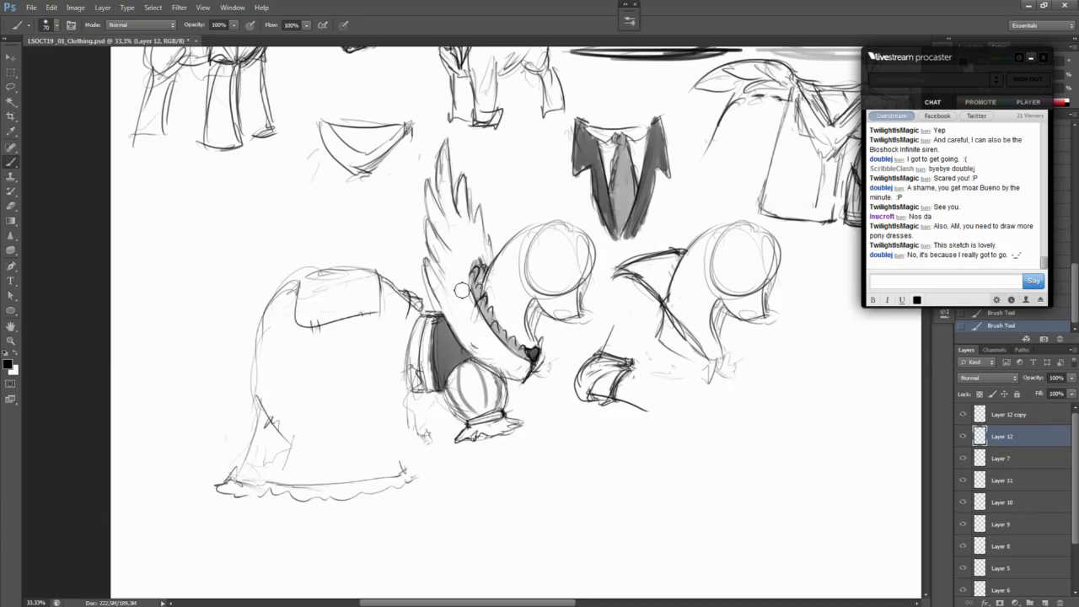
pyautogui.moveTo(437, 324); pyautogui.dragTo(443, 390)
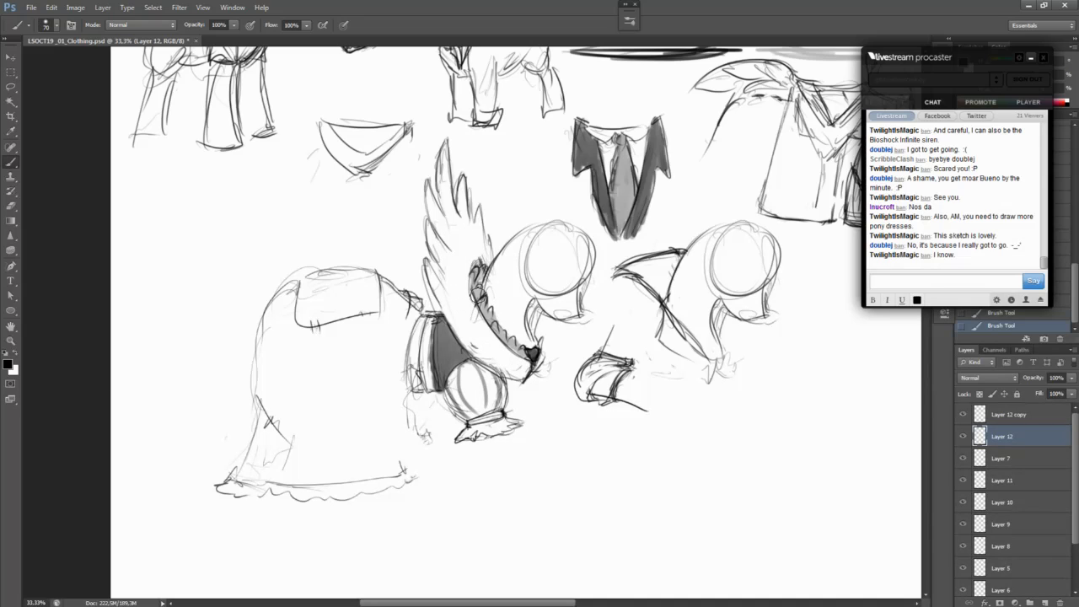
pyautogui.moveTo(478, 291)
pyautogui.mouseDown()
pyautogui.moveTo(485, 271)
pyautogui.moveTo(483, 298)
pyautogui.moveTo(520, 352)
pyautogui.mouseUp()
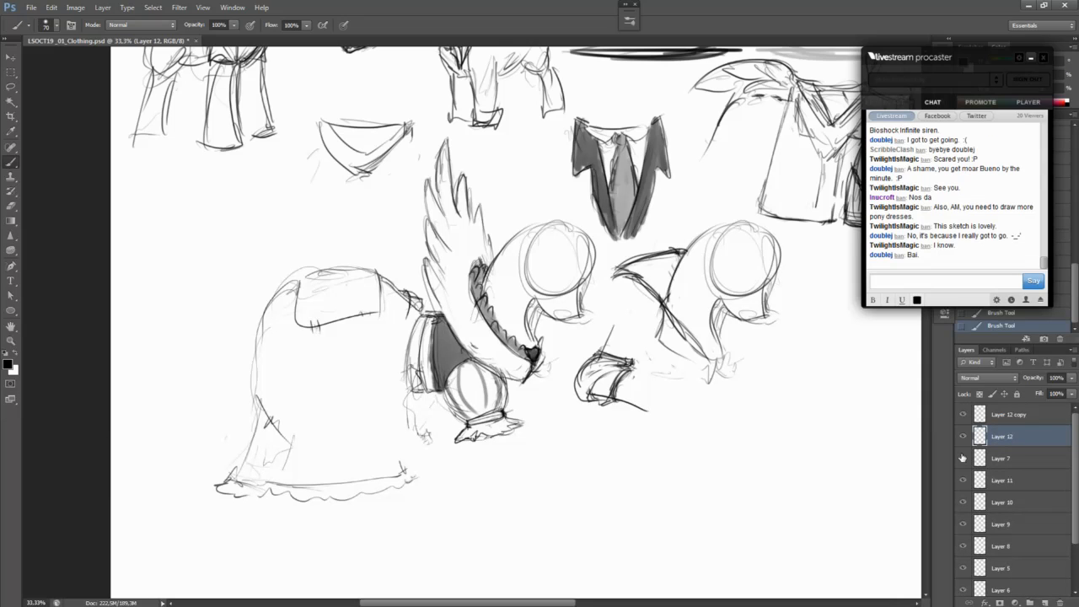
pyautogui.moveTo(696, 498); pyautogui.dragTo(643, 589)
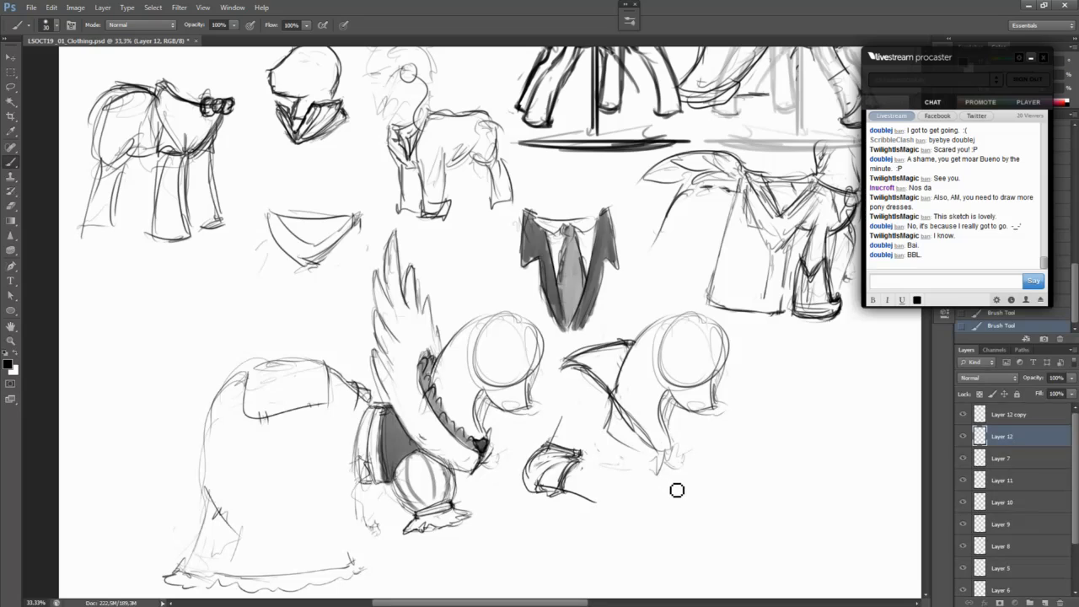
pyautogui.moveTo(672, 491)
pyautogui.mouseDown()
pyautogui.moveTo(397, 545)
pyautogui.moveTo(415, 536)
pyautogui.mouseUp()
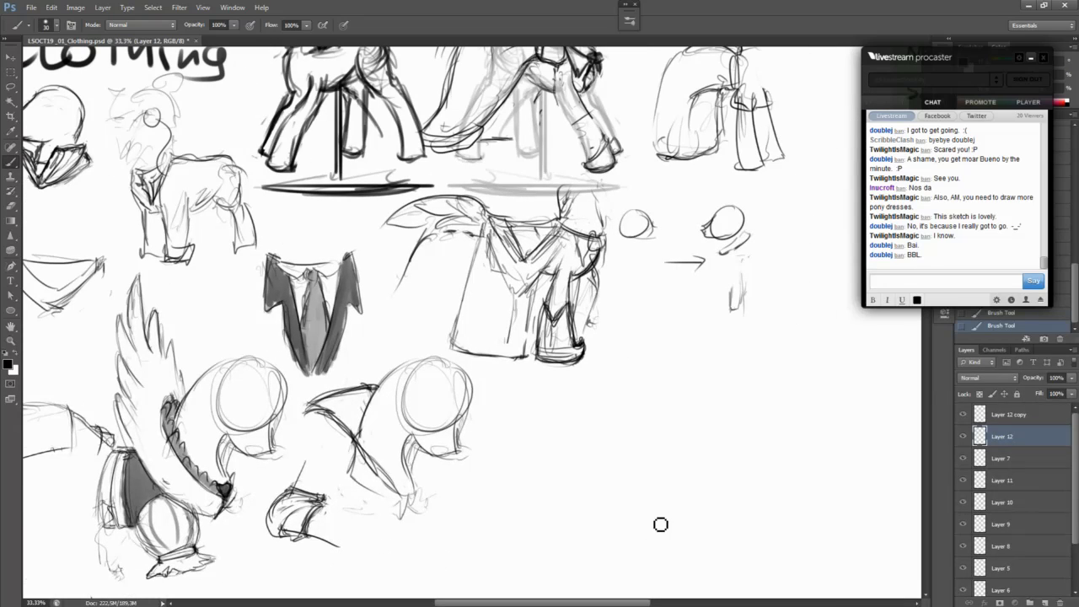
pyautogui.moveTo(816, 417); pyautogui.dragTo(754, 383)
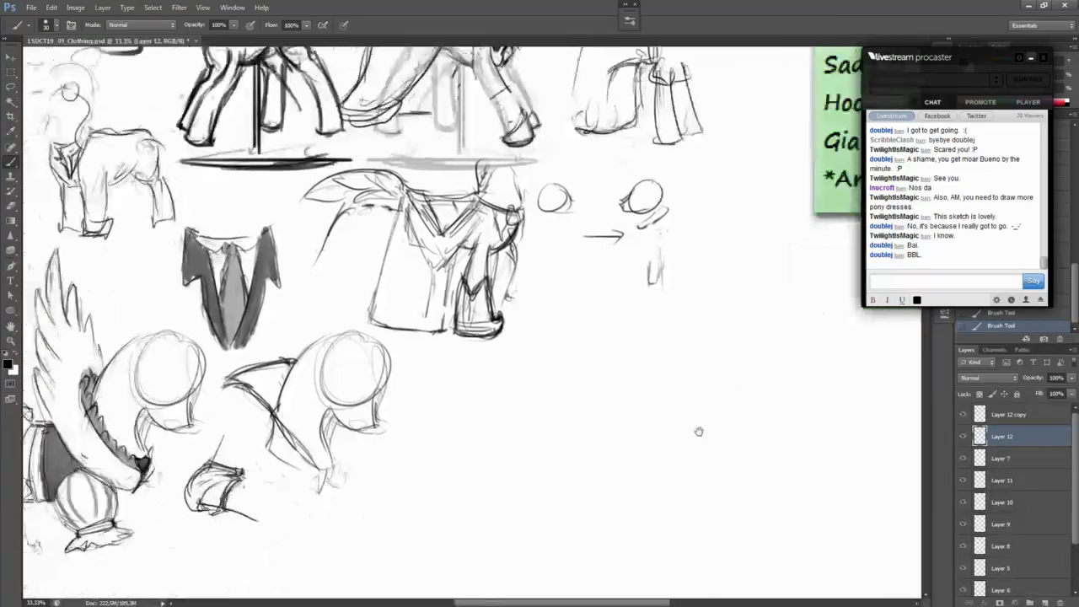
pyautogui.moveTo(581, 440); pyautogui.dragTo(796, 457)
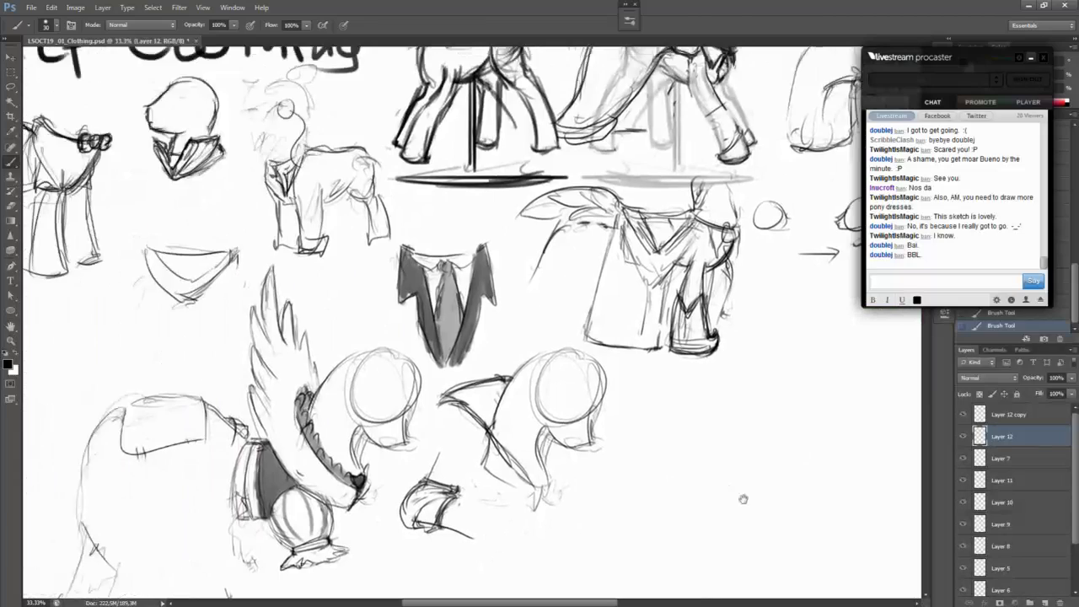
# Step: Add a new layer above Layer 12 copy and reduce the brush size to 10 for sketching in the empty area beneath the notes
pyautogui.click(985, 416)
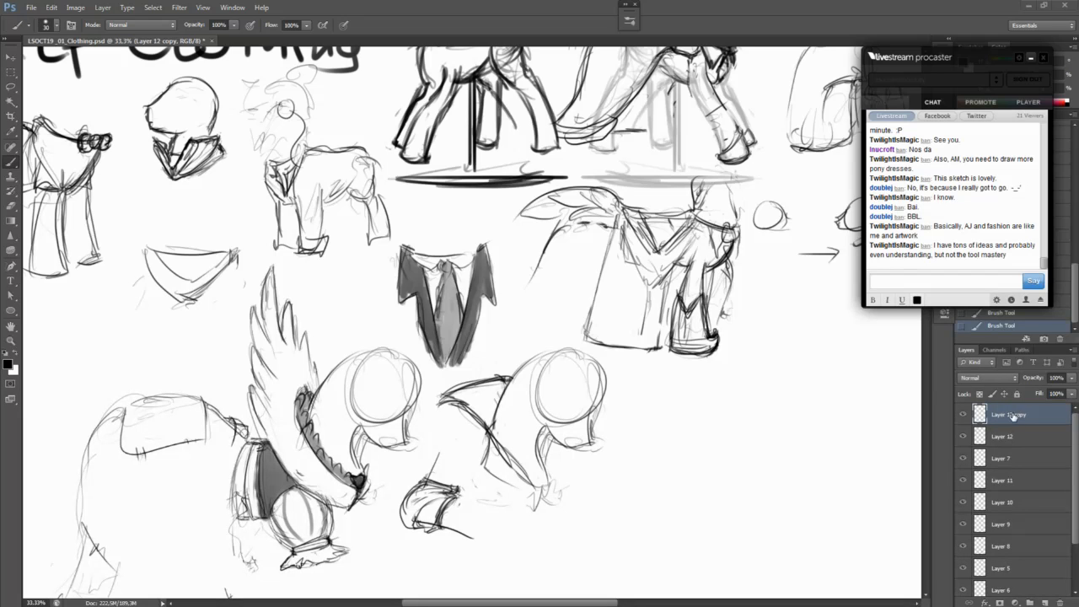
pyautogui.moveTo(700, 478); pyautogui.dragTo(414, 458)
pyautogui.hotkey('ctrl', '+')
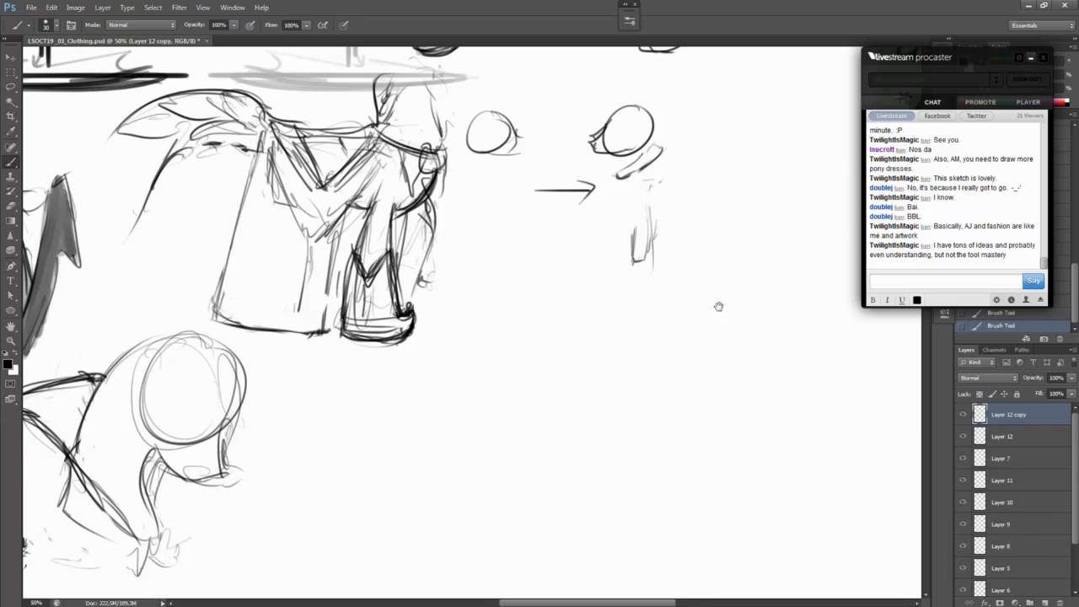
pyautogui.moveTo(777, 285); pyautogui.dragTo(657, 525)
pyautogui.moveTo(794, 321); pyautogui.dragTo(534, 356)
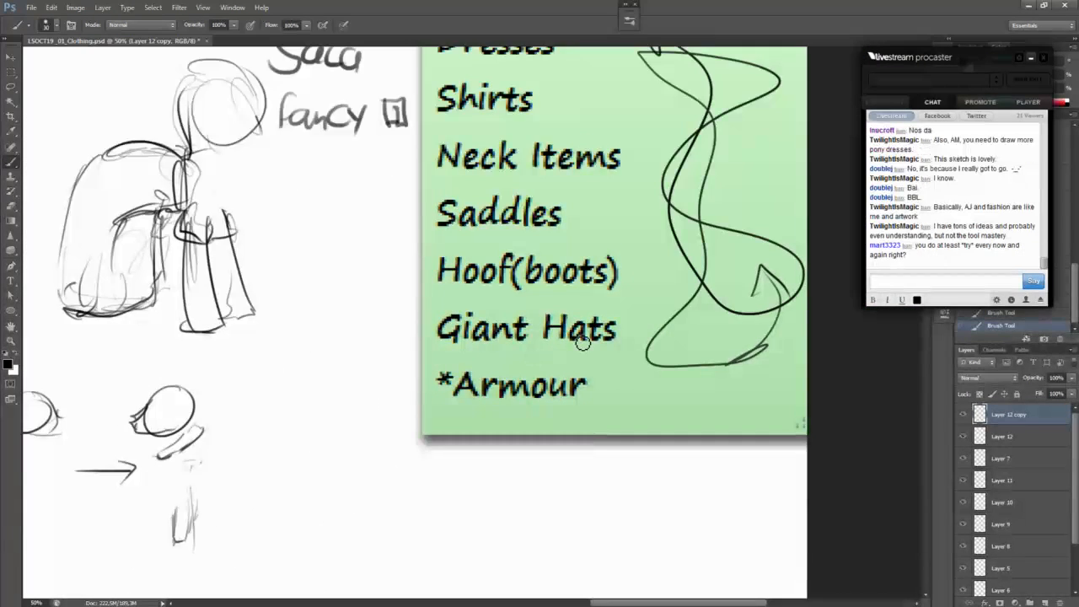
pyautogui.scroll(-1, 581, 346)
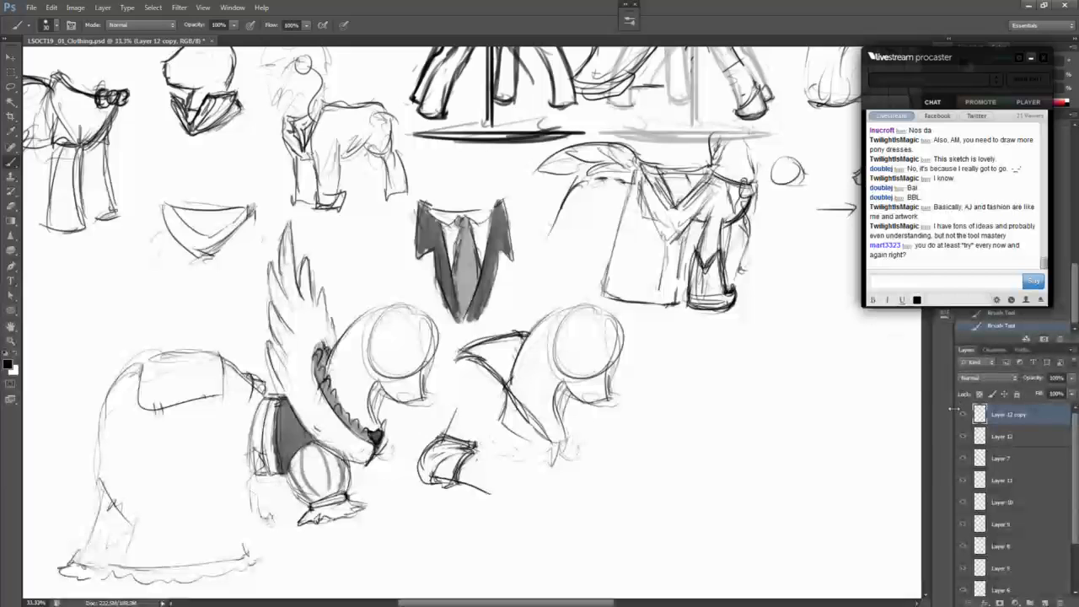
pyautogui.hotkey('ctrl', 'shift', 'n')
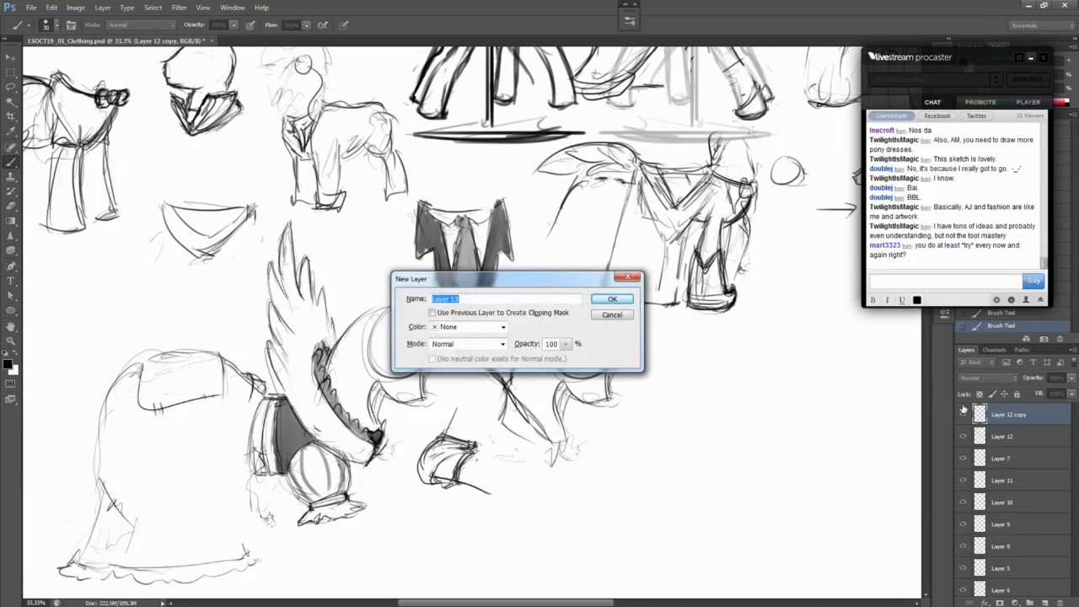
pyautogui.press('Return')
pyautogui.moveTo(722, 494); pyautogui.dragTo(461, 479)
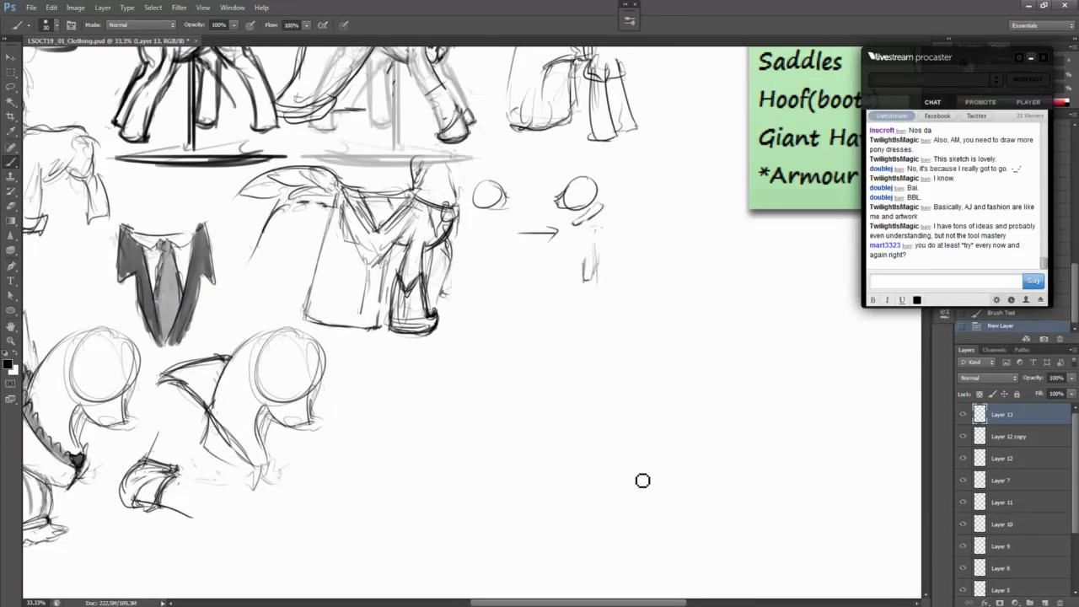
pyautogui.press('[')
pyautogui.press('[')
pyautogui.moveTo(820, 404); pyautogui.dragTo(676, 529)
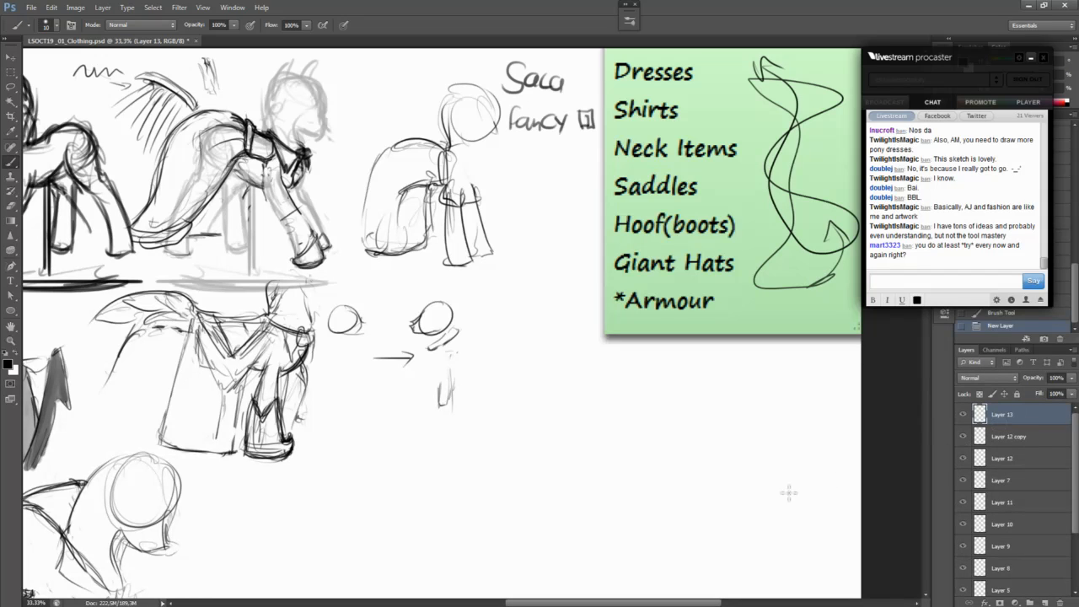
pyautogui.moveTo(575, 500); pyautogui.dragTo(601, 424)
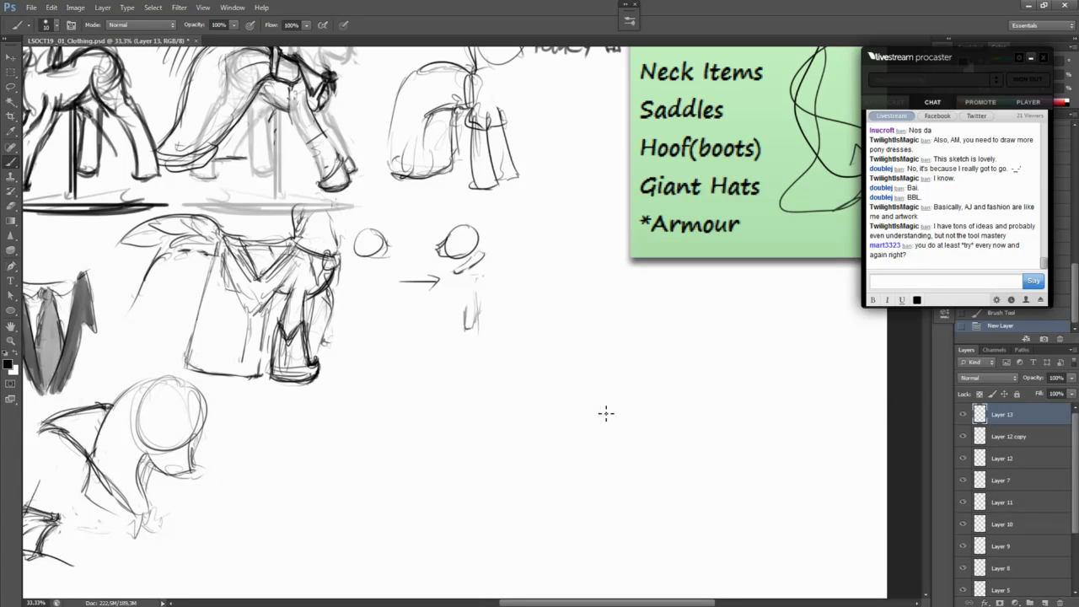
# Step: Sketch a giant Christmas-tree hat with a star on top, ragged branch tiers and a wide curved brim below the green notes
pyautogui.moveTo(619, 298)
pyautogui.mouseDown()
pyautogui.moveTo(633, 323)
pyautogui.moveTo(602, 321)
pyautogui.moveTo(615, 329)
pyautogui.moveTo(606, 341)
pyautogui.moveTo(624, 320)
pyautogui.moveTo(610, 329)
pyautogui.moveTo(615, 301)
pyautogui.moveTo(610, 333)
pyautogui.moveTo(632, 333)
pyautogui.moveTo(632, 323)
pyautogui.moveTo(640, 347)
pyautogui.moveTo(607, 342)
pyautogui.moveTo(626, 316)
pyautogui.moveTo(613, 332)
pyautogui.moveTo(636, 336)
pyautogui.moveTo(630, 327)
pyautogui.moveTo(607, 344)
pyautogui.moveTo(626, 316)
pyautogui.moveTo(626, 354)
pyautogui.moveTo(607, 349)
pyautogui.moveTo(581, 369)
pyautogui.moveTo(688, 359)
pyautogui.moveTo(580, 385)
pyautogui.moveTo(558, 405)
pyautogui.moveTo(631, 395)
pyautogui.mouseUp()
pyautogui.moveTo(641, 387)
pyautogui.mouseDown()
pyautogui.moveTo(662, 377)
pyautogui.moveTo(645, 368)
pyautogui.moveTo(607, 394)
pyautogui.moveTo(720, 393)
pyautogui.mouseUp()
pyautogui.moveTo(586, 393)
pyautogui.mouseDown()
pyautogui.moveTo(595, 432)
pyautogui.moveTo(718, 401)
pyautogui.mouseUp()
pyautogui.moveTo(516, 423); pyautogui.dragTo(647, 429)
pyautogui.moveTo(698, 401); pyautogui.dragTo(732, 406)
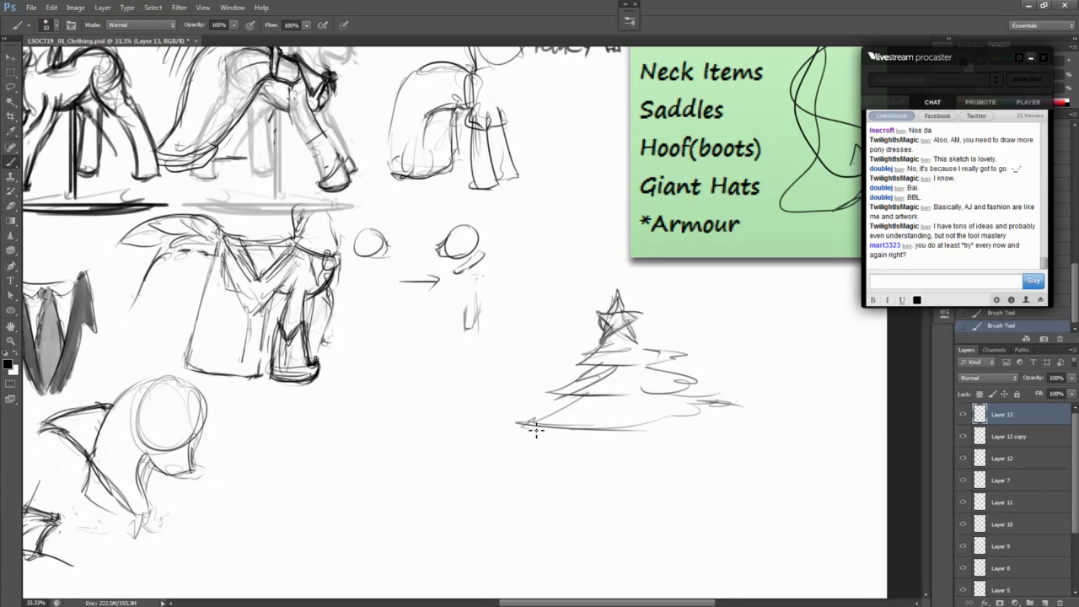
pyautogui.moveTo(543, 421)
pyautogui.mouseDown()
pyautogui.moveTo(746, 423)
pyautogui.moveTo(739, 413)
pyautogui.moveTo(550, 437)
pyautogui.moveTo(540, 419)
pyautogui.moveTo(524, 432)
pyautogui.moveTo(529, 419)
pyautogui.moveTo(773, 409)
pyautogui.moveTo(534, 431)
pyautogui.moveTo(764, 412)
pyautogui.mouseUp()
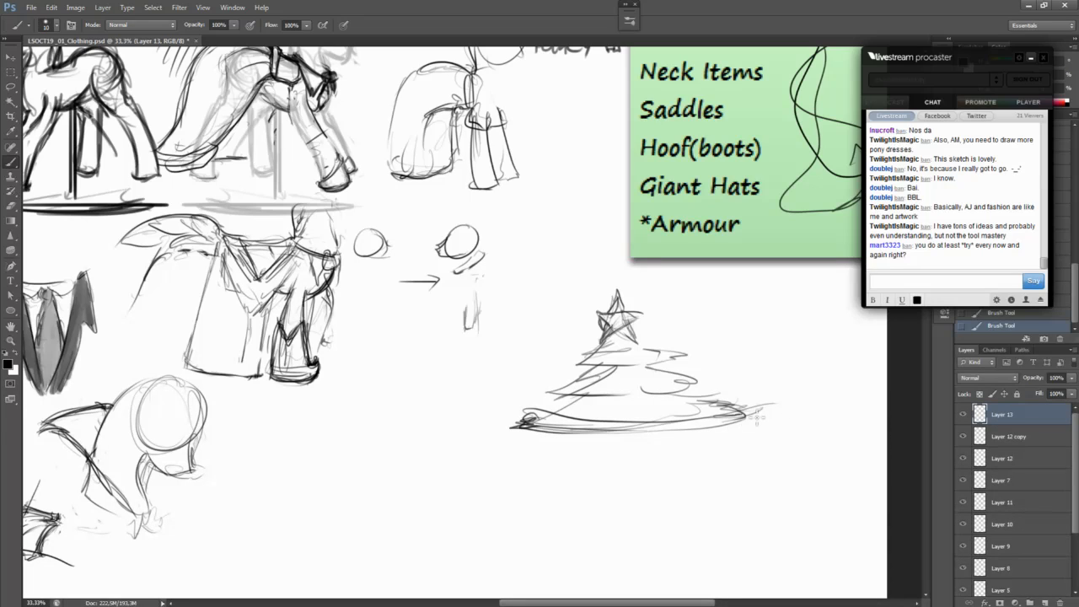
# Step: Sketch a small pony head with a curled mane and rough facial features beneath the tree hat's brim
pyautogui.moveTo(604, 438)
pyautogui.mouseDown()
pyautogui.moveTo(581, 458)
pyautogui.moveTo(614, 448)
pyautogui.moveTo(574, 477)
pyautogui.moveTo(601, 475)
pyautogui.moveTo(567, 489)
pyautogui.moveTo(610, 477)
pyautogui.moveTo(624, 438)
pyautogui.moveTo(607, 438)
pyautogui.moveTo(663, 452)
pyautogui.moveTo(637, 467)
pyautogui.moveTo(622, 453)
pyautogui.moveTo(673, 442)
pyautogui.moveTo(618, 494)
pyautogui.moveTo(618, 417)
pyautogui.moveTo(623, 444)
pyautogui.moveTo(682, 441)
pyautogui.mouseUp()
pyautogui.moveTo(620, 473)
pyautogui.mouseDown()
pyautogui.moveTo(667, 434)
pyautogui.moveTo(684, 441)
pyautogui.moveTo(652, 498)
pyautogui.moveTo(659, 516)
pyautogui.moveTo(686, 521)
pyautogui.moveTo(681, 503)
pyautogui.mouseUp()
pyautogui.moveTo(613, 491)
pyautogui.mouseDown()
pyautogui.moveTo(624, 450)
pyautogui.moveTo(658, 506)
pyautogui.moveTo(615, 520)
pyautogui.moveTo(653, 510)
pyautogui.mouseUp()
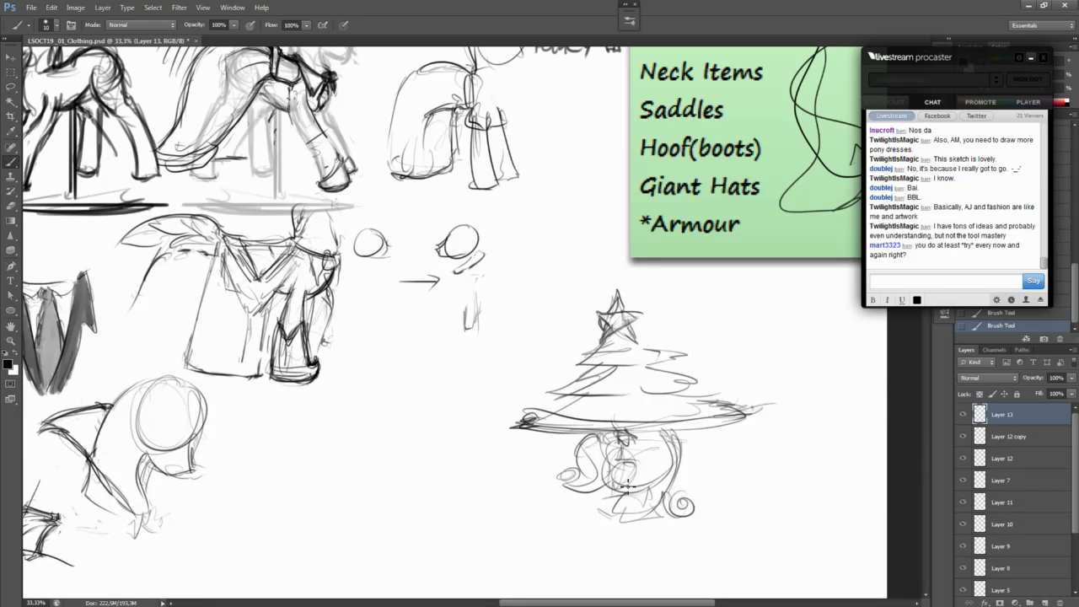
# Step: Darken the tree hat's brim and define the lower edges of its branch tiers with heavier curved strokes
pyautogui.moveTo(539, 431)
pyautogui.mouseDown()
pyautogui.moveTo(640, 442)
pyautogui.moveTo(719, 431)
pyautogui.moveTo(749, 414)
pyautogui.moveTo(721, 405)
pyautogui.mouseUp()
pyautogui.moveTo(592, 391)
pyautogui.mouseDown()
pyautogui.moveTo(564, 395)
pyautogui.moveTo(687, 388)
pyautogui.moveTo(672, 398)
pyautogui.moveTo(718, 381)
pyautogui.moveTo(698, 378)
pyautogui.moveTo(693, 389)
pyautogui.moveTo(710, 405)
pyautogui.moveTo(745, 411)
pyautogui.mouseUp()
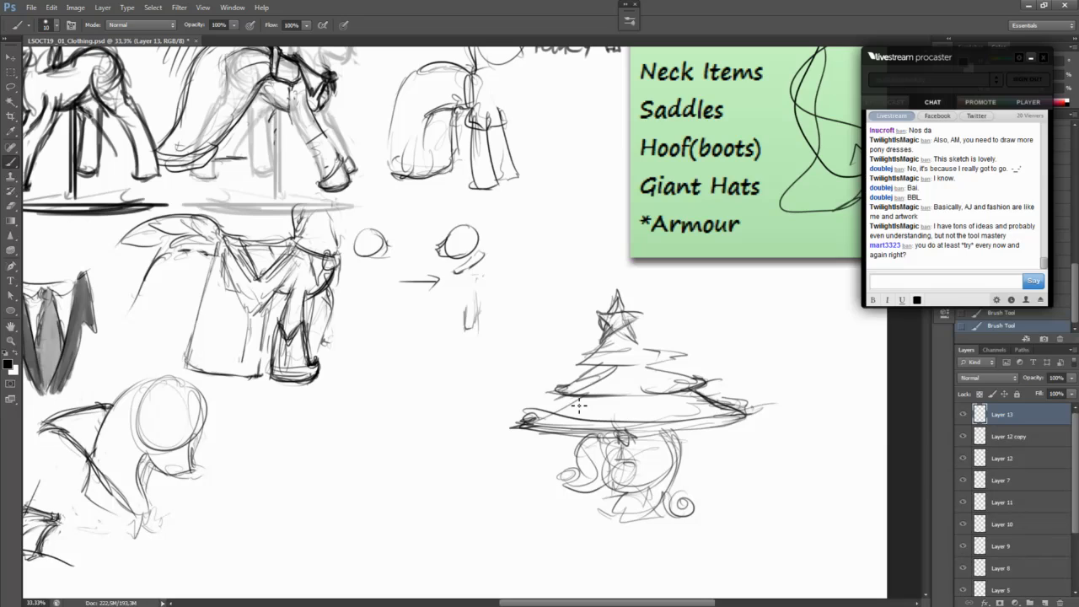
pyautogui.moveTo(555, 416)
pyautogui.mouseDown()
pyautogui.moveTo(583, 408)
pyautogui.moveTo(561, 397)
pyautogui.moveTo(573, 409)
pyautogui.moveTo(541, 422)
pyautogui.moveTo(528, 414)
pyautogui.moveTo(753, 412)
pyautogui.moveTo(725, 425)
pyautogui.moveTo(531, 427)
pyautogui.moveTo(717, 430)
pyautogui.moveTo(754, 417)
pyautogui.moveTo(742, 410)
pyautogui.mouseUp()
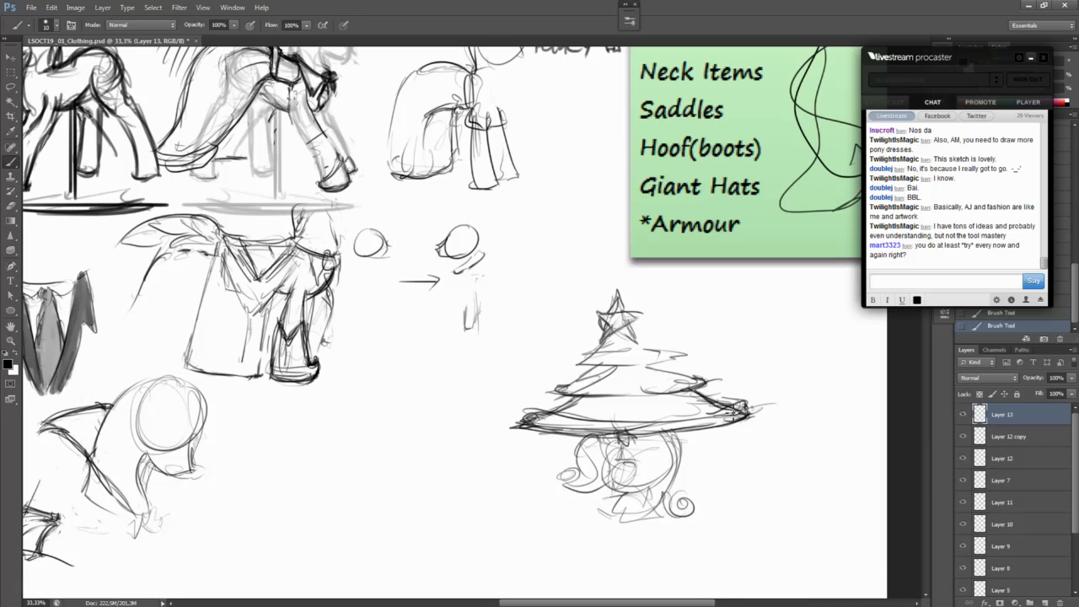
pyautogui.moveTo(577, 365)
pyautogui.mouseDown()
pyautogui.moveTo(676, 363)
pyautogui.moveTo(638, 341)
pyautogui.moveTo(665, 353)
pyautogui.mouseUp()
# Step: Lasso the tree hat's star top and shift it slightly to the right, deselect it, and move the whole hat sketch up and left
pyautogui.press('l')
pyautogui.moveTo(615, 271)
pyautogui.mouseDown()
pyautogui.moveTo(594, 344)
pyautogui.moveTo(634, 351)
pyautogui.moveTo(614, 272)
pyautogui.mouseUp()
pyautogui.moveTo(628, 314); pyautogui.dragTo(631, 309)
pyautogui.hotkey('ctrl', 'd')
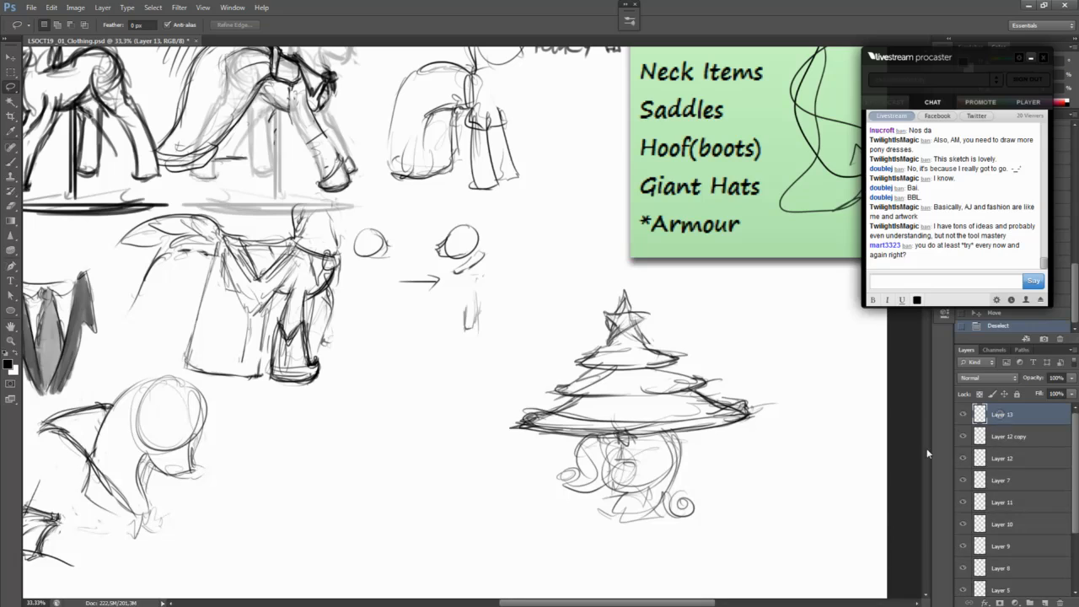
pyautogui.moveTo(801, 478); pyautogui.dragTo(778, 440)
# Step: Add a new layer above the tree hat sketch and return to the Brush tool
pyautogui.hotkey('ctrl', 'shift', 'n')
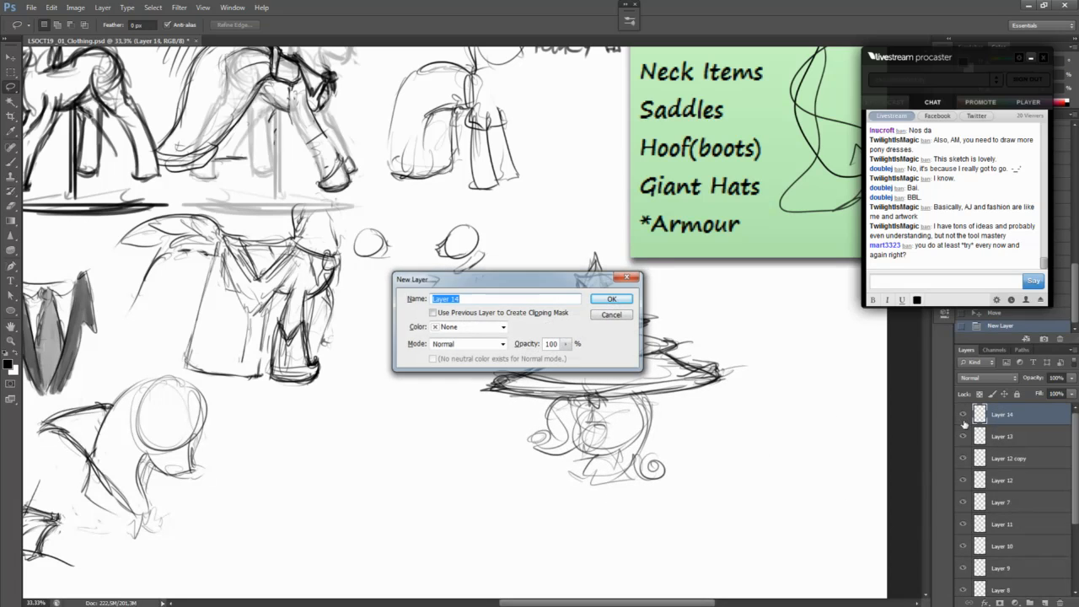
pyautogui.press('Return')
pyautogui.press('b')
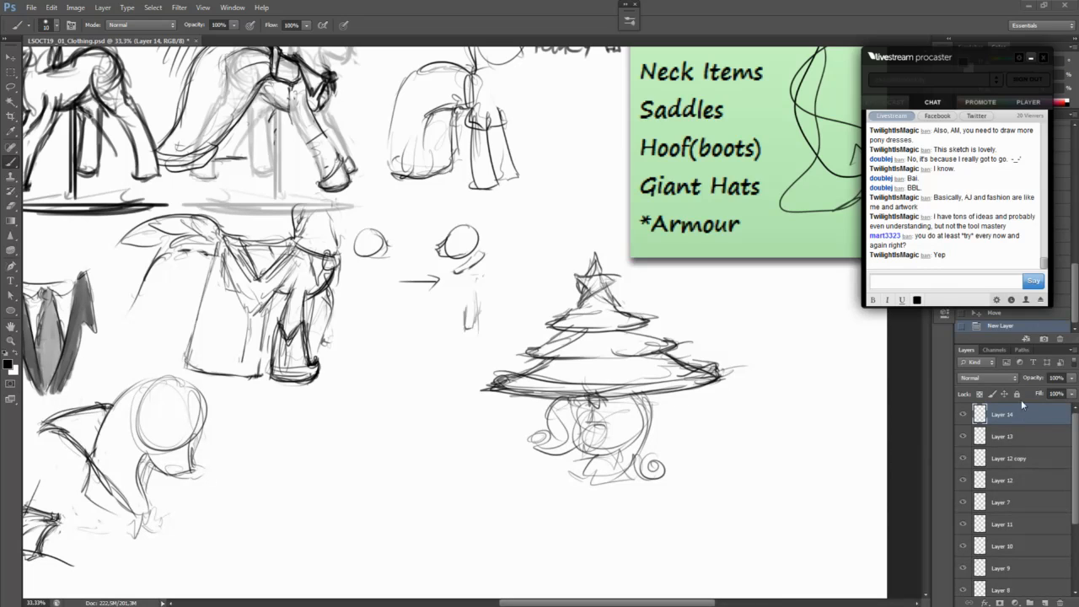
pyautogui.hotkey('ctrl', '+')
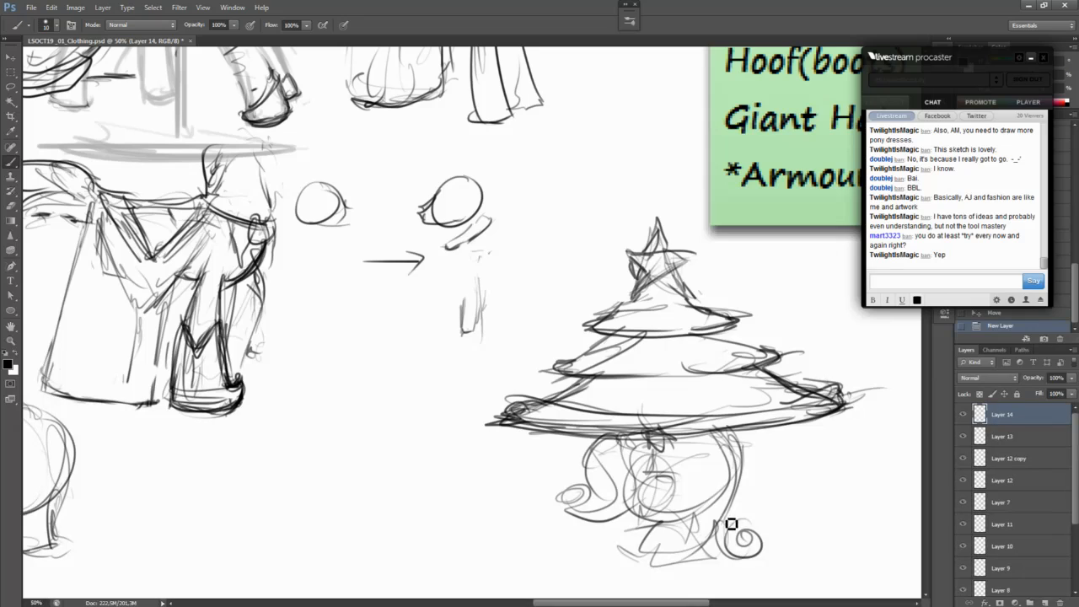
pyautogui.moveTo(698, 548); pyautogui.dragTo(816, 418)
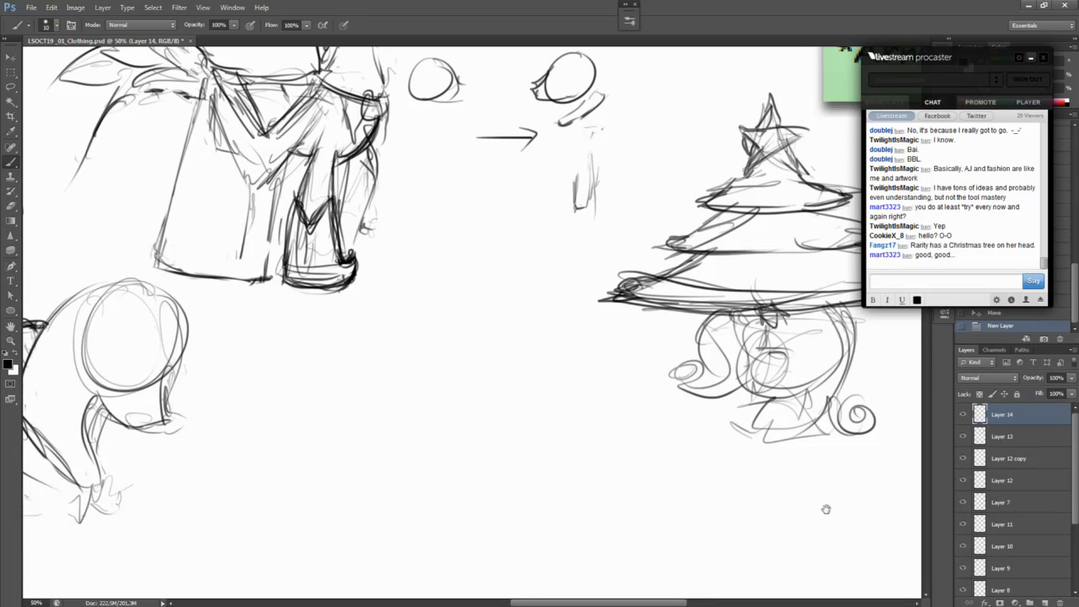
pyautogui.moveTo(826, 510); pyautogui.dragTo(791, 545)
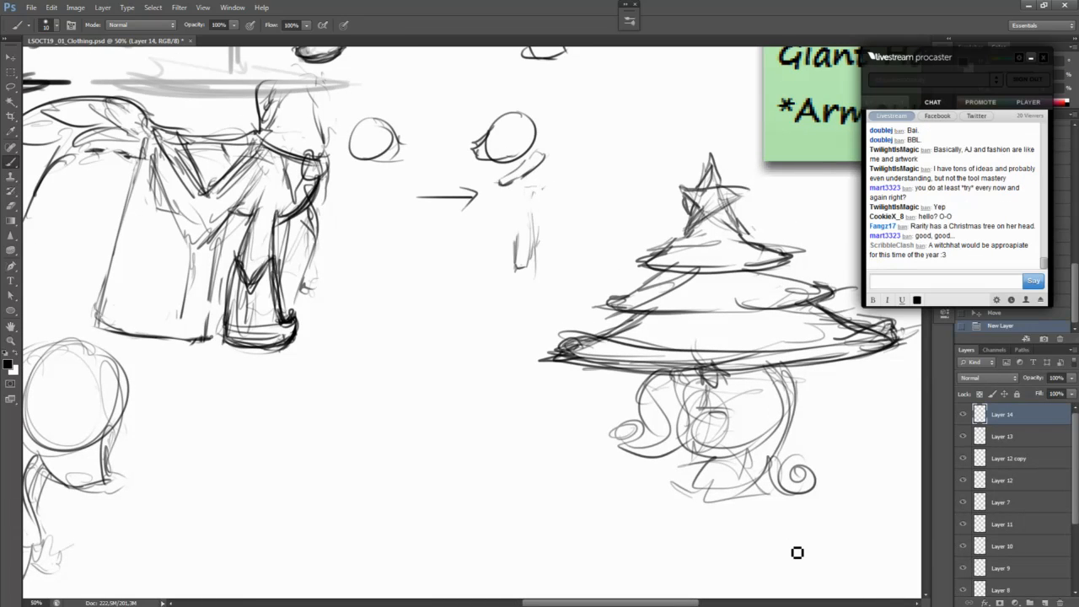
pyautogui.moveTo(677, 513); pyautogui.dragTo(801, 436)
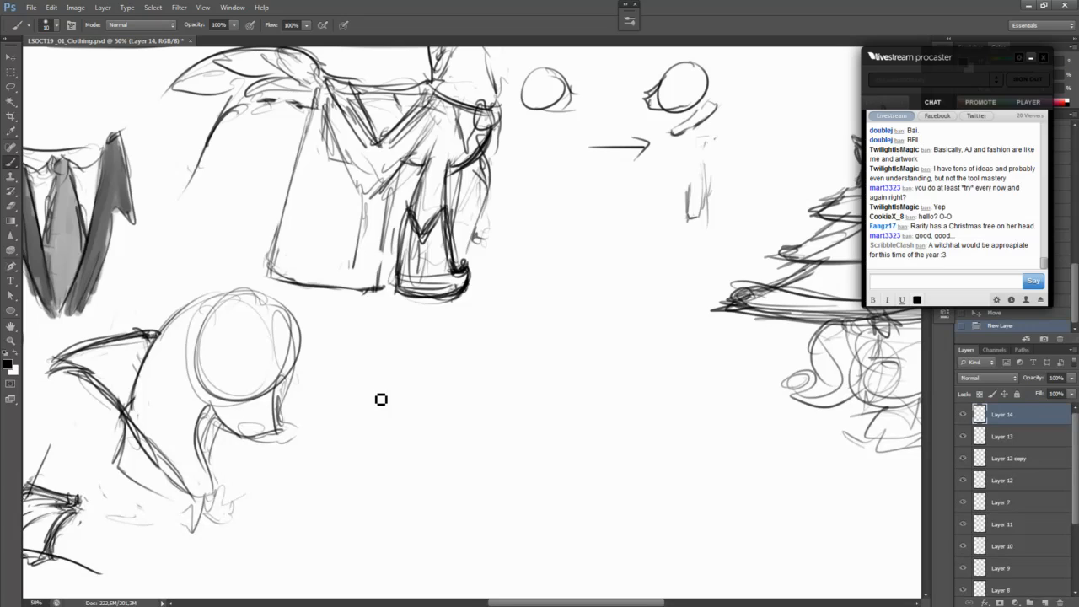
pyautogui.moveTo(430, 358); pyautogui.dragTo(680, 365)
pyautogui.moveTo(384, 447); pyautogui.dragTo(459, 514)
pyautogui.hotkey('ctrl', 'z')
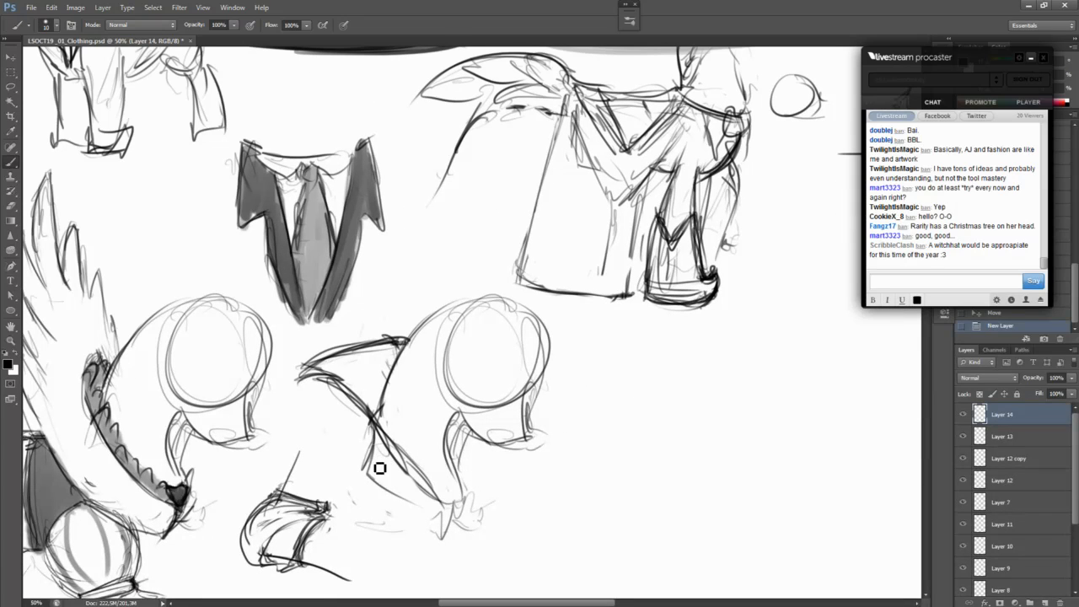
pyautogui.moveTo(380, 468); pyautogui.dragTo(439, 510)
pyautogui.hotkey('ctrl', 'z')
pyautogui.moveTo(733, 549); pyautogui.dragTo(451, 502)
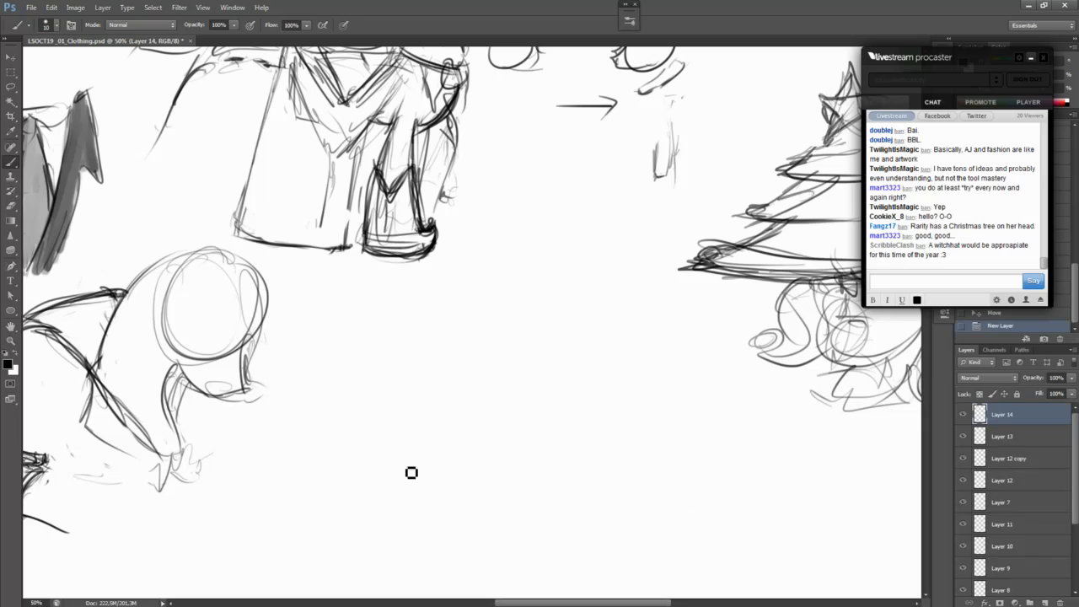
pyautogui.moveTo(438, 400); pyautogui.dragTo(608, 385)
pyautogui.hotkey('ctrl', 'z')
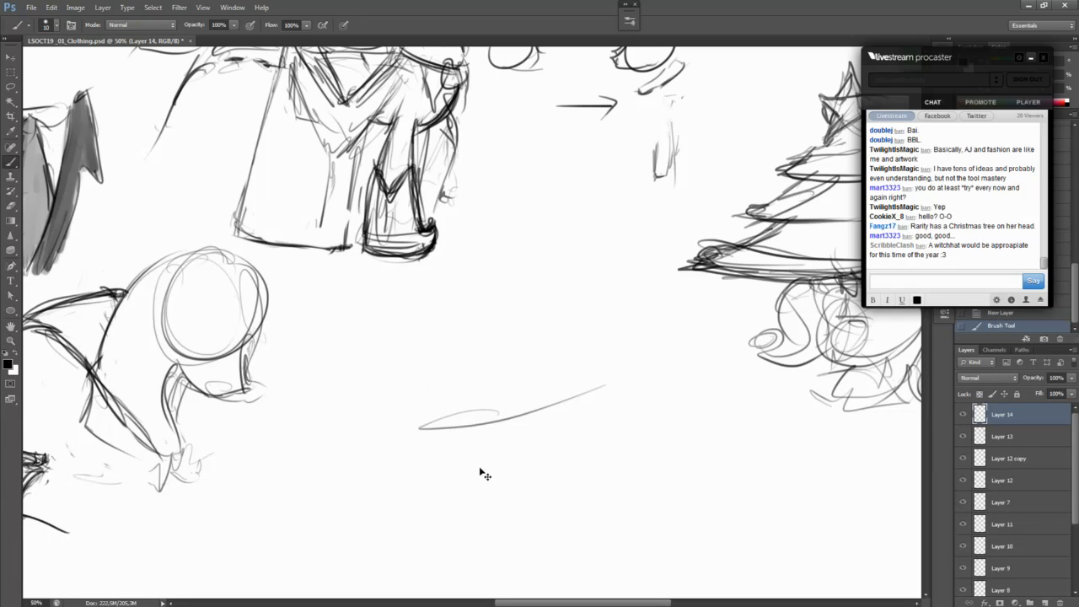
pyautogui.hotkey('ctrl', 'z')
pyautogui.moveTo(424, 474); pyautogui.dragTo(585, 470)
pyautogui.hotkey('ctrl', 'z')
pyautogui.moveTo(396, 485); pyautogui.dragTo(533, 427)
pyautogui.hotkey('ctrl', 'z')
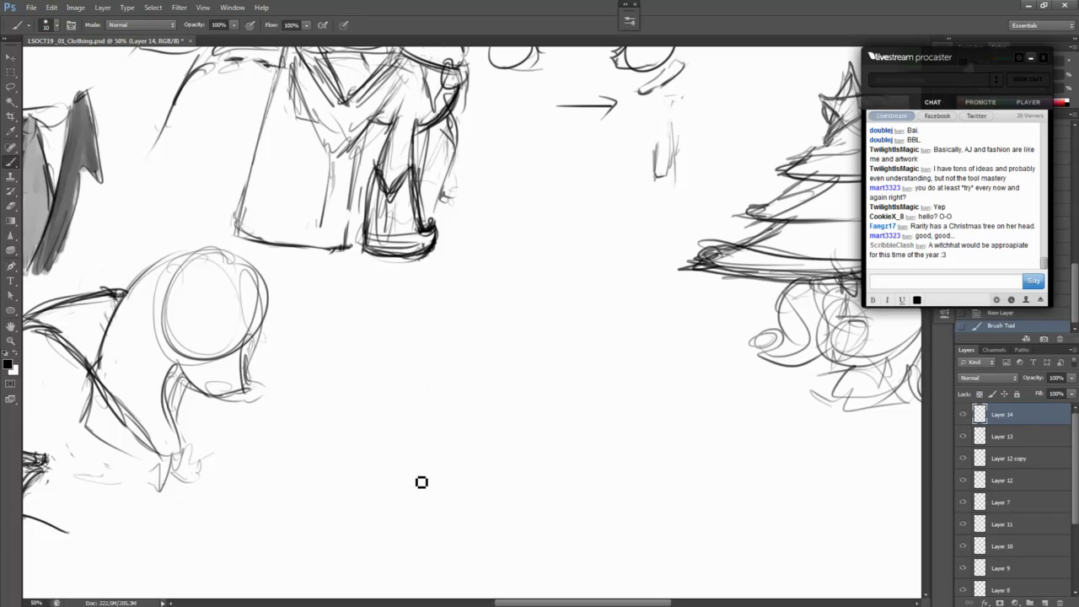
# Step: Sketch a long, slim ellipse tilted up to the right between the collar pony and the tree hat, and reinforce its outline
pyautogui.moveTo(421, 481)
pyautogui.mouseDown()
pyautogui.moveTo(639, 444)
pyautogui.moveTo(391, 496)
pyautogui.moveTo(447, 479)
pyautogui.moveTo(411, 493)
pyautogui.moveTo(504, 483)
pyautogui.moveTo(619, 445)
pyautogui.mouseUp()
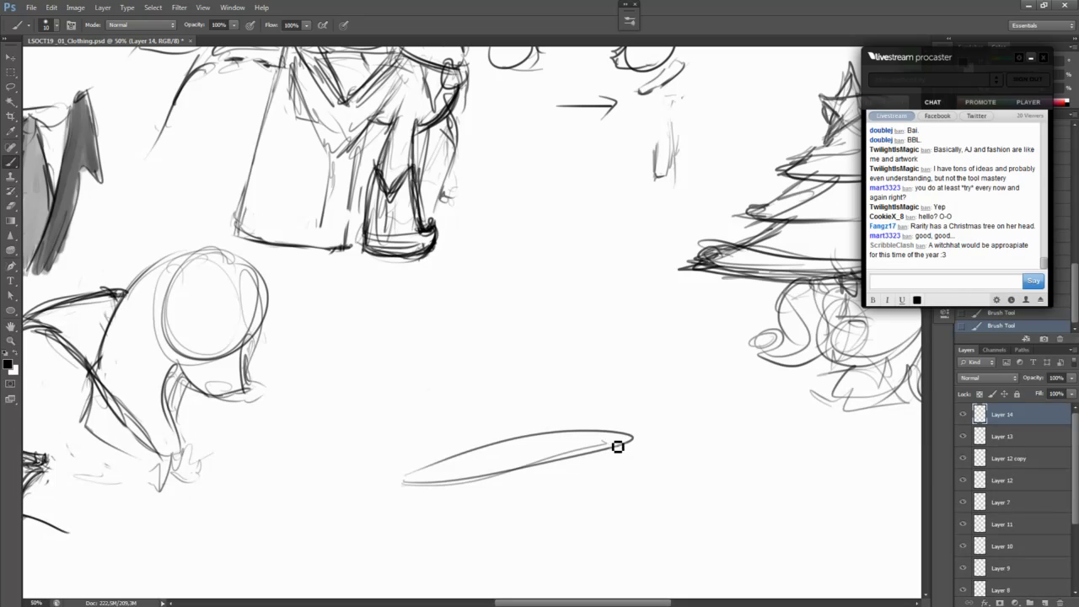
pyautogui.hotkey('ctrl', 'z')
pyautogui.moveTo(403, 482); pyautogui.dragTo(636, 438)
pyautogui.moveTo(448, 473)
pyautogui.mouseDown()
pyautogui.moveTo(491, 482)
pyautogui.moveTo(437, 479)
pyautogui.moveTo(638, 442)
pyautogui.moveTo(540, 483)
pyautogui.moveTo(533, 463)
pyautogui.moveTo(450, 467)
pyautogui.moveTo(583, 467)
pyautogui.moveTo(579, 519)
pyautogui.mouseUp()
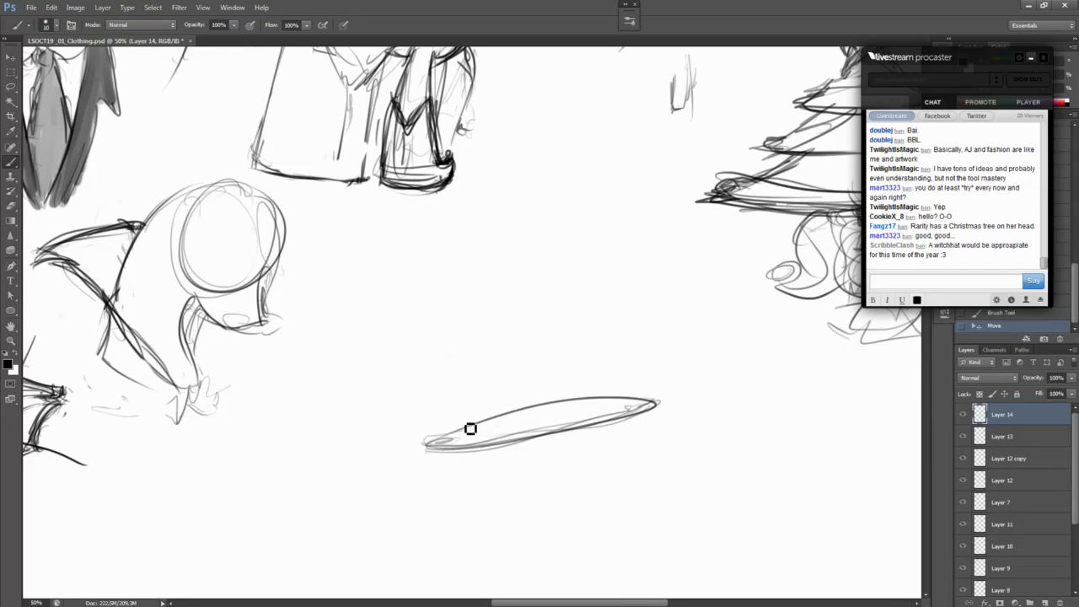
pyautogui.moveTo(425, 452)
pyautogui.mouseDown()
pyautogui.moveTo(633, 424)
pyautogui.moveTo(660, 403)
pyautogui.mouseUp()
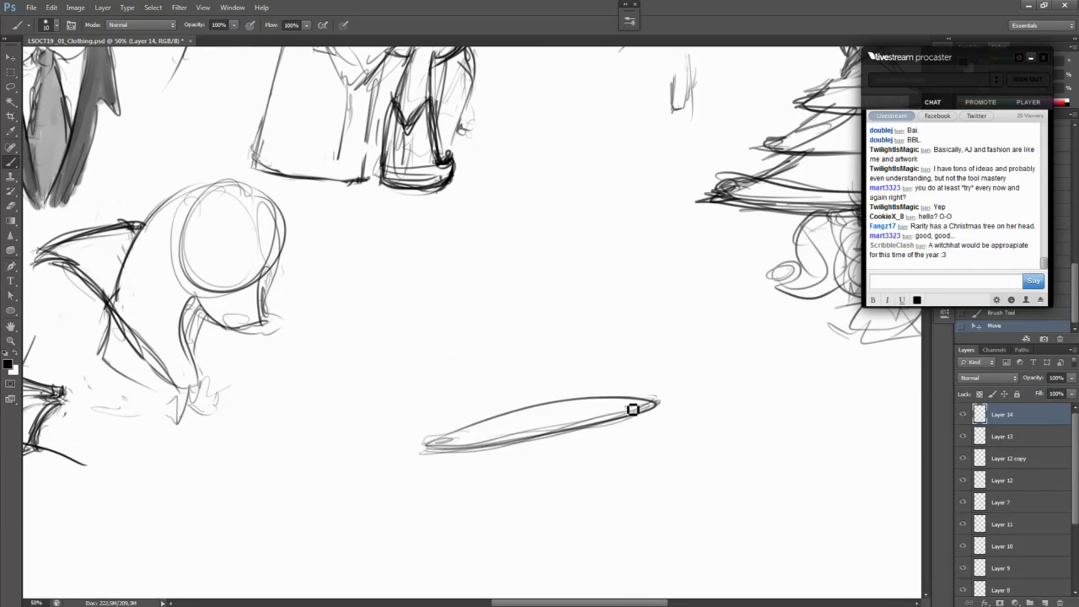
pyautogui.moveTo(459, 445); pyautogui.dragTo(657, 406)
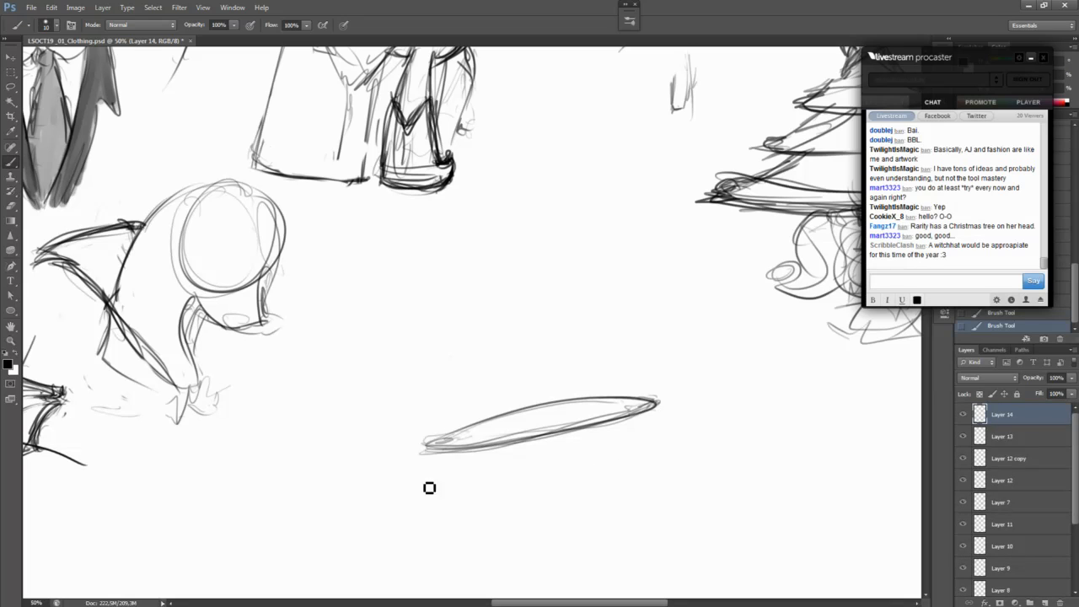
pyautogui.moveTo(443, 466); pyautogui.dragTo(607, 414)
pyautogui.hotkey('ctrl', 'z')
# Step: Scale the slim ellipse down to about half its size and move it slightly upward
pyautogui.hotkey('ctrl', 't')
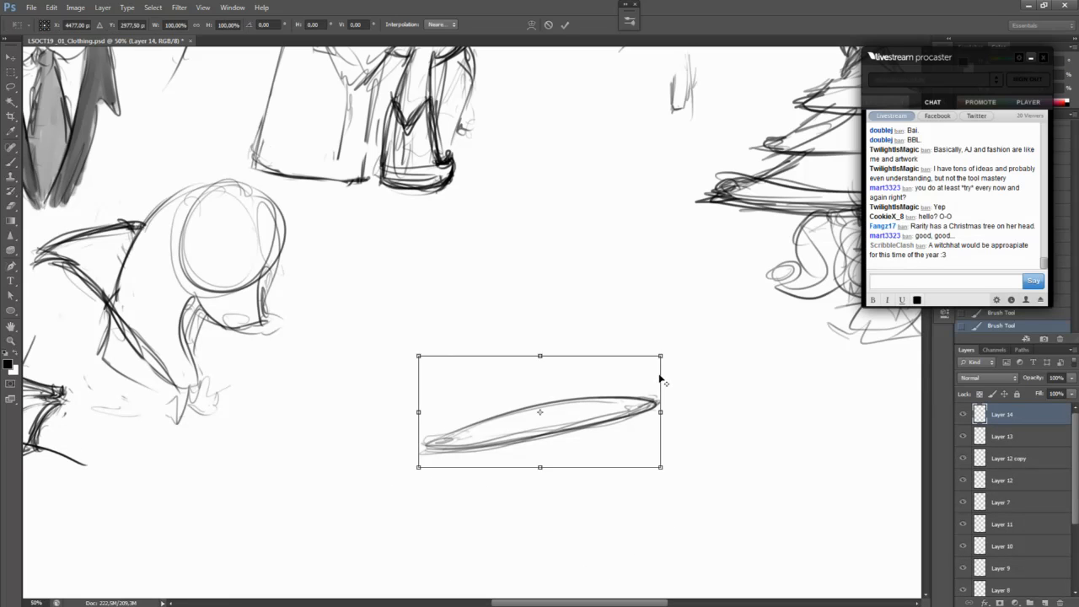
pyautogui.moveTo(640, 356)
pyautogui.mouseDown()
pyautogui.moveTo(636, 392)
pyautogui.moveTo(635, 354)
pyautogui.moveTo(607, 381)
pyautogui.mouseUp()
pyautogui.moveTo(588, 429); pyautogui.dragTo(562, 350)
pyautogui.press('Return')
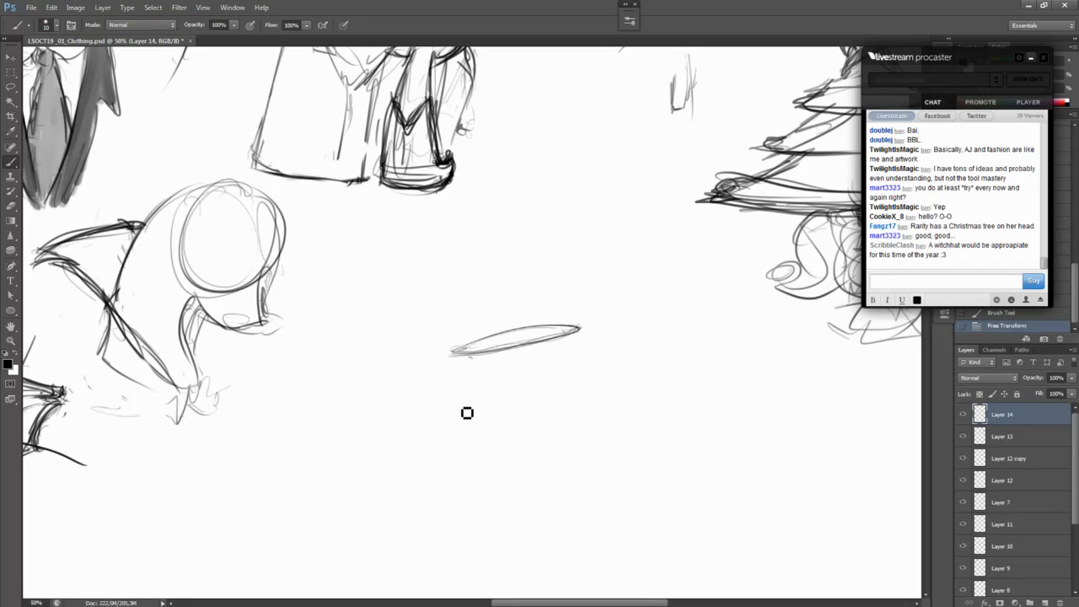
# Step: Sketch a round pony head beneath the slim tilted ellipse, with overlapping guide curves around it
pyautogui.moveTo(470, 357)
pyautogui.mouseDown()
pyautogui.moveTo(492, 434)
pyautogui.moveTo(524, 428)
pyautogui.mouseUp()
pyautogui.moveTo(579, 332)
pyautogui.mouseDown()
pyautogui.moveTo(591, 379)
pyautogui.moveTo(541, 423)
pyautogui.mouseUp()
pyautogui.moveTo(480, 362)
pyautogui.mouseDown()
pyautogui.moveTo(554, 453)
pyautogui.moveTo(584, 430)
pyautogui.mouseUp()
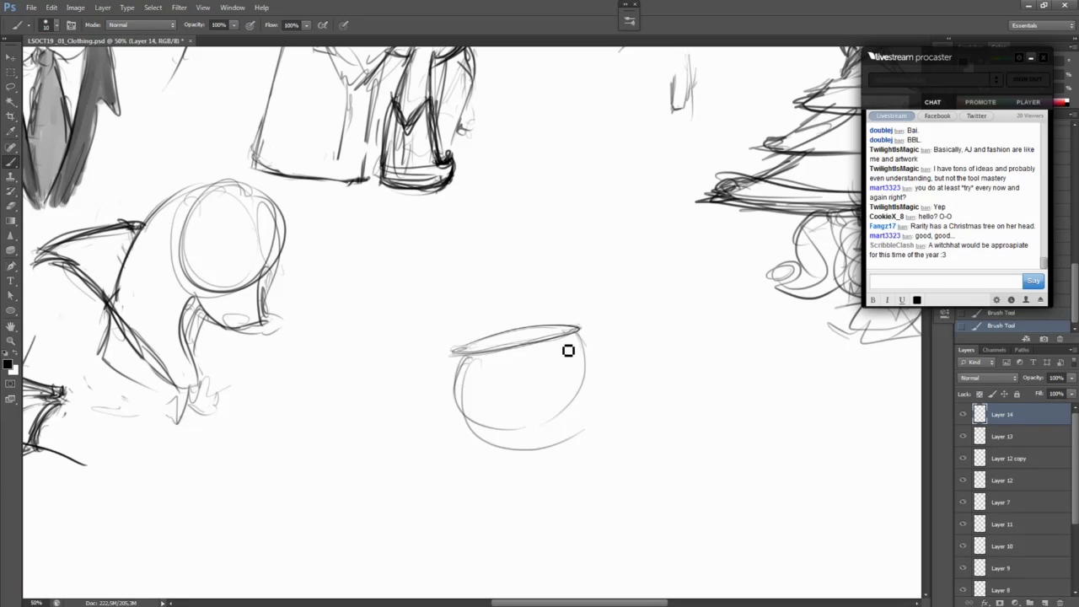
pyautogui.moveTo(581, 338); pyautogui.dragTo(558, 446)
pyautogui.moveTo(469, 378)
pyautogui.mouseDown()
pyautogui.moveTo(503, 356)
pyautogui.moveTo(558, 354)
pyautogui.mouseUp()
pyautogui.moveTo(586, 366)
pyautogui.mouseDown()
pyautogui.moveTo(497, 363)
pyautogui.moveTo(566, 385)
pyautogui.mouseUp()
# Step: Draw the hair under the ellipse, with a small pointed fringe and a wavy lock flicking out to the right of the head
pyautogui.moveTo(479, 366)
pyautogui.mouseDown()
pyautogui.moveTo(504, 353)
pyautogui.moveTo(593, 353)
pyautogui.mouseUp()
pyautogui.moveTo(482, 365)
pyautogui.mouseDown()
pyautogui.moveTo(582, 330)
pyautogui.moveTo(631, 374)
pyautogui.mouseUp()
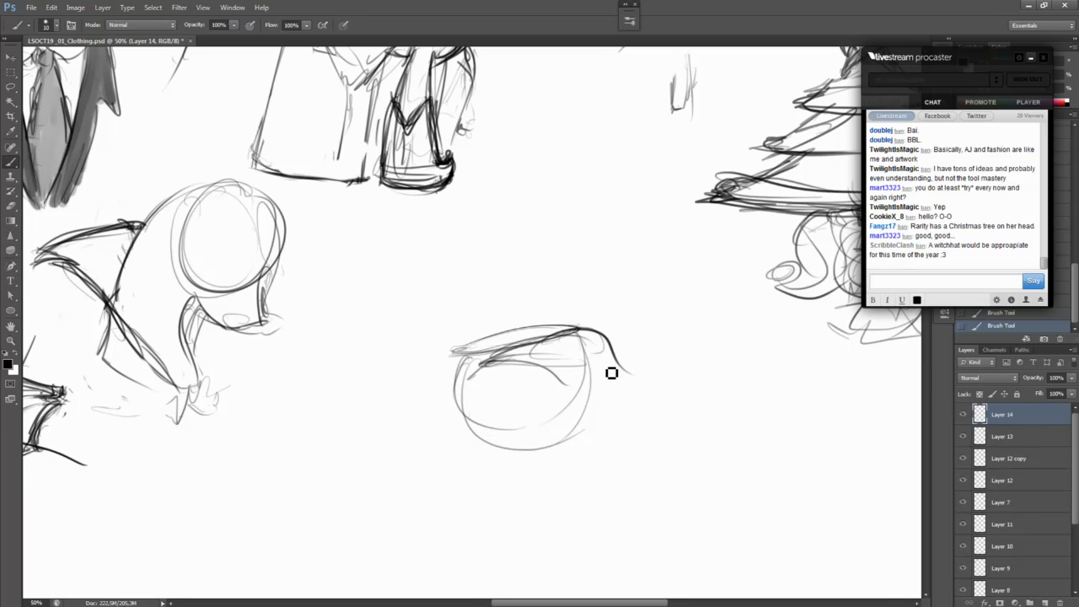
pyautogui.moveTo(551, 371)
pyautogui.mouseDown()
pyautogui.moveTo(608, 390)
pyautogui.moveTo(643, 373)
pyautogui.mouseUp()
pyautogui.moveTo(633, 372); pyautogui.dragTo(600, 393)
pyautogui.moveTo(482, 365)
pyautogui.mouseDown()
pyautogui.moveTo(500, 383)
pyautogui.moveTo(507, 366)
pyautogui.mouseUp()
# Step: Build the ellipse into a hat brim with a rounded, curled left end, a pointed right tip and a dark band beside the tip
pyautogui.moveTo(429, 366)
pyautogui.mouseDown()
pyautogui.moveTo(467, 381)
pyautogui.moveTo(484, 402)
pyautogui.moveTo(484, 356)
pyautogui.moveTo(573, 336)
pyautogui.mouseUp()
pyautogui.moveTo(461, 358); pyautogui.dragTo(574, 331)
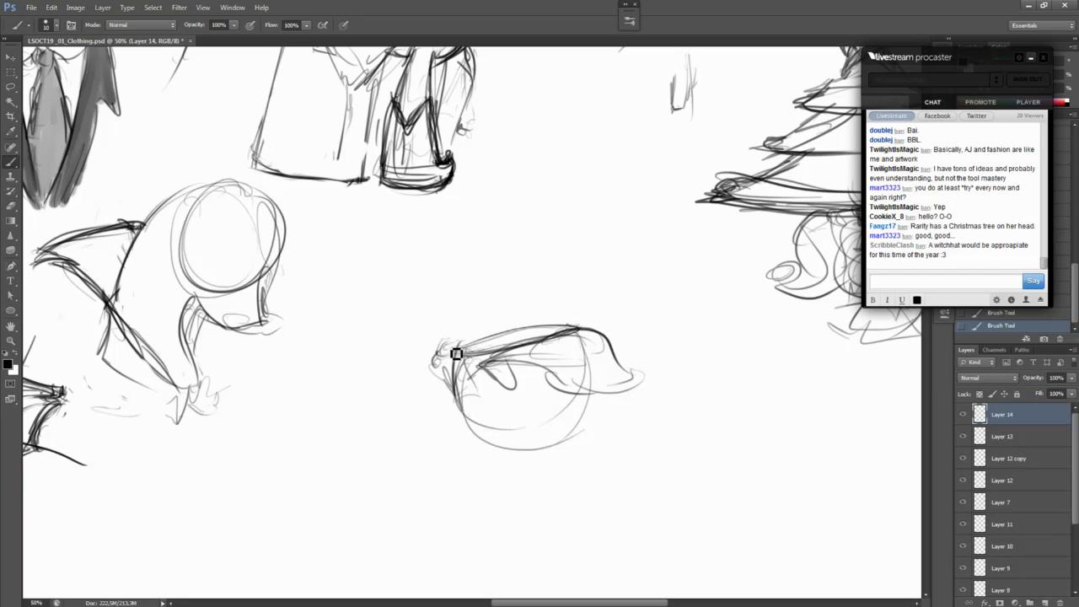
pyautogui.moveTo(433, 367)
pyautogui.mouseDown()
pyautogui.moveTo(484, 327)
pyautogui.moveTo(455, 349)
pyautogui.moveTo(505, 335)
pyautogui.moveTo(441, 338)
pyautogui.moveTo(525, 342)
pyautogui.moveTo(444, 345)
pyautogui.moveTo(477, 323)
pyautogui.moveTo(536, 332)
pyautogui.moveTo(521, 350)
pyautogui.moveTo(589, 320)
pyautogui.moveTo(592, 307)
pyautogui.moveTo(550, 329)
pyautogui.moveTo(582, 312)
pyautogui.moveTo(572, 309)
pyautogui.moveTo(598, 309)
pyautogui.moveTo(583, 339)
pyautogui.mouseUp()
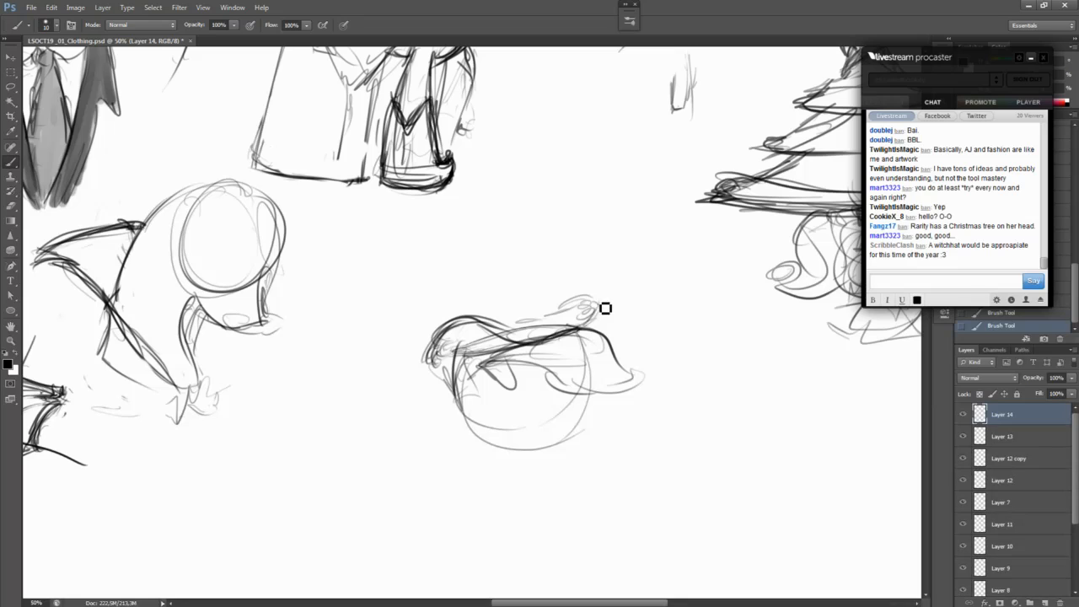
pyautogui.moveTo(599, 302)
pyautogui.mouseDown()
pyautogui.moveTo(564, 335)
pyautogui.moveTo(517, 334)
pyautogui.mouseUp()
pyautogui.moveTo(478, 367); pyautogui.dragTo(549, 341)
pyautogui.moveTo(434, 358)
pyautogui.mouseDown()
pyautogui.moveTo(481, 348)
pyautogui.moveTo(482, 325)
pyautogui.moveTo(511, 339)
pyautogui.mouseUp()
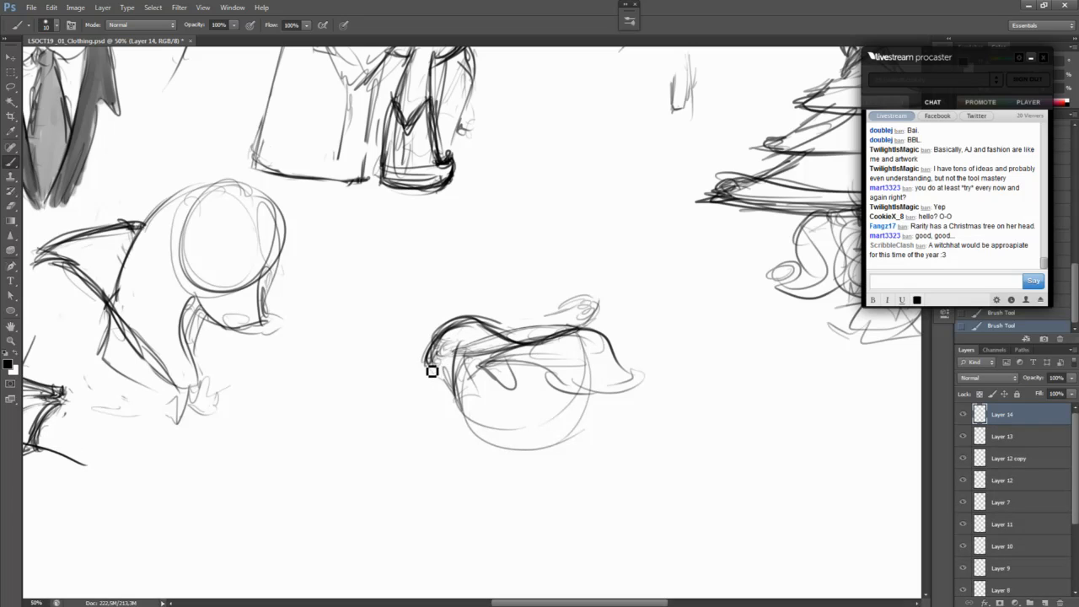
pyautogui.moveTo(427, 367); pyautogui.dragTo(472, 369)
pyautogui.moveTo(576, 312)
pyautogui.mouseDown()
pyautogui.moveTo(595, 308)
pyautogui.moveTo(578, 323)
pyautogui.moveTo(559, 317)
pyautogui.moveTo(571, 326)
pyautogui.mouseUp()
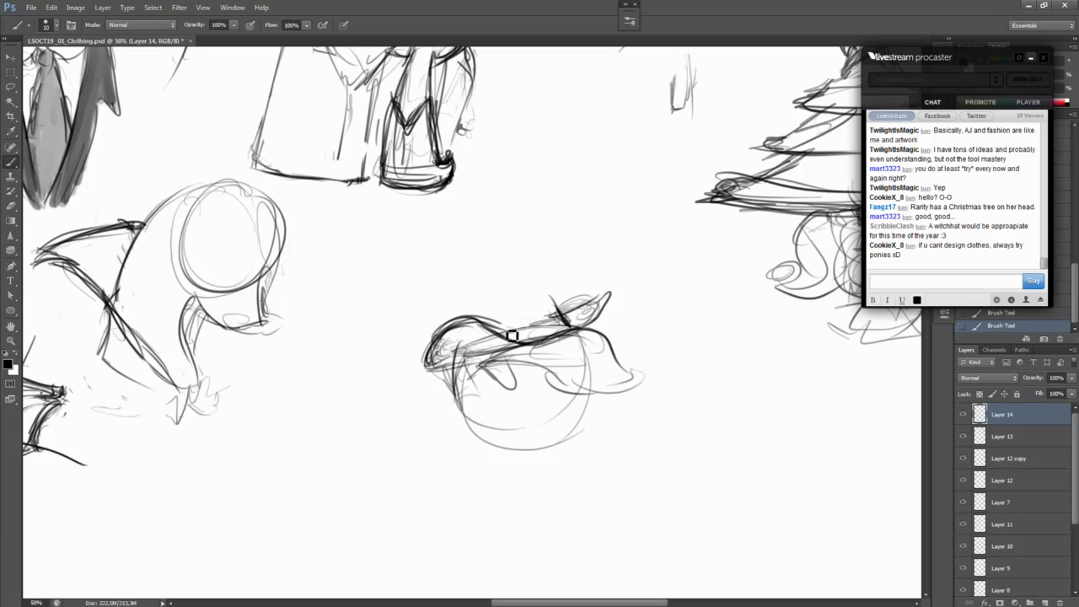
pyautogui.moveTo(493, 337)
pyautogui.mouseDown()
pyautogui.moveTo(571, 313)
pyautogui.moveTo(500, 338)
pyautogui.moveTo(571, 325)
pyautogui.moveTo(556, 332)
pyautogui.mouseUp()
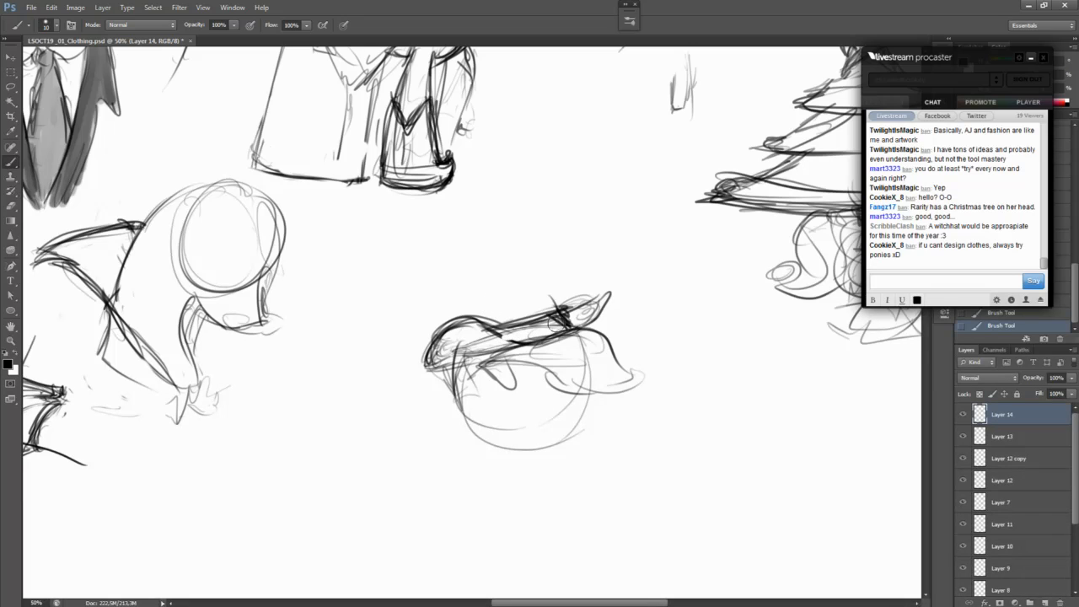
# Step: Erase the stray lines inside the brim and darken its lower edge and right tip
pyautogui.press('e')
pyautogui.moveTo(556, 332)
pyautogui.mouseDown()
pyautogui.moveTo(527, 327)
pyautogui.moveTo(567, 322)
pyautogui.mouseUp()
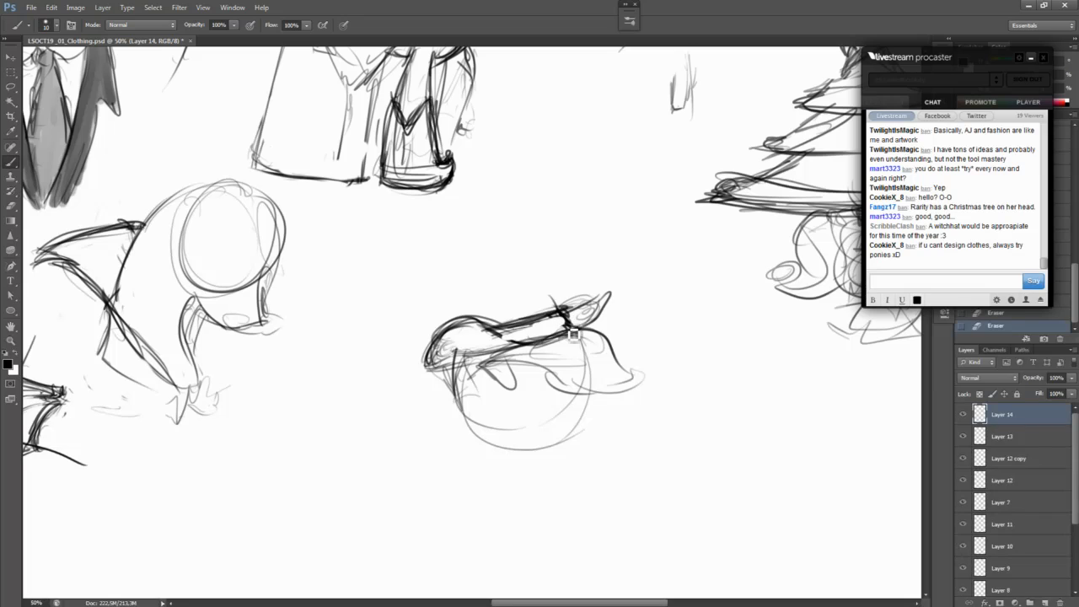
pyautogui.moveTo(529, 344)
pyautogui.mouseDown()
pyautogui.moveTo(586, 334)
pyautogui.moveTo(611, 295)
pyautogui.moveTo(605, 311)
pyautogui.mouseUp()
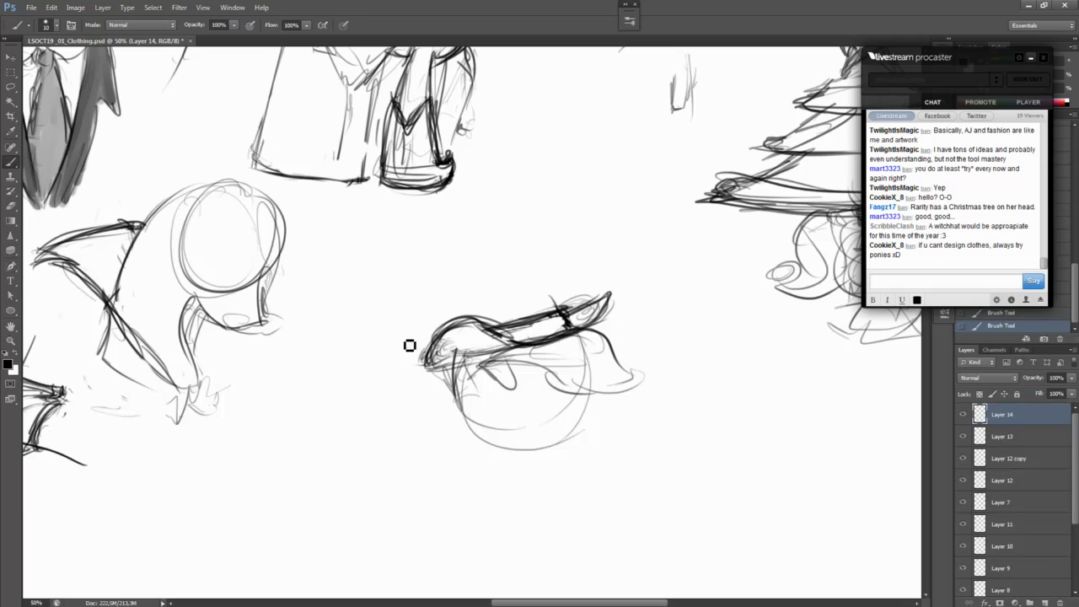
# Step: Move the hat and head sketch down to the right and outline a tall, curved crown with a slanted top above the brim
pyautogui.moveTo(409, 346)
pyautogui.mouseDown()
pyautogui.moveTo(416, 202)
pyautogui.moveTo(471, 55)
pyautogui.moveTo(606, 320)
pyautogui.moveTo(529, 96)
pyautogui.mouseUp()
pyautogui.hotkey('ctrl', 'z')
pyautogui.hotkey('ctrl', 'z')
pyautogui.moveTo(575, 341)
pyautogui.mouseDown()
pyautogui.moveTo(618, 477)
pyautogui.moveTo(533, 160)
pyautogui.mouseUp()
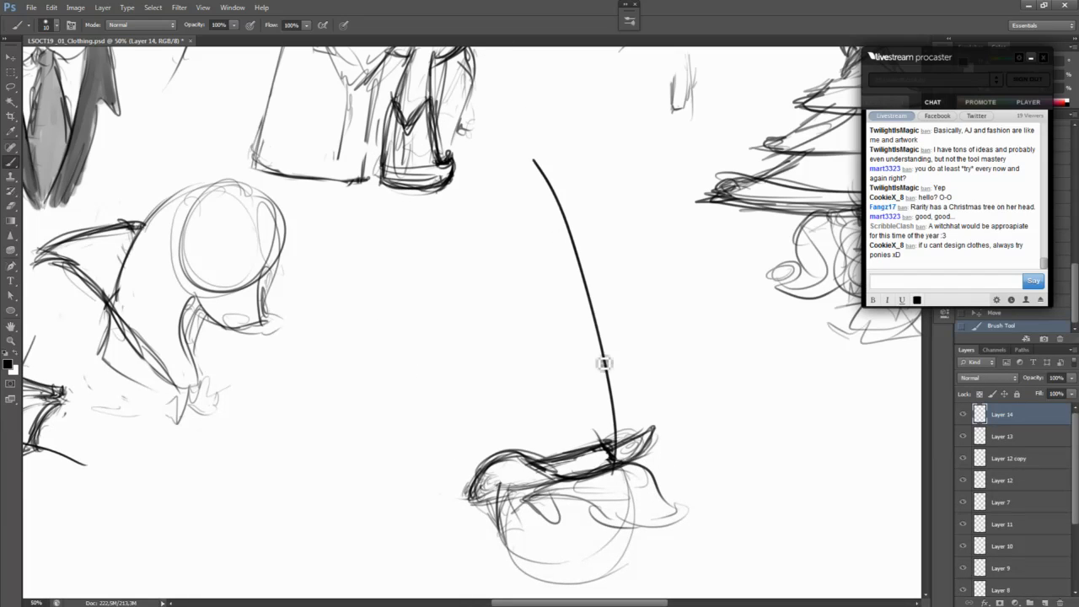
pyautogui.moveTo(616, 451)
pyautogui.mouseDown()
pyautogui.moveTo(545, 161)
pyautogui.moveTo(445, 228)
pyautogui.moveTo(511, 473)
pyautogui.moveTo(515, 440)
pyautogui.mouseUp()
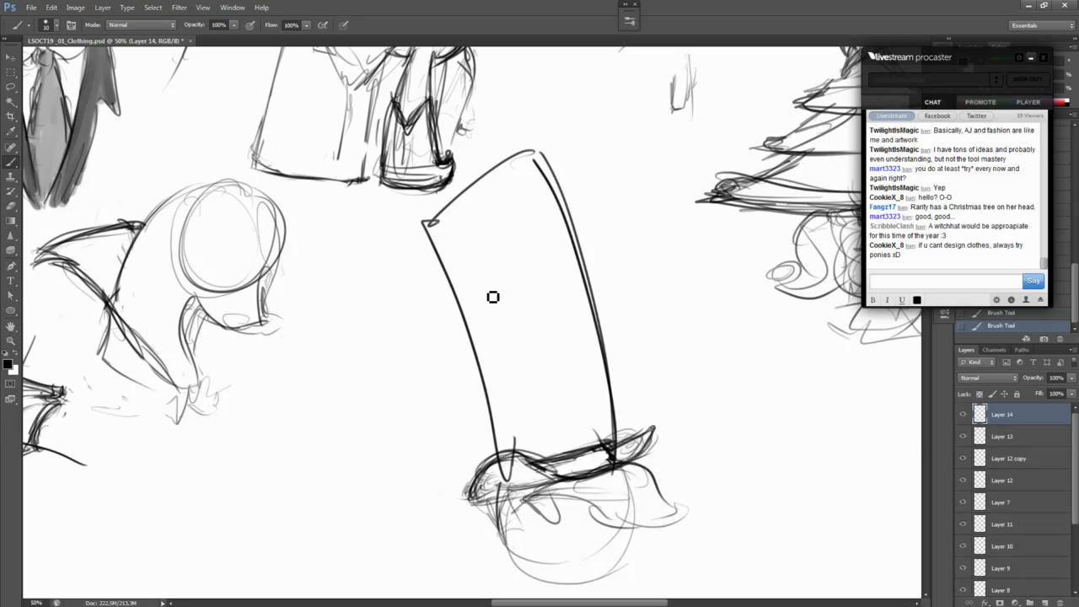
# Step: Fill the tall crown with rough horizontal bands and add a jagged outline to its left and a smooth curve to its right
pyautogui.moveTo(462, 231); pyautogui.dragTo(566, 226)
pyautogui.moveTo(494, 247); pyautogui.dragTo(539, 241)
pyautogui.moveTo(470, 304); pyautogui.dragTo(600, 266)
pyautogui.moveTo(485, 339); pyautogui.dragTo(599, 314)
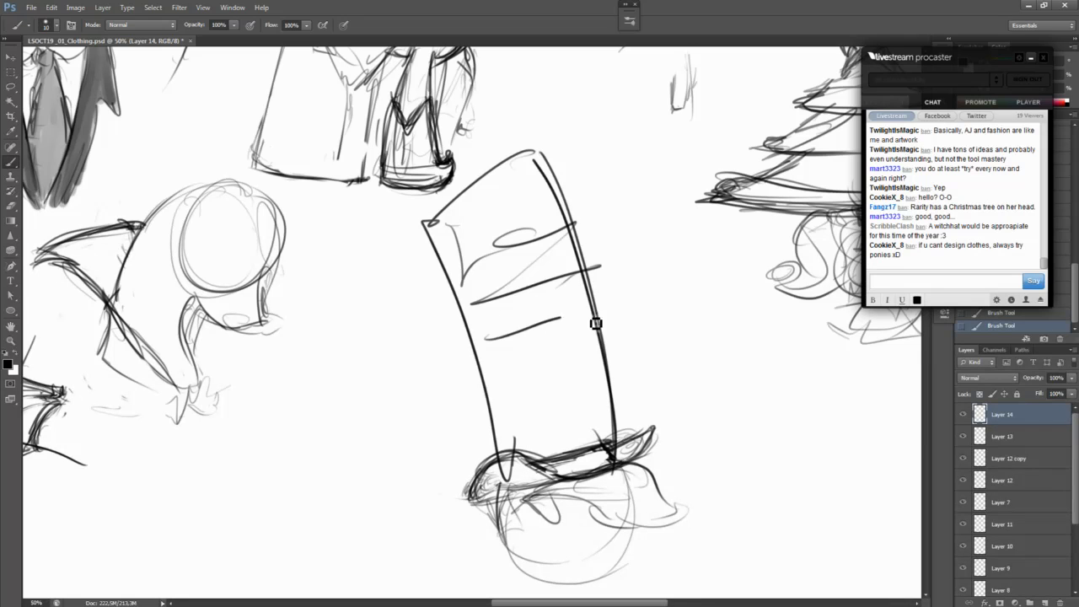
pyautogui.moveTo(502, 388)
pyautogui.mouseDown()
pyautogui.moveTo(577, 361)
pyautogui.moveTo(590, 391)
pyautogui.mouseUp()
pyautogui.moveTo(416, 212)
pyautogui.mouseDown()
pyautogui.moveTo(405, 240)
pyautogui.moveTo(381, 354)
pyautogui.moveTo(446, 371)
pyautogui.moveTo(440, 468)
pyautogui.mouseUp()
pyautogui.moveTo(650, 433)
pyautogui.mouseDown()
pyautogui.moveTo(652, 321)
pyautogui.moveTo(579, 191)
pyautogui.mouseUp()
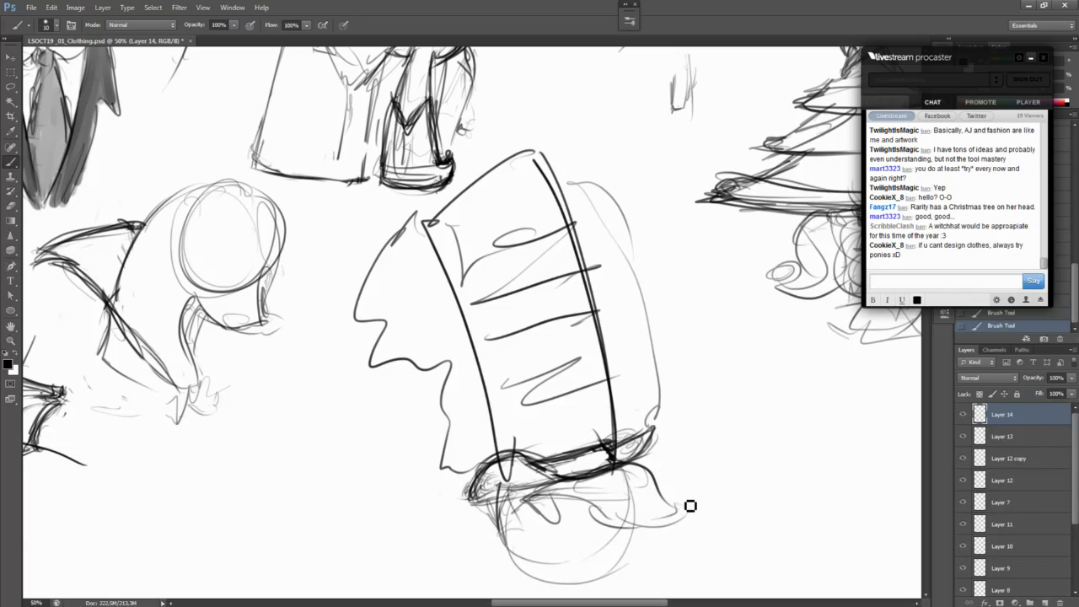
# Step: Shift the tall hat sketch to the left and place a duplicate of its layer to its right
pyautogui.moveTo(715, 513); pyautogui.dragTo(608, 536)
pyautogui.moveTo(551, 505); pyautogui.dragTo(819, 502)
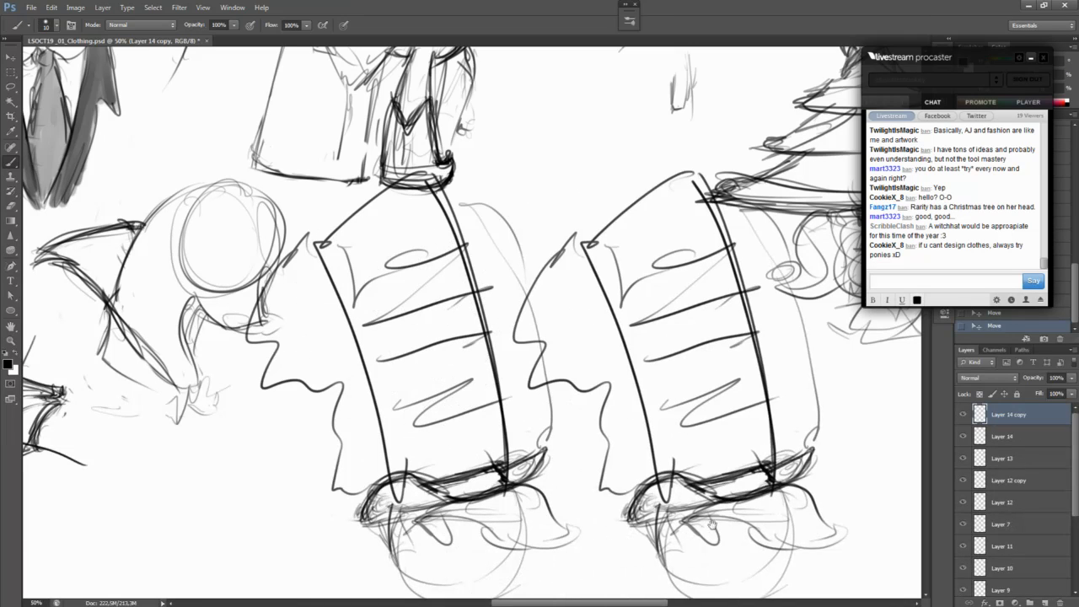
pyautogui.moveTo(669, 518); pyautogui.dragTo(552, 487)
# Step: Lasso and delete the tall crown on the duplicated hat, clear the selection and return to the Brush tool
pyautogui.press('l')
pyautogui.moveTo(642, 108)
pyautogui.mouseDown()
pyautogui.moveTo(415, 115)
pyautogui.moveTo(368, 410)
pyautogui.moveTo(481, 489)
pyautogui.moveTo(575, 428)
pyautogui.moveTo(759, 373)
pyautogui.mouseUp()
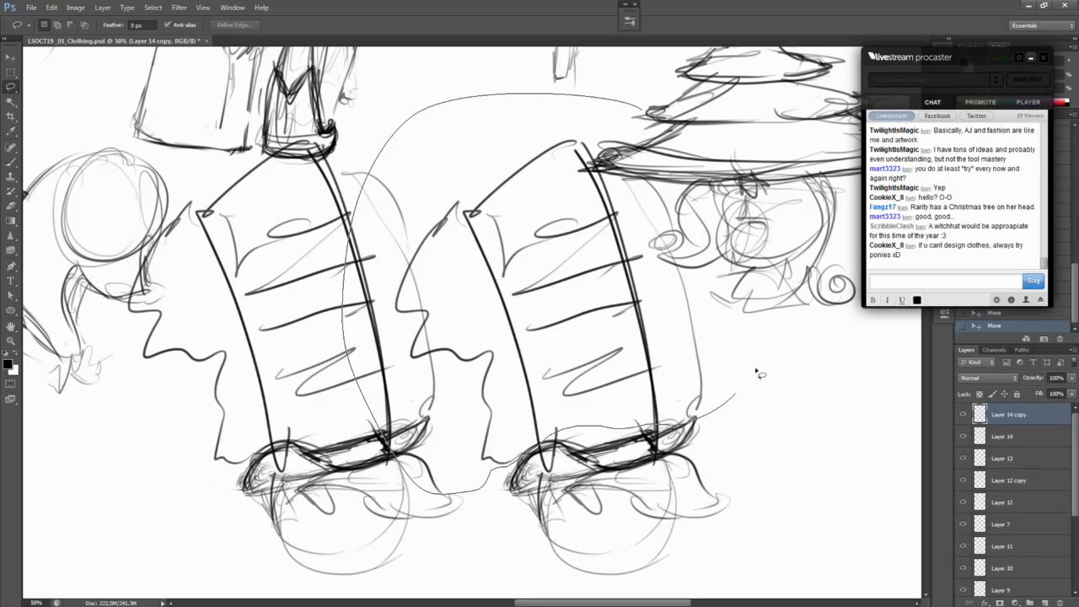
pyautogui.press('Delete')
pyautogui.hotkey('ctrl', 'd')
pyautogui.press('b')
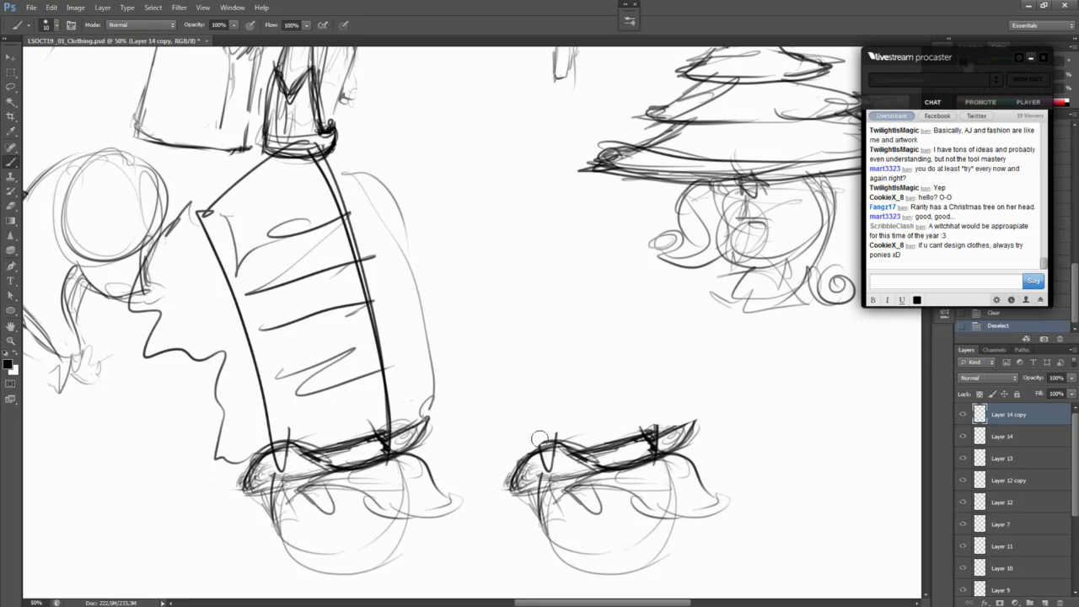
# Step: Erase the leftover crown lines on the copied brim, redraw its right tip and move the copy slightly up and left
pyautogui.moveTo(543, 462); pyautogui.dragTo(550, 459)
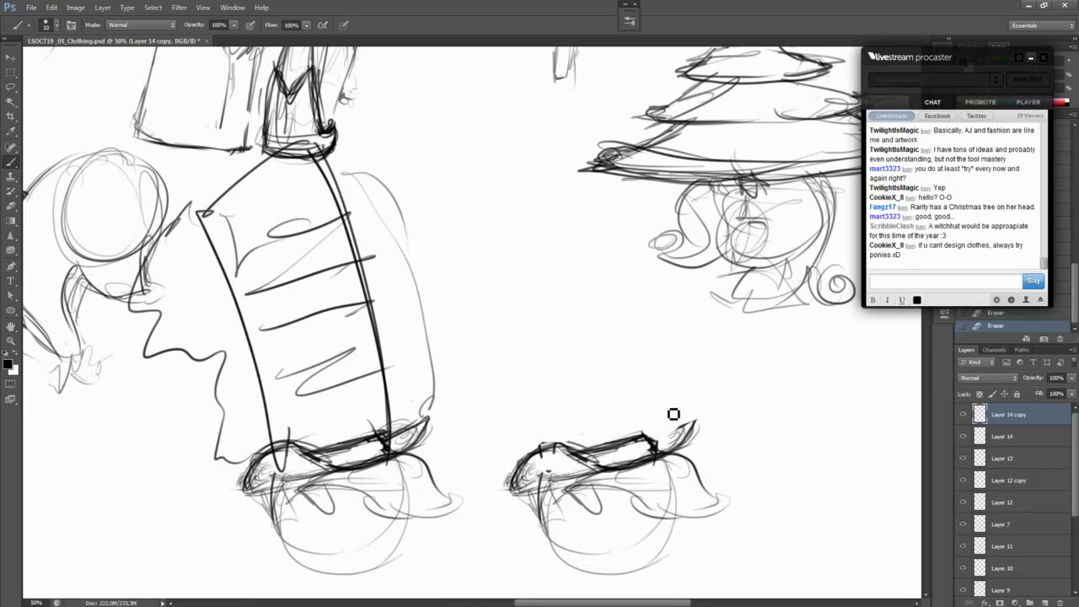
pyautogui.moveTo(659, 446); pyautogui.dragTo(697, 422)
pyautogui.moveTo(677, 506); pyautogui.dragTo(657, 447)
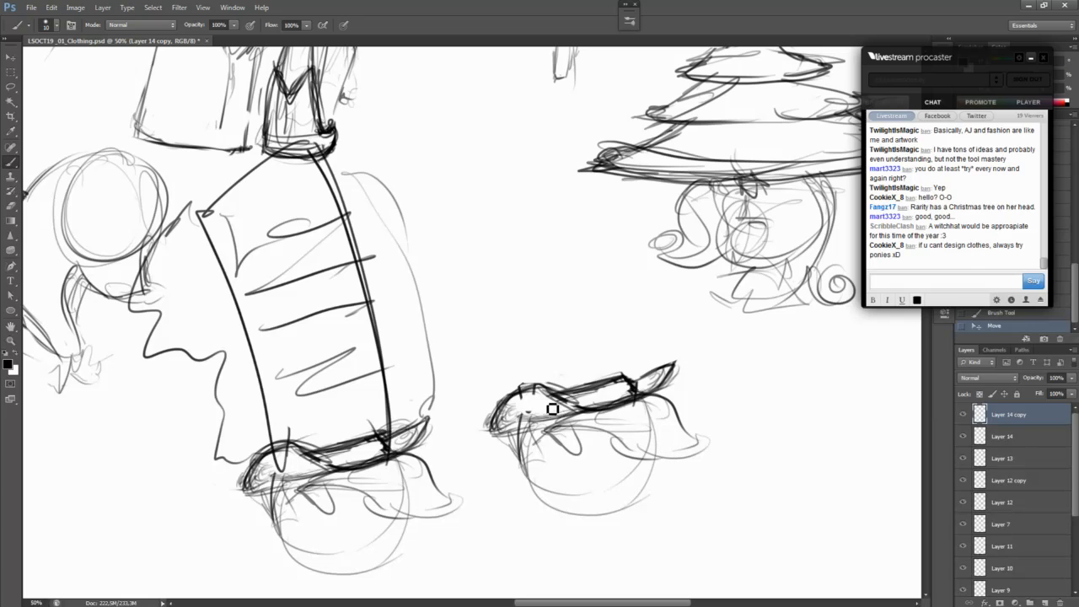
# Step: Darken the copied brim's rounded left end and lower edge, and reinforce the hair line below it
pyautogui.moveTo(508, 405)
pyautogui.mouseDown()
pyautogui.moveTo(540, 389)
pyautogui.moveTo(595, 411)
pyautogui.mouseUp()
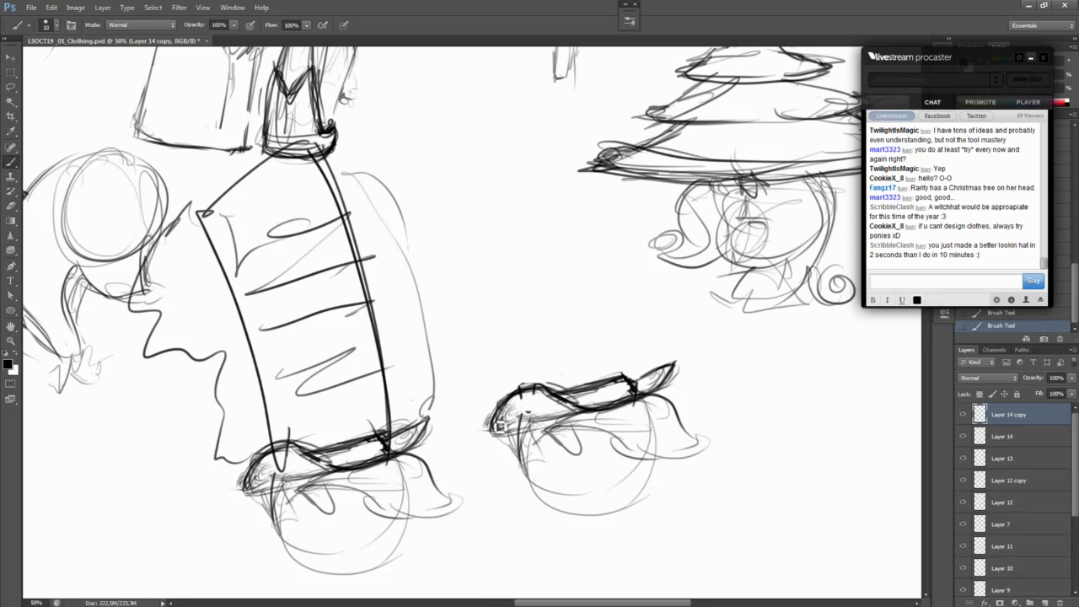
pyautogui.moveTo(500, 428); pyautogui.dragTo(555, 426)
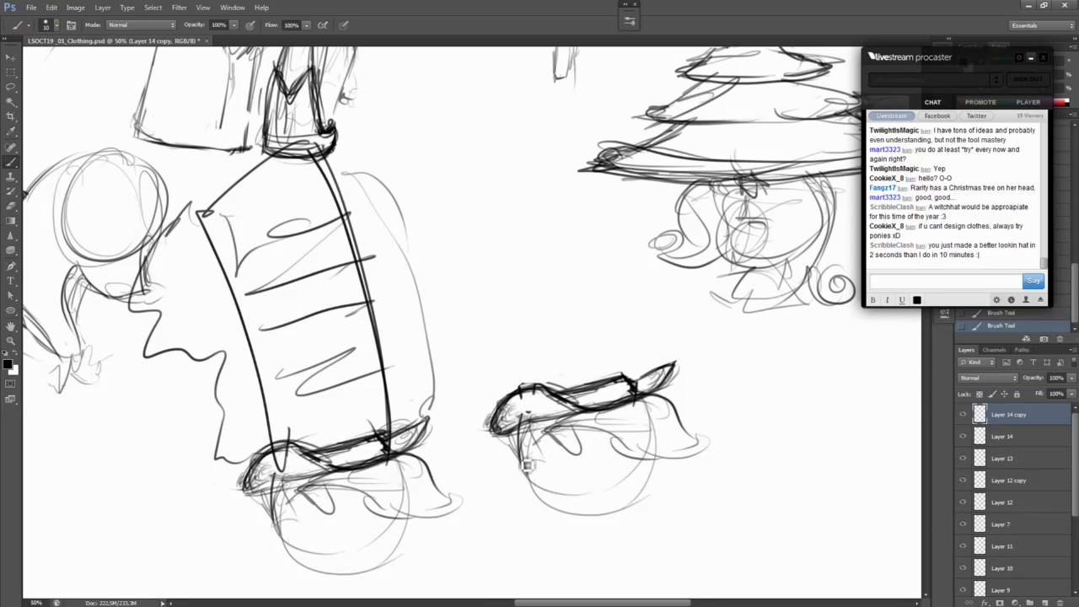
pyautogui.moveTo(526, 465)
pyautogui.mouseDown()
pyautogui.moveTo(527, 425)
pyautogui.moveTo(572, 419)
pyautogui.mouseUp()
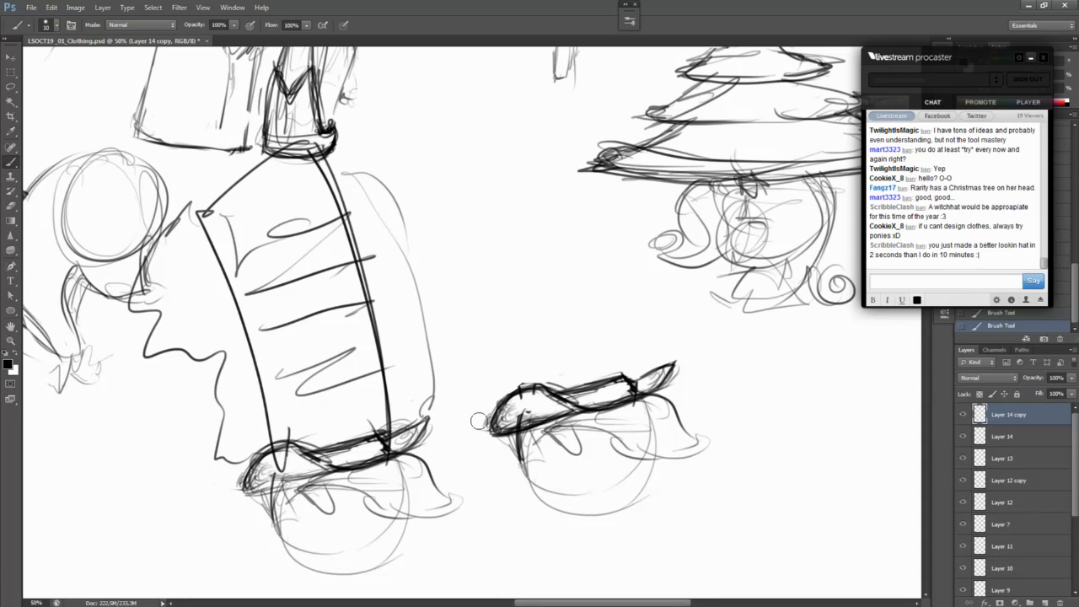
# Step: Erase the copied brim's rounded left end and reshape it into a clean, downward-pointing tip
pyautogui.press('e')
pyautogui.moveTo(493, 421)
pyautogui.mouseDown()
pyautogui.moveTo(540, 418)
pyautogui.moveTo(481, 447)
pyautogui.moveTo(490, 464)
pyautogui.mouseUp()
pyautogui.moveTo(491, 465); pyautogui.dragTo(568, 423)
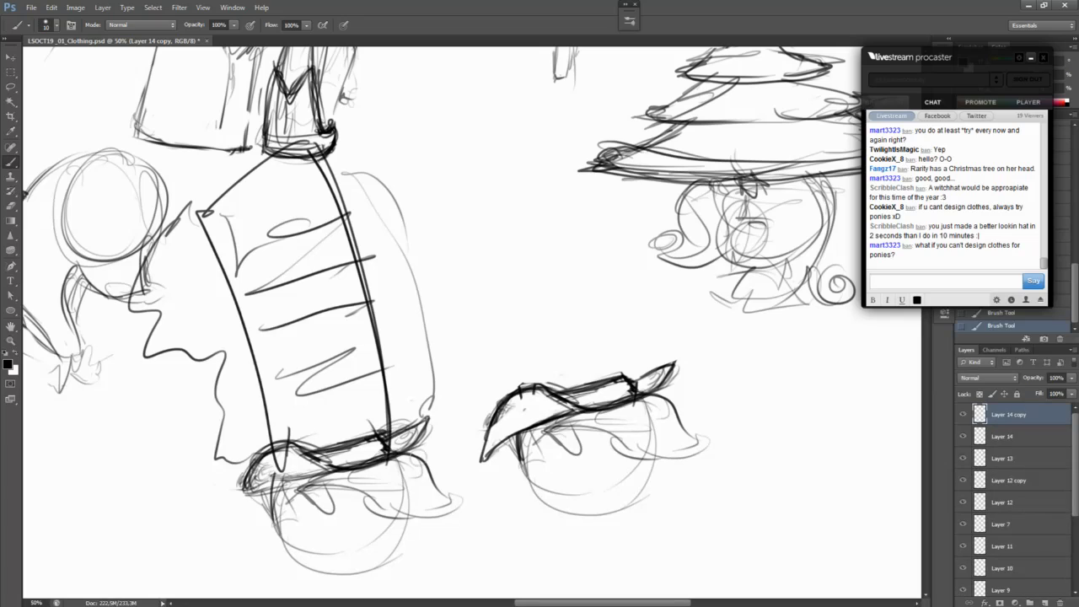
pyautogui.press('e')
pyautogui.moveTo(478, 453)
pyautogui.mouseDown()
pyautogui.moveTo(470, 461)
pyautogui.moveTo(496, 437)
pyautogui.moveTo(488, 448)
pyautogui.mouseUp()
pyautogui.press('e')
pyautogui.moveTo(505, 417); pyautogui.dragTo(492, 434)
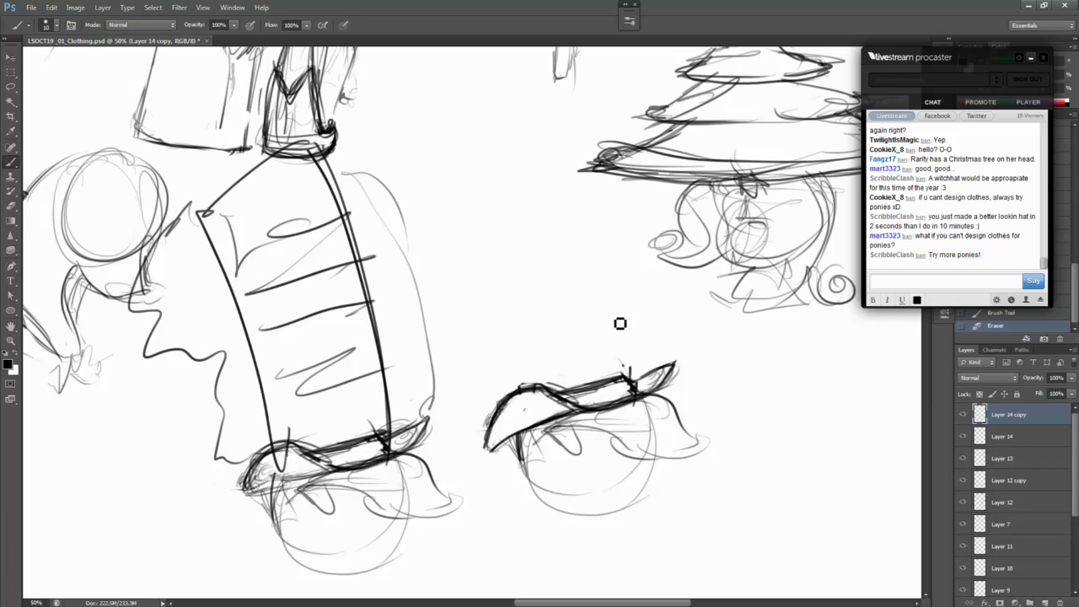
# Step: Sketch a plume rising from the copied hat's band and curling left into a spiral, undoing the surplus strokes
pyautogui.moveTo(631, 371)
pyautogui.mouseDown()
pyautogui.moveTo(626, 316)
pyautogui.moveTo(585, 297)
pyautogui.moveTo(541, 315)
pyautogui.moveTo(546, 337)
pyautogui.moveTo(580, 323)
pyautogui.moveTo(585, 344)
pyautogui.moveTo(590, 326)
pyautogui.moveTo(631, 379)
pyautogui.mouseUp()
pyautogui.hotkey('ctrl', 'z')
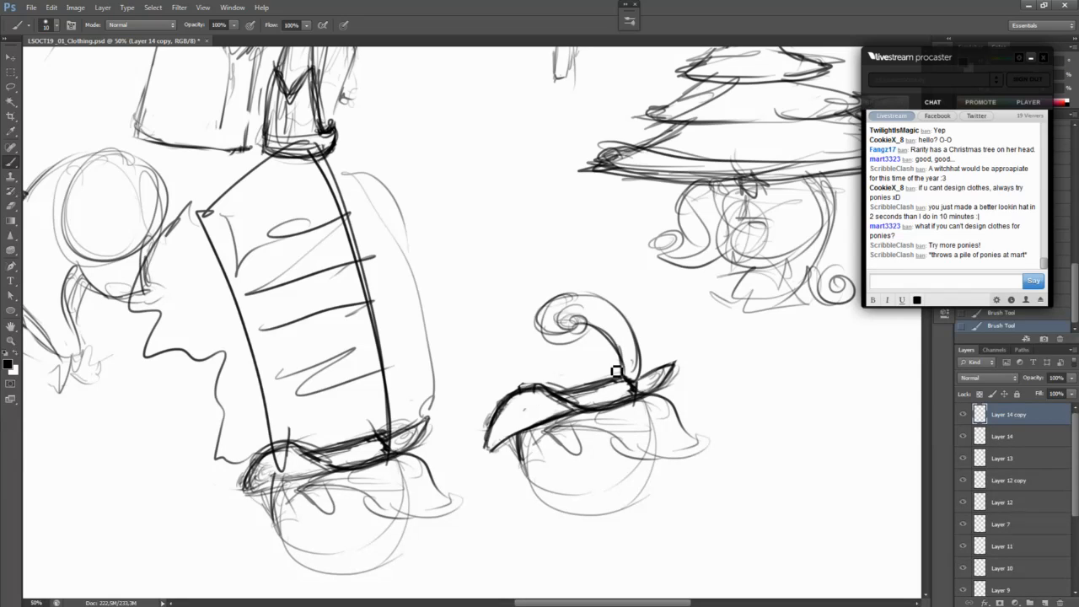
pyautogui.moveTo(453, 343)
pyautogui.mouseDown()
pyautogui.moveTo(532, 374)
pyautogui.moveTo(563, 373)
pyautogui.mouseUp()
pyautogui.hotkey('ctrl', 'z')
pyautogui.hotkey('ctrl', 'alt', 'z')
pyautogui.hotkey('ctrl', 'alt', 'z')
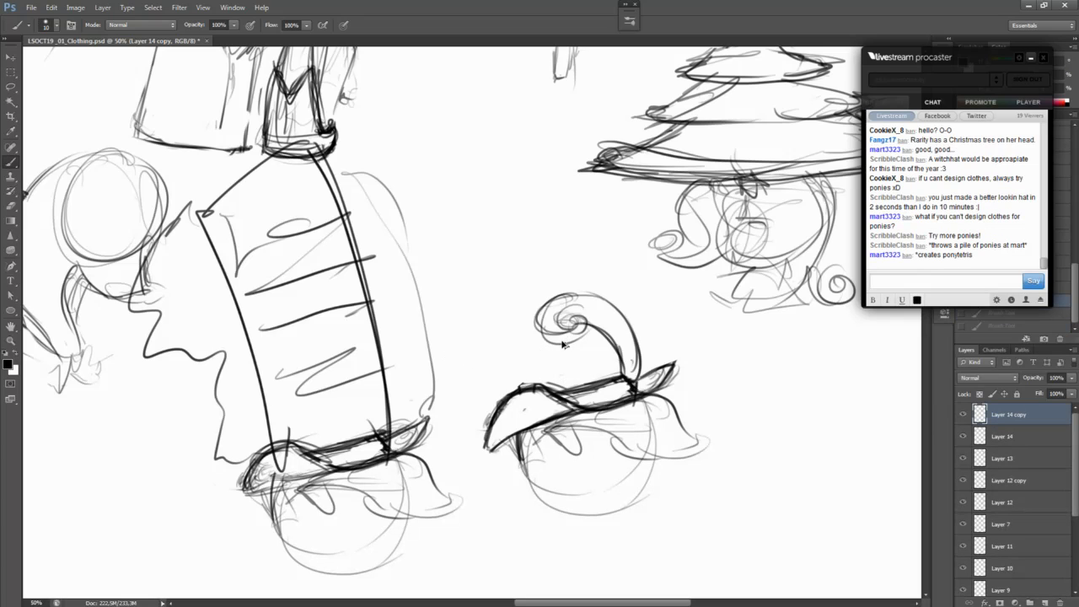
# Step: Sketch a separate arched feather with a ragged left end above the copied hat, undoing and redrawing its first outline
pyautogui.moveTo(447, 145)
pyautogui.mouseDown()
pyautogui.moveTo(527, 164)
pyautogui.moveTo(546, 221)
pyautogui.mouseUp()
pyautogui.moveTo(440, 178); pyautogui.dragTo(546, 220)
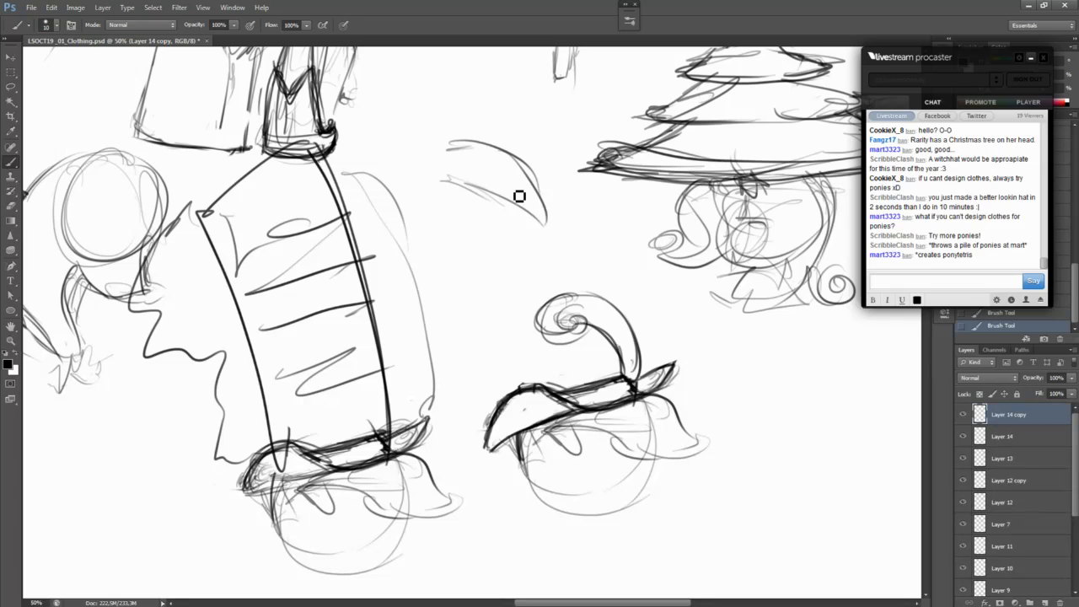
pyautogui.moveTo(474, 195); pyautogui.dragTo(554, 240)
pyautogui.hotkey('ctrl', 'alt', 'z')
pyautogui.hotkey('ctrl', 'alt', 'z')
pyautogui.moveTo(457, 186)
pyautogui.mouseDown()
pyautogui.moveTo(552, 233)
pyautogui.moveTo(491, 149)
pyautogui.moveTo(414, 160)
pyautogui.mouseUp()
pyautogui.moveTo(468, 129); pyautogui.dragTo(537, 174)
pyautogui.moveTo(414, 164)
pyautogui.mouseDown()
pyautogui.moveTo(495, 193)
pyautogui.moveTo(544, 221)
pyautogui.moveTo(559, 245)
pyautogui.mouseUp()
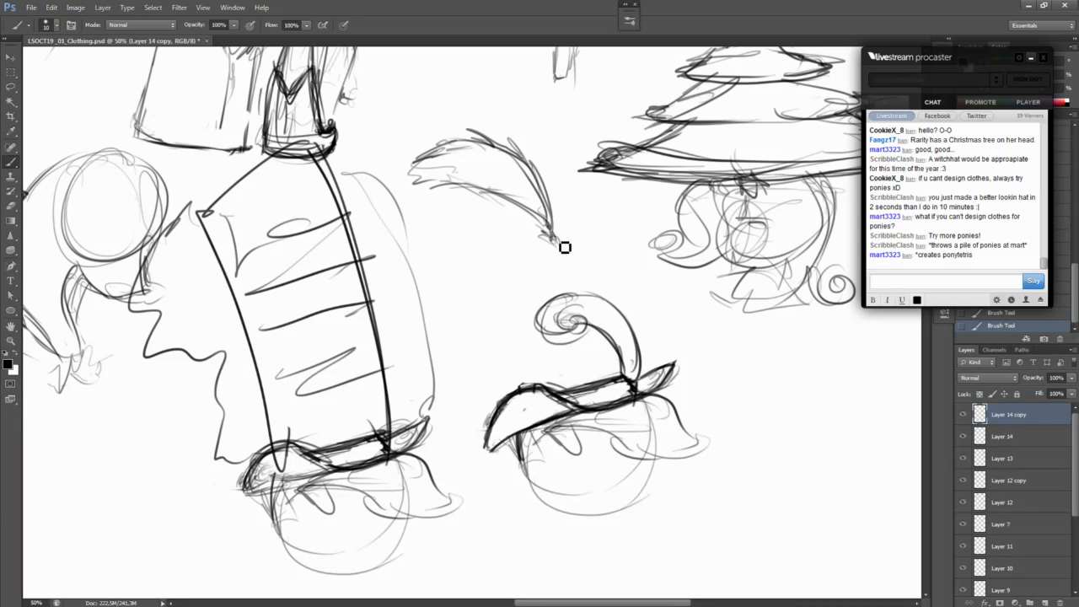
# Step: Erase the spiral lines in the hat's plume and redraw it as a curled feather with layered strokes and a darker base
pyautogui.moveTo(587, 315)
pyautogui.mouseDown()
pyautogui.moveTo(636, 356)
pyautogui.moveTo(634, 381)
pyautogui.moveTo(604, 364)
pyautogui.mouseUp()
pyautogui.press('e')
pyautogui.moveTo(595, 321)
pyautogui.mouseDown()
pyautogui.moveTo(549, 316)
pyautogui.moveTo(556, 325)
pyautogui.moveTo(582, 304)
pyautogui.moveTo(600, 318)
pyautogui.mouseUp()
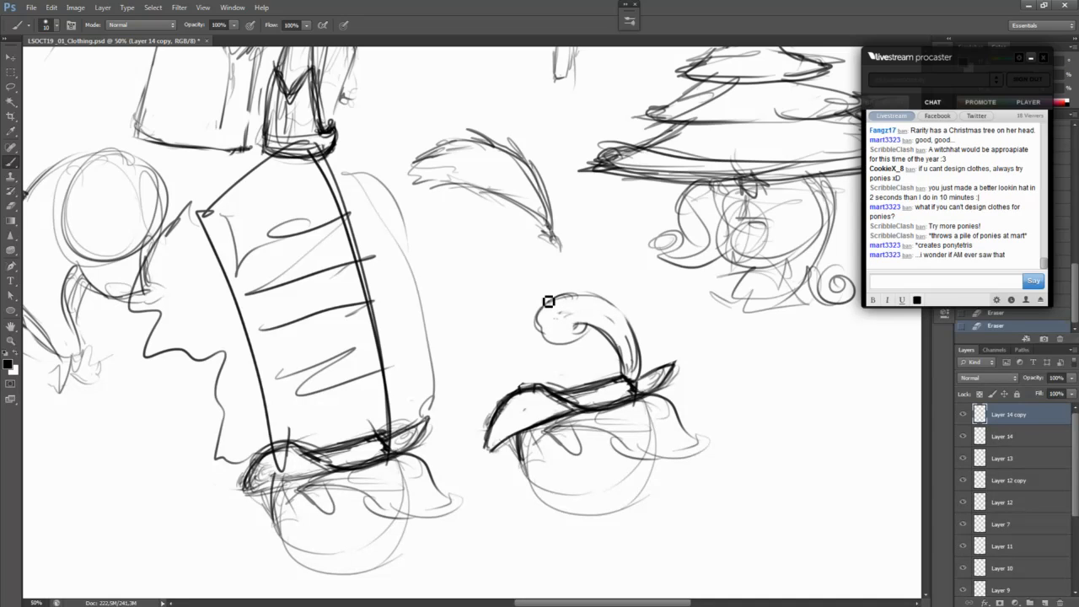
pyautogui.moveTo(546, 334)
pyautogui.mouseDown()
pyautogui.moveTo(622, 333)
pyautogui.moveTo(631, 353)
pyautogui.moveTo(554, 323)
pyautogui.moveTo(581, 312)
pyautogui.moveTo(632, 349)
pyautogui.mouseUp()
pyautogui.moveTo(595, 288); pyautogui.dragTo(613, 296)
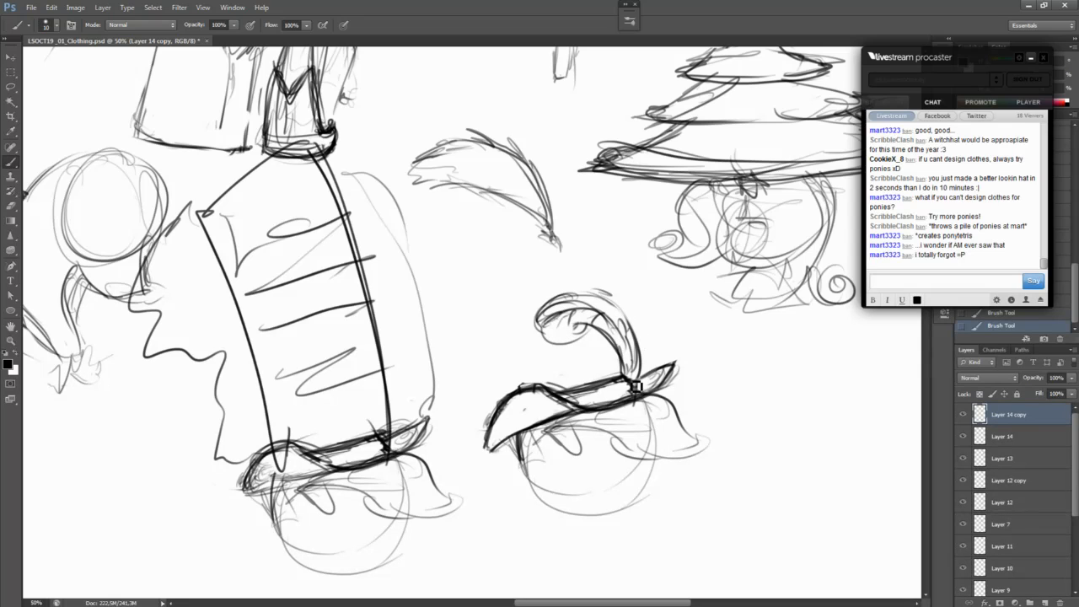
pyautogui.moveTo(627, 371)
pyautogui.mouseDown()
pyautogui.moveTo(639, 348)
pyautogui.moveTo(632, 384)
pyautogui.moveTo(640, 362)
pyautogui.mouseUp()
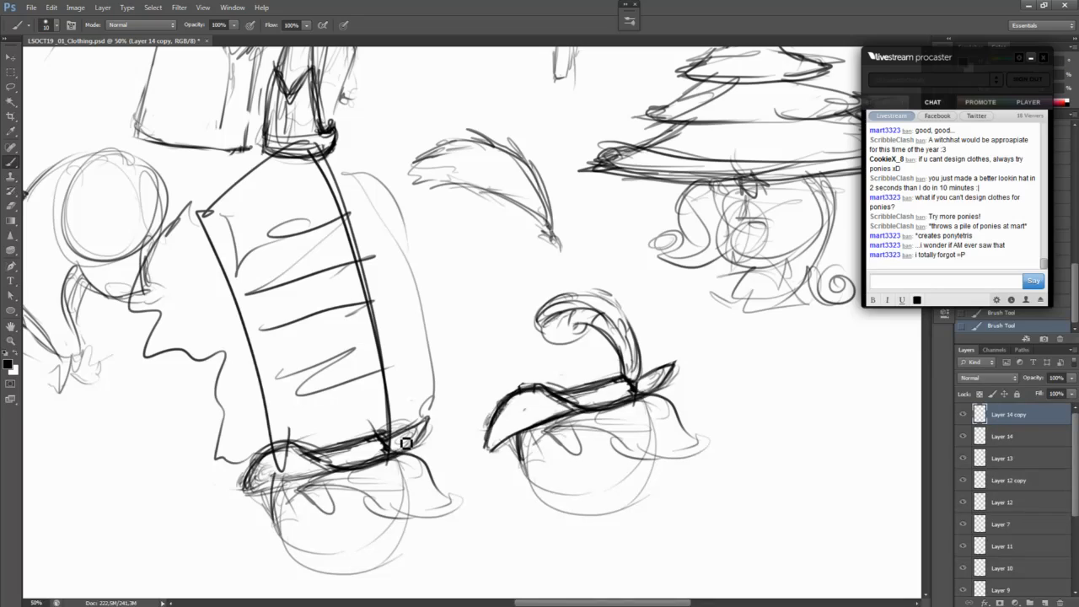
# Step: Draw a larger curl looping around the outside of the copied hat's feather
pyautogui.moveTo(352, 194); pyautogui.dragTo(647, 505)
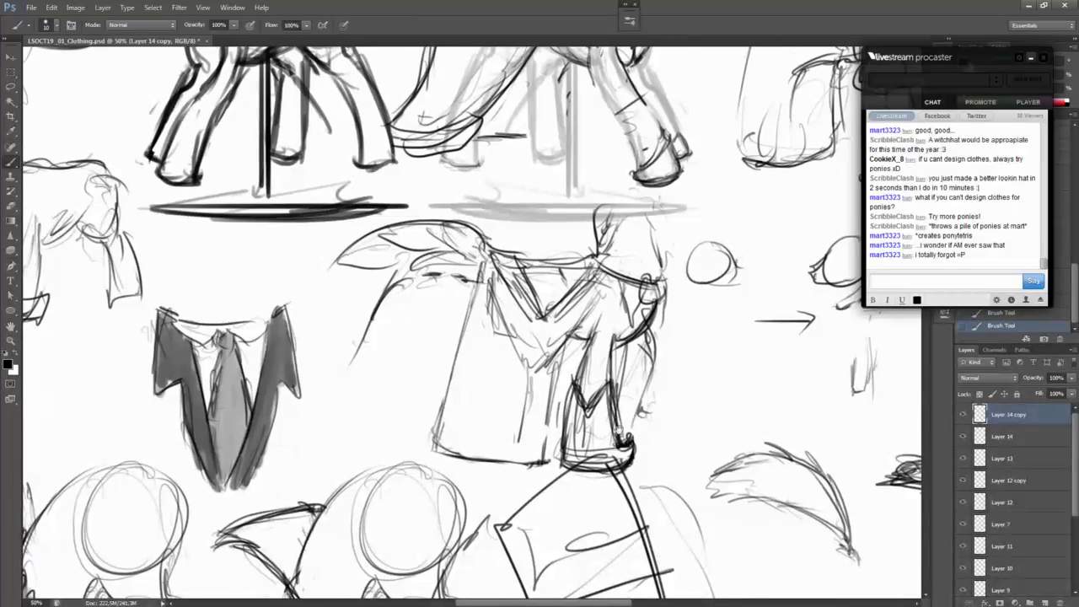
pyautogui.moveTo(529, 472); pyautogui.dragTo(743, 420)
pyautogui.moveTo(682, 468); pyautogui.dragTo(765, 395)
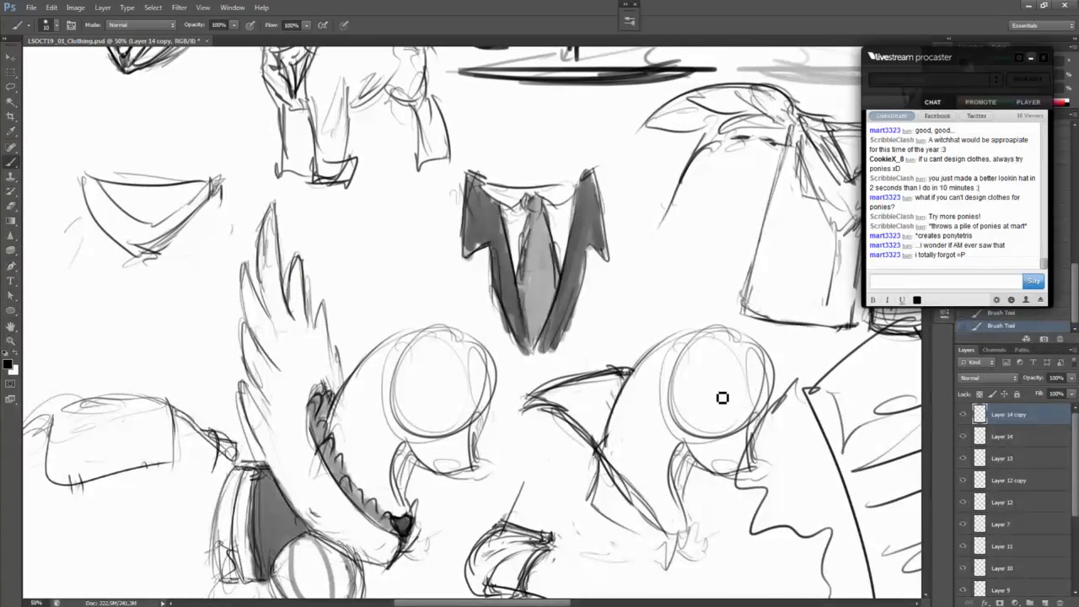
pyautogui.moveTo(583, 191); pyautogui.dragTo(571, 206)
pyautogui.hotkey('ctrl', 'z')
pyautogui.moveTo(786, 513)
pyautogui.mouseDown()
pyautogui.moveTo(754, 494)
pyautogui.moveTo(176, 395)
pyautogui.mouseUp()
pyautogui.moveTo(546, 321); pyautogui.dragTo(570, 415)
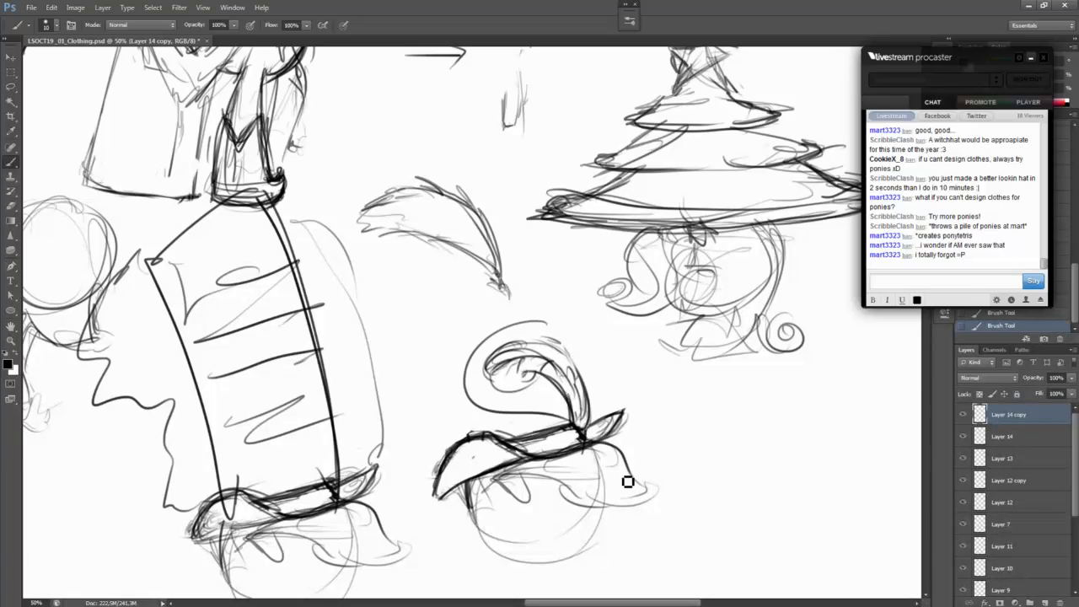
pyautogui.hotkey('ctrl', 'z')
pyautogui.moveTo(560, 328)
pyautogui.mouseDown()
pyautogui.moveTo(586, 402)
pyautogui.moveTo(613, 384)
pyautogui.mouseUp()
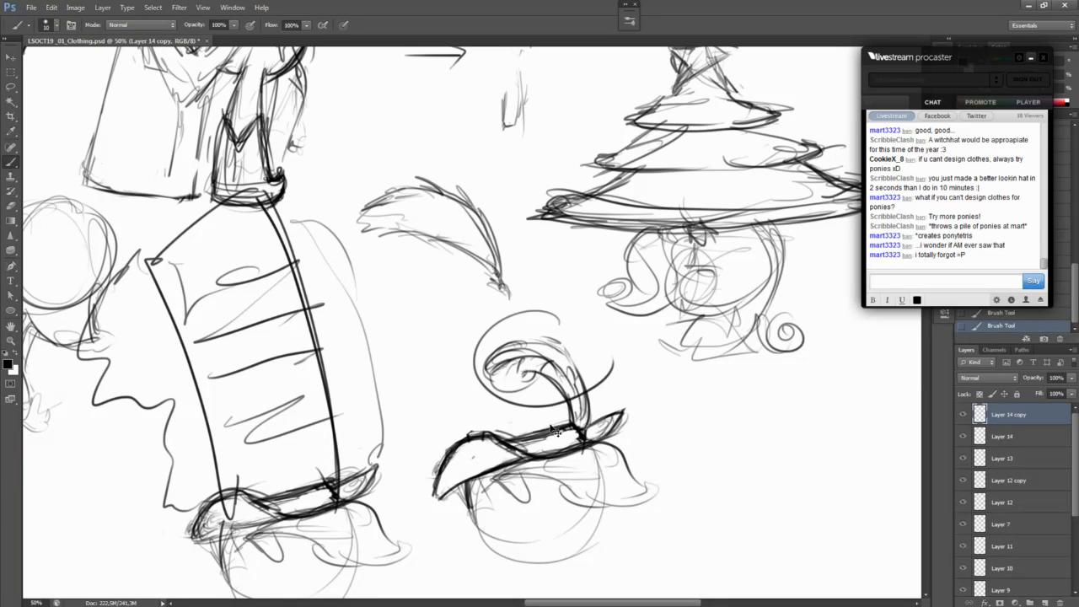
pyautogui.hotkey('ctrl', 'z')
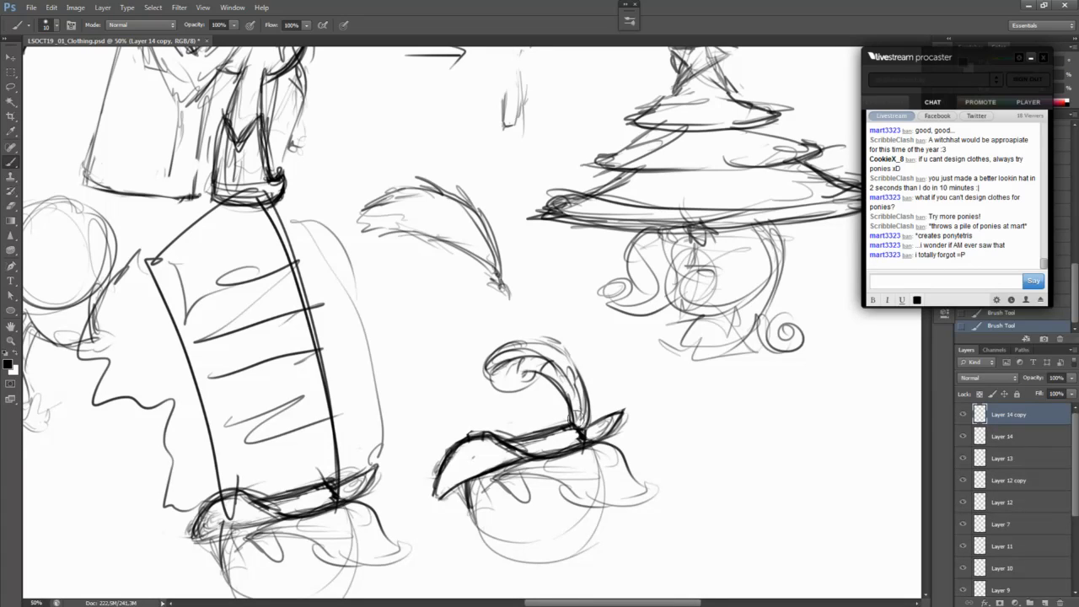
# Step: Sketch small dark feathers on both sides of the plume's base on the right-hand hat and erase stray lines
pyautogui.moveTo(582, 420); pyautogui.dragTo(594, 412)
pyautogui.moveTo(592, 415); pyautogui.dragTo(566, 414)
pyautogui.moveTo(565, 415)
pyautogui.mouseDown()
pyautogui.moveTo(563, 405)
pyautogui.moveTo(567, 429)
pyautogui.moveTo(549, 405)
pyautogui.moveTo(566, 411)
pyautogui.mouseUp()
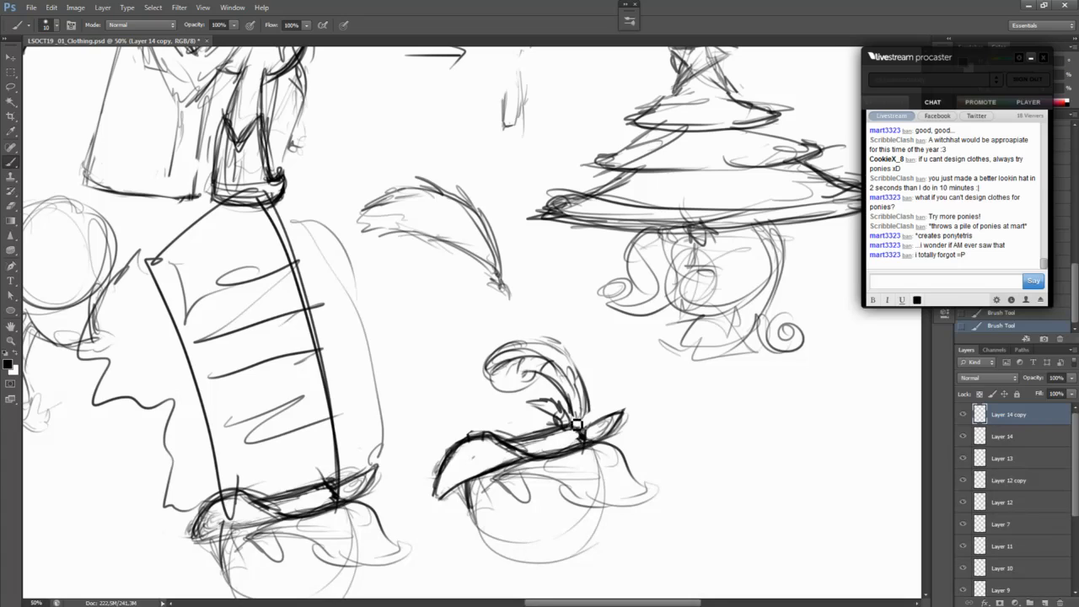
pyautogui.moveTo(605, 404)
pyautogui.mouseDown()
pyautogui.moveTo(586, 422)
pyautogui.moveTo(612, 419)
pyautogui.moveTo(592, 436)
pyautogui.mouseUp()
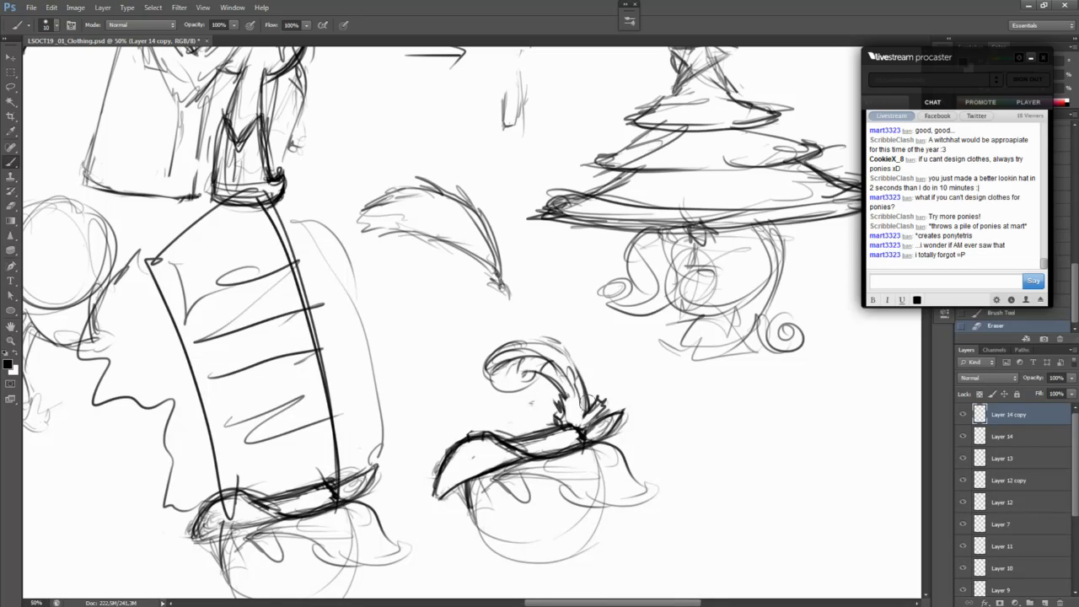
pyautogui.moveTo(586, 388)
pyautogui.mouseDown()
pyautogui.moveTo(559, 413)
pyautogui.moveTo(541, 388)
pyautogui.moveTo(586, 422)
pyautogui.moveTo(600, 394)
pyautogui.moveTo(587, 423)
pyautogui.moveTo(602, 394)
pyautogui.moveTo(584, 419)
pyautogui.moveTo(614, 397)
pyautogui.moveTo(618, 409)
pyautogui.moveTo(592, 435)
pyautogui.moveTo(603, 430)
pyautogui.moveTo(568, 423)
pyautogui.moveTo(584, 416)
pyautogui.moveTo(588, 433)
pyautogui.moveTo(590, 417)
pyautogui.moveTo(559, 403)
pyautogui.moveTo(563, 435)
pyautogui.moveTo(553, 431)
pyautogui.moveTo(589, 446)
pyautogui.moveTo(541, 455)
pyautogui.moveTo(591, 435)
pyautogui.moveTo(544, 455)
pyautogui.moveTo(583, 446)
pyautogui.mouseUp()
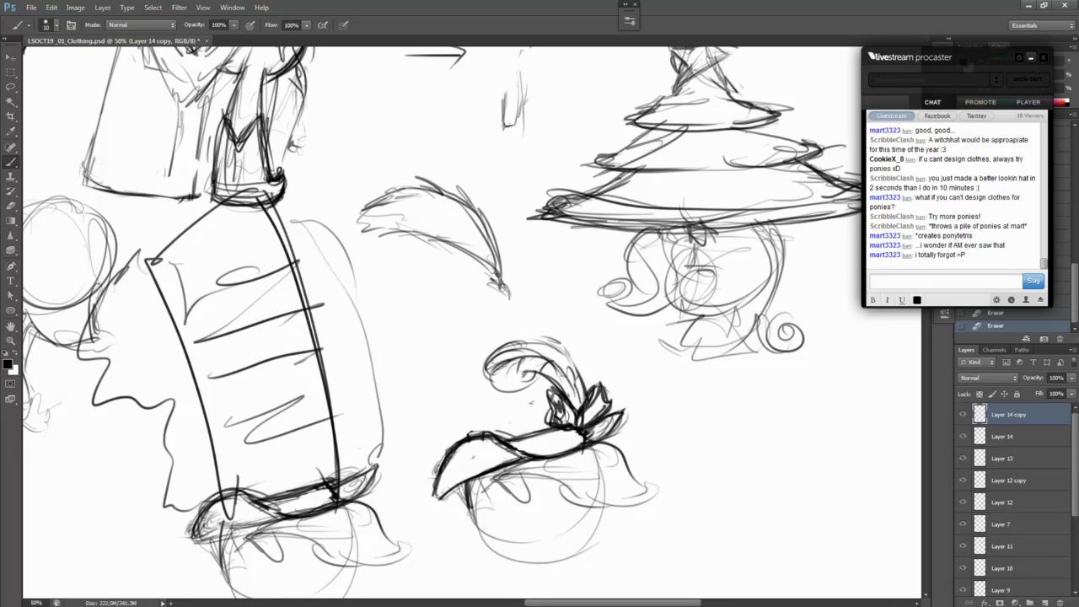
# Step: Shade the band of the plumed hat grey between the brim lines below the feathers
pyautogui.moveTo(511, 445)
pyautogui.mouseDown()
pyautogui.moveTo(536, 457)
pyautogui.moveTo(577, 445)
pyautogui.mouseUp()
pyautogui.hotkey('ctrl', 'z')
pyautogui.hotkey('ctrl', 'z')
pyautogui.hotkey('ctrl', 'z')
pyautogui.moveTo(523, 454); pyautogui.dragTo(578, 447)
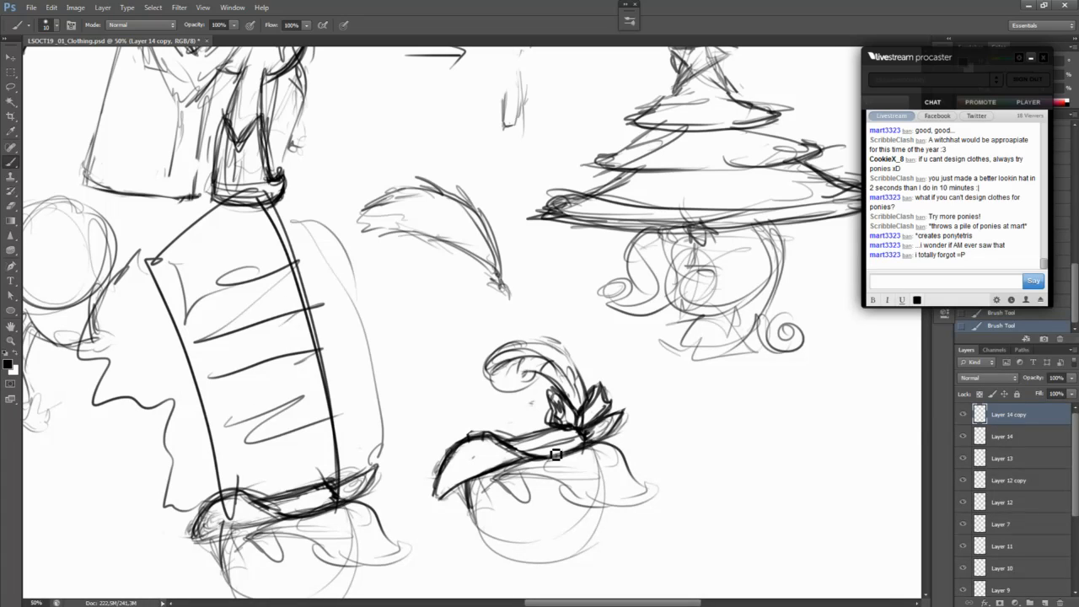
pyautogui.moveTo(550, 456)
pyautogui.mouseDown()
pyautogui.moveTo(577, 447)
pyautogui.moveTo(571, 460)
pyautogui.moveTo(580, 445)
pyautogui.mouseUp()
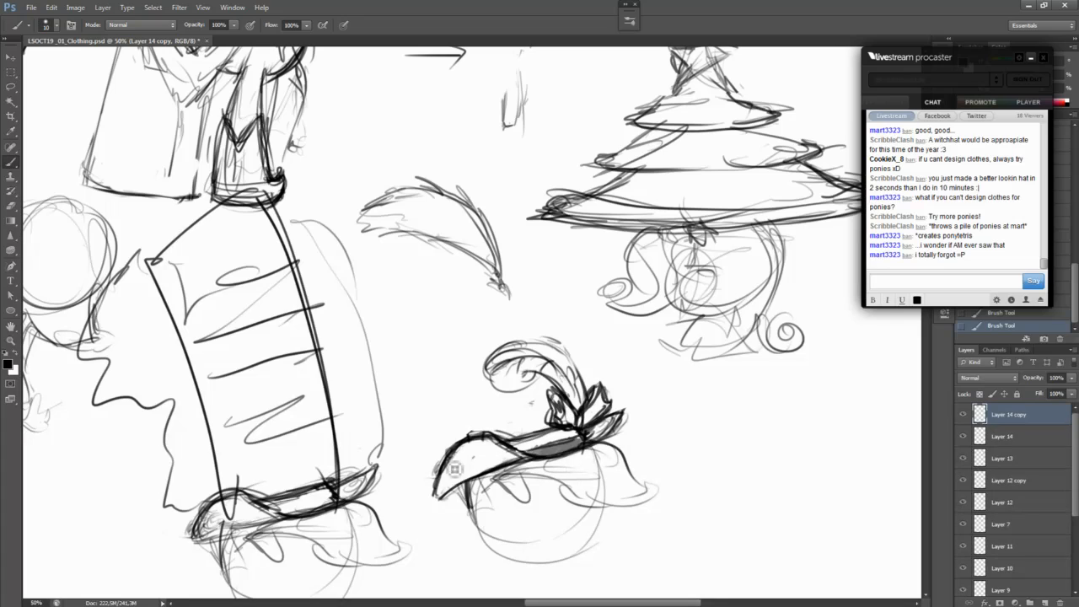
# Step: Darken the folded front brim of the plumed hat and erase a light edge along its fold
pyautogui.moveTo(444, 494)
pyautogui.mouseDown()
pyautogui.moveTo(498, 456)
pyautogui.moveTo(465, 467)
pyautogui.moveTo(506, 461)
pyautogui.moveTo(473, 456)
pyautogui.moveTo(538, 457)
pyautogui.mouseUp()
pyautogui.hotkey('ctrl', 'z')
pyautogui.hotkey('ctrl', 'z')
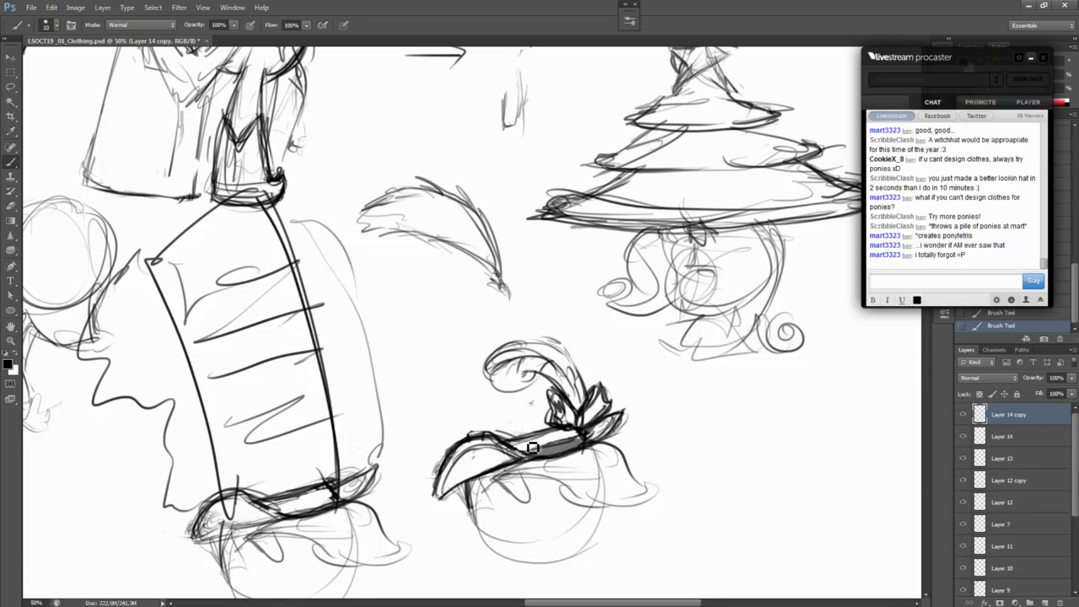
pyautogui.moveTo(506, 274)
pyautogui.mouseDown()
pyautogui.moveTo(833, 536)
pyautogui.moveTo(493, 397)
pyautogui.mouseUp()
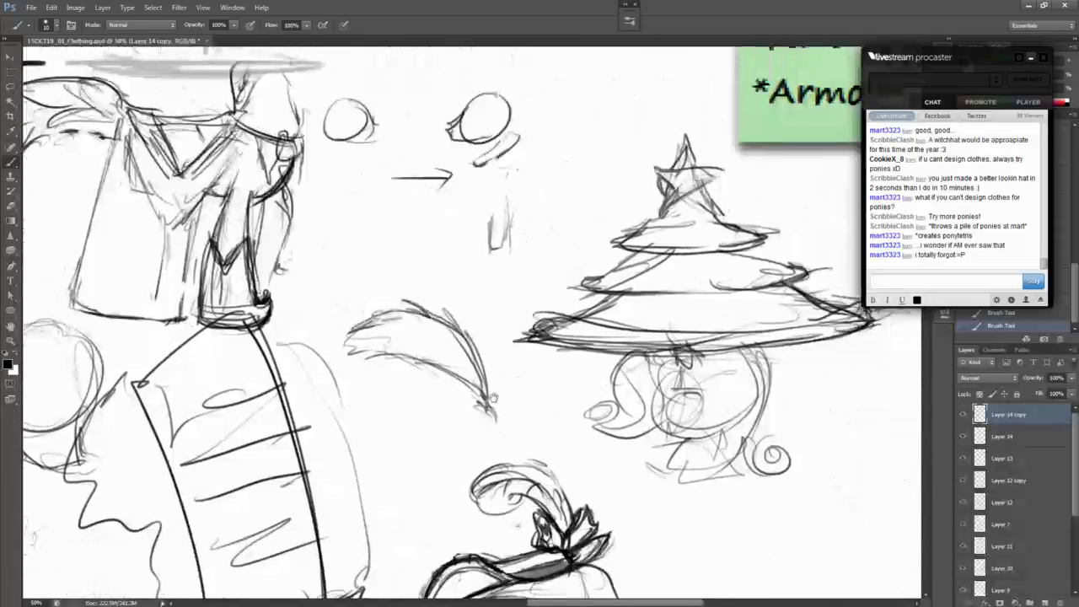
pyautogui.moveTo(567, 506); pyautogui.dragTo(669, 325)
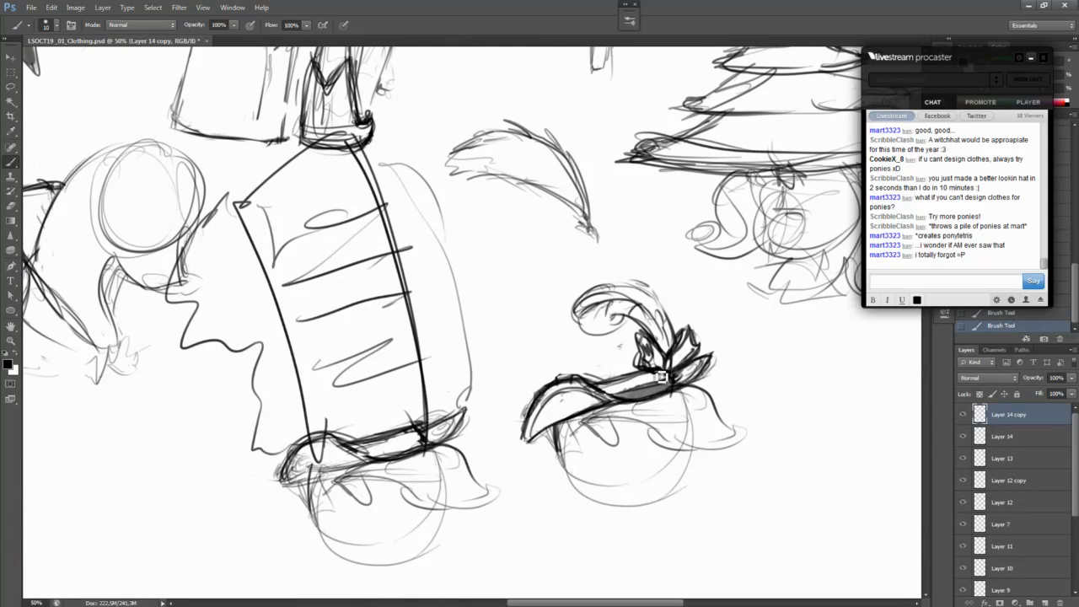
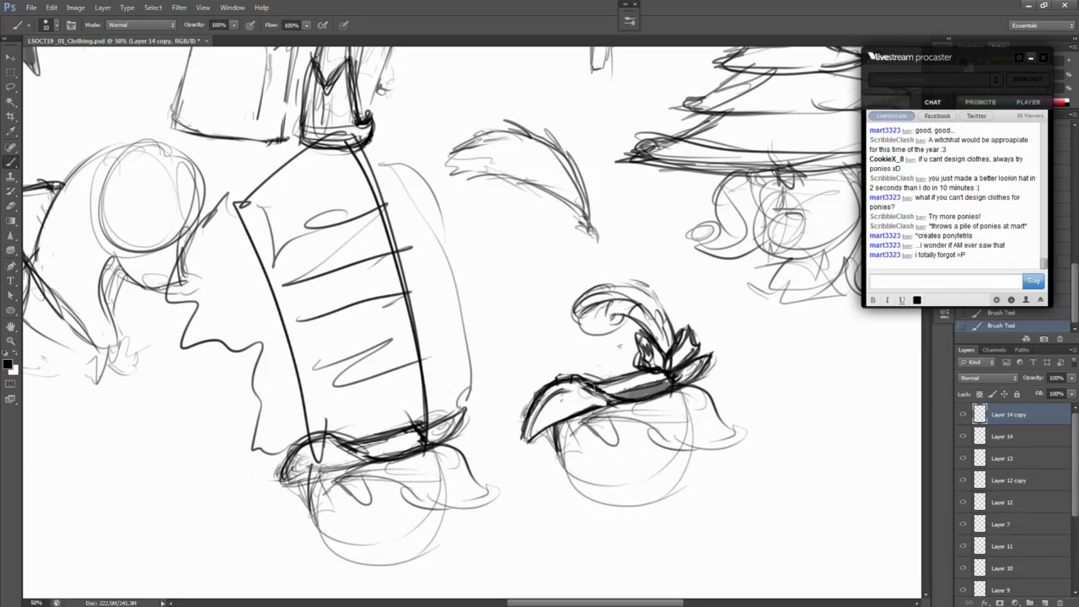
pyautogui.moveTo(619, 404); pyautogui.dragTo(588, 388)
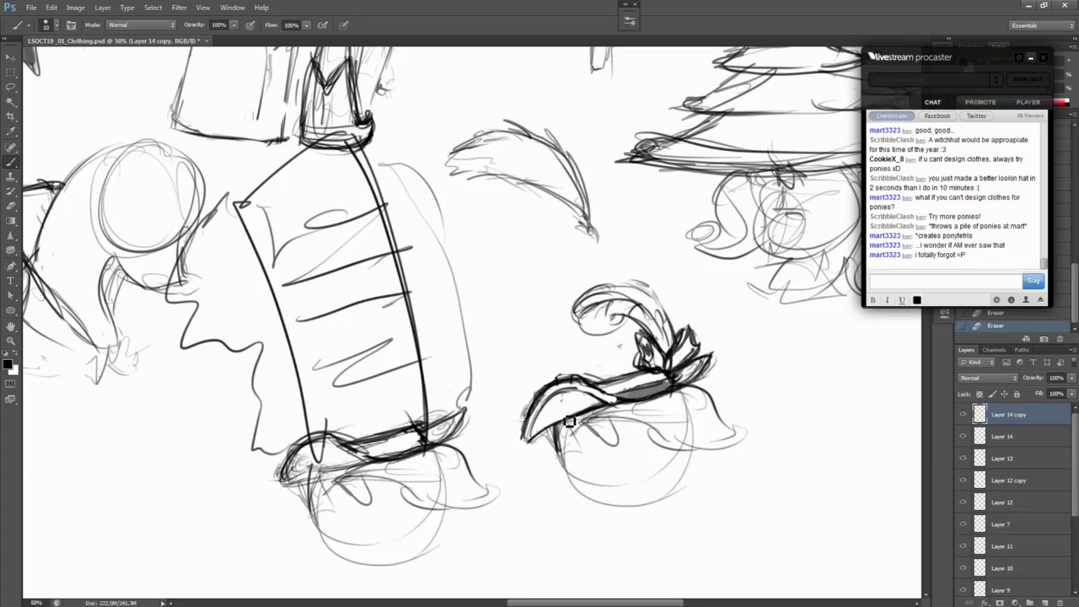
# Step: Draw a zigzag ruffle trim along the inner edge of the pointed collar on the pony without a wing
pyautogui.moveTo(416, 321)
pyautogui.mouseDown()
pyautogui.moveTo(518, 330)
pyautogui.moveTo(758, 400)
pyautogui.mouseUp()
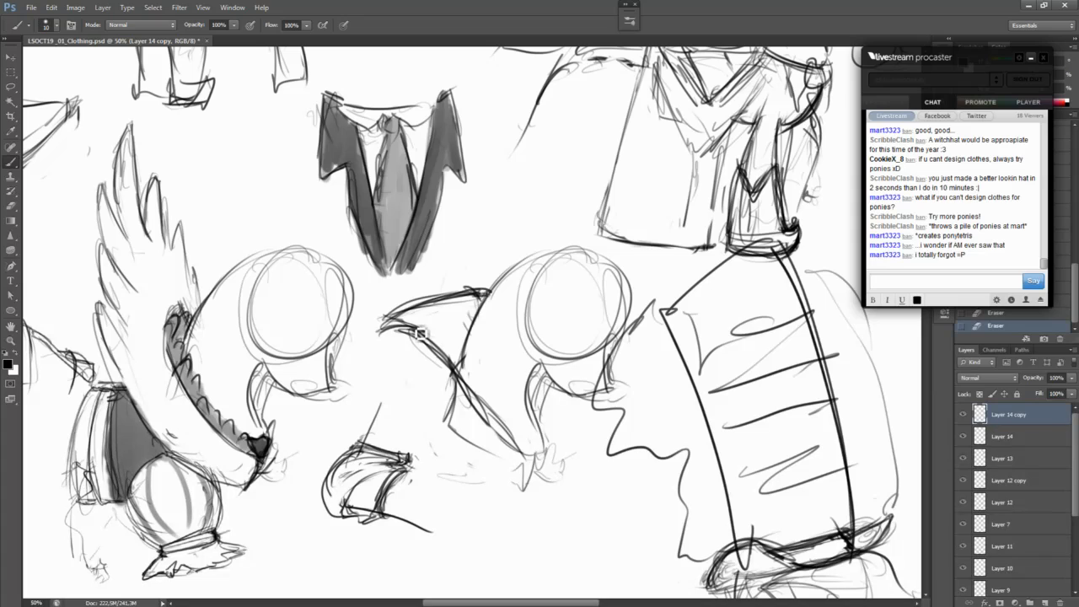
pyautogui.moveTo(419, 331)
pyautogui.mouseDown()
pyautogui.moveTo(441, 324)
pyautogui.moveTo(437, 334)
pyautogui.moveTo(484, 307)
pyautogui.mouseUp()
pyautogui.hotkey('ctrl', 'z')
pyautogui.moveTo(388, 332)
pyautogui.mouseDown()
pyautogui.moveTo(439, 313)
pyautogui.moveTo(400, 323)
pyautogui.moveTo(487, 302)
pyautogui.mouseUp()
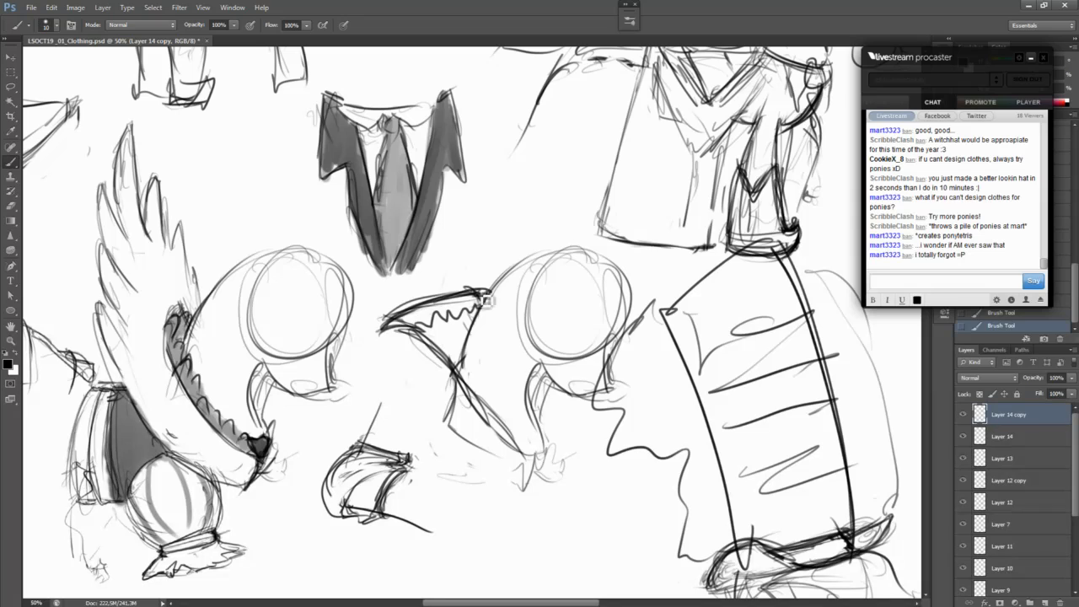
pyautogui.moveTo(424, 334); pyautogui.dragTo(481, 313)
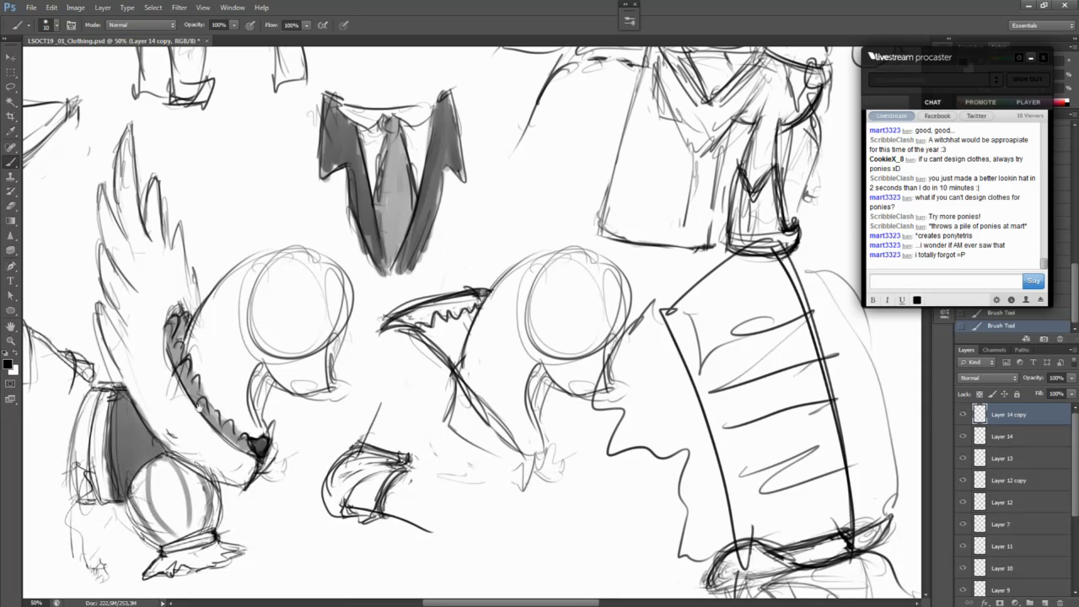
# Step: Ink the curved outer edge of the winged pony's ruffled collar in one dark stroke, undoing rejected attempts
pyautogui.moveTo(200, 408)
pyautogui.mouseDown()
pyautogui.moveTo(451, 348)
pyautogui.moveTo(489, 354)
pyautogui.mouseUp()
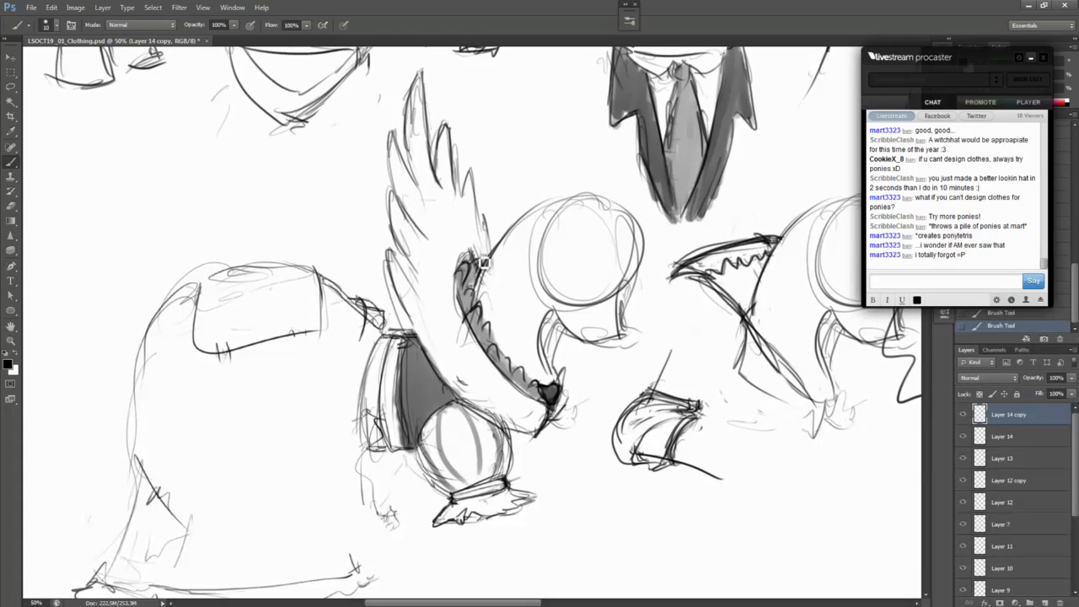
pyautogui.moveTo(484, 263)
pyautogui.mouseDown()
pyautogui.moveTo(468, 274)
pyautogui.moveTo(503, 358)
pyautogui.moveTo(533, 388)
pyautogui.mouseUp()
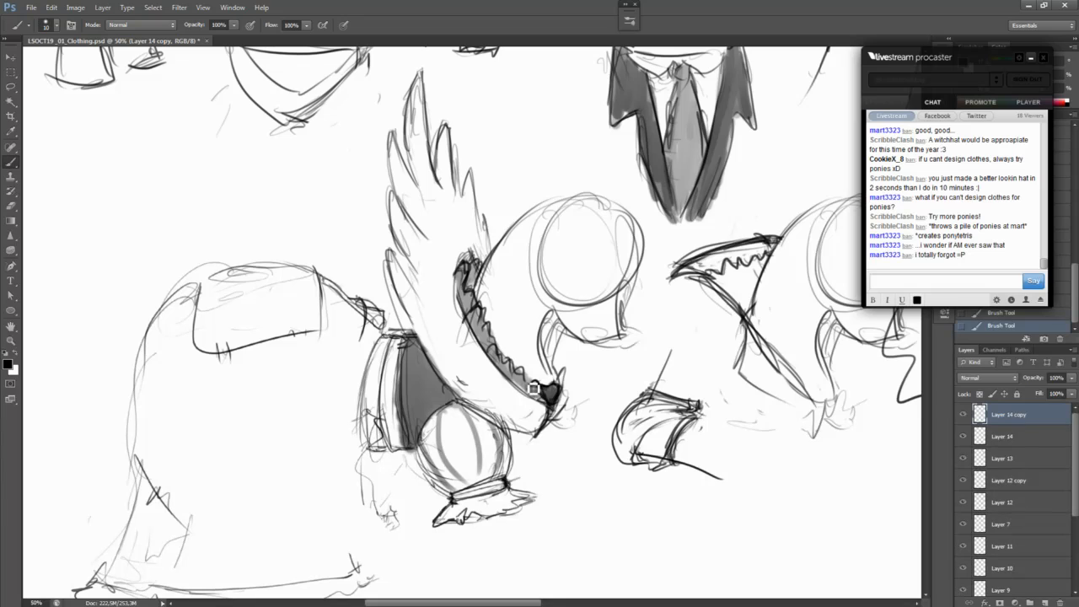
pyautogui.hotkey('ctrl', 'z')
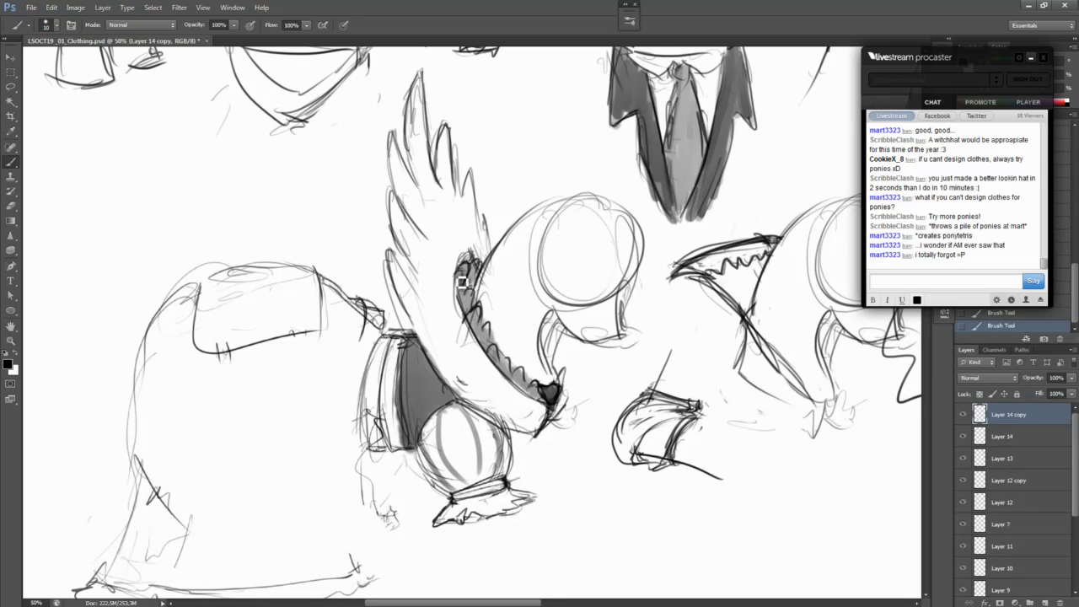
pyautogui.moveTo(463, 280)
pyautogui.mouseDown()
pyautogui.moveTo(498, 370)
pyautogui.moveTo(526, 402)
pyautogui.moveTo(550, 408)
pyautogui.moveTo(469, 276)
pyautogui.moveTo(474, 320)
pyautogui.moveTo(529, 392)
pyautogui.mouseUp()
pyautogui.hotkey('ctrl', 'z')
pyautogui.moveTo(458, 285)
pyautogui.mouseDown()
pyautogui.moveTo(500, 366)
pyautogui.moveTo(518, 365)
pyautogui.moveTo(546, 410)
pyautogui.mouseUp()
pyautogui.hotkey('ctrl', 'z')
pyautogui.hotkey('ctrl', 'z')
pyautogui.moveTo(457, 282)
pyautogui.mouseDown()
pyautogui.moveTo(476, 335)
pyautogui.moveTo(542, 413)
pyautogui.moveTo(471, 306)
pyautogui.moveTo(543, 411)
pyautogui.mouseUp()
pyautogui.hotkey('ctrl', 'z')
pyautogui.hotkey('ctrl', 'z')
pyautogui.moveTo(465, 282); pyautogui.dragTo(540, 403)
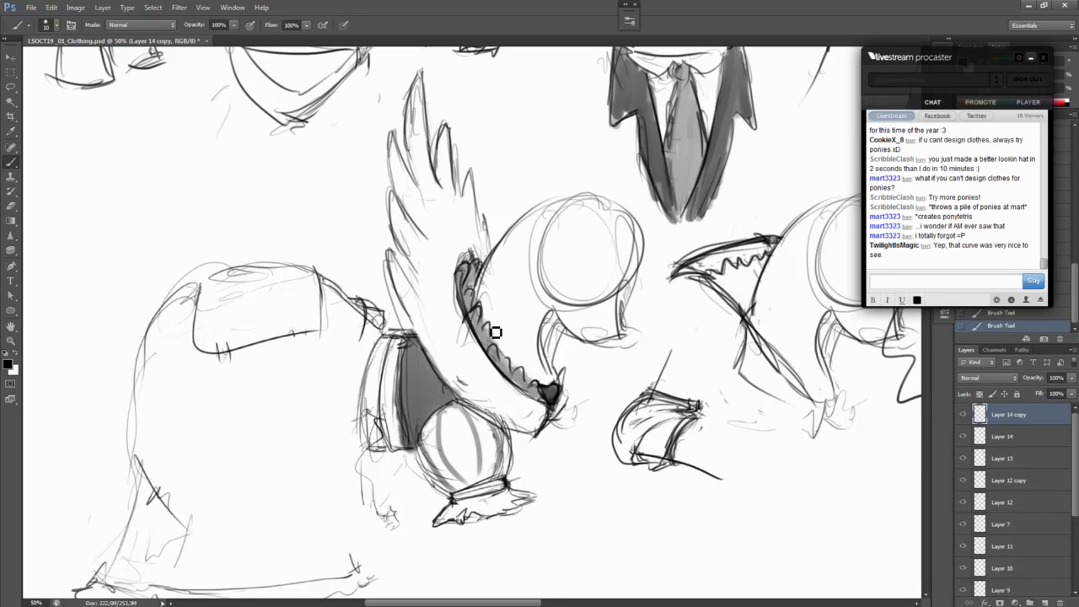
pyautogui.moveTo(469, 357); pyautogui.dragTo(506, 341)
pyautogui.hotkey('ctrl', 'z')
# Step: Darken the V-shaped notch at the top of the boot on the caped pony
pyautogui.moveTo(645, 196); pyautogui.dragTo(460, 471)
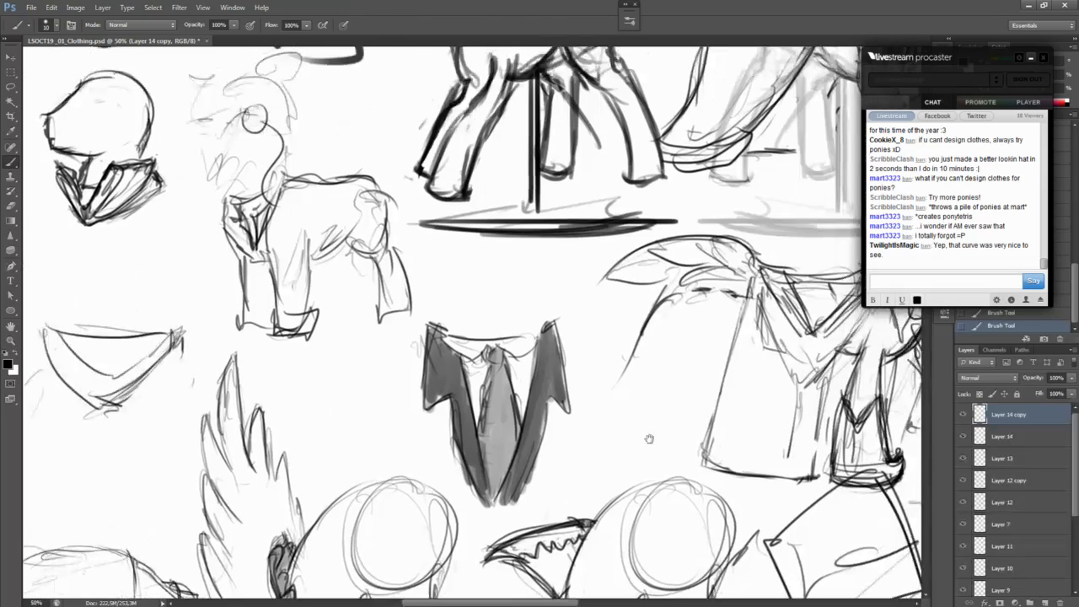
pyautogui.moveTo(758, 444)
pyautogui.mouseDown()
pyautogui.moveTo(719, 460)
pyautogui.moveTo(696, 503)
pyautogui.moveTo(380, 526)
pyautogui.moveTo(379, 571)
pyautogui.mouseUp()
pyautogui.moveTo(689, 491); pyautogui.dragTo(693, 511)
pyautogui.moveTo(658, 377); pyautogui.dragTo(532, 112)
pyautogui.moveTo(568, 224)
pyautogui.mouseDown()
pyautogui.moveTo(695, 387)
pyautogui.moveTo(693, 289)
pyautogui.mouseUp()
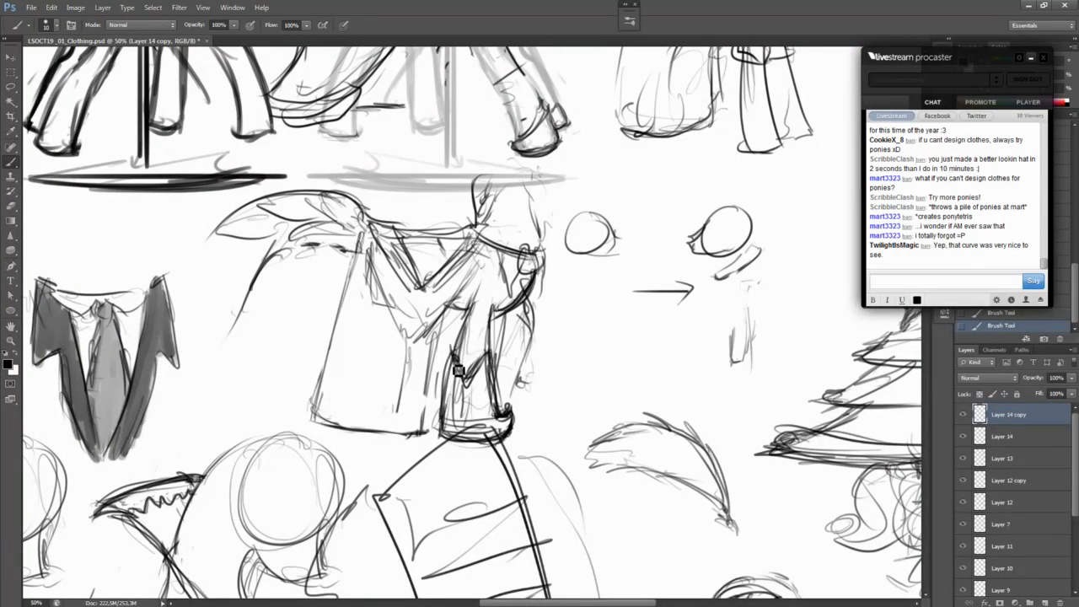
pyautogui.moveTo(461, 367)
pyautogui.mouseDown()
pyautogui.moveTo(468, 388)
pyautogui.moveTo(489, 356)
pyautogui.moveTo(456, 366)
pyautogui.moveTo(470, 401)
pyautogui.moveTo(493, 372)
pyautogui.moveTo(454, 364)
pyautogui.mouseUp()
# Step: Ink the wavy ruffle along the gown's lower hem and the seam line above it
pyautogui.moveTo(187, 542); pyautogui.dragTo(809, 177)
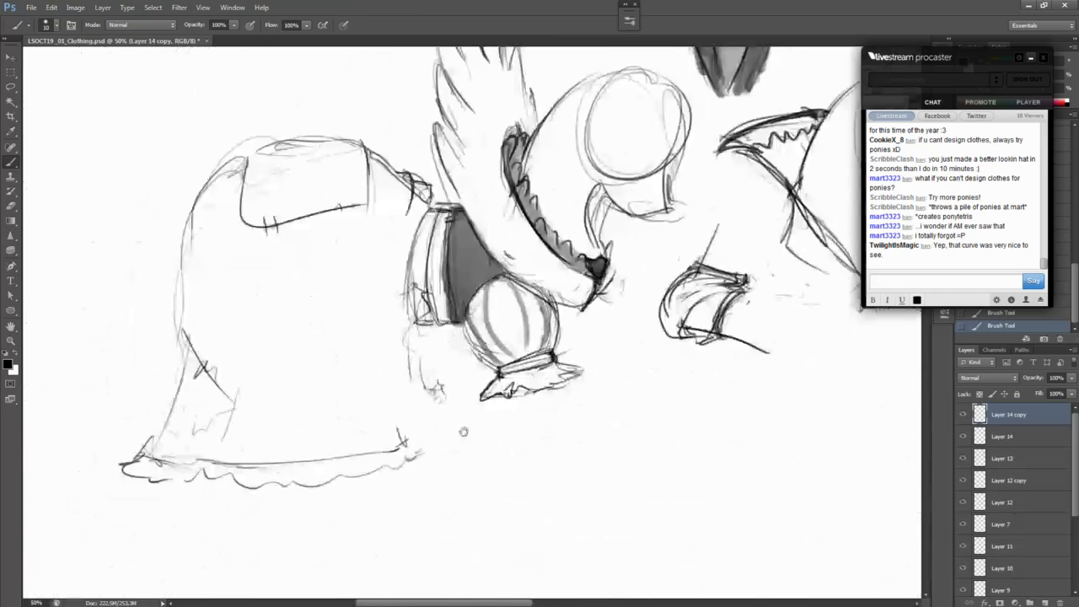
pyautogui.moveTo(337, 499); pyautogui.dragTo(615, 458)
pyautogui.moveTo(417, 413)
pyautogui.mouseDown()
pyautogui.moveTo(425, 440)
pyautogui.moveTo(496, 437)
pyautogui.moveTo(536, 452)
pyautogui.moveTo(679, 424)
pyautogui.mouseUp()
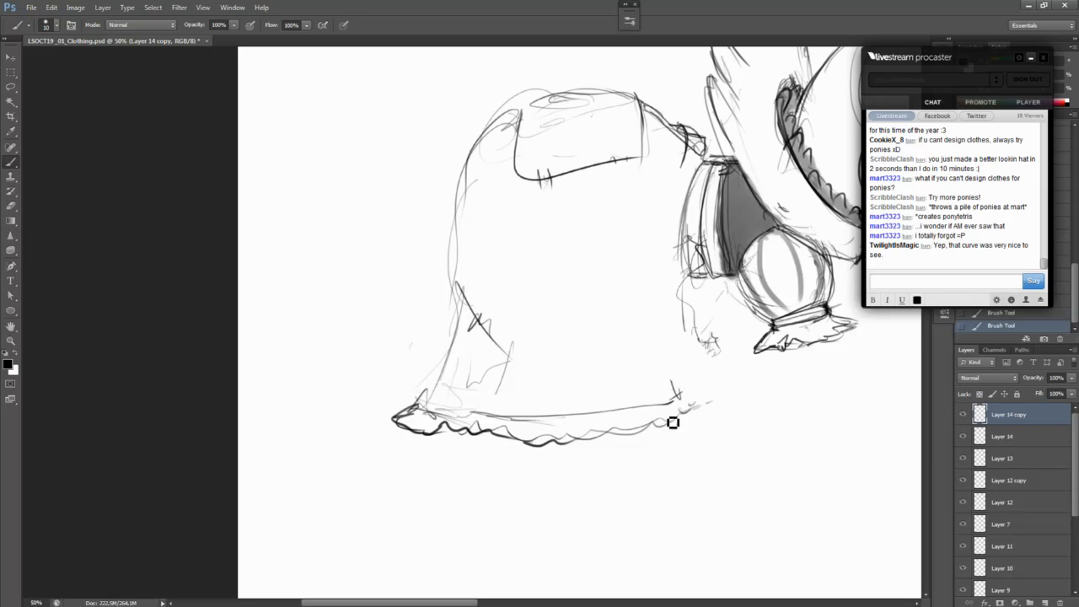
pyautogui.moveTo(582, 429)
pyautogui.mouseDown()
pyautogui.moveTo(649, 443)
pyautogui.moveTo(696, 423)
pyautogui.moveTo(684, 406)
pyautogui.moveTo(711, 414)
pyautogui.moveTo(651, 429)
pyautogui.mouseUp()
pyautogui.moveTo(534, 435)
pyautogui.mouseDown()
pyautogui.moveTo(657, 431)
pyautogui.moveTo(703, 409)
pyautogui.mouseUp()
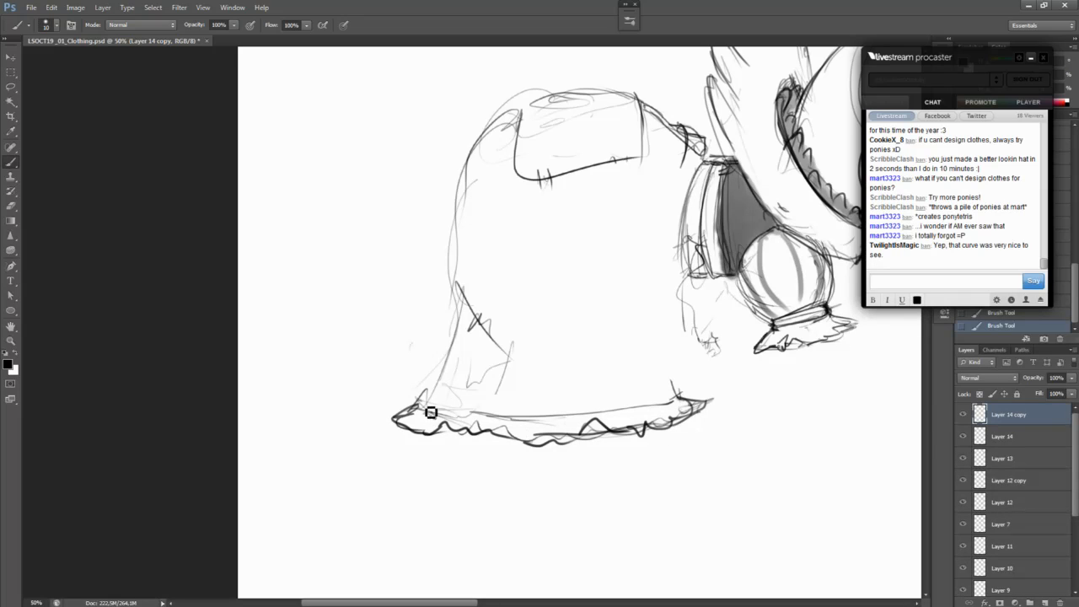
pyautogui.moveTo(415, 405); pyautogui.dragTo(706, 408)
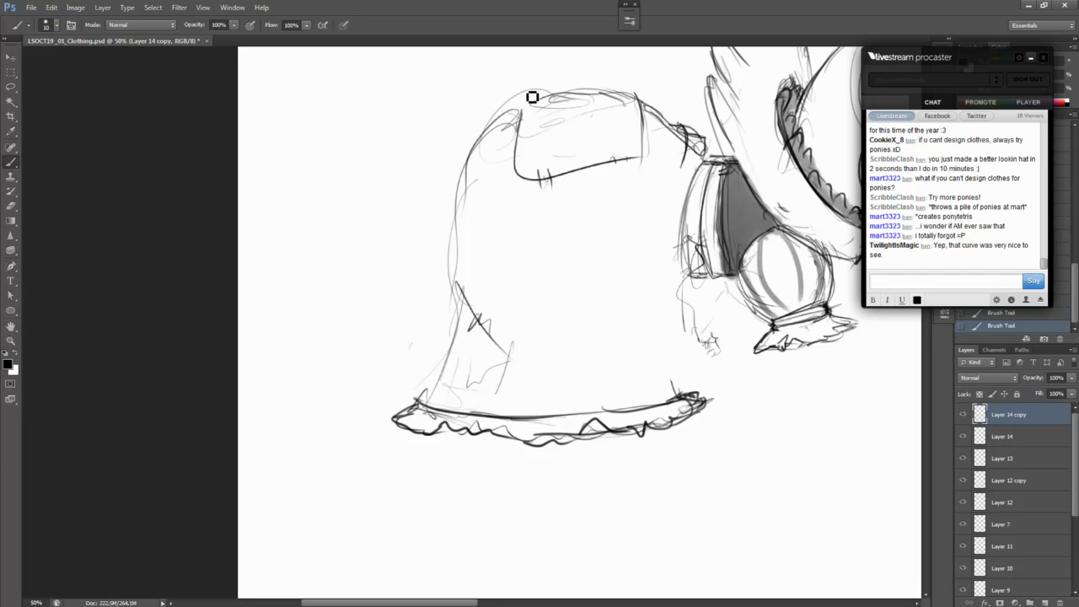
# Step: Ink the gown's outline over the rump and down the back, and sketch its front edge to the hem
pyautogui.moveTo(595, 90); pyautogui.dragTo(442, 186)
pyautogui.hotkey('ctrl', 'z')
pyautogui.moveTo(595, 99)
pyautogui.mouseDown()
pyautogui.moveTo(501, 164)
pyautogui.moveTo(444, 328)
pyautogui.moveTo(439, 390)
pyautogui.moveTo(453, 410)
pyautogui.moveTo(670, 412)
pyautogui.moveTo(700, 394)
pyautogui.moveTo(667, 307)
pyautogui.mouseUp()
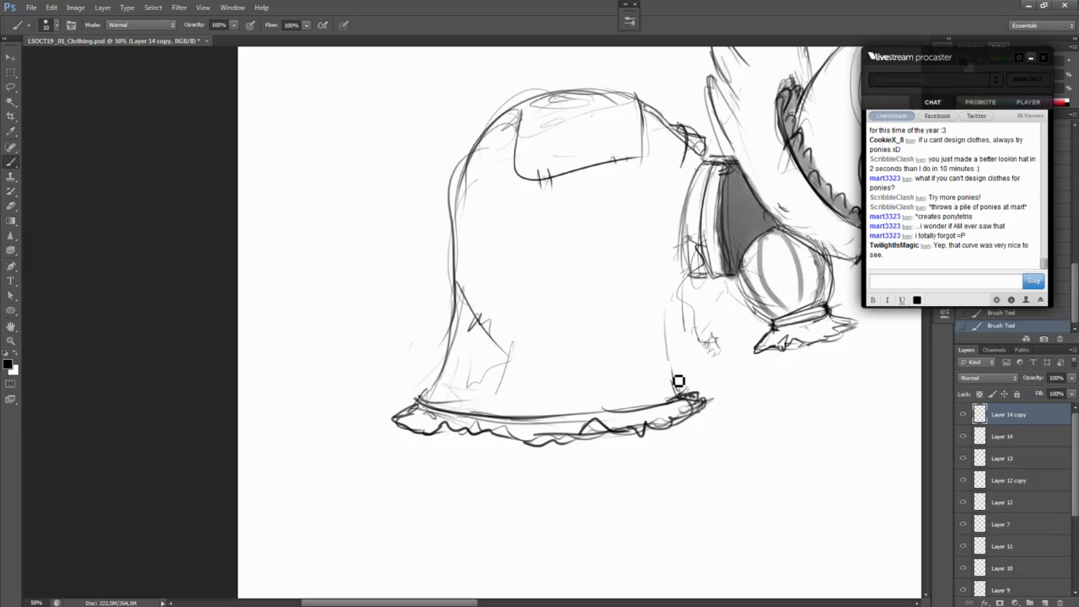
pyautogui.moveTo(678, 396); pyautogui.dragTo(673, 339)
pyautogui.moveTo(678, 273); pyautogui.dragTo(665, 272)
# Step: Erase the messy peaks in the gown's hem ruffle and re-ink the seam line above it
pyautogui.press('e')
pyautogui.moveTo(627, 412)
pyautogui.mouseDown()
pyautogui.moveTo(582, 429)
pyautogui.moveTo(620, 421)
pyautogui.moveTo(596, 438)
pyautogui.moveTo(696, 406)
pyautogui.mouseUp()
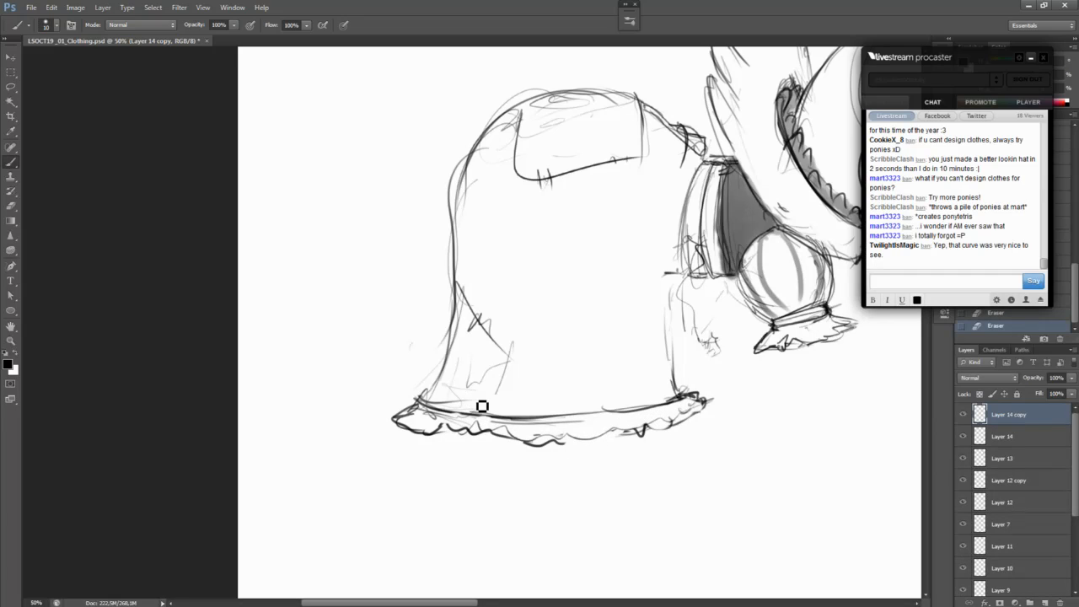
pyautogui.moveTo(470, 419); pyautogui.dragTo(682, 400)
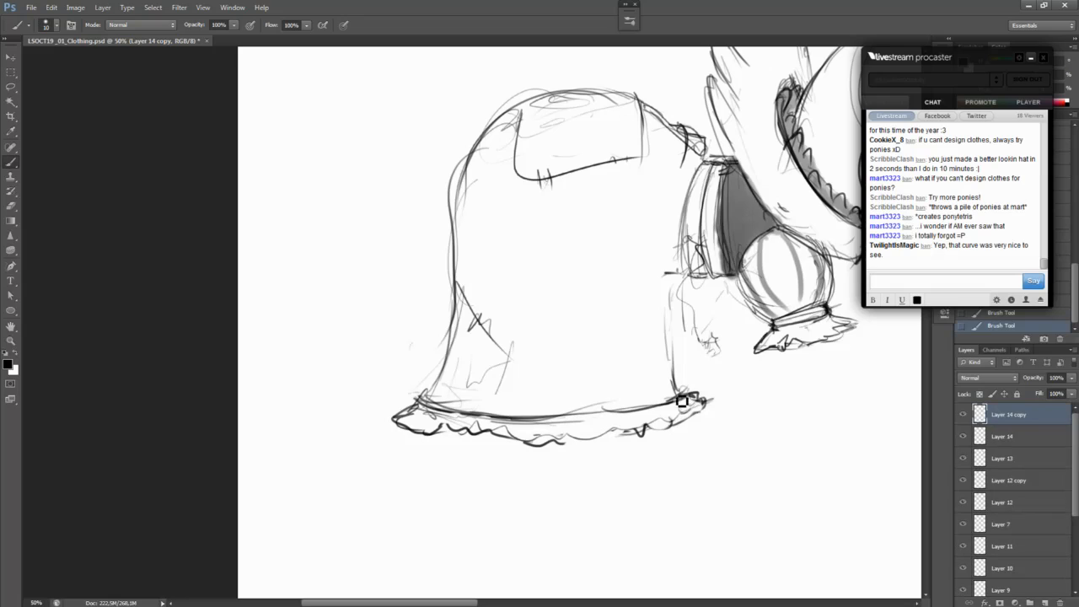
pyautogui.moveTo(551, 422); pyautogui.dragTo(688, 402)
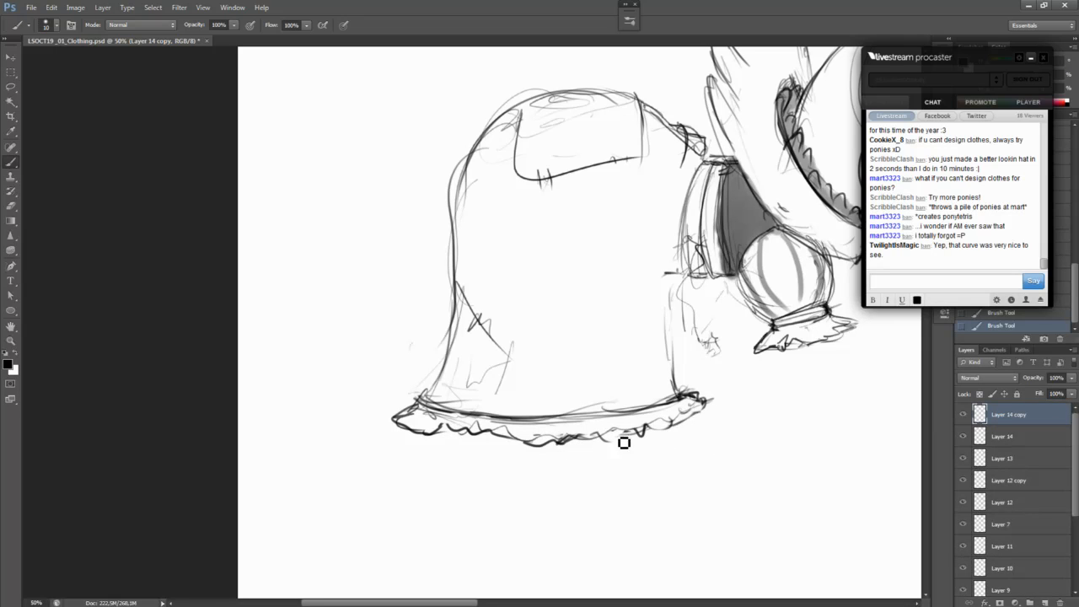
# Step: Ink the curved rear edge of the striped panel behind the winged pony's dark vest
pyautogui.moveTo(761, 446); pyautogui.dragTo(385, 549)
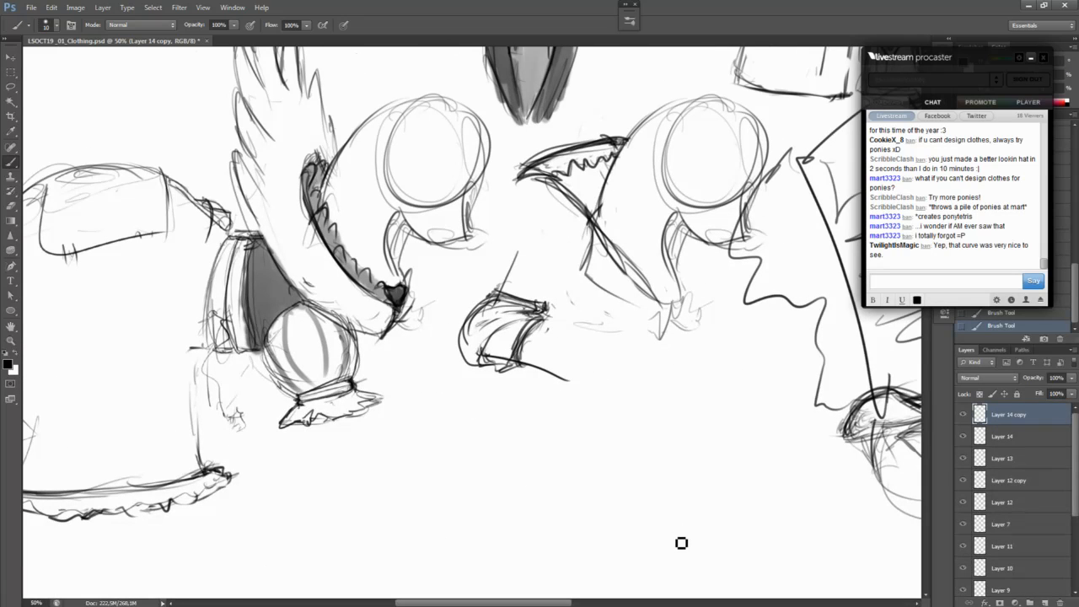
pyautogui.moveTo(693, 511)
pyautogui.mouseDown()
pyautogui.moveTo(535, 487)
pyautogui.moveTo(422, 492)
pyautogui.mouseUp()
pyautogui.moveTo(827, 483)
pyautogui.mouseDown()
pyautogui.moveTo(641, 477)
pyautogui.moveTo(658, 531)
pyautogui.mouseUp()
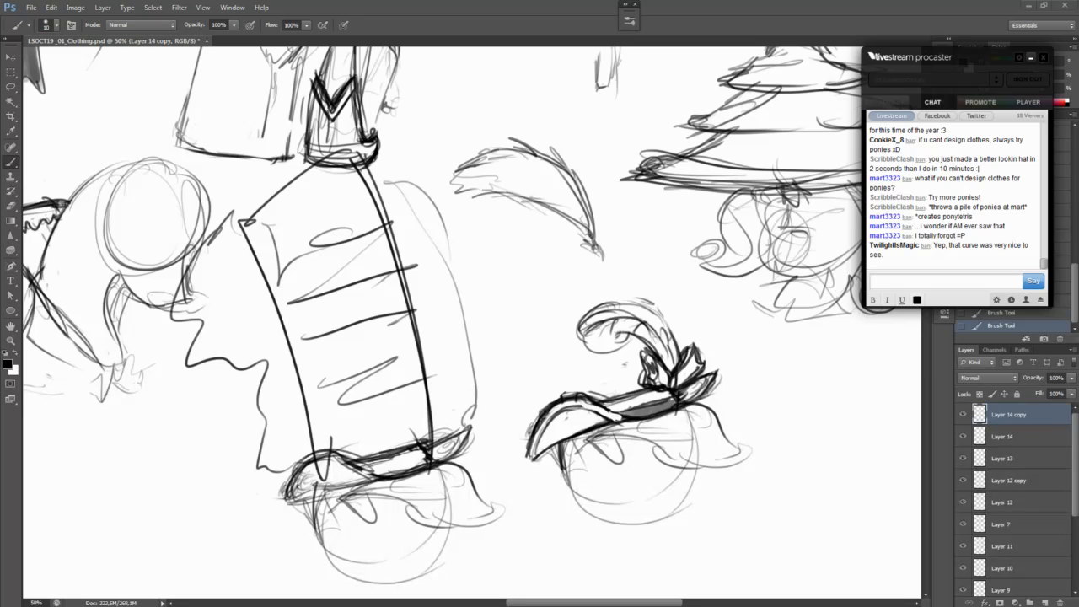
pyautogui.moveTo(705, 418); pyautogui.dragTo(742, 458)
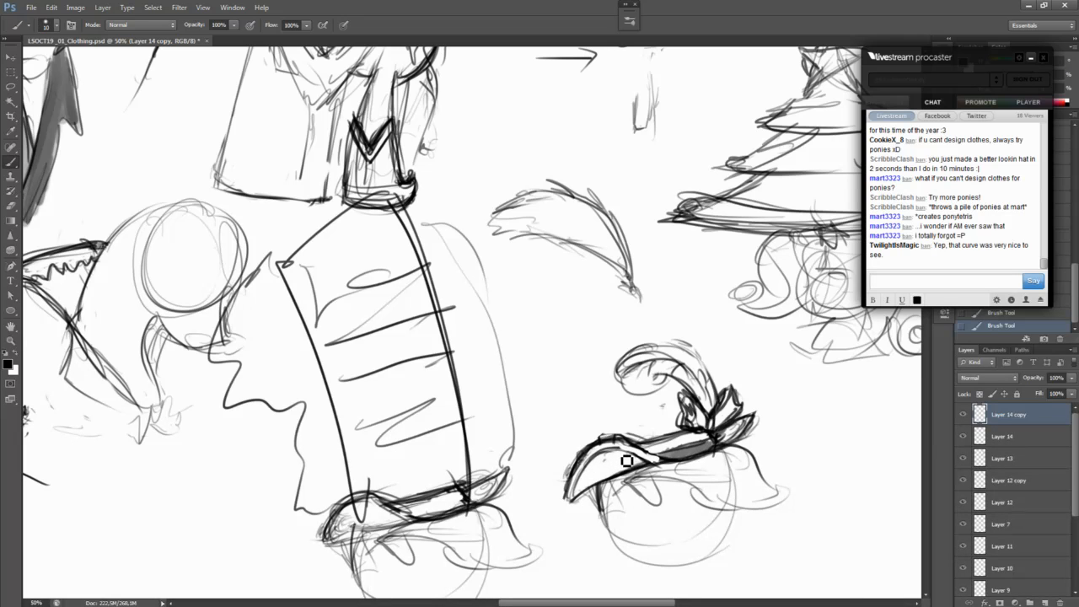
pyautogui.moveTo(182, 384); pyautogui.dragTo(675, 413)
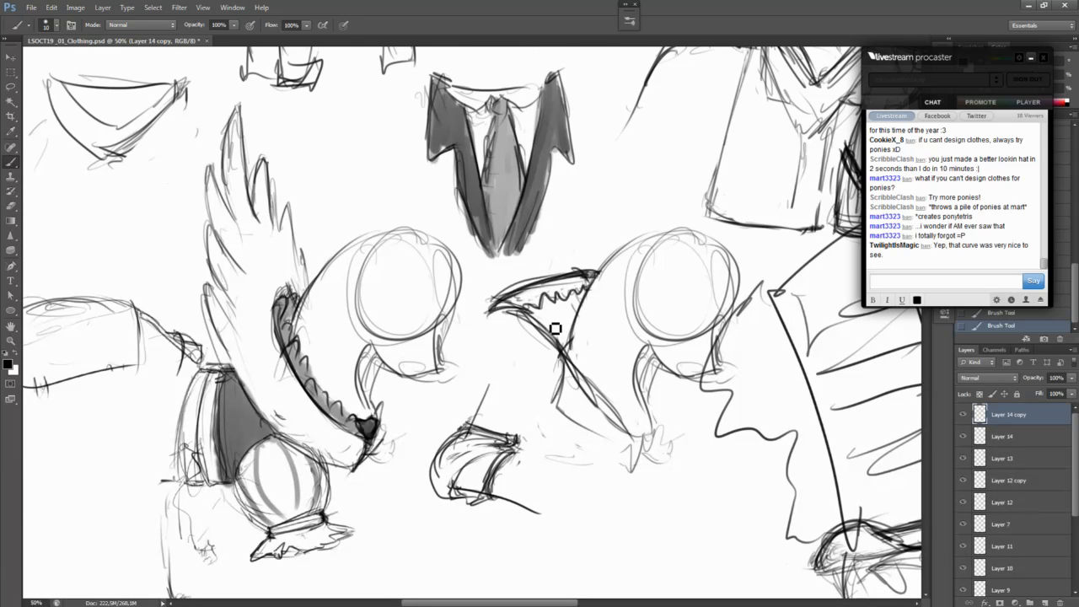
pyautogui.hscroll(-8, 667, 475)
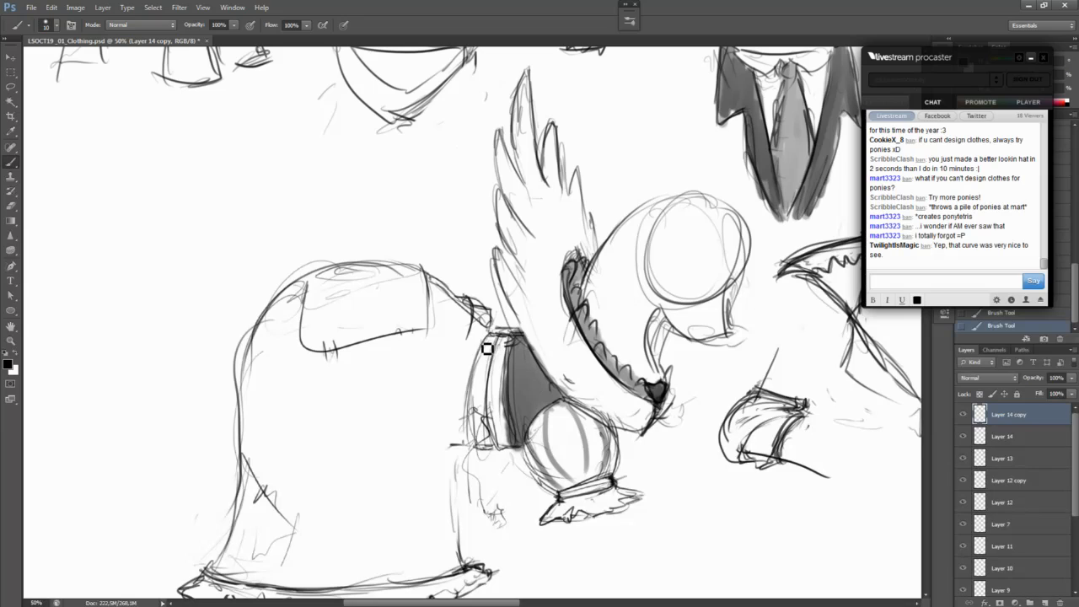
pyautogui.moveTo(494, 336)
pyautogui.mouseDown()
pyautogui.moveTo(483, 447)
pyautogui.moveTo(479, 411)
pyautogui.moveTo(476, 444)
pyautogui.moveTo(495, 346)
pyautogui.moveTo(481, 448)
pyautogui.mouseUp()
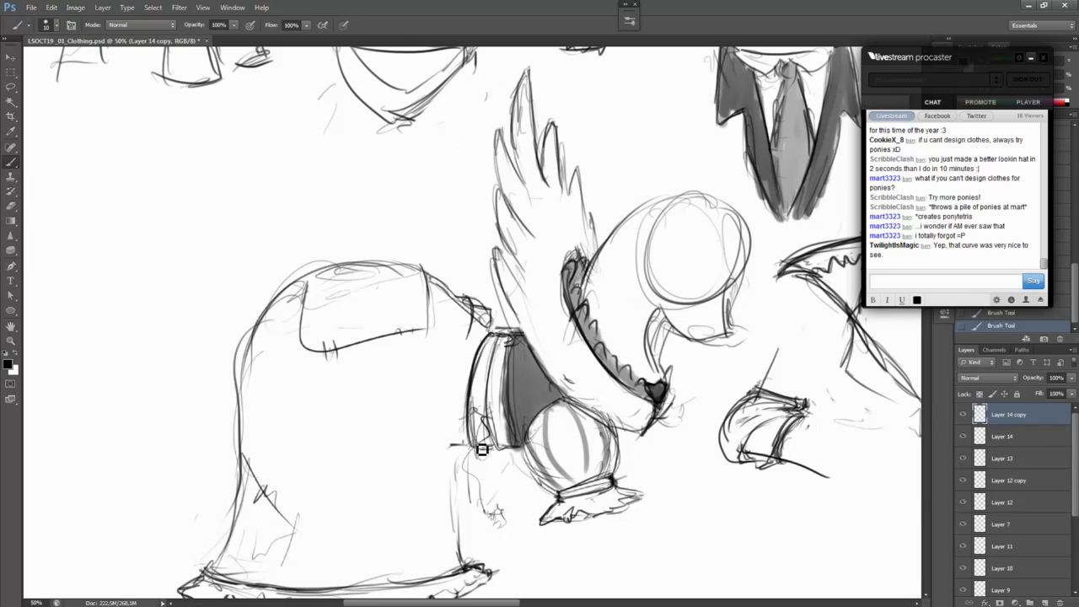
# Step: Ink the vertical stripe lines and front edge of the striped panel behind the winged pony's dark vest
pyautogui.moveTo(497, 362); pyautogui.dragTo(492, 445)
pyautogui.moveTo(492, 341)
pyautogui.mouseDown()
pyautogui.moveTo(497, 466)
pyautogui.moveTo(495, 438)
pyautogui.moveTo(504, 452)
pyautogui.moveTo(520, 450)
pyautogui.moveTo(511, 354)
pyautogui.mouseUp()
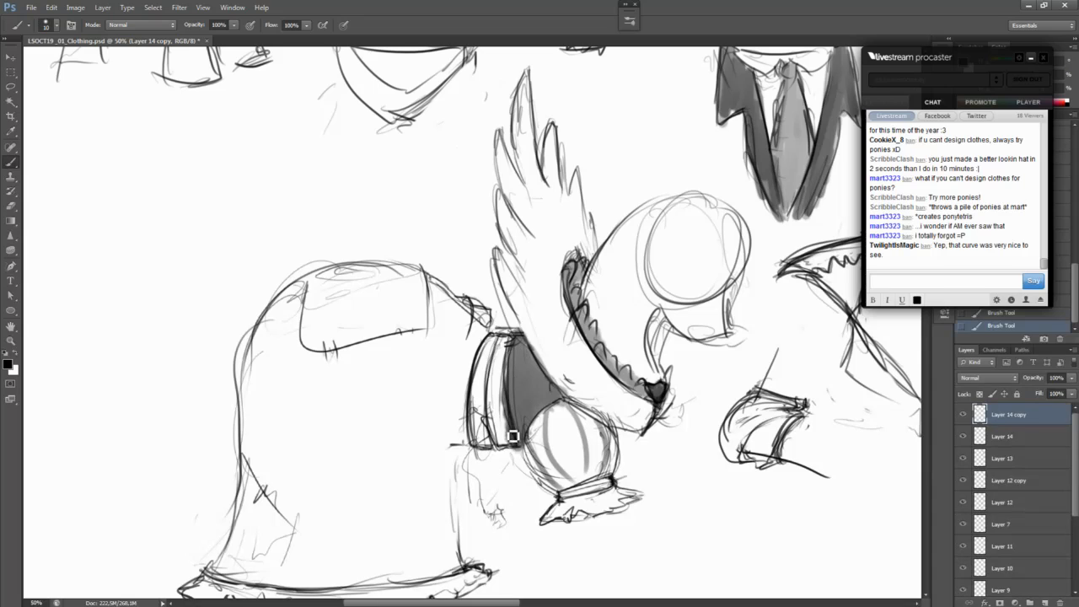
pyautogui.moveTo(511, 455); pyautogui.dragTo(513, 347)
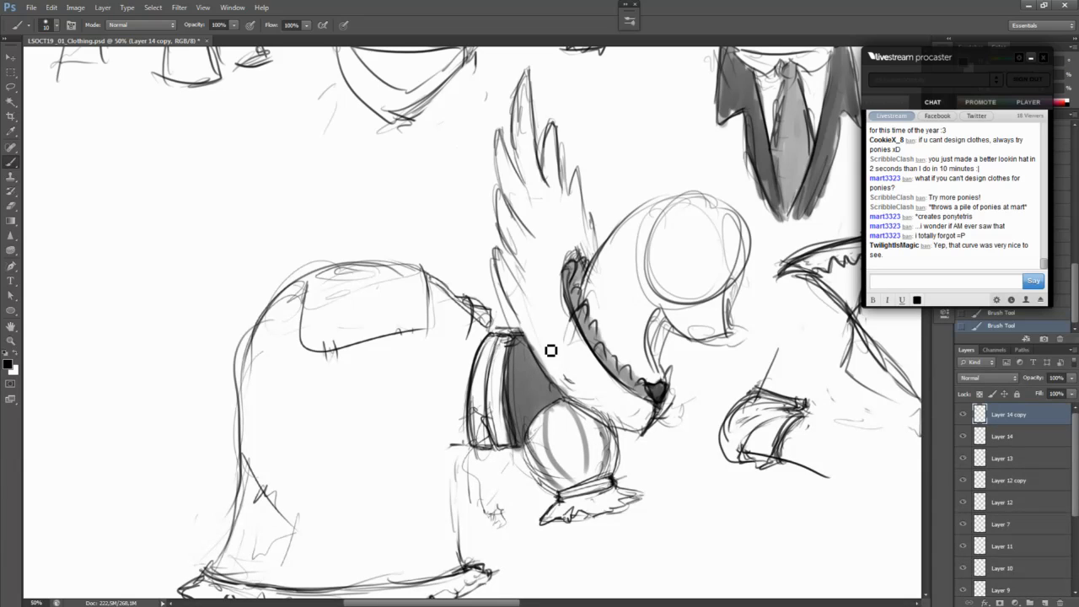
pyautogui.moveTo(499, 352)
pyautogui.mouseDown()
pyautogui.moveTo(492, 421)
pyautogui.moveTo(496, 446)
pyautogui.moveTo(513, 451)
pyautogui.moveTo(515, 351)
pyautogui.mouseUp()
# Step: Ink the curved stripes on the winged pony's round puffed sleeve
pyautogui.moveTo(564, 502); pyautogui.dragTo(622, 496)
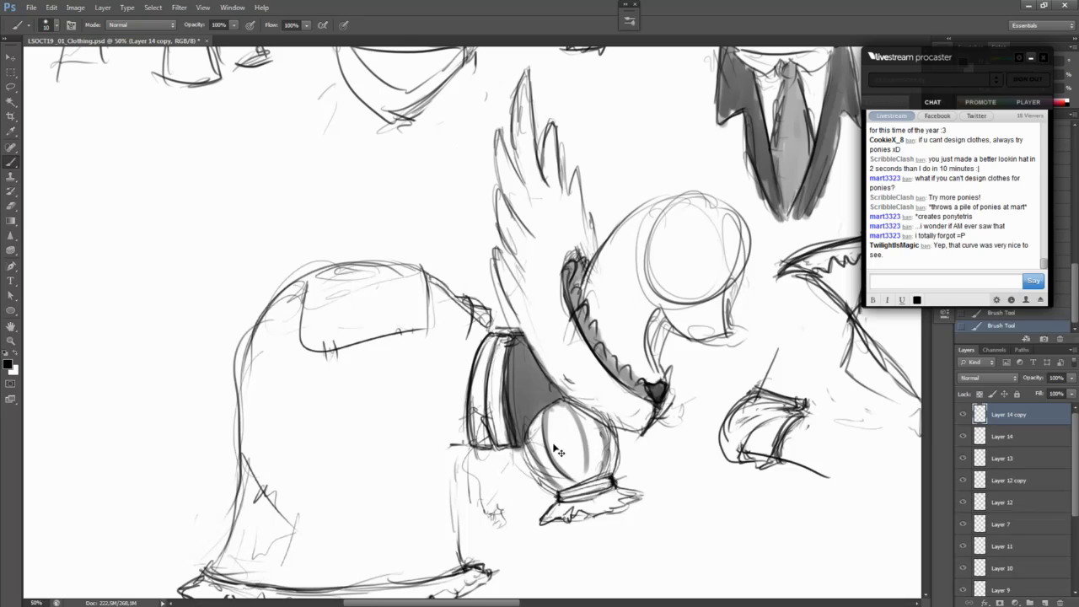
pyautogui.hotkey('ctrl', 'z')
pyautogui.moveTo(550, 411); pyautogui.dragTo(574, 484)
pyautogui.moveTo(579, 418); pyautogui.dragTo(580, 472)
# Step: Review the mannequin sketches, the hats and the green list of clothing categories across the sheet
pyautogui.moveTo(864, 501)
pyautogui.mouseDown()
pyautogui.moveTo(725, 478)
pyautogui.moveTo(425, 464)
pyautogui.mouseUp()
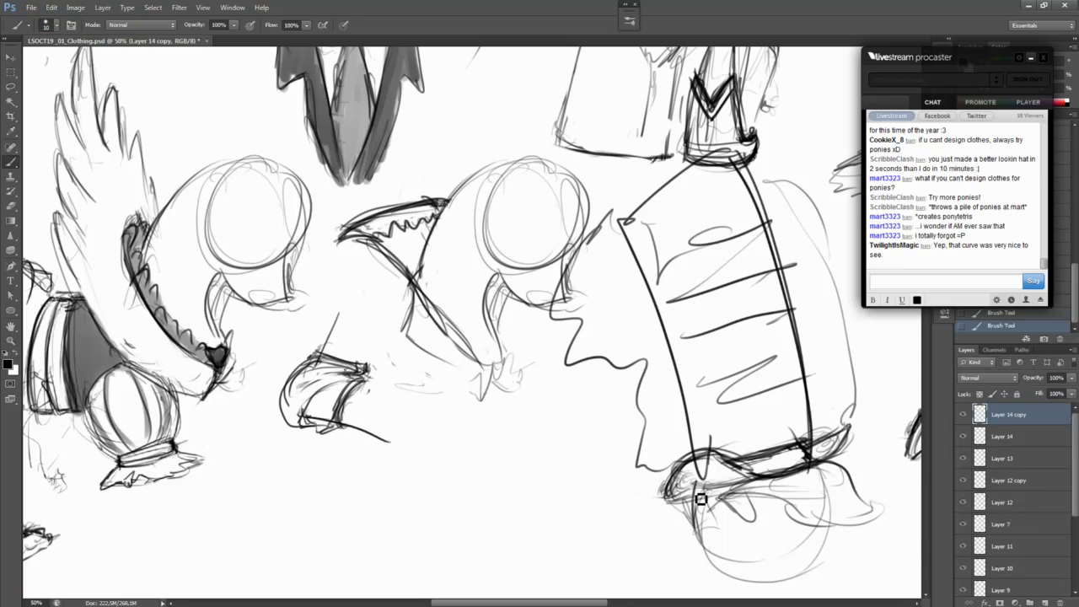
pyautogui.moveTo(677, 404); pyautogui.dragTo(290, 553)
pyautogui.moveTo(827, 274)
pyautogui.mouseDown()
pyautogui.moveTo(650, 444)
pyautogui.moveTo(599, 510)
pyautogui.mouseUp()
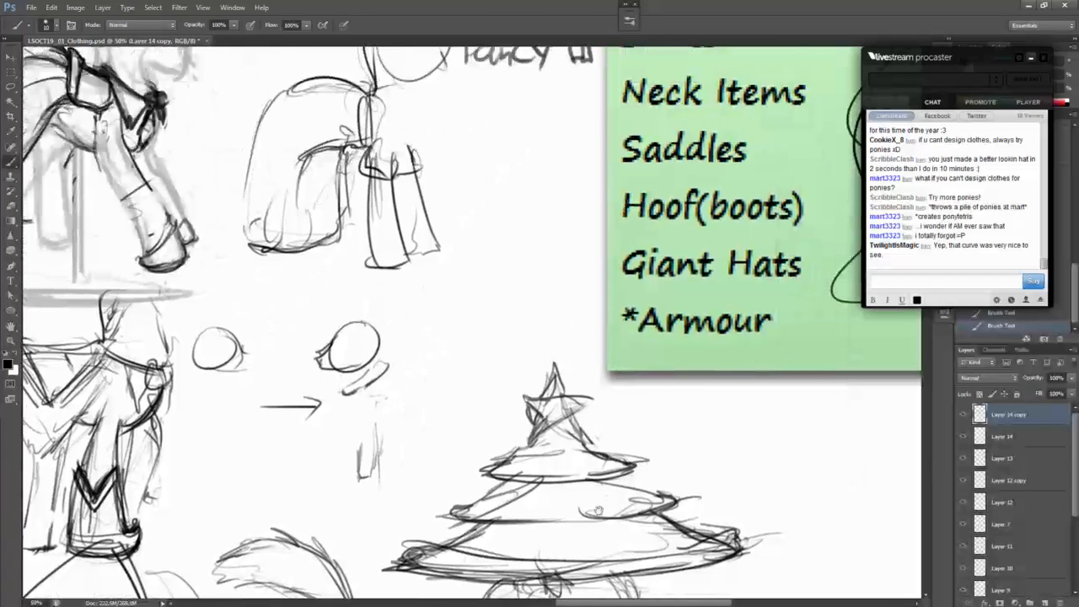
pyautogui.scroll(2, 596, 510)
pyautogui.hscroll(2, 597, 510)
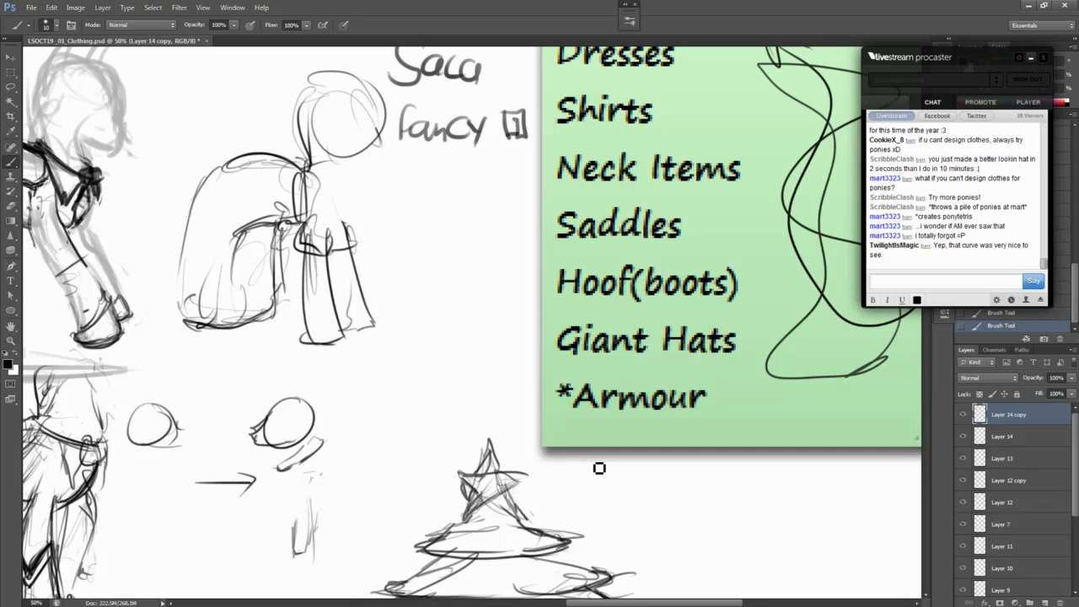
pyautogui.hotkey('ctrl', 'alt', 'r')
pyautogui.moveTo(679, 431)
pyautogui.mouseDown()
pyautogui.moveTo(744, 540)
pyautogui.moveTo(820, 606)
pyautogui.mouseUp()
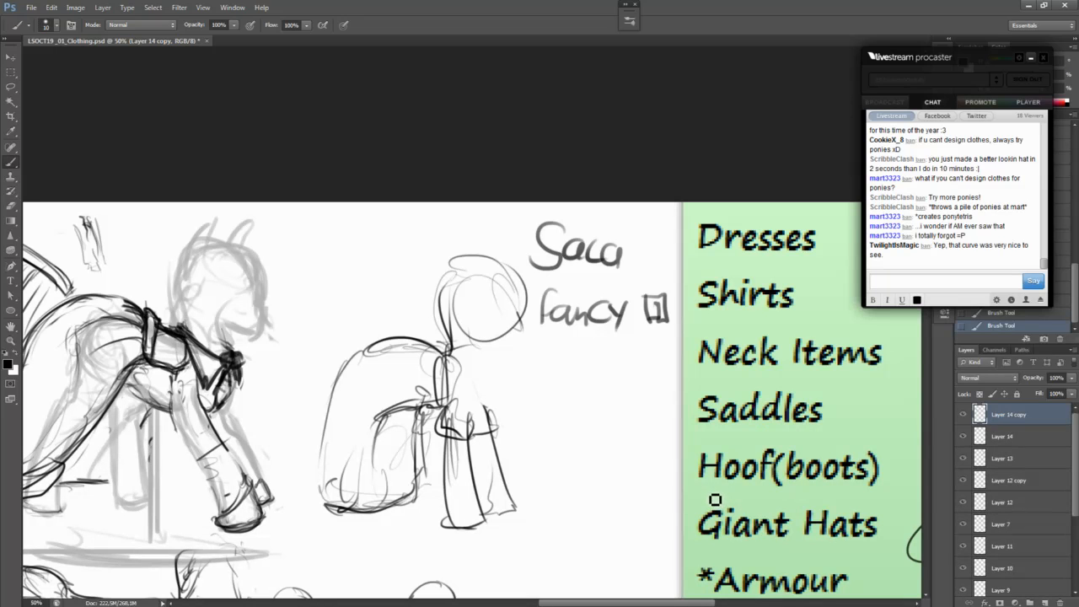
pyautogui.moveTo(379, 550); pyautogui.dragTo(675, 180)
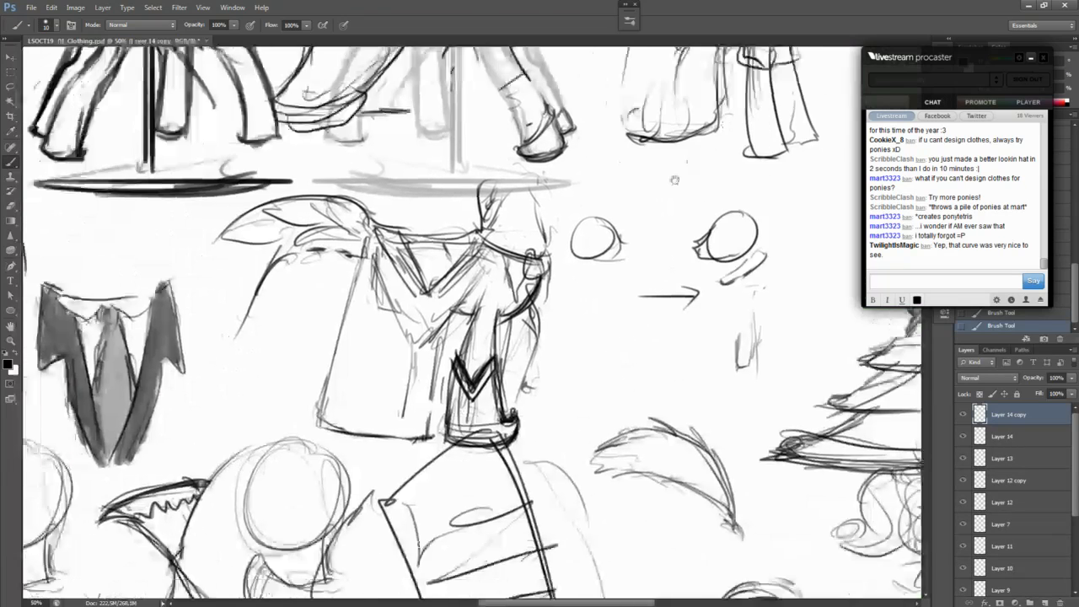
pyautogui.moveTo(671, 347)
pyautogui.mouseDown()
pyautogui.moveTo(579, 575)
pyautogui.moveTo(286, 603)
pyautogui.mouseUp()
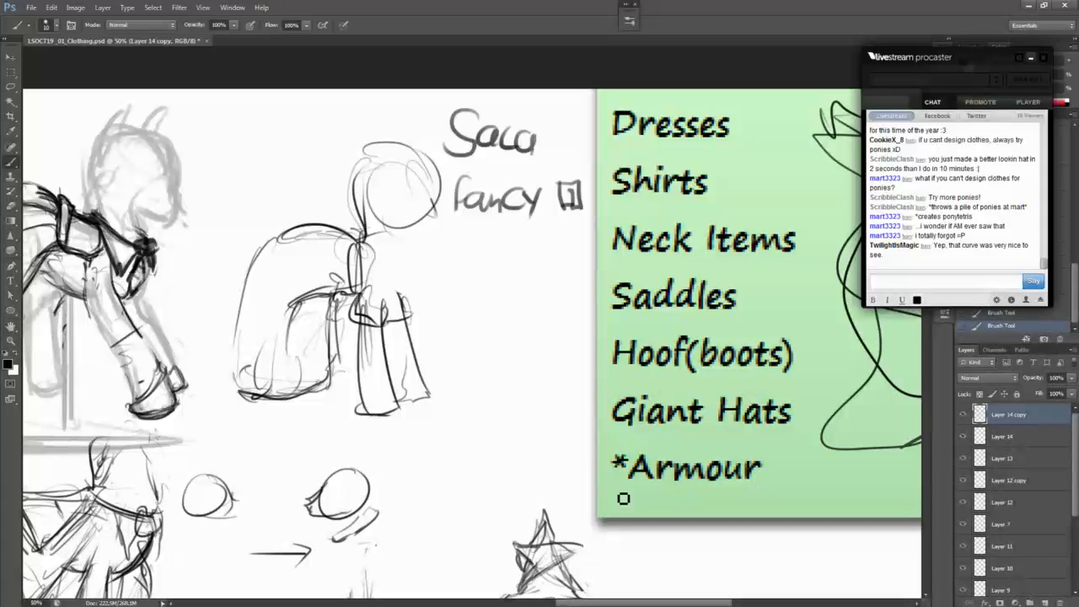
# Step: Temporarily circle the Hoof(boots) entry in the list and the dressed mannequin's front hoof, and undo both marks
pyautogui.moveTo(802, 335)
pyautogui.mouseDown()
pyautogui.moveTo(795, 356)
pyautogui.moveTo(797, 347)
pyautogui.moveTo(605, 352)
pyautogui.moveTo(799, 331)
pyautogui.mouseUp()
pyautogui.hotkey('ctrl', 'z')
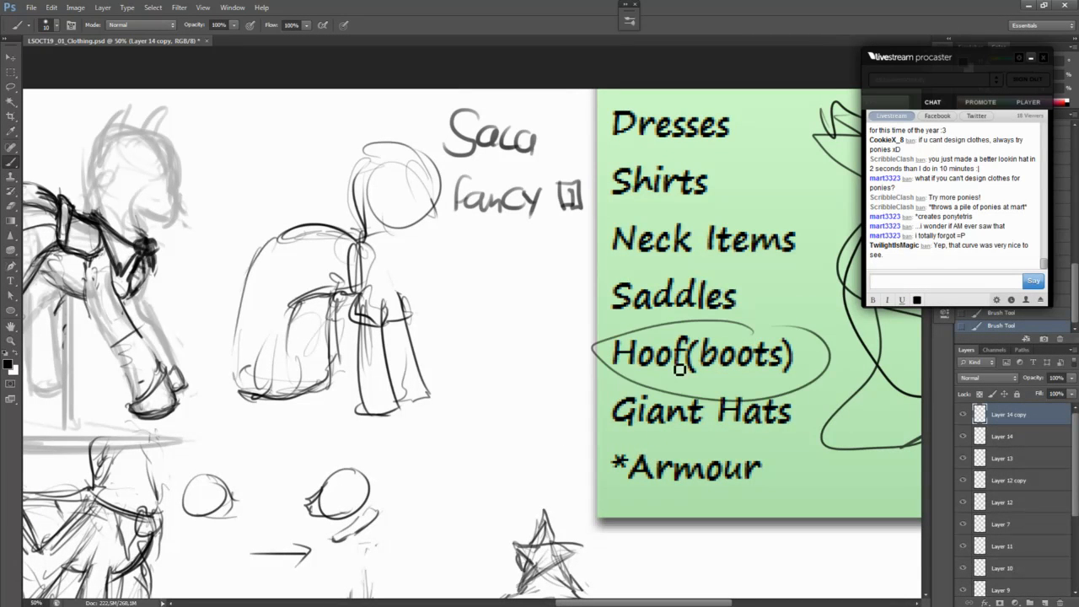
pyautogui.hotkey('ctrl', 'z')
pyautogui.moveTo(272, 506)
pyautogui.mouseDown()
pyautogui.moveTo(639, 409)
pyautogui.moveTo(689, 409)
pyautogui.mouseUp()
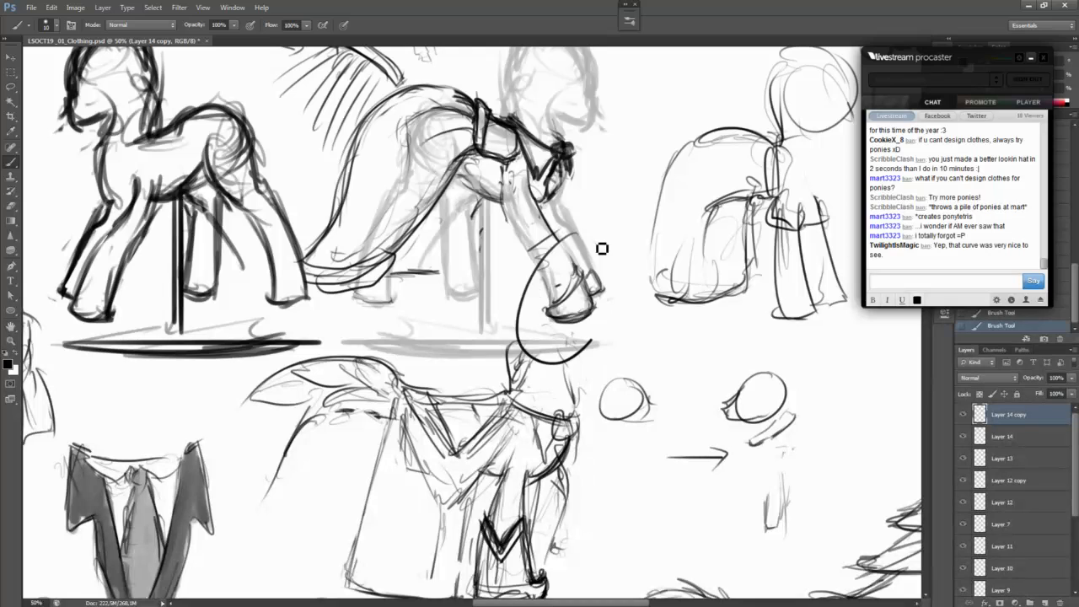
pyautogui.moveTo(529, 251); pyautogui.dragTo(556, 235)
pyautogui.hotkey('ctrl', 'z')
pyautogui.hotkey('ctrl', 'z')
pyautogui.hotkey('ctrl', 'z')
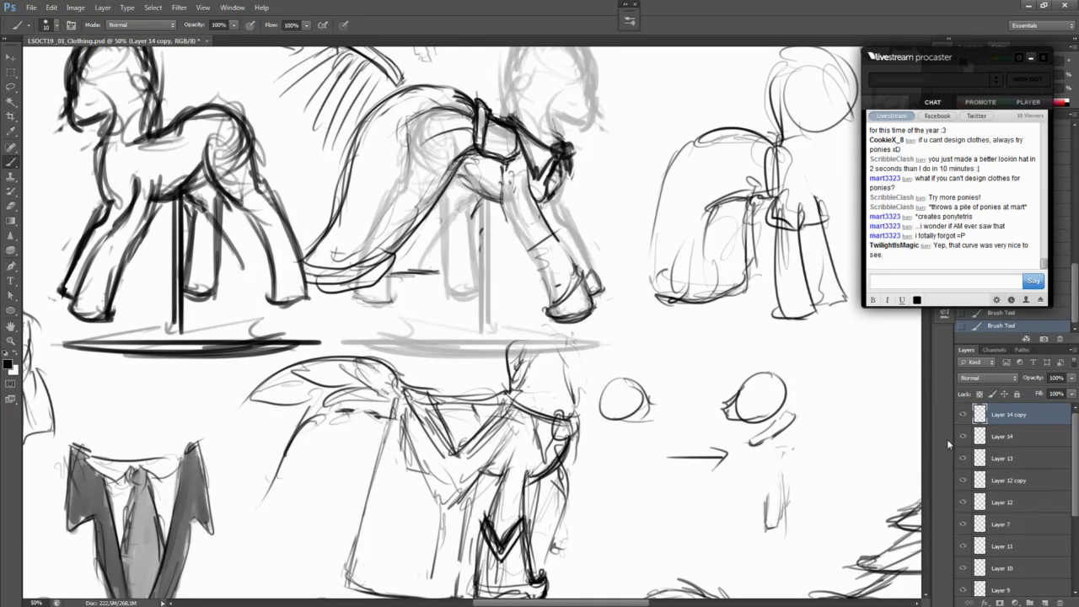
# Step: Sketch a boot with a double cuff strap on the dressed mannequin's near foreleg and a cross-strapped boot on the far leg
pyautogui.moveTo(702, 480)
pyautogui.mouseDown()
pyautogui.moveTo(663, 561)
pyautogui.moveTo(670, 571)
pyautogui.mouseUp()
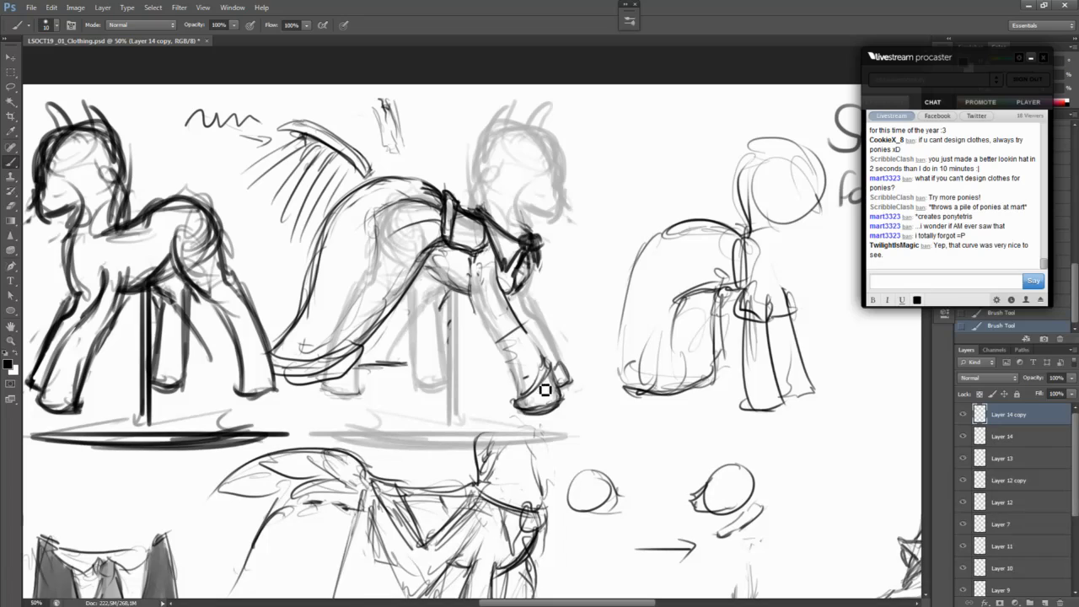
pyautogui.moveTo(545, 374)
pyautogui.mouseDown()
pyautogui.moveTo(520, 403)
pyautogui.moveTo(565, 408)
pyautogui.moveTo(522, 385)
pyautogui.mouseUp()
pyautogui.moveTo(506, 340); pyautogui.dragTo(531, 328)
pyautogui.moveTo(501, 348); pyautogui.dragTo(525, 335)
pyautogui.moveTo(514, 329); pyautogui.dragTo(512, 329)
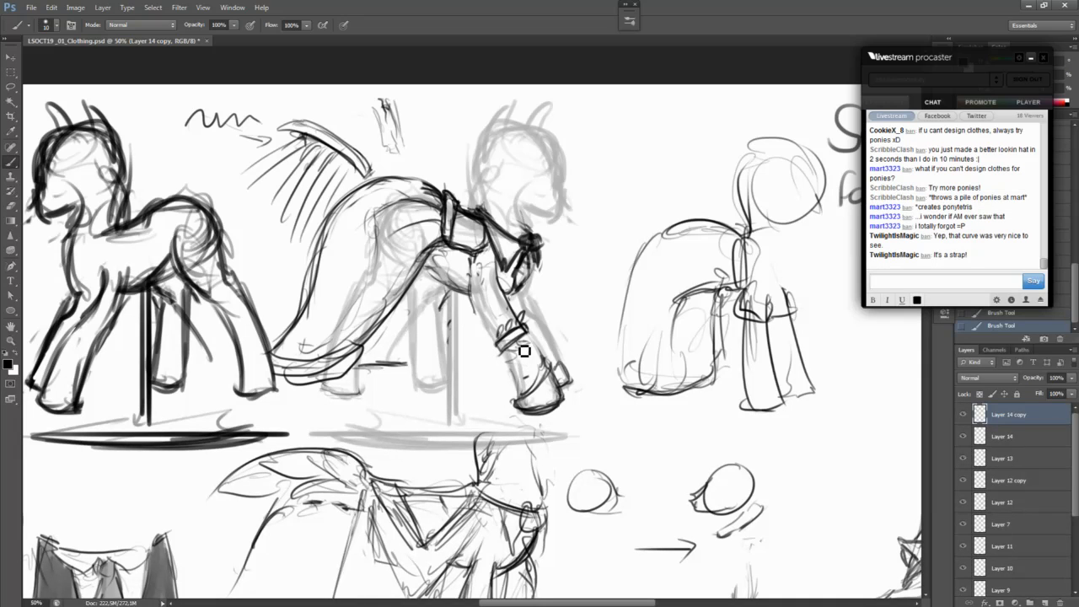
pyautogui.moveTo(438, 329)
pyautogui.mouseDown()
pyautogui.moveTo(413, 350)
pyautogui.moveTo(430, 352)
pyautogui.mouseUp()
pyautogui.moveTo(421, 387)
pyautogui.mouseDown()
pyautogui.moveTo(456, 391)
pyautogui.moveTo(452, 371)
pyautogui.moveTo(417, 383)
pyautogui.moveTo(458, 393)
pyautogui.moveTo(453, 377)
pyautogui.moveTo(453, 395)
pyautogui.moveTo(418, 374)
pyautogui.moveTo(456, 396)
pyautogui.moveTo(438, 342)
pyautogui.moveTo(417, 346)
pyautogui.moveTo(439, 333)
pyautogui.moveTo(416, 352)
pyautogui.moveTo(443, 365)
pyautogui.mouseUp()
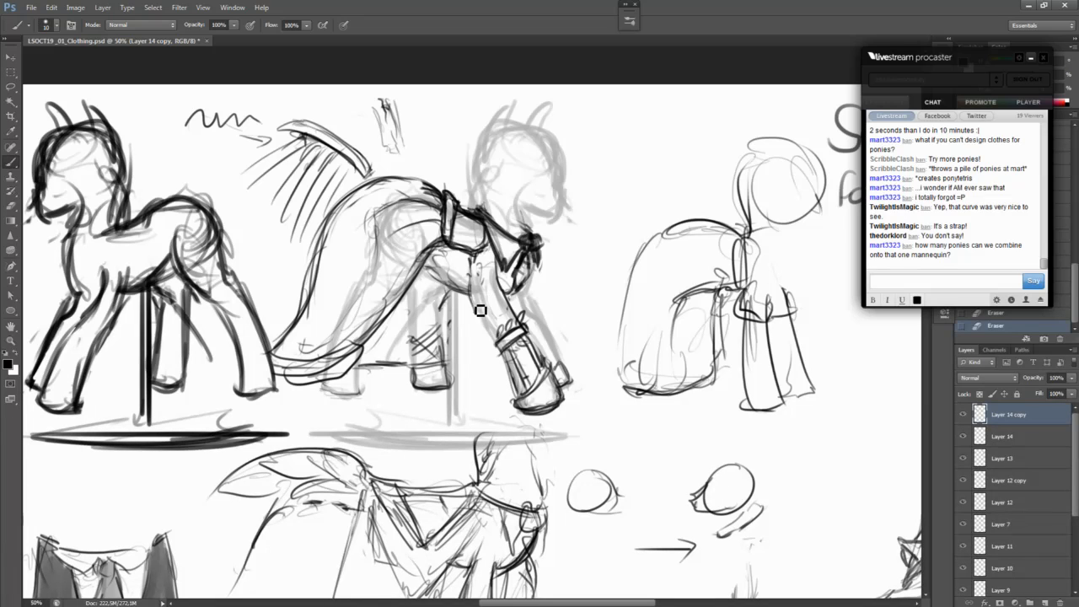
# Step: Try sketching an extra band higher up the dressed mannequin's near foreleg, above the boot cuff
pyautogui.moveTo(471, 307)
pyautogui.mouseDown()
pyautogui.moveTo(507, 292)
pyautogui.moveTo(499, 334)
pyautogui.mouseUp()
pyautogui.hotkey('ctrl', 'z')
pyautogui.moveTo(504, 296)
pyautogui.mouseDown()
pyautogui.moveTo(519, 329)
pyautogui.moveTo(512, 315)
pyautogui.mouseUp()
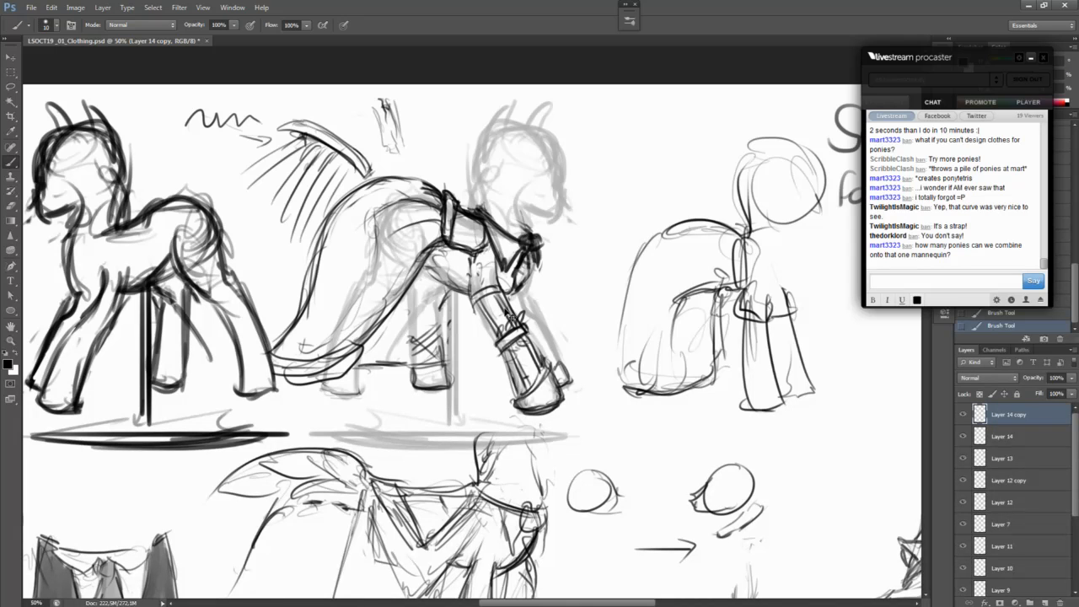
# Step: Ink a strap line just below the cuff of the dressed mannequin's near front boot
pyautogui.hotkey('ctrl', '-')
pyautogui.hotkey('ctrl', '-')
pyautogui.hotkey('ctrl', '-')
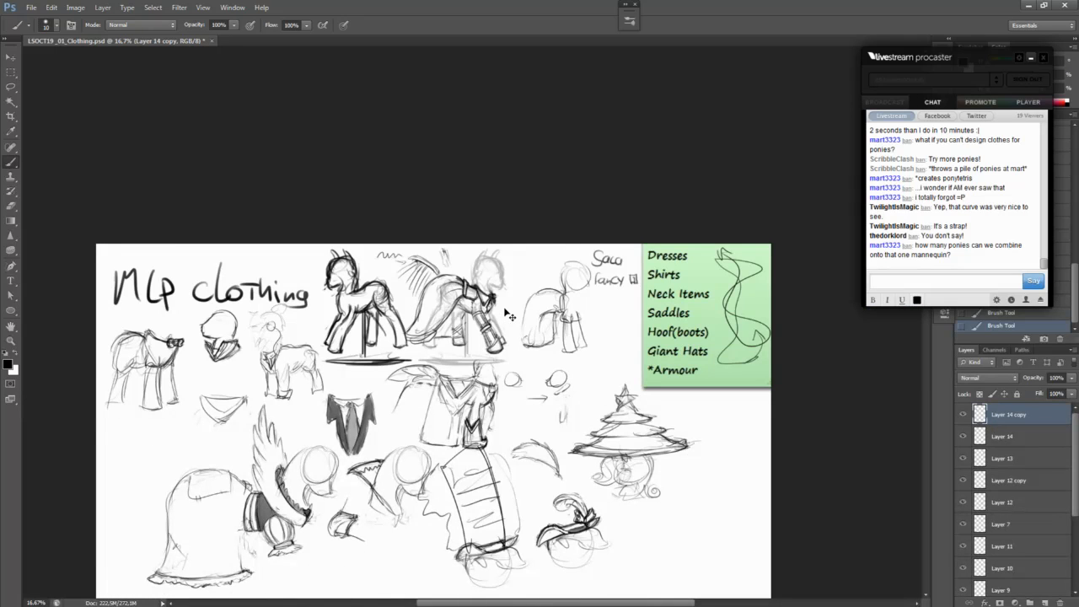
pyautogui.hotkey('ctrl', '+')
pyautogui.hotkey('ctrl', '+')
pyautogui.hotkey('ctrl', '+')
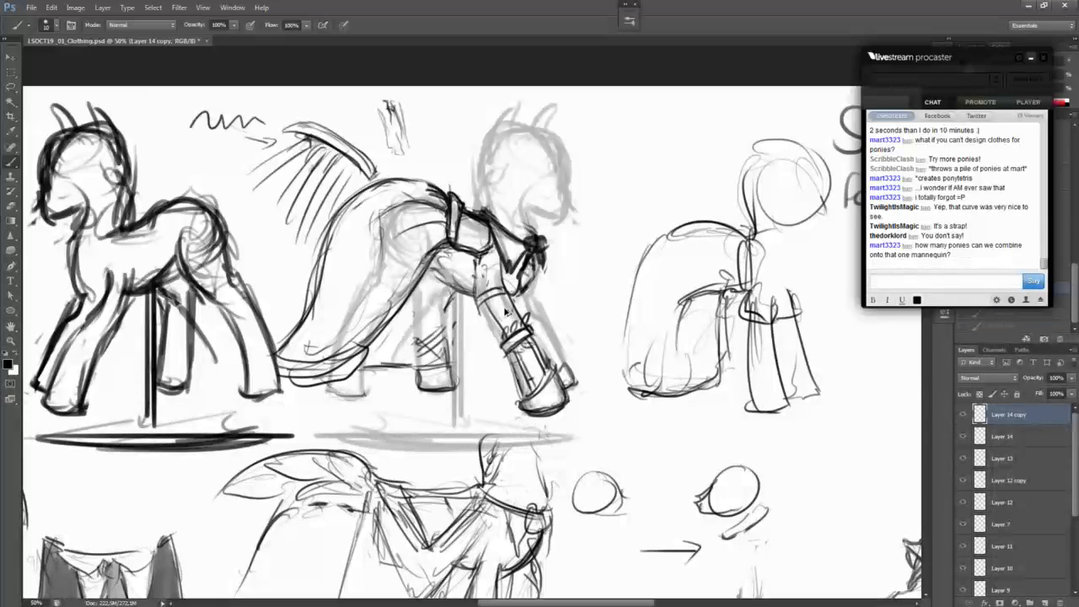
pyautogui.hotkey('ctrl', '-')
pyautogui.hotkey('ctrl', '-')
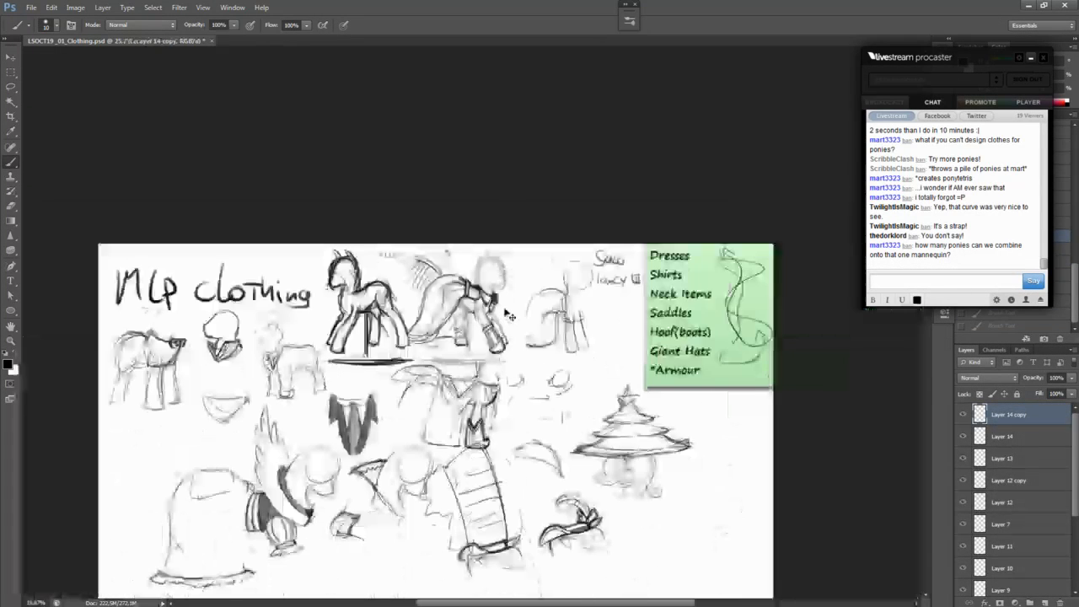
pyautogui.hotkey('ctrl', '+')
pyautogui.hotkey('ctrl', '+')
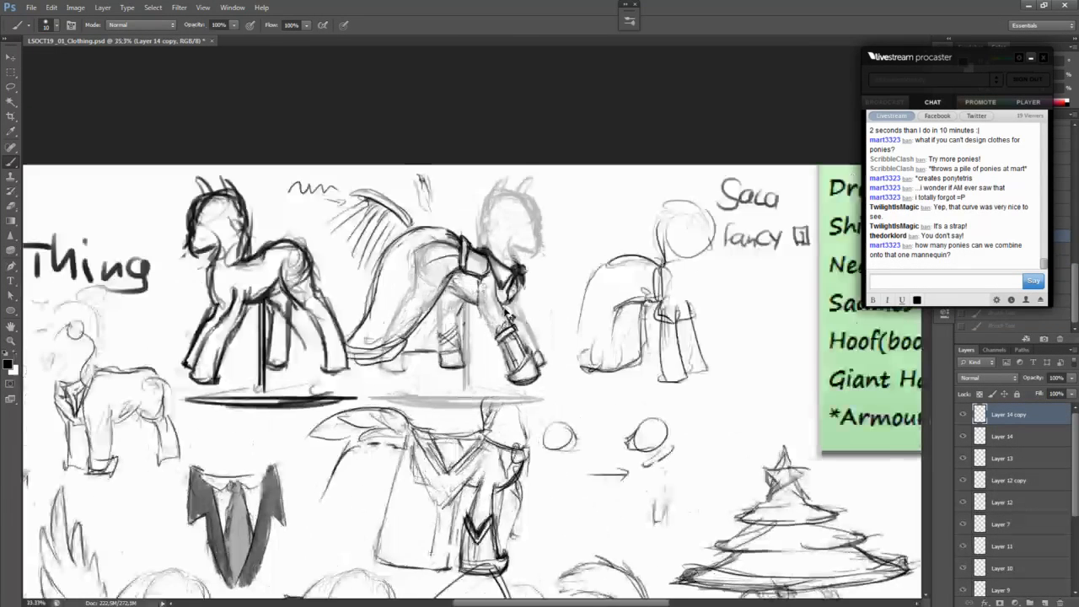
pyautogui.hotkey('ctrl', '+')
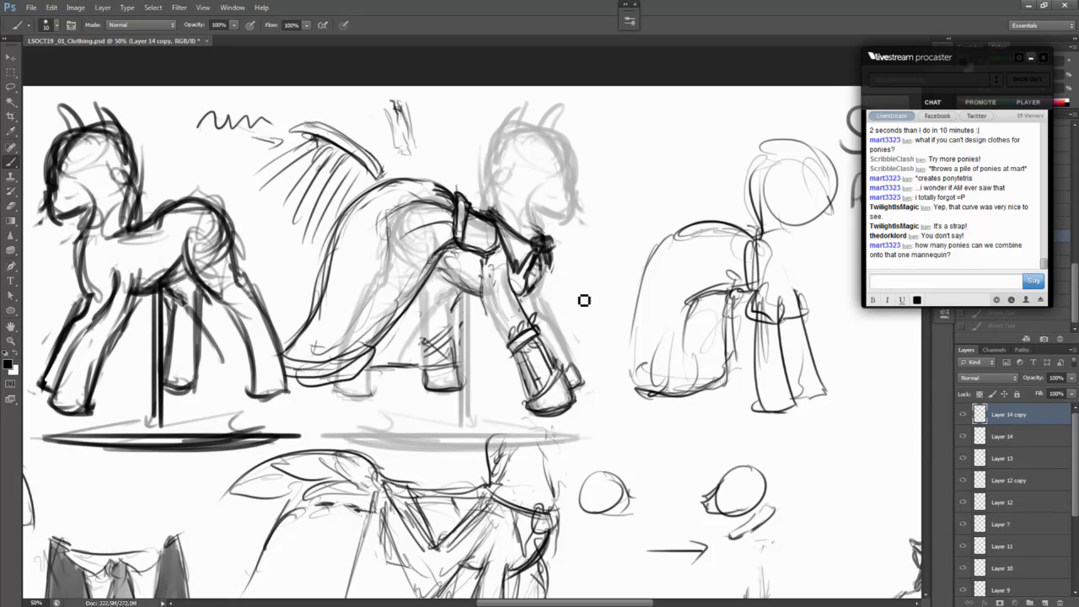
pyautogui.moveTo(517, 356); pyautogui.dragTo(542, 340)
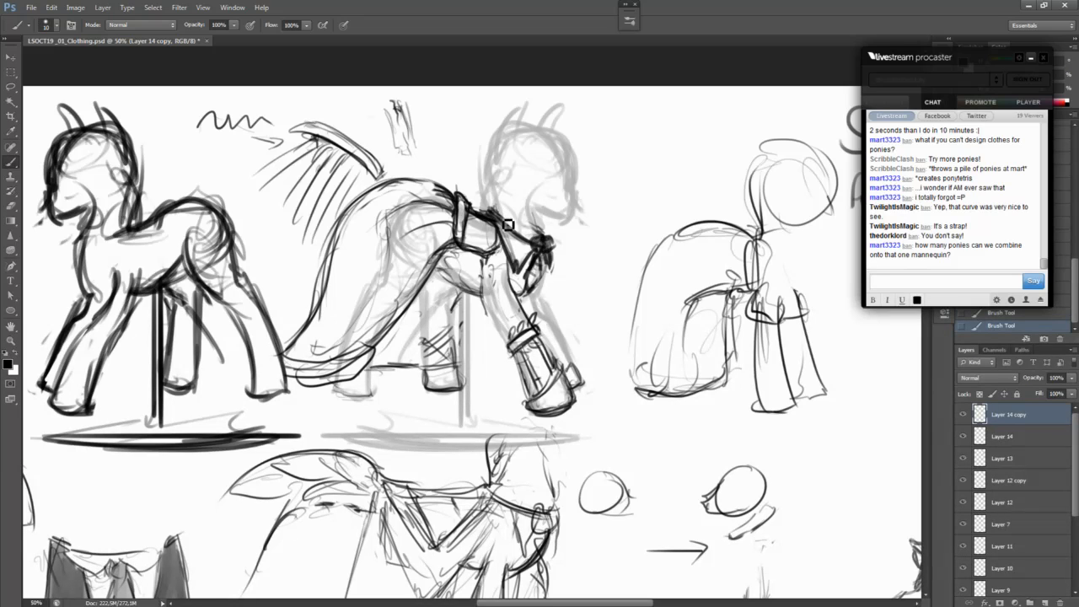
# Step: Add a new layer above Layer 14 copy with default settings for a design in the empty area beside the feathered hat
pyautogui.moveTo(646, 460); pyautogui.dragTo(561, 116)
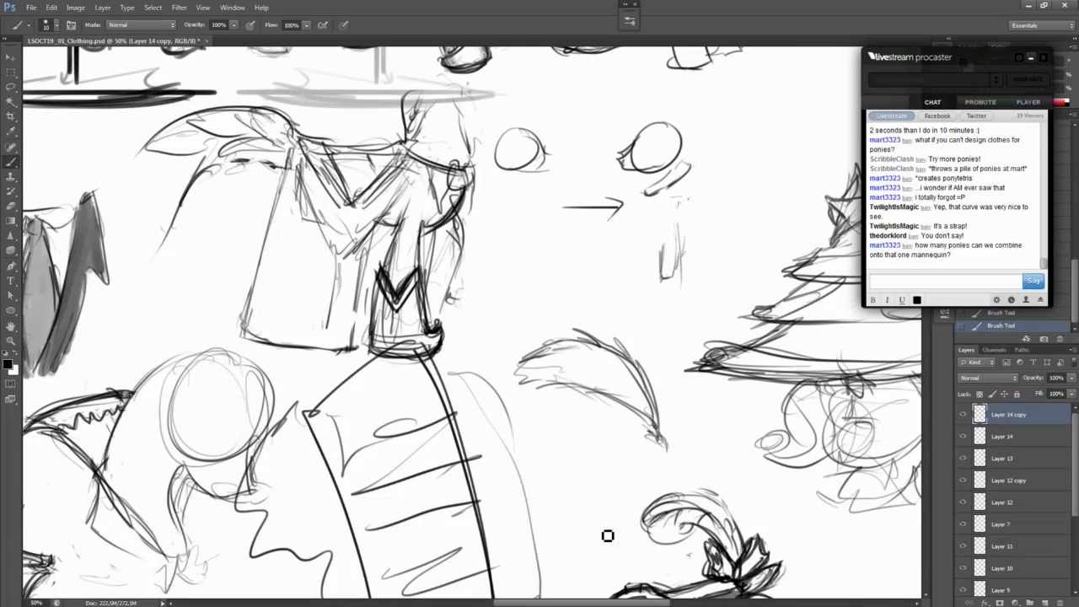
pyautogui.moveTo(690, 563); pyautogui.dragTo(574, 271)
pyautogui.moveTo(710, 369); pyautogui.dragTo(640, 470)
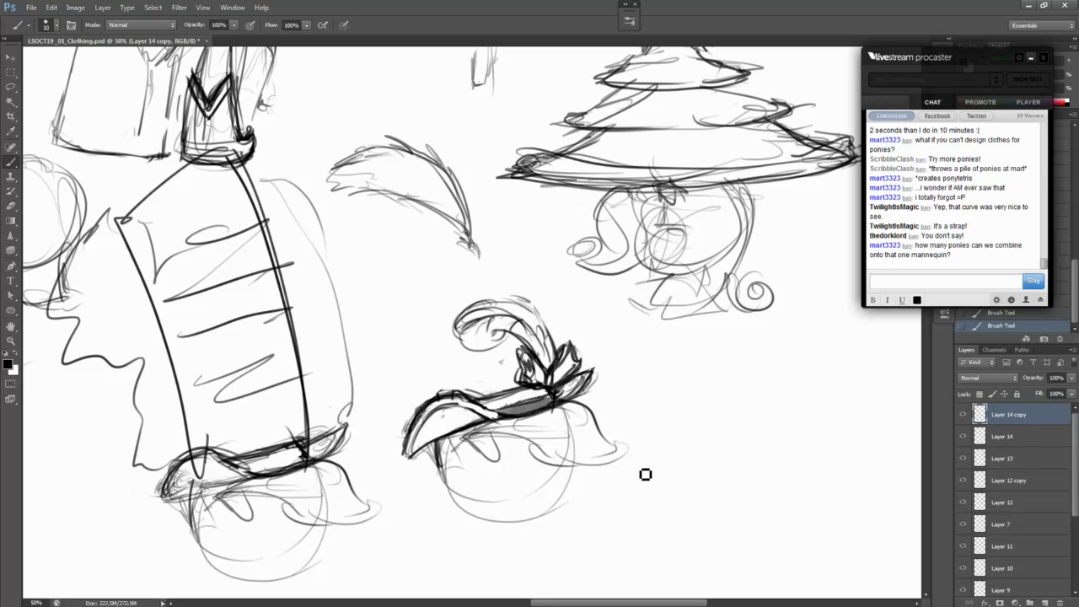
pyautogui.hotkey('ctrl', 'shift', 'n')
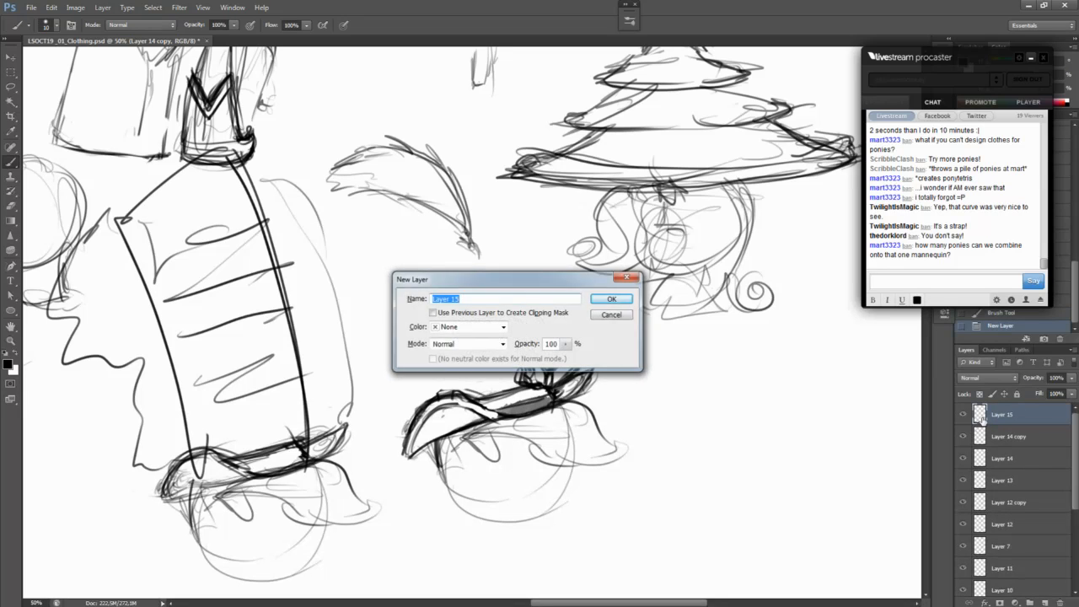
pyautogui.press('Return')
pyautogui.moveTo(762, 499); pyautogui.dragTo(486, 465)
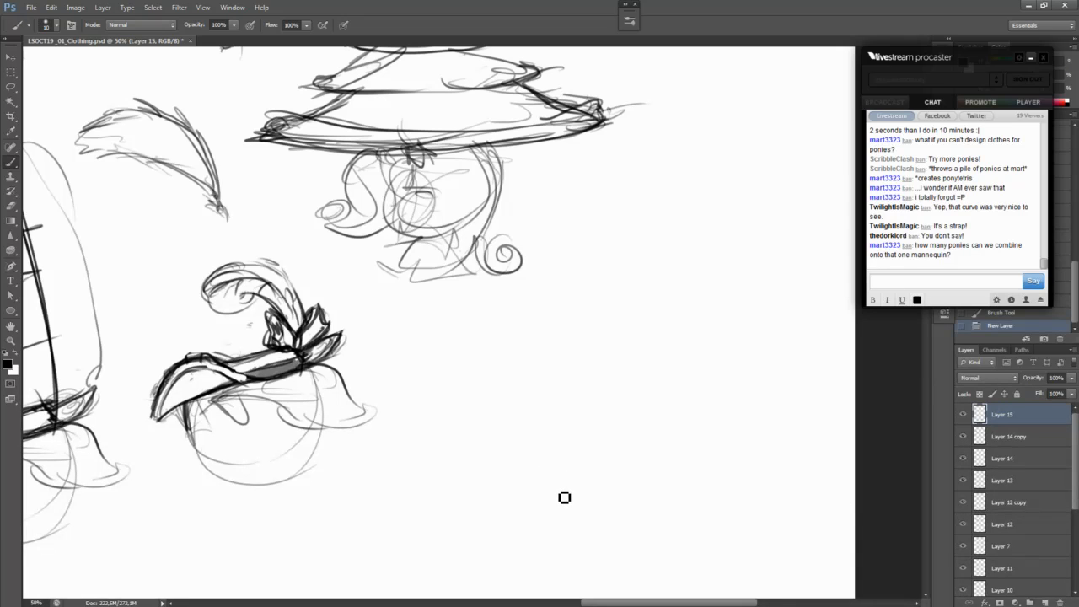
pyautogui.moveTo(470, 479)
pyautogui.mouseDown()
pyautogui.moveTo(520, 395)
pyautogui.moveTo(508, 369)
pyautogui.mouseUp()
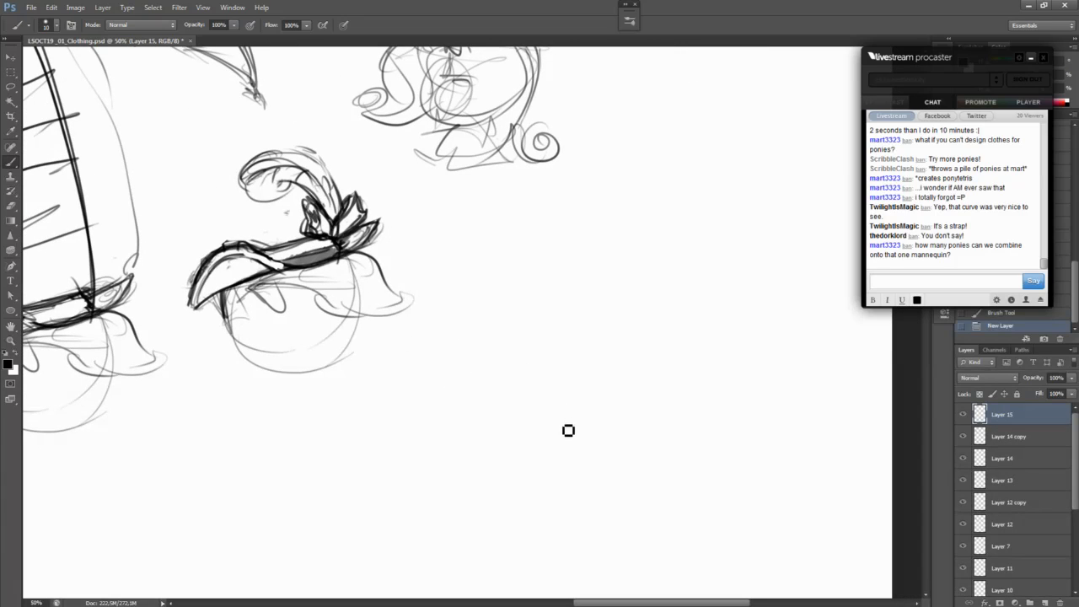
# Step: Sketch a round pony head in the empty area beside the feathered hat
pyautogui.moveTo(570, 334); pyautogui.dragTo(650, 422)
pyautogui.hotkey('ctrl', 'z')
pyautogui.moveTo(553, 365)
pyautogui.mouseDown()
pyautogui.moveTo(684, 404)
pyautogui.moveTo(663, 428)
pyautogui.mouseUp()
pyautogui.hotkey('ctrl', 'z')
pyautogui.moveTo(634, 368)
pyautogui.mouseDown()
pyautogui.moveTo(614, 360)
pyautogui.moveTo(684, 388)
pyautogui.moveTo(614, 442)
pyautogui.mouseUp()
pyautogui.moveTo(589, 354)
pyautogui.mouseDown()
pyautogui.moveTo(636, 373)
pyautogui.moveTo(638, 440)
pyautogui.mouseUp()
pyautogui.moveTo(634, 369)
pyautogui.mouseDown()
pyautogui.moveTo(663, 390)
pyautogui.moveTo(636, 435)
pyautogui.mouseUp()
# Step: Sketch the top edge and slanted side of a tall hat crown above the new head circle
pyautogui.moveTo(710, 368)
pyautogui.mouseDown()
pyautogui.moveTo(506, 381)
pyautogui.moveTo(685, 383)
pyautogui.moveTo(528, 387)
pyautogui.moveTo(544, 283)
pyautogui.mouseUp()
pyautogui.hotkey('ctrl', 'z')
pyautogui.hotkey('ctrl', 'z')
pyautogui.moveTo(546, 284)
pyautogui.mouseDown()
pyautogui.moveTo(649, 268)
pyautogui.moveTo(684, 354)
pyautogui.mouseUp()
pyautogui.moveTo(657, 267); pyautogui.dragTo(690, 357)
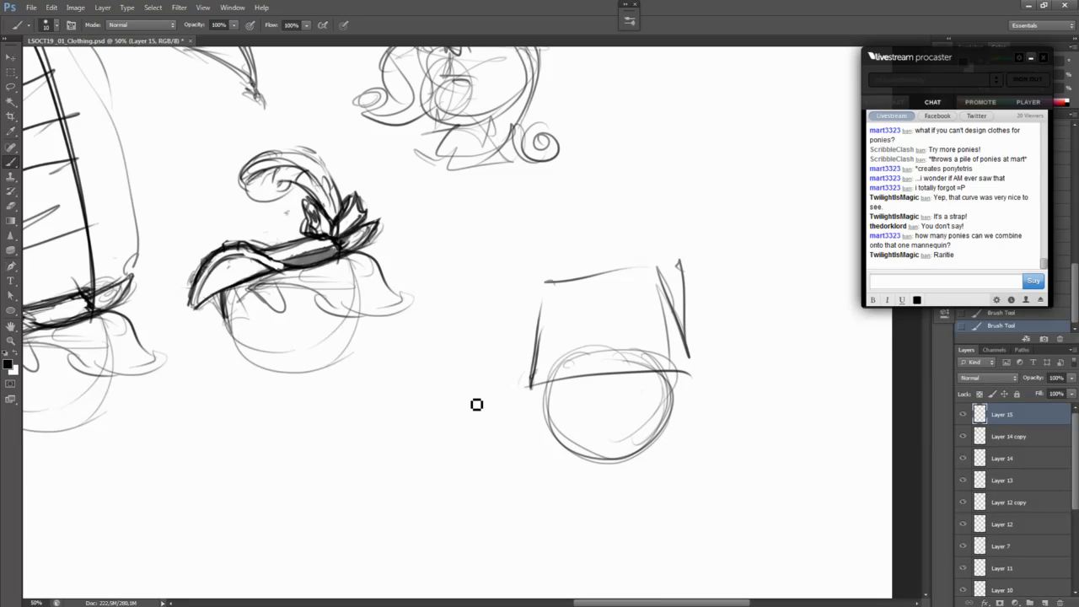
# Step: Draw a long upswept brim curve across the base of the hat crown
pyautogui.moveTo(396, 387)
pyautogui.mouseDown()
pyautogui.moveTo(630, 391)
pyautogui.moveTo(794, 310)
pyautogui.moveTo(872, 243)
pyautogui.mouseUp()
pyautogui.hotkey('ctrl', 'z')
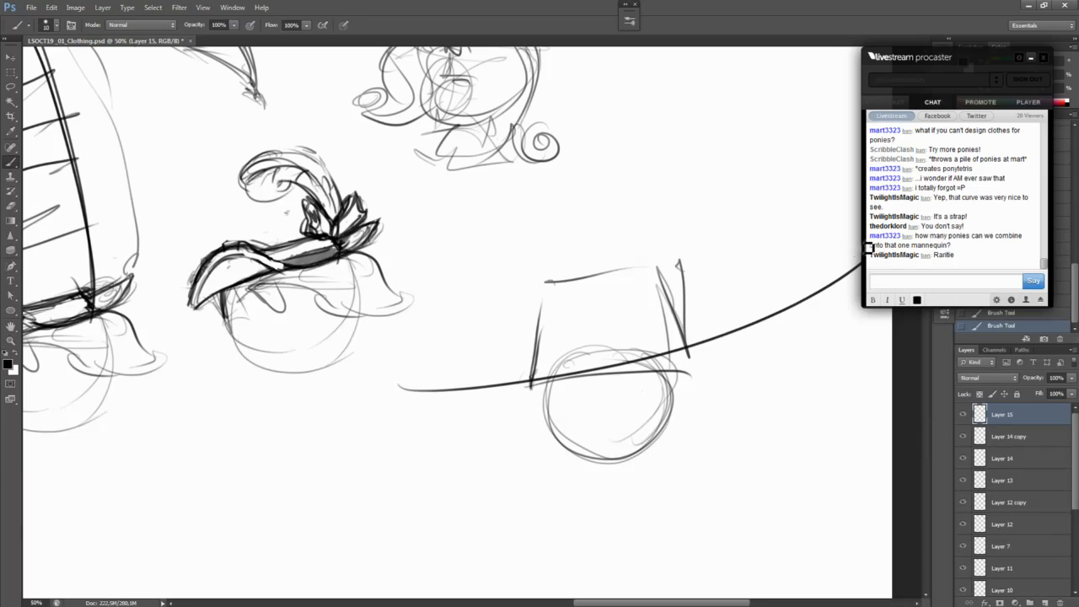
pyautogui.hotkey('ctrl', 'z')
pyautogui.moveTo(425, 389)
pyautogui.mouseDown()
pyautogui.moveTo(780, 319)
pyautogui.moveTo(836, 269)
pyautogui.mouseUp()
pyautogui.moveTo(652, 397); pyautogui.dragTo(519, 443)
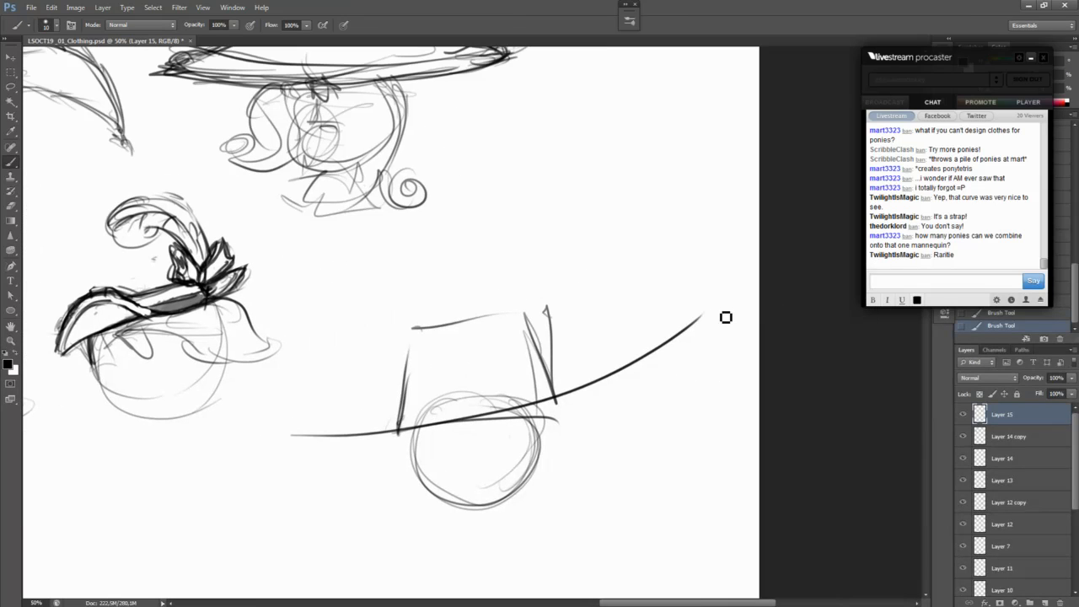
# Step: Draw the brim's lower rear edge sweeping outward and up from behind the head
pyautogui.moveTo(714, 303); pyautogui.dragTo(538, 466)
pyautogui.hotkey('ctrl', 'z')
pyautogui.moveTo(523, 423); pyautogui.dragTo(742, 356)
pyautogui.hotkey('ctrl', 'z')
pyautogui.moveTo(543, 426)
pyautogui.mouseDown()
pyautogui.moveTo(693, 410)
pyautogui.moveTo(760, 353)
pyautogui.mouseUp()
# Step: Draw the brim's long straight upper edge across the crown, and darken the line where the hat meets the head
pyautogui.moveTo(318, 432); pyautogui.dragTo(681, 330)
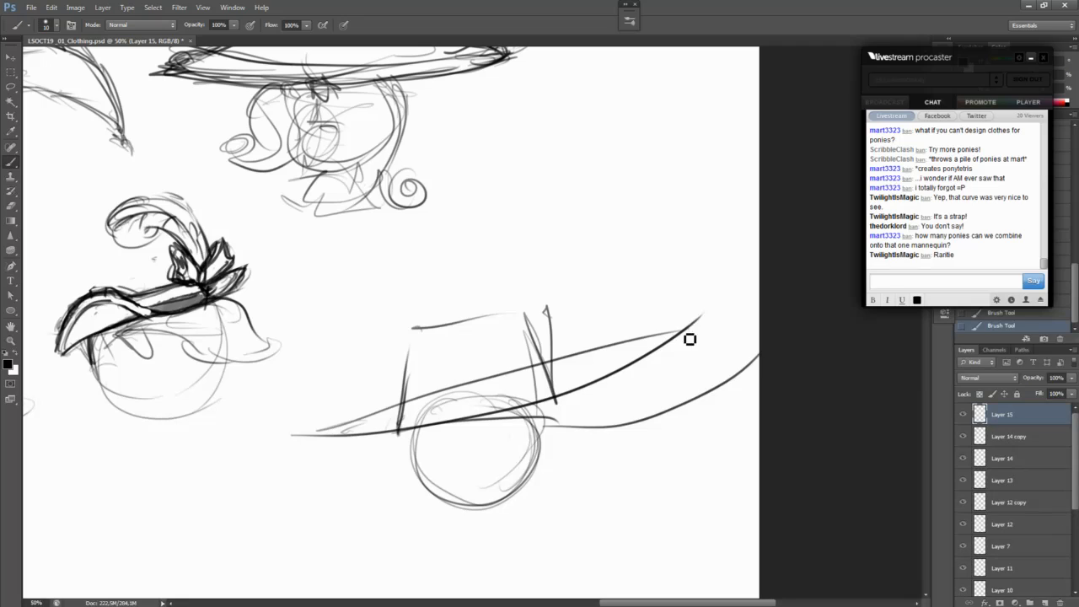
pyautogui.hotkey('ctrl', 'z')
pyautogui.moveTo(331, 415); pyautogui.dragTo(742, 290)
pyautogui.hotkey('ctrl', 'z')
pyautogui.moveTo(302, 437); pyautogui.dragTo(730, 314)
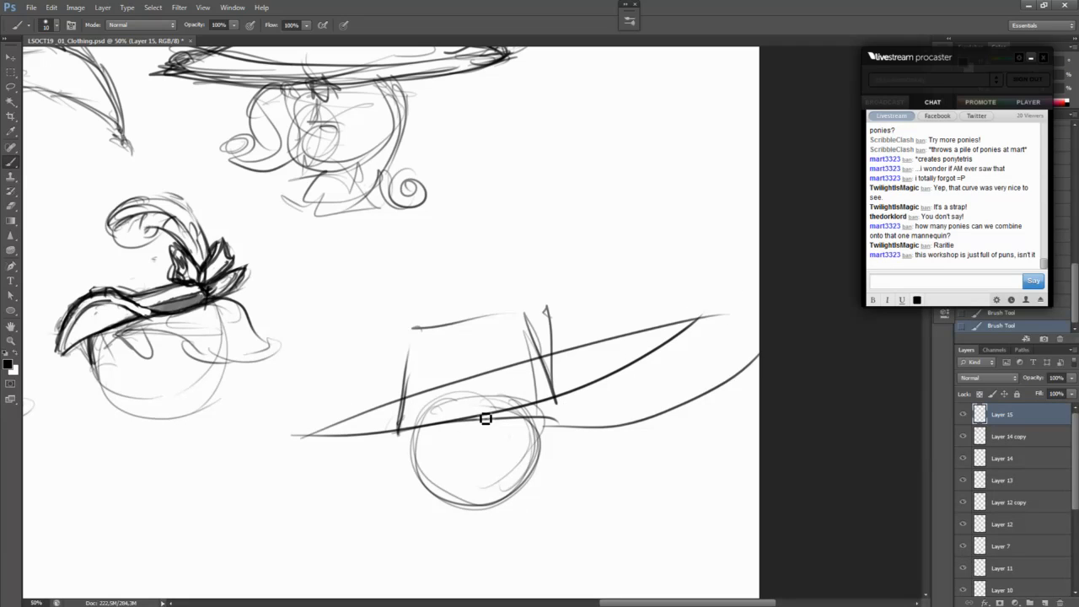
pyautogui.moveTo(387, 427); pyautogui.dragTo(554, 420)
pyautogui.moveTo(424, 423); pyautogui.dragTo(556, 422)
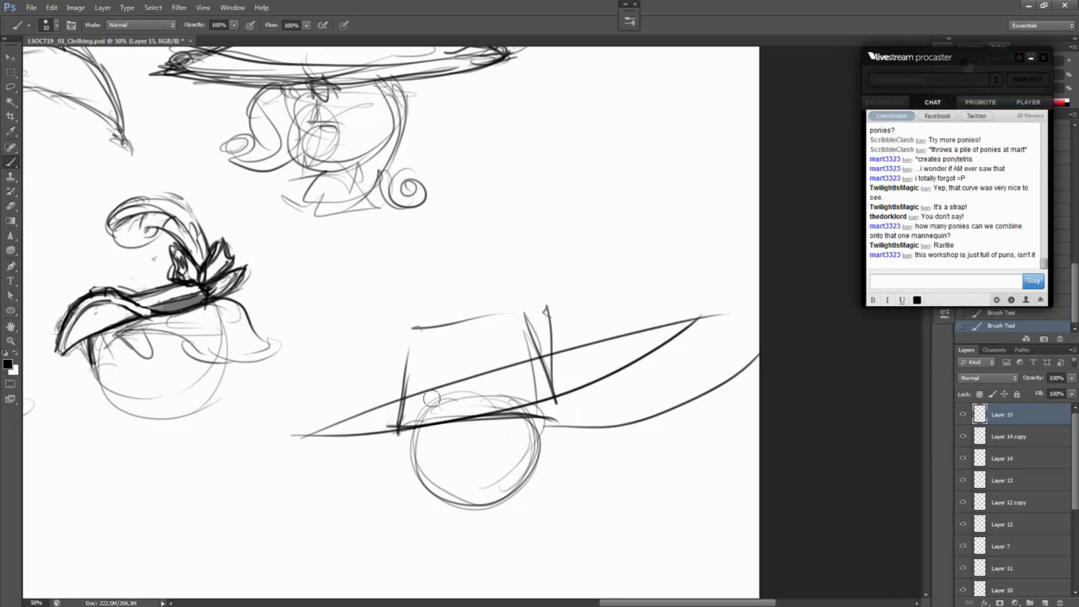
# Step: Erase the construction lines crossing the wide brim, and ink the brim's lower front edge into the head line
pyautogui.press('e')
pyautogui.moveTo(397, 422)
pyautogui.mouseDown()
pyautogui.moveTo(589, 389)
pyautogui.moveTo(597, 399)
pyautogui.moveTo(583, 408)
pyautogui.moveTo(592, 379)
pyautogui.mouseUp()
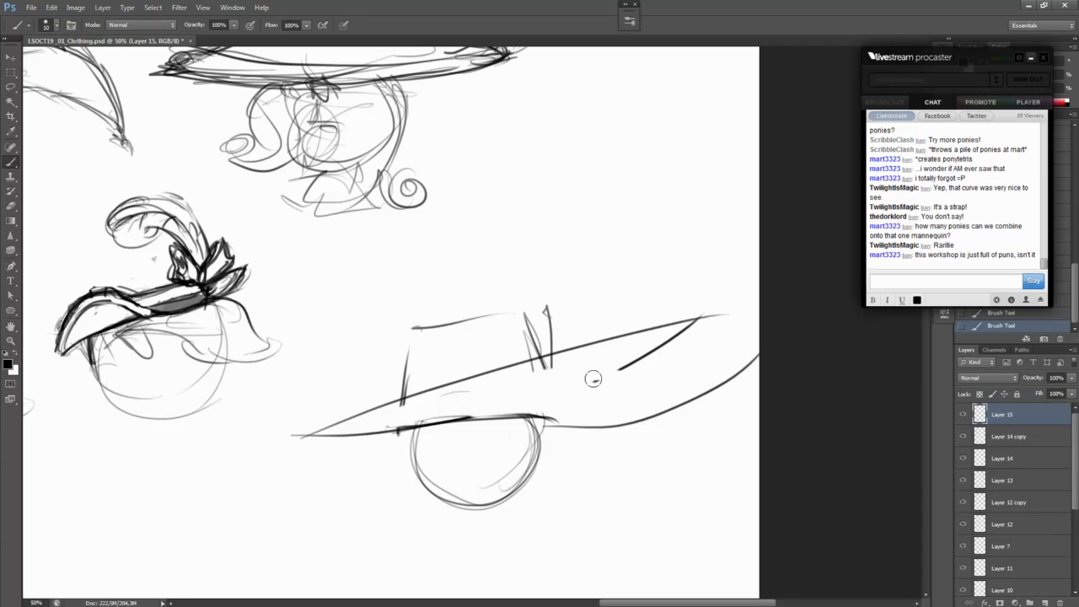
pyautogui.moveTo(327, 436)
pyautogui.mouseDown()
pyautogui.moveTo(407, 425)
pyautogui.moveTo(405, 443)
pyautogui.moveTo(444, 445)
pyautogui.mouseUp()
pyautogui.moveTo(362, 445)
pyautogui.mouseDown()
pyautogui.moveTo(554, 429)
pyautogui.moveTo(556, 418)
pyautogui.mouseUp()
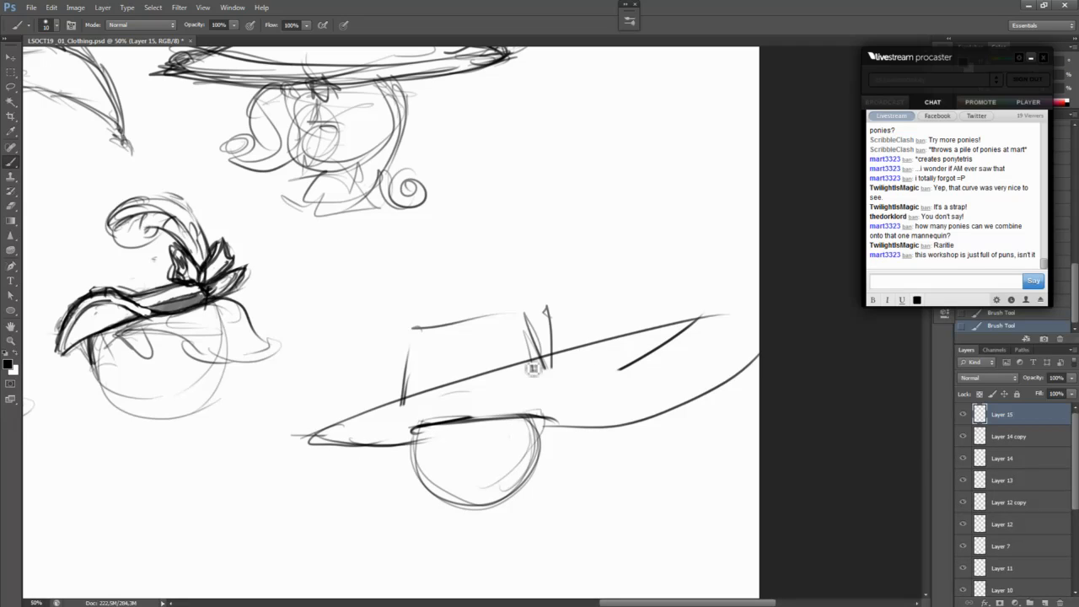
# Step: Draw the rounded rear end of the wide brim, joining its upper edge to the lower curve
pyautogui.moveTo(504, 362); pyautogui.dragTo(704, 291)
pyautogui.moveTo(606, 327)
pyautogui.mouseDown()
pyautogui.moveTo(722, 323)
pyautogui.moveTo(740, 341)
pyautogui.mouseUp()
pyautogui.moveTo(620, 323)
pyautogui.mouseDown()
pyautogui.moveTo(748, 333)
pyautogui.moveTo(684, 397)
pyautogui.moveTo(629, 430)
pyautogui.mouseUp()
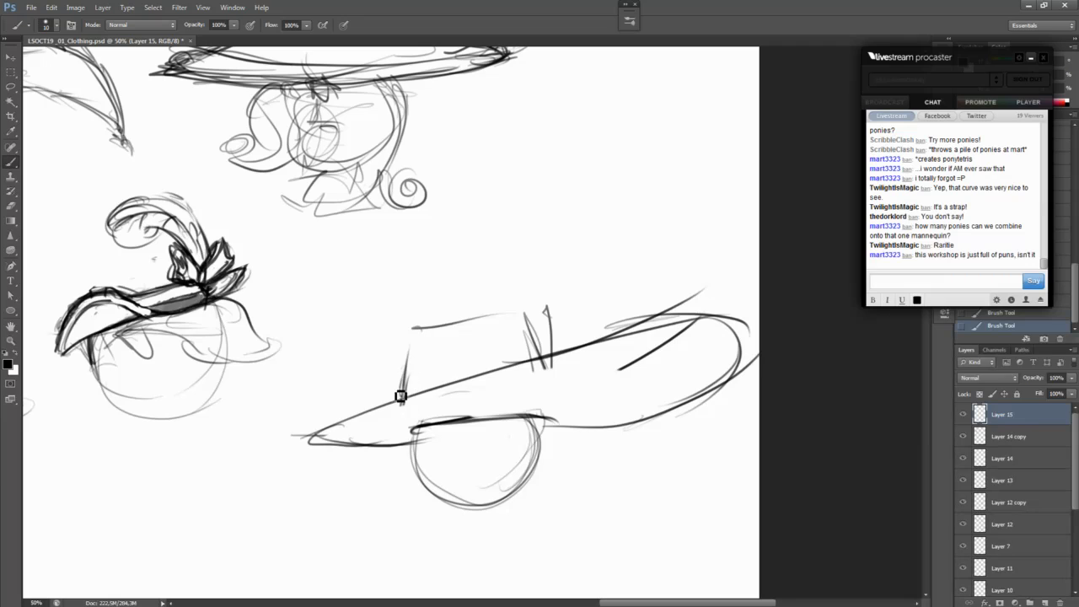
# Step: Ink the sides and slanted top of the hat crown, and clean up the messy strokes on its rear side
pyautogui.moveTo(392, 402)
pyautogui.mouseDown()
pyautogui.moveTo(413, 339)
pyautogui.moveTo(410, 383)
pyautogui.moveTo(413, 339)
pyautogui.moveTo(506, 310)
pyautogui.mouseUp()
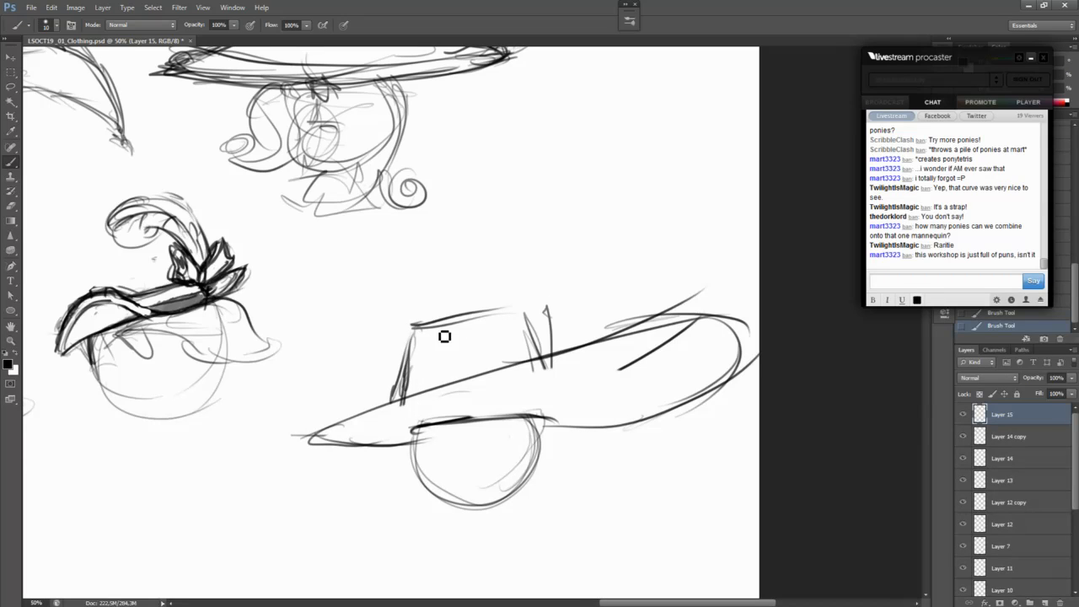
pyautogui.moveTo(411, 326); pyautogui.dragTo(553, 303)
pyautogui.hotkey('ctrl', 'z')
pyautogui.moveTo(410, 326)
pyautogui.mouseDown()
pyautogui.moveTo(565, 309)
pyautogui.moveTo(548, 317)
pyautogui.moveTo(553, 362)
pyautogui.mouseUp()
pyautogui.moveTo(535, 310); pyautogui.dragTo(538, 331)
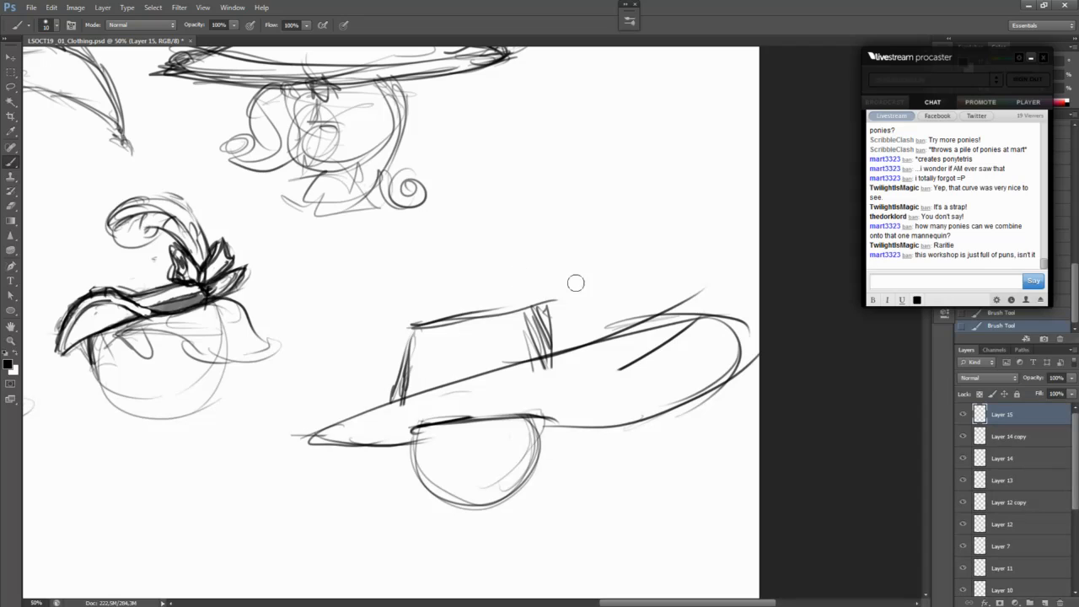
pyautogui.moveTo(548, 294)
pyautogui.mouseDown()
pyautogui.moveTo(554, 329)
pyautogui.moveTo(532, 347)
pyautogui.moveTo(527, 324)
pyautogui.moveTo(543, 296)
pyautogui.moveTo(537, 320)
pyautogui.moveTo(417, 312)
pyautogui.moveTo(481, 309)
pyautogui.moveTo(543, 279)
pyautogui.moveTo(441, 332)
pyautogui.moveTo(529, 305)
pyautogui.mouseUp()
pyautogui.press('e')
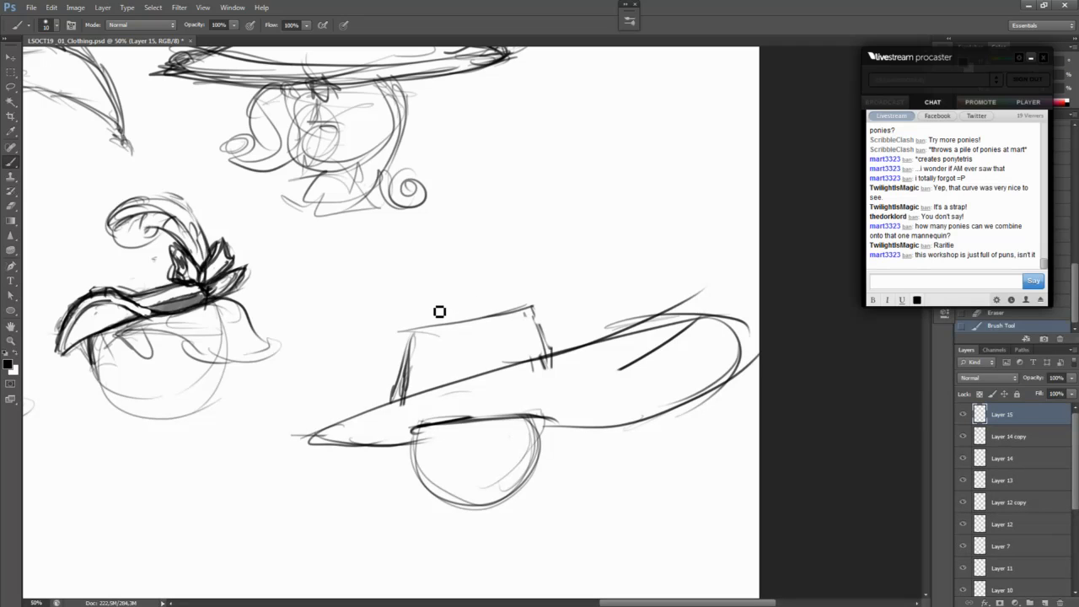
# Step: Draw a banana resting on the crown, and redraw the crown's top and sides down to the brim
pyautogui.moveTo(426, 299)
pyautogui.mouseDown()
pyautogui.moveTo(504, 276)
pyautogui.moveTo(510, 294)
pyautogui.moveTo(511, 273)
pyautogui.moveTo(493, 265)
pyautogui.moveTo(505, 259)
pyautogui.moveTo(523, 283)
pyautogui.moveTo(485, 307)
pyautogui.moveTo(494, 306)
pyautogui.moveTo(456, 325)
pyautogui.moveTo(426, 316)
pyautogui.moveTo(446, 331)
pyautogui.moveTo(516, 310)
pyautogui.moveTo(516, 296)
pyautogui.moveTo(450, 311)
pyautogui.moveTo(463, 323)
pyautogui.moveTo(426, 305)
pyautogui.moveTo(468, 326)
pyautogui.moveTo(509, 312)
pyautogui.moveTo(517, 288)
pyautogui.moveTo(499, 316)
pyautogui.moveTo(514, 281)
pyautogui.moveTo(481, 315)
pyautogui.mouseUp()
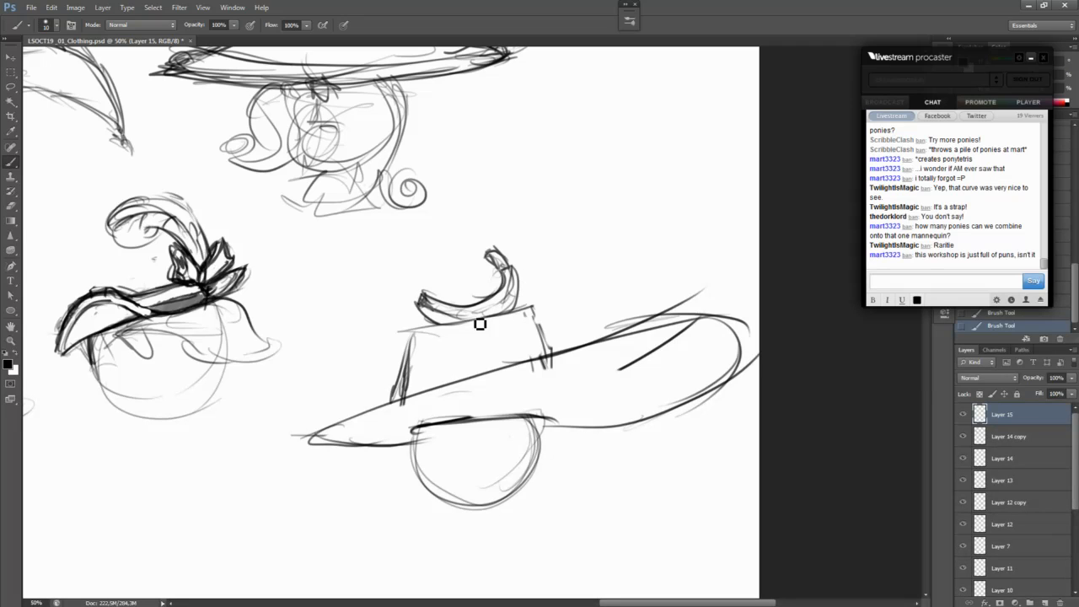
pyautogui.moveTo(416, 325)
pyautogui.mouseDown()
pyautogui.moveTo(531, 311)
pyautogui.moveTo(537, 351)
pyautogui.mouseUp()
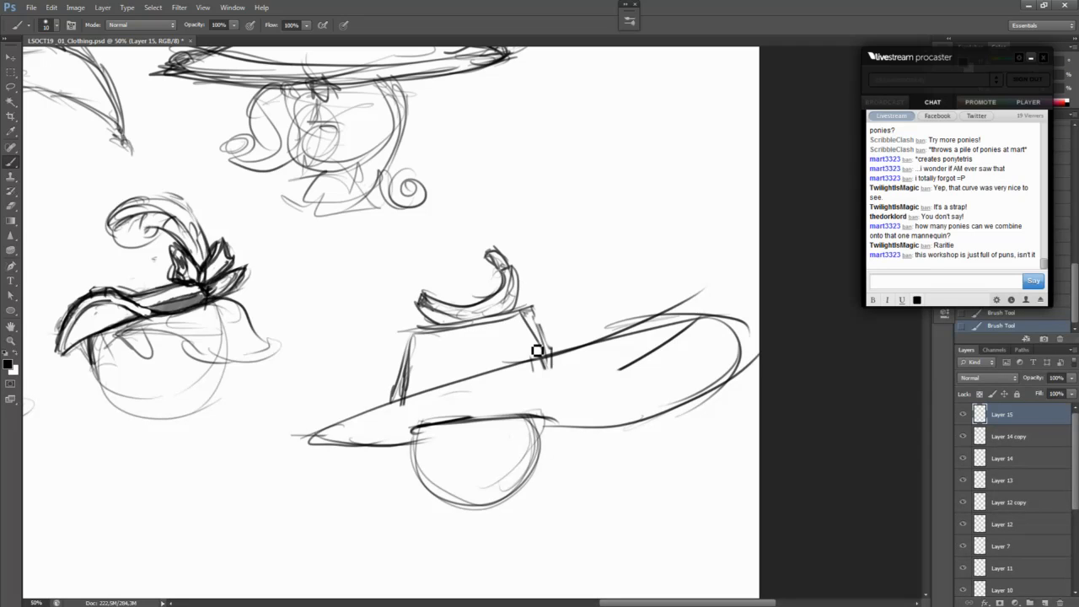
pyautogui.moveTo(542, 308); pyautogui.dragTo(540, 335)
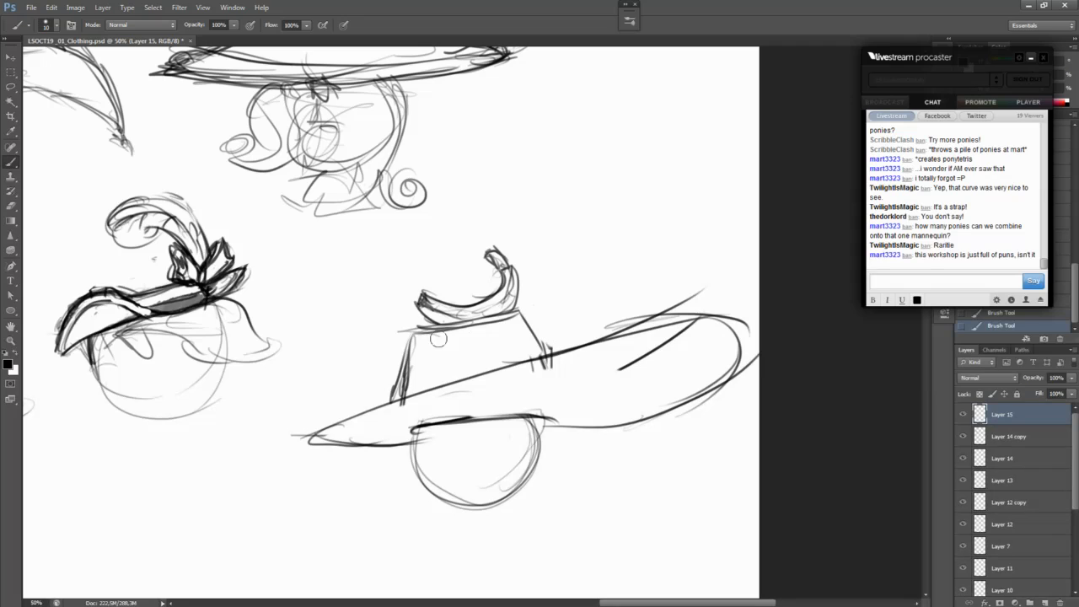
pyautogui.moveTo(419, 359)
pyautogui.mouseDown()
pyautogui.moveTo(411, 391)
pyautogui.moveTo(385, 389)
pyautogui.mouseUp()
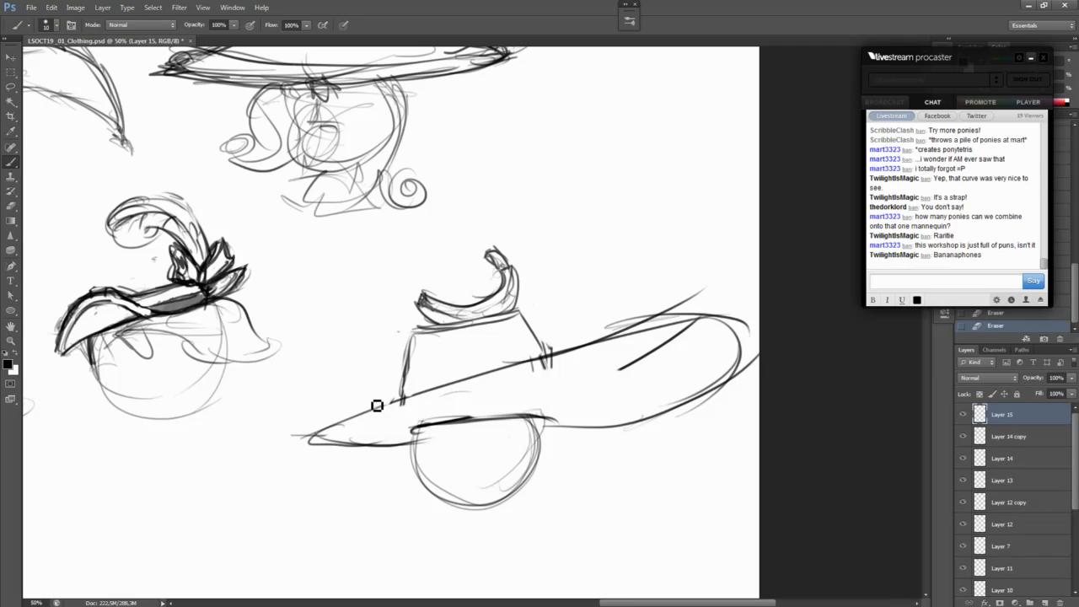
pyautogui.moveTo(349, 419); pyautogui.dragTo(612, 343)
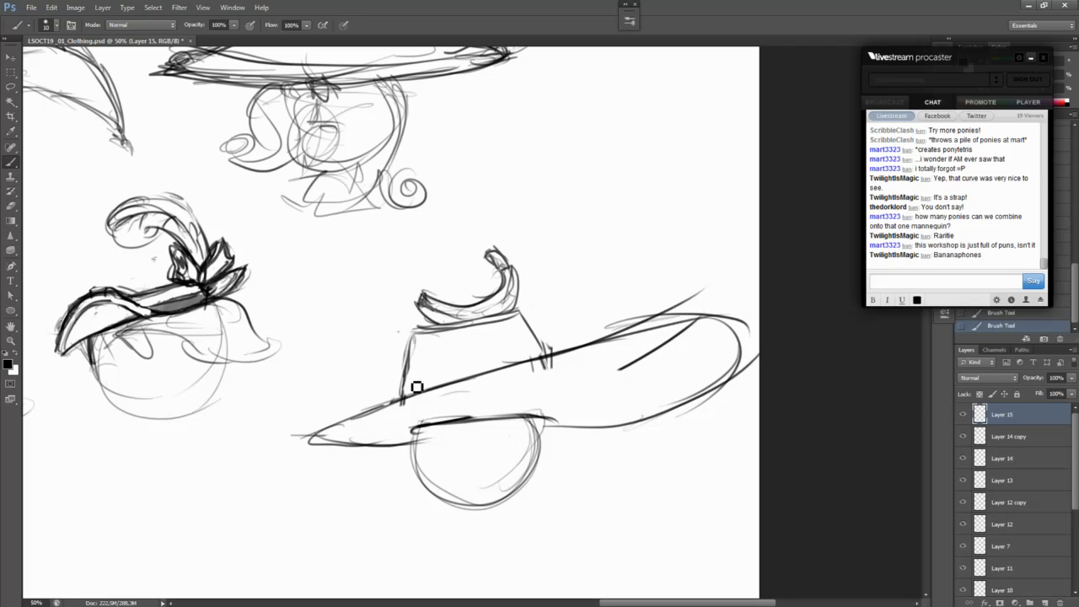
# Step: Draw a wavy ruffled band across the hat crown
pyautogui.moveTo(419, 326)
pyautogui.mouseDown()
pyautogui.moveTo(369, 377)
pyautogui.moveTo(509, 348)
pyautogui.mouseUp()
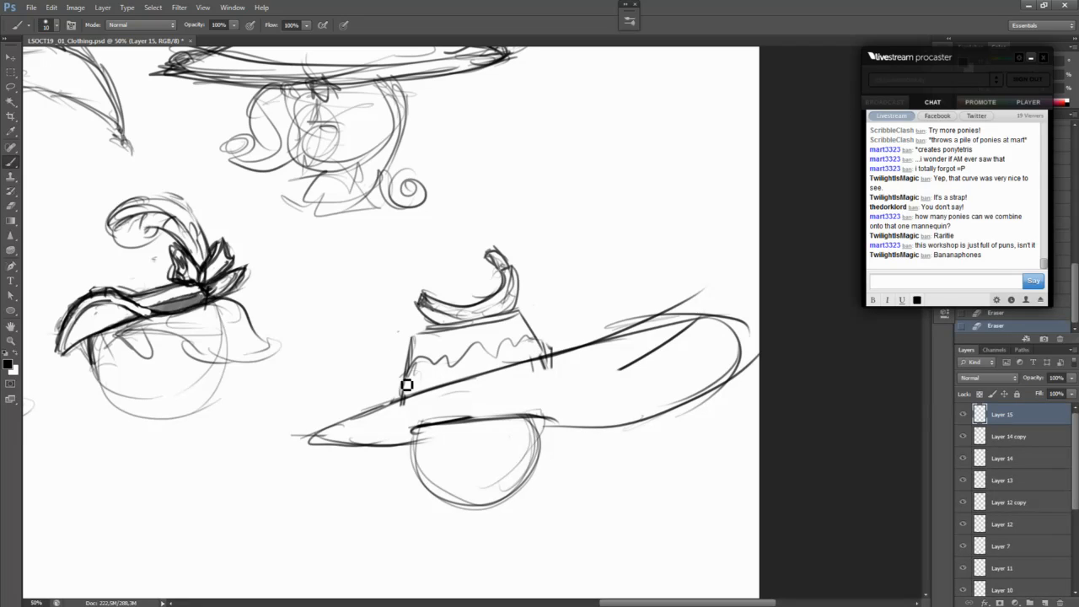
pyautogui.moveTo(406, 382); pyautogui.dragTo(545, 349)
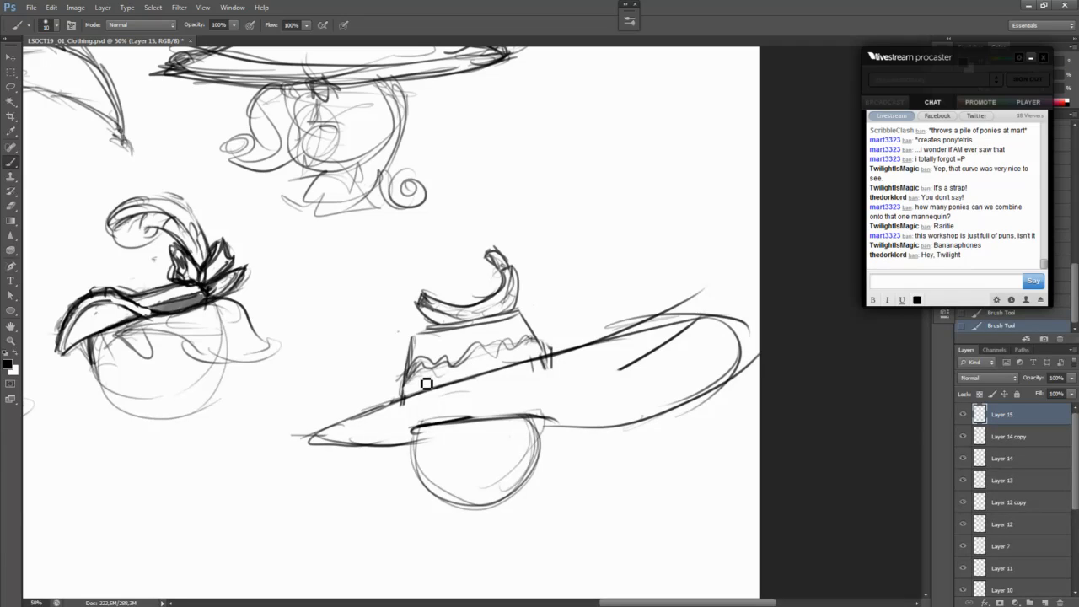
pyautogui.moveTo(427, 382)
pyautogui.mouseDown()
pyautogui.moveTo(550, 350)
pyautogui.moveTo(398, 390)
pyautogui.moveTo(512, 358)
pyautogui.mouseUp()
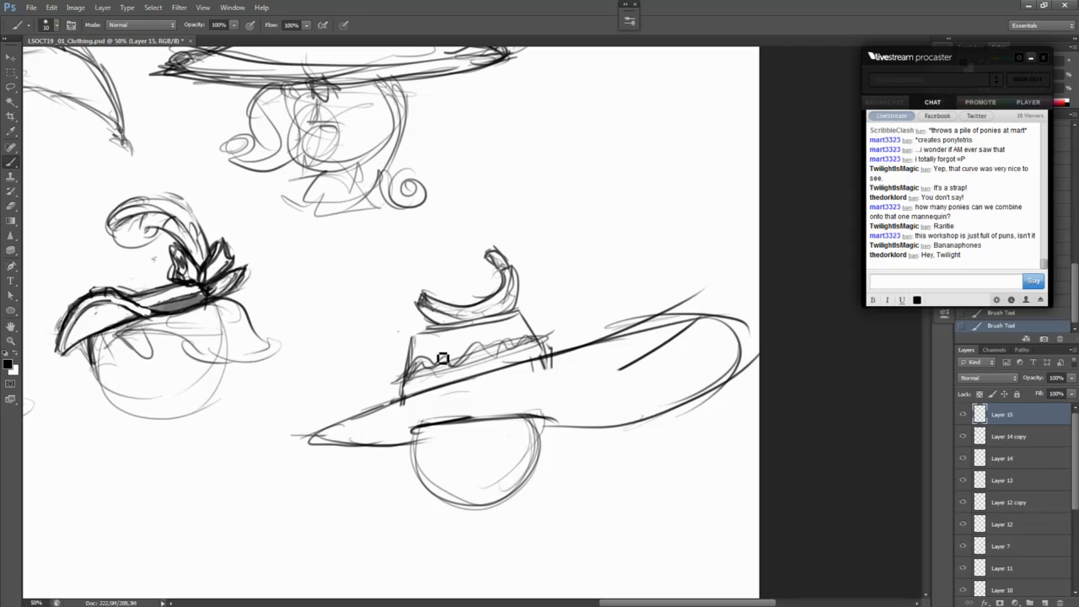
pyautogui.hotkey('ctrl', 'z')
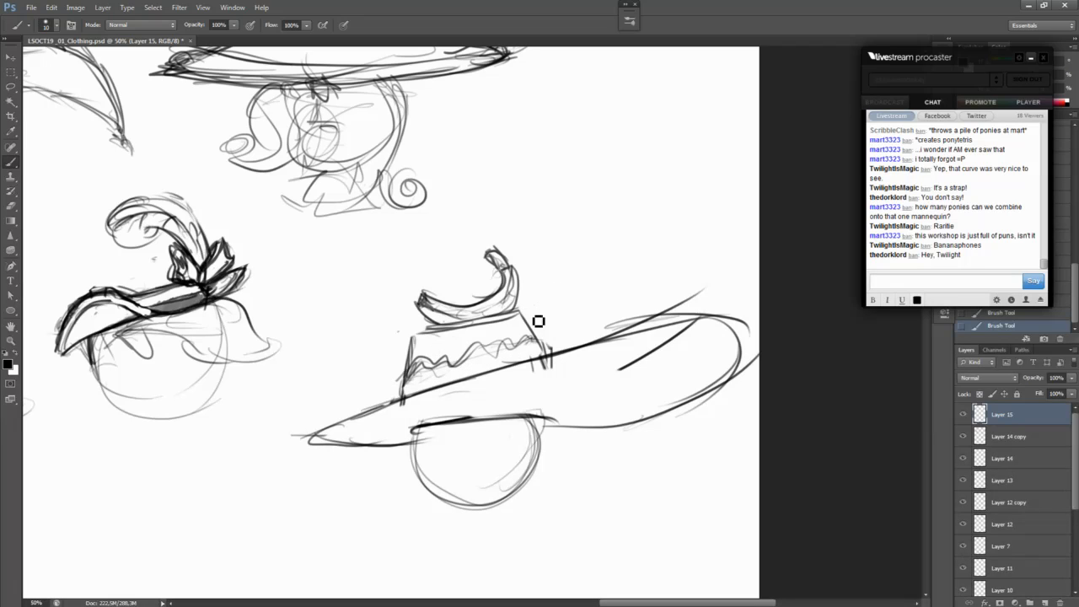
pyautogui.moveTo(499, 309); pyautogui.dragTo(541, 339)
pyautogui.hotkey('ctrl', 'z')
pyautogui.hotkey('ctrl', 'z')
pyautogui.hotkey('ctrl', 'z')
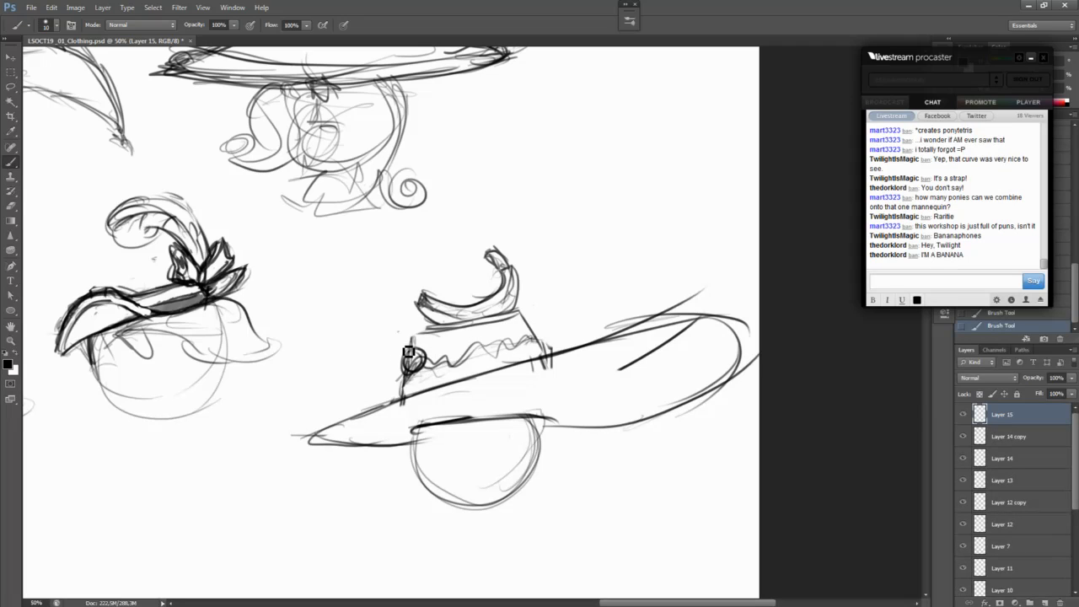
pyautogui.moveTo(410, 352)
pyautogui.mouseDown()
pyautogui.moveTo(440, 334)
pyautogui.moveTo(441, 365)
pyautogui.moveTo(411, 381)
pyautogui.moveTo(421, 385)
pyautogui.moveTo(430, 377)
pyautogui.moveTo(407, 391)
pyautogui.moveTo(398, 383)
pyautogui.moveTo(411, 383)
pyautogui.moveTo(405, 369)
pyautogui.moveTo(415, 382)
pyautogui.moveTo(406, 357)
pyautogui.moveTo(420, 356)
pyautogui.moveTo(388, 349)
pyautogui.moveTo(400, 346)
pyautogui.moveTo(362, 370)
pyautogui.moveTo(414, 361)
pyautogui.mouseUp()
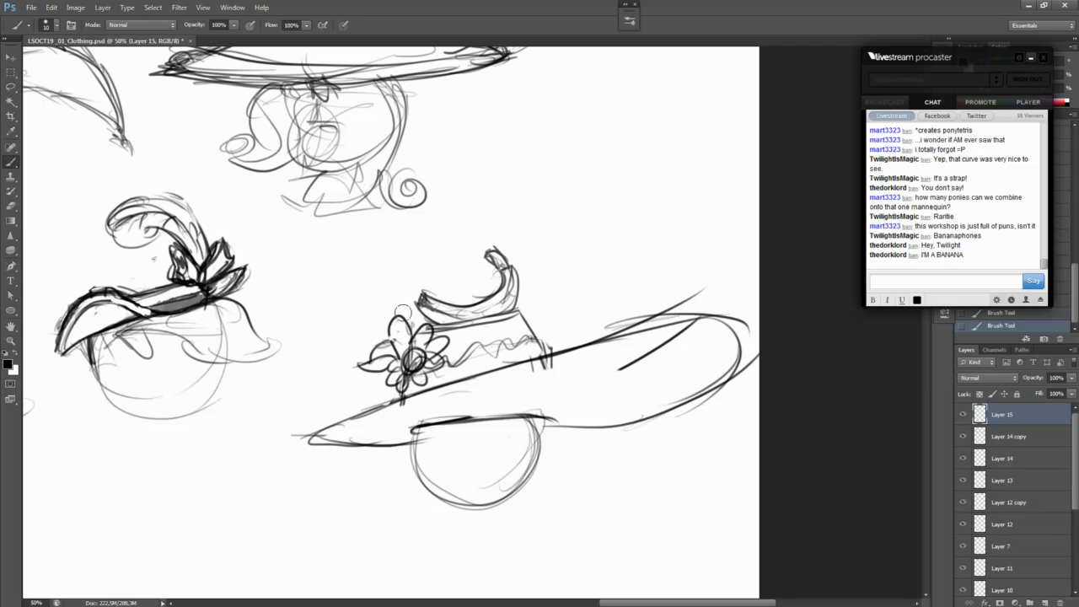
pyautogui.moveTo(404, 312)
pyautogui.mouseDown()
pyautogui.moveTo(377, 339)
pyautogui.moveTo(373, 378)
pyautogui.moveTo(405, 342)
pyautogui.moveTo(442, 350)
pyautogui.moveTo(415, 363)
pyautogui.mouseUp()
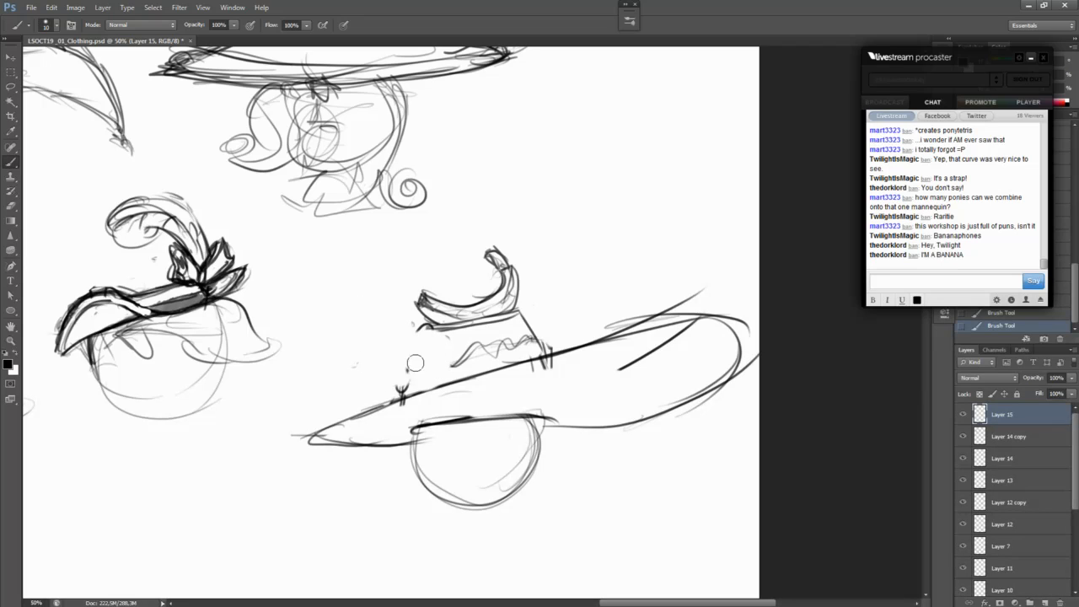
pyautogui.moveTo(351, 361)
pyautogui.mouseDown()
pyautogui.moveTo(410, 356)
pyautogui.moveTo(408, 371)
pyautogui.mouseUp()
# Step: Draw a pointed-petal flower with a round centre at the front of the crown, with extra petals layered behind it
pyautogui.press('b')
pyautogui.moveTo(396, 341)
pyautogui.mouseDown()
pyautogui.moveTo(418, 355)
pyautogui.moveTo(444, 330)
pyautogui.moveTo(431, 362)
pyautogui.moveTo(460, 360)
pyautogui.moveTo(430, 381)
pyautogui.moveTo(460, 368)
pyautogui.moveTo(452, 362)
pyautogui.moveTo(460, 371)
pyautogui.moveTo(407, 389)
pyautogui.moveTo(406, 402)
pyautogui.moveTo(430, 388)
pyautogui.moveTo(419, 401)
pyautogui.moveTo(426, 394)
pyautogui.moveTo(396, 377)
pyautogui.mouseUp()
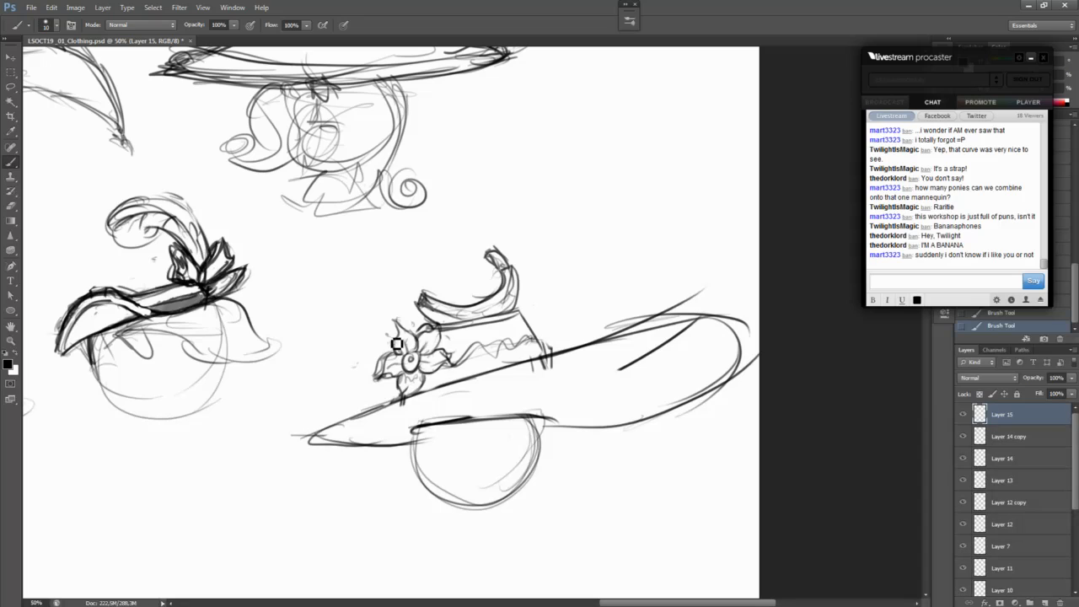
pyautogui.moveTo(394, 345); pyautogui.dragTo(379, 362)
pyautogui.moveTo(422, 329)
pyautogui.mouseDown()
pyautogui.moveTo(441, 352)
pyautogui.moveTo(466, 355)
pyautogui.mouseUp()
pyautogui.moveTo(395, 386)
pyautogui.mouseDown()
pyautogui.moveTo(387, 396)
pyautogui.moveTo(401, 395)
pyautogui.mouseUp()
# Step: Draw curling tendrils rising forward from the flower on the hat
pyautogui.moveTo(395, 325)
pyautogui.mouseDown()
pyautogui.moveTo(360, 337)
pyautogui.moveTo(411, 327)
pyautogui.moveTo(350, 301)
pyautogui.mouseUp()
pyautogui.hotkey('ctrl', 'z')
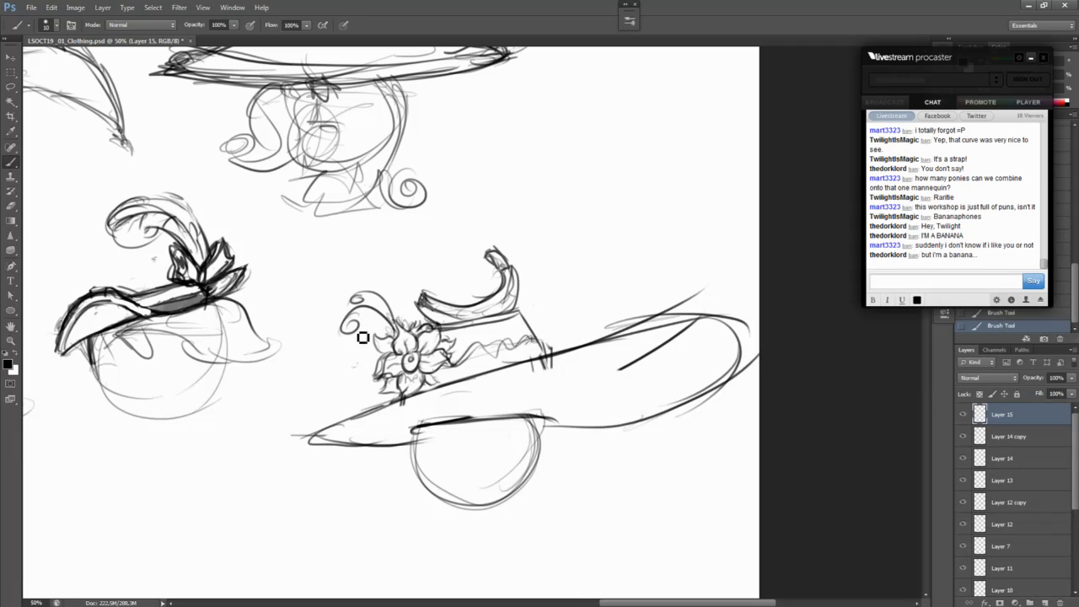
pyautogui.moveTo(400, 342)
pyautogui.mouseDown()
pyautogui.moveTo(399, 328)
pyautogui.moveTo(404, 337)
pyautogui.mouseUp()
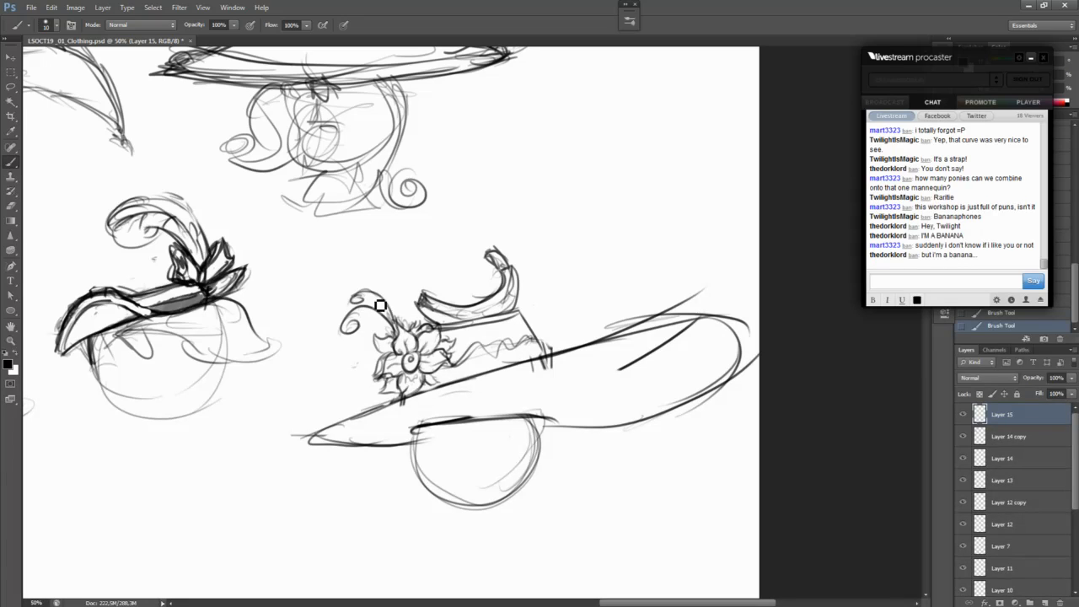
# Step: Move the whole banana hat sketch, including its head circle, slightly upward on the page
pyautogui.moveTo(425, 307)
pyautogui.mouseDown()
pyautogui.moveTo(480, 330)
pyautogui.moveTo(523, 293)
pyautogui.mouseUp()
pyautogui.moveTo(480, 349)
pyautogui.mouseDown()
pyautogui.moveTo(457, 291)
pyautogui.moveTo(469, 283)
pyautogui.mouseUp()
pyautogui.moveTo(301, 376); pyautogui.dragTo(404, 375)
pyautogui.moveTo(684, 251)
pyautogui.mouseDown()
pyautogui.moveTo(587, 276)
pyautogui.moveTo(728, 303)
pyautogui.moveTo(715, 315)
pyautogui.mouseUp()
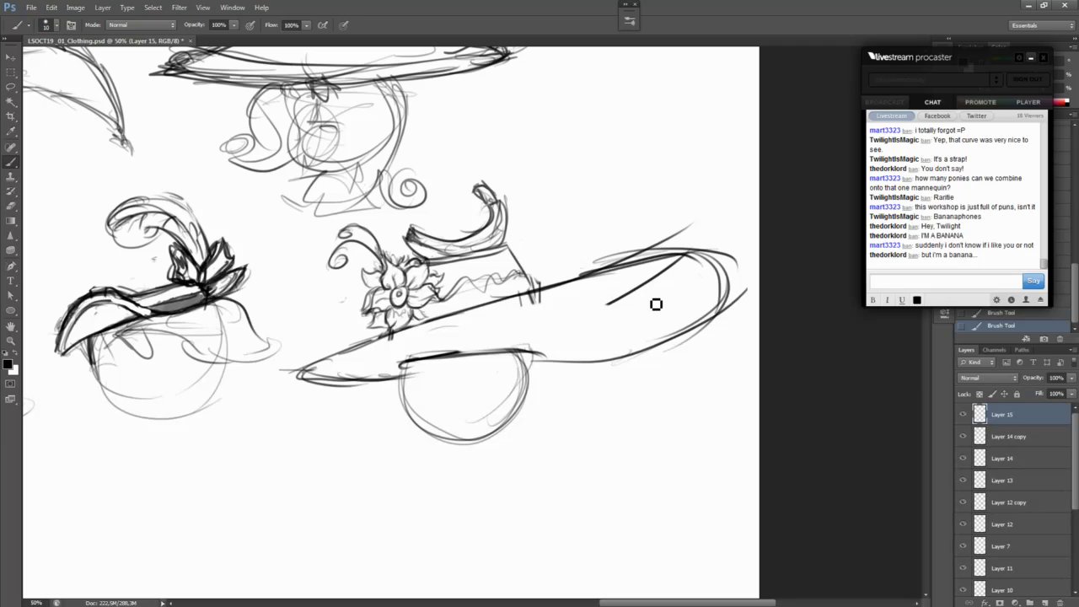
# Step: Erase the stray diagonal line inside the rear of the brim
pyautogui.press('e')
pyautogui.moveTo(609, 300)
pyautogui.mouseDown()
pyautogui.moveTo(674, 263)
pyautogui.moveTo(691, 384)
pyautogui.mouseUp()
pyautogui.press('b')
pyautogui.hotkey('ctrl', 'z')
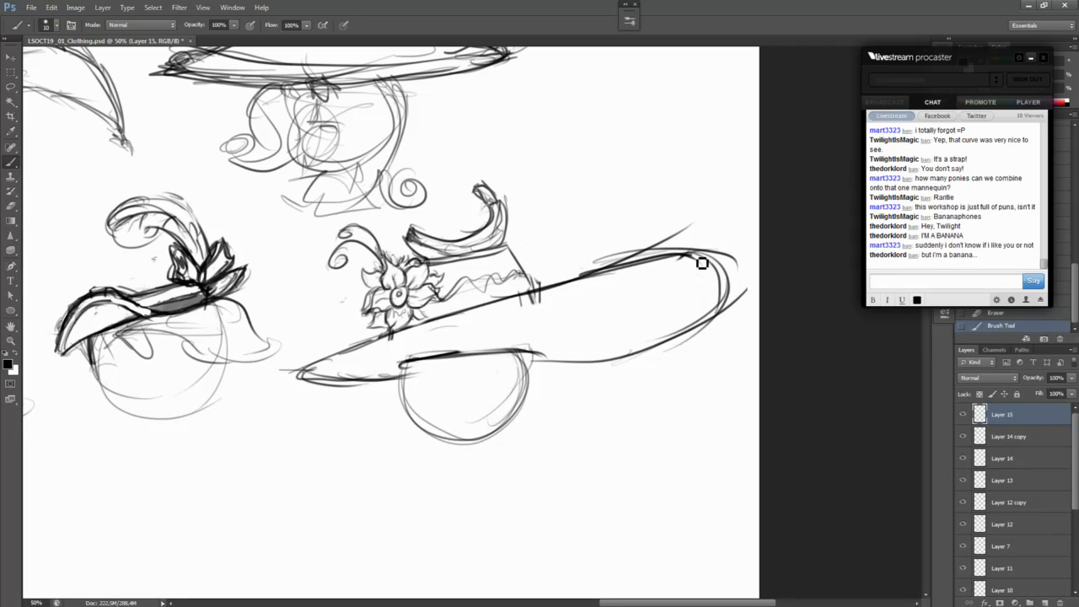
# Step: Draw a long drape hanging from the rear of the brim, with vertical sides and a ragged wavy hem
pyautogui.moveTo(698, 258); pyautogui.dragTo(698, 408)
pyautogui.hotkey('ctrl', 'z')
pyautogui.moveTo(538, 352)
pyautogui.mouseDown()
pyautogui.moveTo(547, 343)
pyautogui.moveTo(582, 496)
pyautogui.mouseUp()
pyautogui.moveTo(729, 270); pyautogui.dragTo(729, 435)
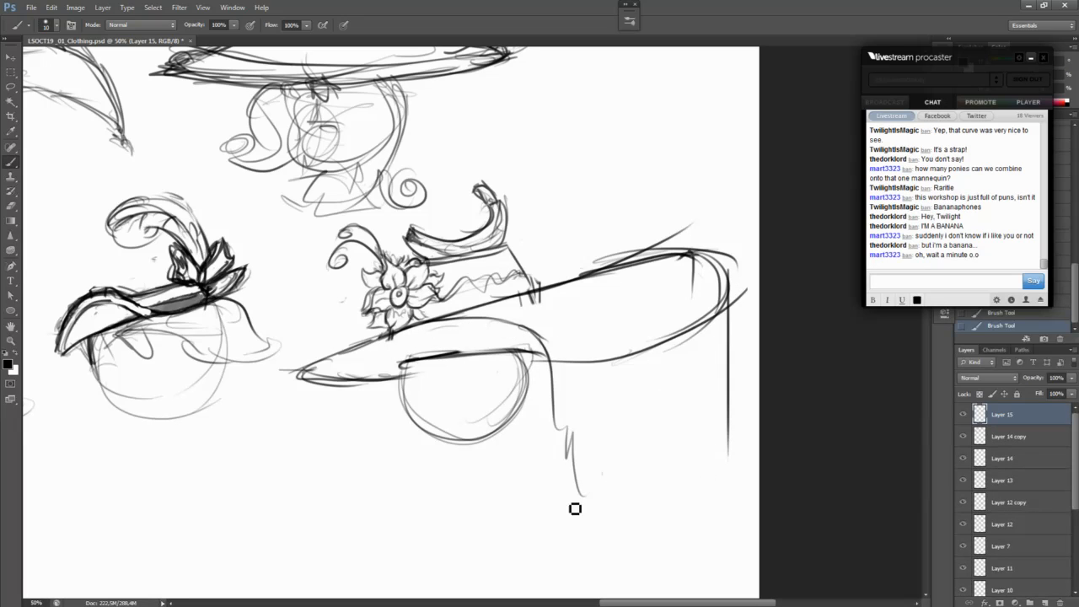
pyautogui.moveTo(560, 455)
pyautogui.mouseDown()
pyautogui.moveTo(633, 515)
pyautogui.moveTo(709, 479)
pyautogui.mouseUp()
pyautogui.moveTo(713, 430); pyautogui.dragTo(710, 487)
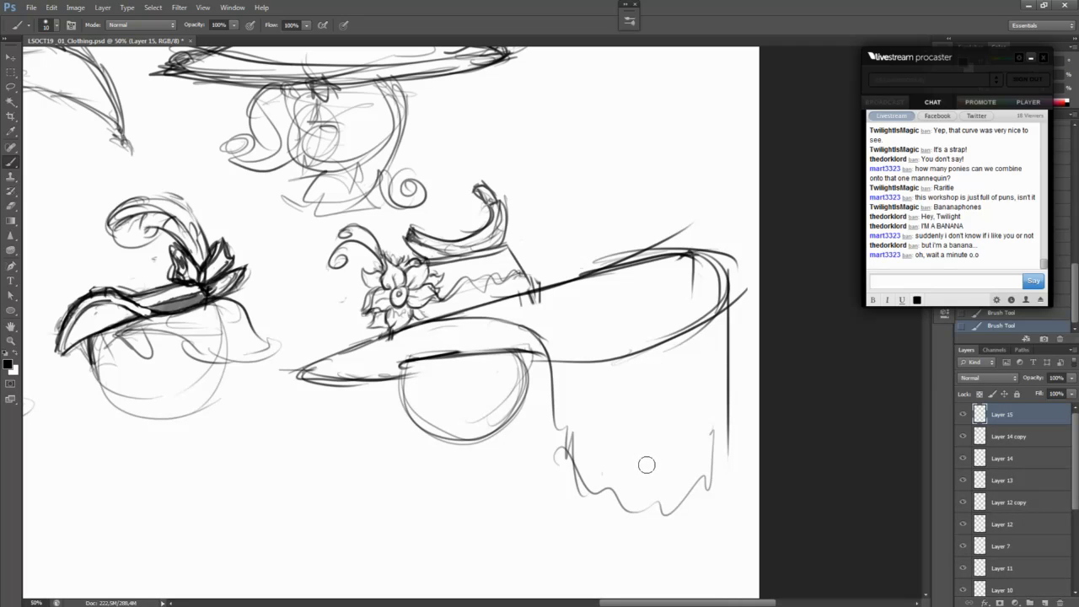
# Step: Erase the old brim curve crossing the drape, and strengthen the drape's upper and rear edges
pyautogui.moveTo(554, 338)
pyautogui.mouseDown()
pyautogui.moveTo(555, 350)
pyautogui.moveTo(632, 363)
pyautogui.moveTo(604, 362)
pyautogui.moveTo(719, 304)
pyautogui.mouseUp()
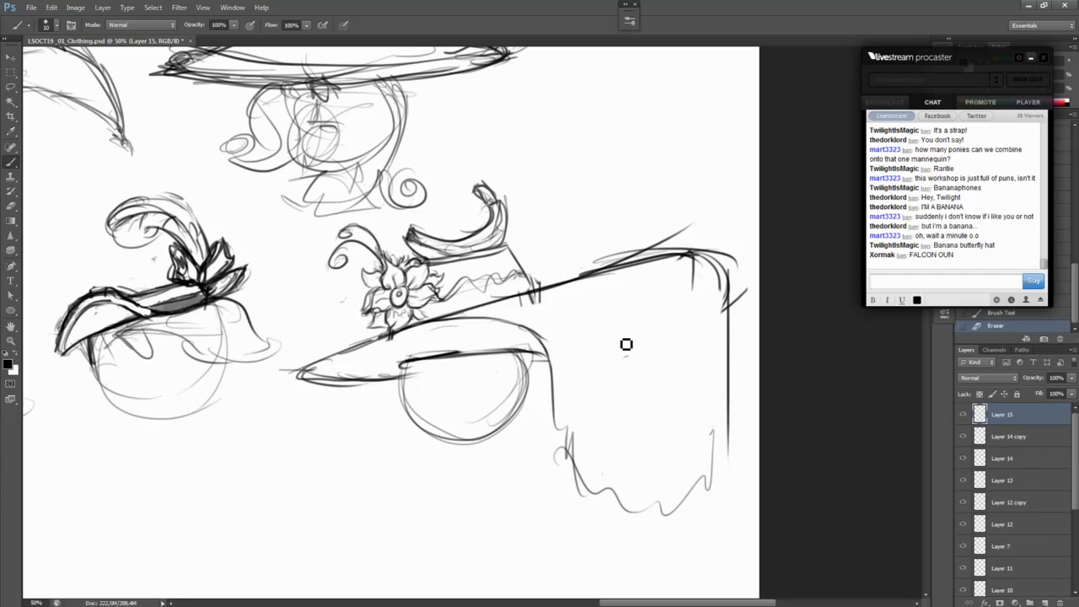
pyautogui.moveTo(494, 314)
pyautogui.mouseDown()
pyautogui.moveTo(598, 291)
pyautogui.moveTo(546, 307)
pyautogui.moveTo(707, 275)
pyautogui.moveTo(736, 317)
pyautogui.mouseUp()
pyautogui.moveTo(731, 398); pyautogui.dragTo(726, 494)
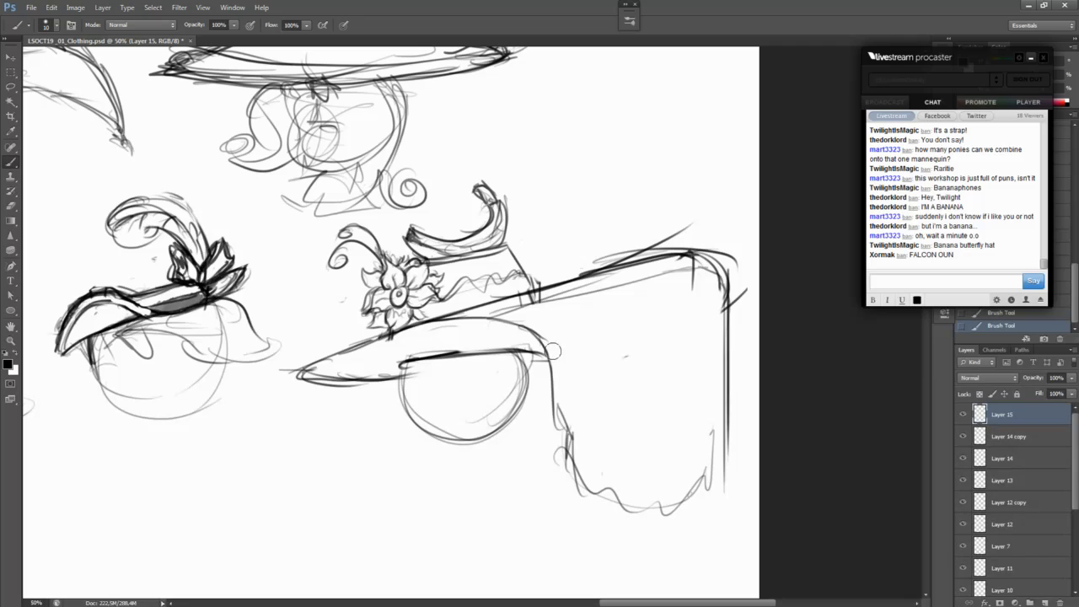
# Step: Replace the drape's ragged hem with a smooth curve, and add a scalloped trim along the hem and up the front edge
pyautogui.moveTo(561, 395)
pyautogui.mouseDown()
pyautogui.moveTo(570, 473)
pyautogui.moveTo(597, 333)
pyautogui.moveTo(617, 347)
pyautogui.moveTo(670, 470)
pyautogui.moveTo(705, 486)
pyautogui.moveTo(674, 537)
pyautogui.moveTo(645, 541)
pyautogui.moveTo(542, 431)
pyautogui.moveTo(564, 428)
pyautogui.moveTo(674, 507)
pyautogui.moveTo(691, 505)
pyautogui.moveTo(711, 471)
pyautogui.moveTo(718, 405)
pyautogui.mouseUp()
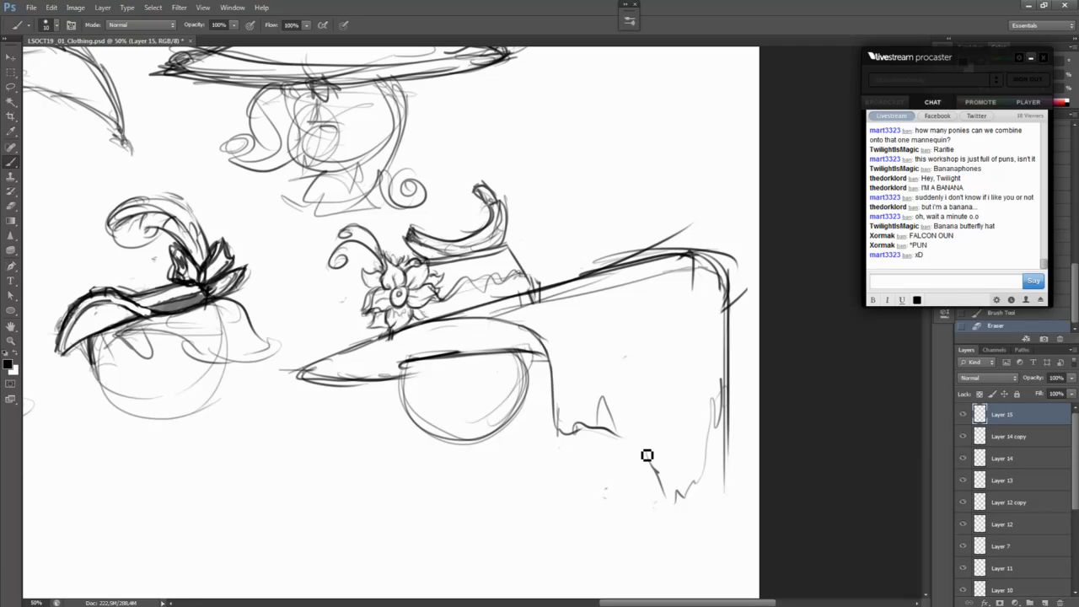
pyautogui.moveTo(562, 398)
pyautogui.mouseDown()
pyautogui.moveTo(584, 448)
pyautogui.moveTo(615, 413)
pyautogui.moveTo(654, 434)
pyautogui.moveTo(651, 504)
pyautogui.moveTo(673, 507)
pyautogui.moveTo(702, 477)
pyautogui.moveTo(665, 453)
pyautogui.mouseUp()
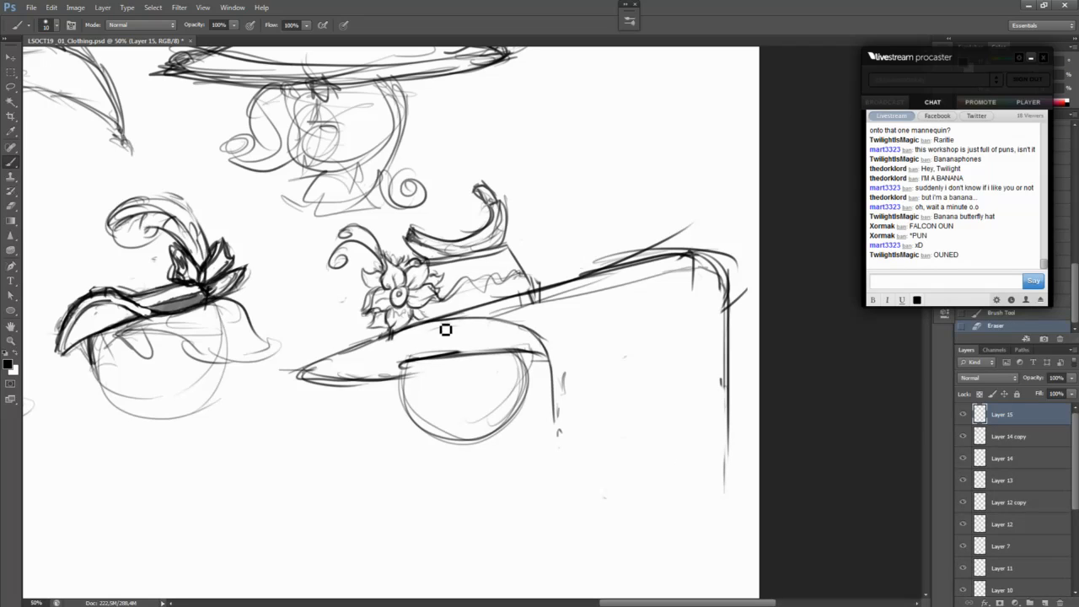
pyautogui.moveTo(549, 328)
pyautogui.mouseDown()
pyautogui.moveTo(564, 431)
pyautogui.moveTo(592, 464)
pyautogui.moveTo(636, 463)
pyautogui.moveTo(667, 481)
pyautogui.moveTo(651, 475)
pyautogui.moveTo(698, 466)
pyautogui.moveTo(681, 489)
pyautogui.moveTo(725, 484)
pyautogui.mouseUp()
pyautogui.moveTo(731, 301); pyautogui.dragTo(727, 485)
pyautogui.moveTo(581, 443)
pyautogui.mouseDown()
pyautogui.moveTo(671, 480)
pyautogui.moveTo(616, 455)
pyautogui.moveTo(725, 475)
pyautogui.mouseUp()
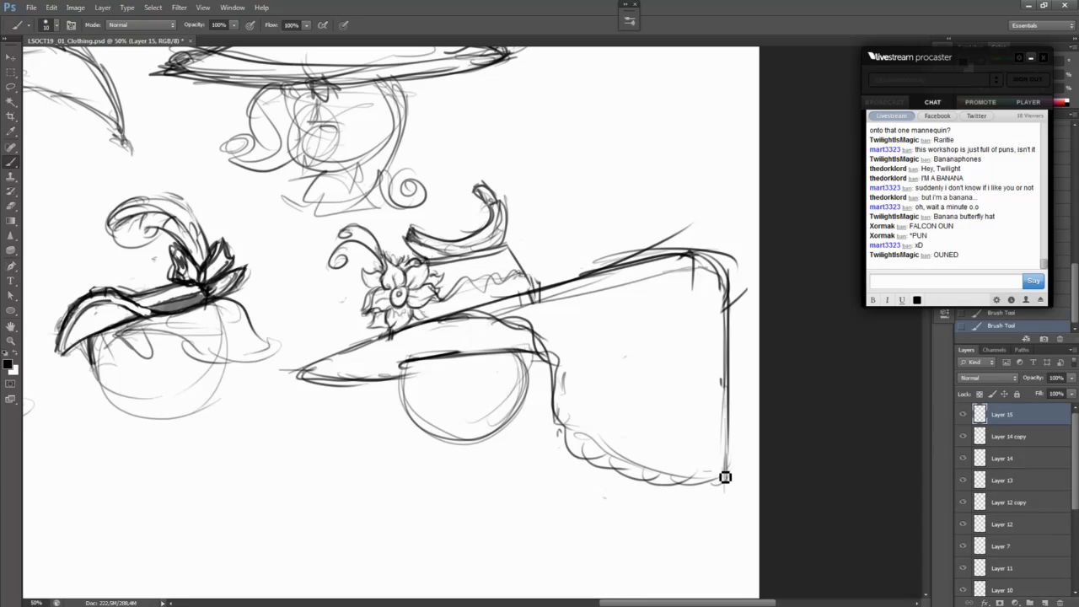
pyautogui.moveTo(582, 419); pyautogui.dragTo(561, 363)
pyautogui.moveTo(506, 309)
pyautogui.mouseDown()
pyautogui.moveTo(573, 414)
pyautogui.moveTo(542, 339)
pyautogui.mouseUp()
# Step: Clean up the extra lines under the brim's upper rear edge, and redraw that edge toward the drape's corner
pyautogui.moveTo(542, 290)
pyautogui.mouseDown()
pyautogui.moveTo(686, 260)
pyautogui.moveTo(725, 270)
pyautogui.mouseUp()
pyautogui.moveTo(536, 300)
pyautogui.mouseDown()
pyautogui.moveTo(707, 264)
pyautogui.moveTo(647, 266)
pyautogui.moveTo(705, 268)
pyautogui.mouseUp()
pyautogui.moveTo(557, 299)
pyautogui.mouseDown()
pyautogui.moveTo(692, 263)
pyautogui.moveTo(580, 295)
pyautogui.mouseUp()
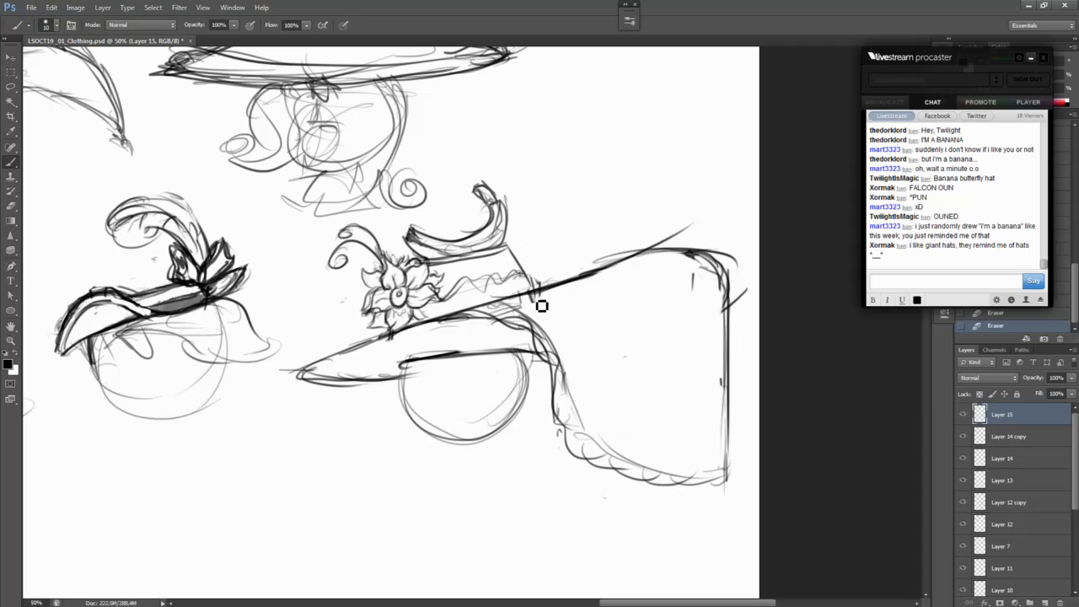
pyautogui.moveTo(518, 300)
pyautogui.mouseDown()
pyautogui.moveTo(600, 273)
pyautogui.moveTo(724, 274)
pyautogui.mouseUp()
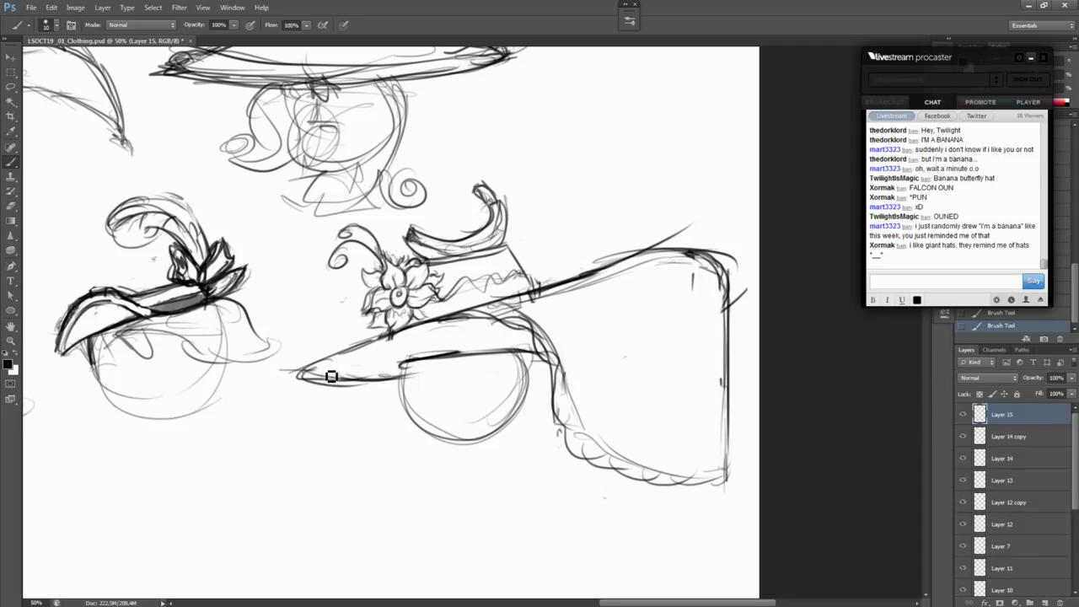
# Step: Darken the brim's front tip, its upper and lower front edges, and the line where it meets the head
pyautogui.moveTo(314, 373)
pyautogui.mouseDown()
pyautogui.moveTo(402, 337)
pyautogui.moveTo(519, 349)
pyautogui.mouseUp()
pyautogui.moveTo(320, 371); pyautogui.dragTo(393, 334)
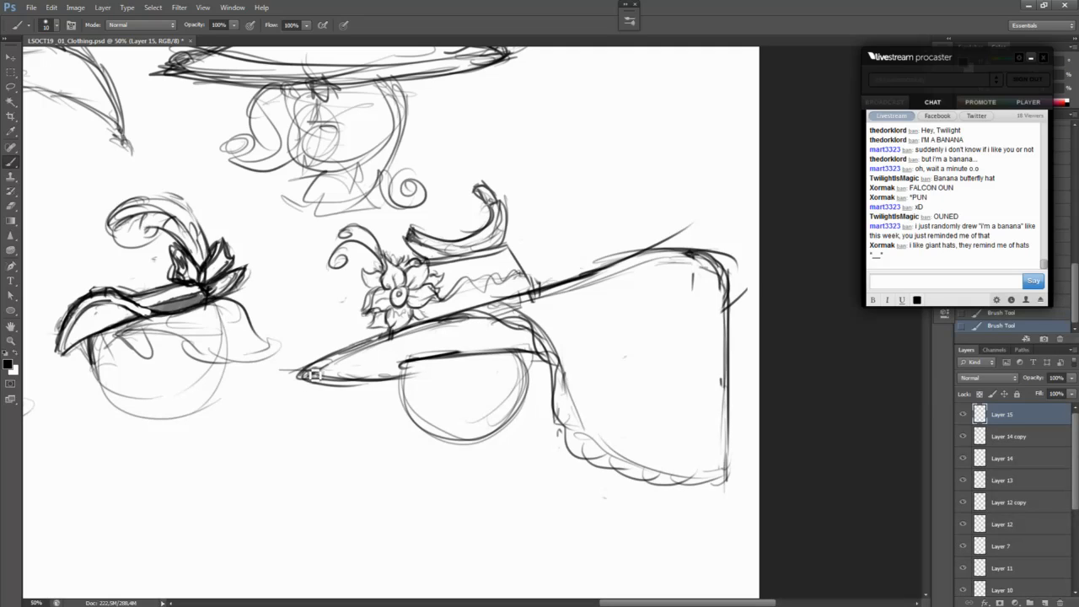
pyautogui.moveTo(308, 376); pyautogui.dragTo(390, 336)
pyautogui.moveTo(321, 386); pyautogui.dragTo(379, 378)
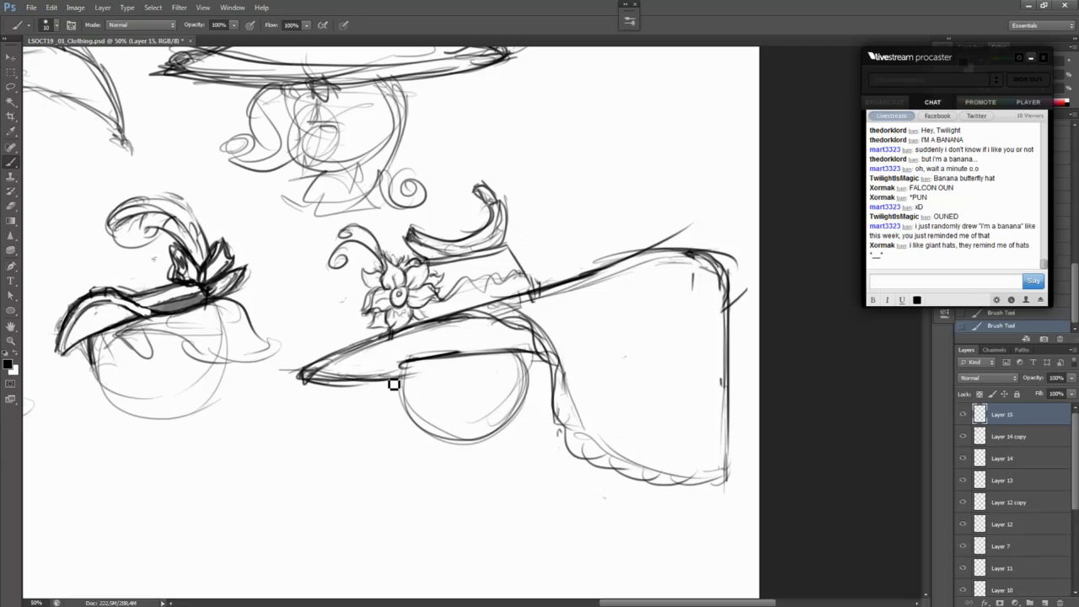
pyautogui.moveTo(448, 357); pyautogui.dragTo(533, 353)
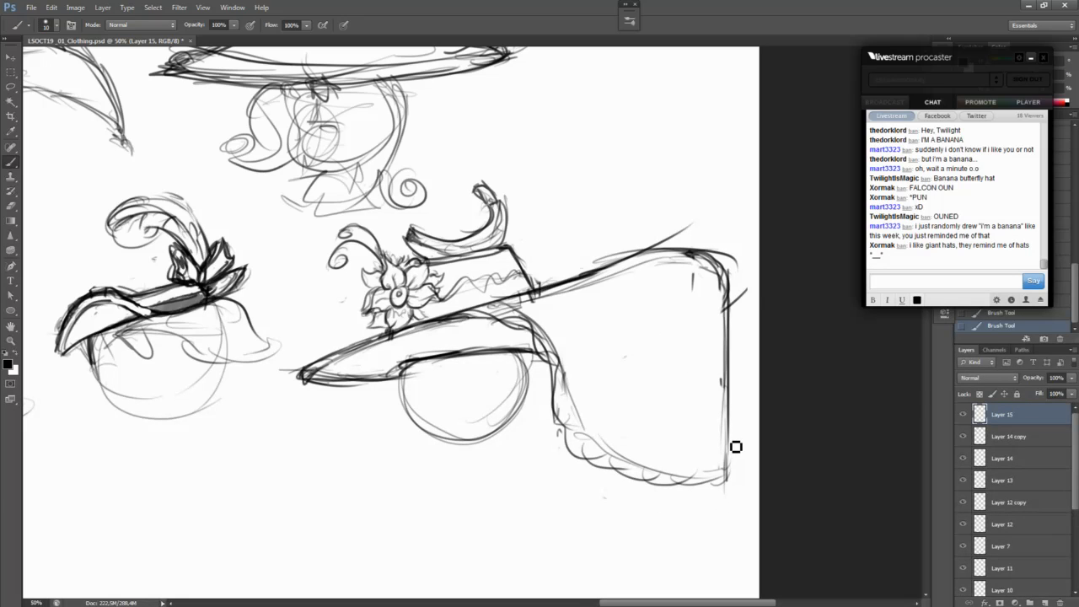
# Step: Review the clothing designs across the whole sheet, including the finished banana hat
pyautogui.moveTo(198, 370); pyautogui.dragTo(882, 506)
pyautogui.moveTo(132, 531)
pyautogui.mouseDown()
pyautogui.moveTo(272, 548)
pyautogui.moveTo(699, 540)
pyautogui.moveTo(582, 533)
pyautogui.mouseUp()
pyautogui.moveTo(823, 382)
pyautogui.mouseDown()
pyautogui.moveTo(619, 556)
pyautogui.moveTo(590, 596)
pyautogui.mouseUp()
pyautogui.moveTo(710, 295); pyautogui.dragTo(563, 497)
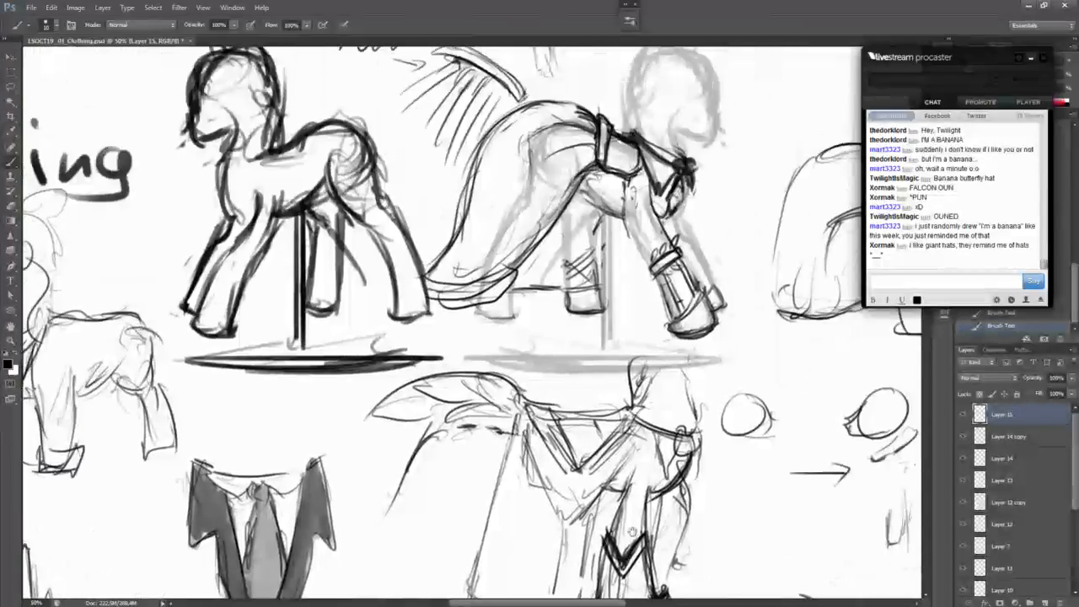
pyautogui.moveTo(810, 523); pyautogui.dragTo(384, 199)
pyautogui.hotkey('ctrl', '-')
pyautogui.hotkey('ctrl', '-')
pyautogui.hotkey('ctrl', '-')
pyautogui.hotkey('ctrl', '-')
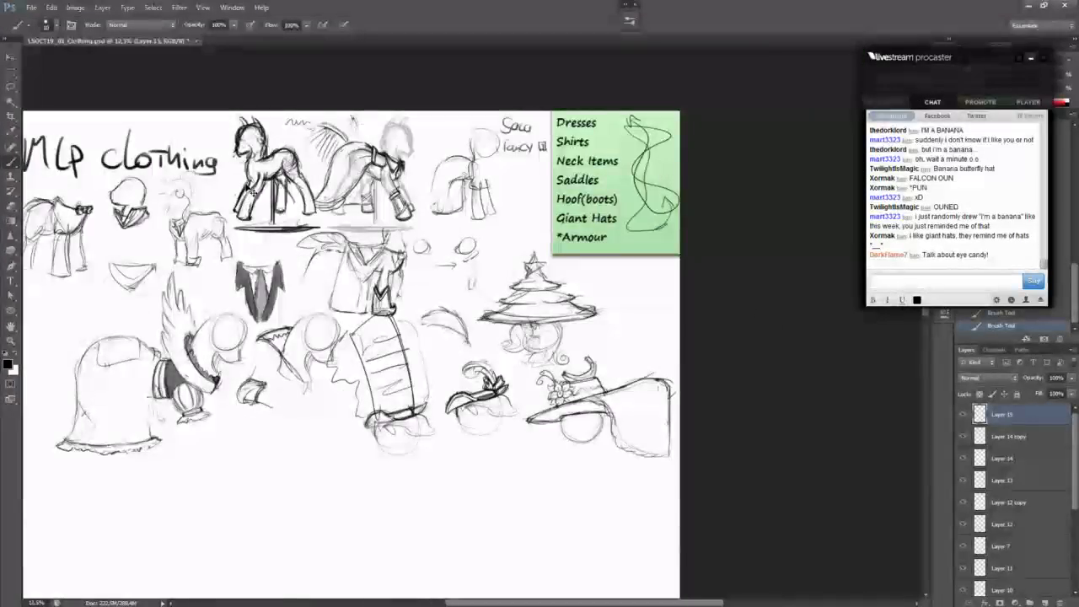
# Step: Clean up the banana hat drape's front edge and redraw it from the brim down to the scalloped hem
pyautogui.hotkey('ctrl', '+')
pyautogui.hotkey('ctrl', '+')
pyautogui.moveTo(633, 539); pyautogui.dragTo(657, 403)
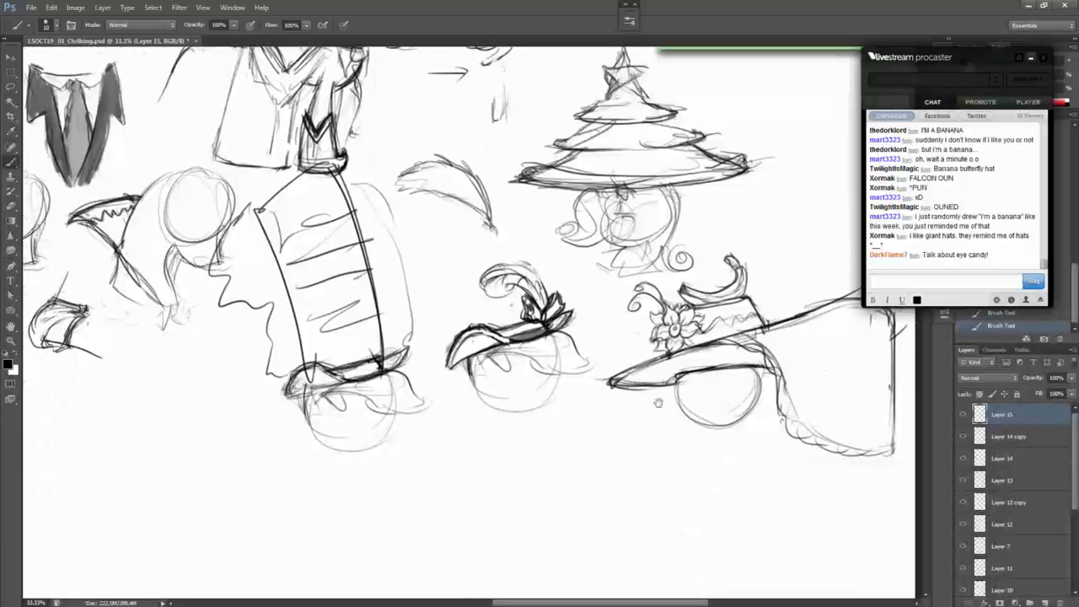
pyautogui.hotkey('ctrl', '-')
pyautogui.hotkey('ctrl', '+')
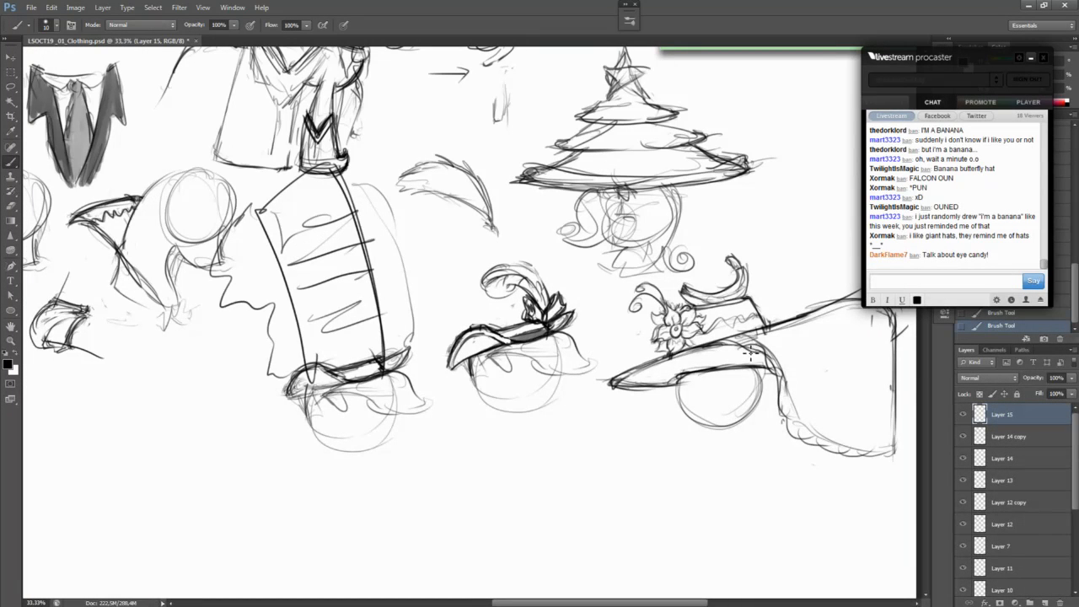
pyautogui.moveTo(757, 436); pyautogui.dragTo(644, 535)
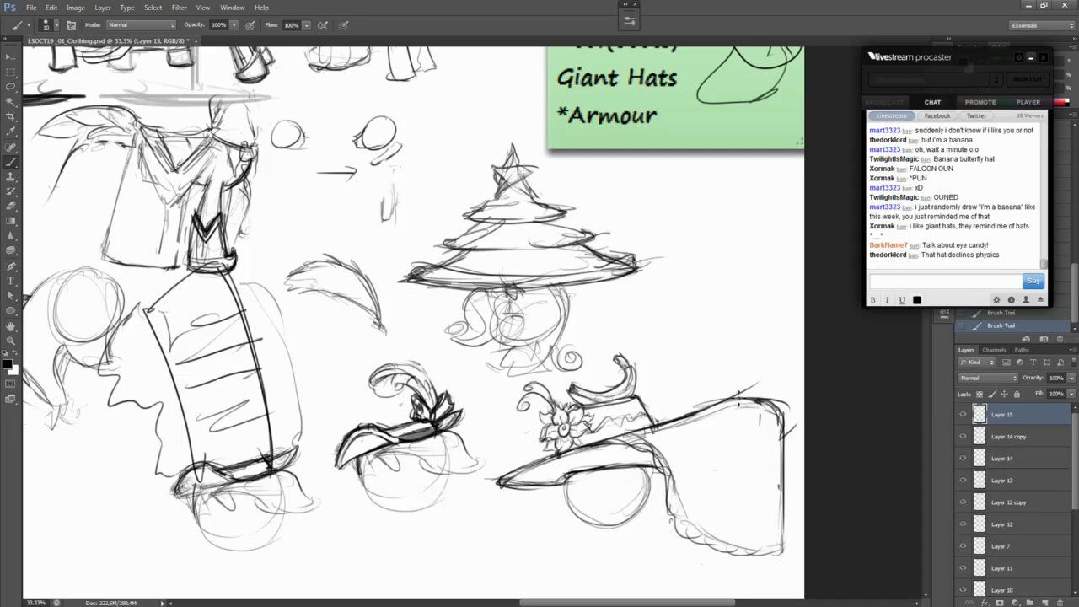
pyautogui.moveTo(737, 397)
pyautogui.mouseDown()
pyautogui.moveTo(746, 379)
pyautogui.moveTo(758, 379)
pyautogui.moveTo(761, 397)
pyautogui.mouseUp()
pyautogui.hotkey('ctrl', 'z')
pyautogui.moveTo(647, 445)
pyautogui.mouseDown()
pyautogui.moveTo(679, 454)
pyautogui.moveTo(668, 518)
pyautogui.mouseUp()
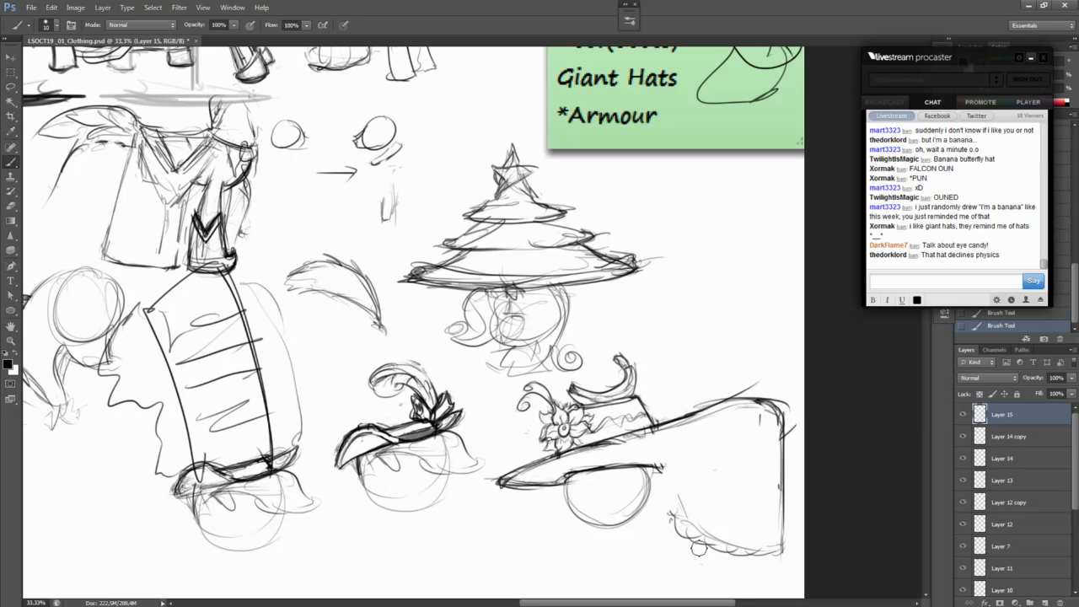
pyautogui.moveTo(629, 441); pyautogui.dragTo(672, 529)
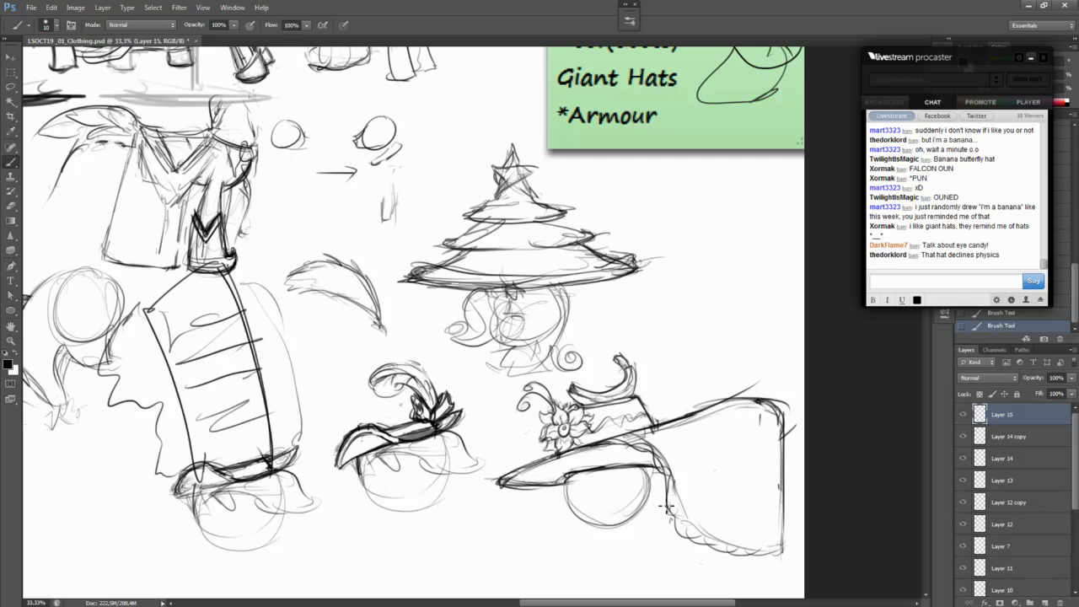
# Step: Hang a small box weight labelled "1 Ton" on a string from the front tip of the banana hat's brim
pyautogui.moveTo(507, 482); pyautogui.dragTo(504, 520)
pyautogui.hotkey('ctrl', 'z')
pyautogui.moveTo(506, 540); pyautogui.dragTo(518, 485)
pyautogui.moveTo(515, 476)
pyautogui.mouseDown()
pyautogui.moveTo(509, 501)
pyautogui.moveTo(546, 498)
pyautogui.moveTo(532, 468)
pyautogui.moveTo(499, 485)
pyautogui.moveTo(498, 501)
pyautogui.moveTo(502, 468)
pyautogui.mouseUp()
pyautogui.moveTo(519, 431); pyautogui.dragTo(518, 468)
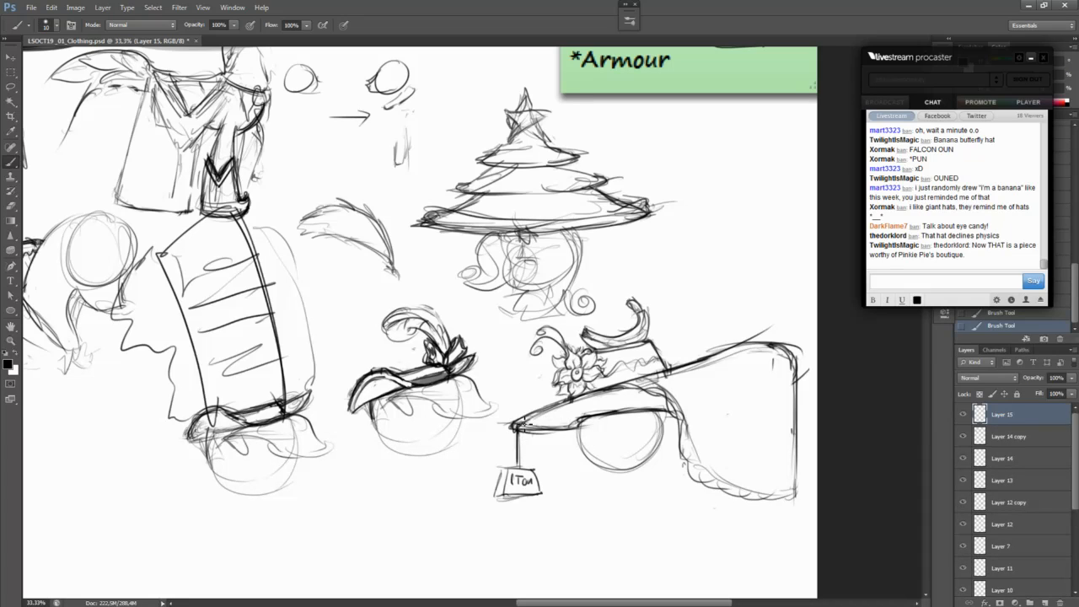
pyautogui.moveTo(517, 425); pyautogui.dragTo(580, 403)
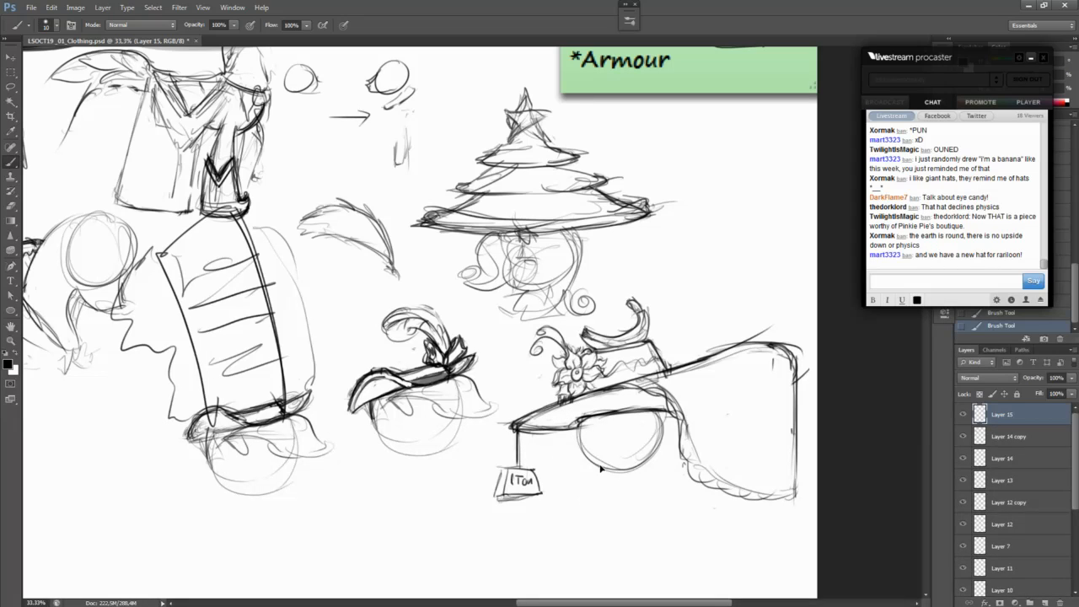
pyautogui.moveTo(600, 467); pyautogui.dragTo(599, 466)
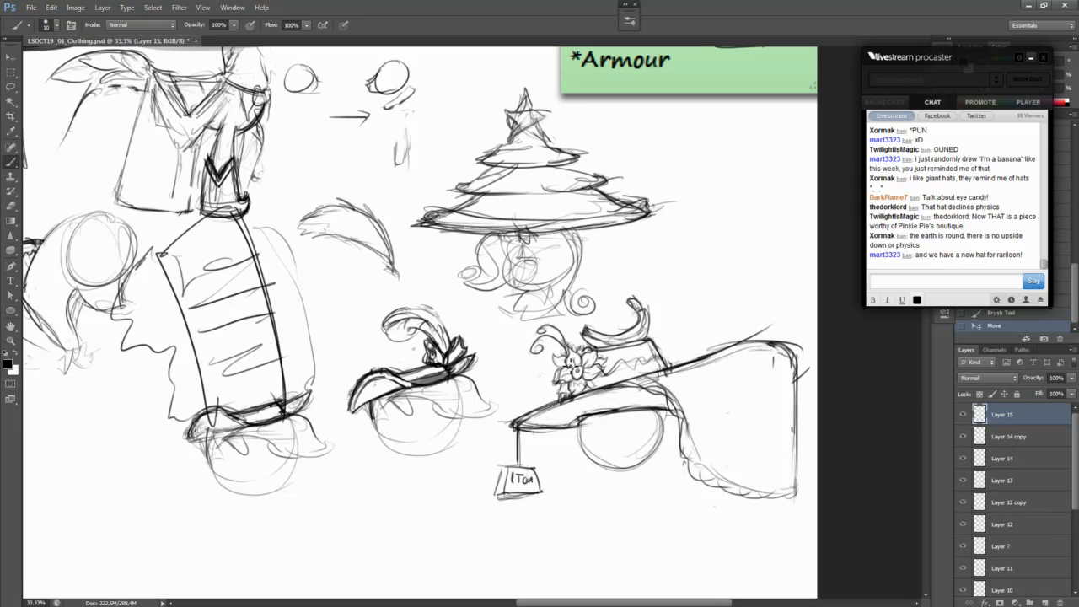
# Step: Look over the gown, neckwear, saddle and pony sketches across the sheet, up to the MLP clothing title
pyautogui.moveTo(254, 424); pyautogui.dragTo(582, 490)
pyautogui.moveTo(552, 456); pyautogui.dragTo(627, 414)
pyautogui.hotkey('ctrl', 'alt', 'r')
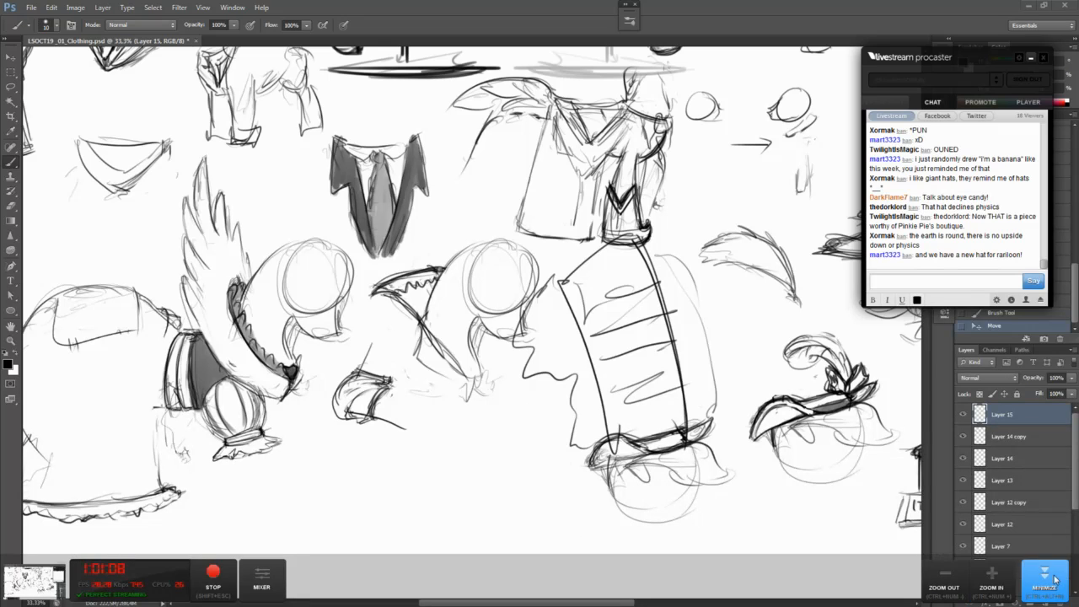
pyautogui.click(10, 72)
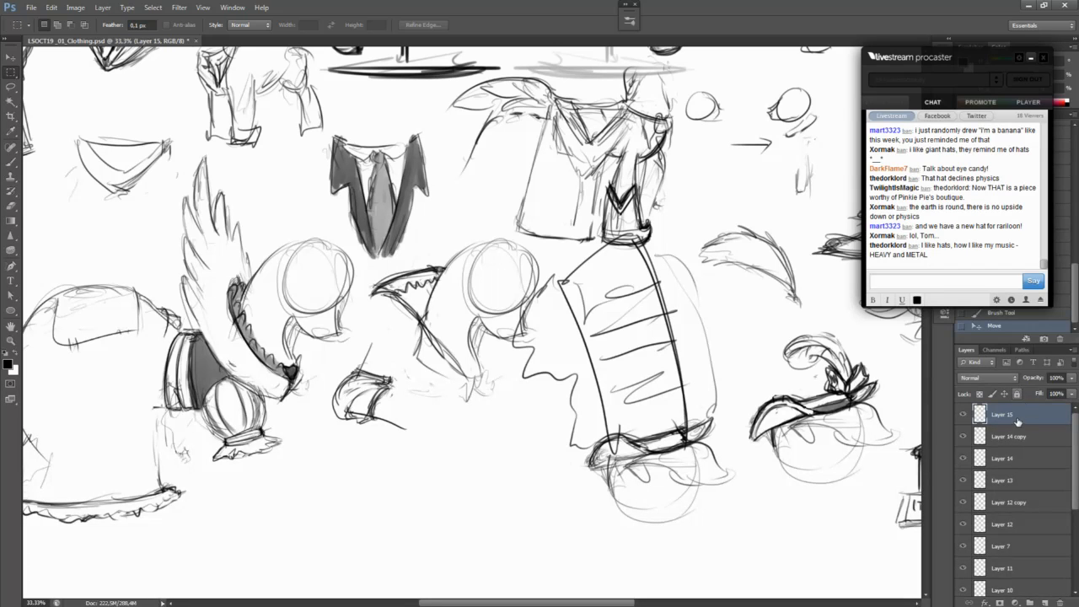
pyautogui.press('b')
pyautogui.moveTo(594, 282)
pyautogui.mouseDown()
pyautogui.moveTo(470, 479)
pyautogui.moveTo(318, 593)
pyautogui.mouseUp()
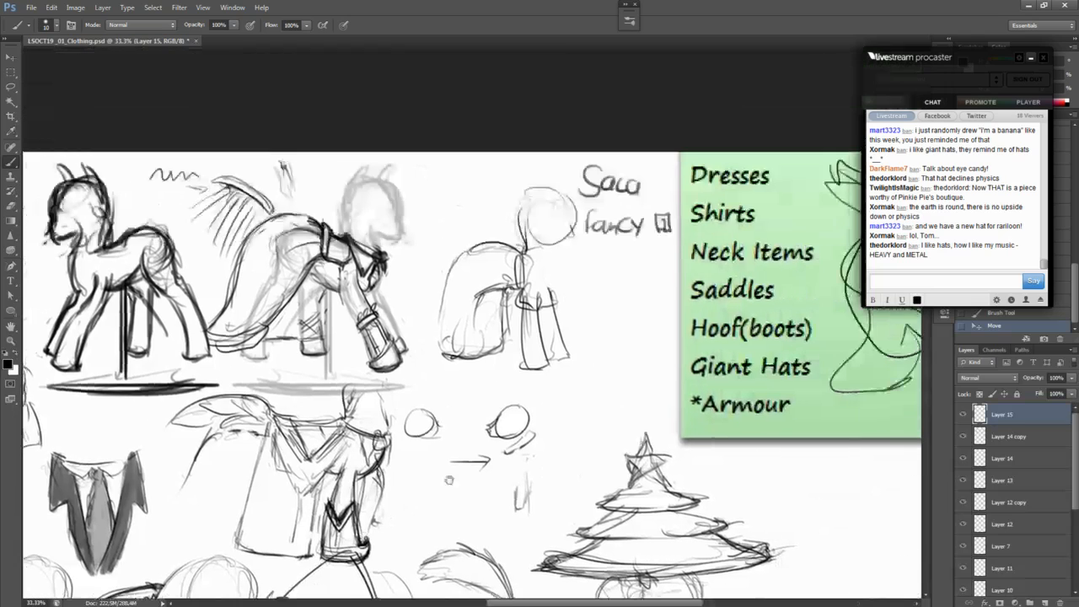
pyautogui.moveTo(153, 410); pyautogui.dragTo(575, 394)
pyautogui.moveTo(375, 414); pyautogui.dragTo(446, 414)
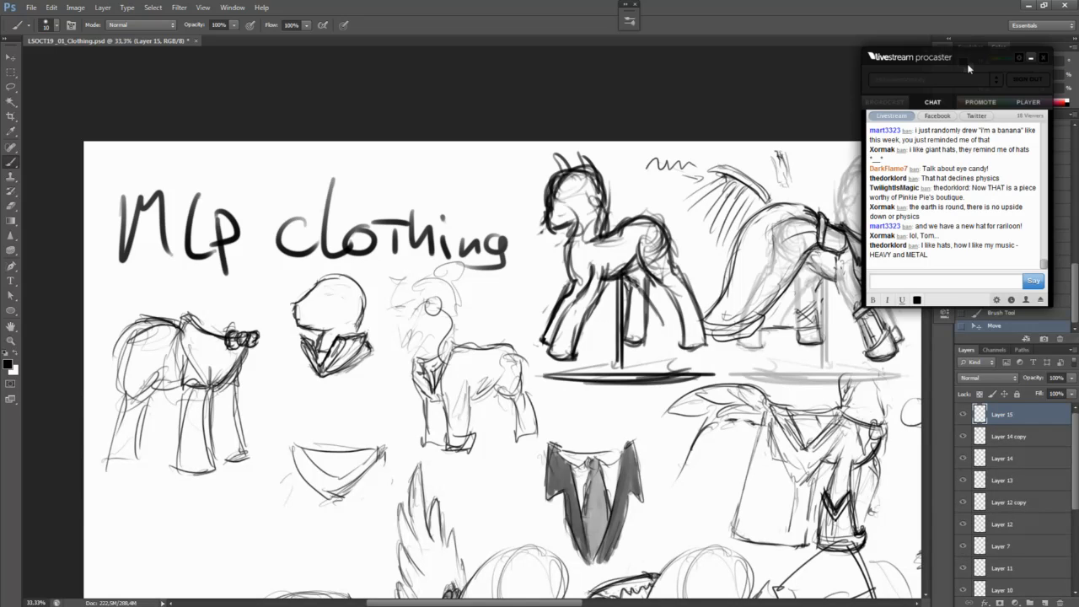
# Step: Move the chat window clear of the Color and History panels, and review the hats and the green topic list
pyautogui.moveTo(967, 63); pyautogui.dragTo(826, 26)
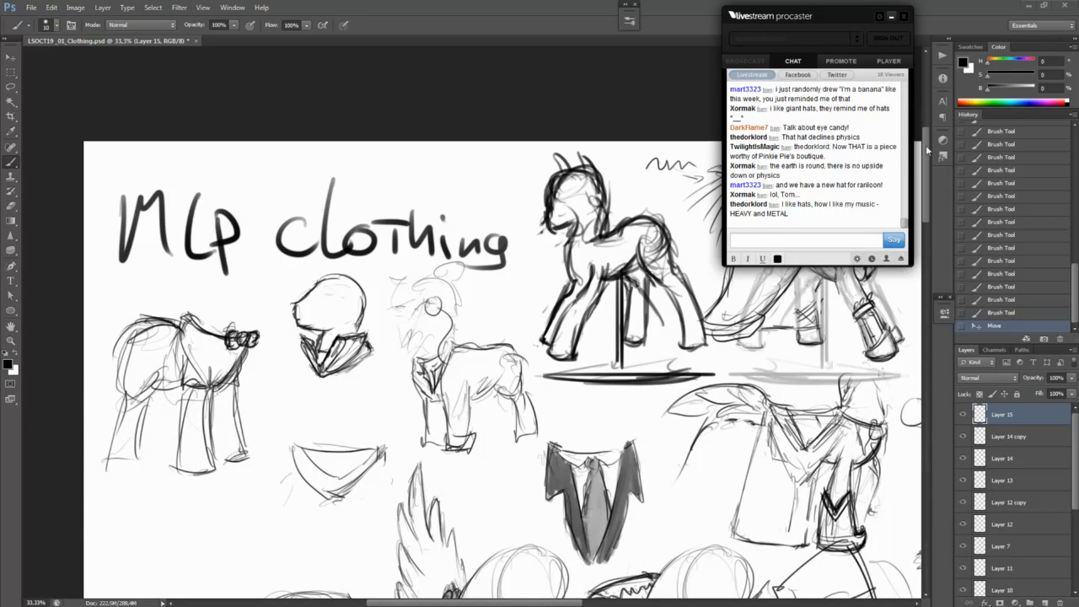
pyautogui.moveTo(535, 363); pyautogui.dragTo(230, 80)
pyautogui.moveTo(389, 358); pyautogui.dragTo(209, 141)
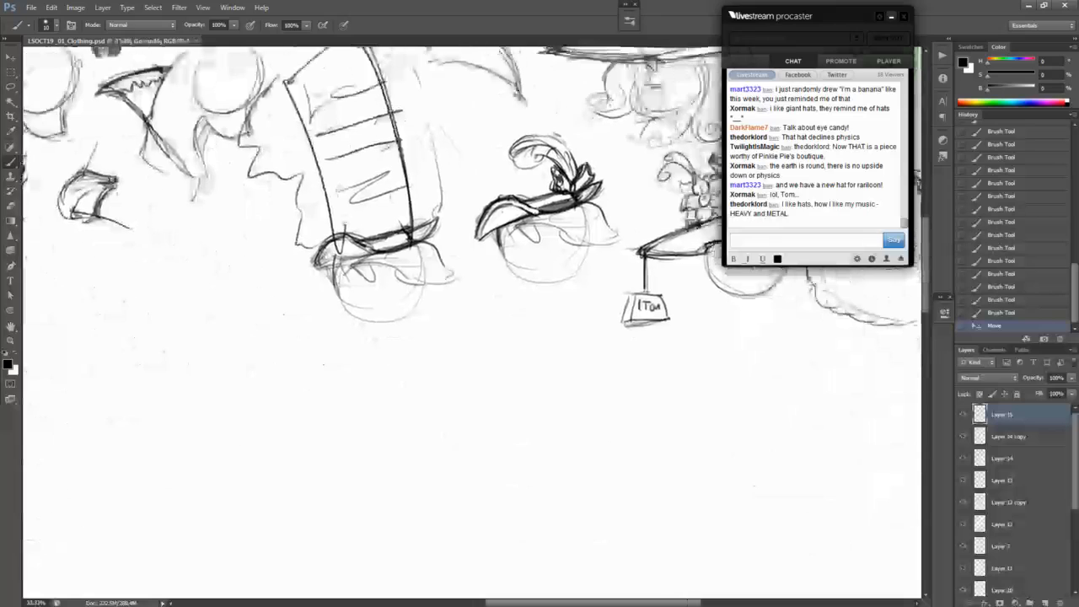
pyautogui.click(10, 73)
pyautogui.moveTo(452, 146); pyautogui.dragTo(285, 372)
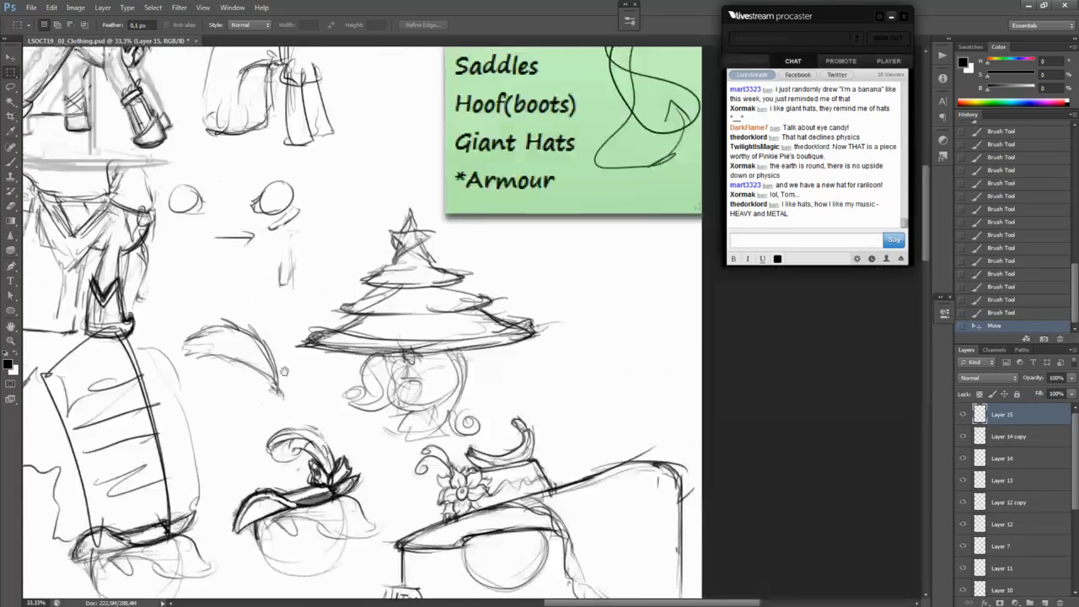
pyautogui.moveTo(294, 211); pyautogui.dragTo(568, 324)
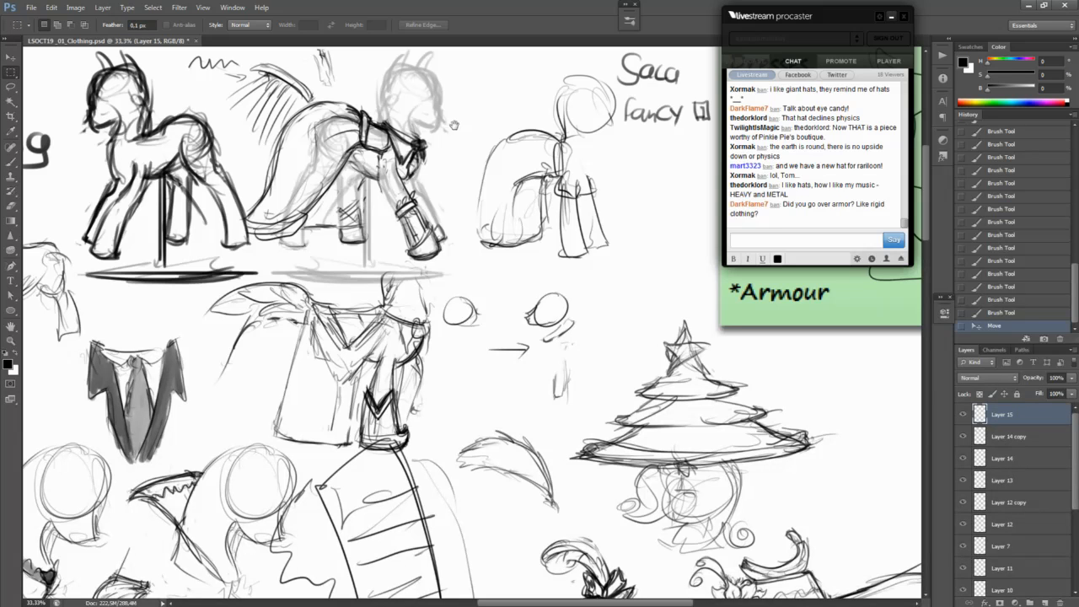
pyautogui.moveTo(616, 106); pyautogui.dragTo(371, 220)
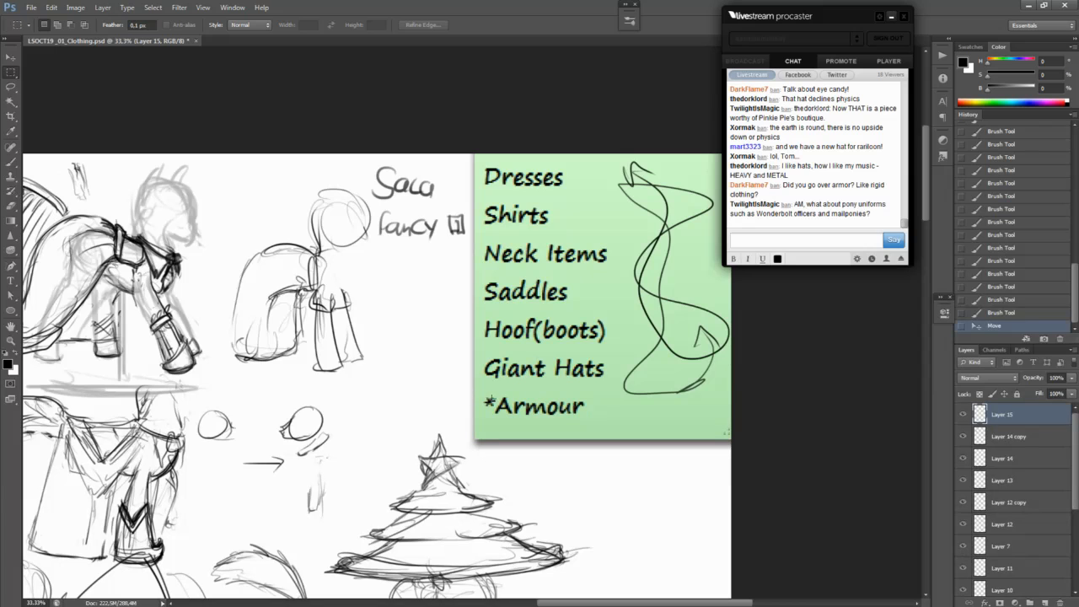
pyautogui.moveTo(491, 398)
pyautogui.mouseDown()
pyautogui.moveTo(444, 408)
pyautogui.moveTo(490, 413)
pyautogui.moveTo(539, 339)
pyautogui.moveTo(665, 51)
pyautogui.mouseUp()
pyautogui.click(470, 392)
pyautogui.press('b')
pyautogui.hotkey('ctrl', 'd')
pyautogui.hotkey('ctrl', 'z')
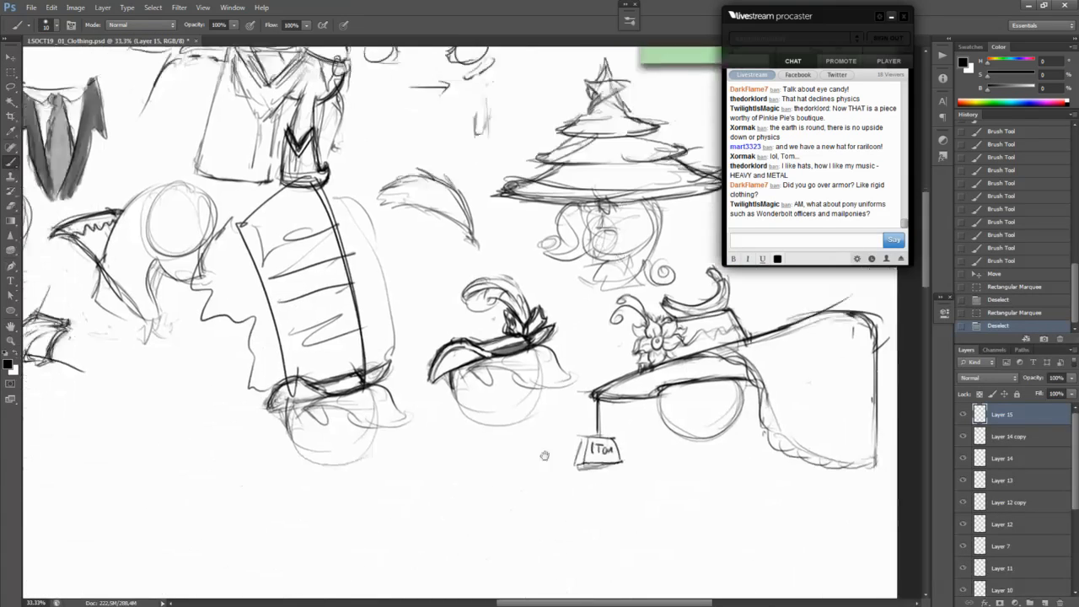
pyautogui.moveTo(545, 456); pyautogui.dragTo(622, 490)
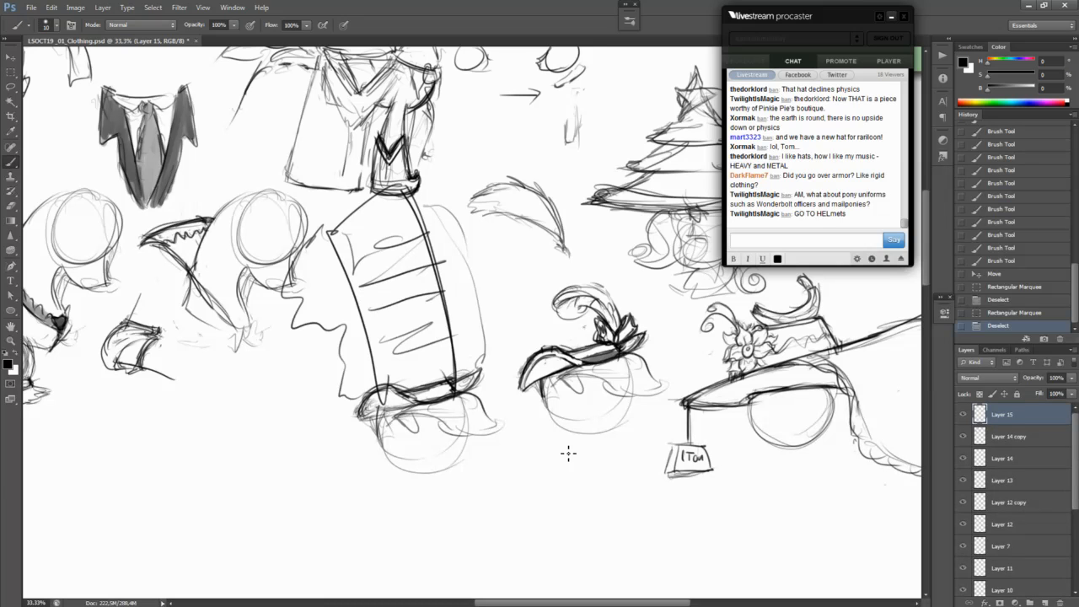
pyautogui.moveTo(529, 446); pyautogui.dragTo(866, 409)
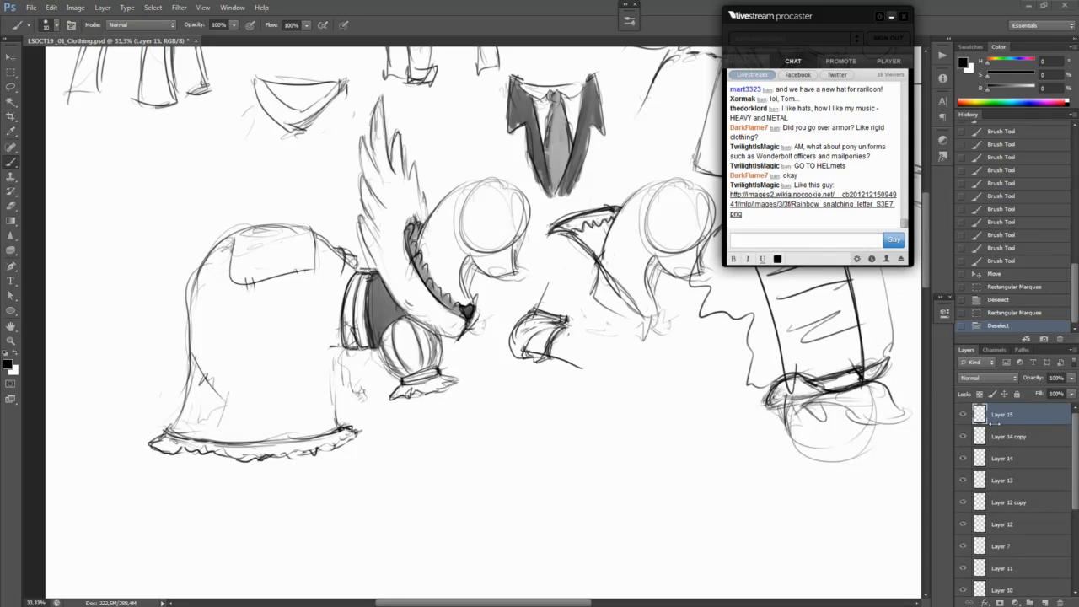
# Step: Copy the reference image link posted in the livestream chat
pyautogui.moveTo(899, 499)
pyautogui.mouseDown()
pyautogui.moveTo(532, 412)
pyautogui.moveTo(507, 385)
pyautogui.mouseUp()
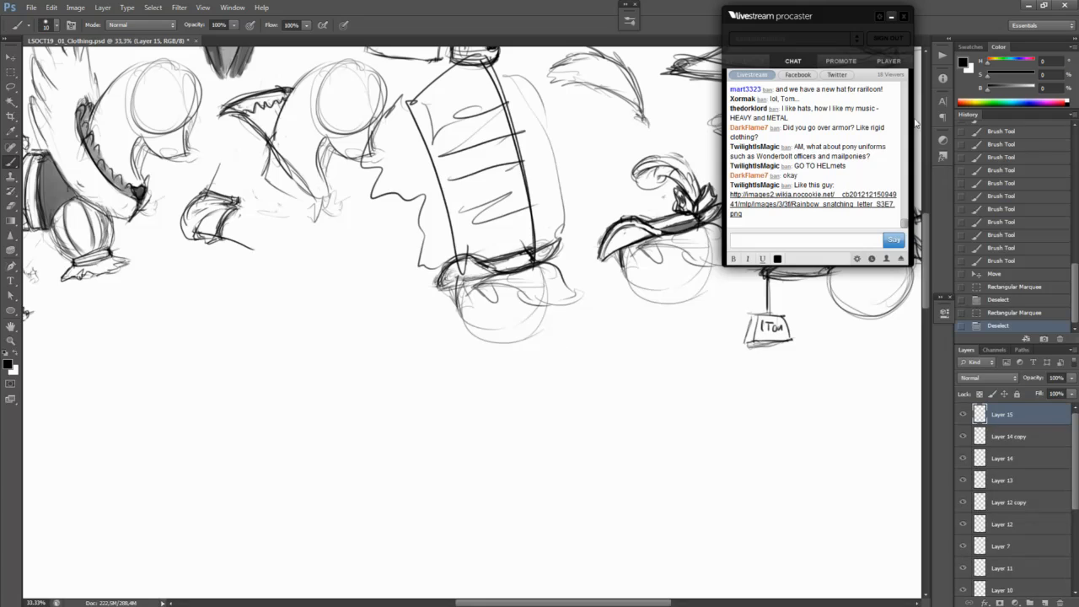
pyautogui.rightClick(855, 206)
pyautogui.click(894, 242)
pyautogui.moveTo(434, 194)
pyautogui.mouseDown()
pyautogui.moveTo(628, 409)
pyautogui.moveTo(742, 504)
pyautogui.mouseUp()
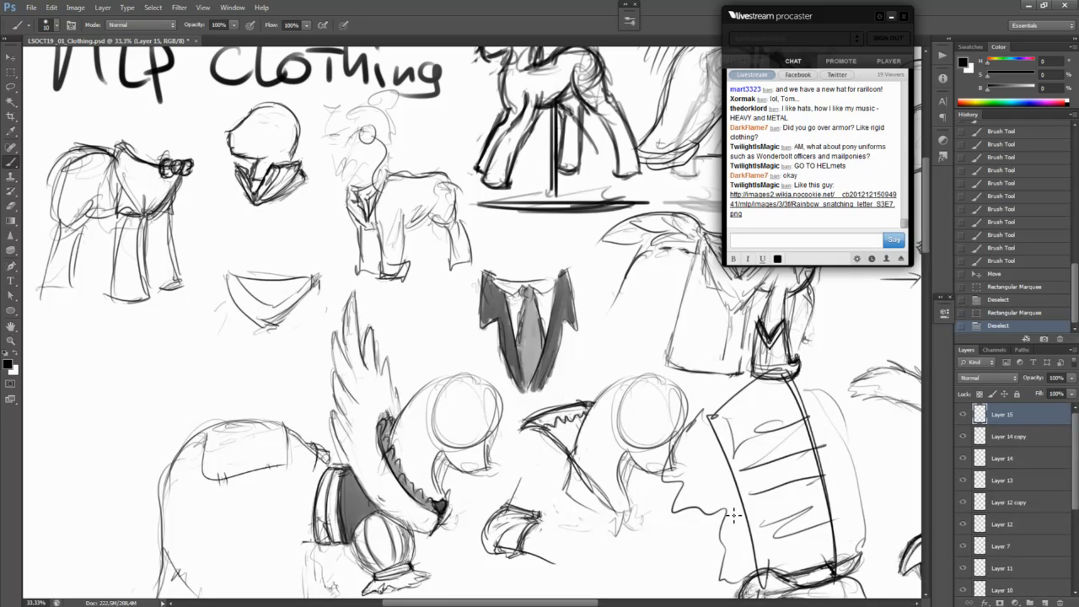
# Step: Add a new layer above Layer 15 for a shirt sketch in the empty space beneath the neck items
pyautogui.hotkey('ctrl', 'shift', 'n')
pyautogui.press('Return')
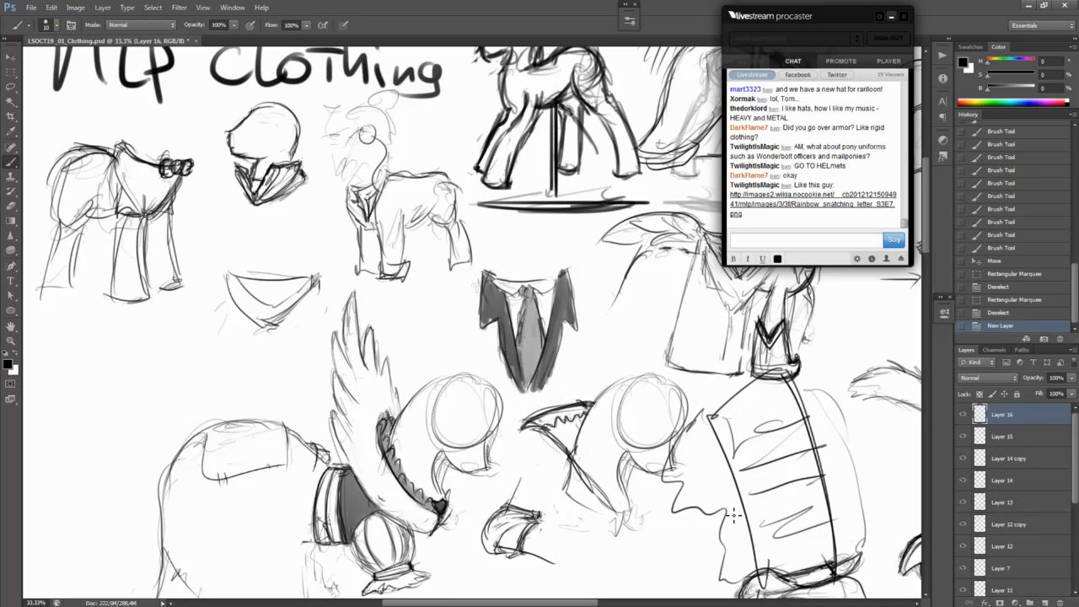
pyautogui.moveTo(681, 532); pyautogui.dragTo(552, 247)
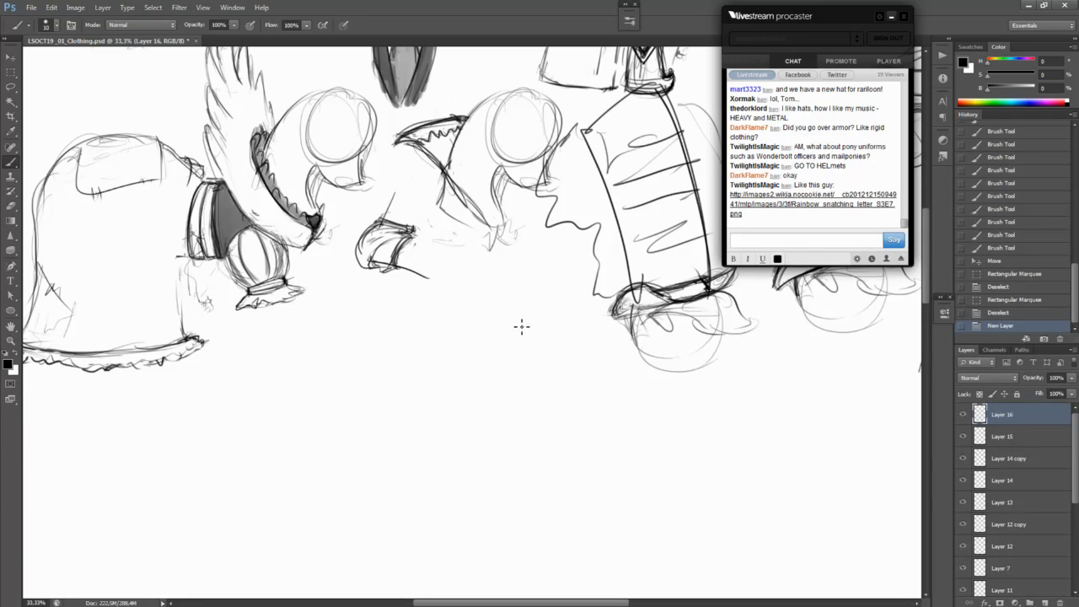
pyautogui.hotkey('ctrl', '+')
pyautogui.moveTo(556, 425); pyautogui.dragTo(645, 334)
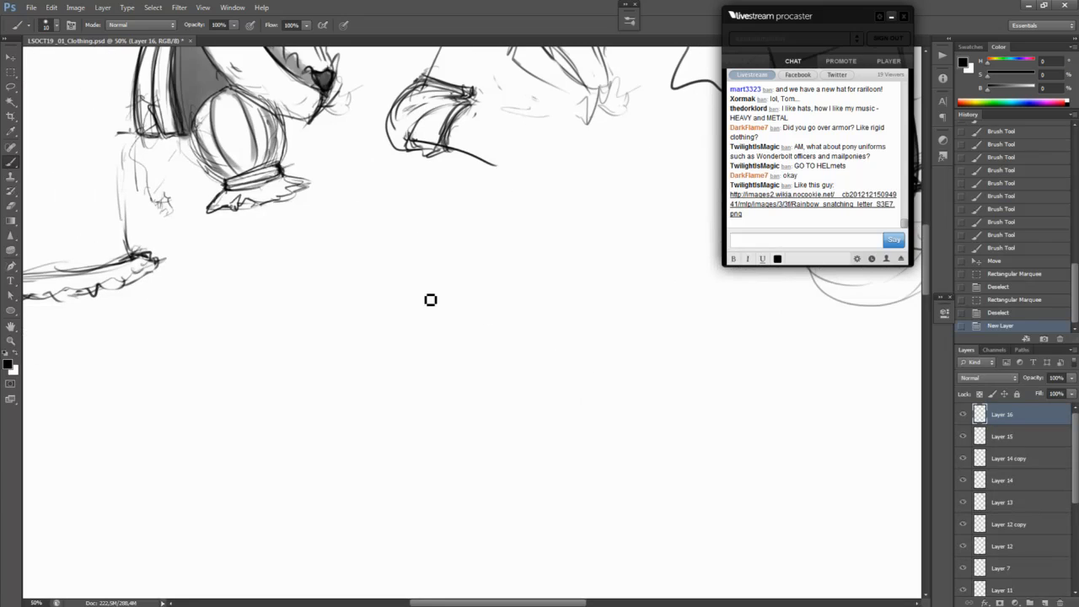
pyautogui.moveTo(424, 280); pyautogui.dragTo(370, 348)
pyautogui.hotkey('ctrl', 'z')
pyautogui.moveTo(371, 268); pyautogui.dragTo(312, 353)
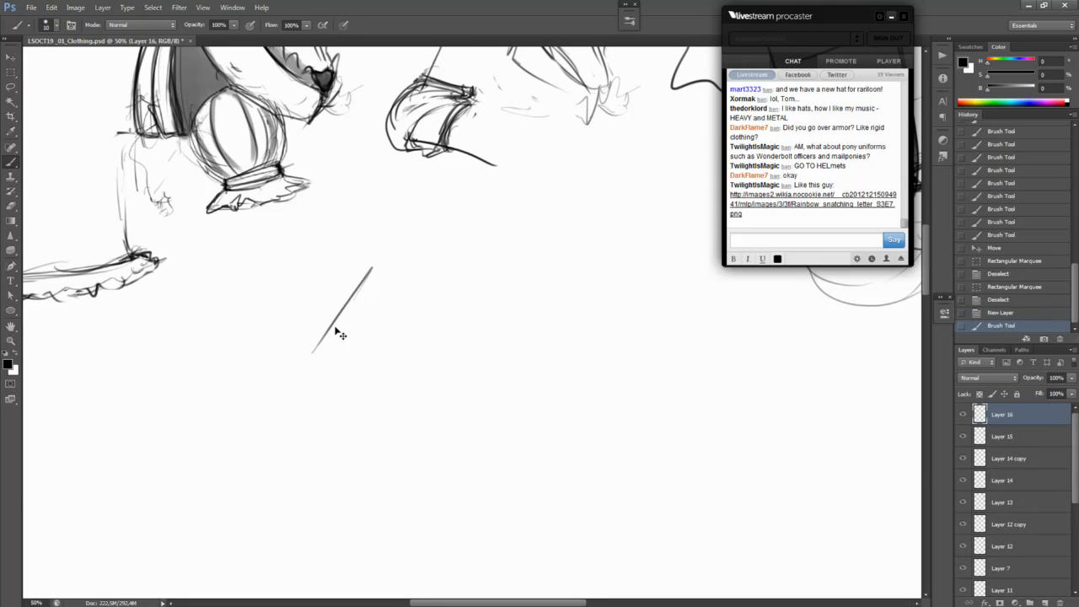
pyautogui.hotkey('ctrl', 'z')
# Step: Rough in the shirt's left shoulder, short left sleeve, side edge and bottom hem
pyautogui.moveTo(295, 390)
pyautogui.mouseDown()
pyautogui.moveTo(377, 280)
pyautogui.moveTo(427, 331)
pyautogui.mouseUp()
pyautogui.moveTo(396, 284)
pyautogui.mouseDown()
pyautogui.moveTo(468, 373)
pyautogui.moveTo(526, 300)
pyautogui.moveTo(348, 298)
pyautogui.moveTo(218, 431)
pyautogui.moveTo(299, 412)
pyautogui.mouseUp()
pyautogui.moveTo(239, 401)
pyautogui.mouseDown()
pyautogui.moveTo(340, 448)
pyautogui.moveTo(356, 522)
pyautogui.moveTo(482, 563)
pyautogui.mouseUp()
# Step: Sketch the shirt's right shoulder and short right sleeve, ending it in a double line at the cuff
pyautogui.moveTo(560, 537)
pyautogui.mouseDown()
pyautogui.moveTo(559, 388)
pyautogui.moveTo(571, 407)
pyautogui.moveTo(587, 287)
pyautogui.moveTo(681, 435)
pyautogui.mouseUp()
pyautogui.moveTo(576, 441); pyautogui.dragTo(621, 473)
pyautogui.moveTo(614, 484)
pyautogui.mouseDown()
pyautogui.moveTo(652, 383)
pyautogui.moveTo(635, 363)
pyautogui.mouseUp()
pyautogui.moveTo(562, 272); pyautogui.dragTo(622, 362)
pyautogui.moveTo(622, 472)
pyautogui.mouseDown()
pyautogui.moveTo(577, 447)
pyautogui.moveTo(624, 478)
pyautogui.mouseUp()
pyautogui.moveTo(628, 488)
pyautogui.mouseDown()
pyautogui.moveTo(699, 428)
pyautogui.moveTo(643, 368)
pyautogui.mouseUp()
pyautogui.moveTo(551, 267); pyautogui.dragTo(663, 409)
# Step: Draw the shirt's V neckline and close it across the back with a shallow curved line
pyautogui.moveTo(473, 386)
pyautogui.mouseDown()
pyautogui.moveTo(542, 276)
pyautogui.moveTo(470, 342)
pyautogui.mouseUp()
pyautogui.moveTo(399, 284); pyautogui.dragTo(472, 375)
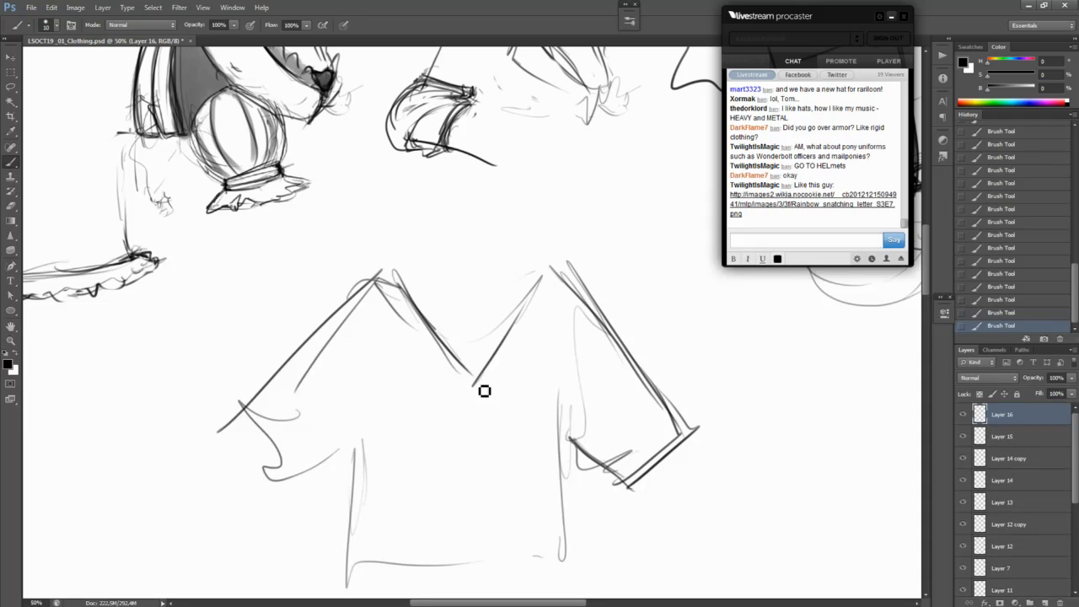
pyautogui.moveTo(404, 281); pyautogui.dragTo(540, 277)
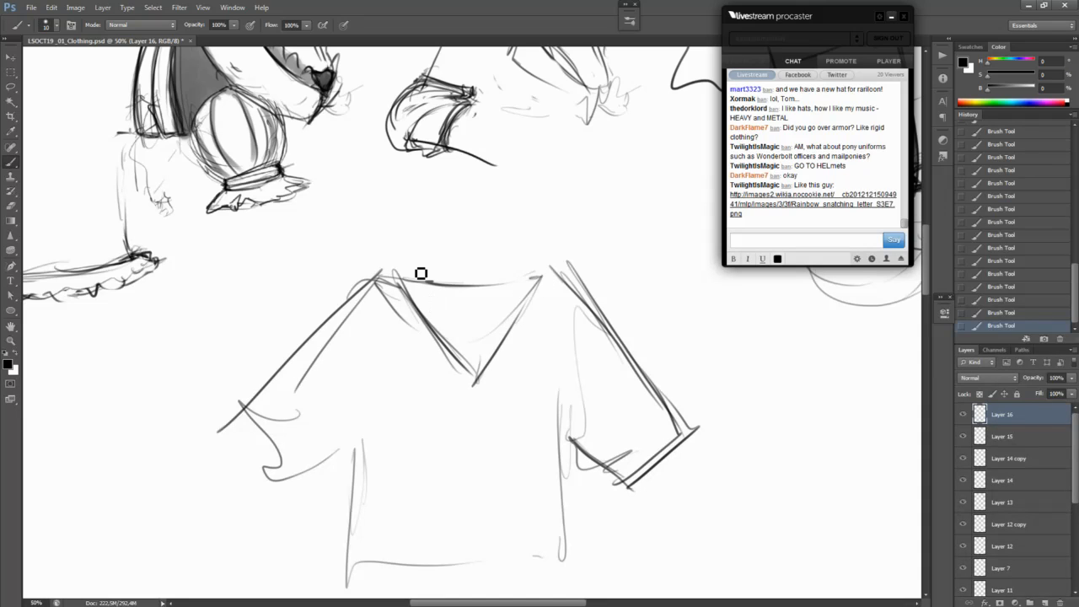
pyautogui.moveTo(393, 266); pyautogui.dragTo(477, 291)
# Step: Sketch an inner collar with a small knotted tie inside the shirt's V neckline
pyautogui.moveTo(410, 308); pyautogui.dragTo(452, 320)
pyautogui.moveTo(445, 330)
pyautogui.mouseDown()
pyautogui.moveTo(481, 294)
pyautogui.moveTo(496, 319)
pyautogui.mouseUp()
pyautogui.moveTo(499, 313); pyautogui.dragTo(538, 294)
pyautogui.moveTo(474, 286)
pyautogui.mouseDown()
pyautogui.moveTo(544, 271)
pyautogui.moveTo(468, 328)
pyautogui.moveTo(484, 345)
pyautogui.moveTo(482, 313)
pyautogui.moveTo(494, 342)
pyautogui.moveTo(468, 356)
pyautogui.mouseUp()
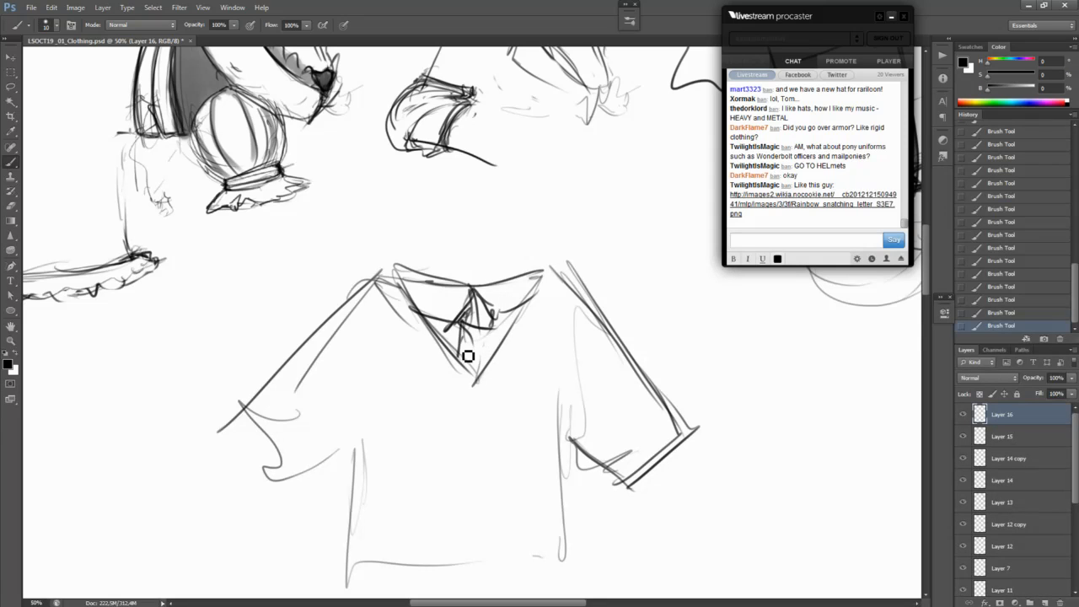
# Step: Add a wide folded collar around the V neckline, and sketch curved armholes where both sleeves meet the body
pyautogui.moveTo(350, 297)
pyautogui.mouseDown()
pyautogui.moveTo(388, 272)
pyautogui.moveTo(393, 253)
pyautogui.moveTo(424, 362)
pyautogui.moveTo(511, 385)
pyautogui.moveTo(540, 359)
pyautogui.mouseUp()
pyautogui.moveTo(546, 259); pyautogui.dragTo(553, 327)
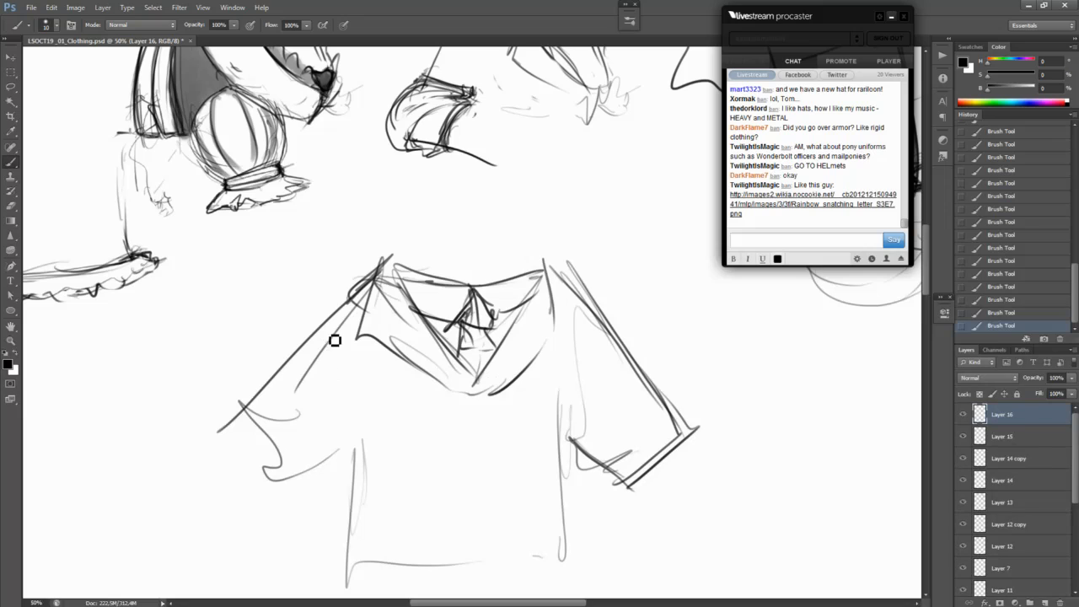
pyautogui.moveTo(354, 301)
pyautogui.mouseDown()
pyautogui.moveTo(238, 420)
pyautogui.moveTo(321, 476)
pyautogui.moveTo(374, 367)
pyautogui.moveTo(399, 419)
pyautogui.moveTo(400, 391)
pyautogui.moveTo(375, 435)
pyautogui.moveTo(402, 371)
pyautogui.moveTo(362, 444)
pyautogui.mouseUp()
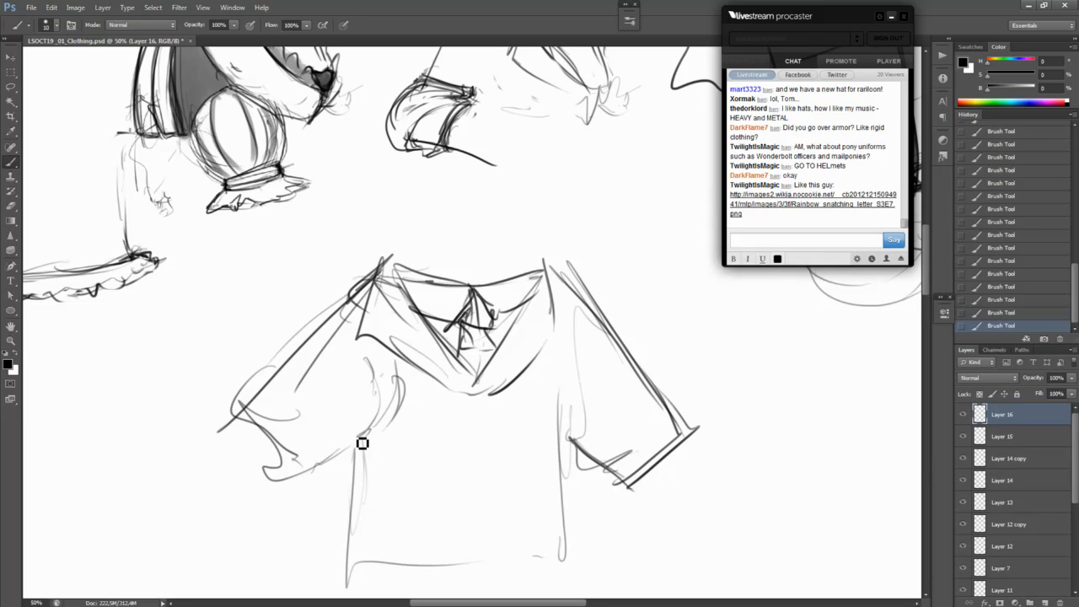
pyautogui.moveTo(519, 377)
pyautogui.mouseDown()
pyautogui.moveTo(567, 415)
pyautogui.moveTo(569, 313)
pyautogui.moveTo(592, 380)
pyautogui.moveTo(561, 429)
pyautogui.mouseUp()
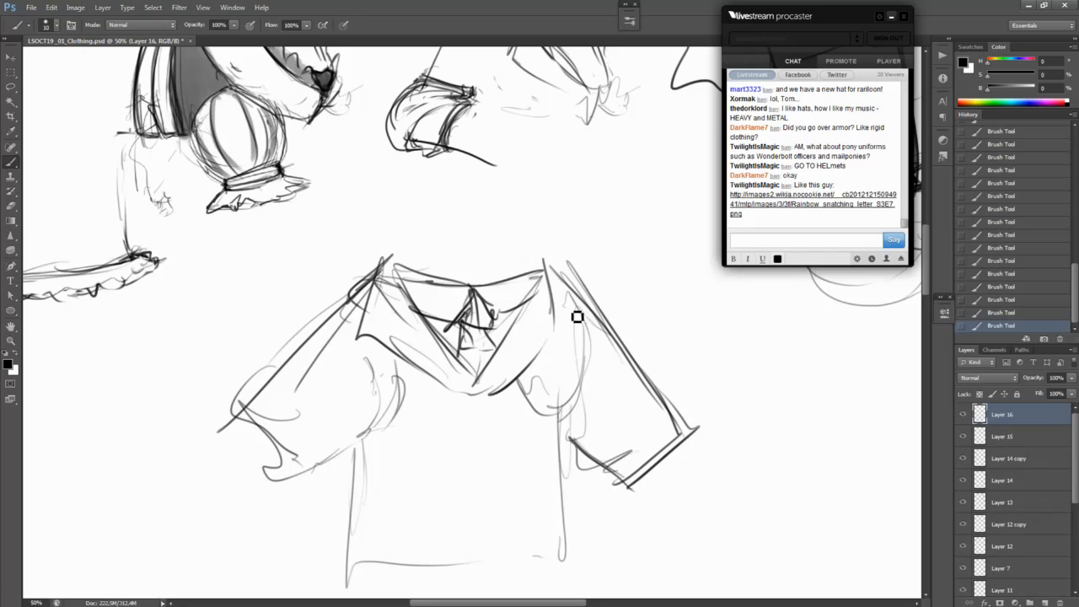
pyautogui.moveTo(577, 317); pyautogui.dragTo(572, 427)
# Step: Reinforce the collar's upper corners, and draw a straight front opening from the collar's point down to the hem
pyautogui.moveTo(604, 291); pyautogui.dragTo(617, 242)
pyautogui.moveTo(407, 222)
pyautogui.mouseDown()
pyautogui.moveTo(522, 234)
pyautogui.moveTo(564, 214)
pyautogui.moveTo(564, 238)
pyautogui.moveTo(543, 236)
pyautogui.moveTo(563, 232)
pyautogui.moveTo(487, 331)
pyautogui.moveTo(474, 441)
pyautogui.mouseUp()
pyautogui.moveTo(485, 339); pyautogui.dragTo(477, 528)
pyautogui.hotkey('ctrl', 'alt', 'z')
pyautogui.hotkey('ctrl', 'alt', 'z')
pyautogui.moveTo(494, 332); pyautogui.dragTo(494, 480)
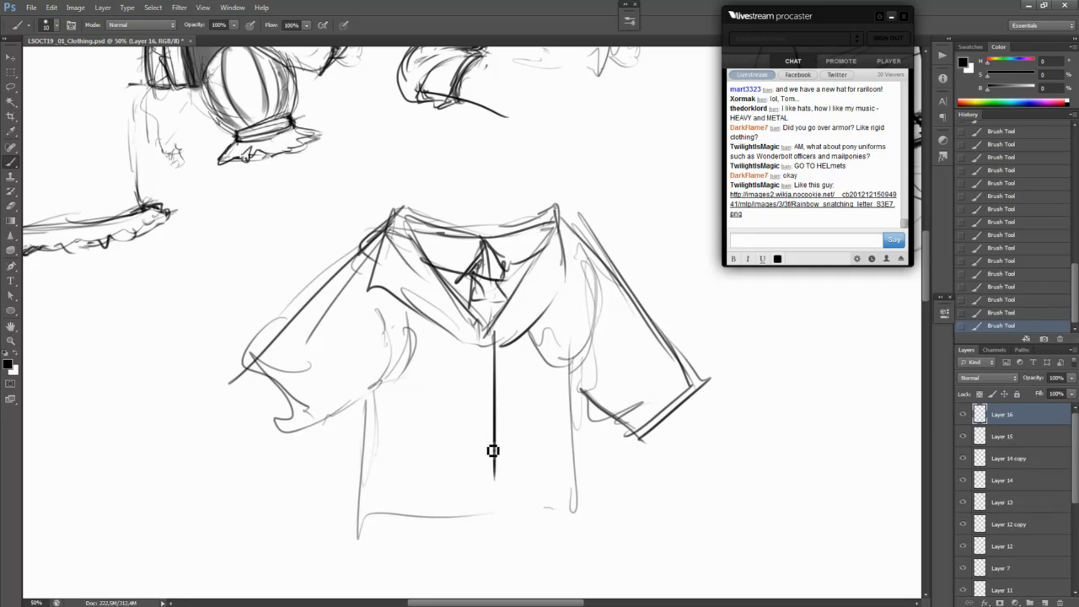
pyautogui.hotkey('ctrl', 'z')
pyautogui.moveTo(487, 344); pyautogui.dragTo(487, 505)
# Step: Draw four oval buttons down the front opening, and strengthen the shirt's left side edge and lower left corner
pyautogui.moveTo(468, 360); pyautogui.dragTo(467, 361)
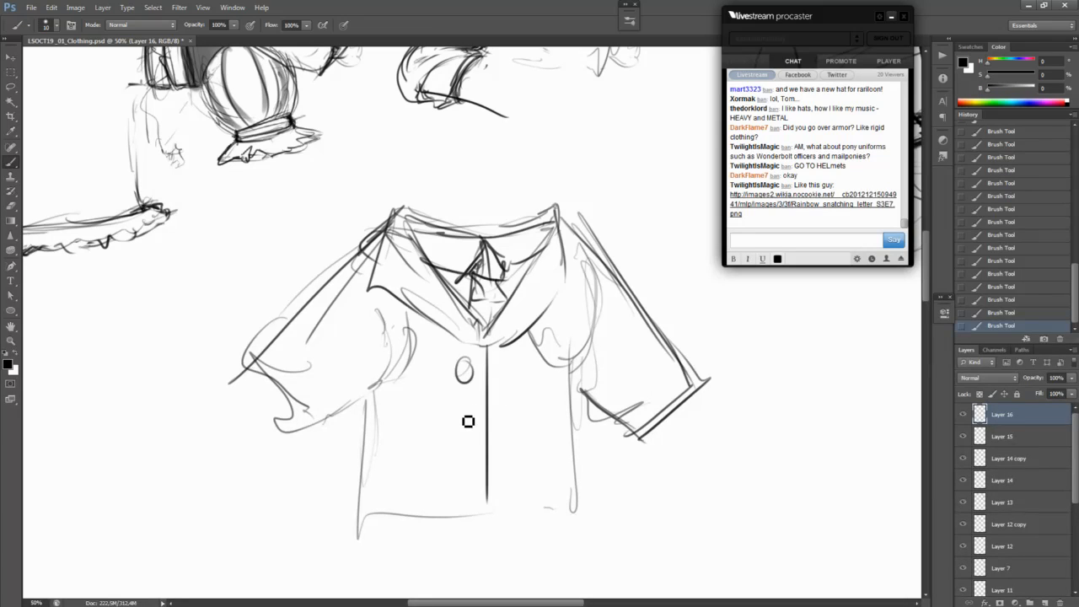
pyautogui.moveTo(462, 403); pyautogui.dragTo(461, 403)
pyautogui.moveTo(466, 444); pyautogui.dragTo(464, 472)
pyautogui.moveTo(372, 404); pyautogui.dragTo(366, 507)
pyautogui.moveTo(403, 551); pyautogui.dragTo(421, 508)
pyautogui.moveTo(401, 464)
pyautogui.mouseDown()
pyautogui.moveTo(464, 479)
pyautogui.moveTo(384, 473)
pyautogui.mouseUp()
# Step: Draw a wide turned-back cuff with fold lines around the end of the left sleeve
pyautogui.moveTo(291, 270); pyautogui.dragTo(326, 391)
pyautogui.moveTo(274, 324); pyautogui.dragTo(327, 391)
pyautogui.moveTo(259, 298)
pyautogui.mouseDown()
pyautogui.moveTo(299, 275)
pyautogui.moveTo(362, 370)
pyautogui.mouseUp()
pyautogui.moveTo(316, 401); pyautogui.dragTo(357, 379)
pyautogui.moveTo(335, 393); pyautogui.dragTo(362, 371)
pyautogui.moveTo(272, 279)
pyautogui.mouseDown()
pyautogui.moveTo(333, 354)
pyautogui.moveTo(334, 393)
pyautogui.mouseUp()
pyautogui.moveTo(334, 344); pyautogui.dragTo(358, 376)
pyautogui.moveTo(291, 281); pyautogui.dragTo(319, 308)
# Step: Draw a matching turned-back cuff with a pointed outer corner on the right sleeve
pyautogui.moveTo(647, 369)
pyautogui.mouseDown()
pyautogui.moveTo(674, 341)
pyautogui.moveTo(656, 357)
pyautogui.mouseUp()
pyautogui.moveTo(677, 326); pyautogui.dragTo(632, 386)
pyautogui.moveTo(631, 384)
pyautogui.mouseDown()
pyautogui.moveTo(648, 400)
pyautogui.moveTo(728, 329)
pyautogui.mouseUp()
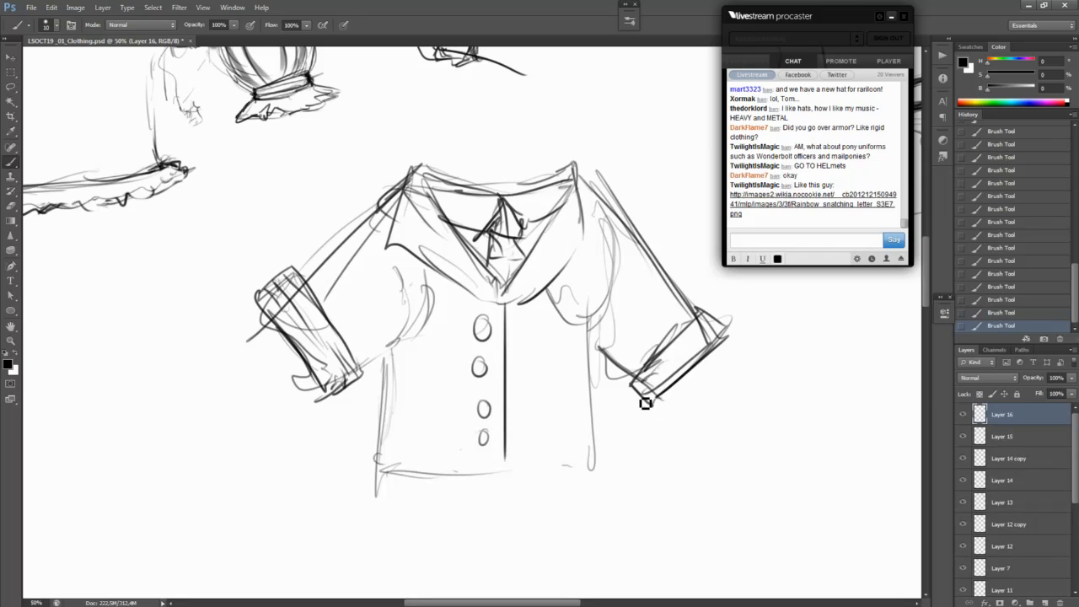
# Step: Reinforce the right cuff's outer edge with short fold lines, and move the shirt up and to the right on the sheet
pyautogui.moveTo(634, 387); pyautogui.dragTo(651, 405)
pyautogui.moveTo(721, 333)
pyautogui.mouseDown()
pyautogui.moveTo(663, 388)
pyautogui.moveTo(707, 327)
pyautogui.moveTo(727, 330)
pyautogui.mouseUp()
pyautogui.moveTo(667, 373)
pyautogui.mouseDown()
pyautogui.moveTo(653, 405)
pyautogui.moveTo(725, 339)
pyautogui.mouseUp()
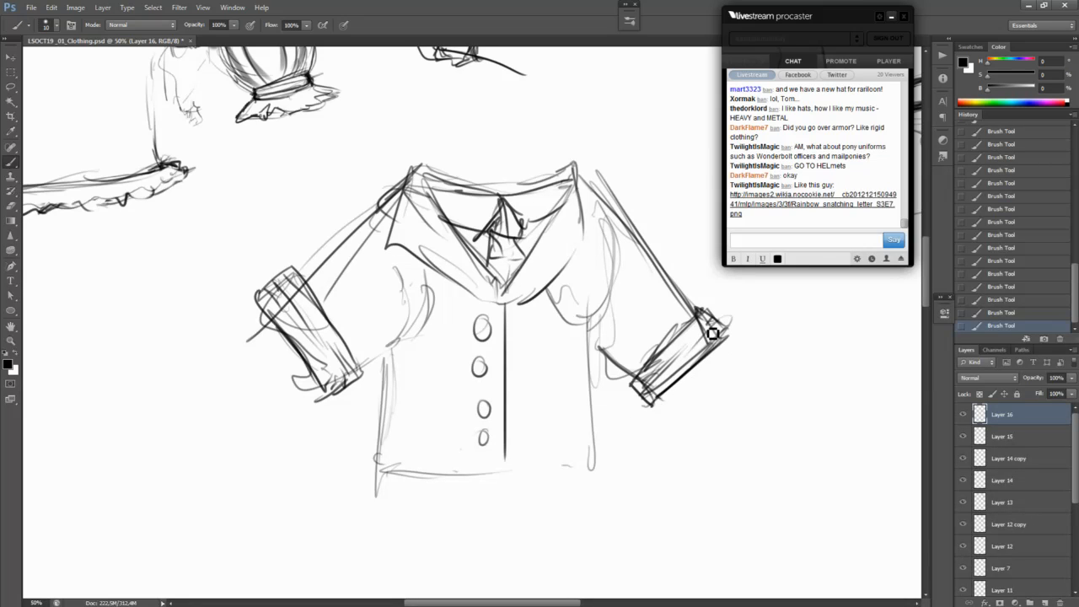
pyautogui.moveTo(575, 406); pyautogui.dragTo(602, 377)
pyautogui.moveTo(702, 211); pyautogui.dragTo(546, 425)
# Step: Add a new layer for a sketch in the blank area below the small feathered hat
pyautogui.hotkey('ctrl', '-')
pyautogui.hotkey('ctrl', '-')
pyautogui.hotkey('ctrl', '-')
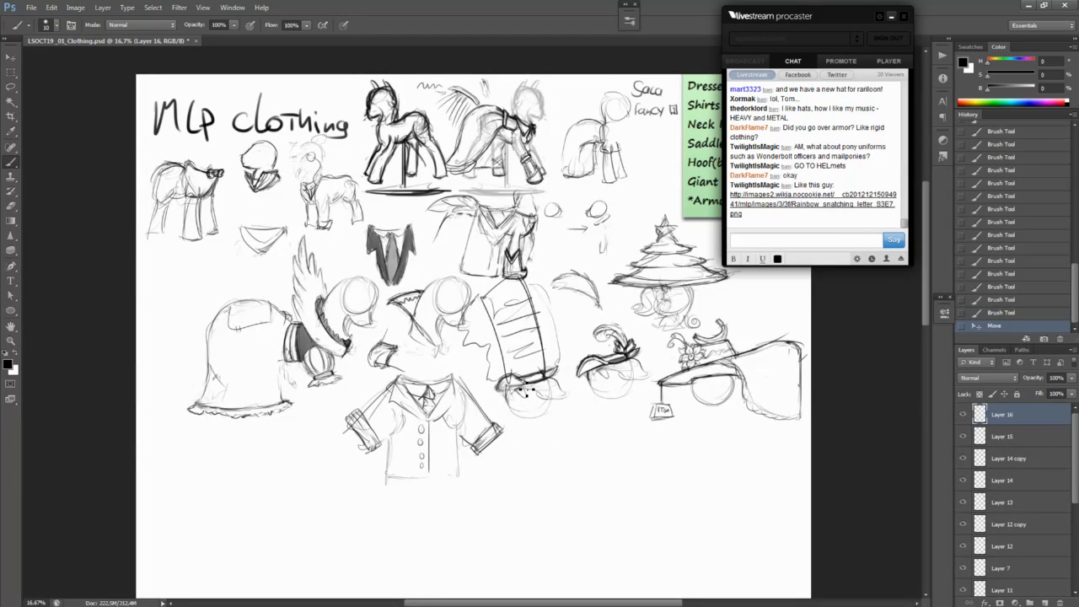
pyautogui.hotkey('ctrl', '+')
pyautogui.hotkey('ctrl', '+')
pyautogui.moveTo(777, 520); pyautogui.dragTo(542, 431)
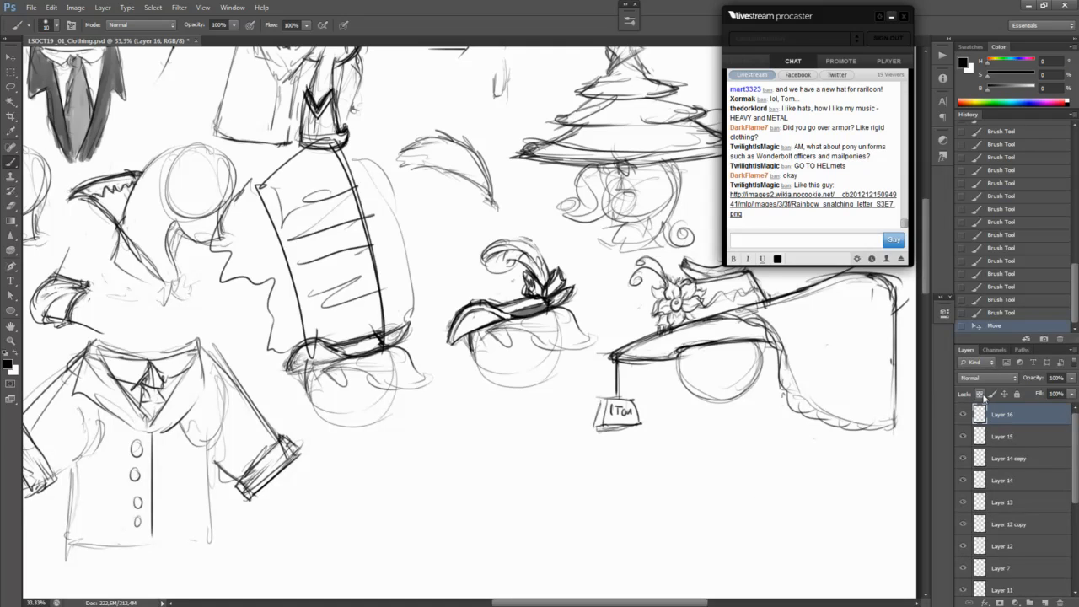
pyautogui.hotkey('ctrl', '+')
pyautogui.moveTo(503, 570); pyautogui.dragTo(574, 376)
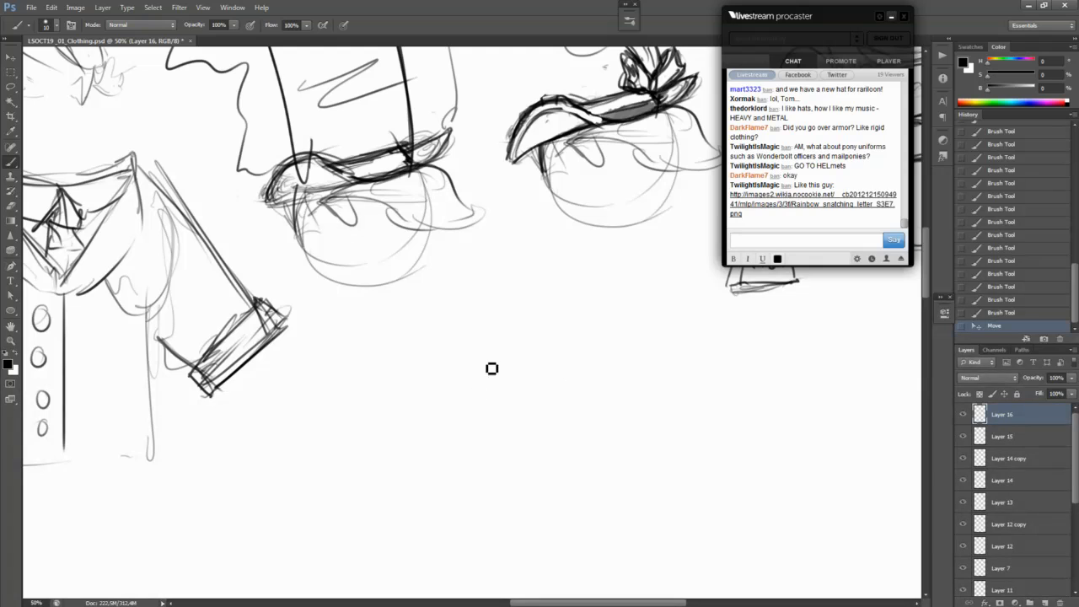
pyautogui.hotkey('ctrl', 'shift', 'n')
pyautogui.press('Return')
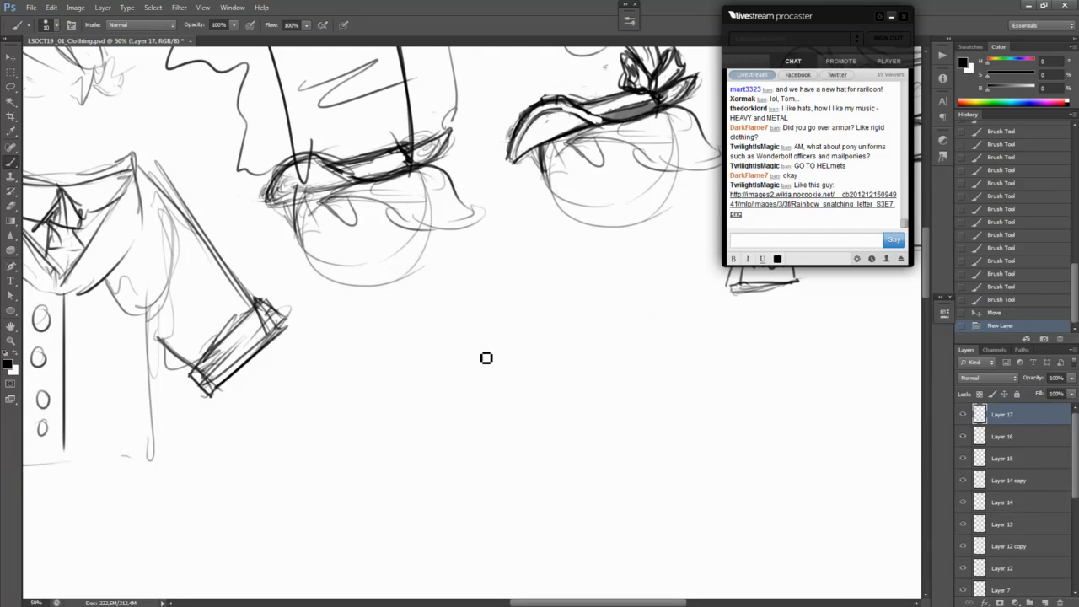
# Step: Sketch a raised wing sweeping up to the right, with a curved leading edge, inner feather lines and a lower edge
pyautogui.moveTo(477, 349); pyautogui.dragTo(540, 305)
pyautogui.hotkey('ctrl', 'z')
pyautogui.moveTo(469, 367)
pyautogui.mouseDown()
pyautogui.moveTo(583, 263)
pyautogui.moveTo(643, 237)
pyautogui.moveTo(664, 260)
pyautogui.mouseUp()
pyautogui.moveTo(589, 295); pyautogui.dragTo(661, 265)
pyautogui.moveTo(586, 320); pyautogui.dragTo(652, 295)
pyautogui.moveTo(663, 261); pyautogui.dragTo(608, 346)
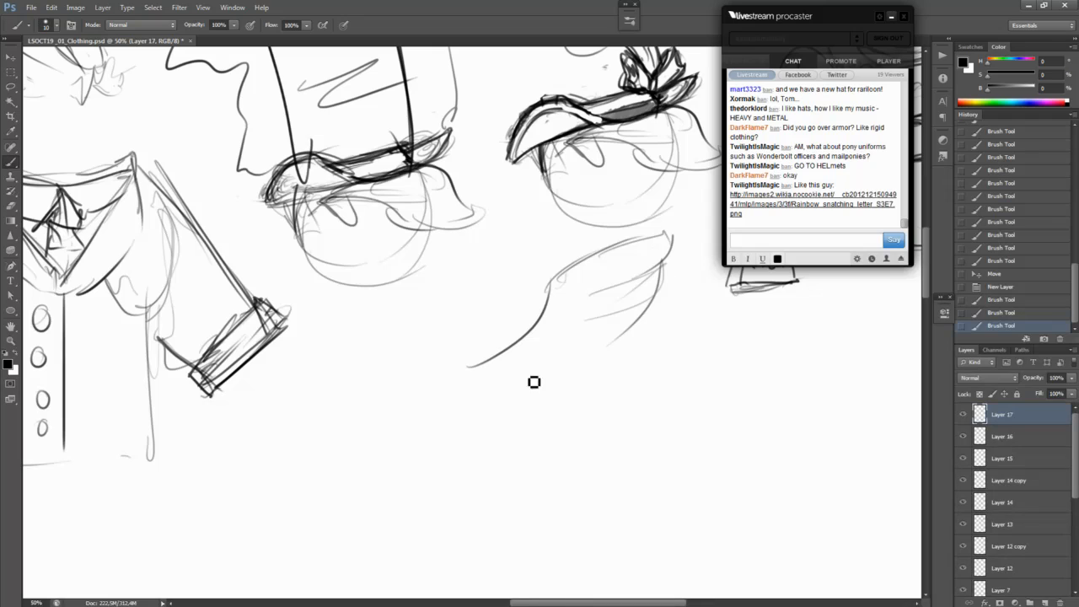
pyautogui.moveTo(502, 386); pyautogui.dragTo(575, 359)
pyautogui.moveTo(493, 391); pyautogui.dragTo(562, 382)
pyautogui.moveTo(644, 346); pyautogui.dragTo(582, 373)
# Step: Draw a double-lined ring around the wing's base as a garment opening, and clean up its overlapping lines
pyautogui.moveTo(477, 371)
pyautogui.mouseDown()
pyautogui.moveTo(457, 370)
pyautogui.moveTo(483, 361)
pyautogui.moveTo(462, 360)
pyautogui.moveTo(501, 407)
pyautogui.moveTo(510, 393)
pyautogui.moveTo(493, 370)
pyautogui.moveTo(508, 401)
pyautogui.moveTo(487, 400)
pyautogui.moveTo(487, 410)
pyautogui.moveTo(505, 403)
pyautogui.moveTo(479, 361)
pyautogui.moveTo(490, 361)
pyautogui.moveTo(483, 394)
pyautogui.moveTo(503, 398)
pyautogui.mouseUp()
pyautogui.hotkey('ctrl', 'z')
pyautogui.press('e')
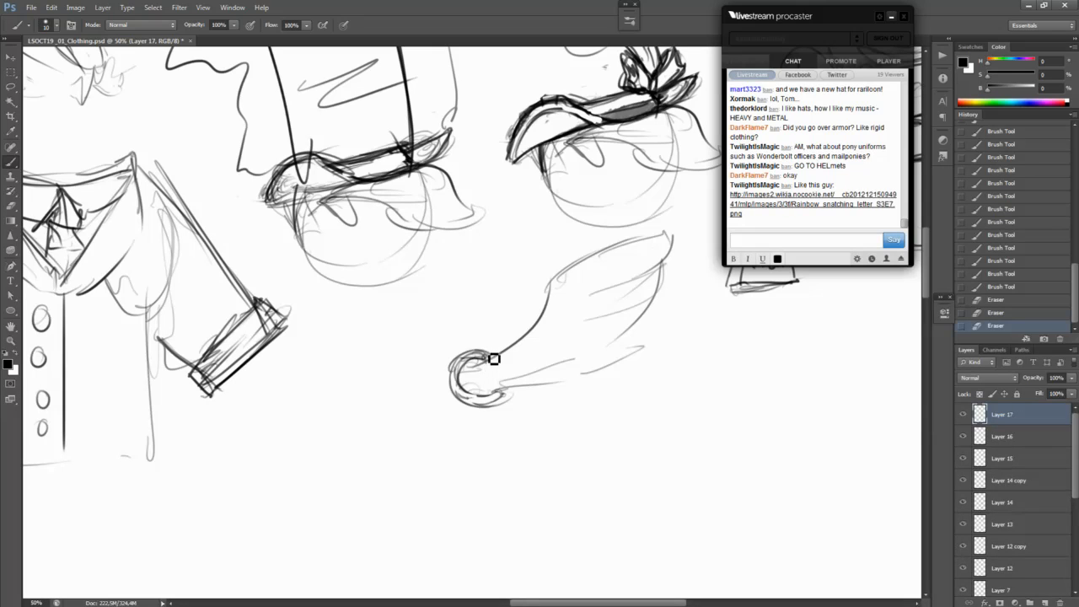
pyautogui.press('b')
pyautogui.moveTo(471, 394)
pyautogui.mouseDown()
pyautogui.moveTo(509, 397)
pyautogui.moveTo(499, 355)
pyautogui.mouseUp()
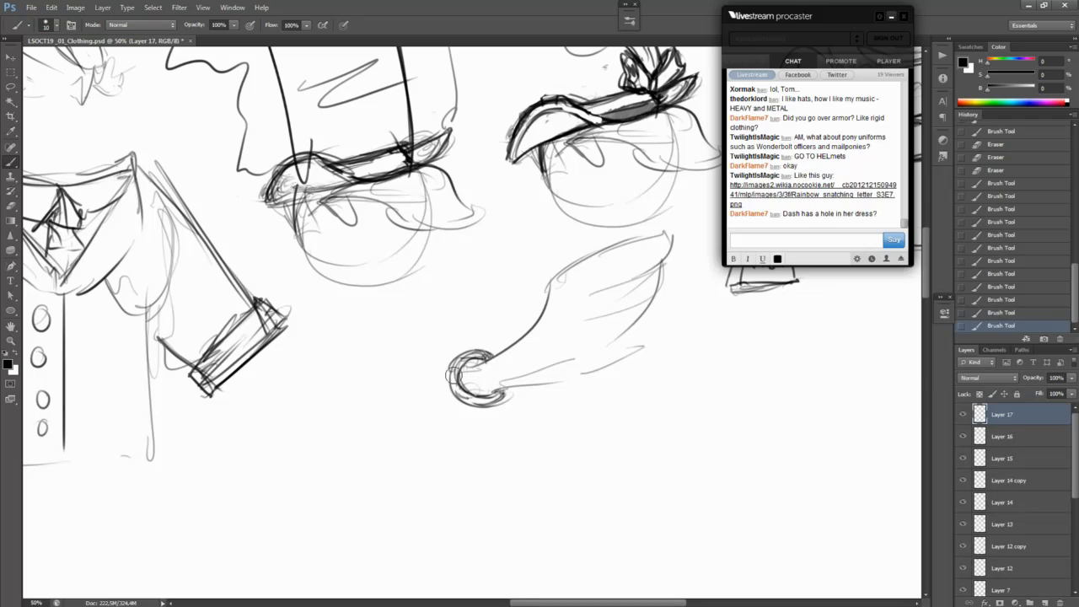
pyautogui.moveTo(456, 386)
pyautogui.mouseDown()
pyautogui.moveTo(460, 364)
pyautogui.moveTo(488, 357)
pyautogui.moveTo(456, 380)
pyautogui.moveTo(494, 405)
pyautogui.mouseUp()
pyautogui.moveTo(474, 364); pyautogui.dragTo(496, 408)
pyautogui.press('b')
pyautogui.moveTo(477, 406)
pyautogui.mouseDown()
pyautogui.moveTo(506, 398)
pyautogui.moveTo(469, 381)
pyautogui.moveTo(485, 406)
pyautogui.moveTo(506, 396)
pyautogui.mouseUp()
pyautogui.moveTo(455, 362)
pyautogui.mouseDown()
pyautogui.moveTo(469, 408)
pyautogui.moveTo(511, 403)
pyautogui.moveTo(465, 401)
pyautogui.mouseUp()
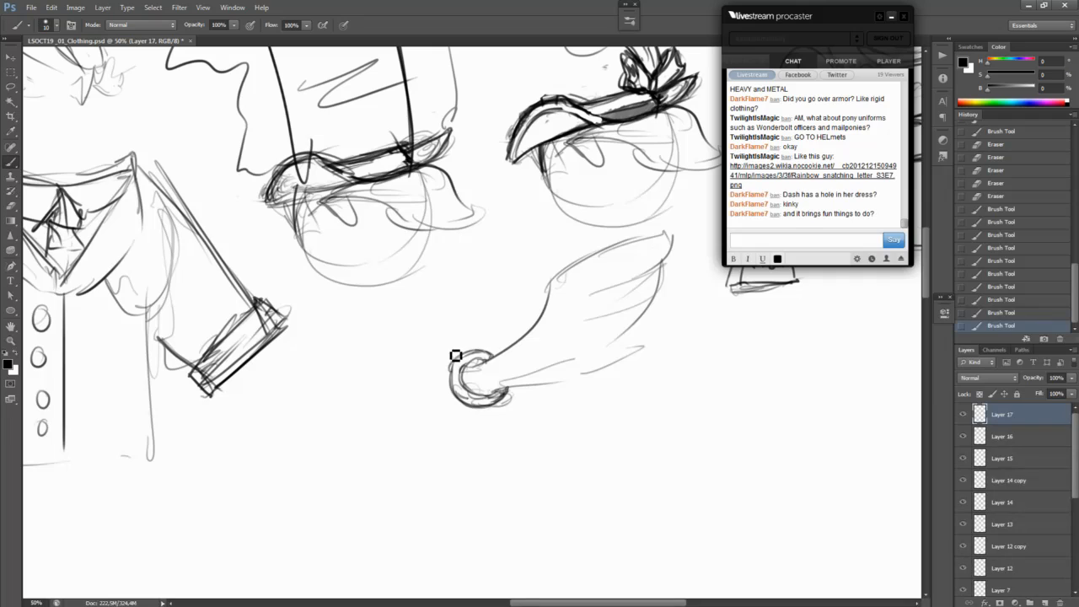
# Step: Draw a cup-shaped cloth piece above the wing ring and a pointed piece below it, and erase the excess lines
pyautogui.moveTo(448, 365); pyautogui.dragTo(451, 310)
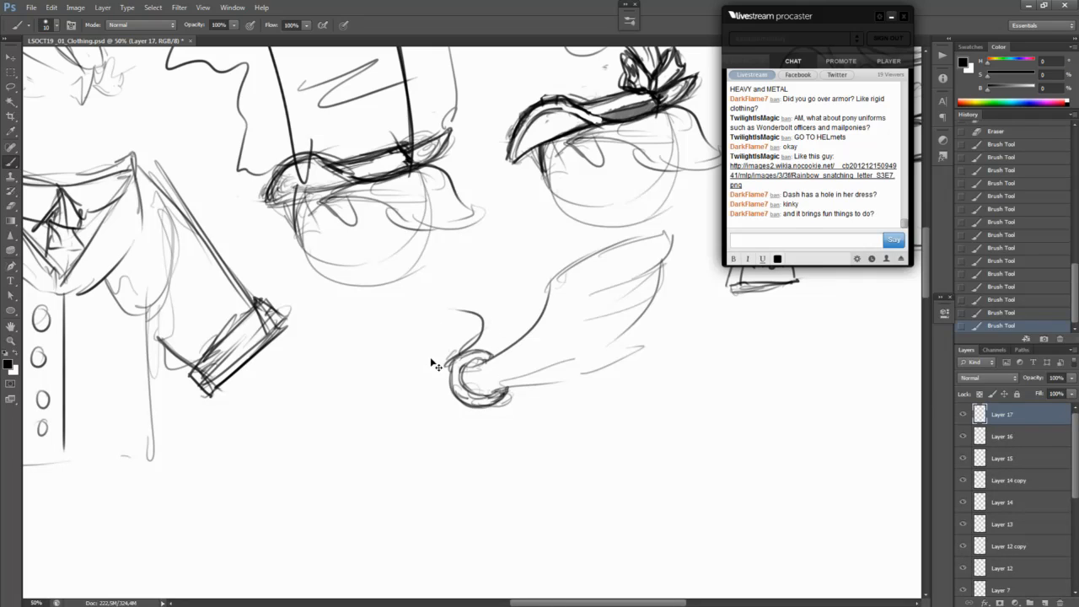
pyautogui.hotkey('ctrl', 'z')
pyautogui.moveTo(464, 356); pyautogui.dragTo(441, 304)
pyautogui.hotkey('ctrl', 'z')
pyautogui.moveTo(461, 353)
pyautogui.mouseDown()
pyautogui.moveTo(466, 308)
pyautogui.moveTo(460, 369)
pyautogui.mouseUp()
pyautogui.moveTo(485, 333); pyautogui.dragTo(436, 370)
pyautogui.moveTo(447, 305)
pyautogui.mouseDown()
pyautogui.moveTo(507, 311)
pyautogui.moveTo(462, 363)
pyautogui.moveTo(501, 307)
pyautogui.mouseUp()
pyautogui.moveTo(472, 310); pyautogui.dragTo(386, 329)
pyautogui.moveTo(391, 341)
pyautogui.mouseDown()
pyautogui.moveTo(412, 337)
pyautogui.moveTo(452, 362)
pyautogui.moveTo(424, 339)
pyautogui.moveTo(458, 345)
pyautogui.moveTo(422, 315)
pyautogui.moveTo(443, 400)
pyautogui.moveTo(496, 429)
pyautogui.moveTo(479, 442)
pyautogui.moveTo(461, 424)
pyautogui.moveTo(497, 426)
pyautogui.moveTo(471, 414)
pyautogui.moveTo(496, 426)
pyautogui.moveTo(515, 412)
pyautogui.moveTo(482, 478)
pyautogui.moveTo(503, 433)
pyautogui.moveTo(493, 431)
pyautogui.moveTo(492, 451)
pyautogui.mouseUp()
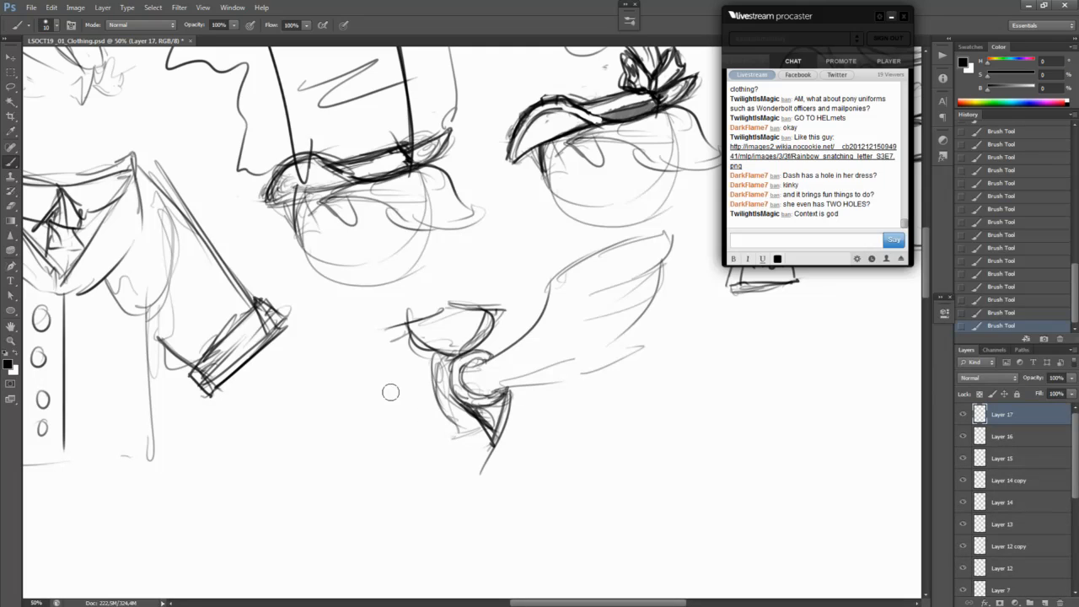
pyautogui.moveTo(434, 374)
pyautogui.mouseDown()
pyautogui.moveTo(478, 449)
pyautogui.moveTo(475, 413)
pyautogui.moveTo(493, 434)
pyautogui.moveTo(504, 428)
pyautogui.moveTo(471, 479)
pyautogui.moveTo(500, 444)
pyautogui.moveTo(516, 395)
pyautogui.mouseUp()
pyautogui.moveTo(516, 394); pyautogui.dragTo(500, 434)
# Step: Reinforce the wing's feather lines and base, and undo the last strokes along its leading edge
pyautogui.moveTo(467, 373); pyautogui.dragTo(505, 357)
pyautogui.moveTo(469, 369)
pyautogui.mouseDown()
pyautogui.moveTo(535, 333)
pyautogui.moveTo(510, 338)
pyautogui.moveTo(525, 344)
pyautogui.moveTo(509, 355)
pyautogui.moveTo(561, 276)
pyautogui.moveTo(617, 264)
pyautogui.moveTo(548, 302)
pyautogui.moveTo(546, 326)
pyautogui.moveTo(584, 270)
pyautogui.moveTo(557, 301)
pyautogui.moveTo(616, 258)
pyautogui.moveTo(589, 268)
pyautogui.moveTo(687, 234)
pyautogui.moveTo(615, 333)
pyautogui.moveTo(549, 365)
pyautogui.moveTo(605, 367)
pyautogui.moveTo(491, 403)
pyautogui.moveTo(628, 370)
pyautogui.moveTo(472, 383)
pyautogui.moveTo(479, 371)
pyautogui.moveTo(480, 403)
pyautogui.moveTo(515, 395)
pyautogui.moveTo(481, 416)
pyautogui.moveTo(491, 416)
pyautogui.moveTo(457, 378)
pyautogui.moveTo(484, 358)
pyautogui.mouseUp()
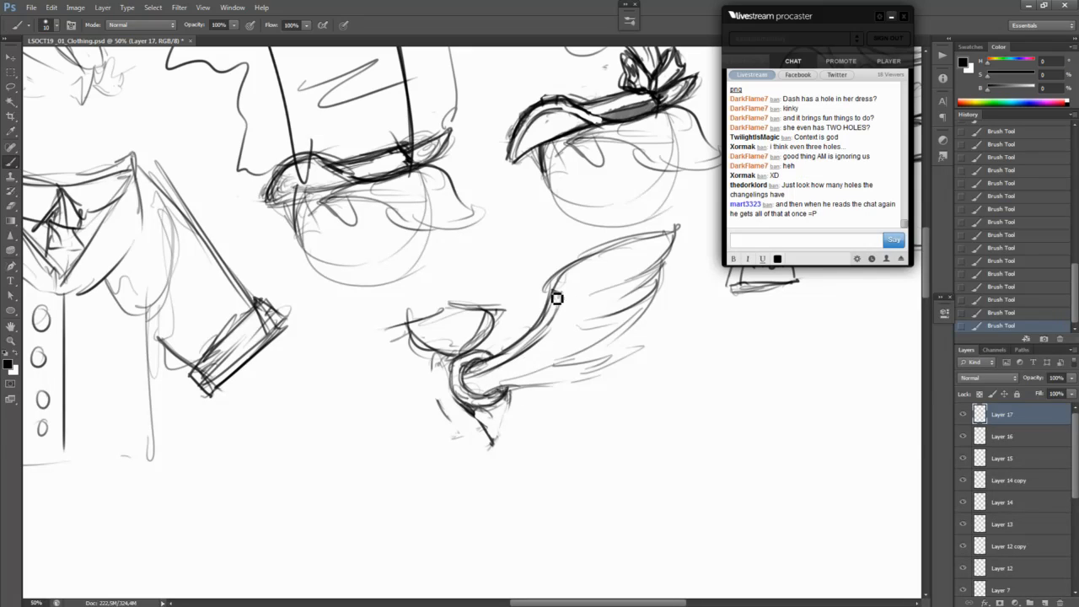
pyautogui.hotkey('ctrl', 'alt', 'z')
pyautogui.hotkey('ctrl', 'alt', 'z')
pyautogui.hotkey('ctrl', 'alt', 'z')
pyautogui.hotkey('ctrl', 'alt', 'z')
pyautogui.hotkey('ctrl', 'alt', 'z')
pyautogui.hotkey('ctrl', 'alt', 'z')
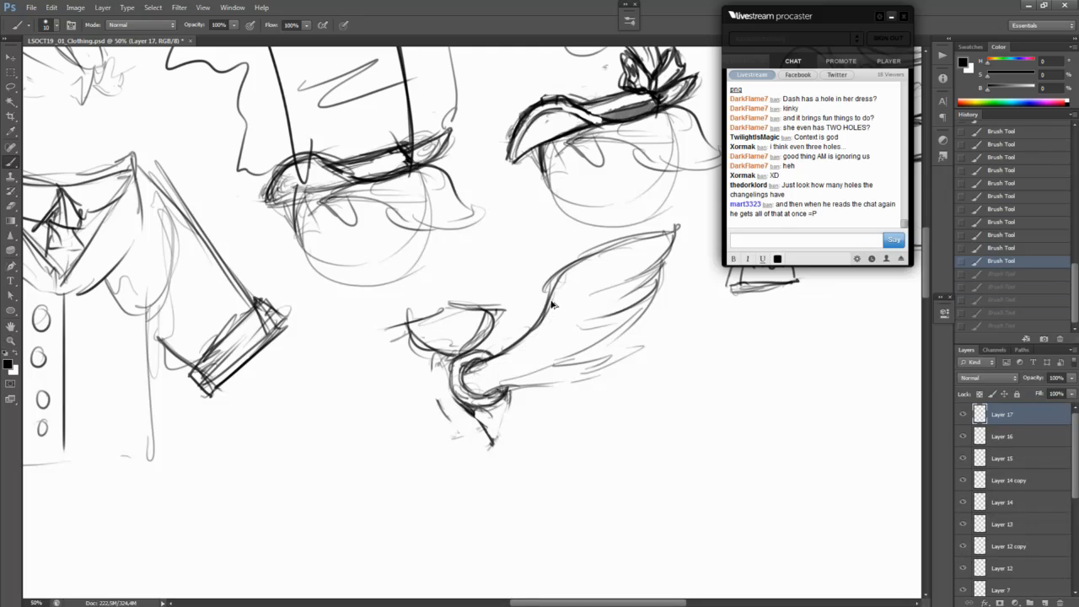
# Step: Draw a narrow four-sided band at the bend of the wing's leading edge, undoing the strokes that miss
pyautogui.hotkey('ctrl', 'shift', 'z')
pyautogui.hotkey('ctrl', 'shift', 'z')
pyautogui.hotkey('ctrl', 'shift', 'z')
pyautogui.hotkey('ctrl', 'shift', 'z')
pyautogui.hotkey('ctrl', 'shift', 'z')
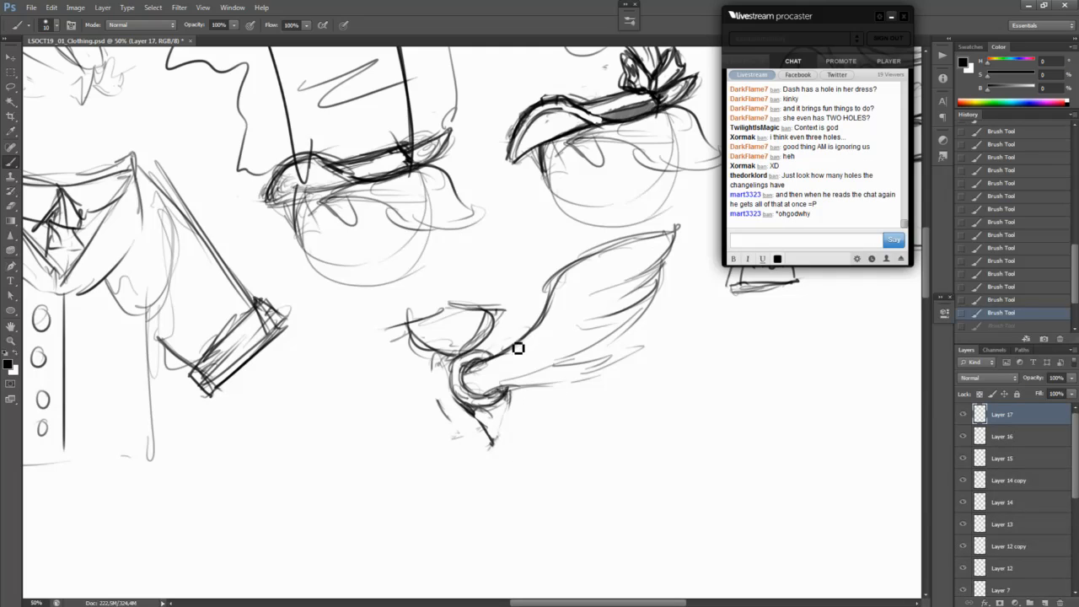
pyautogui.moveTo(582, 265)
pyautogui.mouseDown()
pyautogui.moveTo(560, 311)
pyautogui.moveTo(589, 270)
pyautogui.moveTo(565, 275)
pyautogui.moveTo(551, 298)
pyautogui.moveTo(569, 313)
pyautogui.moveTo(591, 270)
pyautogui.moveTo(574, 298)
pyautogui.moveTo(576, 281)
pyautogui.moveTo(557, 295)
pyautogui.moveTo(539, 320)
pyautogui.mouseUp()
pyautogui.hotkey('ctrl', 'alt', 'z')
pyautogui.hotkey('ctrl', 'alt', 'z')
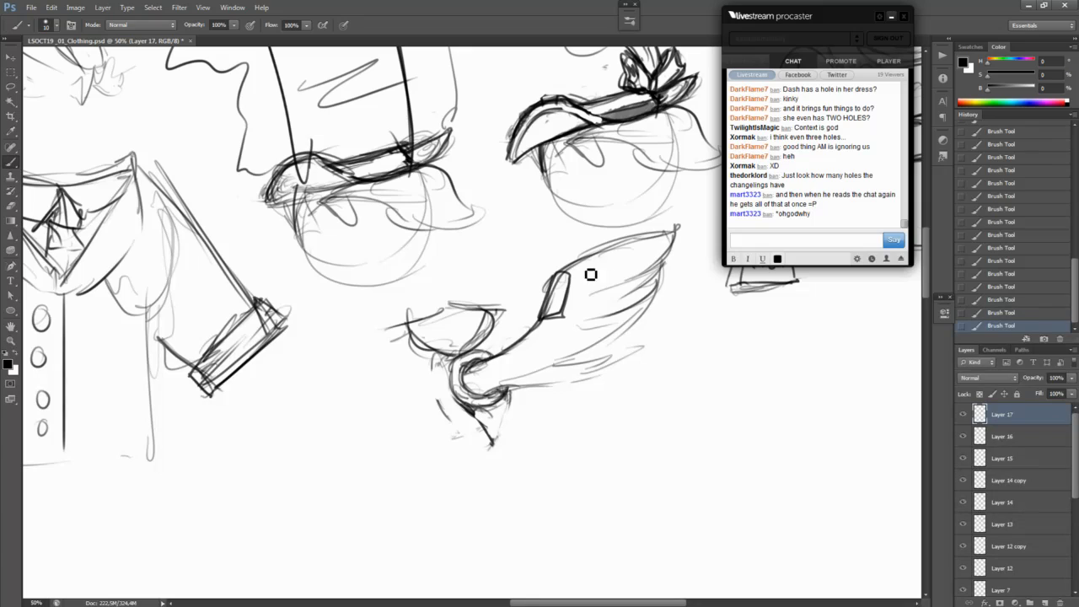
# Step: Strengthen the right edge of the pointed piece below the ring, and shift the wing sketch slightly to the left
pyautogui.moveTo(653, 247)
pyautogui.mouseDown()
pyautogui.moveTo(662, 278)
pyautogui.moveTo(651, 305)
pyautogui.moveTo(668, 226)
pyautogui.moveTo(642, 310)
pyautogui.mouseUp()
pyautogui.hotkey('ctrl', 'z')
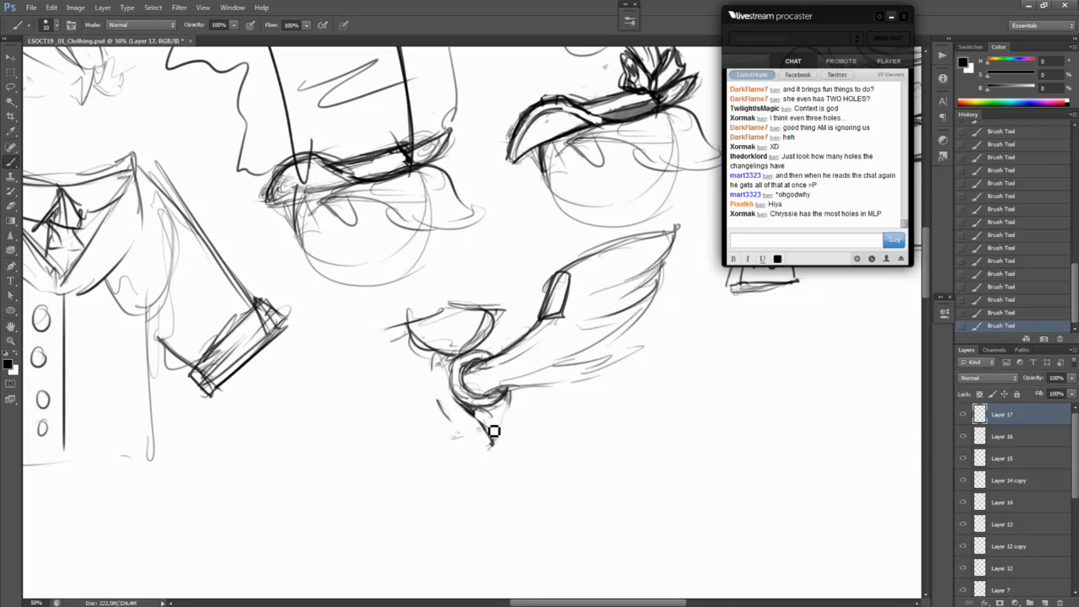
pyautogui.moveTo(512, 409); pyautogui.dragTo(499, 439)
pyautogui.moveTo(566, 405)
pyautogui.mouseDown()
pyautogui.moveTo(560, 392)
pyautogui.moveTo(545, 403)
pyautogui.mouseUp()
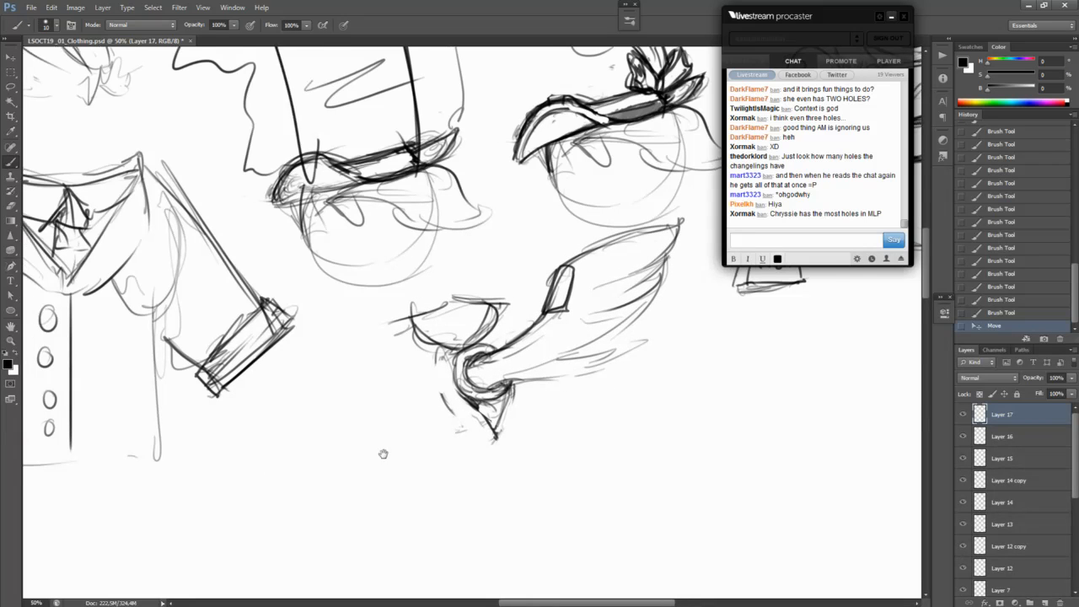
# Step: On Layer 16, reinforce the shirt's side edges and hem, and draw a hem band line above the bottom edge
pyautogui.moveTo(381, 451); pyautogui.dragTo(610, 480)
pyautogui.click(963, 436)
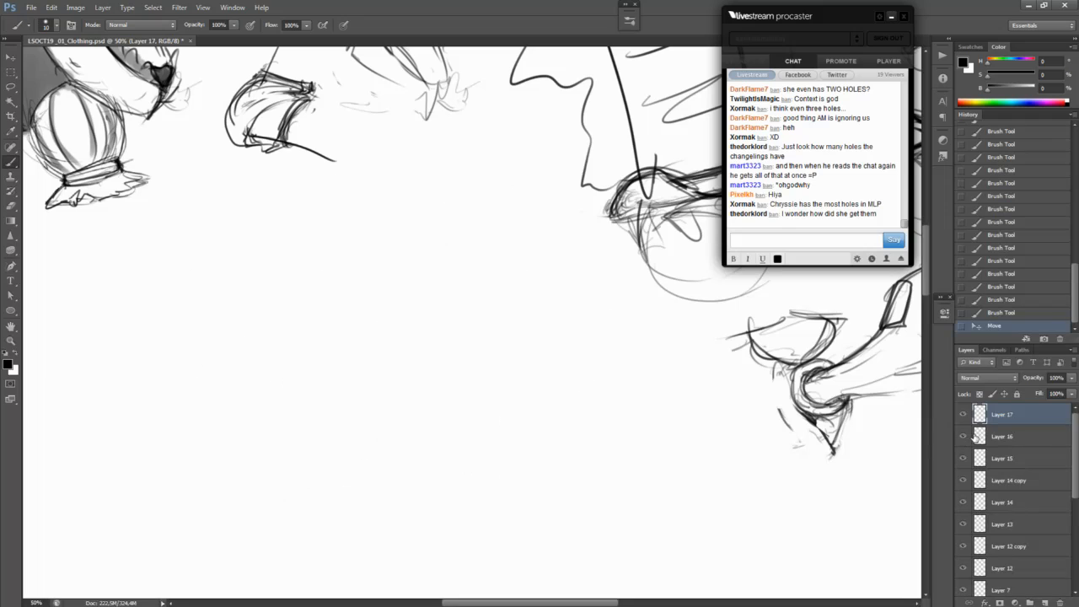
pyautogui.click(963, 436)
pyautogui.click(995, 436)
pyautogui.hotkey('ctrl', '-')
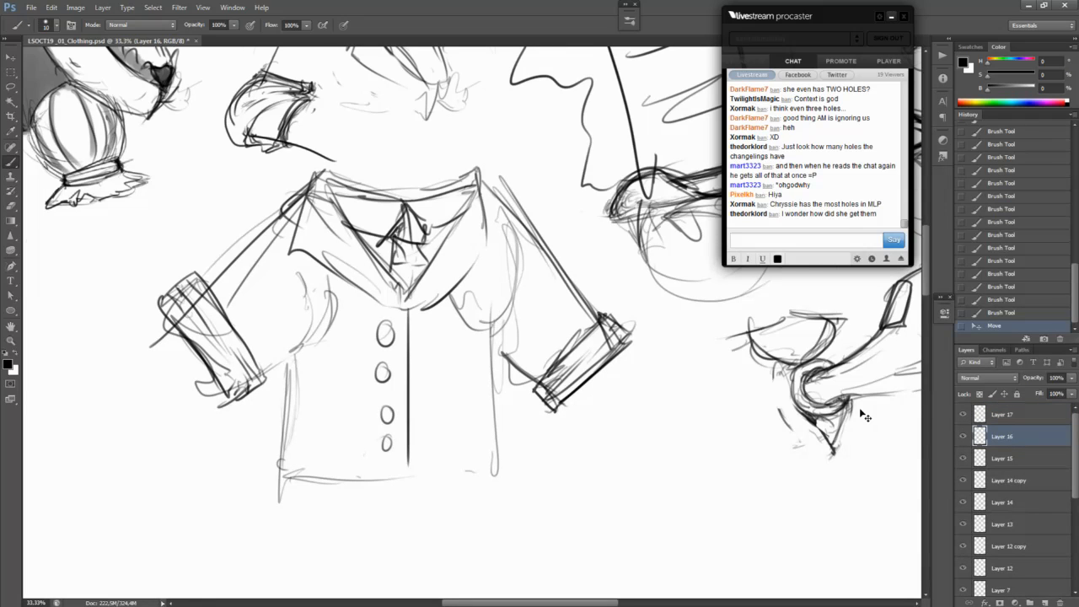
pyautogui.moveTo(345, 430); pyautogui.dragTo(344, 355)
pyautogui.moveTo(344, 435)
pyautogui.mouseDown()
pyautogui.moveTo(411, 441)
pyautogui.moveTo(479, 431)
pyautogui.moveTo(493, 400)
pyautogui.moveTo(489, 348)
pyautogui.mouseUp()
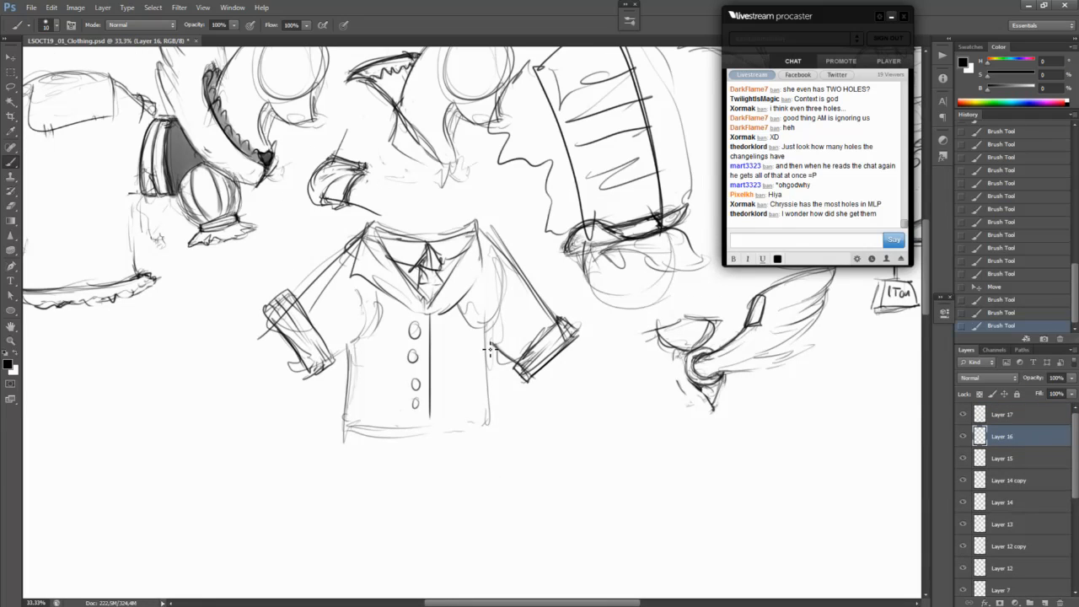
pyautogui.moveTo(431, 428)
pyautogui.mouseDown()
pyautogui.moveTo(485, 425)
pyautogui.moveTo(443, 429)
pyautogui.moveTo(489, 414)
pyautogui.mouseUp()
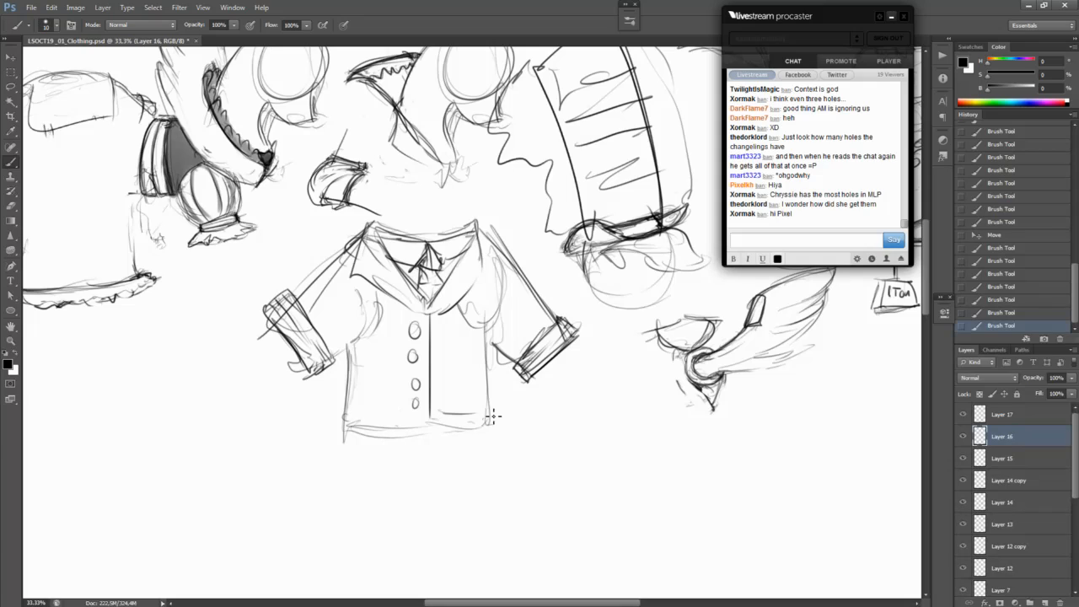
pyautogui.moveTo(333, 411); pyautogui.dragTo(428, 414)
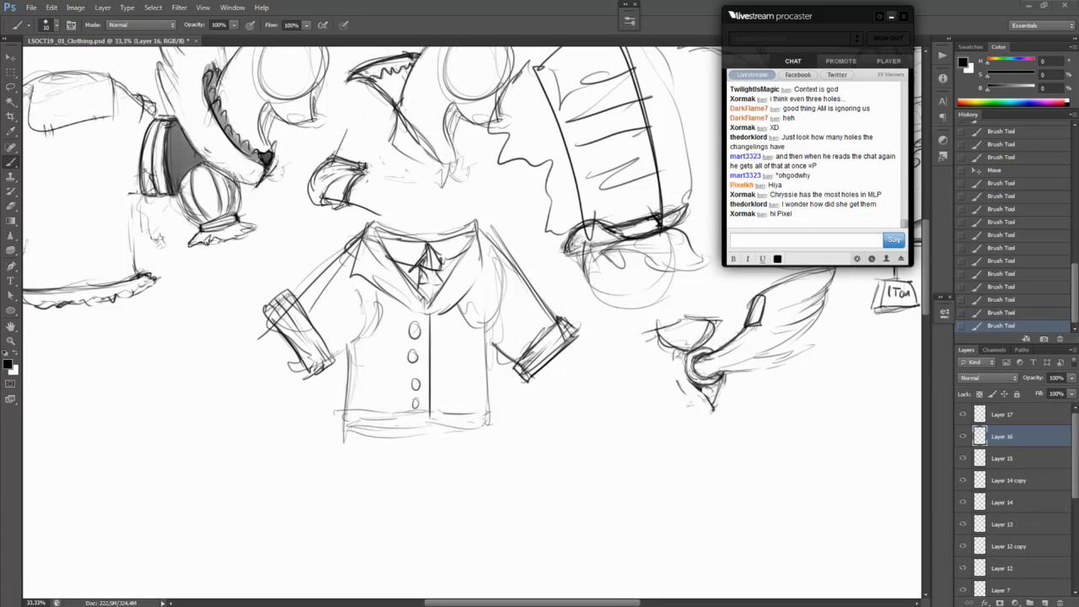
pyautogui.click(964, 436)
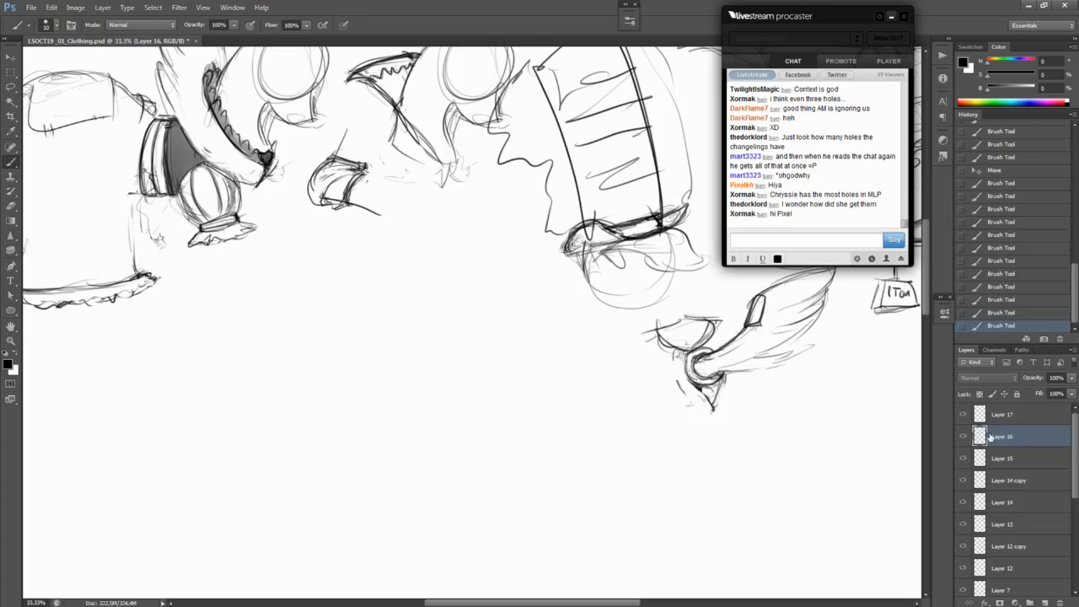
pyautogui.click(964, 436)
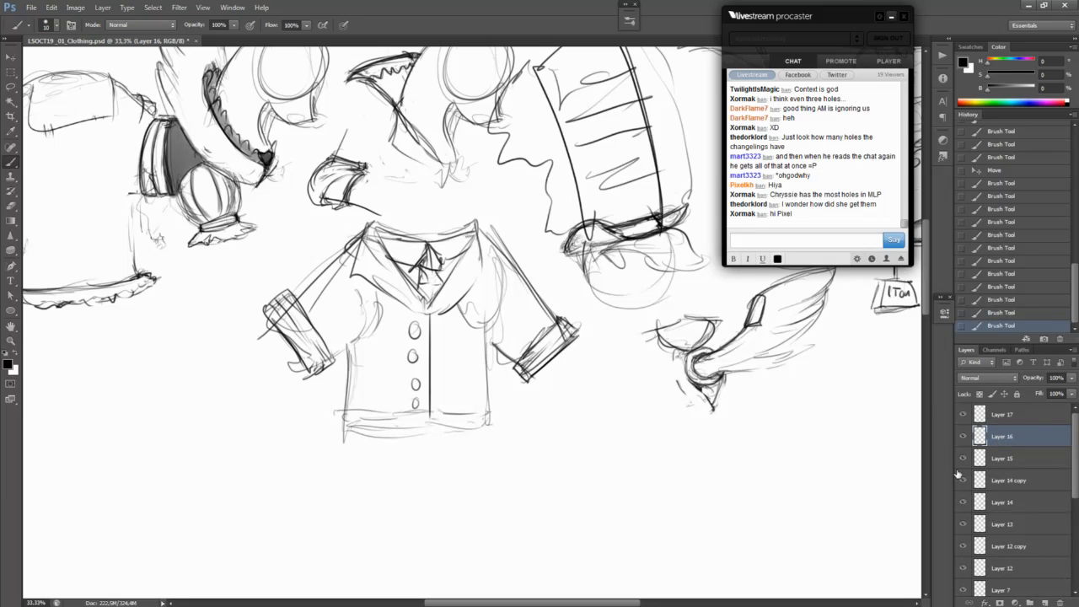
# Step: Sketch one tapered leg shape in the blank area below the 1 Ton hat, and undo the stray layer move
pyautogui.moveTo(592, 497)
pyautogui.mouseDown()
pyautogui.moveTo(261, 491)
pyautogui.moveTo(115, 507)
pyautogui.mouseUp()
pyautogui.moveTo(399, 500); pyautogui.dragTo(423, 452)
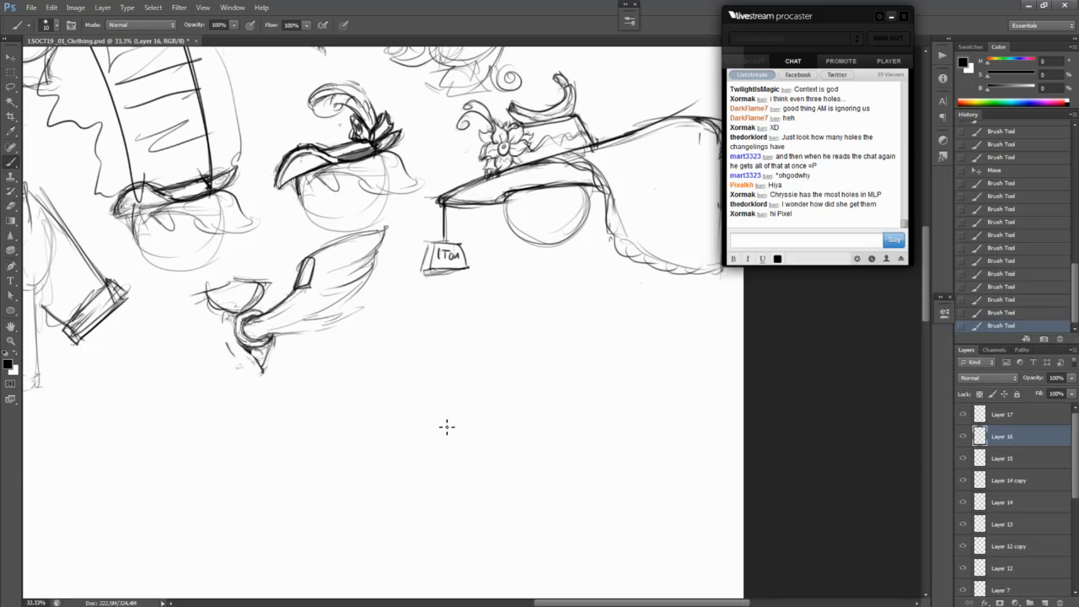
pyautogui.moveTo(440, 385); pyautogui.dragTo(416, 483)
pyautogui.moveTo(434, 436); pyautogui.dragTo(413, 495)
pyautogui.moveTo(414, 495); pyautogui.dragTo(455, 495)
pyautogui.moveTo(462, 434); pyautogui.dragTo(456, 494)
pyautogui.moveTo(463, 393)
pyautogui.mouseDown()
pyautogui.moveTo(462, 461)
pyautogui.moveTo(523, 244)
pyautogui.mouseUp()
pyautogui.moveTo(523, 345); pyautogui.dragTo(511, 432)
pyautogui.hotkey('ctrl', 'z')
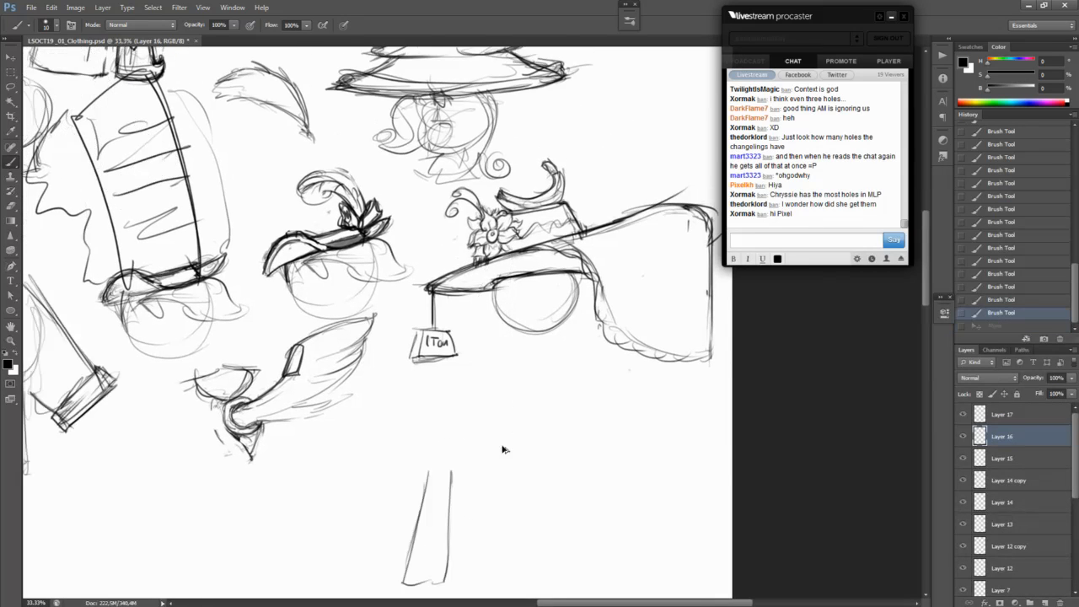
# Step: Cut the tapered leg shape to its own layer and move it beside the Christmas tree hat
pyautogui.press('m')
pyautogui.moveTo(456, 500); pyautogui.dragTo(508, 422)
pyautogui.moveTo(414, 549); pyautogui.dragTo(582, 319)
pyautogui.rightClick(486, 443)
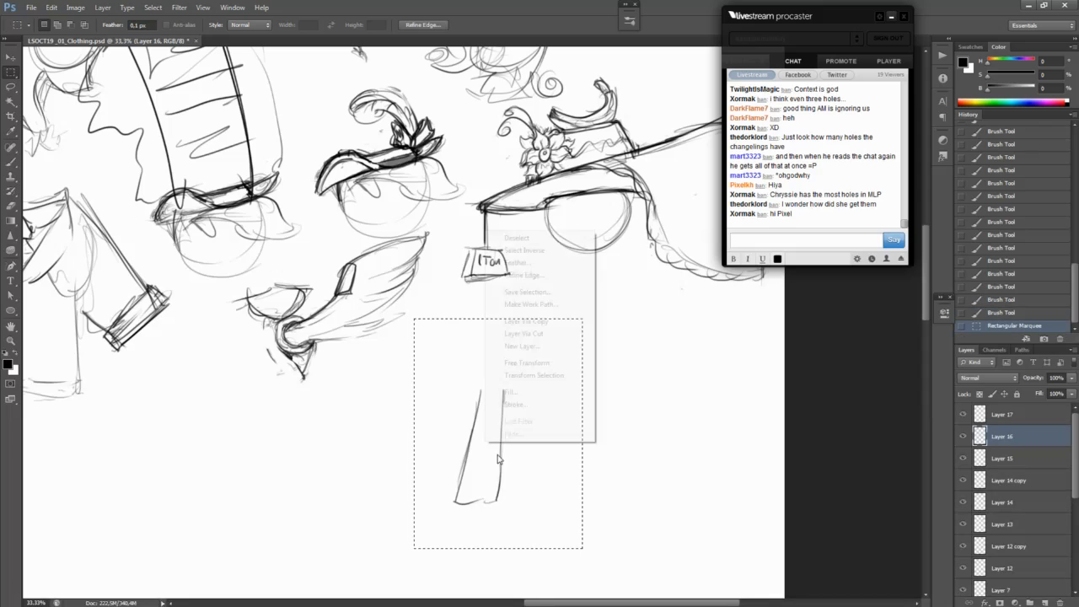
pyautogui.click(542, 334)
pyautogui.moveTo(493, 472)
pyautogui.keyDown('ctrl'); pyautogui.mouseDown()
pyautogui.moveTo(582, 286)
pyautogui.moveTo(469, 563)
pyautogui.mouseUp(); pyautogui.keyUp('ctrl')
pyautogui.keyDown('ctrl'); pyautogui.moveTo(506, 487); pyautogui.dragTo(587, 293); pyautogui.keyUp('ctrl')
pyautogui.moveTo(594, 344)
pyautogui.mouseDown()
pyautogui.moveTo(523, 444)
pyautogui.moveTo(537, 413)
pyautogui.mouseUp()
# Step: Draw a second tapered leg to the right of the first one beside the tree hat
pyautogui.press('b')
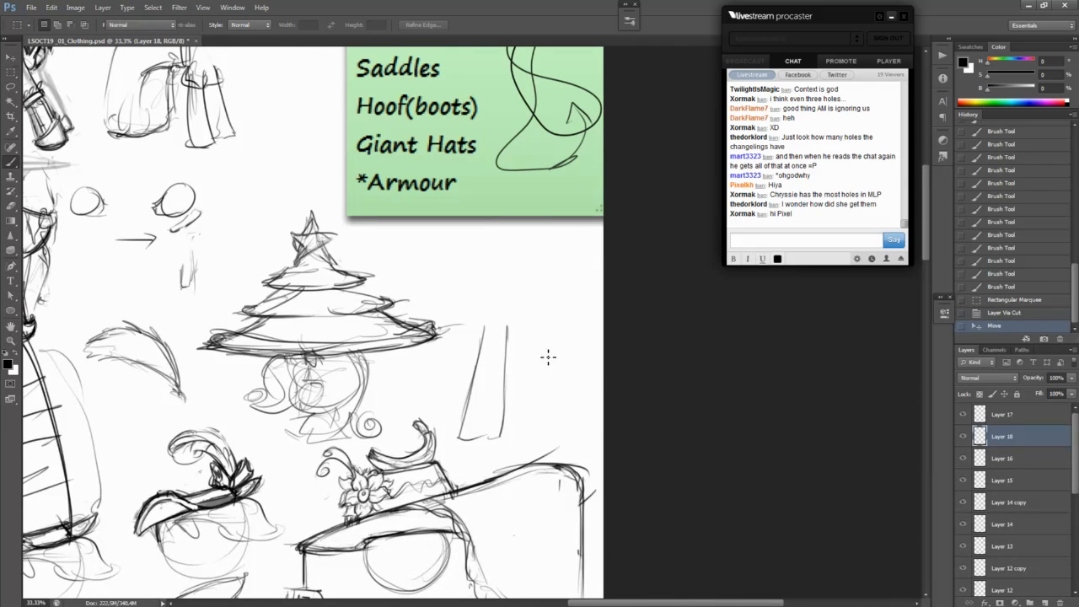
pyautogui.moveTo(552, 330)
pyautogui.mouseDown()
pyautogui.moveTo(567, 434)
pyautogui.moveTo(534, 436)
pyautogui.mouseUp()
pyautogui.moveTo(526, 433)
pyautogui.mouseDown()
pyautogui.moveTo(530, 347)
pyautogui.moveTo(526, 434)
pyautogui.mouseUp()
pyautogui.moveTo(552, 326); pyautogui.dragTo(556, 365)
# Step: Draw a rounded torso above the two legs and a split rectangular collar band over it
pyautogui.moveTo(494, 312)
pyautogui.mouseDown()
pyautogui.moveTo(508, 323)
pyautogui.moveTo(554, 313)
pyautogui.mouseUp()
pyautogui.moveTo(488, 279); pyautogui.dragTo(507, 327)
pyautogui.moveTo(550, 263); pyautogui.dragTo(533, 325)
pyautogui.moveTo(496, 274)
pyautogui.mouseDown()
pyautogui.moveTo(514, 295)
pyautogui.moveTo(502, 257)
pyautogui.moveTo(531, 239)
pyautogui.moveTo(525, 249)
pyautogui.moveTo(564, 246)
pyautogui.mouseUp()
# Step: Draw a vertical front opening down the middle of the torso with a row of buttons along it
pyautogui.moveTo(561, 232)
pyautogui.mouseDown()
pyautogui.moveTo(563, 247)
pyautogui.moveTo(509, 325)
pyautogui.mouseUp()
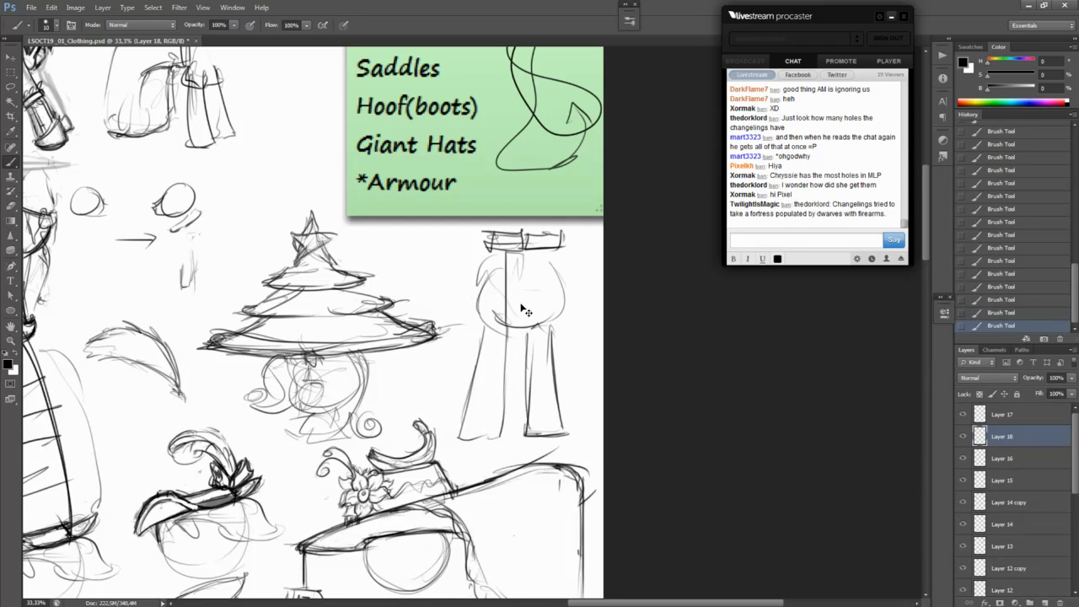
pyautogui.hotkey('ctrl', 'z')
pyautogui.moveTo(518, 261); pyautogui.dragTo(519, 325)
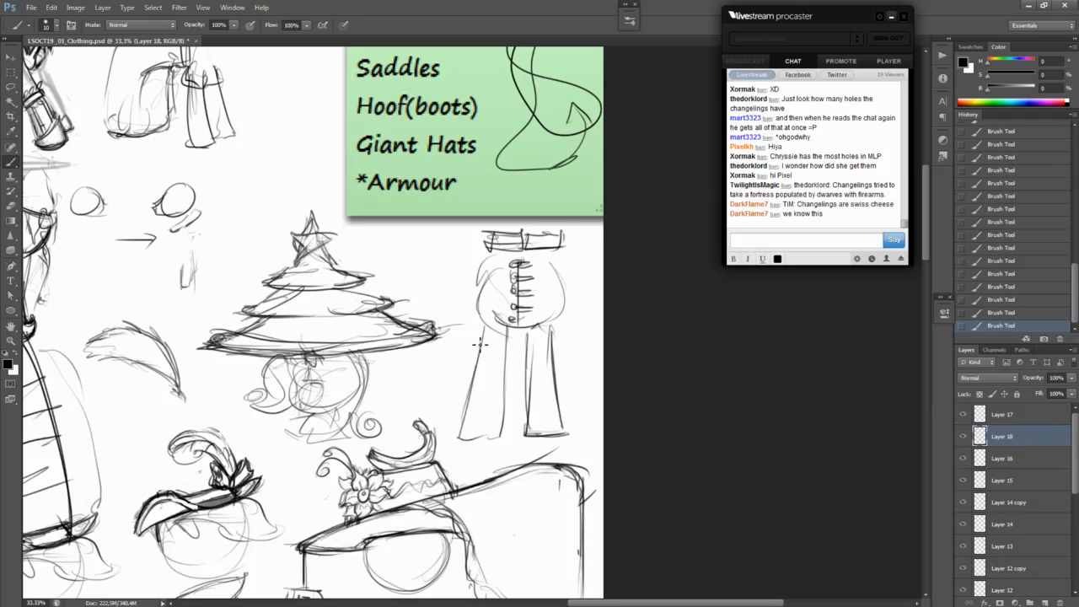
# Step: Draw a band around each lower leg, and reinforce the left leg and the torso's right side
pyautogui.moveTo(483, 333)
pyautogui.mouseDown()
pyautogui.moveTo(476, 386)
pyautogui.moveTo(513, 395)
pyautogui.mouseUp()
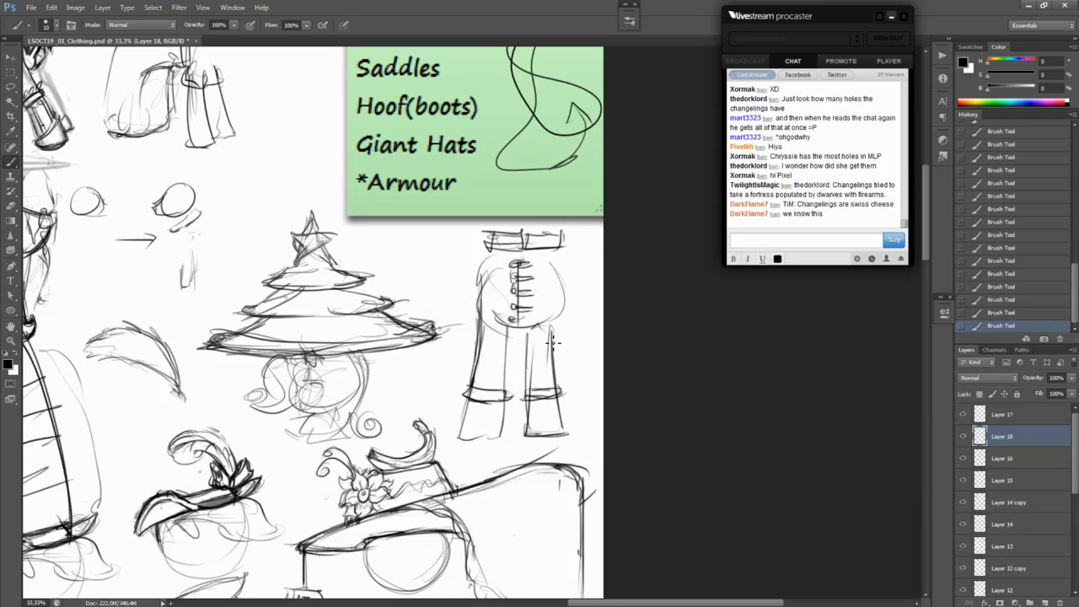
pyautogui.moveTo(556, 323)
pyautogui.mouseDown()
pyautogui.moveTo(561, 378)
pyautogui.moveTo(564, 318)
pyautogui.mouseUp()
pyautogui.moveTo(551, 262); pyautogui.dragTo(559, 270)
pyautogui.moveTo(558, 309); pyautogui.dragTo(559, 260)
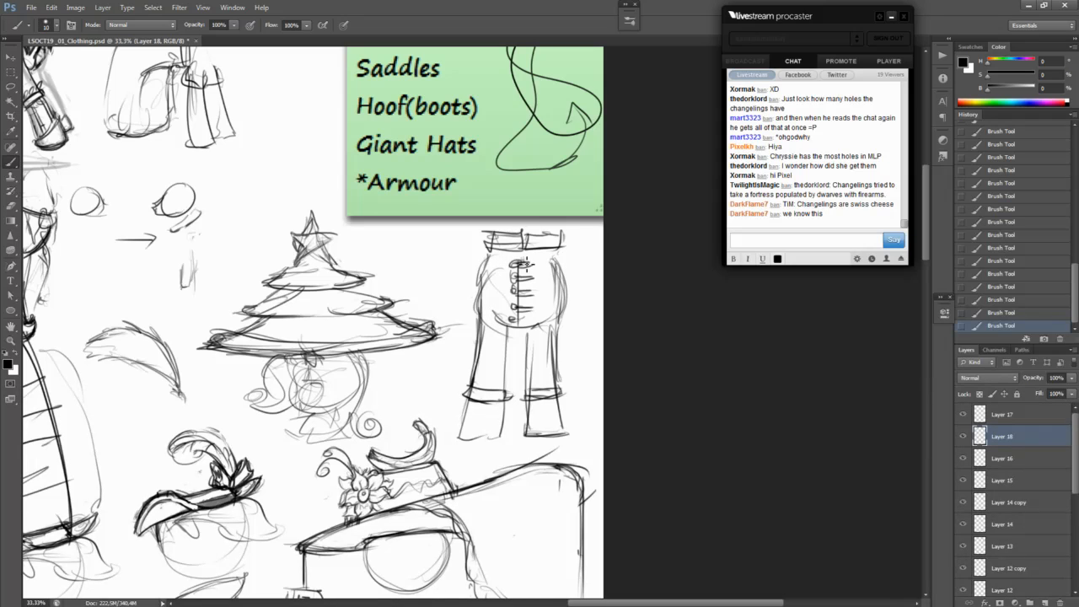
# Step: Draw a diagonal sash across the torso, erase the buttons beneath it, and darken the torso's left side and left leg
pyautogui.press('e')
pyautogui.moveTo(498, 304)
pyautogui.mouseDown()
pyautogui.moveTo(479, 275)
pyautogui.moveTo(533, 270)
pyautogui.mouseUp()
pyautogui.moveTo(477, 305)
pyautogui.mouseDown()
pyautogui.moveTo(556, 260)
pyautogui.moveTo(559, 275)
pyautogui.moveTo(562, 261)
pyautogui.mouseUp()
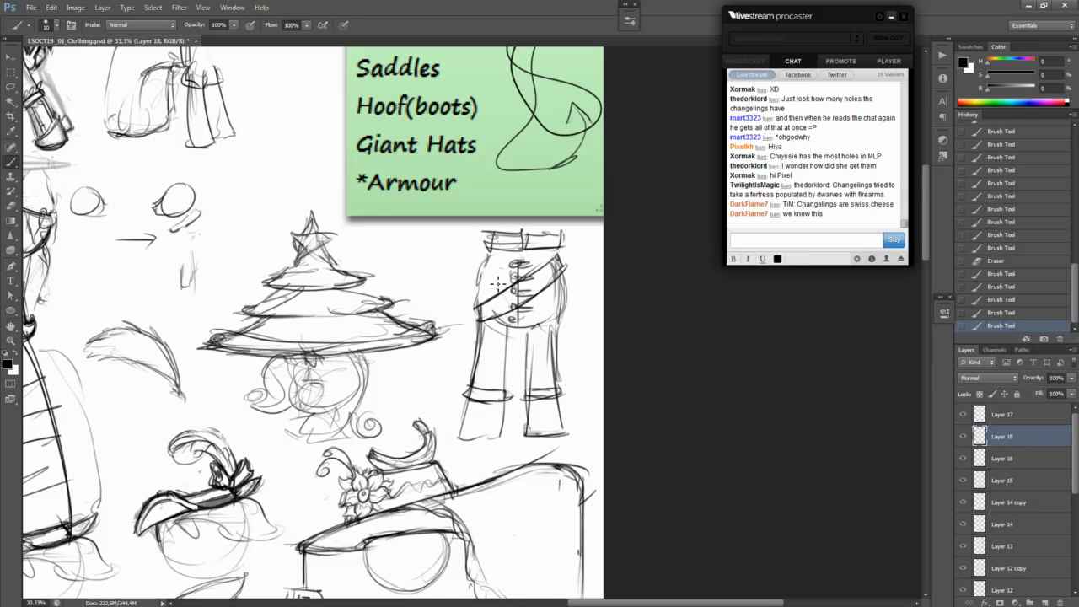
pyautogui.moveTo(505, 302)
pyautogui.mouseDown()
pyautogui.moveTo(520, 299)
pyautogui.moveTo(493, 307)
pyautogui.moveTo(504, 313)
pyautogui.moveTo(570, 270)
pyautogui.mouseUp()
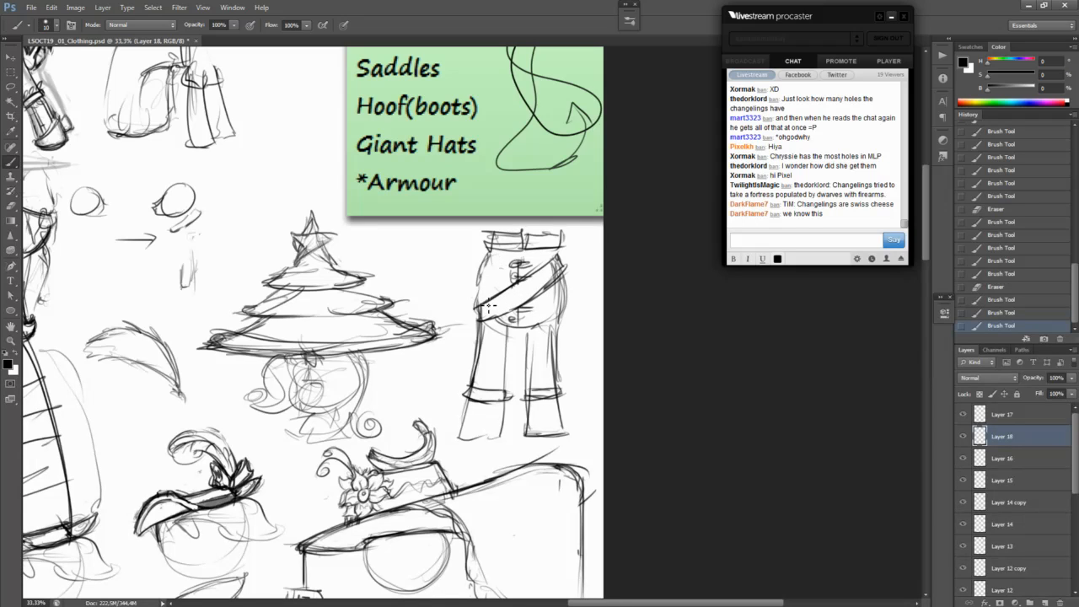
pyautogui.moveTo(487, 307)
pyautogui.mouseDown()
pyautogui.moveTo(476, 260)
pyautogui.moveTo(484, 330)
pyautogui.mouseUp()
pyautogui.moveTo(477, 395); pyautogui.dragTo(511, 395)
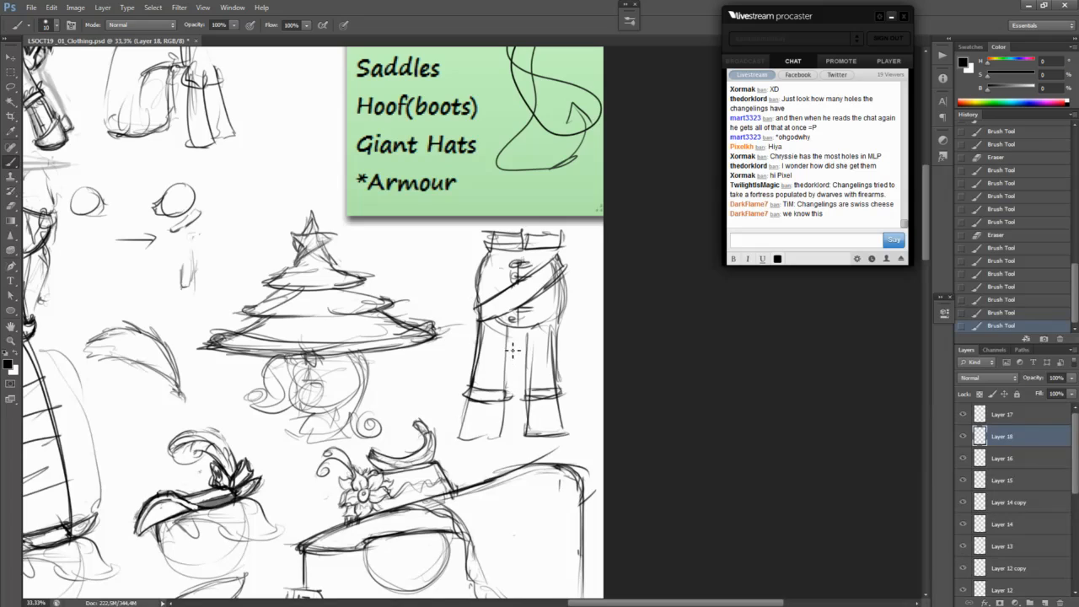
# Step: Reinforce the inner leg line and the torso edges of the sashed uniform
pyautogui.moveTo(508, 327); pyautogui.dragTo(509, 394)
pyautogui.moveTo(496, 251); pyautogui.dragTo(478, 310)
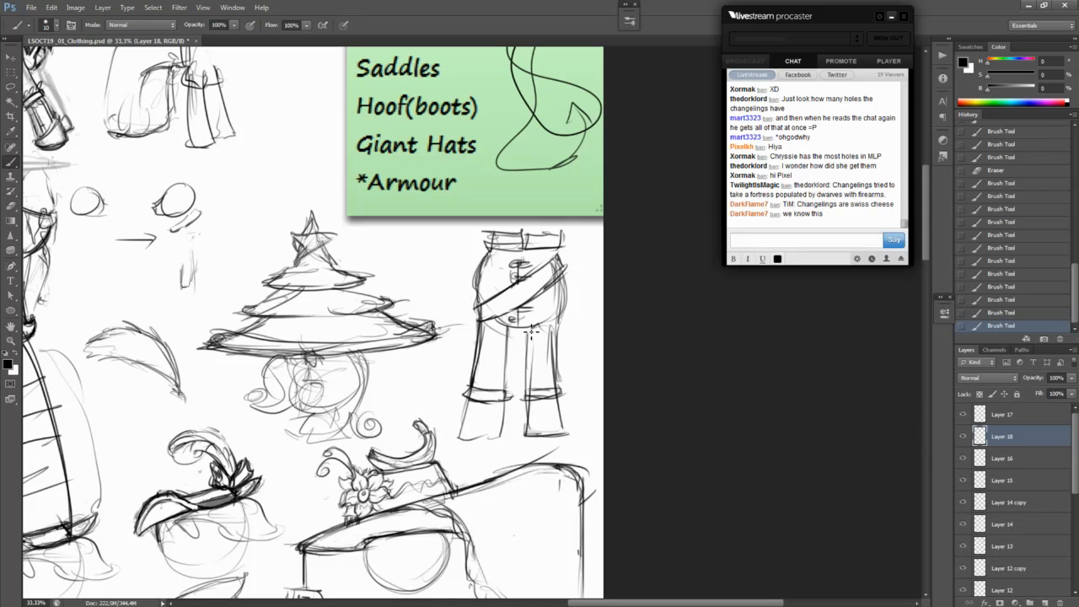
pyautogui.moveTo(553, 250); pyautogui.dragTo(561, 268)
# Step: Sketch small overlapping ovals for a figure below the weighted hat, cut them onto their own layer and shift them
pyautogui.moveTo(477, 427)
pyautogui.mouseDown()
pyautogui.moveTo(548, 269)
pyautogui.moveTo(543, 393)
pyautogui.mouseUp()
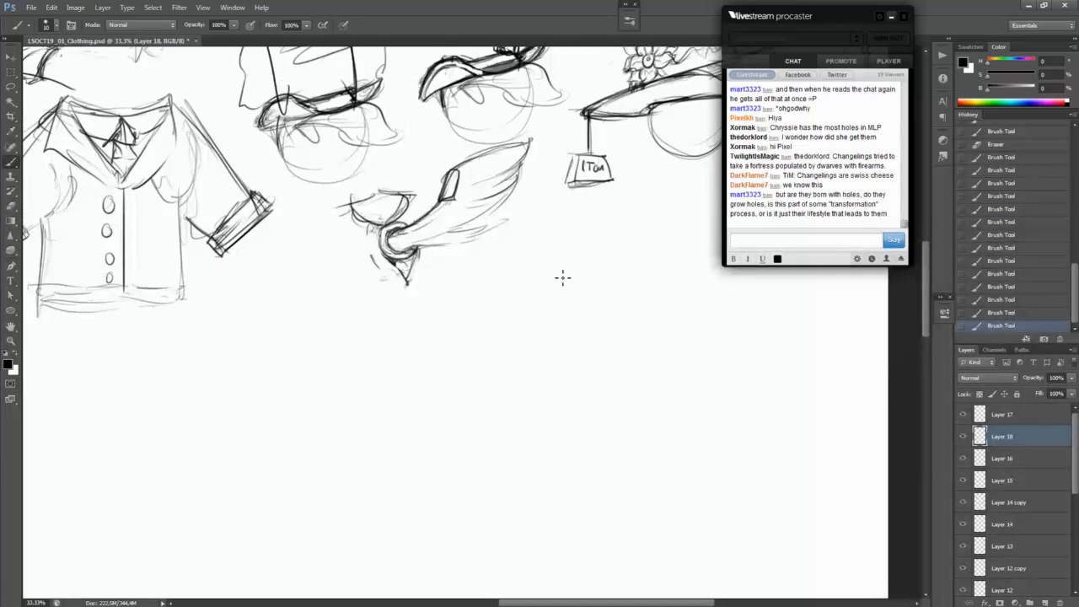
pyautogui.moveTo(564, 277); pyautogui.dragTo(503, 360)
pyautogui.moveTo(572, 300)
pyautogui.mouseDown()
pyautogui.moveTo(588, 335)
pyautogui.moveTo(588, 306)
pyautogui.moveTo(588, 345)
pyautogui.moveTo(571, 366)
pyautogui.moveTo(549, 369)
pyautogui.moveTo(533, 320)
pyautogui.moveTo(576, 300)
pyautogui.mouseUp()
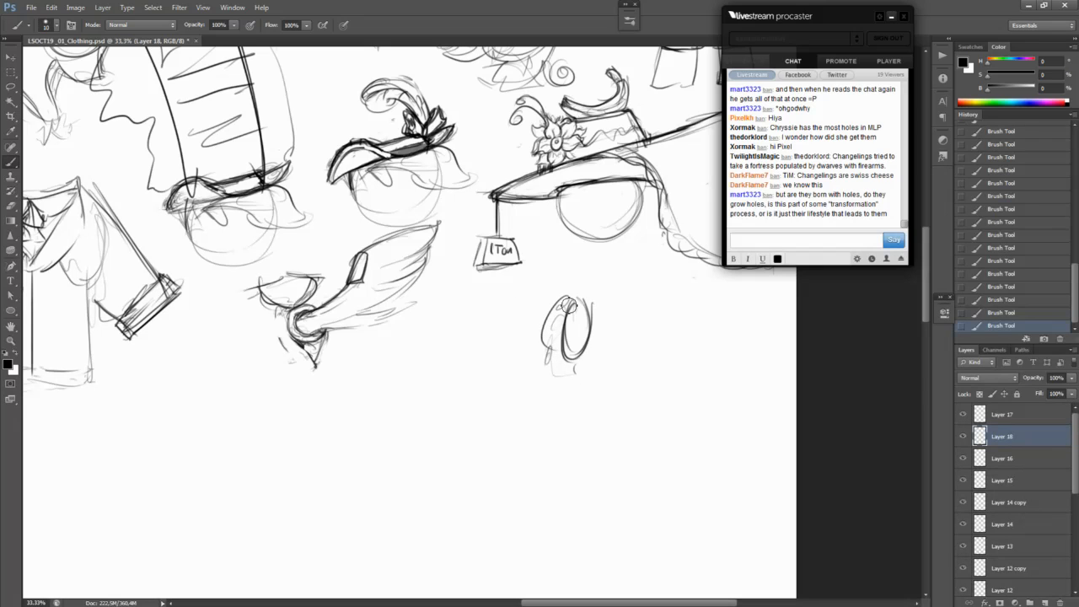
pyautogui.press('m')
pyautogui.moveTo(514, 270)
pyautogui.mouseDown()
pyautogui.moveTo(631, 458)
pyautogui.moveTo(630, 418)
pyautogui.moveTo(580, 407)
pyautogui.mouseUp()
pyautogui.rightClick(569, 331)
pyautogui.click(602, 435)
pyautogui.press('b')
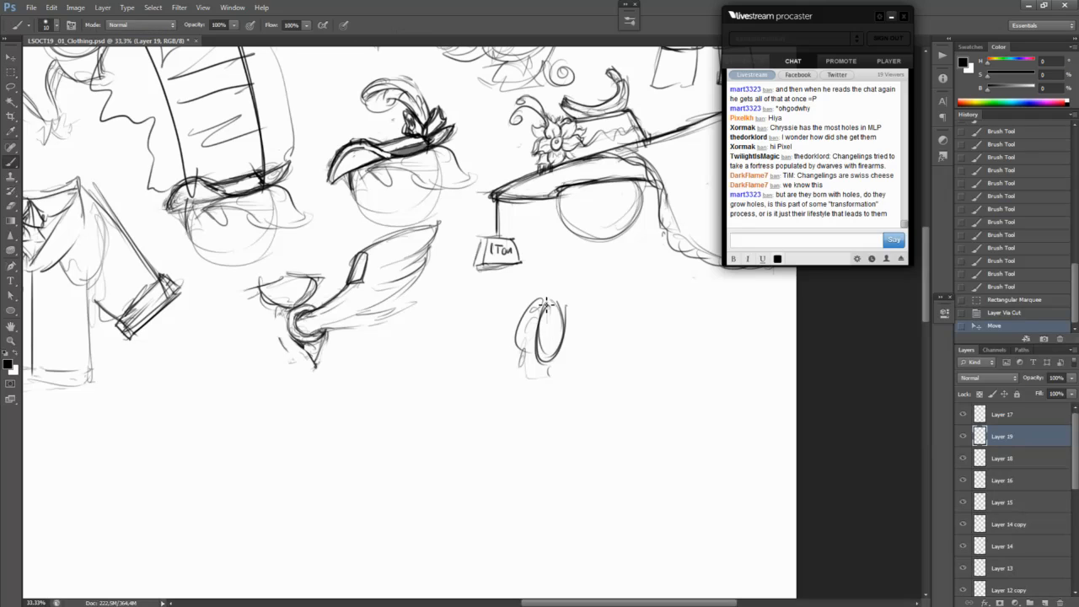
# Step: Sketch the small figure's torso, arms and legs with rough overlapping strokes
pyautogui.moveTo(543, 305)
pyautogui.mouseDown()
pyautogui.moveTo(520, 332)
pyautogui.moveTo(524, 362)
pyautogui.mouseUp()
pyautogui.moveTo(527, 322); pyautogui.dragTo(513, 364)
pyautogui.moveTo(570, 325); pyautogui.dragTo(557, 359)
pyautogui.moveTo(571, 339)
pyautogui.mouseDown()
pyautogui.moveTo(534, 377)
pyautogui.moveTo(522, 364)
pyautogui.moveTo(515, 381)
pyautogui.moveTo(535, 403)
pyautogui.mouseUp()
pyautogui.moveTo(563, 367)
pyautogui.mouseDown()
pyautogui.moveTo(507, 395)
pyautogui.moveTo(527, 412)
pyautogui.moveTo(549, 397)
pyautogui.mouseUp()
pyautogui.moveTo(541, 361)
pyautogui.mouseDown()
pyautogui.moveTo(540, 321)
pyautogui.moveTo(528, 314)
pyautogui.moveTo(546, 344)
pyautogui.moveTo(563, 344)
pyautogui.moveTo(547, 377)
pyautogui.mouseUp()
pyautogui.moveTo(562, 340); pyautogui.dragTo(550, 393)
pyautogui.moveTo(534, 345)
pyautogui.mouseDown()
pyautogui.moveTo(564, 347)
pyautogui.moveTo(538, 391)
pyautogui.moveTo(567, 396)
pyautogui.moveTo(546, 411)
pyautogui.mouseUp()
pyautogui.moveTo(565, 384); pyautogui.dragTo(556, 413)
# Step: Draw the figure's neck and a round head above its torso
pyautogui.moveTo(534, 282); pyautogui.dragTo(529, 306)
pyautogui.moveTo(535, 283); pyautogui.dragTo(531, 305)
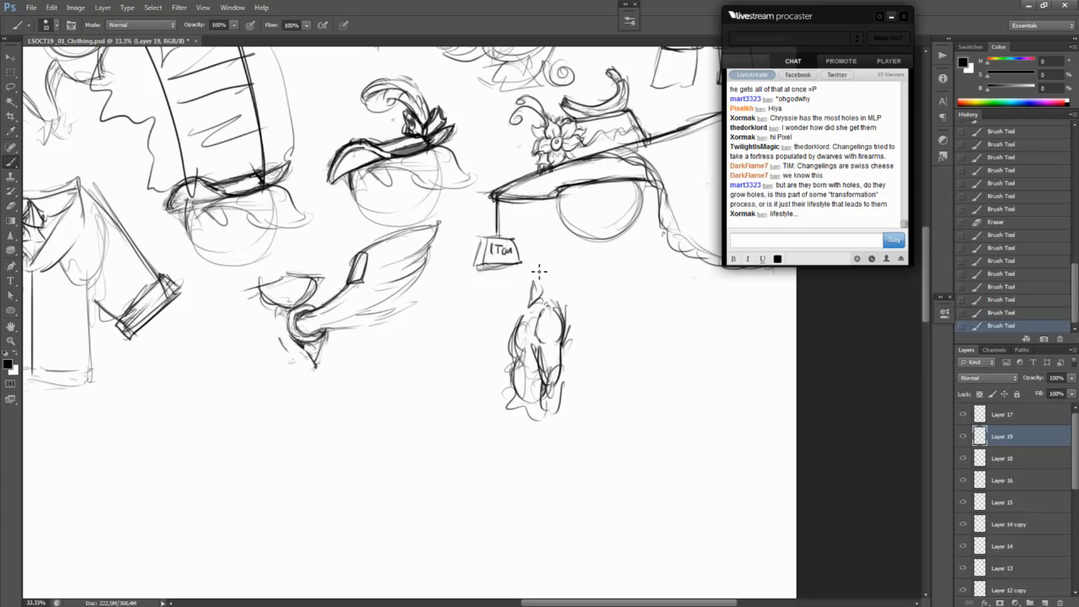
pyautogui.moveTo(545, 249)
pyautogui.mouseDown()
pyautogui.moveTo(529, 272)
pyautogui.moveTo(542, 295)
pyautogui.moveTo(543, 251)
pyautogui.moveTo(557, 284)
pyautogui.mouseUp()
pyautogui.moveTo(560, 281)
pyautogui.mouseDown()
pyautogui.moveTo(560, 300)
pyautogui.moveTo(512, 327)
pyautogui.moveTo(502, 418)
pyautogui.moveTo(549, 434)
pyautogui.moveTo(568, 420)
pyautogui.moveTo(656, 414)
pyautogui.moveTo(537, 461)
pyautogui.mouseUp()
# Step: Duplicate the standing figure beside itself and transform lassoed parts of the copy into a bent-forward pose with the torso horizontal
pyautogui.press('l')
pyautogui.moveTo(582, 338)
pyautogui.mouseDown()
pyautogui.moveTo(573, 435)
pyautogui.moveTo(604, 393)
pyautogui.moveTo(600, 350)
pyautogui.moveTo(584, 335)
pyautogui.moveTo(628, 399)
pyautogui.moveTo(634, 393)
pyautogui.moveTo(556, 355)
pyautogui.mouseUp()
pyautogui.hotkey('ctrl', 't')
pyautogui.press('Return')
pyautogui.hotkey('ctrl', 'd')
pyautogui.moveTo(558, 270)
pyautogui.mouseDown()
pyautogui.moveTo(590, 324)
pyautogui.moveTo(558, 269)
pyautogui.mouseUp()
pyautogui.hotkey('ctrl', 't')
pyautogui.moveTo(626, 246)
pyautogui.mouseDown()
pyautogui.moveTo(633, 322)
pyautogui.moveTo(663, 336)
pyautogui.mouseUp()
pyautogui.moveTo(618, 333)
pyautogui.mouseDown()
pyautogui.moveTo(623, 352)
pyautogui.moveTo(590, 402)
pyautogui.mouseUp()
pyautogui.press('Return')
pyautogui.hotkey('ctrl', 'd')
pyautogui.press('b')
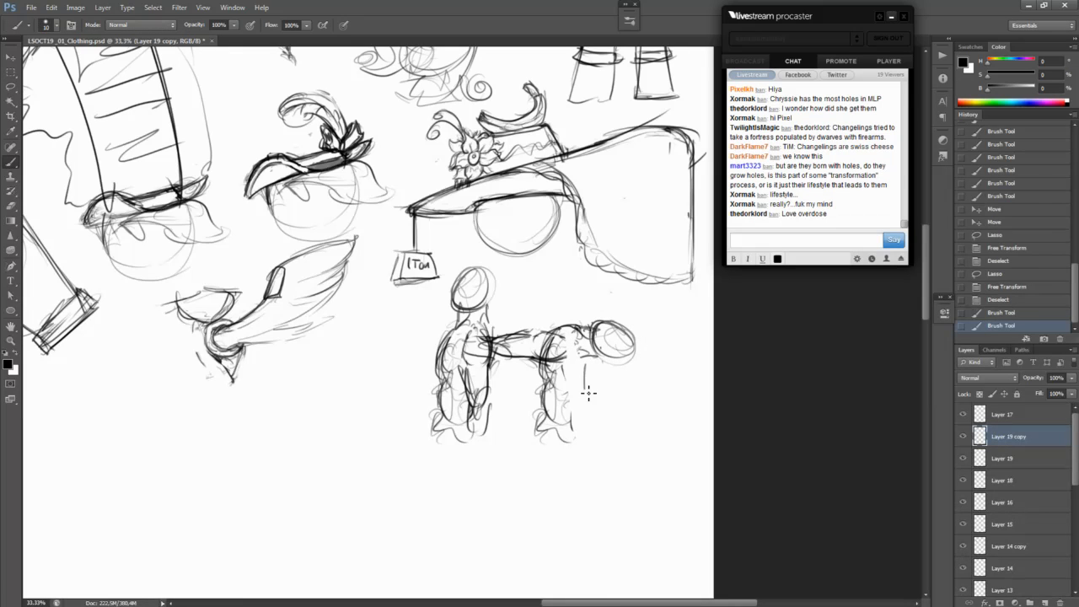
# Step: Move the bent copy away from the standing figure, add an upright foot at its rear end, and define its vertical limbs
pyautogui.moveTo(581, 361)
pyautogui.mouseDown()
pyautogui.moveTo(582, 403)
pyautogui.moveTo(565, 429)
pyautogui.moveTo(623, 422)
pyautogui.mouseUp()
pyautogui.moveTo(570, 456); pyautogui.dragTo(499, 478)
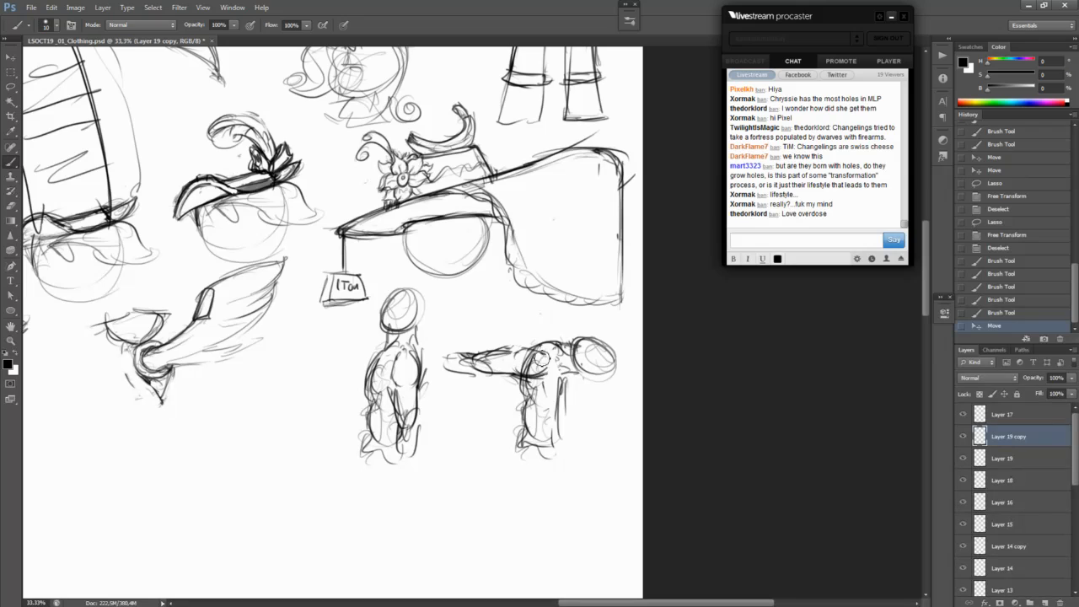
pyautogui.moveTo(538, 364)
pyautogui.mouseDown()
pyautogui.moveTo(490, 364)
pyautogui.moveTo(540, 356)
pyautogui.moveTo(551, 361)
pyautogui.moveTo(547, 381)
pyautogui.moveTo(491, 353)
pyautogui.moveTo(515, 363)
pyautogui.moveTo(513, 376)
pyautogui.moveTo(453, 360)
pyautogui.moveTo(455, 347)
pyautogui.moveTo(456, 367)
pyautogui.moveTo(456, 331)
pyautogui.moveTo(461, 377)
pyautogui.mouseUp()
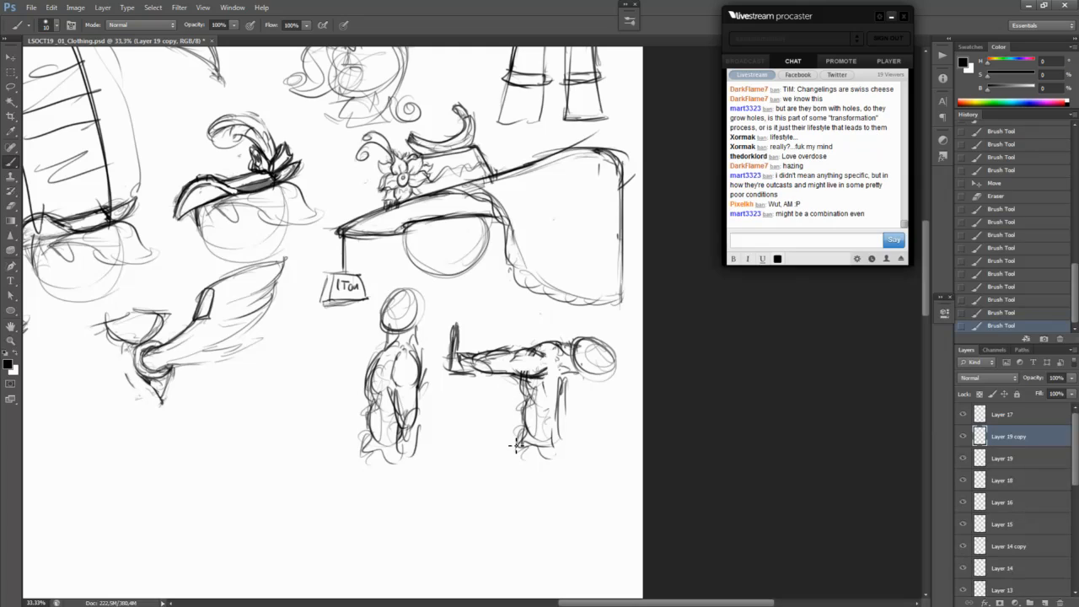
pyautogui.moveTo(516, 410); pyautogui.dragTo(516, 431)
pyautogui.moveTo(526, 419)
pyautogui.mouseDown()
pyautogui.moveTo(523, 447)
pyautogui.moveTo(556, 441)
pyautogui.mouseUp()
pyautogui.moveTo(564, 390); pyautogui.dragTo(555, 440)
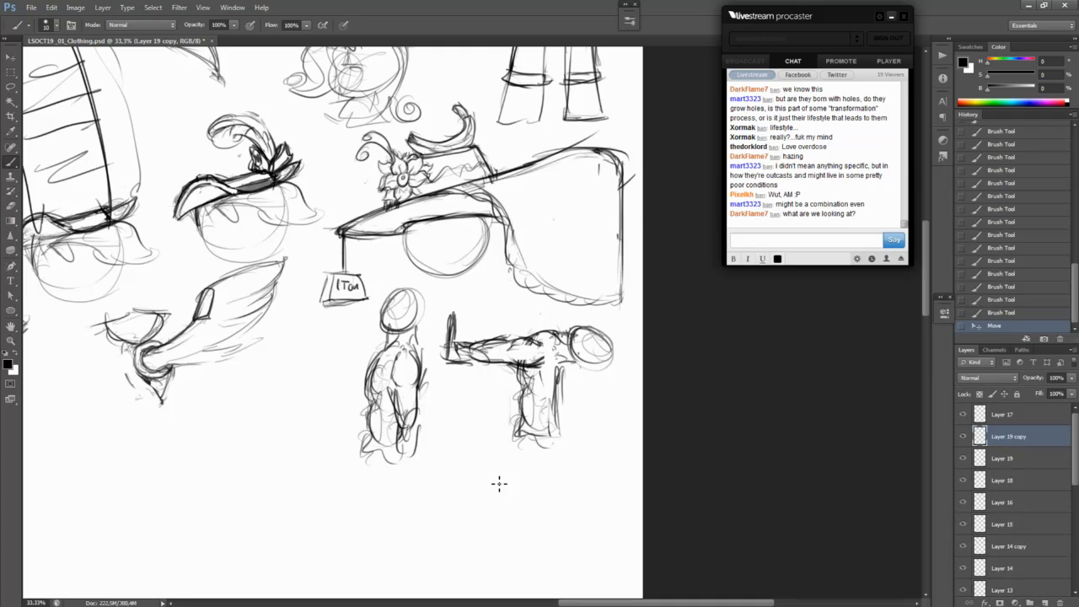
# Step: Darken the bent figure's head with facial lines and a tuft on top, and strengthen its lower limb
pyautogui.moveTo(576, 357); pyautogui.dragTo(604, 368)
pyautogui.moveTo(588, 328)
pyautogui.mouseDown()
pyautogui.moveTo(617, 339)
pyautogui.moveTo(604, 366)
pyautogui.mouseUp()
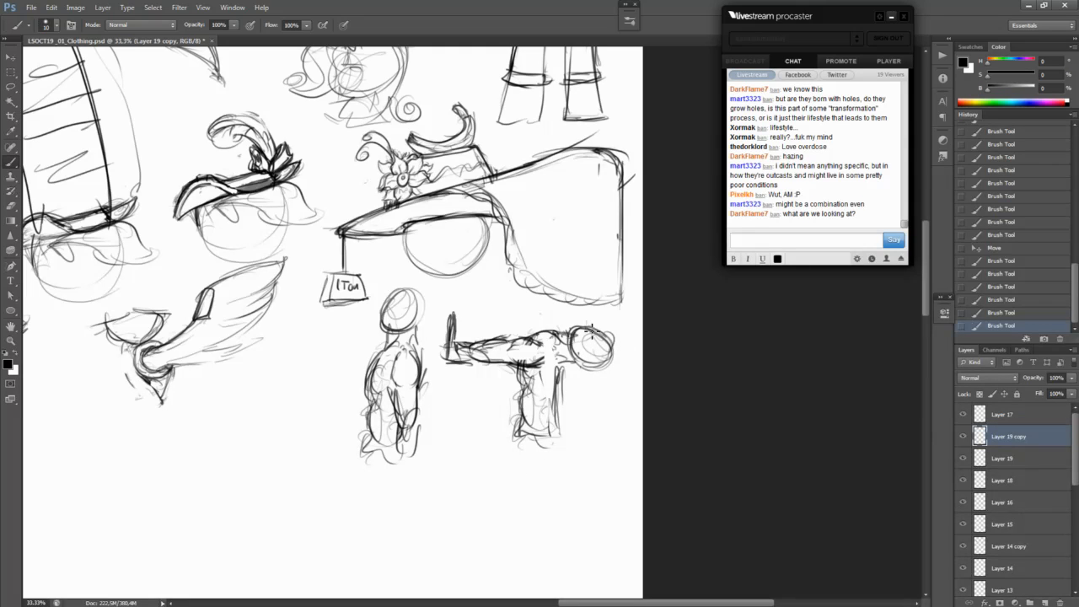
pyautogui.moveTo(592, 321)
pyautogui.mouseDown()
pyautogui.moveTo(576, 345)
pyautogui.moveTo(605, 336)
pyautogui.moveTo(612, 349)
pyautogui.moveTo(603, 368)
pyautogui.moveTo(577, 359)
pyautogui.moveTo(567, 371)
pyautogui.moveTo(575, 381)
pyautogui.mouseUp()
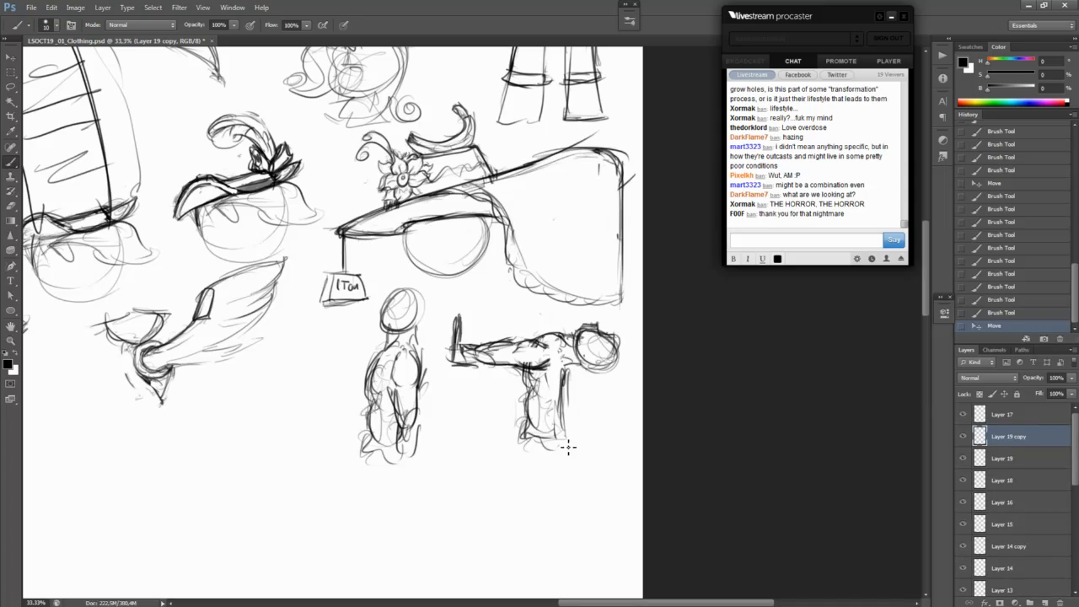
pyautogui.moveTo(567, 437); pyautogui.dragTo(558, 394)
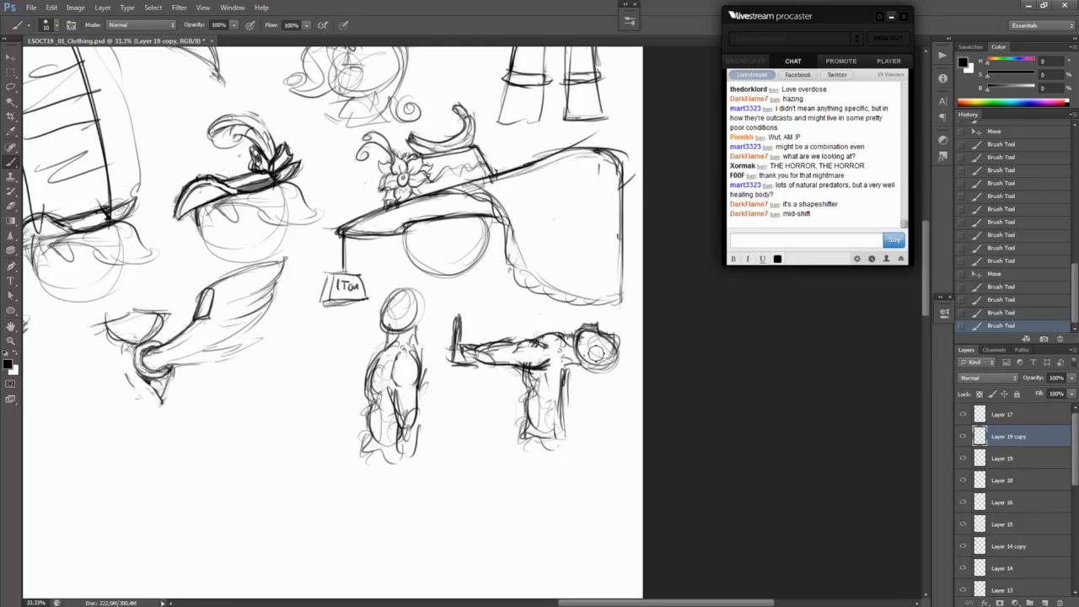
# Step: Erase the tuft above the bent figure's head and touch up the lines of both figures
pyautogui.moveTo(601, 323); pyautogui.dragTo(598, 327)
pyautogui.moveTo(600, 325); pyautogui.dragTo(584, 324)
pyautogui.moveTo(584, 324); pyautogui.dragTo(592, 322)
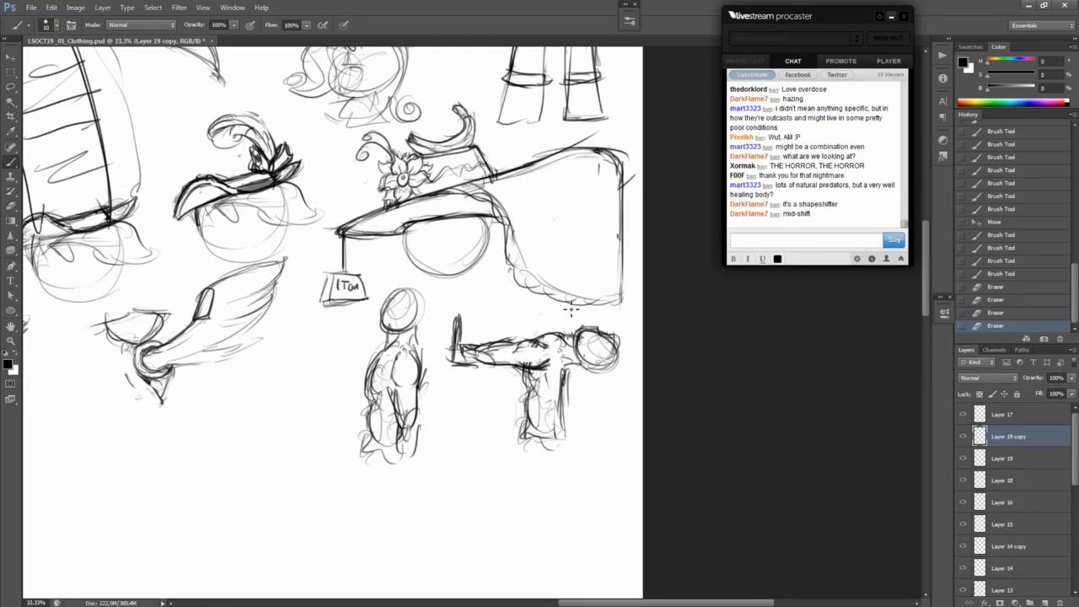
pyautogui.moveTo(461, 364); pyautogui.dragTo(474, 365)
pyautogui.moveTo(410, 394); pyautogui.dragTo(407, 384)
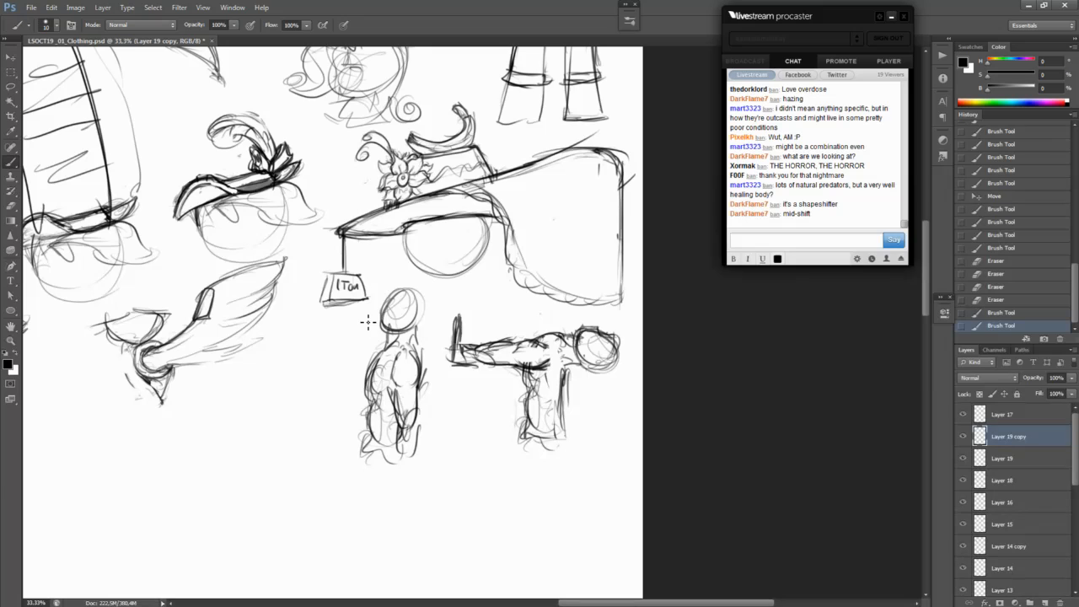
# Step: Review the clothing sketches across the whole sheet
pyautogui.moveTo(464, 334); pyautogui.dragTo(542, 436)
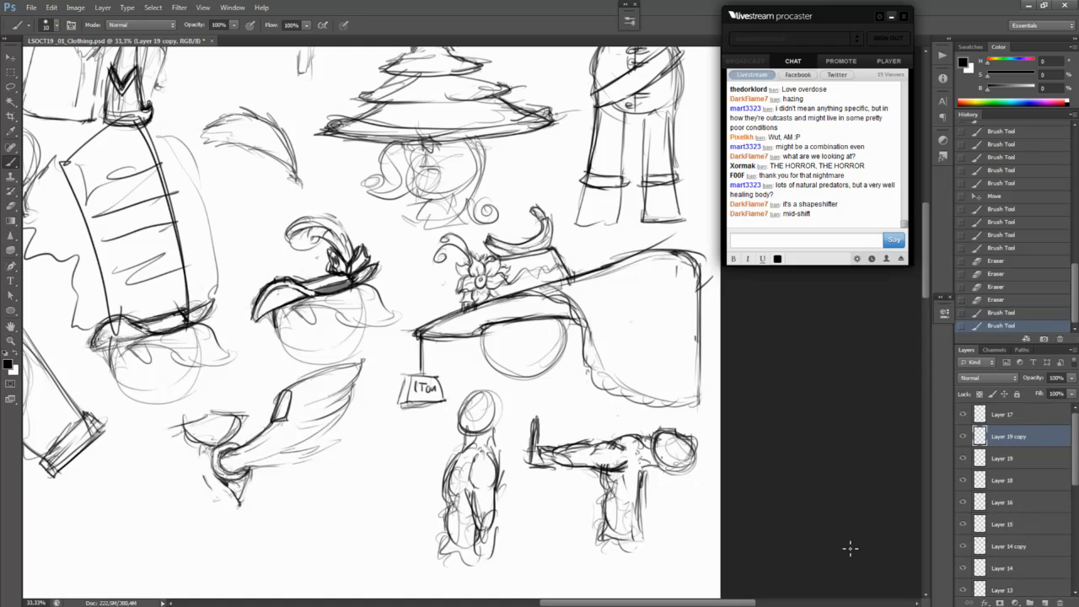
pyautogui.moveTo(849, 549); pyautogui.dragTo(765, 538)
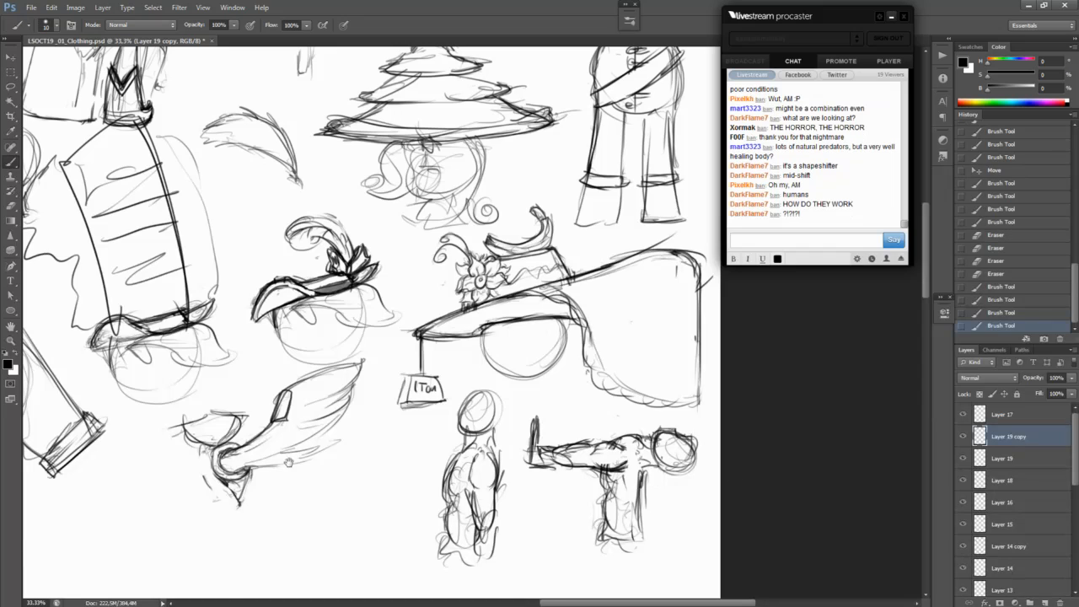
pyautogui.hscroll(-5, 832, 456)
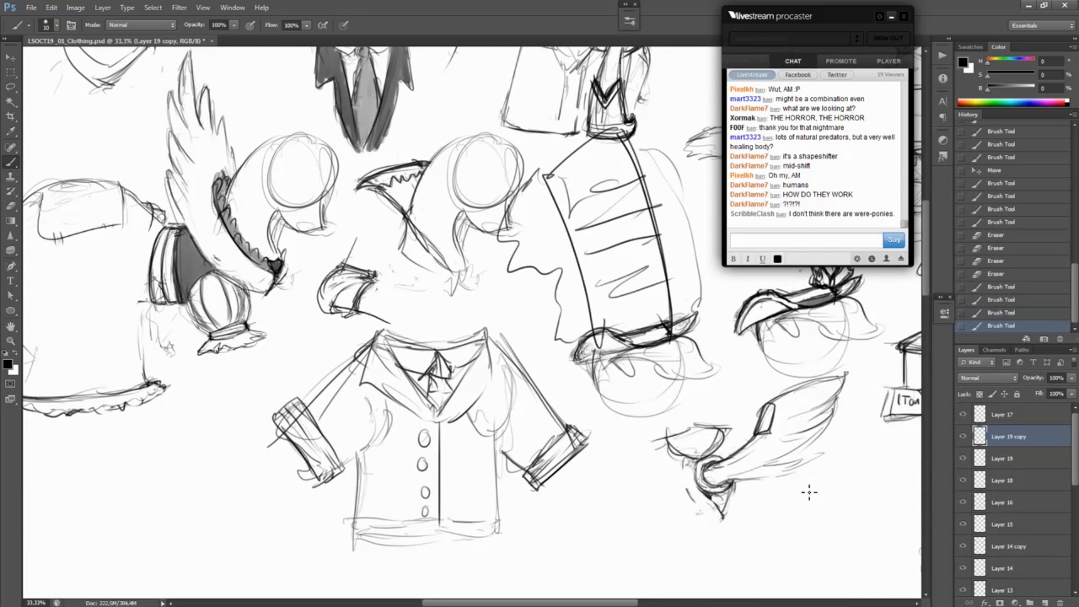
pyautogui.moveTo(479, 434); pyautogui.dragTo(282, 393)
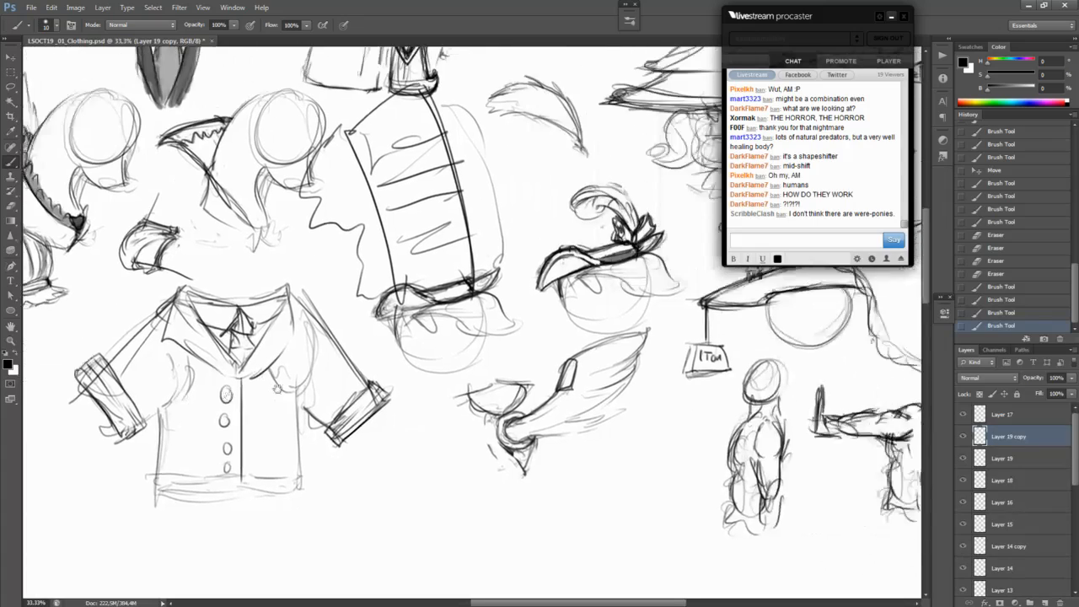
pyautogui.hotkey('ctrl', '-')
pyautogui.hotkey('ctrl', '-')
pyautogui.hotkey('ctrl', '-')
pyautogui.hotkey('ctrl', '-')
pyautogui.hotkey('ctrl', '+')
pyautogui.hotkey('ctrl', '+')
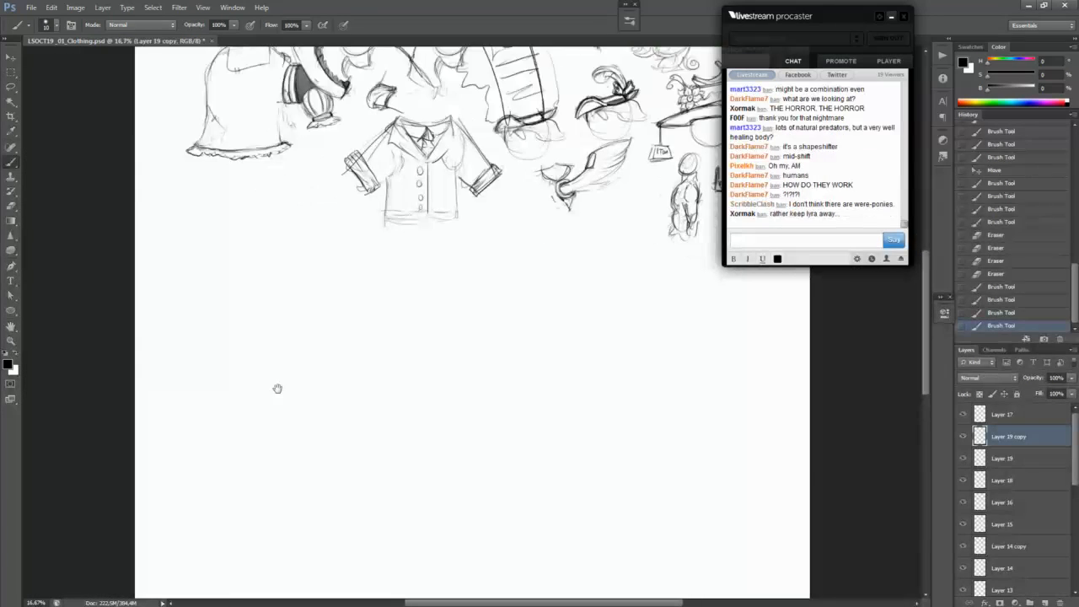
pyautogui.moveTo(440, 315); pyautogui.dragTo(632, 560)
# Step: Select the layers of both human figures together and move them slightly up beneath the weighted hat
pyautogui.press('v')
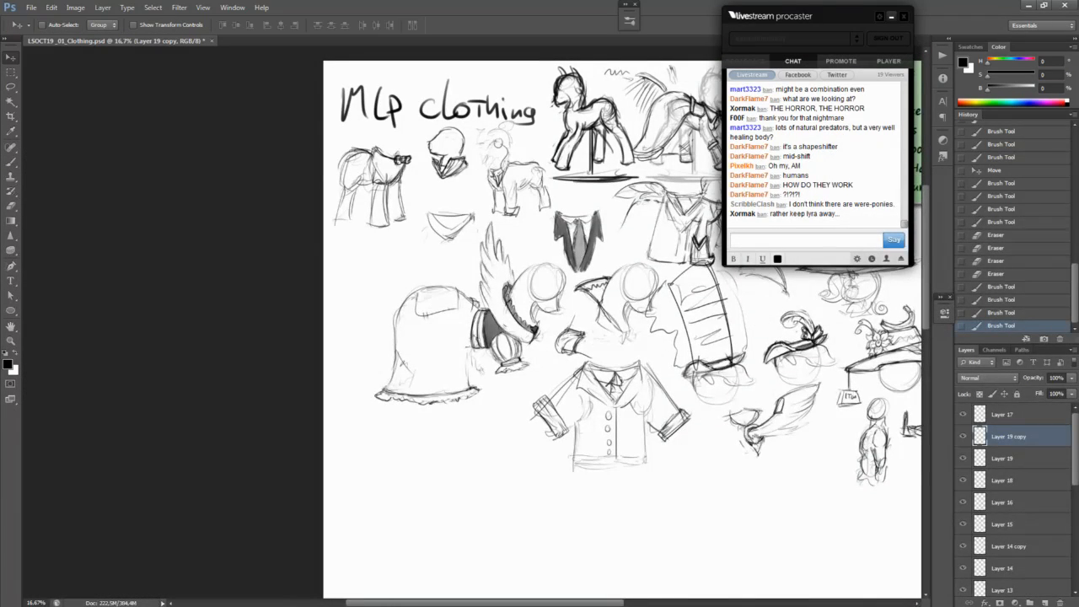
pyautogui.moveTo(759, 441); pyautogui.dragTo(569, 424)
pyautogui.moveTo(812, 530); pyautogui.dragTo(474, 499)
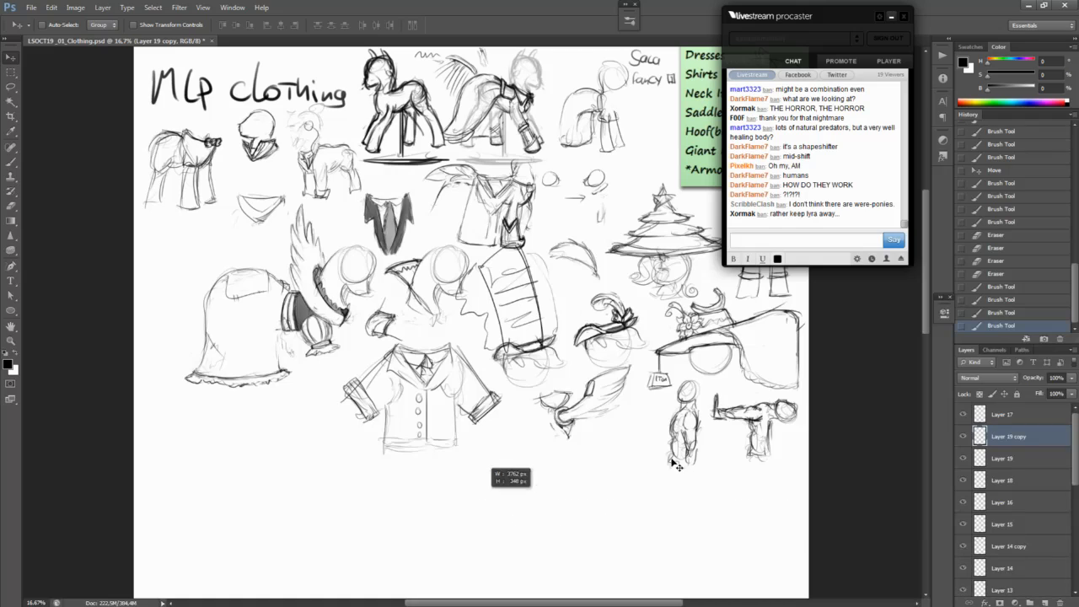
pyautogui.click(991, 415)
pyautogui.click(963, 437)
pyautogui.click(963, 437)
pyautogui.click(978, 436)
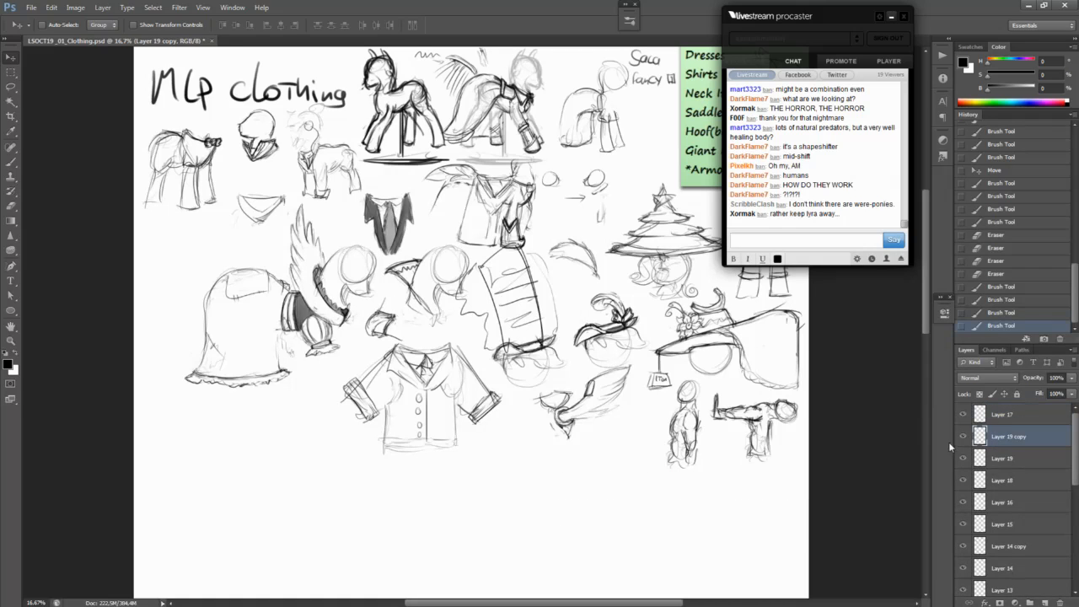
pyautogui.keyDown('shift'); pyautogui.click(989, 460); pyautogui.keyUp('shift')
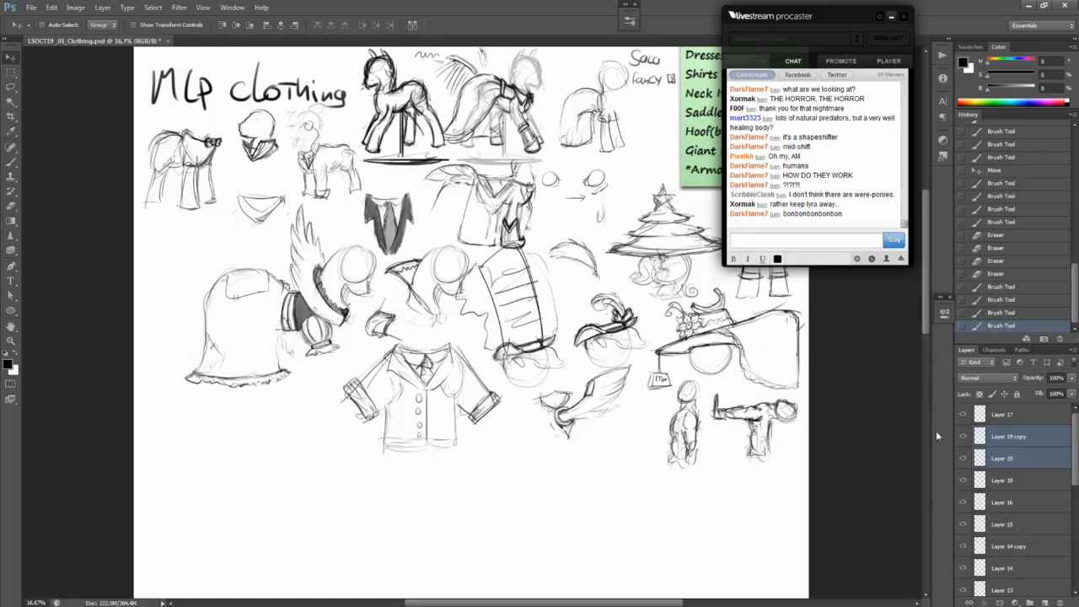
pyautogui.moveTo(746, 458)
pyautogui.mouseDown()
pyautogui.moveTo(593, 453)
pyautogui.moveTo(231, 272)
pyautogui.moveTo(203, 271)
pyautogui.moveTo(289, 459)
pyautogui.moveTo(731, 432)
pyautogui.moveTo(737, 454)
pyautogui.moveTo(738, 439)
pyautogui.mouseUp()
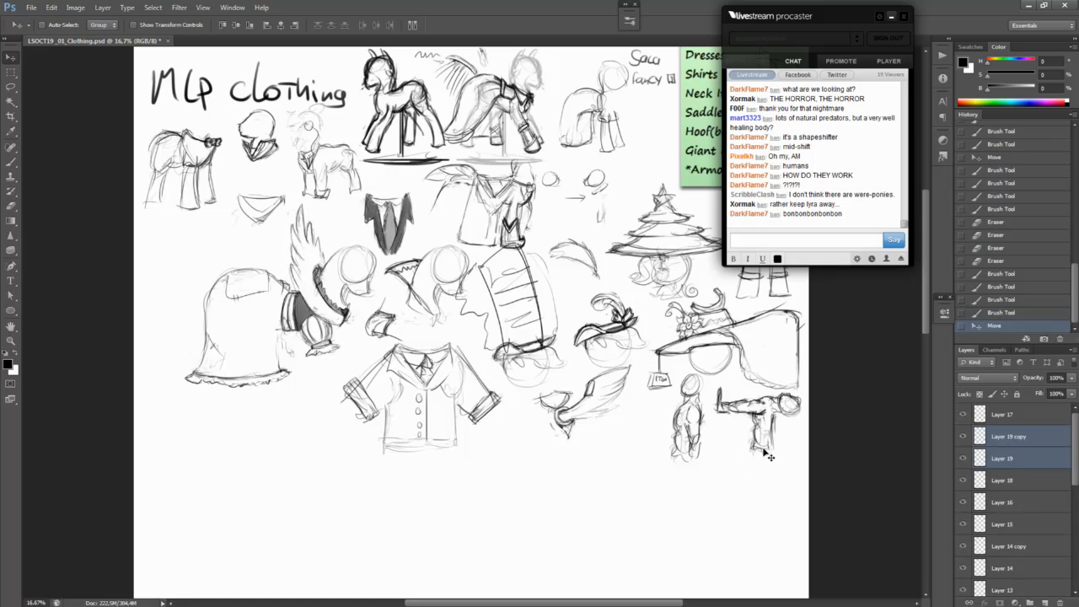
# Step: Switch to the Brush tool and make Layer 17 the active layer
pyautogui.press('b')
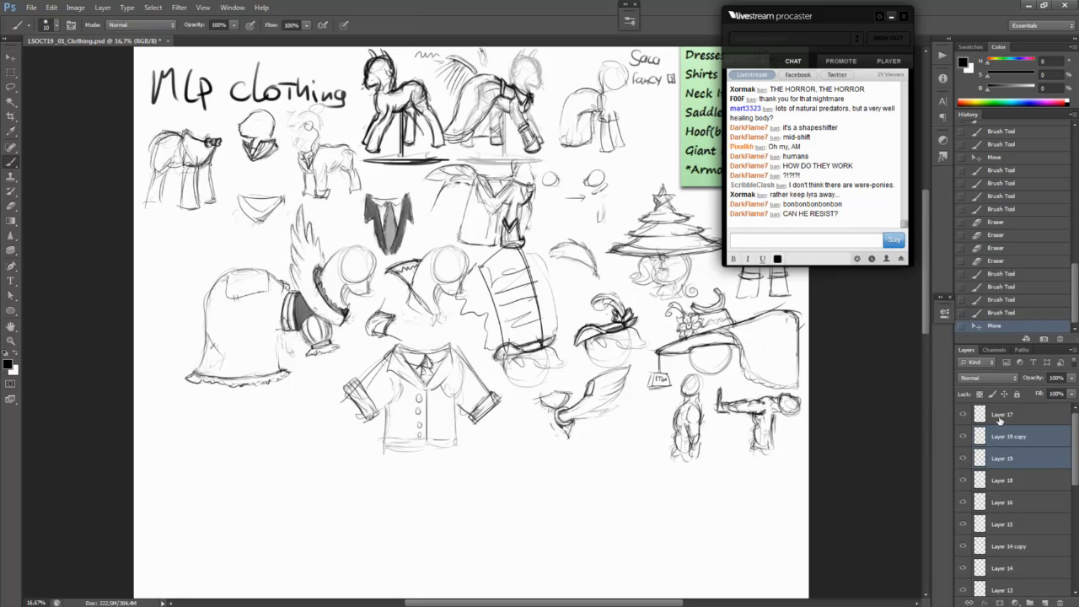
pyautogui.click(995, 414)
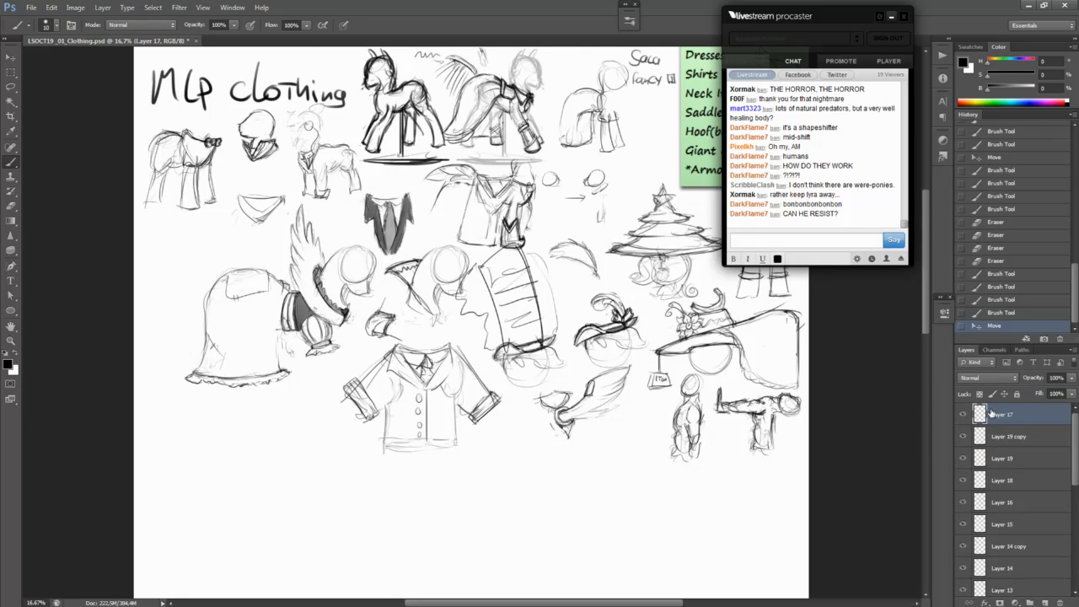
pyautogui.hotkey('ctrl', '+')
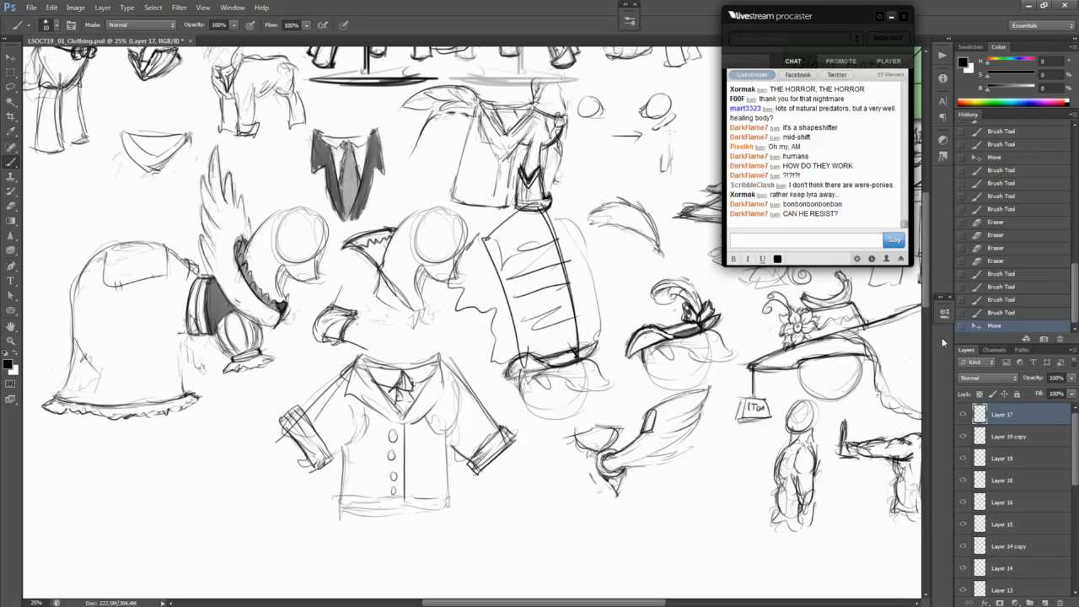
# Step: Read back through the earlier stream chat messages
pyautogui.scroll(4, 879, 169)
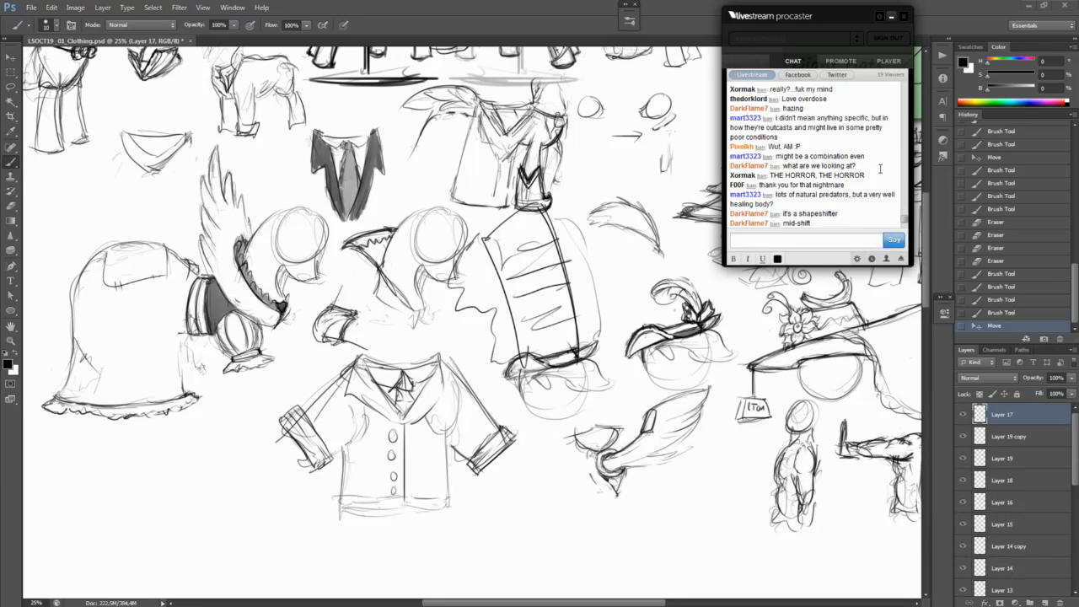
pyautogui.scroll(1, 879, 169)
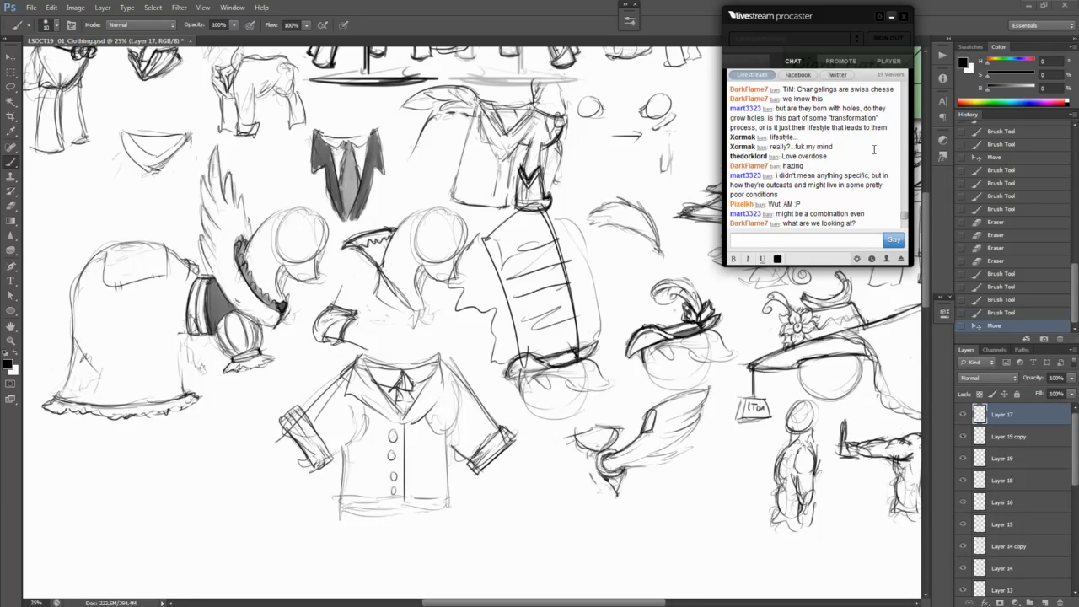
pyautogui.scroll(2, 874, 149)
pyautogui.scroll(4, 874, 149)
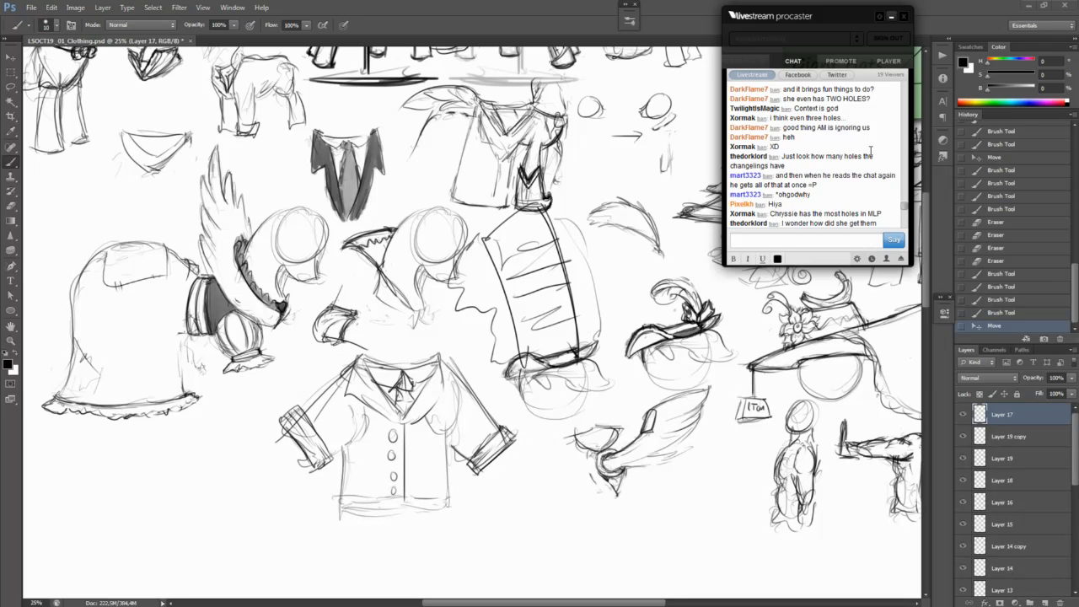
pyautogui.scroll(4, 871, 150)
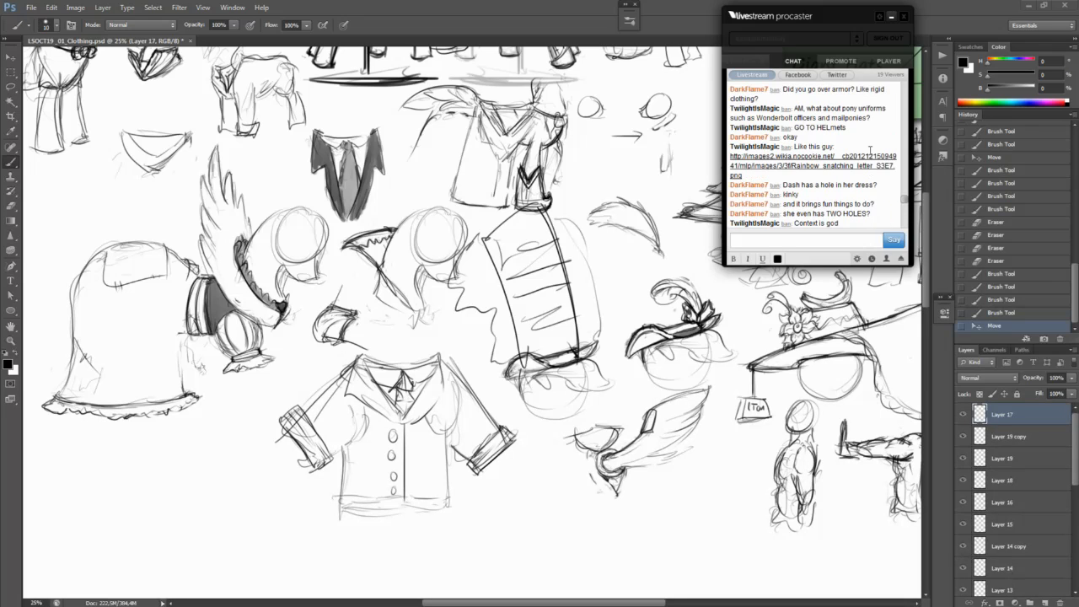
pyautogui.scroll(5, 871, 150)
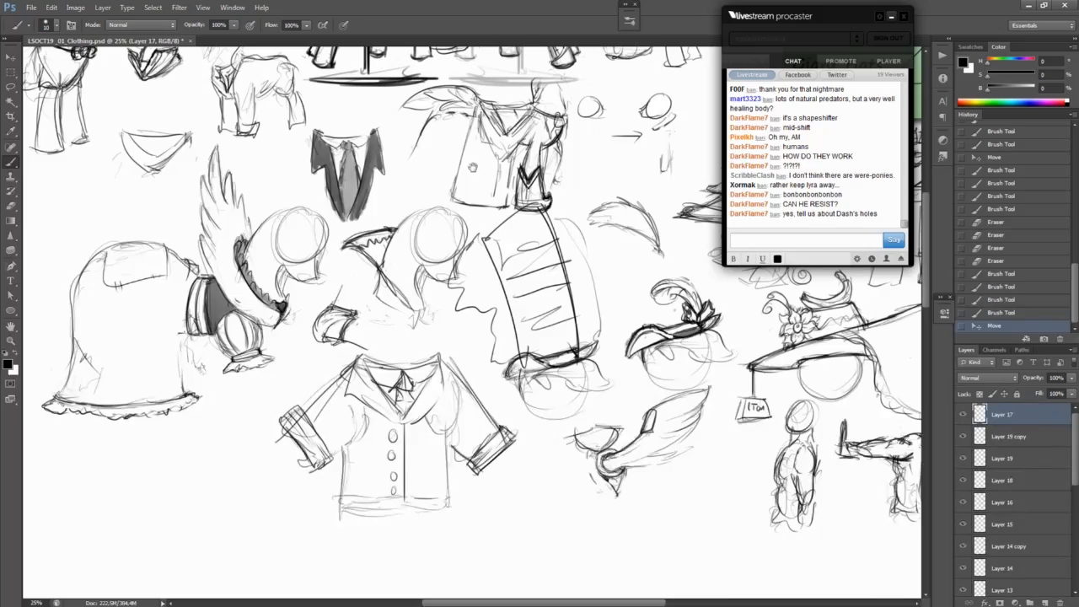
# Step: Create a new empty layer above Layer 17 for the next sketch
pyautogui.moveTo(473, 168); pyautogui.dragTo(591, 276)
pyautogui.moveTo(575, 435); pyautogui.dragTo(546, 238)
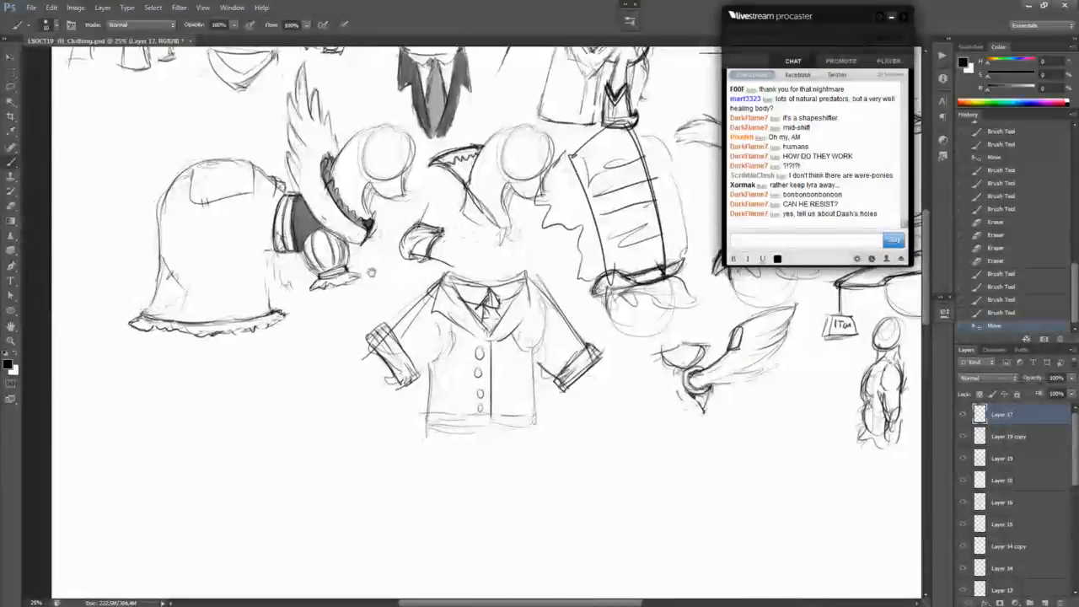
pyautogui.moveTo(362, 258); pyautogui.dragTo(509, 394)
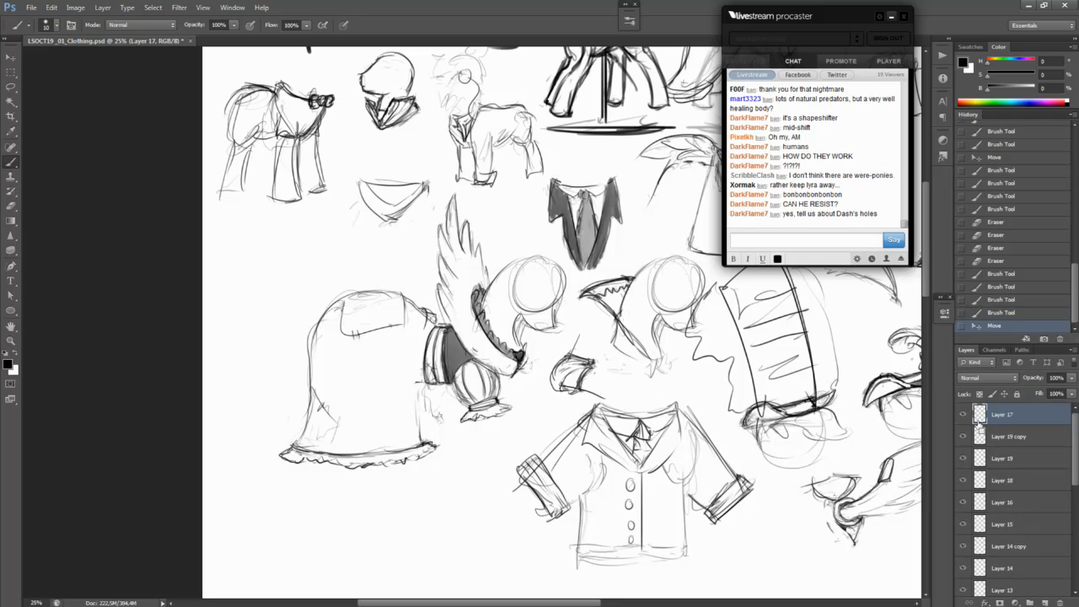
pyautogui.hotkey('ctrl', 'shift', 'n')
pyautogui.press('Return')
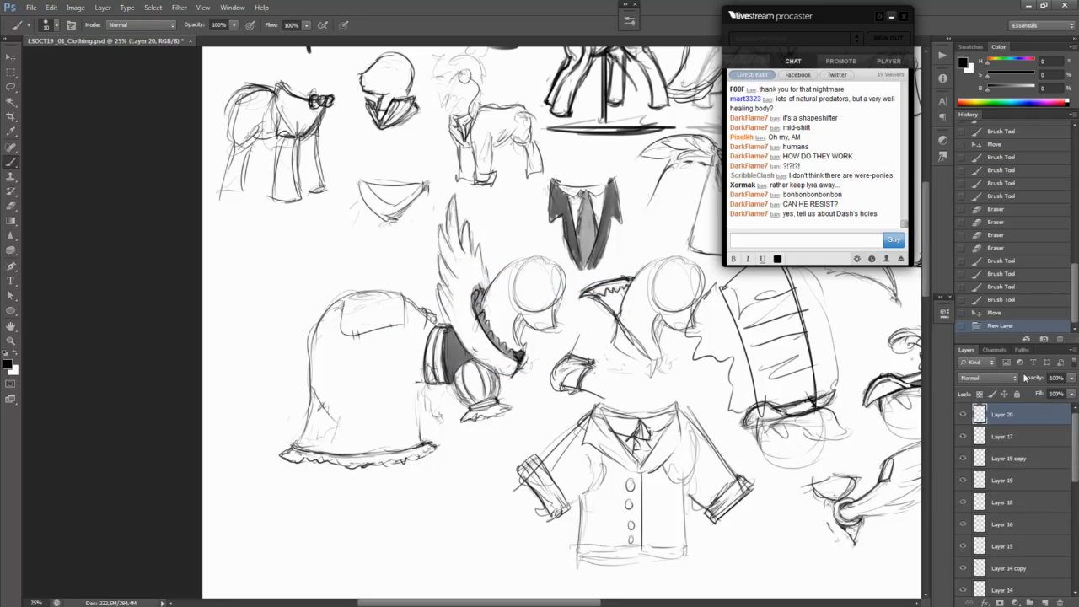
pyautogui.hotkey('ctrl', 'alt', 'n')
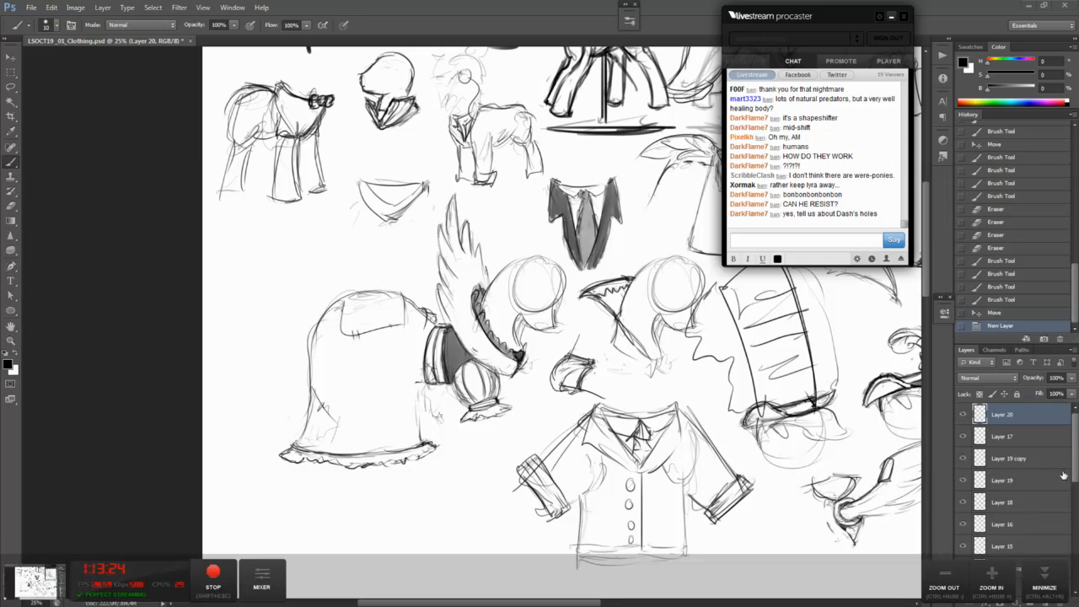
pyautogui.click(1049, 584)
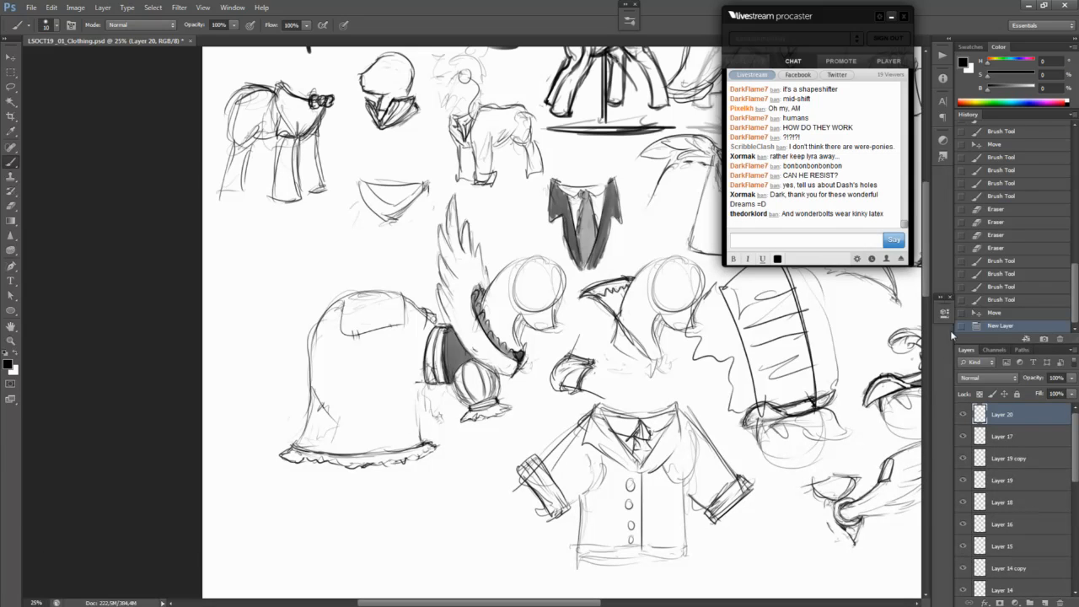
# Step: Sketch large flat-topped sunglasses in the blank area below the gown, with two rounded lenses joined by a bridge
pyautogui.moveTo(324, 232); pyautogui.dragTo(68, 498)
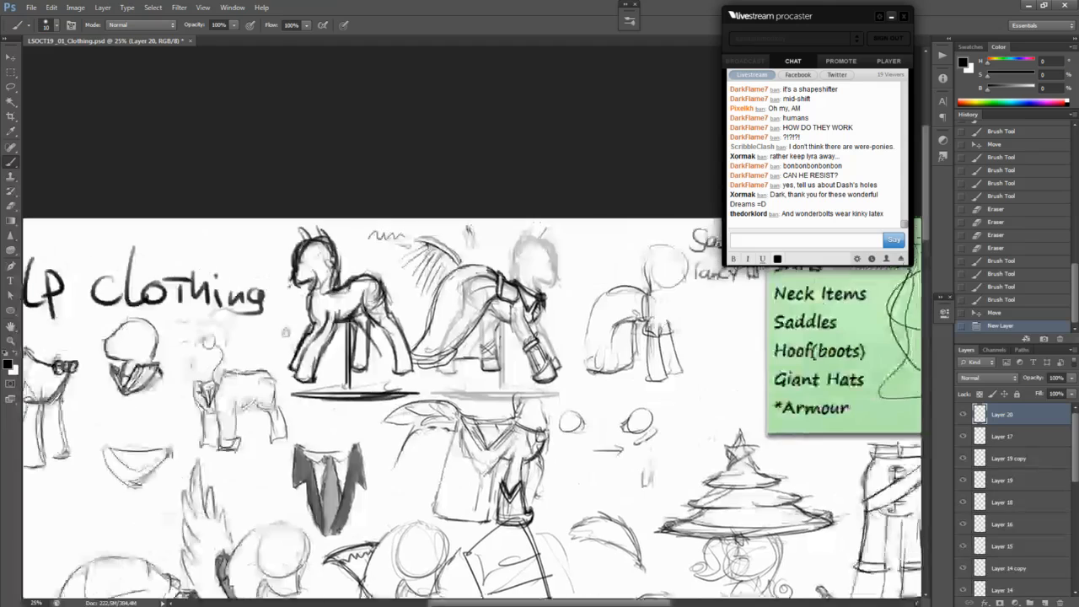
pyautogui.moveTo(522, 211); pyautogui.dragTo(615, 62)
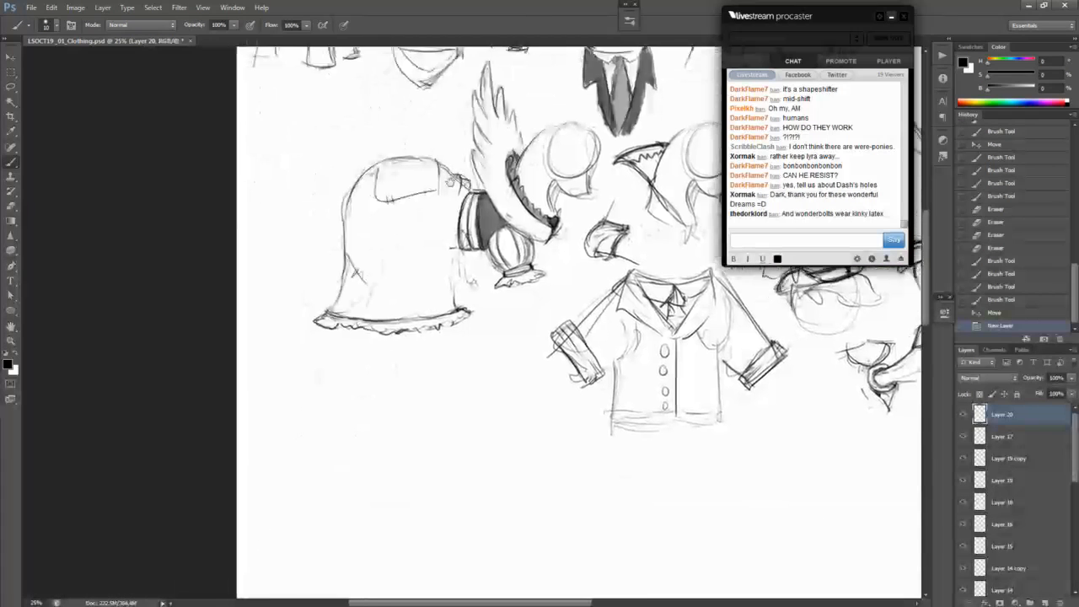
pyautogui.hotkey('ctrl', '+')
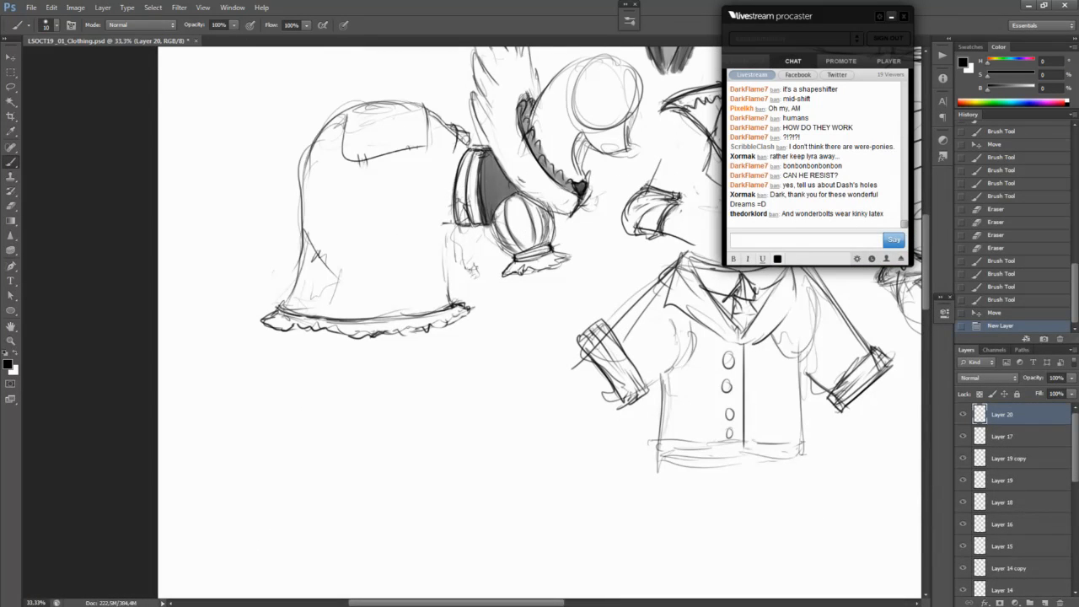
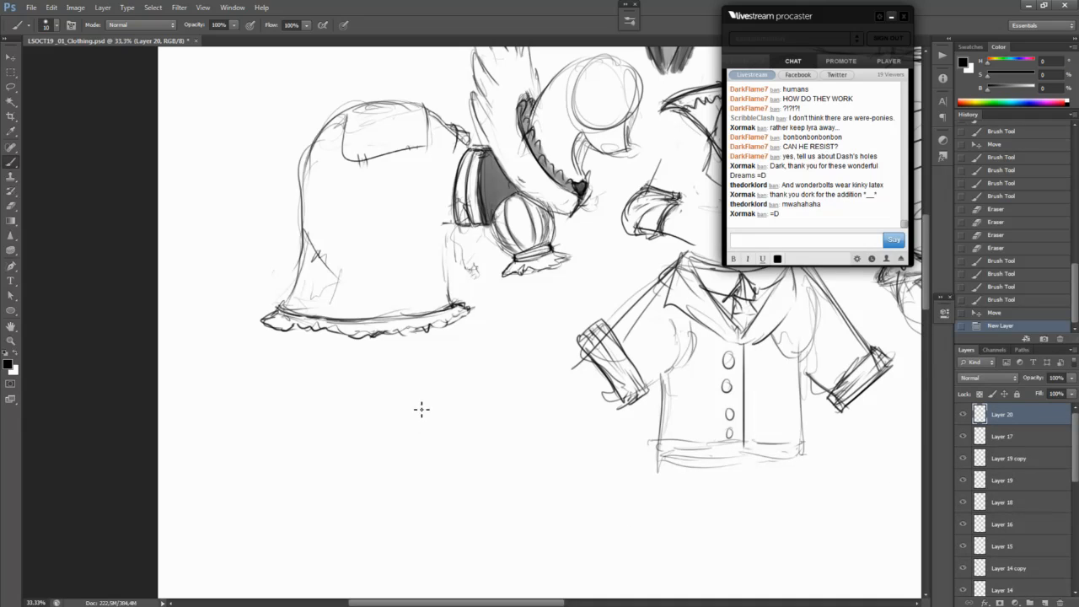
pyautogui.moveTo(406, 394); pyautogui.dragTo(452, 398)
pyautogui.moveTo(438, 436)
pyautogui.mouseDown()
pyautogui.moveTo(428, 396)
pyautogui.moveTo(509, 405)
pyautogui.moveTo(463, 419)
pyautogui.moveTo(468, 402)
pyautogui.moveTo(421, 433)
pyautogui.mouseUp()
pyautogui.moveTo(468, 402)
pyautogui.mouseDown()
pyautogui.moveTo(482, 437)
pyautogui.moveTo(508, 406)
pyautogui.moveTo(506, 440)
pyautogui.moveTo(491, 391)
pyautogui.moveTo(508, 402)
pyautogui.moveTo(465, 424)
pyautogui.moveTo(465, 412)
pyautogui.moveTo(468, 434)
pyautogui.moveTo(514, 427)
pyautogui.mouseUp()
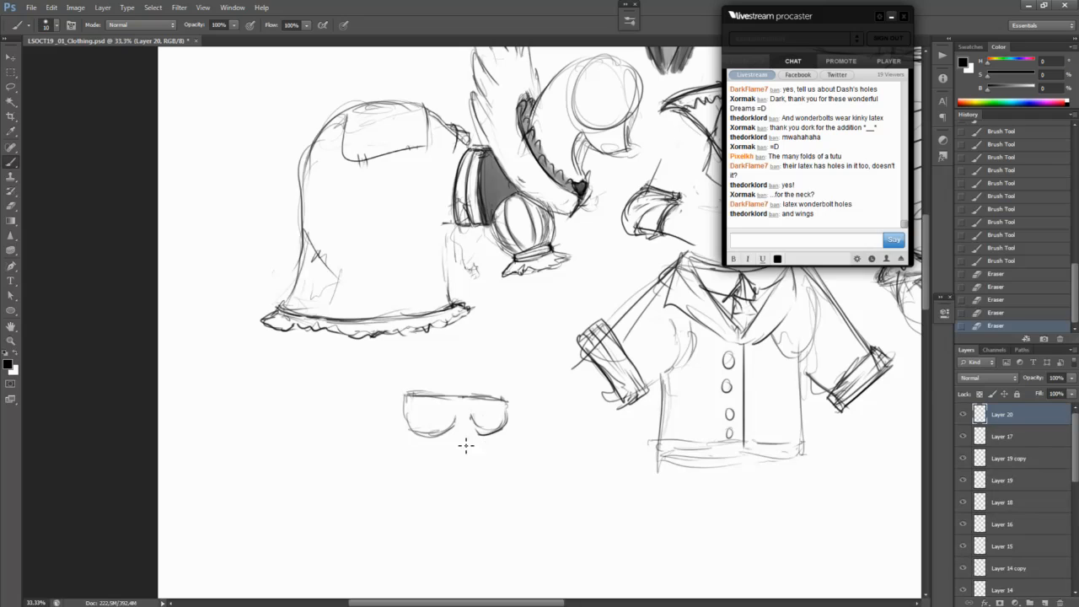
pyautogui.moveTo(472, 413); pyautogui.dragTo(497, 432)
pyautogui.moveTo(454, 419); pyautogui.dragTo(473, 404)
pyautogui.moveTo(457, 398); pyautogui.dragTo(479, 404)
# Step: Try a long side arm on the sunglasses, erase it, and darken the outlines of the lenses and bridge
pyautogui.moveTo(407, 396)
pyautogui.mouseDown()
pyautogui.moveTo(317, 395)
pyautogui.moveTo(409, 395)
pyautogui.mouseUp()
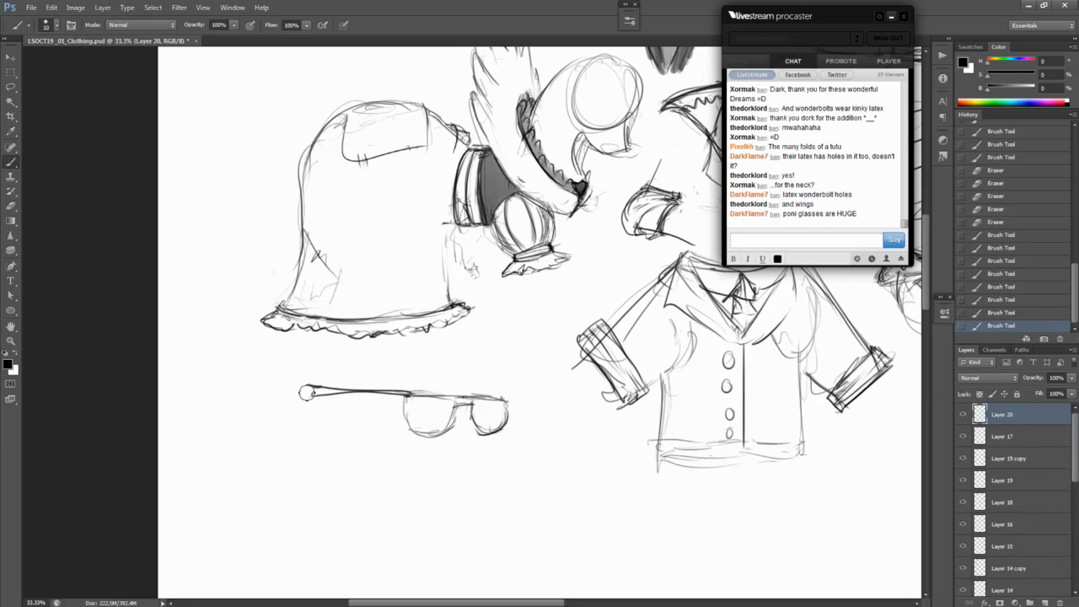
pyautogui.moveTo(307, 394)
pyautogui.mouseDown()
pyautogui.moveTo(290, 408)
pyautogui.moveTo(407, 380)
pyautogui.moveTo(396, 399)
pyautogui.moveTo(373, 398)
pyautogui.moveTo(326, 366)
pyautogui.mouseUp()
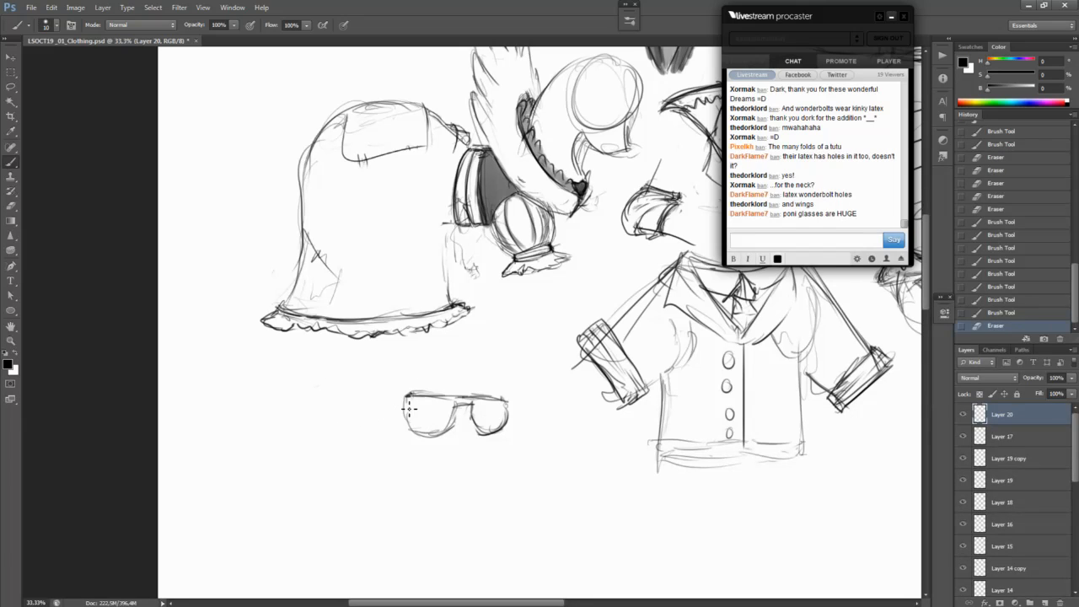
pyautogui.moveTo(405, 396)
pyautogui.mouseDown()
pyautogui.moveTo(417, 442)
pyautogui.moveTo(418, 408)
pyautogui.moveTo(437, 443)
pyautogui.moveTo(420, 423)
pyautogui.moveTo(460, 410)
pyautogui.moveTo(425, 398)
pyautogui.moveTo(503, 405)
pyautogui.moveTo(494, 401)
pyautogui.moveTo(506, 406)
pyautogui.moveTo(505, 426)
pyautogui.moveTo(512, 408)
pyautogui.moveTo(510, 423)
pyautogui.moveTo(461, 423)
pyautogui.mouseUp()
pyautogui.hotkey('ctrl', 'z')
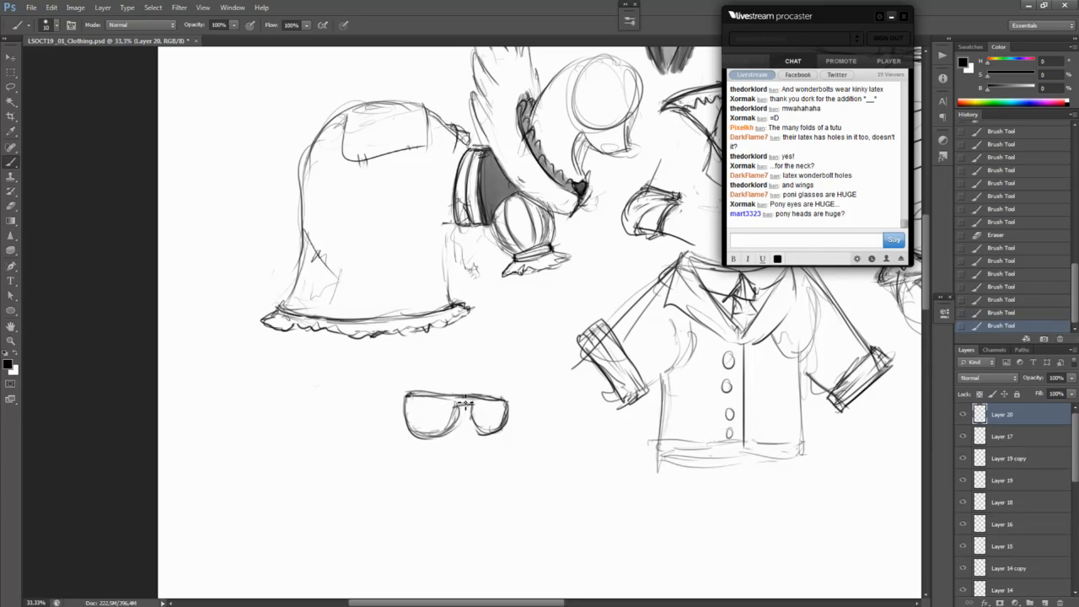
pyautogui.moveTo(471, 406); pyautogui.dragTo(474, 417)
pyautogui.moveTo(472, 401)
pyautogui.mouseDown()
pyautogui.moveTo(474, 416)
pyautogui.moveTo(414, 444)
pyautogui.moveTo(315, 430)
pyautogui.mouseUp()
# Step: Move the sunglasses toward the sheet's left edge and create a new empty layer above them
pyautogui.moveTo(397, 482); pyautogui.dragTo(379, 475)
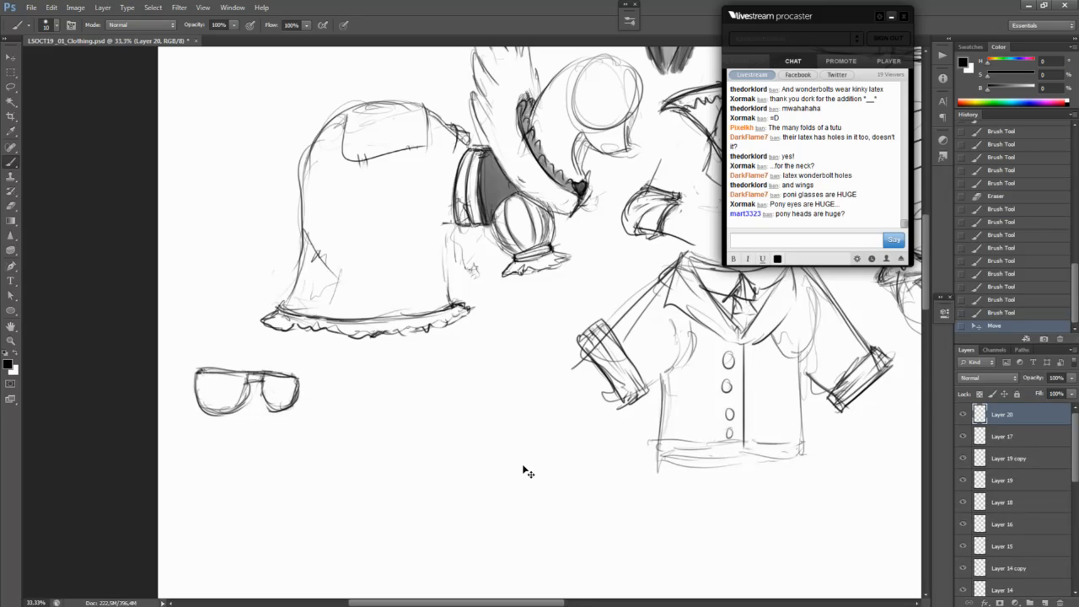
pyautogui.hotkey('ctrl', 'shift', 'n')
pyautogui.press('Escape')
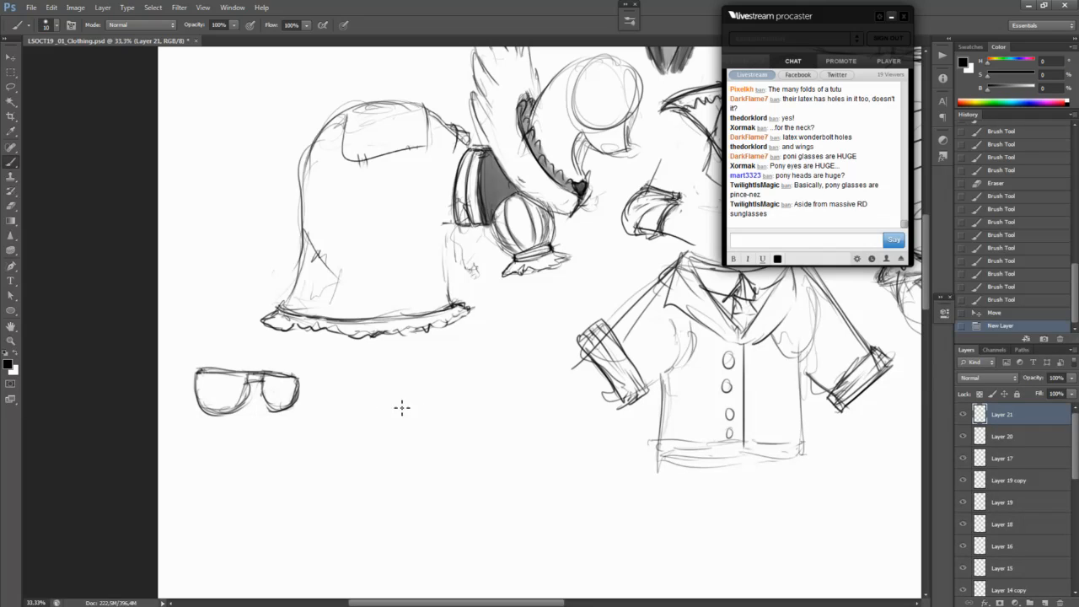
pyautogui.moveTo(396, 402)
pyautogui.mouseDown()
pyautogui.moveTo(407, 408)
pyautogui.moveTo(398, 413)
pyautogui.moveTo(451, 420)
pyautogui.mouseUp()
pyautogui.hotkey('ctrl', 'z')
pyautogui.hotkey('ctrl', 'z')
pyautogui.hotkey('ctrl', 'z')
pyautogui.hotkey('ctrl', 'z')
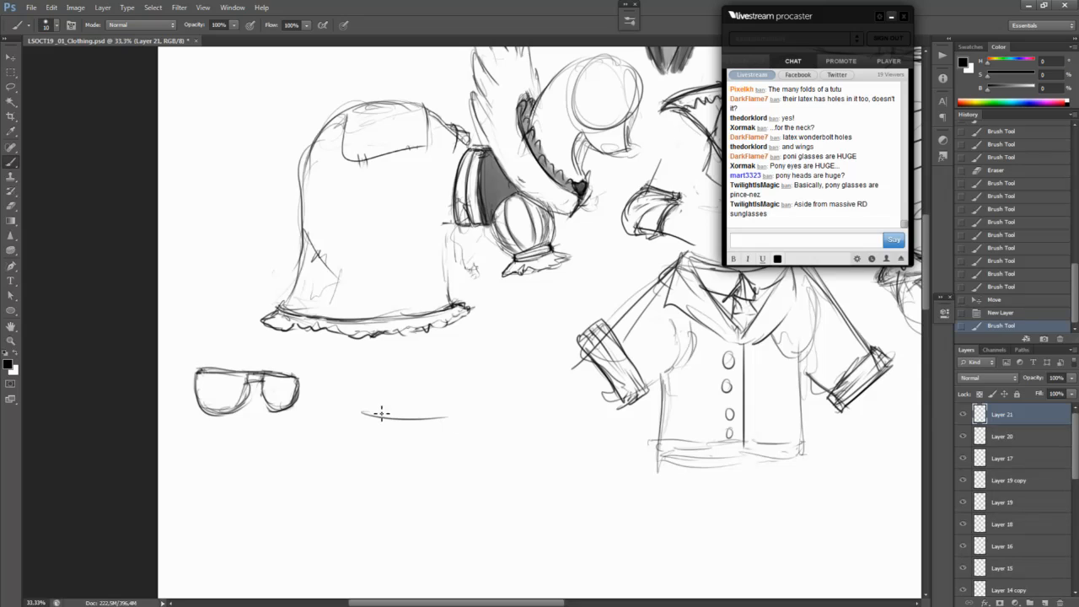
pyautogui.moveTo(366, 409)
pyautogui.mouseDown()
pyautogui.moveTo(451, 416)
pyautogui.moveTo(382, 416)
pyautogui.moveTo(447, 417)
pyautogui.moveTo(373, 369)
pyautogui.moveTo(392, 351)
pyautogui.mouseUp()
pyautogui.hotkey('ctrl', 'z')
pyautogui.hotkey('ctrl', 'z')
# Step: Rough in a tall pony ear and round glasses with a side arm and two oval lenses beside the sunglasses
pyautogui.moveTo(366, 394)
pyautogui.mouseDown()
pyautogui.moveTo(369, 329)
pyautogui.moveTo(384, 317)
pyautogui.mouseUp()
pyautogui.moveTo(415, 358)
pyautogui.mouseDown()
pyautogui.moveTo(406, 380)
pyautogui.moveTo(457, 440)
pyautogui.moveTo(419, 411)
pyautogui.moveTo(403, 413)
pyautogui.mouseUp()
pyautogui.moveTo(495, 468)
pyautogui.mouseDown()
pyautogui.moveTo(481, 410)
pyautogui.moveTo(504, 452)
pyautogui.mouseUp()
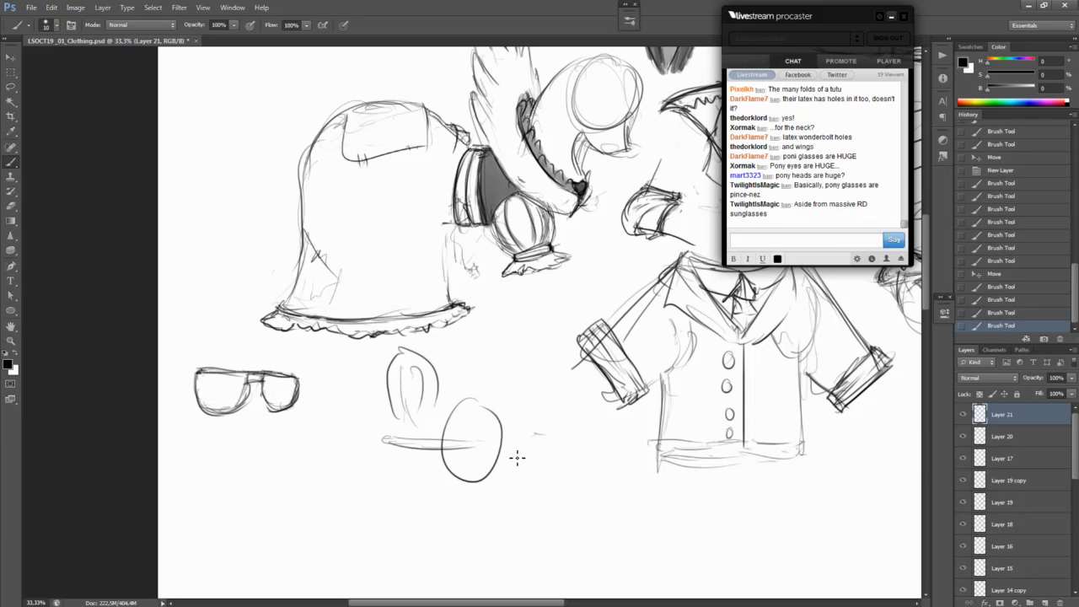
pyautogui.moveTo(539, 488); pyautogui.dragTo(526, 435)
pyautogui.hotkey('ctrl', 'z')
pyautogui.moveTo(531, 480)
pyautogui.mouseDown()
pyautogui.moveTo(534, 438)
pyautogui.moveTo(516, 444)
pyautogui.mouseUp()
# Step: Darken the side arm, bridge and both oval rims of the round glasses
pyautogui.moveTo(388, 435)
pyautogui.mouseDown()
pyautogui.moveTo(434, 451)
pyautogui.moveTo(409, 439)
pyautogui.moveTo(435, 443)
pyautogui.mouseUp()
pyautogui.moveTo(385, 436); pyautogui.dragTo(431, 441)
pyautogui.moveTo(503, 438); pyautogui.dragTo(559, 436)
pyautogui.moveTo(553, 439); pyautogui.dragTo(553, 443)
pyautogui.moveTo(450, 415)
pyautogui.mouseDown()
pyautogui.moveTo(471, 483)
pyautogui.moveTo(487, 411)
pyautogui.moveTo(477, 407)
pyautogui.moveTo(499, 439)
pyautogui.moveTo(489, 410)
pyautogui.moveTo(487, 456)
pyautogui.moveTo(497, 466)
pyautogui.moveTo(471, 490)
pyautogui.moveTo(490, 468)
pyautogui.moveTo(462, 430)
pyautogui.moveTo(467, 474)
pyautogui.moveTo(448, 454)
pyautogui.moveTo(481, 479)
pyautogui.moveTo(494, 418)
pyautogui.moveTo(483, 473)
pyautogui.moveTo(478, 405)
pyautogui.moveTo(463, 411)
pyautogui.moveTo(494, 441)
pyautogui.moveTo(486, 479)
pyautogui.mouseUp()
pyautogui.moveTo(537, 413); pyautogui.dragTo(536, 467)
pyautogui.moveTo(549, 415); pyautogui.dragTo(540, 482)
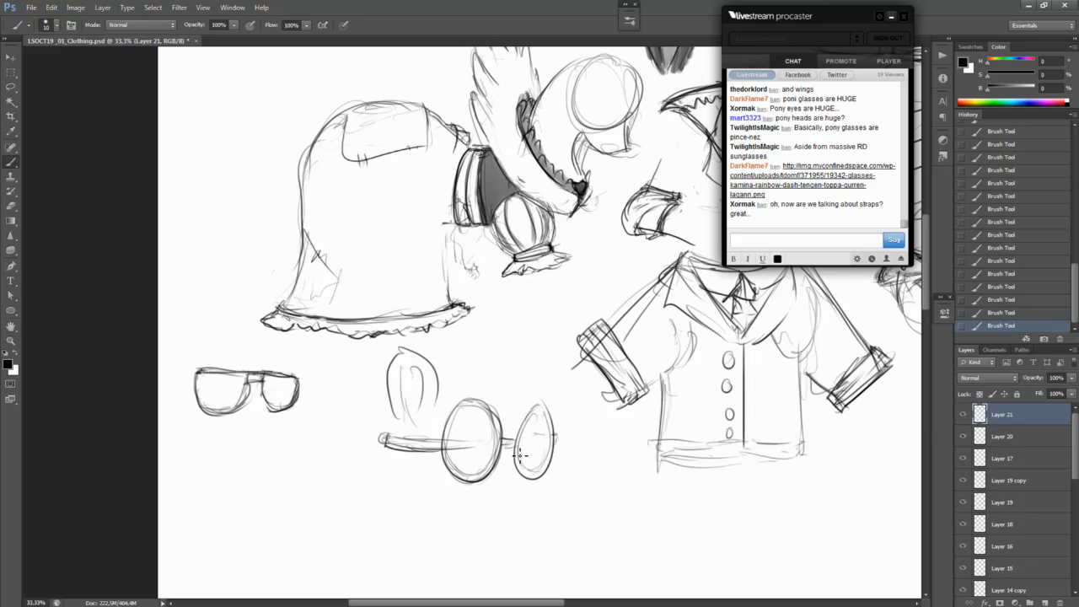
pyautogui.moveTo(530, 410); pyautogui.dragTo(516, 471)
pyautogui.moveTo(536, 405)
pyautogui.mouseDown()
pyautogui.moveTo(518, 442)
pyautogui.moveTo(549, 480)
pyautogui.moveTo(523, 485)
pyautogui.mouseUp()
# Step: Strengthen the outline of the pony ear above the round glasses and lighten its inner lines with the eraser
pyautogui.moveTo(389, 362)
pyautogui.mouseDown()
pyautogui.moveTo(397, 418)
pyautogui.moveTo(402, 347)
pyautogui.moveTo(438, 392)
pyautogui.mouseUp()
pyautogui.moveTo(427, 354)
pyautogui.mouseDown()
pyautogui.moveTo(436, 383)
pyautogui.moveTo(419, 373)
pyautogui.moveTo(419, 408)
pyautogui.mouseUp()
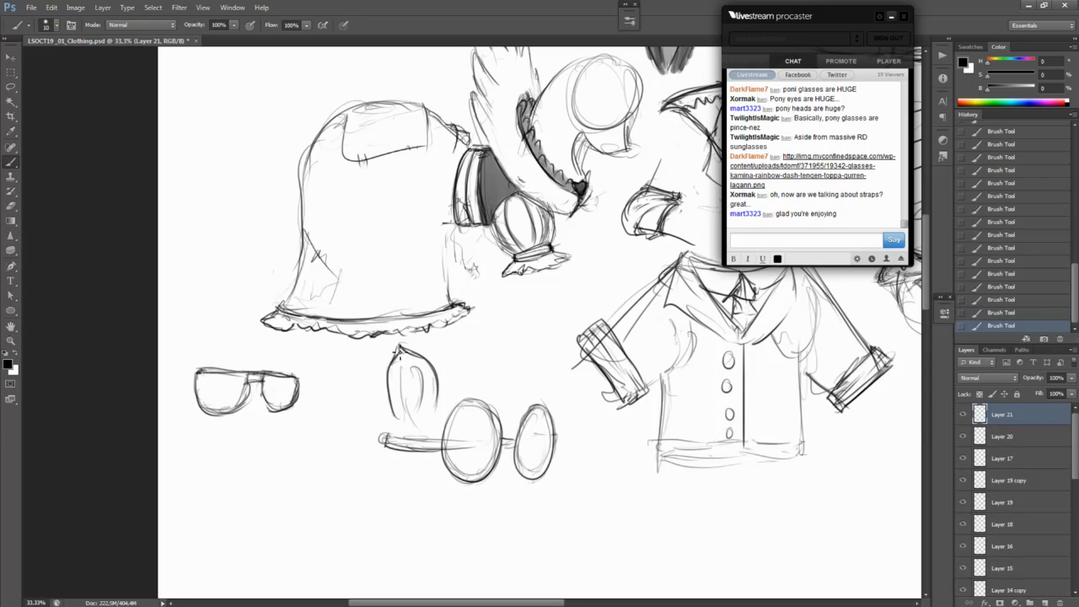
pyautogui.moveTo(401, 346); pyautogui.dragTo(387, 421)
pyautogui.press('e')
pyautogui.moveTo(396, 389); pyautogui.dragTo(410, 378)
pyautogui.moveTo(400, 392)
pyautogui.mouseDown()
pyautogui.moveTo(452, 415)
pyautogui.moveTo(448, 403)
pyautogui.mouseUp()
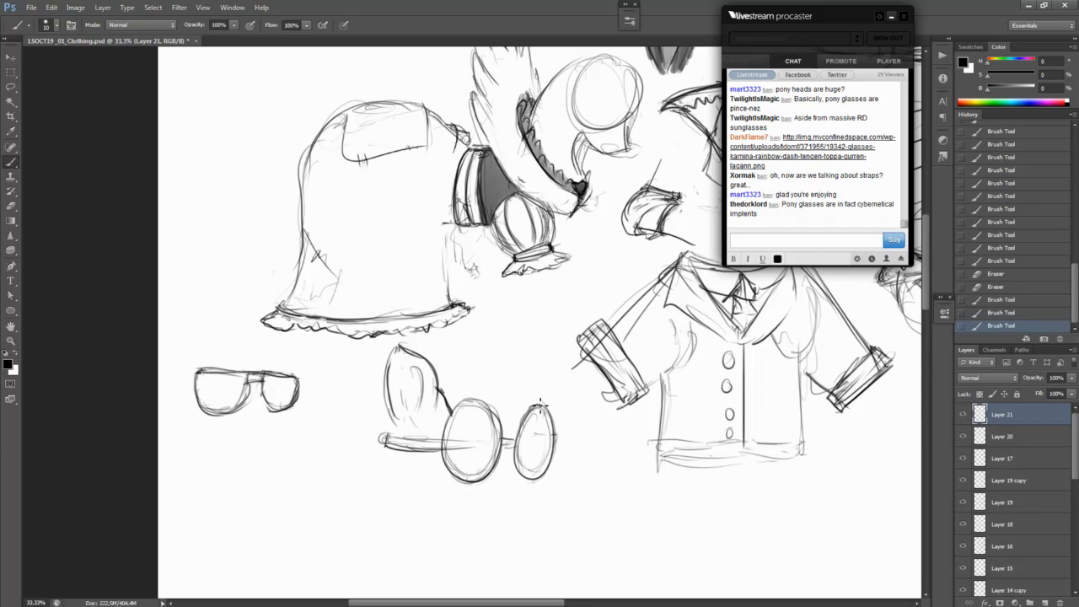
pyautogui.moveTo(513, 380); pyautogui.dragTo(536, 400)
pyautogui.hotkey('ctrl', 'z')
pyautogui.hotkey('ctrl', 'alt', 'z')
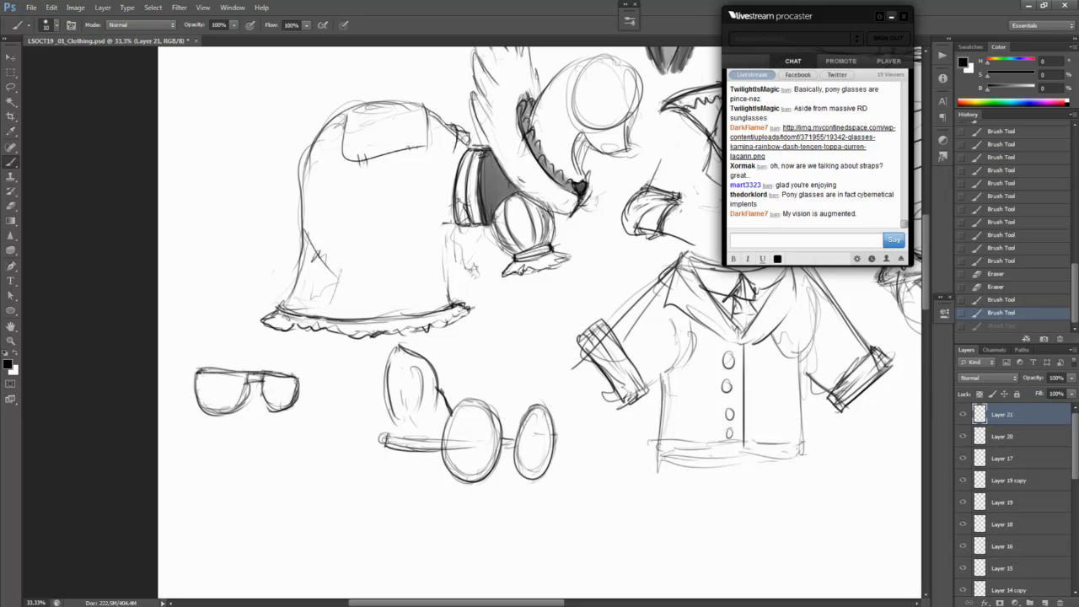
pyautogui.hotkey('ctrl', 'alt', 'z')
pyautogui.hotkey('ctrl', 'alt', 'z')
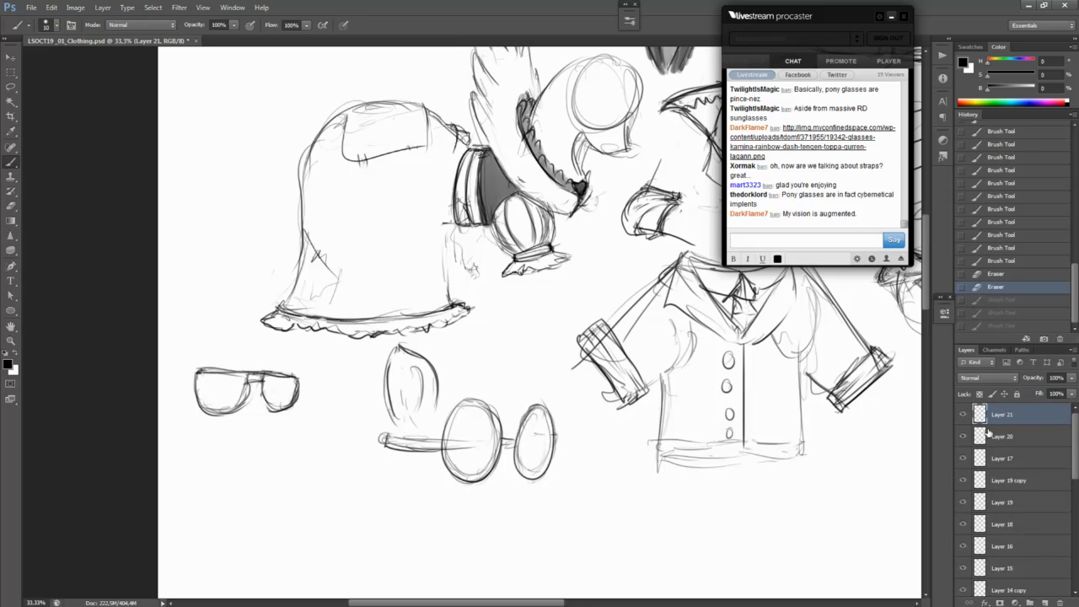
# Step: Select the ear and round glasses with a rectangular marquee, shift them left toward the sunglasses, and deselect
pyautogui.press('m')
pyautogui.moveTo(327, 508); pyautogui.dragTo(620, 285)
pyautogui.moveTo(511, 469); pyautogui.dragTo(447, 465)
pyautogui.hotkey('ctrl', 'd')
pyautogui.press('b')
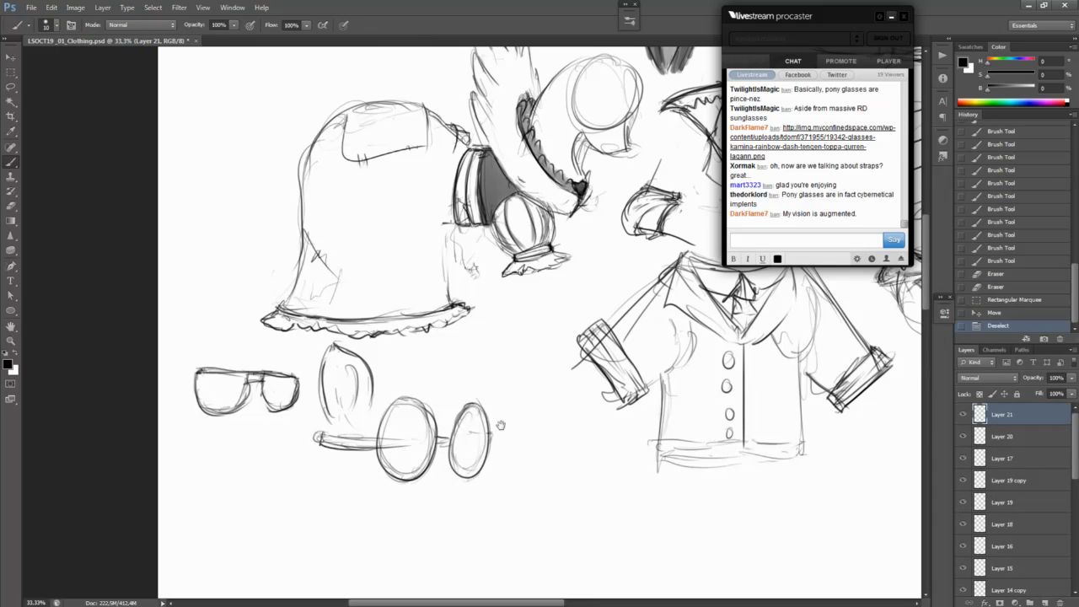
# Step: Sketch a slanted oval lens in the empty area above the gown, erasing its inner lines and reworking its outline
pyautogui.moveTo(501, 426); pyautogui.dragTo(620, 472)
pyautogui.moveTo(528, 308); pyautogui.dragTo(546, 450)
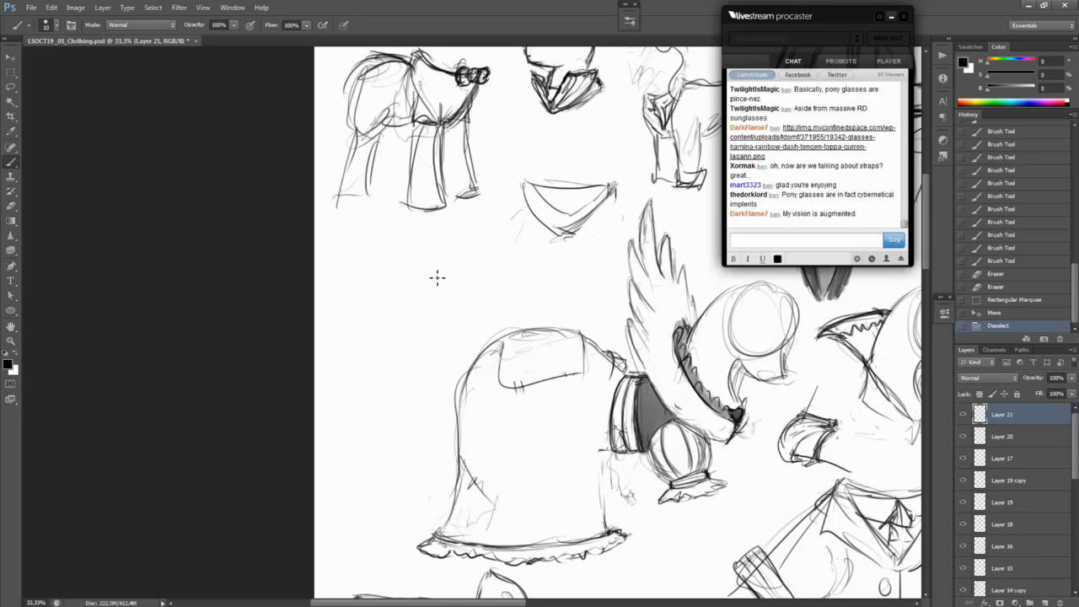
pyautogui.moveTo(427, 265)
pyautogui.mouseDown()
pyautogui.moveTo(452, 294)
pyautogui.moveTo(443, 269)
pyautogui.moveTo(407, 325)
pyautogui.moveTo(438, 270)
pyautogui.moveTo(444, 300)
pyautogui.mouseUp()
pyautogui.moveTo(422, 271); pyautogui.dragTo(413, 321)
pyautogui.moveTo(420, 274)
pyautogui.mouseDown()
pyautogui.moveTo(410, 314)
pyautogui.moveTo(439, 293)
pyautogui.mouseUp()
pyautogui.moveTo(434, 271)
pyautogui.mouseDown()
pyautogui.moveTo(438, 296)
pyautogui.moveTo(418, 324)
pyautogui.moveTo(442, 322)
pyautogui.mouseUp()
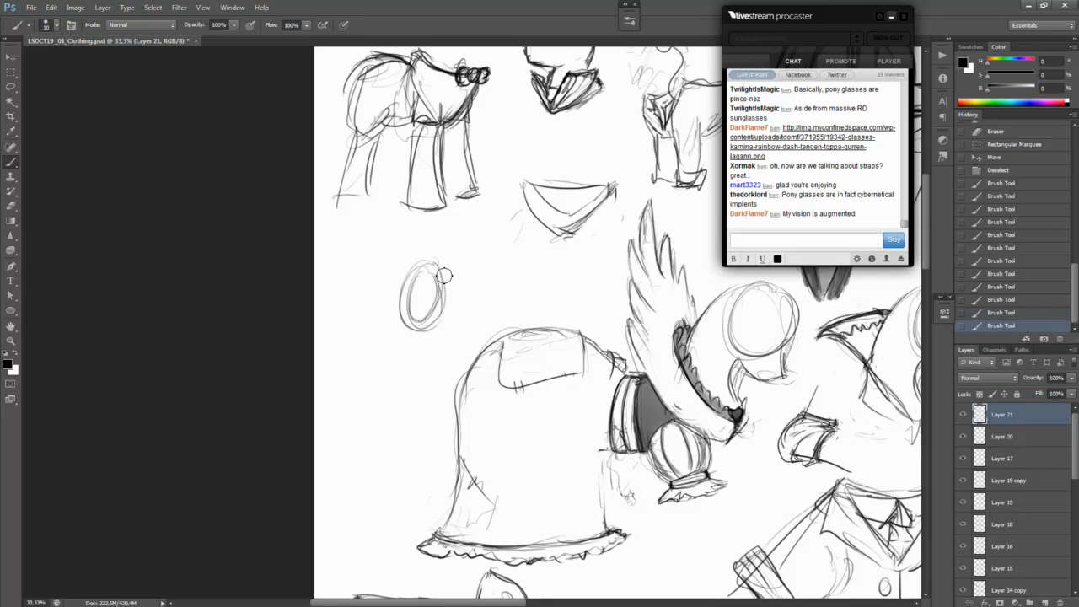
pyautogui.moveTo(436, 282)
pyautogui.mouseDown()
pyautogui.moveTo(431, 296)
pyautogui.moveTo(425, 281)
pyautogui.moveTo(415, 308)
pyautogui.moveTo(429, 325)
pyautogui.mouseUp()
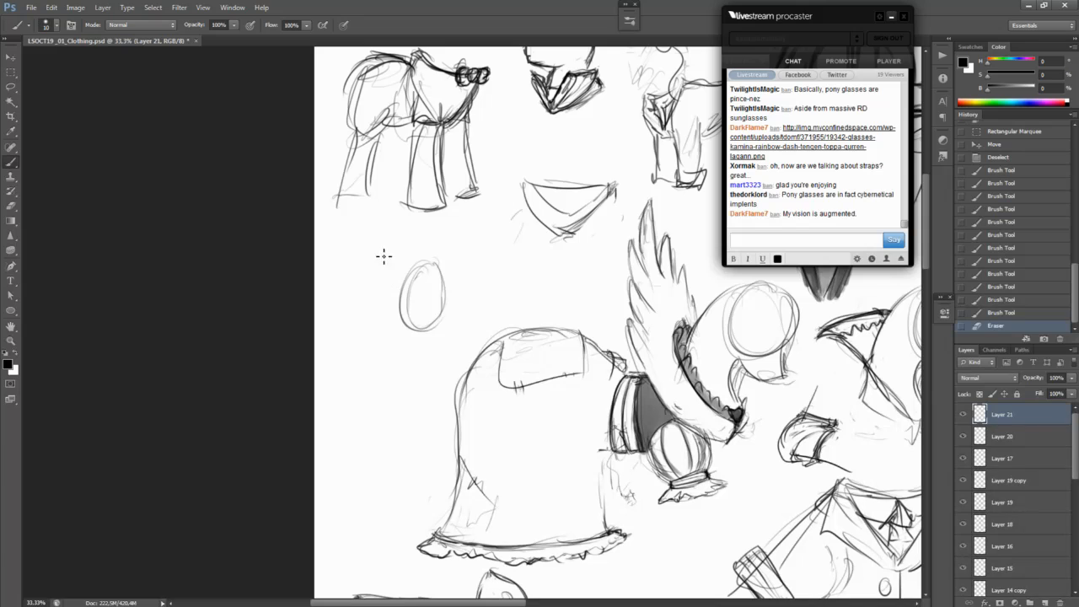
pyautogui.moveTo(424, 266)
pyautogui.mouseDown()
pyautogui.moveTo(438, 282)
pyautogui.moveTo(424, 341)
pyautogui.moveTo(445, 298)
pyautogui.moveTo(438, 339)
pyautogui.moveTo(439, 287)
pyautogui.mouseUp()
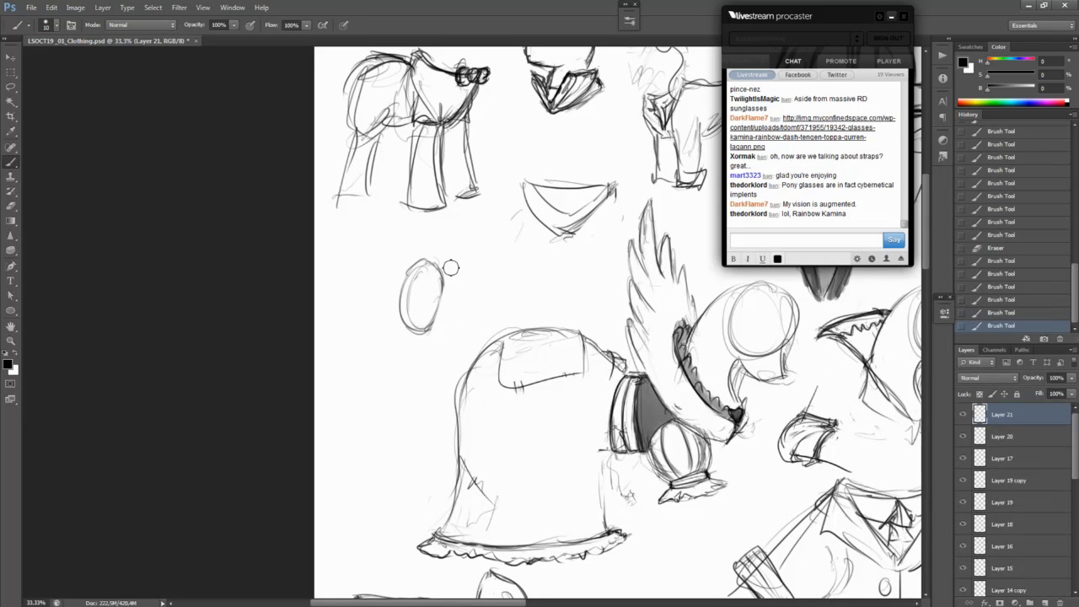
pyautogui.moveTo(451, 267); pyautogui.dragTo(439, 301)
pyautogui.moveTo(402, 258)
pyautogui.mouseDown()
pyautogui.moveTo(350, 248)
pyautogui.moveTo(407, 271)
pyautogui.moveTo(407, 329)
pyautogui.moveTo(419, 332)
pyautogui.mouseUp()
# Step: Draw a rounded ear left of the oval lens and connect the two with a slanted side arm
pyautogui.moveTo(412, 276)
pyautogui.mouseDown()
pyautogui.moveTo(427, 265)
pyautogui.moveTo(343, 247)
pyautogui.moveTo(327, 291)
pyautogui.moveTo(342, 297)
pyautogui.mouseUp()
pyautogui.moveTo(337, 226)
pyautogui.mouseDown()
pyautogui.moveTo(325, 272)
pyautogui.moveTo(333, 288)
pyautogui.mouseUp()
pyautogui.moveTo(320, 230)
pyautogui.mouseDown()
pyautogui.moveTo(415, 291)
pyautogui.moveTo(401, 286)
pyautogui.mouseUp()
pyautogui.moveTo(341, 243); pyautogui.dragTo(346, 278)
pyautogui.moveTo(343, 221)
pyautogui.mouseDown()
pyautogui.moveTo(334, 282)
pyautogui.moveTo(385, 263)
pyautogui.moveTo(370, 290)
pyautogui.mouseUp()
pyautogui.moveTo(362, 229)
pyautogui.mouseDown()
pyautogui.moveTo(350, 258)
pyautogui.moveTo(364, 278)
pyautogui.moveTo(346, 234)
pyautogui.moveTo(427, 270)
pyautogui.mouseUp()
pyautogui.moveTo(383, 259); pyautogui.dragTo(418, 276)
pyautogui.moveTo(446, 327); pyautogui.dragTo(463, 313)
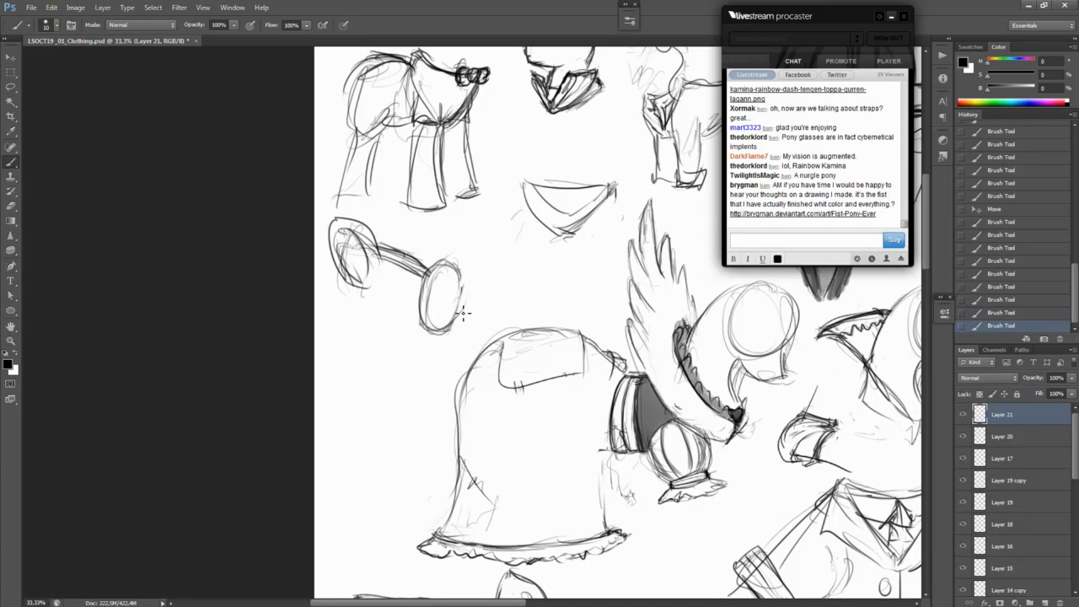
# Step: Darken the oval lens's outer edge and add a shallow curve beneath the ear and lens
pyautogui.moveTo(461, 273); pyautogui.dragTo(451, 324)
pyautogui.moveTo(344, 341); pyautogui.dragTo(450, 349)
pyautogui.moveTo(458, 241); pyautogui.dragTo(537, 297)
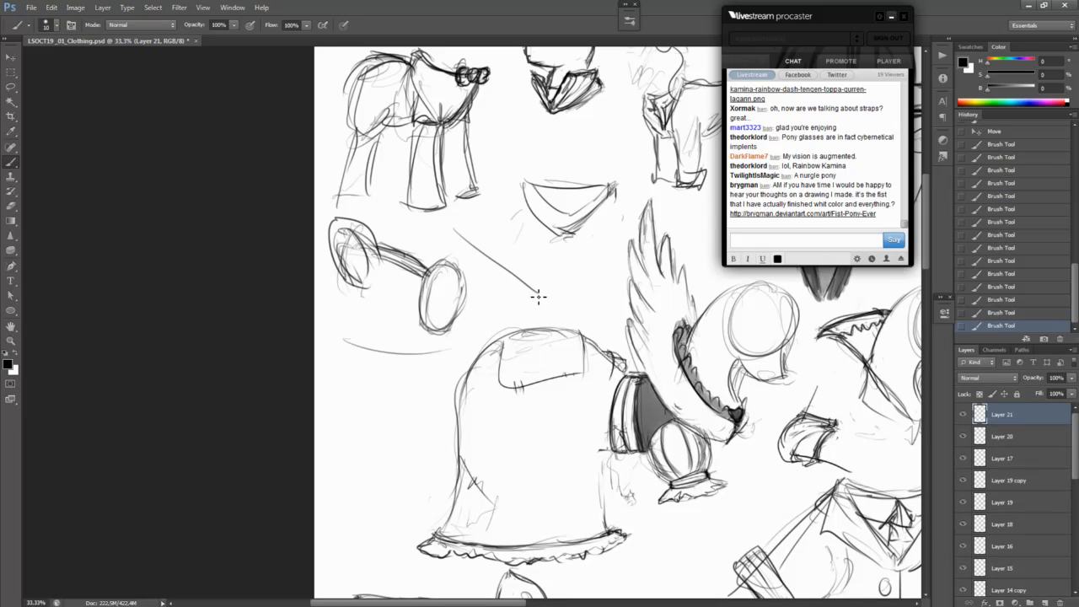
pyautogui.hotkey('ctrl', 'z')
# Step: Scale down the ear-and-lens sketch above the gown with Free Transform, apply it and deselect
pyautogui.press('m')
pyautogui.moveTo(290, 391)
pyautogui.mouseDown()
pyautogui.moveTo(507, 179)
pyautogui.moveTo(481, 207)
pyautogui.mouseUp()
pyautogui.hotkey('ctrl', 't')
pyautogui.moveTo(470, 264)
pyautogui.mouseDown()
pyautogui.moveTo(436, 338)
pyautogui.moveTo(463, 283)
pyautogui.moveTo(452, 301)
pyautogui.moveTo(470, 304)
pyautogui.moveTo(446, 287)
pyautogui.moveTo(466, 310)
pyautogui.moveTo(447, 294)
pyautogui.moveTo(453, 326)
pyautogui.mouseUp()
pyautogui.press('Return')
pyautogui.hotkey('ctrl', 'd')
# Step: Sketch a small second ear to the right of the reduced lens and lighten its strokes with the eraser
pyautogui.press('b')
pyautogui.moveTo(462, 283); pyautogui.dragTo(419, 314)
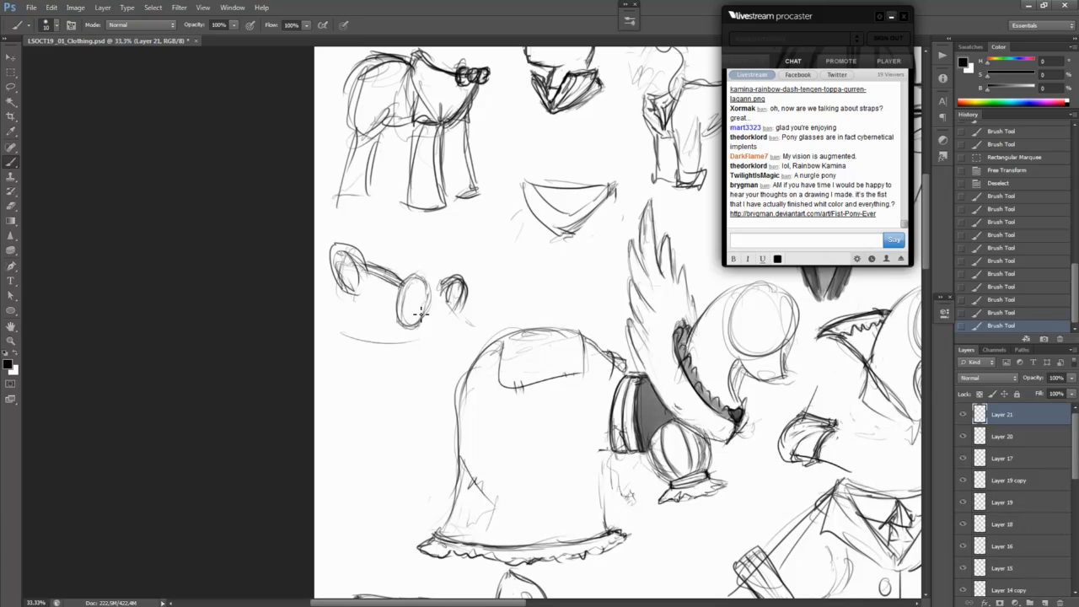
pyautogui.moveTo(438, 274)
pyautogui.mouseDown()
pyautogui.moveTo(440, 296)
pyautogui.moveTo(453, 285)
pyautogui.moveTo(451, 302)
pyautogui.moveTo(474, 289)
pyautogui.moveTo(468, 274)
pyautogui.moveTo(444, 283)
pyautogui.moveTo(462, 287)
pyautogui.mouseUp()
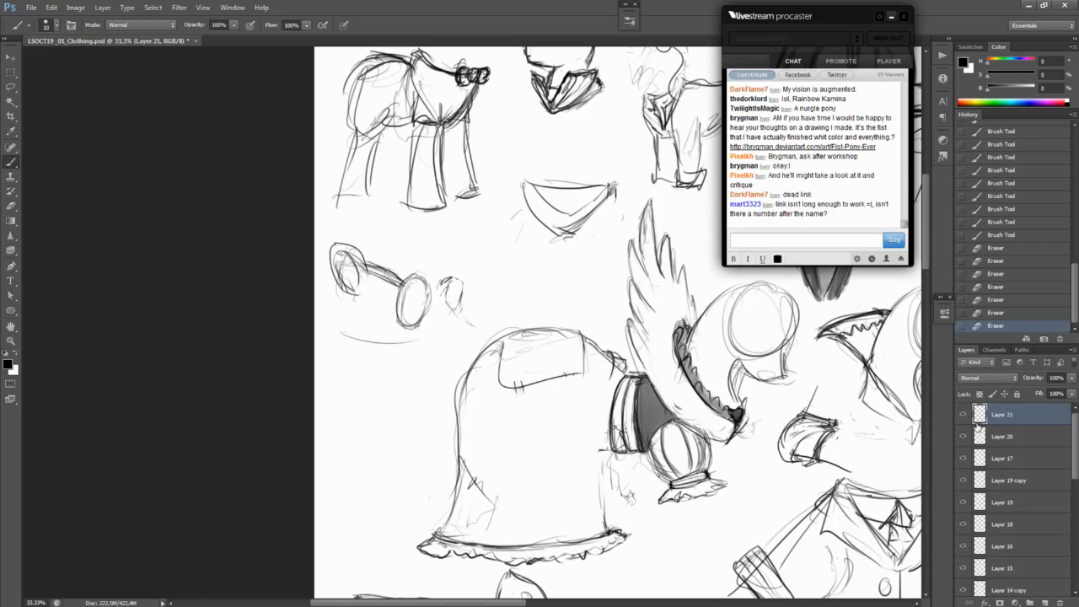
# Step: Look over the clothing, pony and hat sketches across the whole sheet
pyautogui.click(300, 382)
pyautogui.moveTo(811, 565); pyautogui.dragTo(400, 355)
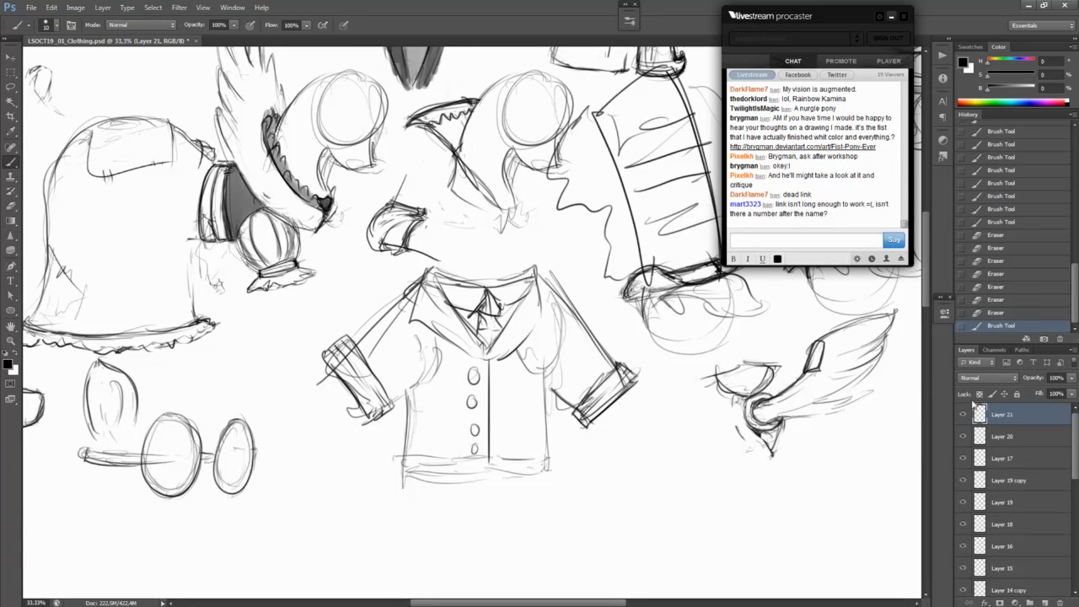
pyautogui.moveTo(844, 305); pyautogui.dragTo(771, 447)
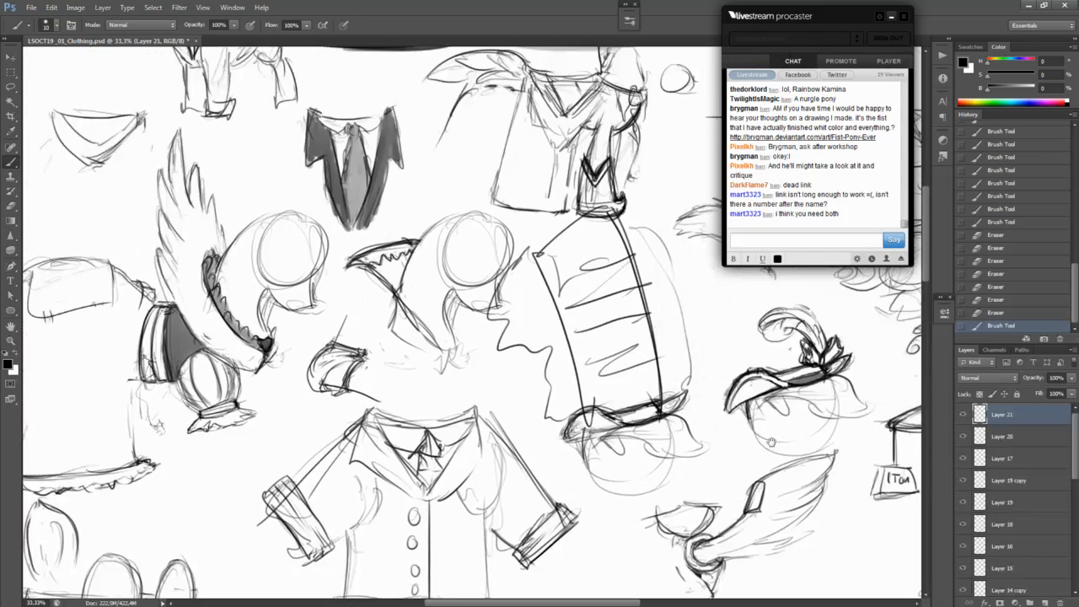
pyautogui.moveTo(818, 280); pyautogui.dragTo(777, 445)
pyautogui.moveTo(801, 335); pyautogui.dragTo(759, 445)
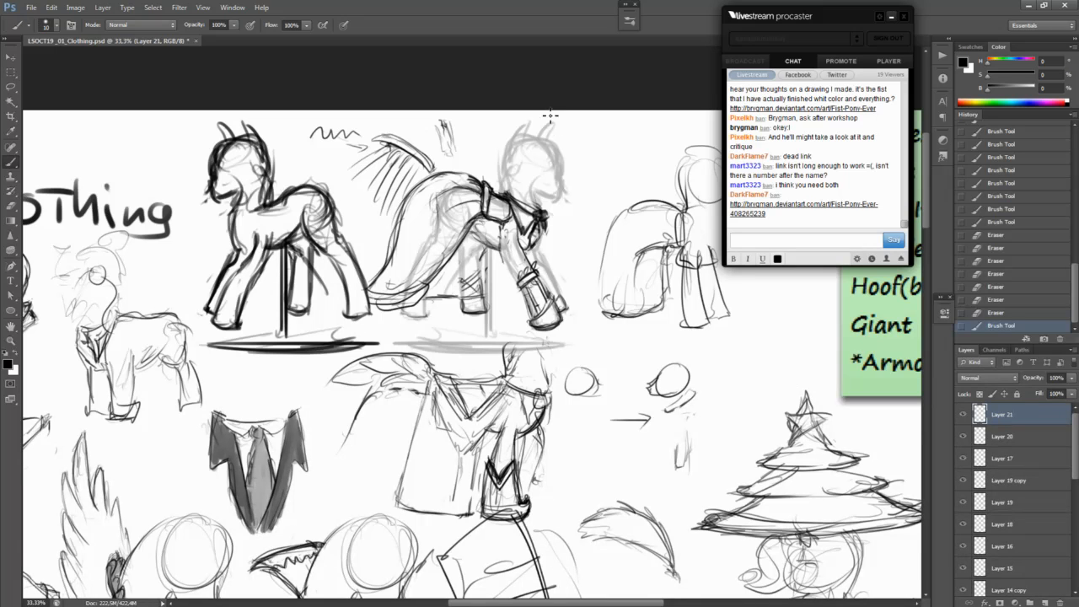
pyautogui.moveTo(578, 497); pyautogui.dragTo(439, 154)
pyautogui.moveTo(837, 505); pyautogui.dragTo(509, 268)
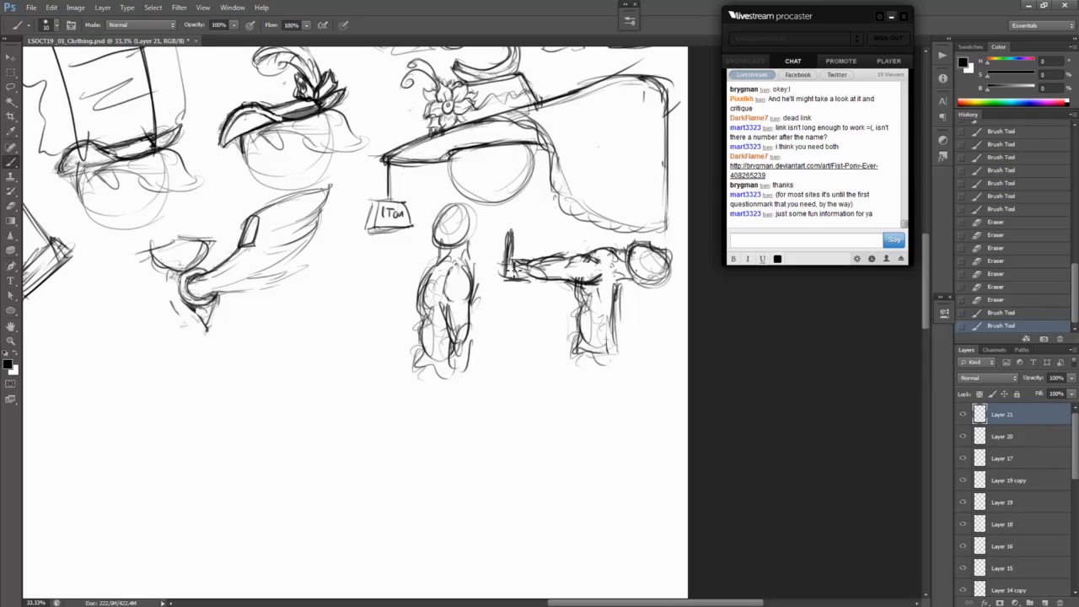
# Step: Create a new empty layer above Layer 21 and read back through the recent stream chat messages
pyautogui.hotkey('ctrl', 'shift', 'n')
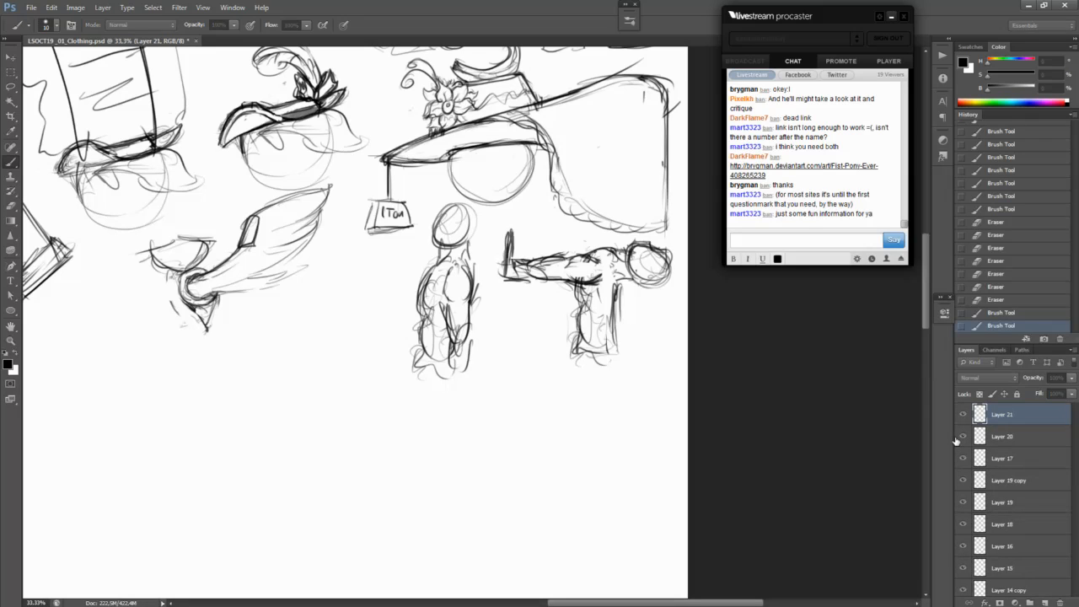
pyautogui.press('Return')
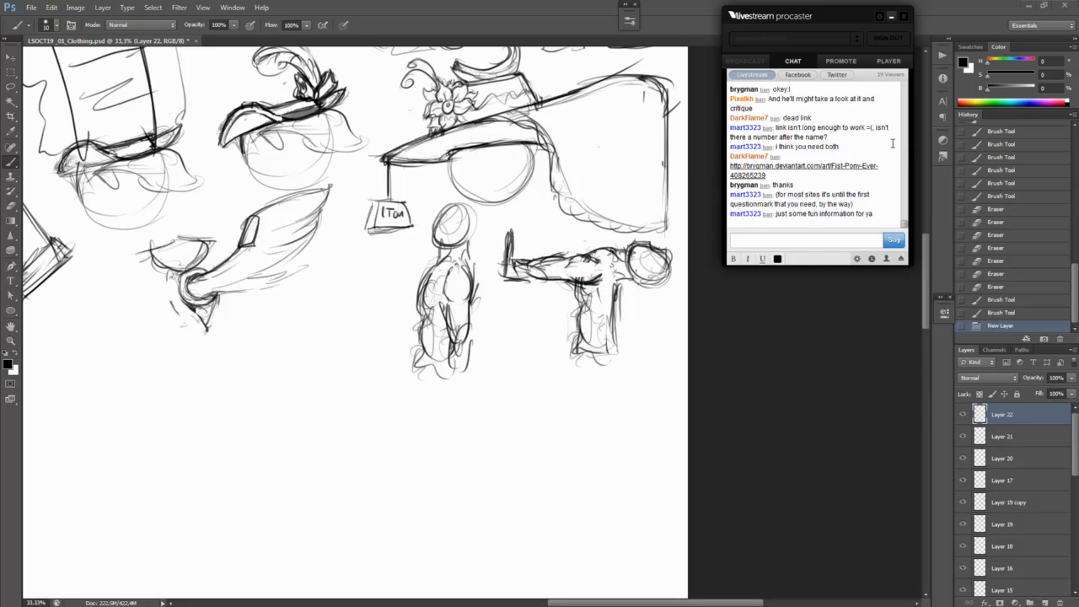
pyautogui.scroll(2, 892, 143)
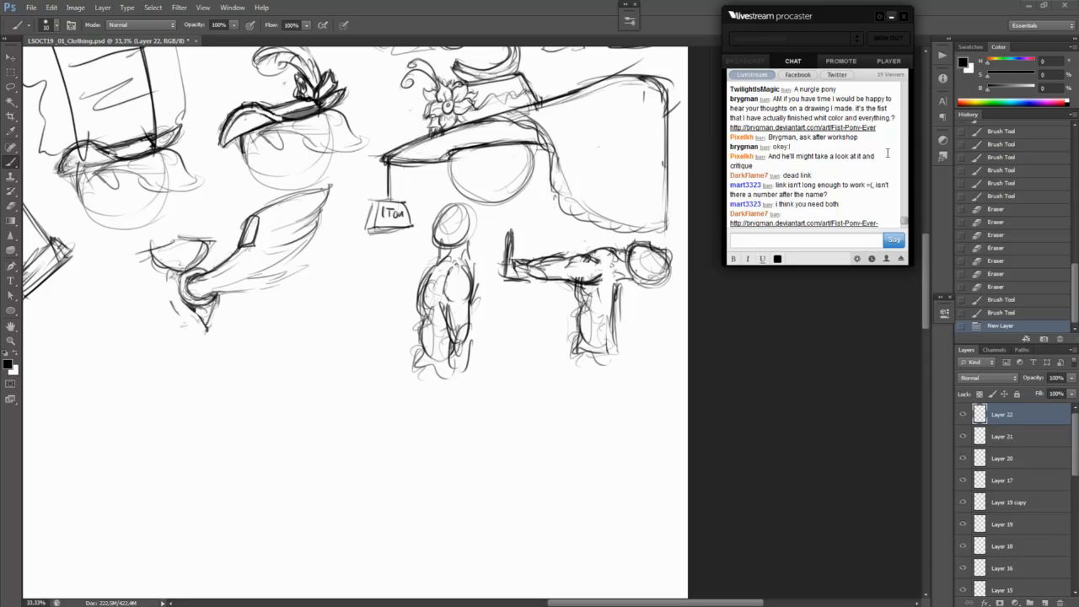
# Step: Read through the stream chat messages about pony glasses and the shared drawing link
pyautogui.scroll(-2, 824, 114)
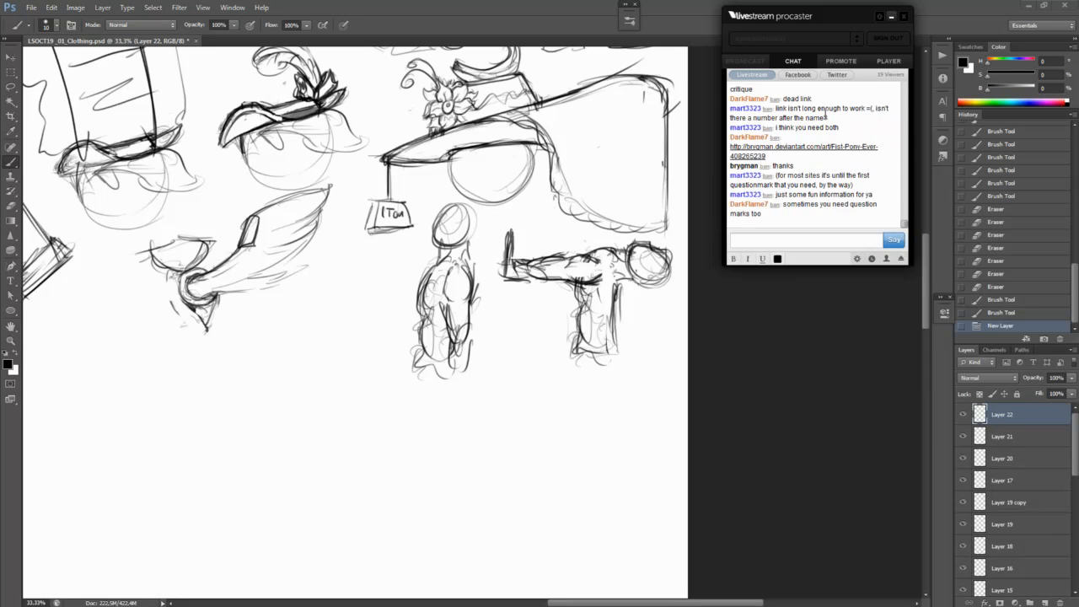
pyautogui.scroll(3, 839, 164)
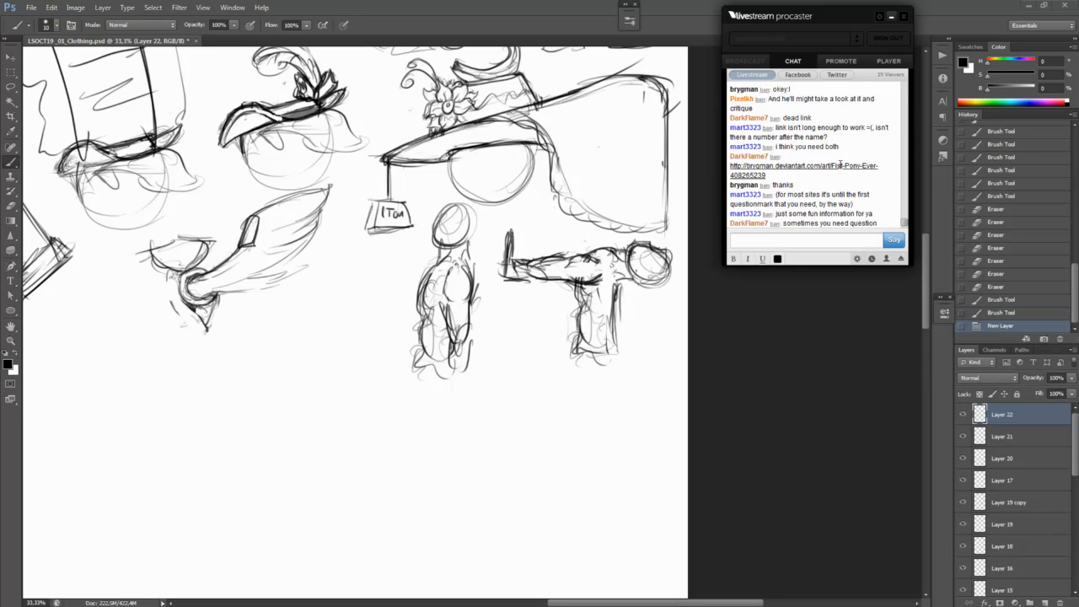
pyautogui.scroll(1, 840, 165)
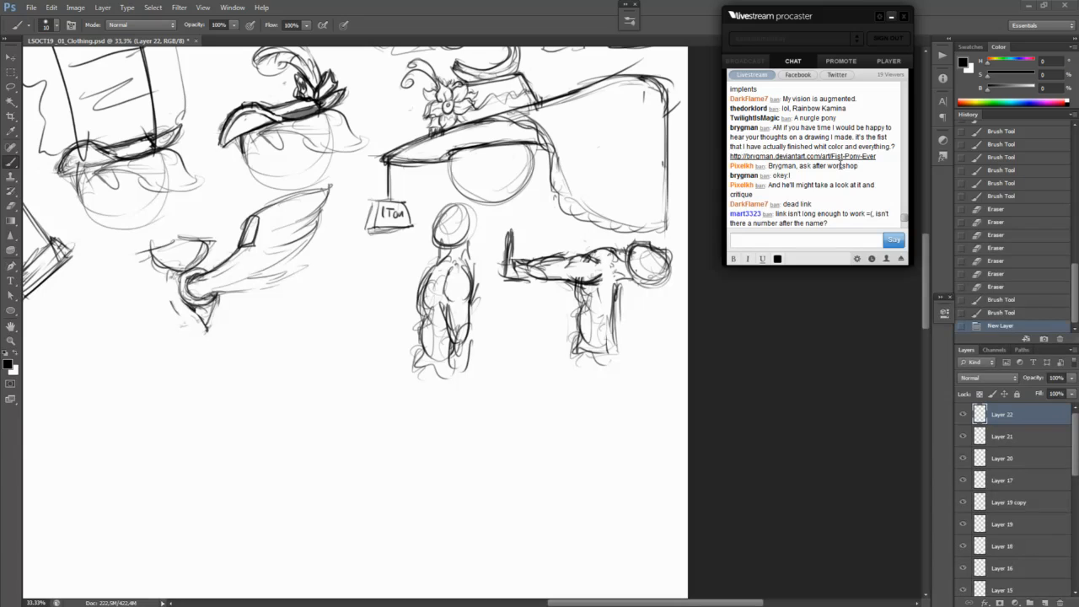
pyautogui.scroll(2, 841, 142)
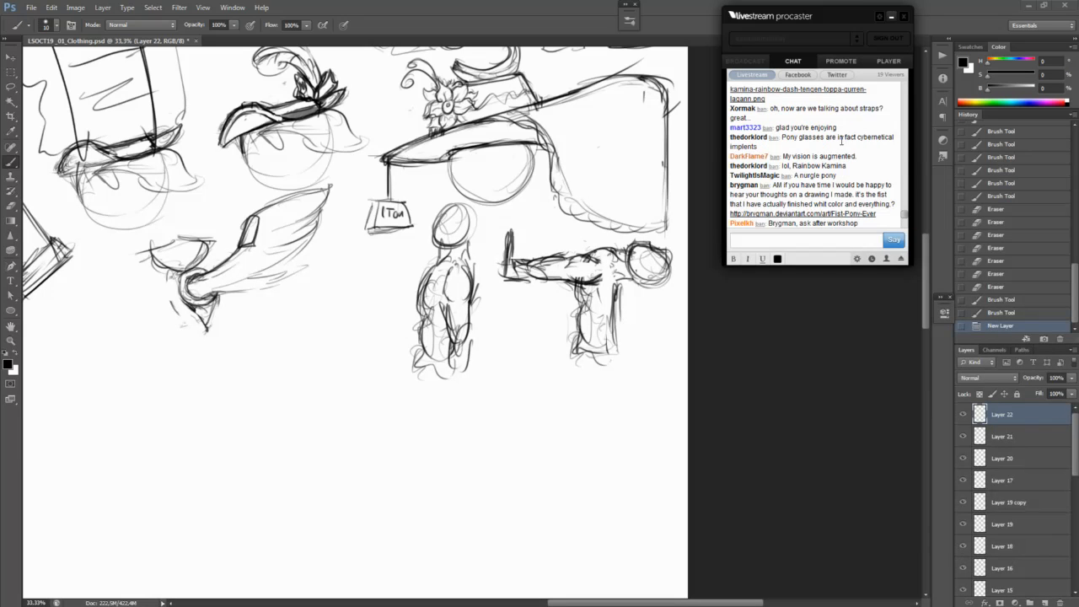
pyautogui.scroll(-7, 841, 141)
pyautogui.scroll(4, 842, 141)
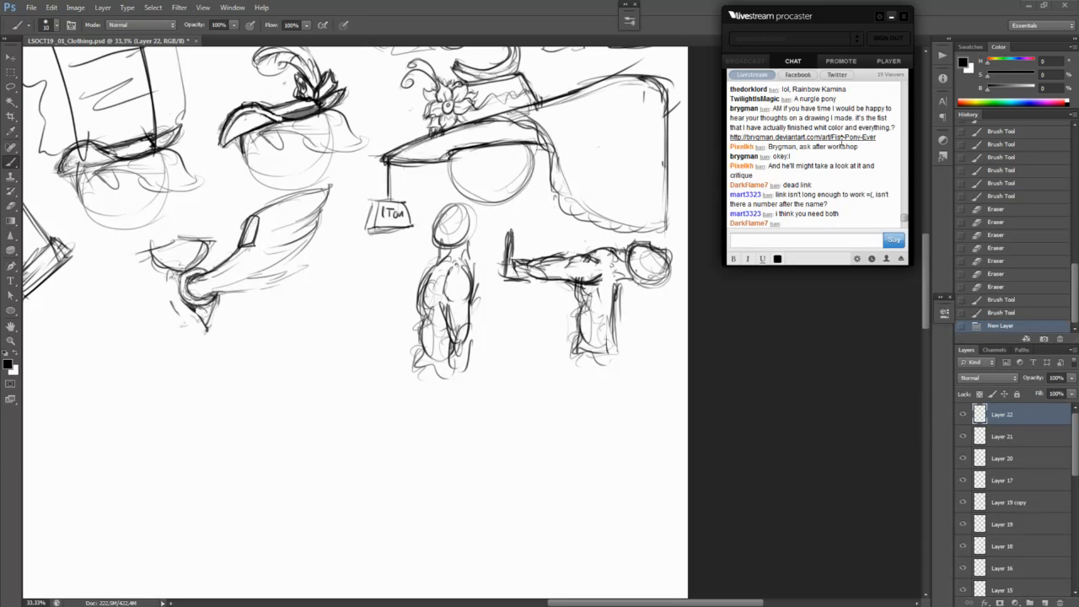
pyautogui.scroll(4, 840, 141)
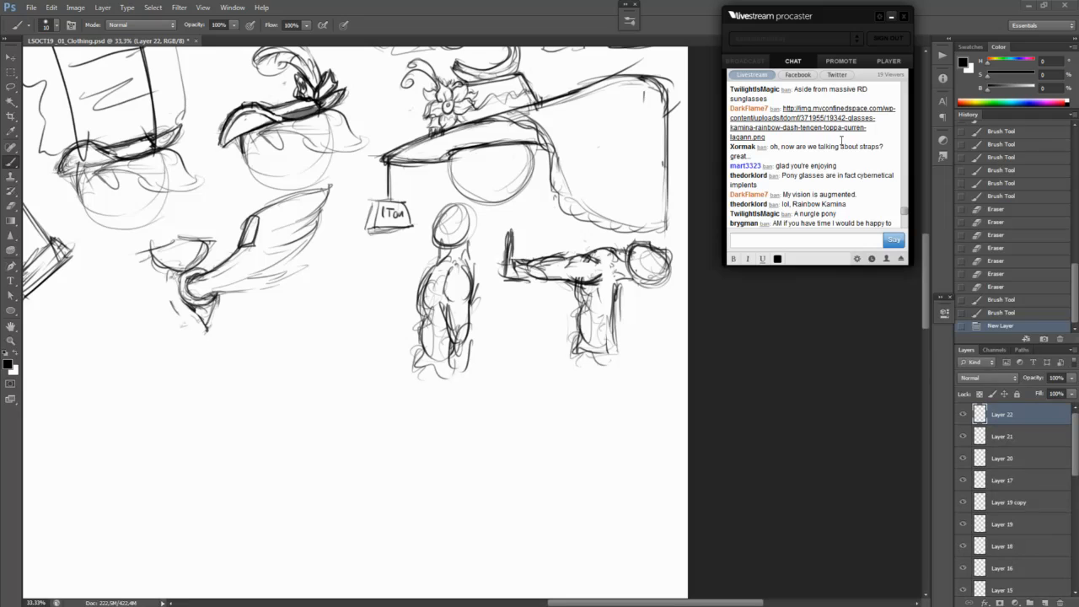
pyautogui.scroll(1, 841, 141)
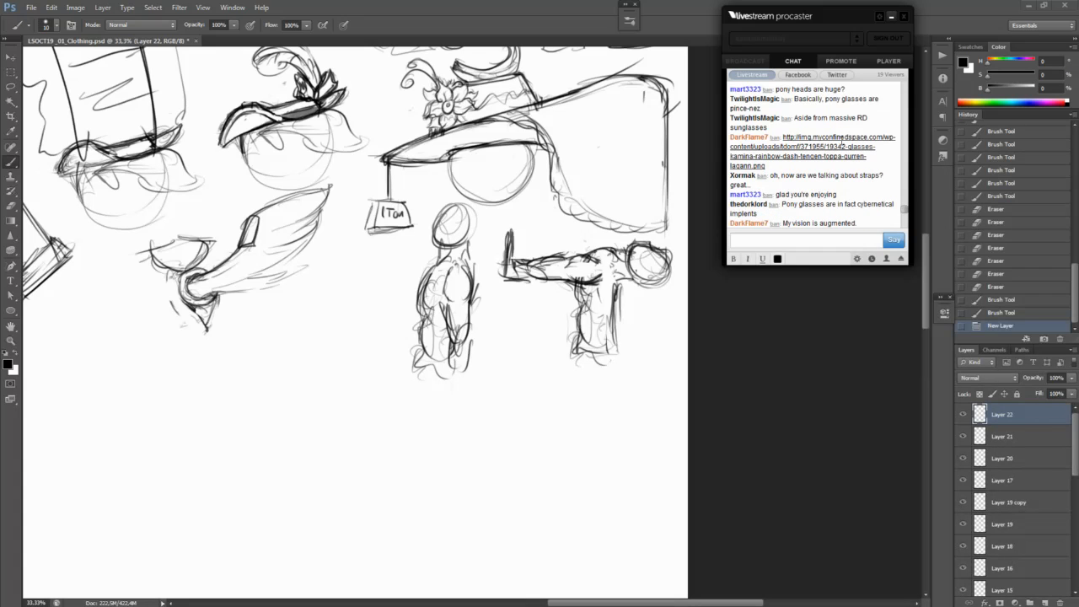
pyautogui.scroll(-4, 841, 142)
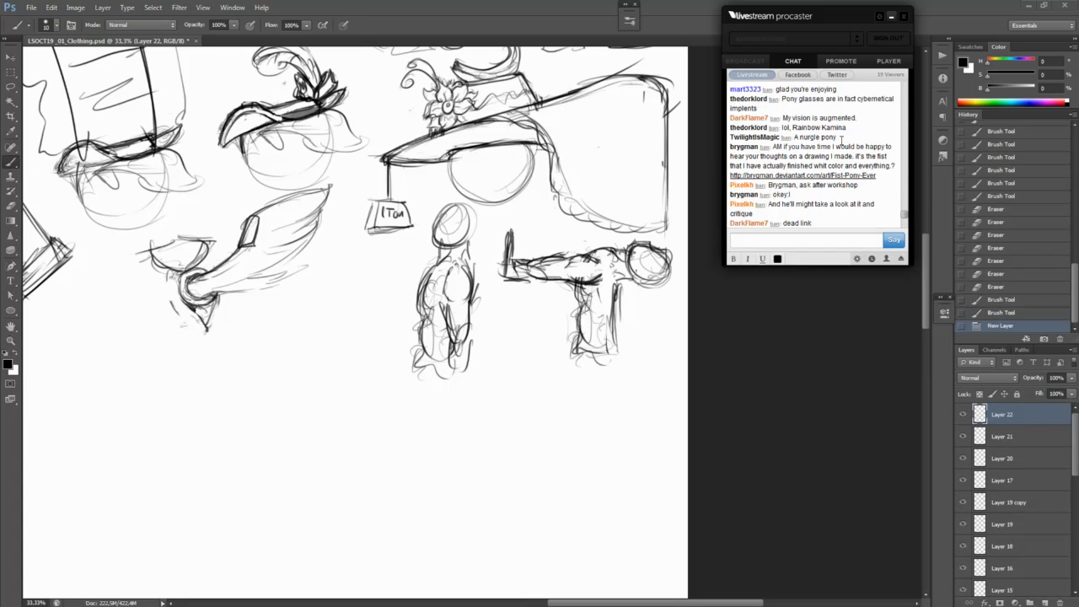
pyautogui.scroll(-5, 841, 141)
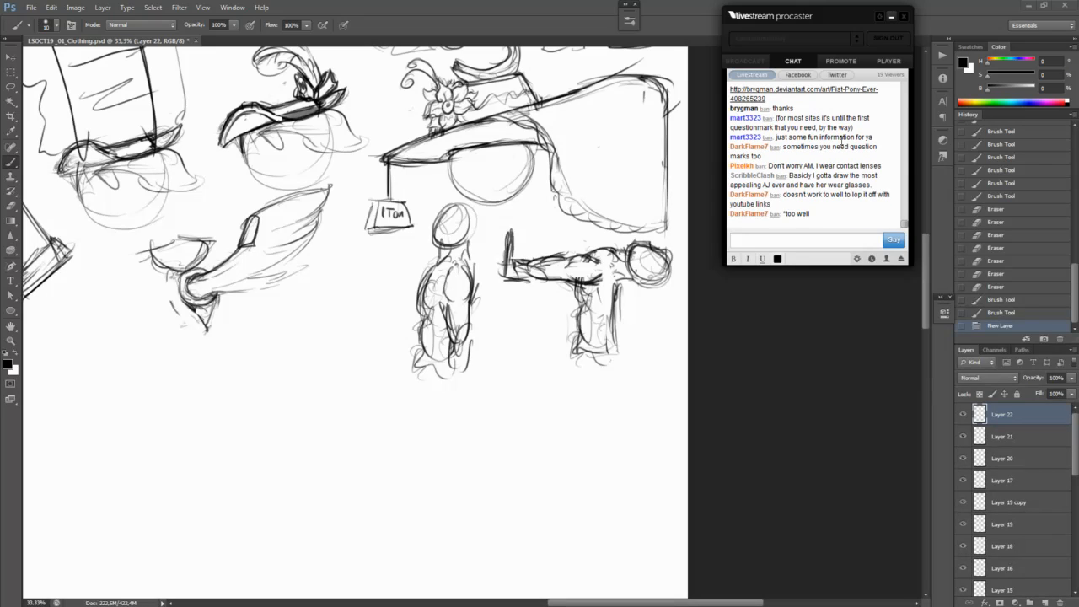
pyautogui.click(791, 371)
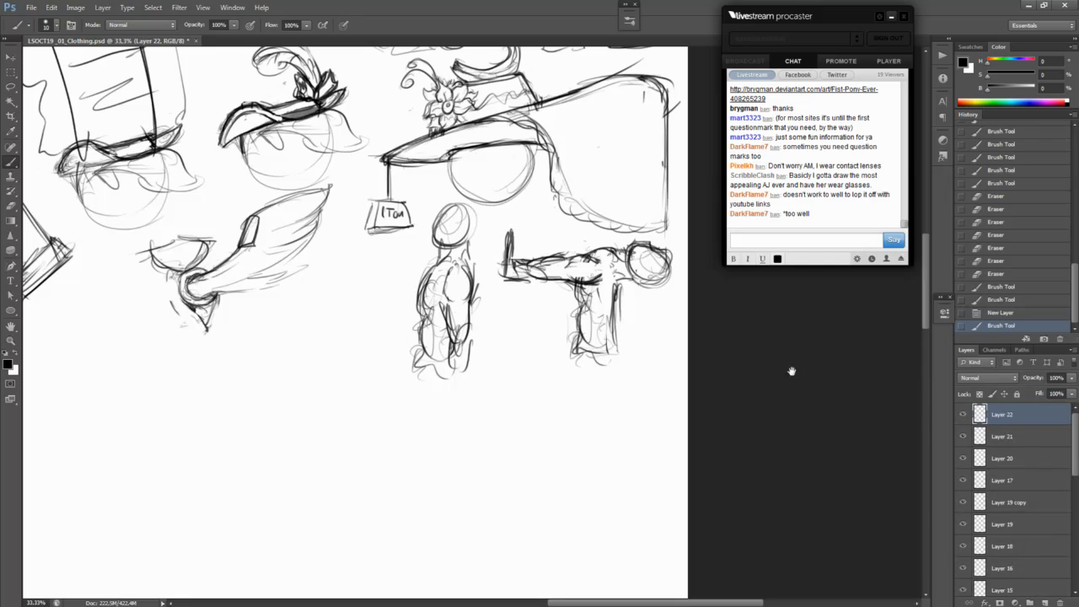
# Step: Look over the glasses, shirt, gown, hat and comparison-figure sketches across the whole sheet
pyautogui.moveTo(330, 260); pyautogui.dragTo(755, 339)
pyautogui.moveTo(237, 279); pyautogui.dragTo(600, 374)
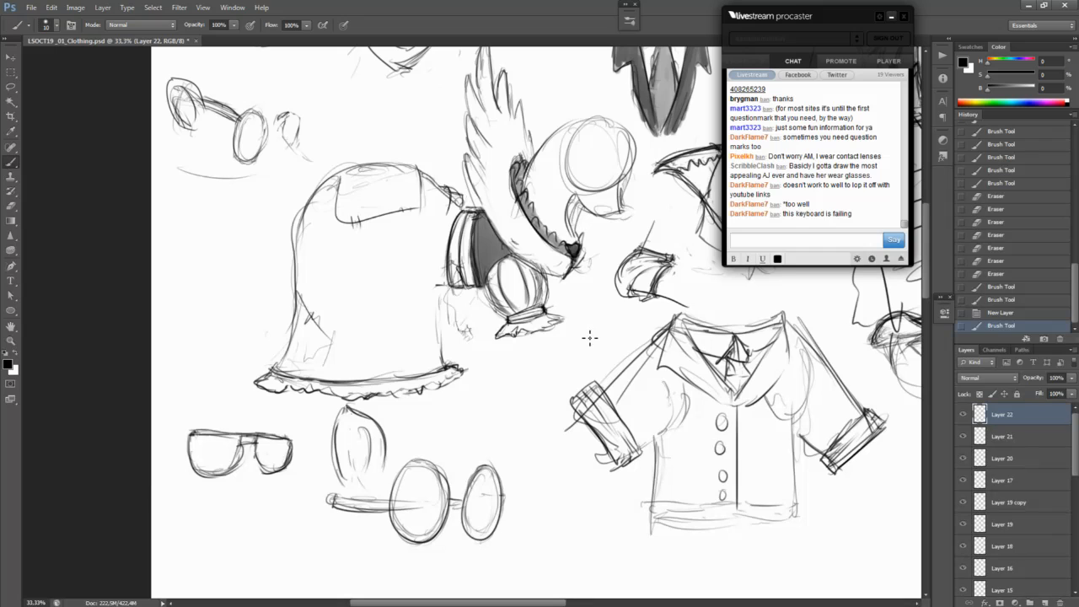
pyautogui.click(10, 73)
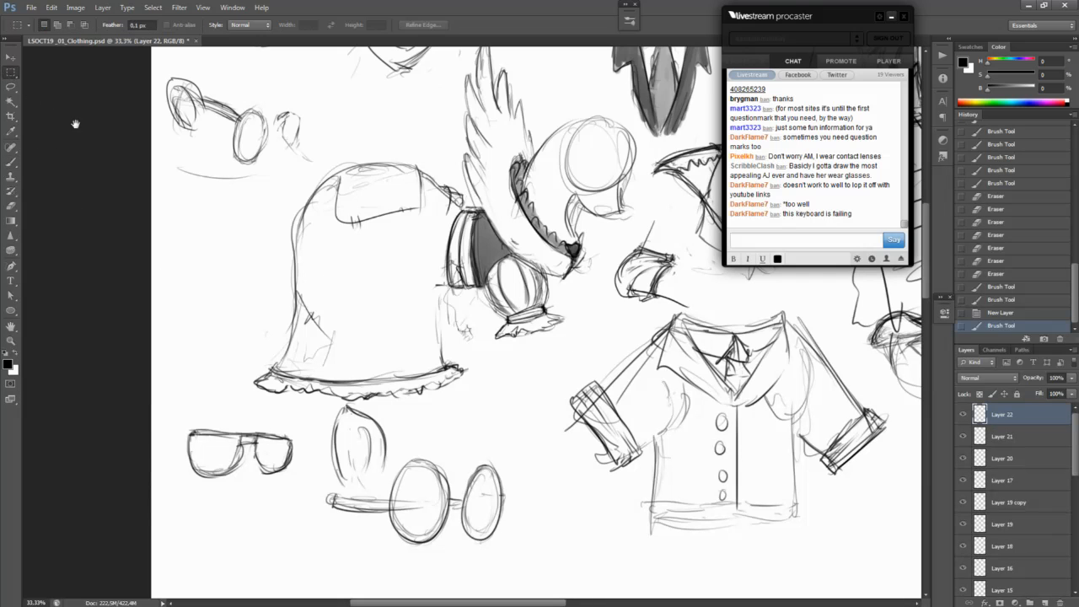
pyautogui.moveTo(911, 372); pyautogui.dragTo(74, 342)
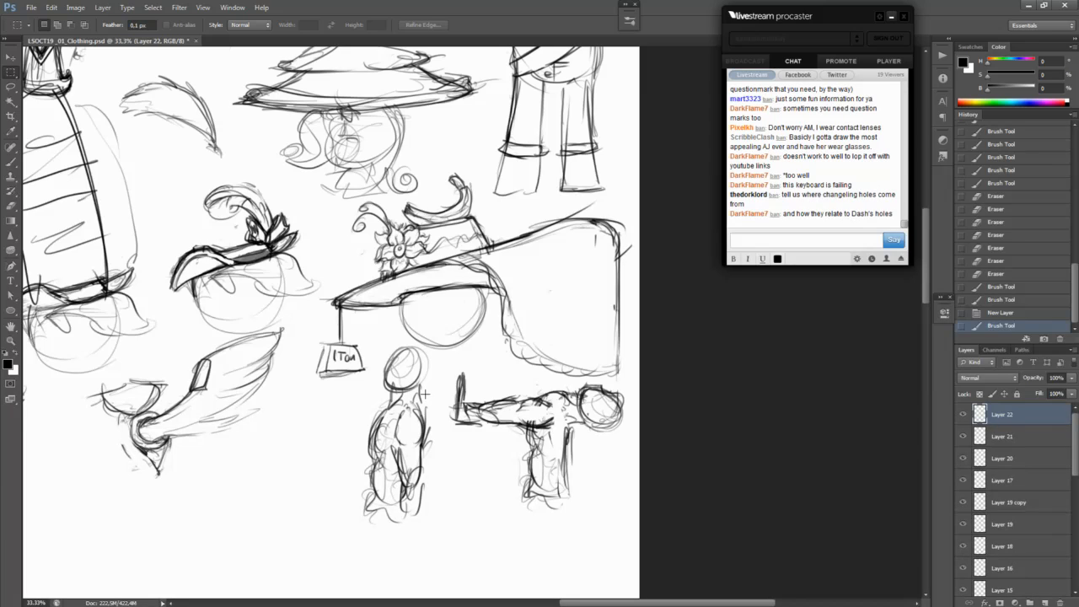
pyautogui.press('b')
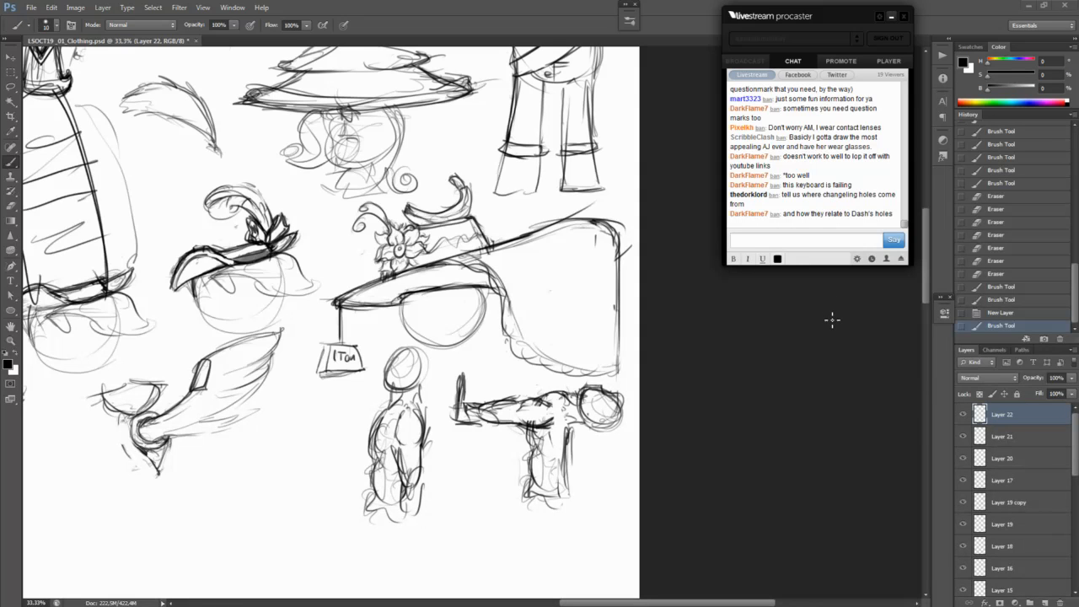
pyautogui.moveTo(151, 271); pyautogui.dragTo(624, 340)
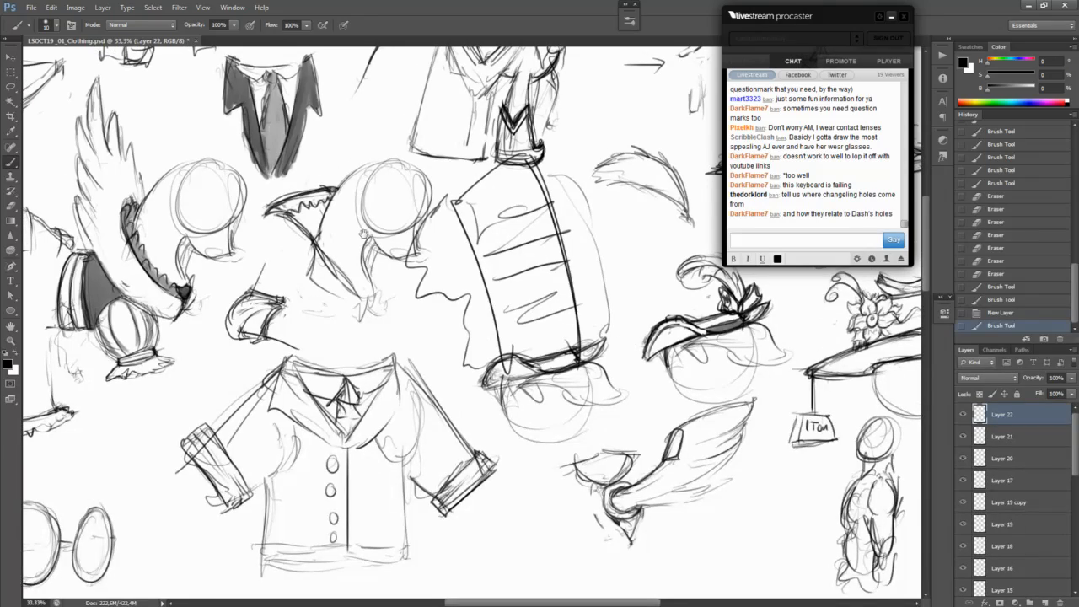
pyautogui.moveTo(363, 231); pyautogui.dragTo(626, 493)
pyautogui.moveTo(292, 337); pyautogui.dragTo(649, 422)
pyautogui.moveTo(753, 456)
pyautogui.mouseDown()
pyautogui.moveTo(244, 402)
pyautogui.moveTo(43, 419)
pyautogui.mouseUp()
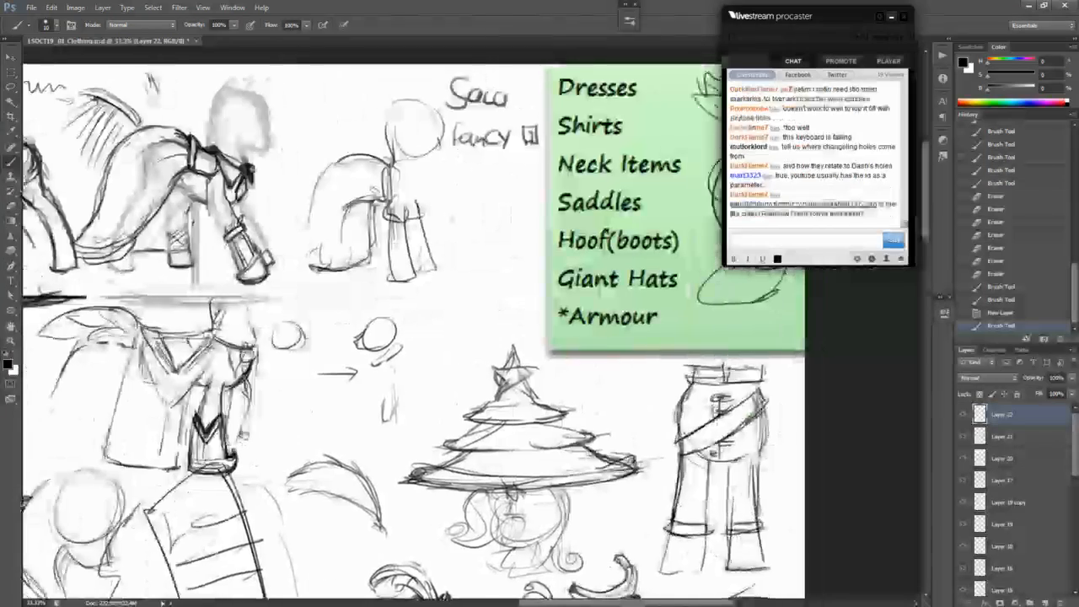
pyautogui.press('m')
pyautogui.moveTo(364, 335)
pyautogui.mouseDown()
pyautogui.moveTo(524, 339)
pyautogui.moveTo(700, 363)
pyautogui.mouseUp()
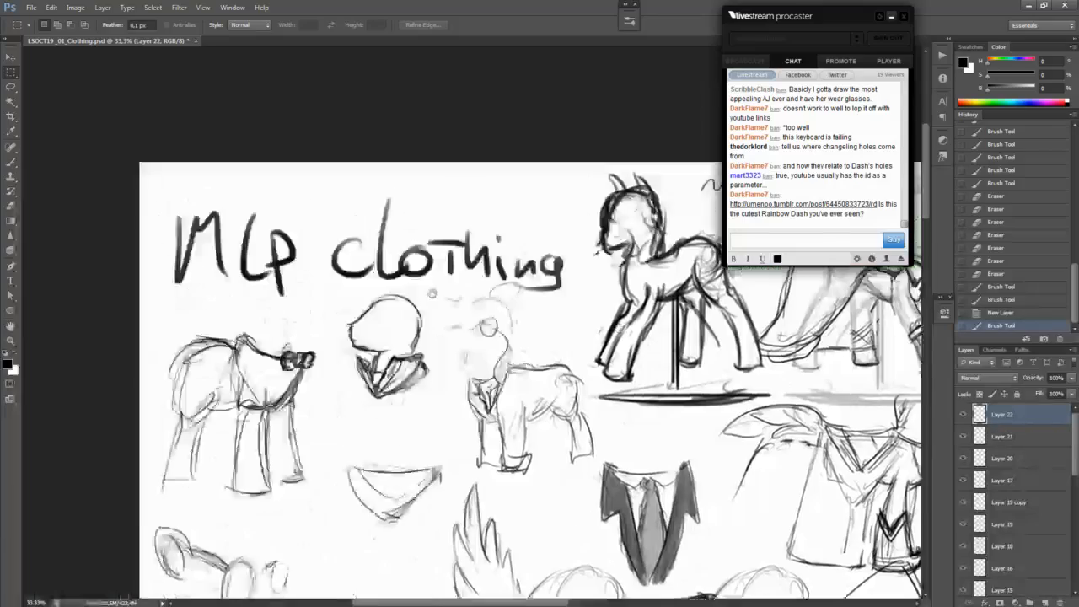
pyautogui.moveTo(742, 482); pyautogui.dragTo(514, 388)
pyautogui.moveTo(880, 544); pyautogui.dragTo(647, 111)
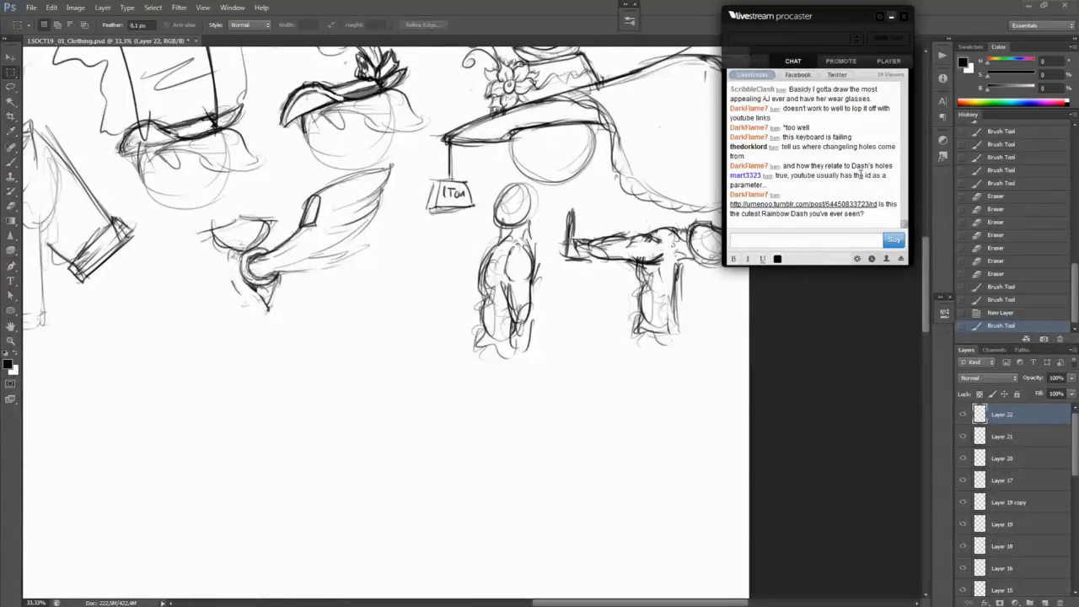
# Step: Reread the latest chat messages and create a new empty layer above Layer 22
pyautogui.scroll(1, 856, 187)
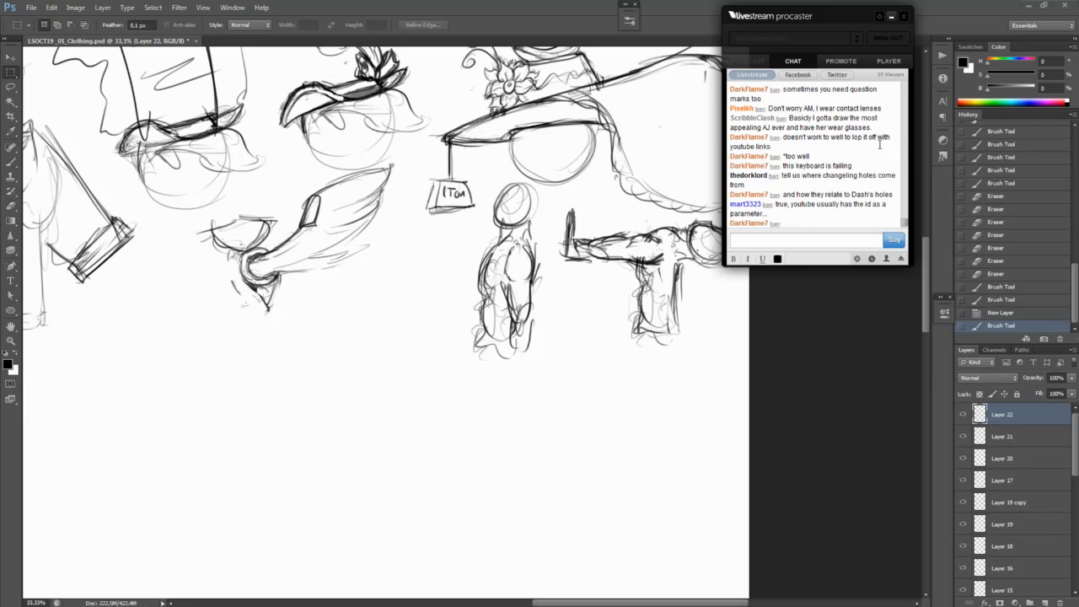
pyautogui.scroll(1, 879, 144)
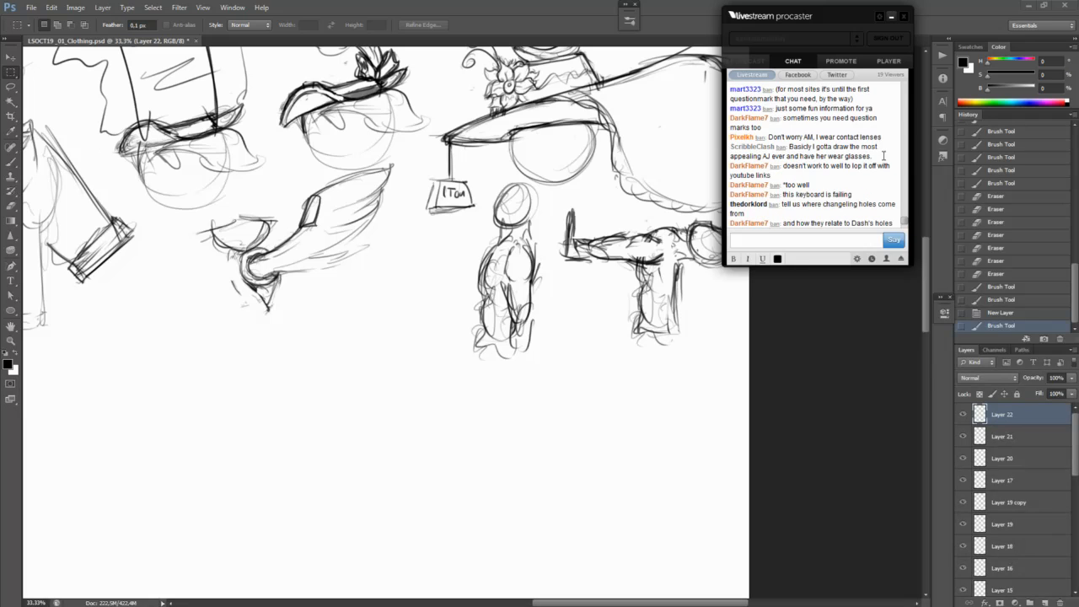
pyautogui.moveTo(883, 157)
pyautogui.mouseDown()
pyautogui.moveTo(731, 148)
pyautogui.moveTo(787, 152)
pyautogui.mouseUp()
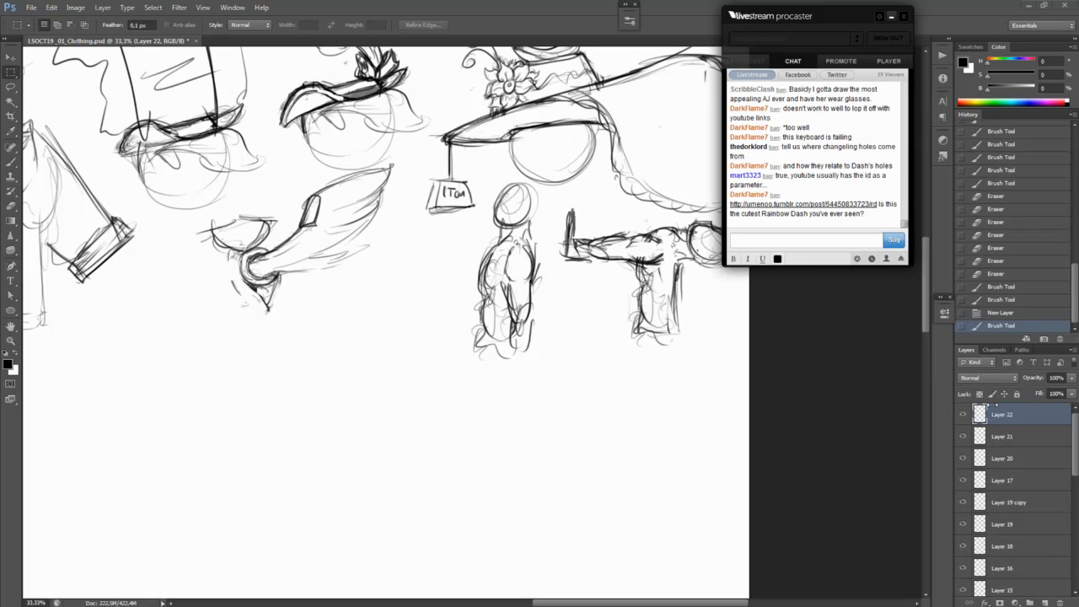
pyautogui.hotkey('ctrl', 'shift', 'n')
pyautogui.press('Return')
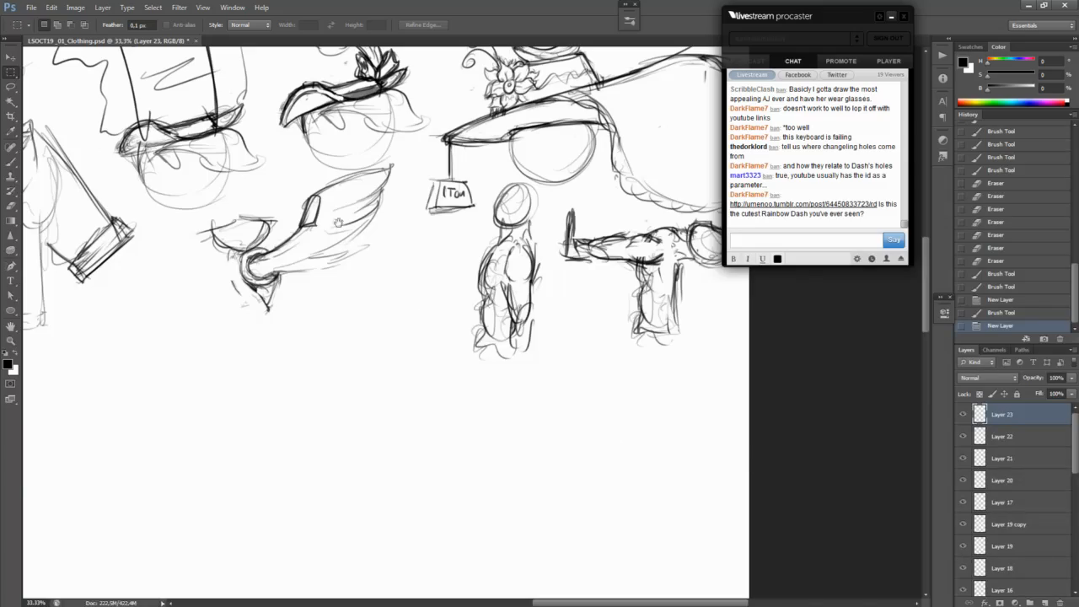
# Step: Sketch a rounded pony haunch with light curved strokes in the empty area below the wing sketch
pyautogui.moveTo(362, 232); pyautogui.dragTo(670, 541)
pyautogui.press('b')
pyautogui.moveTo(704, 427)
pyautogui.mouseDown()
pyautogui.moveTo(682, 565)
pyautogui.moveTo(761, 312)
pyautogui.mouseUp()
pyautogui.scroll(3, 688, 532)
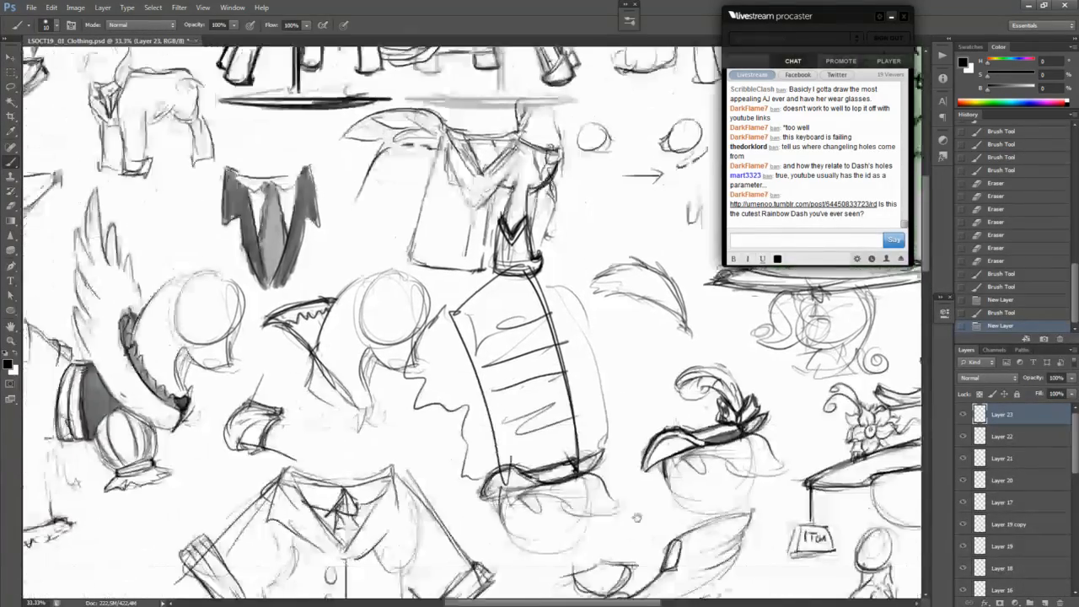
pyautogui.moveTo(392, 588)
pyautogui.mouseDown()
pyautogui.moveTo(571, 416)
pyautogui.moveTo(698, 412)
pyautogui.moveTo(263, 490)
pyautogui.mouseUp()
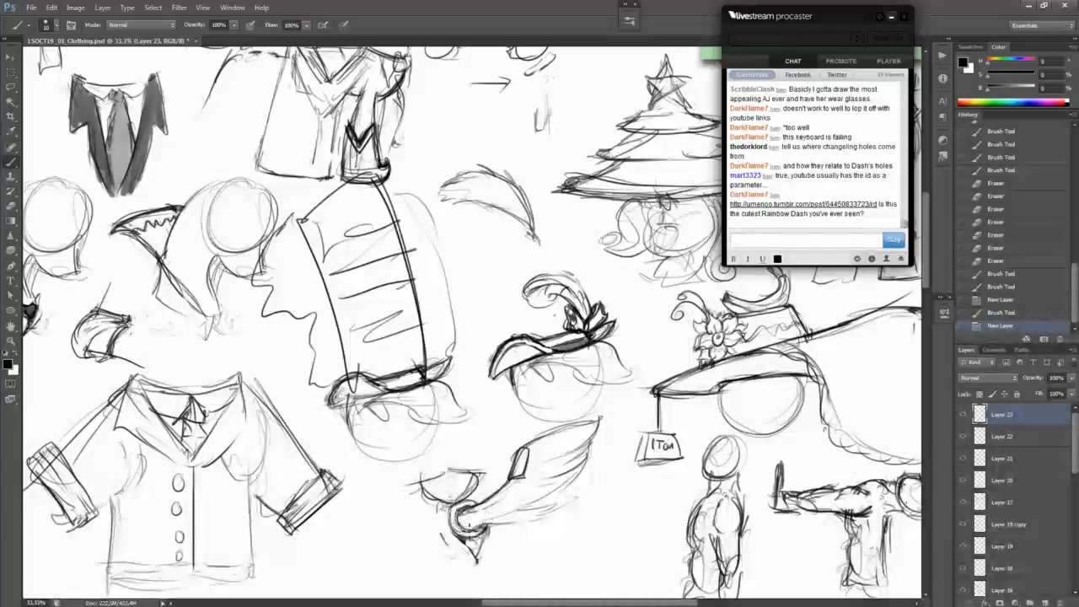
pyautogui.moveTo(574, 521); pyautogui.dragTo(572, 204)
pyautogui.hotkey('ctrl', '+')
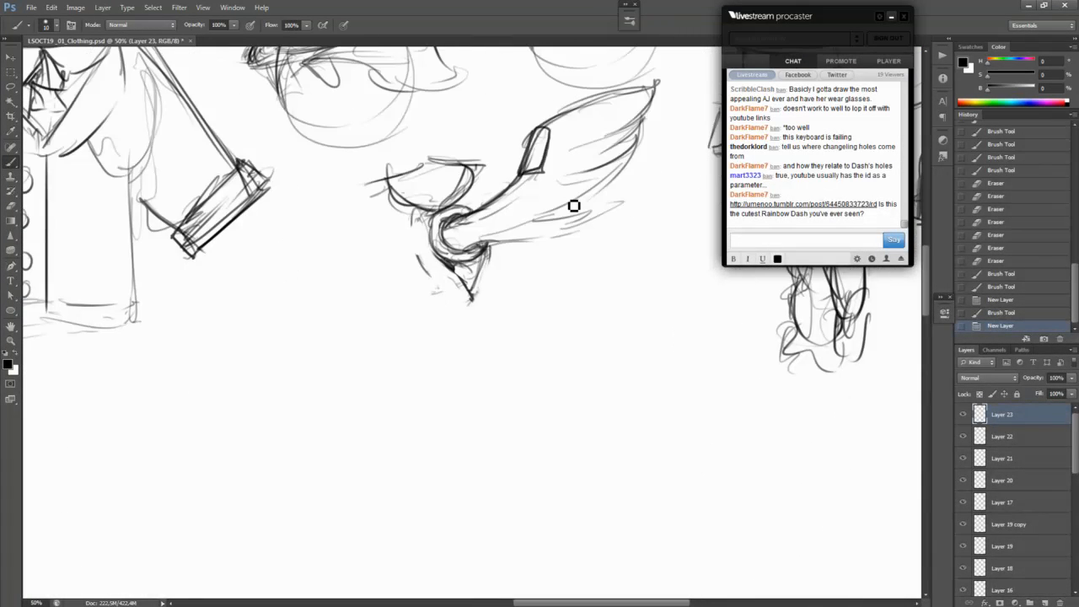
pyautogui.moveTo(607, 340); pyautogui.dragTo(554, 462)
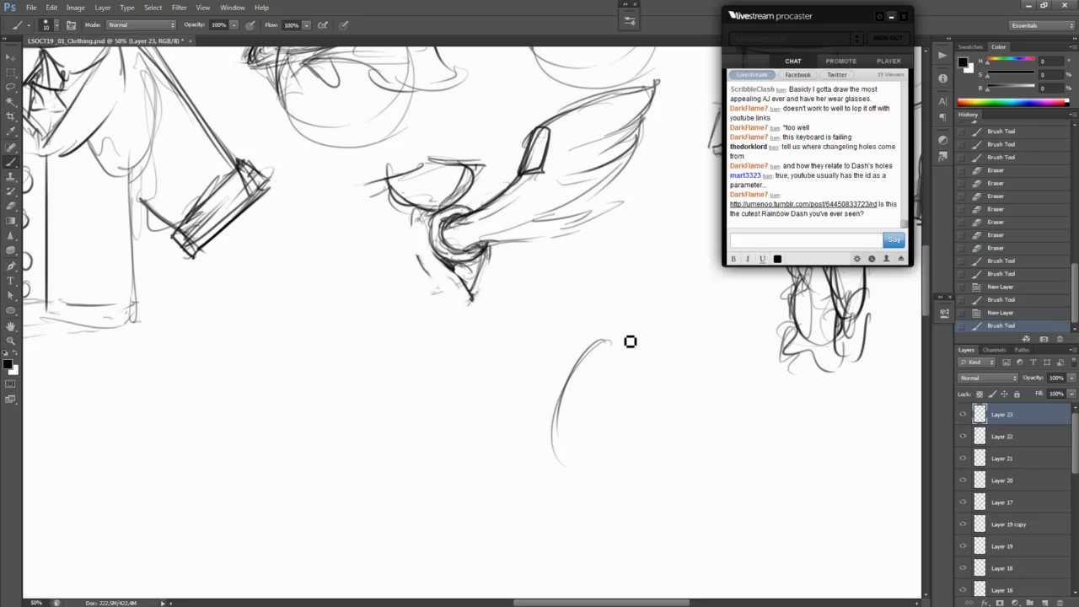
pyautogui.moveTo(651, 332); pyautogui.dragTo(567, 506)
pyautogui.moveTo(692, 385)
pyautogui.mouseDown()
pyautogui.moveTo(639, 488)
pyautogui.moveTo(585, 512)
pyautogui.mouseUp()
pyautogui.moveTo(643, 481); pyautogui.dragTo(682, 423)
# Step: Sketch an arched tail line extending left from the haunch and reinforce the curve of the rump
pyautogui.moveTo(615, 315); pyautogui.dragTo(598, 378)
pyautogui.moveTo(627, 341); pyautogui.dragTo(579, 322)
pyautogui.moveTo(626, 337)
pyautogui.mouseDown()
pyautogui.moveTo(603, 316)
pyautogui.moveTo(447, 400)
pyautogui.mouseUp()
pyautogui.moveTo(693, 324); pyautogui.dragTo(563, 441)
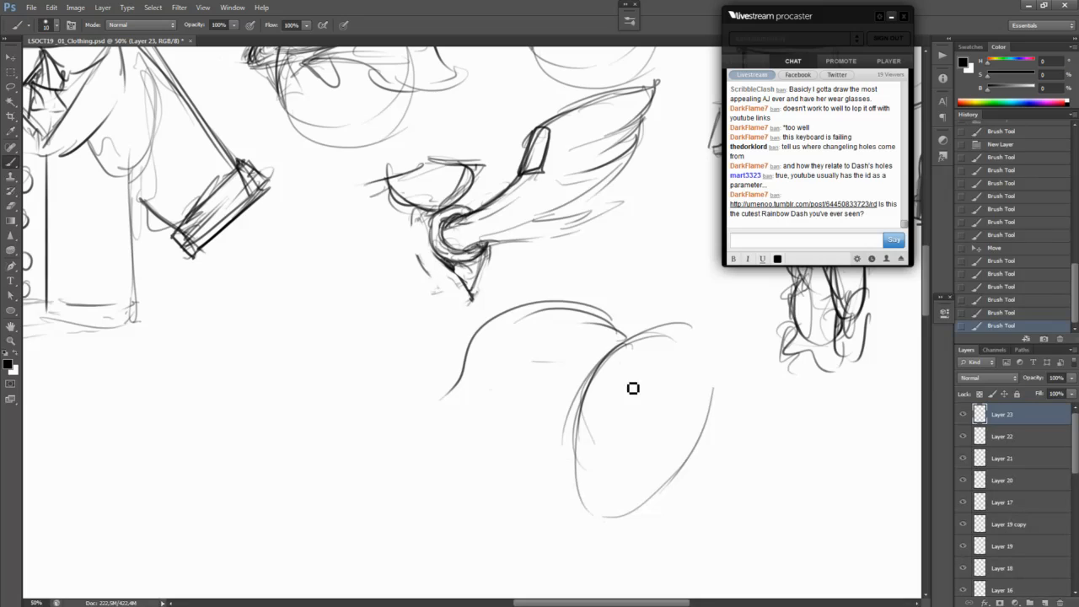
# Step: Sketch the back edge of the hind leg, the garment's lower hem and a front contour line
pyautogui.moveTo(623, 361); pyautogui.dragTo(550, 510)
pyautogui.moveTo(679, 332)
pyautogui.mouseDown()
pyautogui.moveTo(573, 447)
pyautogui.moveTo(634, 559)
pyautogui.moveTo(686, 555)
pyautogui.mouseUp()
pyautogui.moveTo(712, 534); pyautogui.dragTo(718, 492)
pyautogui.moveTo(733, 555); pyautogui.dragTo(744, 406)
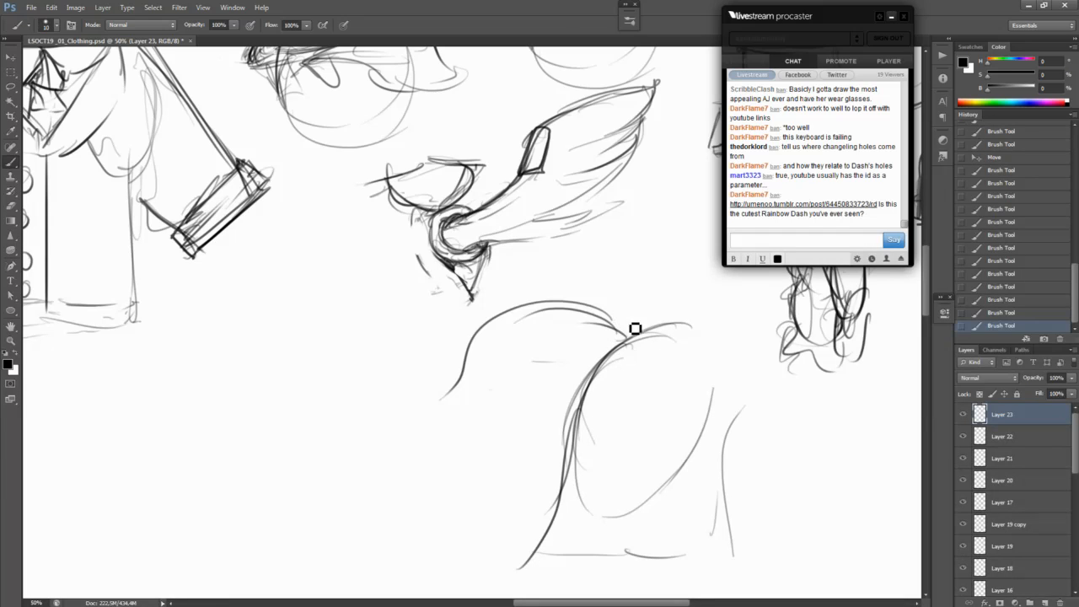
# Step: Scale the haunch-and-tail sketch down to about 77% with Free Transform, shift it slightly down-left and apply it
pyautogui.hotkey('ctrl', 't')
pyautogui.moveTo(438, 298); pyautogui.dragTo(476, 331)
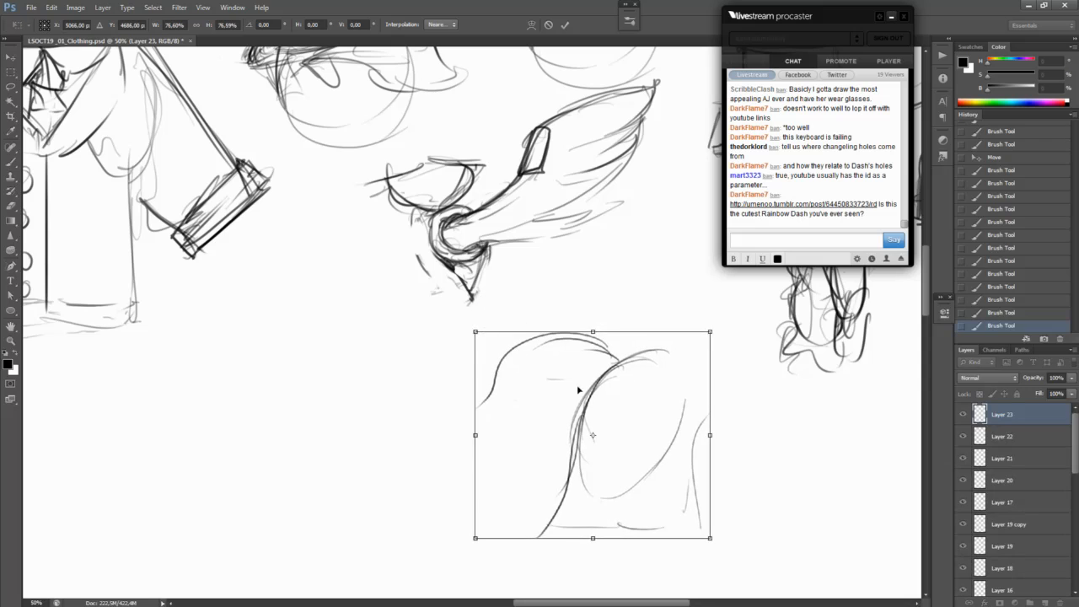
pyautogui.moveTo(620, 420)
pyautogui.mouseDown()
pyautogui.moveTo(640, 377)
pyautogui.moveTo(597, 448)
pyautogui.moveTo(603, 430)
pyautogui.mouseUp()
pyautogui.press('Return')
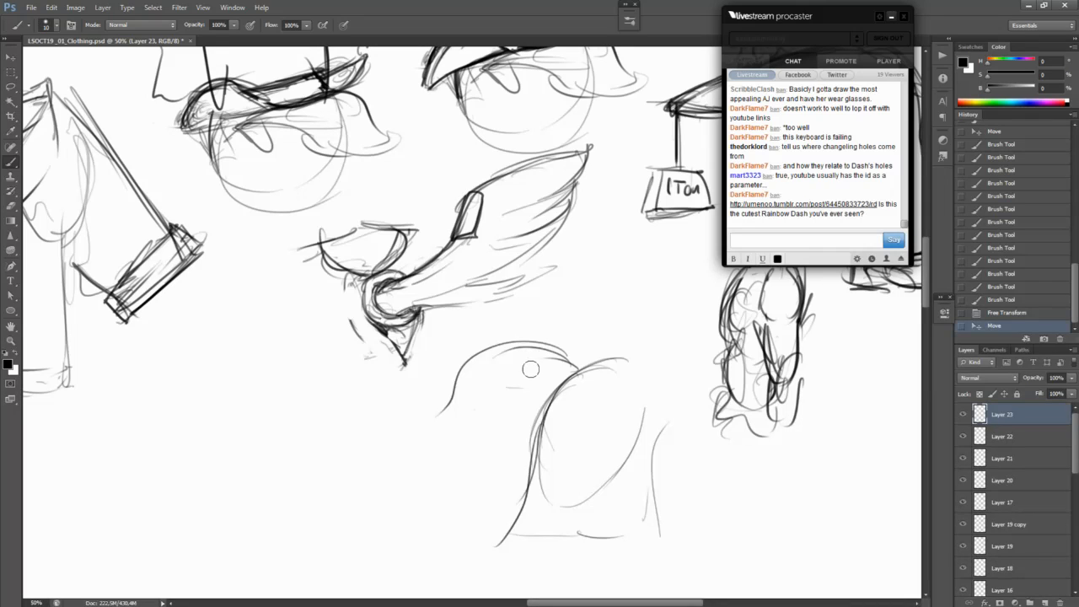
# Step: Clean up the tail base with the eraser and sketch the lower edge of the tail
pyautogui.moveTo(562, 366)
pyautogui.mouseDown()
pyautogui.moveTo(510, 376)
pyautogui.moveTo(558, 389)
pyautogui.moveTo(494, 407)
pyautogui.mouseUp()
pyautogui.hotkey('ctrl', 'z')
pyautogui.moveTo(531, 391); pyautogui.dragTo(483, 419)
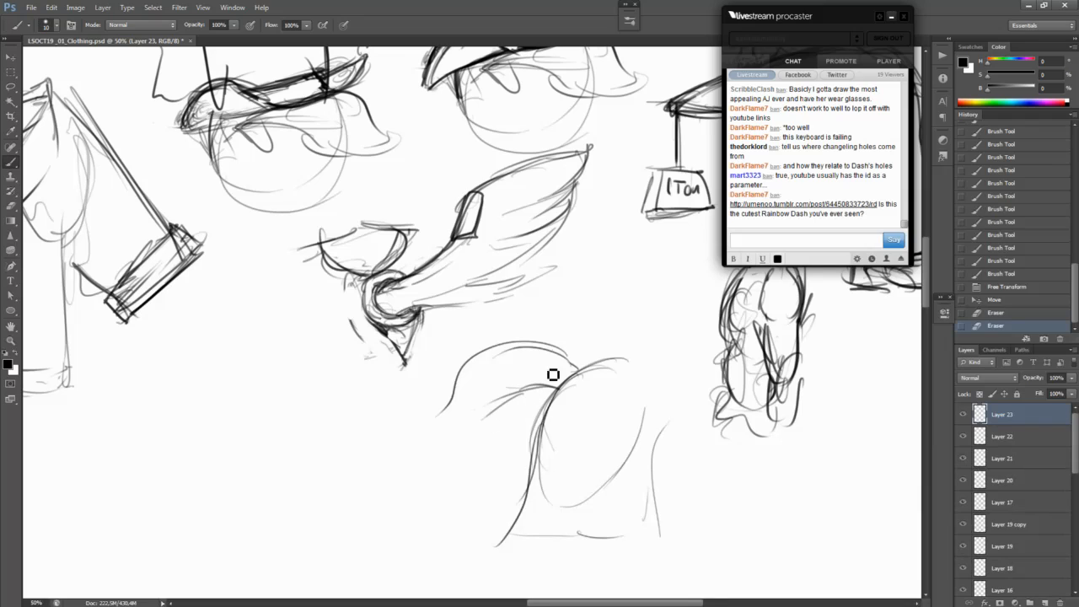
# Step: Sketch a dark-edged tail sleeve with a shaded cuff around the tail base and move the sketch slightly up and right
pyautogui.moveTo(546, 340)
pyautogui.mouseDown()
pyautogui.moveTo(529, 394)
pyautogui.moveTo(549, 402)
pyautogui.moveTo(562, 351)
pyautogui.moveTo(585, 367)
pyautogui.mouseUp()
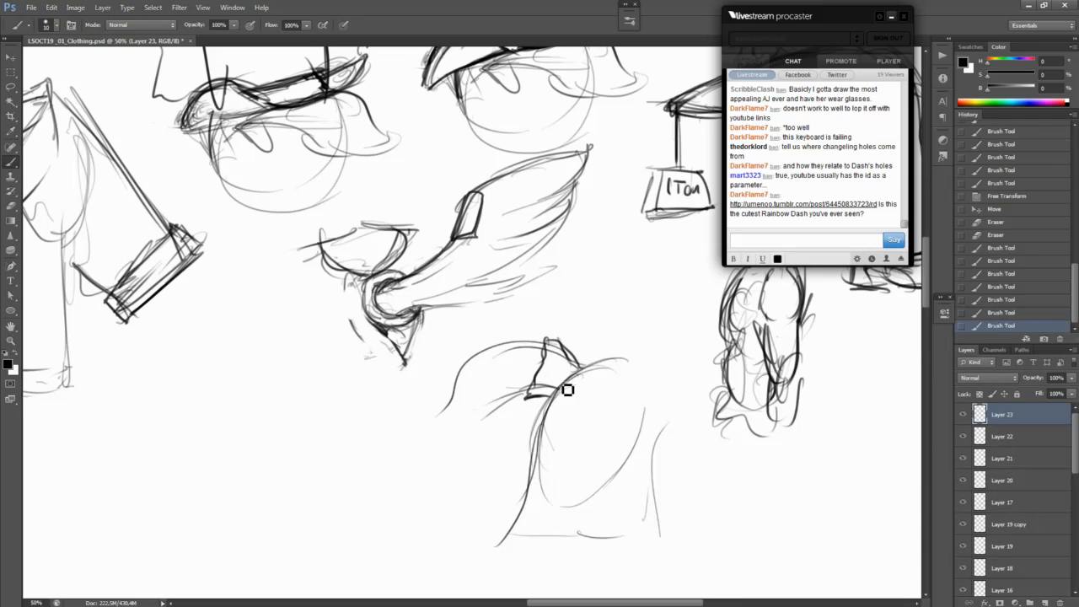
pyautogui.moveTo(565, 353)
pyautogui.mouseDown()
pyautogui.moveTo(549, 361)
pyautogui.moveTo(539, 403)
pyautogui.moveTo(552, 397)
pyautogui.mouseUp()
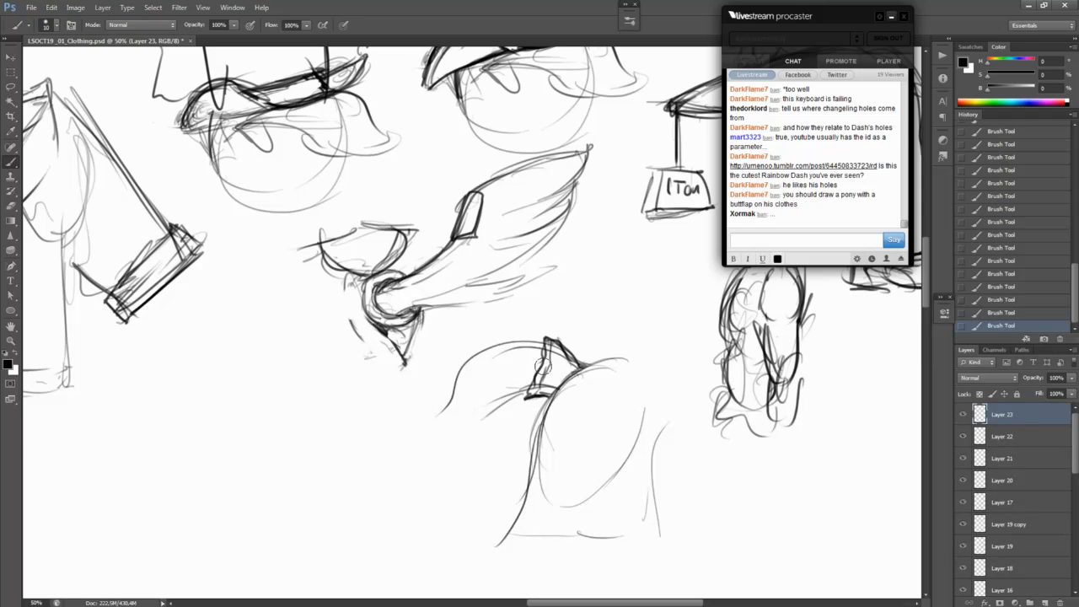
pyautogui.moveTo(545, 366)
pyautogui.mouseDown()
pyautogui.moveTo(549, 346)
pyautogui.moveTo(566, 358)
pyautogui.moveTo(537, 386)
pyautogui.moveTo(534, 358)
pyautogui.moveTo(534, 401)
pyautogui.moveTo(561, 349)
pyautogui.moveTo(539, 399)
pyautogui.moveTo(560, 354)
pyautogui.moveTo(549, 349)
pyautogui.moveTo(530, 393)
pyautogui.moveTo(544, 380)
pyautogui.moveTo(543, 402)
pyautogui.moveTo(530, 380)
pyautogui.moveTo(525, 388)
pyautogui.mouseUp()
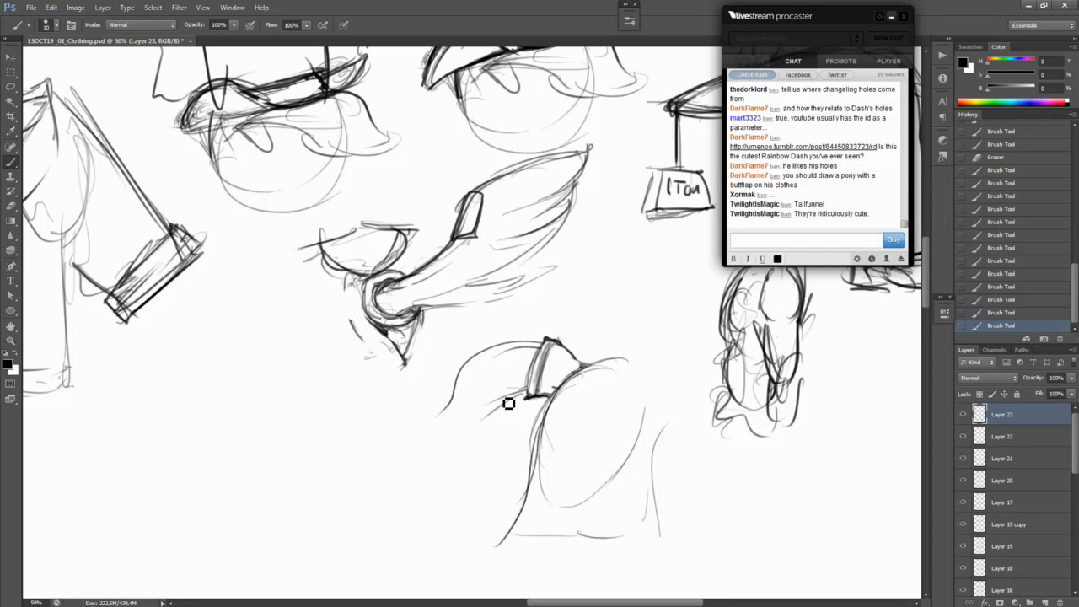
pyautogui.moveTo(535, 424); pyautogui.dragTo(545, 390)
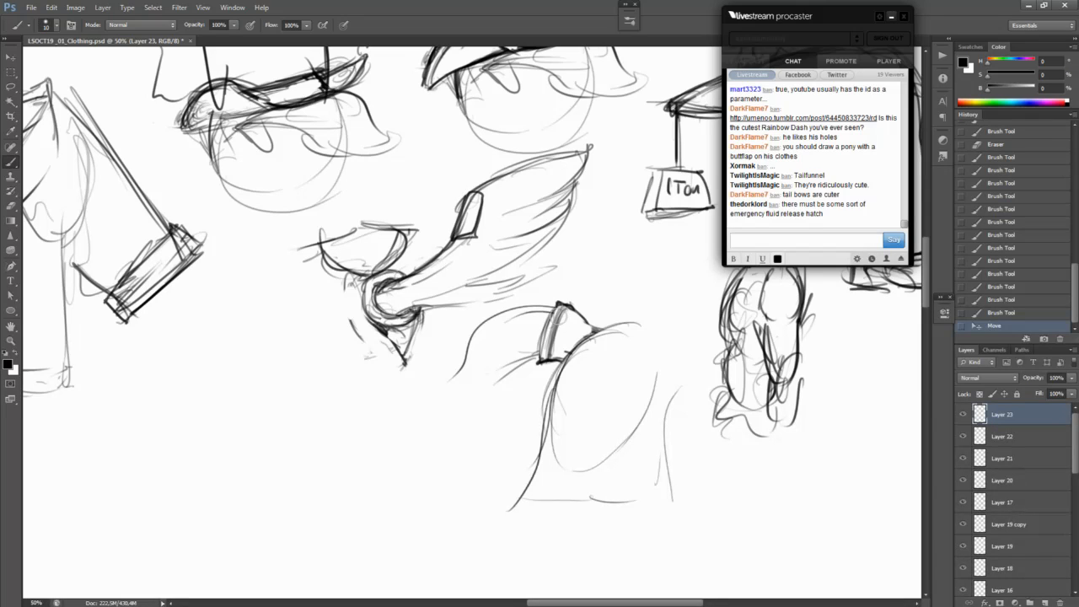
# Step: Erase the tail sleeve's cuff and redraw it as a dark-edged, curved triangular flap around the tail base
pyautogui.moveTo(566, 321)
pyautogui.mouseDown()
pyautogui.moveTo(540, 320)
pyautogui.moveTo(551, 339)
pyautogui.moveTo(535, 366)
pyautogui.mouseUp()
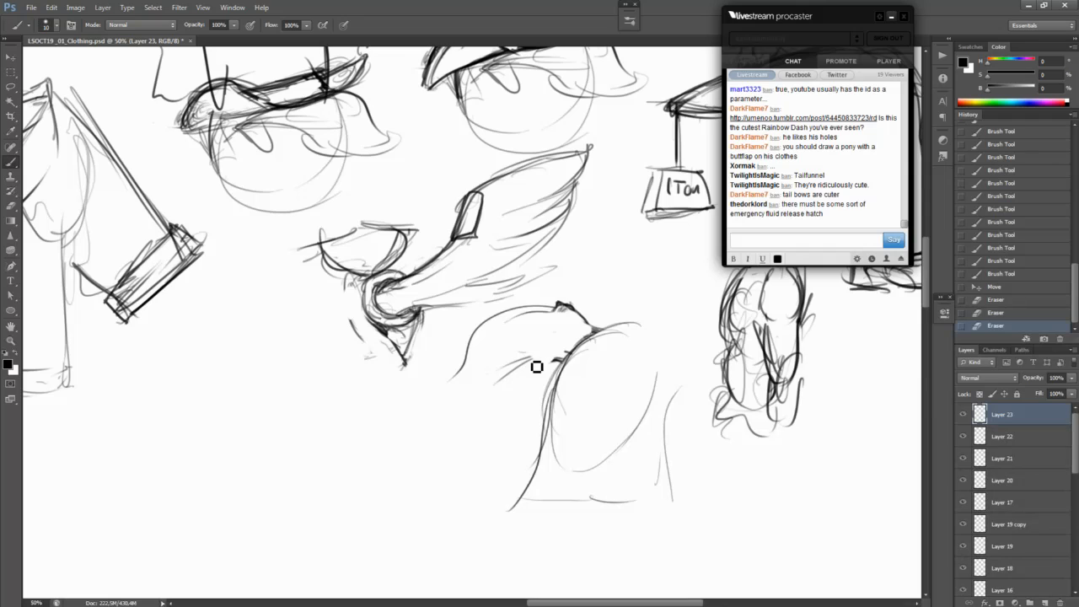
pyautogui.moveTo(516, 304)
pyautogui.mouseDown()
pyautogui.moveTo(563, 304)
pyautogui.moveTo(556, 337)
pyautogui.moveTo(612, 331)
pyautogui.moveTo(596, 342)
pyautogui.moveTo(567, 334)
pyautogui.mouseUp()
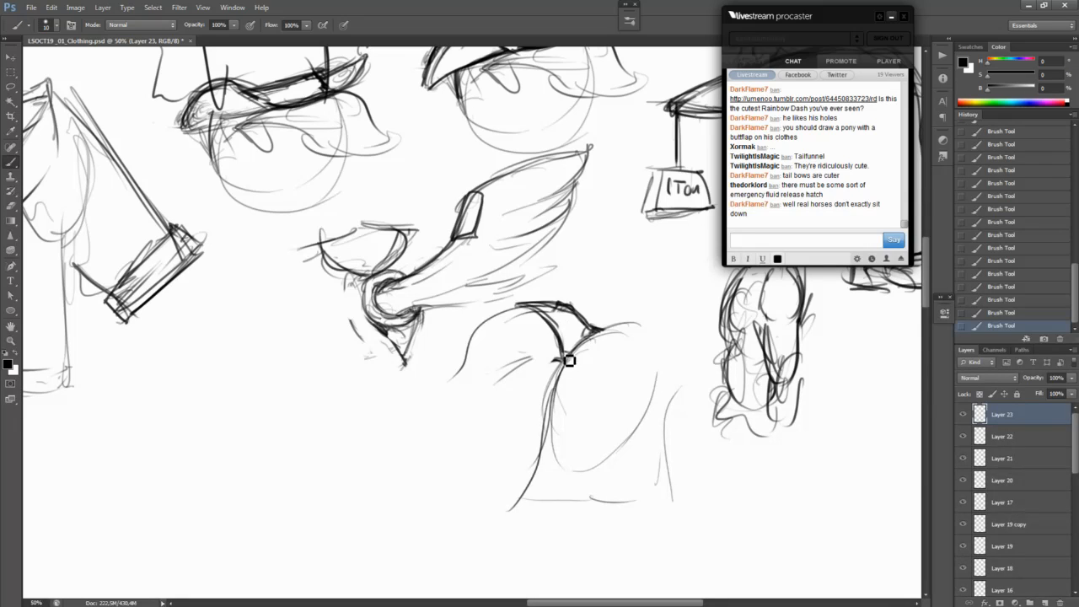
# Step: Sketch a rear view of the tail sleeve beside the shirt as a narrow upright tube with a banded end, surrounded by rounded haunches
pyautogui.moveTo(458, 416); pyautogui.dragTo(690, 437)
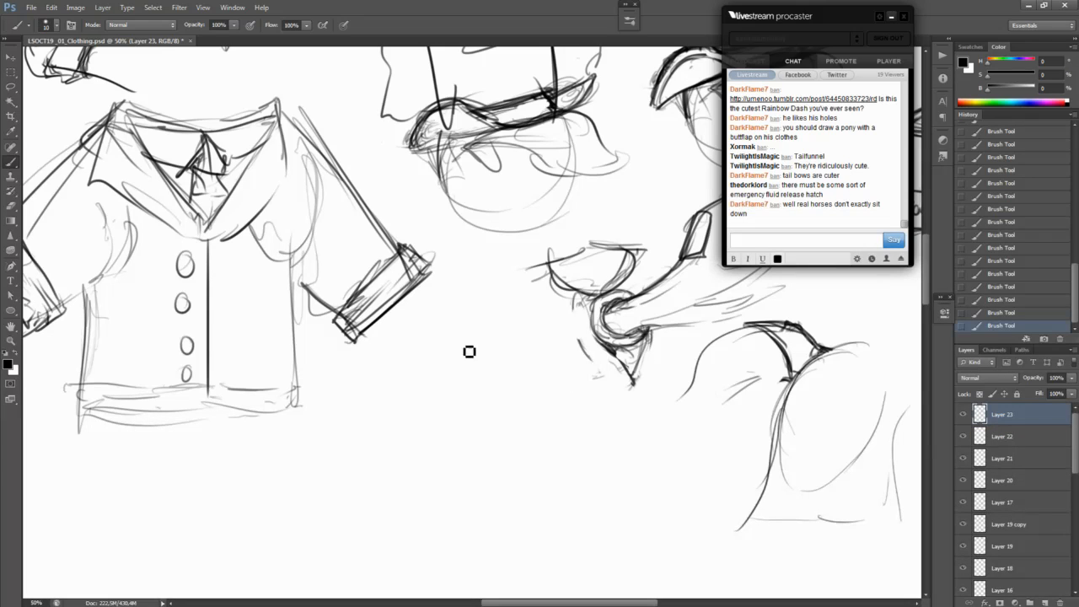
pyautogui.moveTo(456, 326)
pyautogui.mouseDown()
pyautogui.moveTo(439, 407)
pyautogui.moveTo(475, 405)
pyautogui.mouseUp()
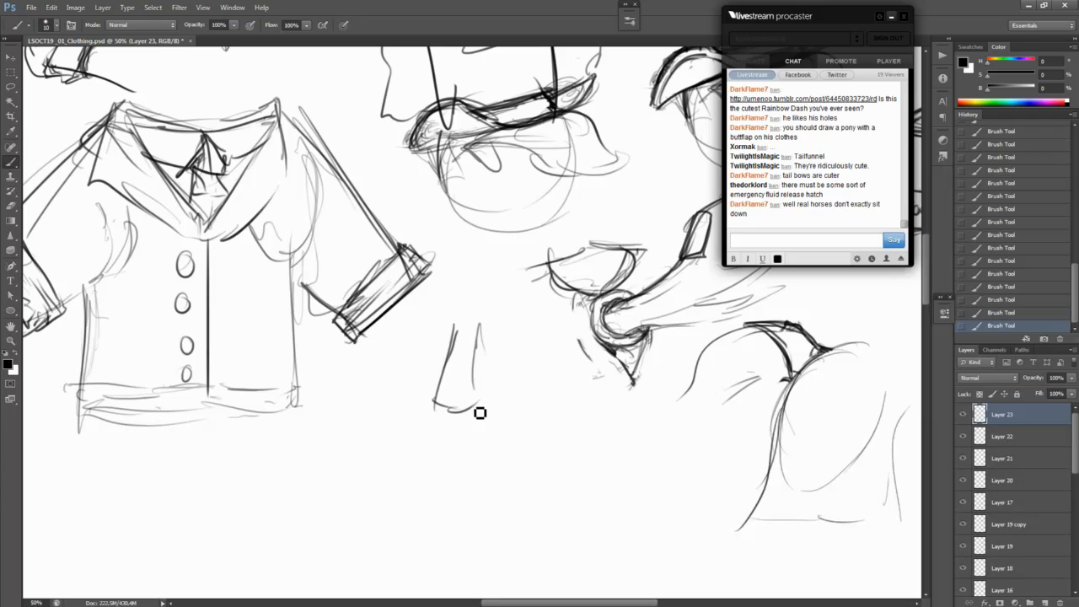
pyautogui.moveTo(456, 315)
pyautogui.mouseDown()
pyautogui.moveTo(482, 323)
pyautogui.moveTo(463, 327)
pyautogui.moveTo(439, 422)
pyautogui.moveTo(481, 420)
pyautogui.moveTo(487, 328)
pyautogui.moveTo(465, 315)
pyautogui.moveTo(484, 319)
pyautogui.moveTo(487, 357)
pyautogui.mouseUp()
pyautogui.moveTo(477, 403); pyautogui.dragTo(448, 421)
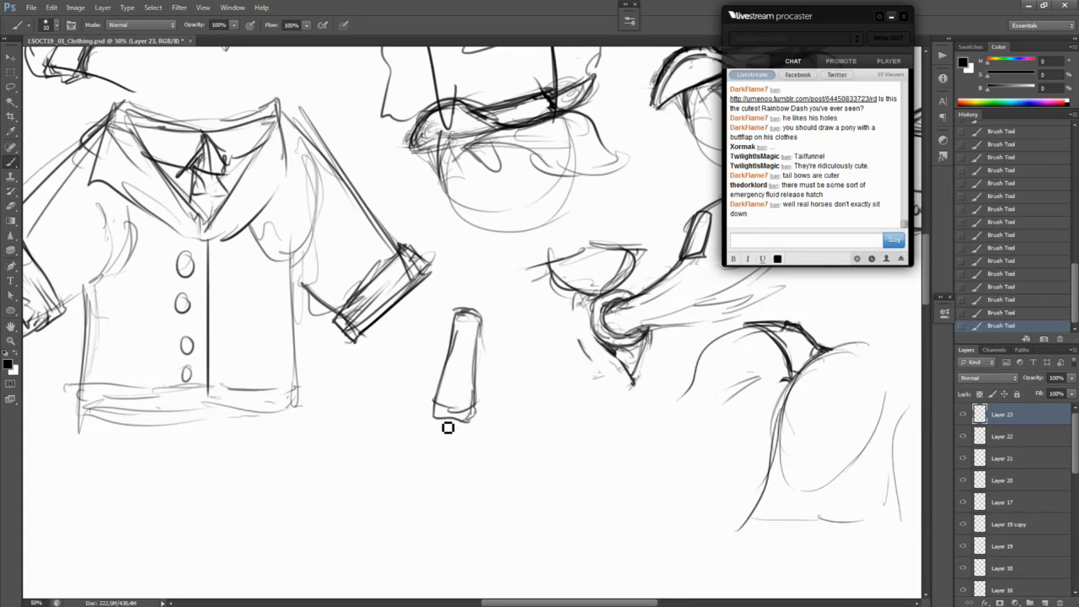
pyautogui.moveTo(468, 309); pyautogui.dragTo(451, 304)
pyautogui.moveTo(403, 358)
pyautogui.mouseDown()
pyautogui.moveTo(490, 291)
pyautogui.moveTo(523, 325)
pyautogui.moveTo(452, 345)
pyautogui.moveTo(422, 392)
pyautogui.moveTo(520, 323)
pyautogui.moveTo(529, 352)
pyautogui.moveTo(433, 354)
pyautogui.moveTo(427, 412)
pyautogui.mouseUp()
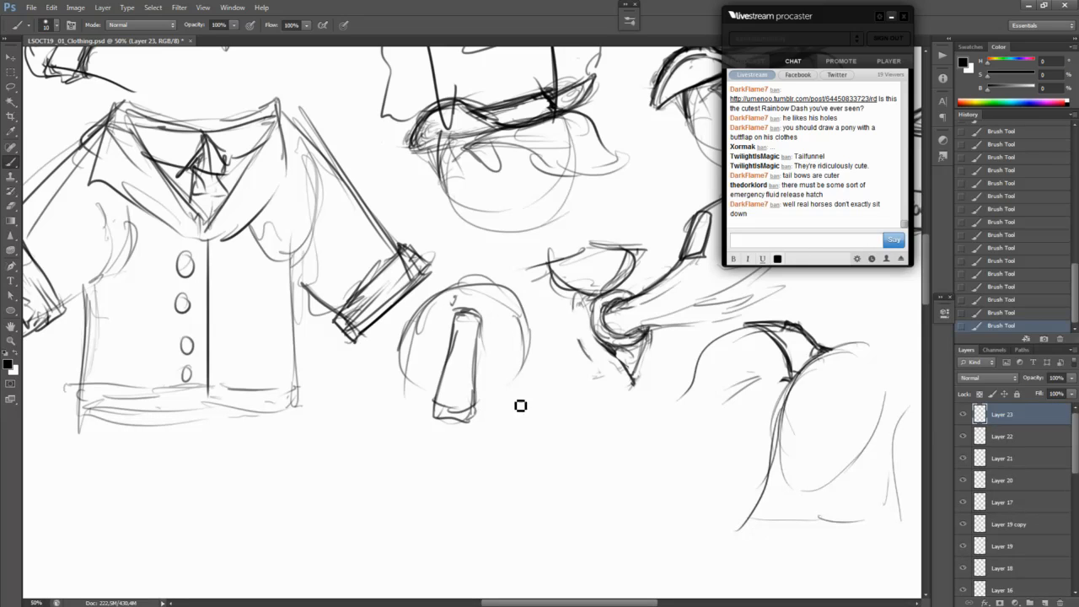
pyautogui.moveTo(527, 363); pyautogui.dragTo(519, 384)
# Step: Sketch flared tail hair below the rear-view sleeve's darkened lower edge and erase the lower ends of the hair
pyautogui.moveTo(432, 421); pyautogui.dragTo(426, 469)
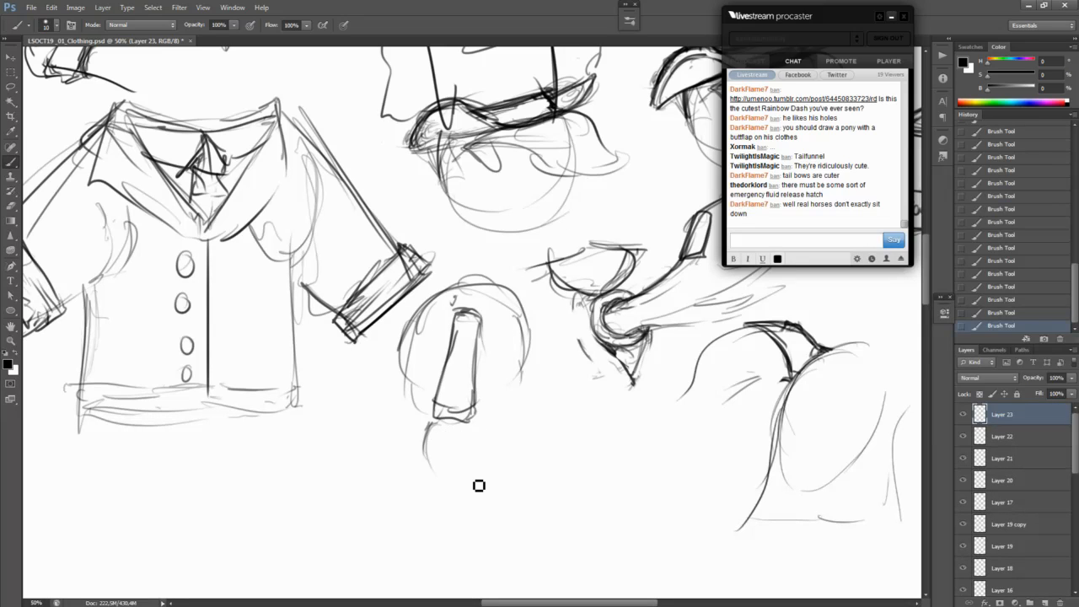
pyautogui.moveTo(478, 423); pyautogui.dragTo(487, 463)
pyautogui.moveTo(429, 424); pyautogui.dragTo(418, 524)
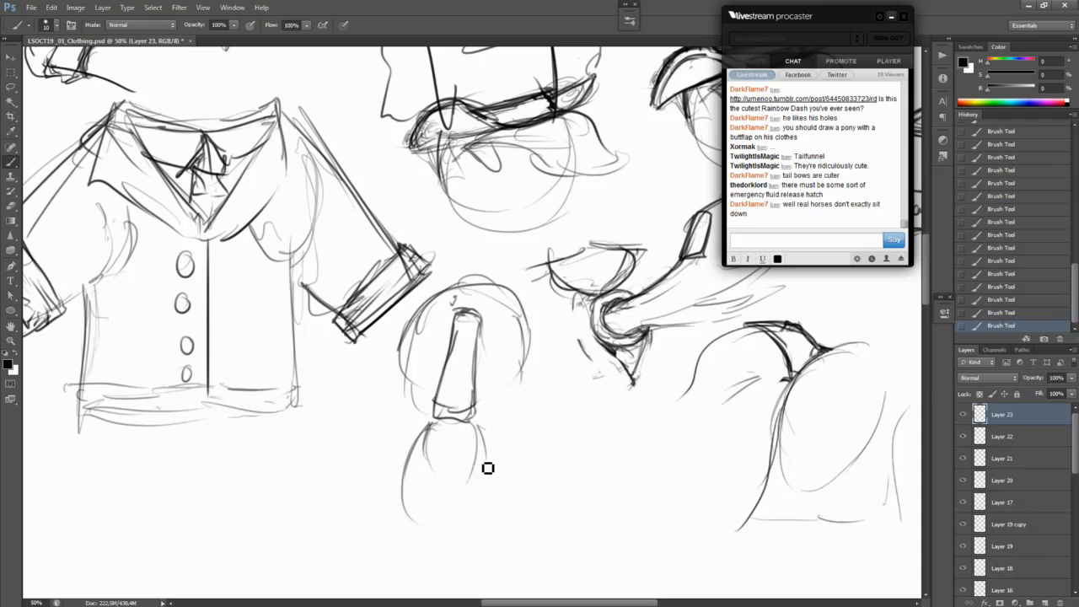
pyautogui.moveTo(476, 427); pyautogui.dragTo(465, 509)
pyautogui.moveTo(431, 419); pyautogui.dragTo(474, 421)
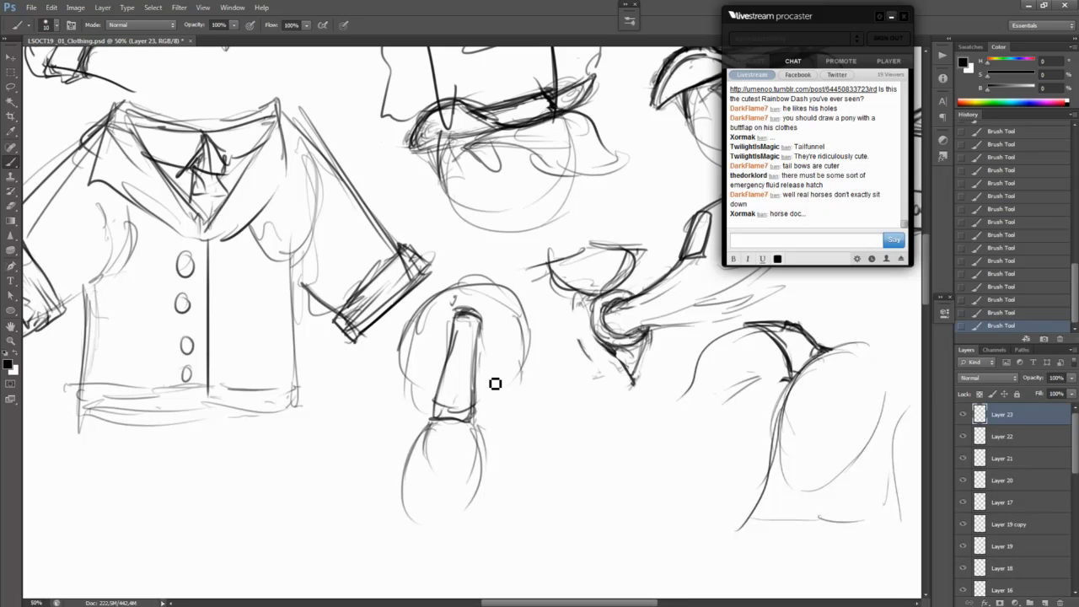
pyautogui.moveTo(425, 528)
pyautogui.mouseDown()
pyautogui.moveTo(399, 471)
pyautogui.moveTo(417, 532)
pyautogui.moveTo(474, 525)
pyautogui.moveTo(490, 486)
pyautogui.moveTo(415, 467)
pyautogui.moveTo(455, 478)
pyautogui.moveTo(422, 468)
pyautogui.moveTo(476, 456)
pyautogui.moveTo(491, 482)
pyautogui.mouseUp()
pyautogui.press('e')
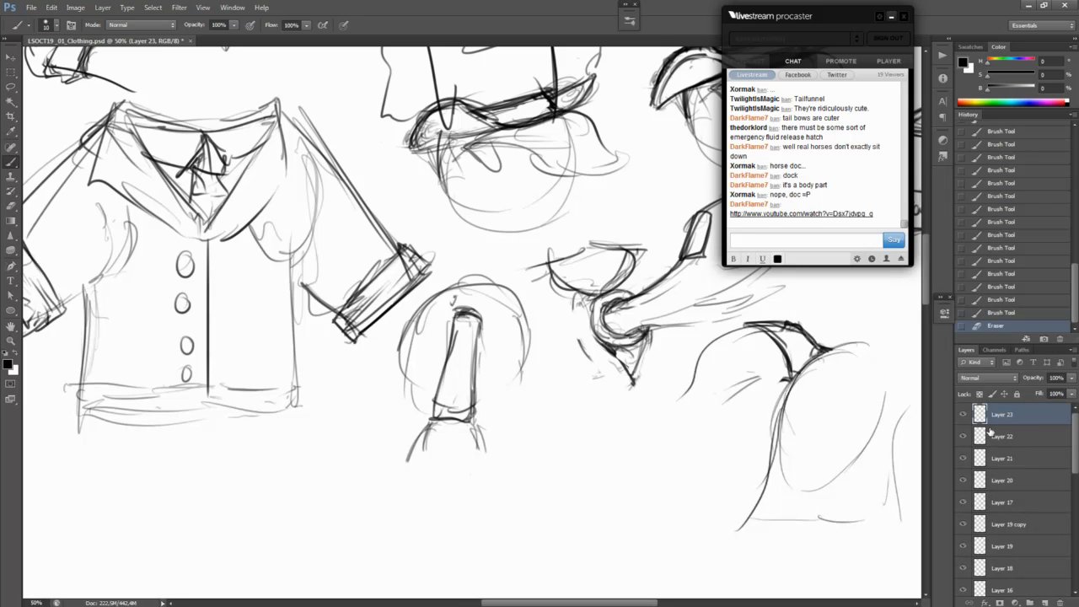
# Step: Look over the shirt, gown and hat sketches and the clothing category list on the sheet
pyautogui.moveTo(633, 326); pyautogui.dragTo(1008, 488)
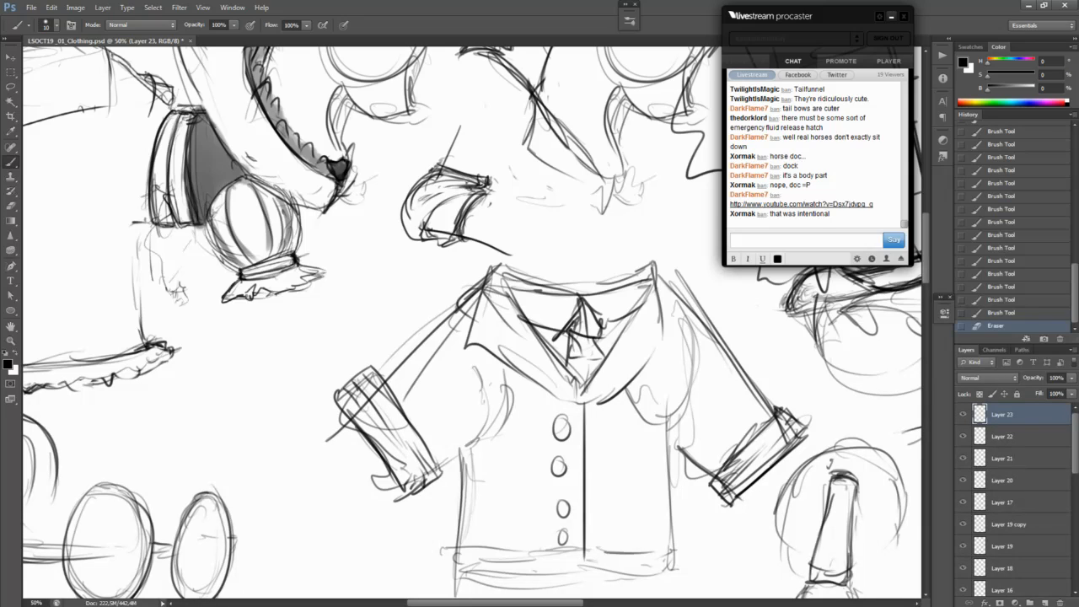
pyautogui.hotkey('ctrl', 'alt', 'm')
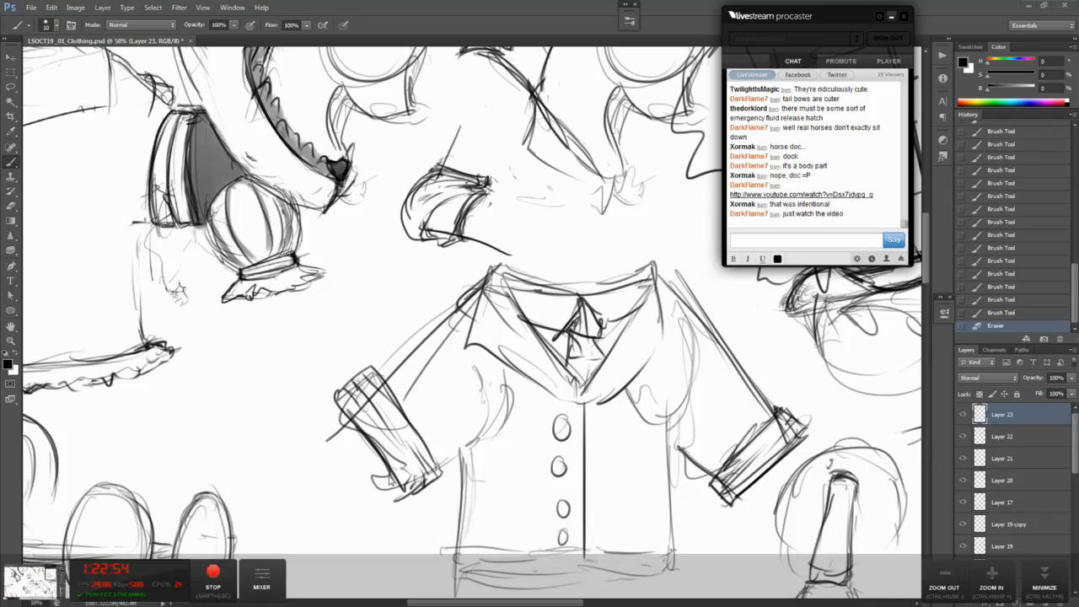
pyautogui.click(11, 73)
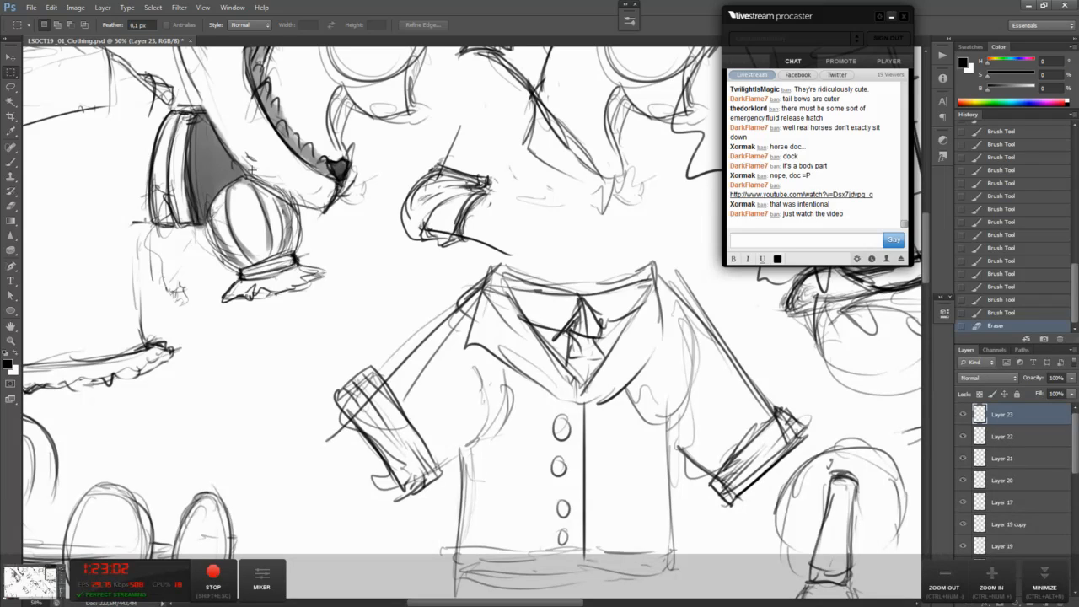
pyautogui.click(10, 87)
pyautogui.moveTo(477, 120); pyautogui.dragTo(97, 504)
pyautogui.moveTo(649, 114)
pyautogui.mouseDown()
pyautogui.moveTo(264, 349)
pyautogui.moveTo(120, 361)
pyautogui.mouseUp()
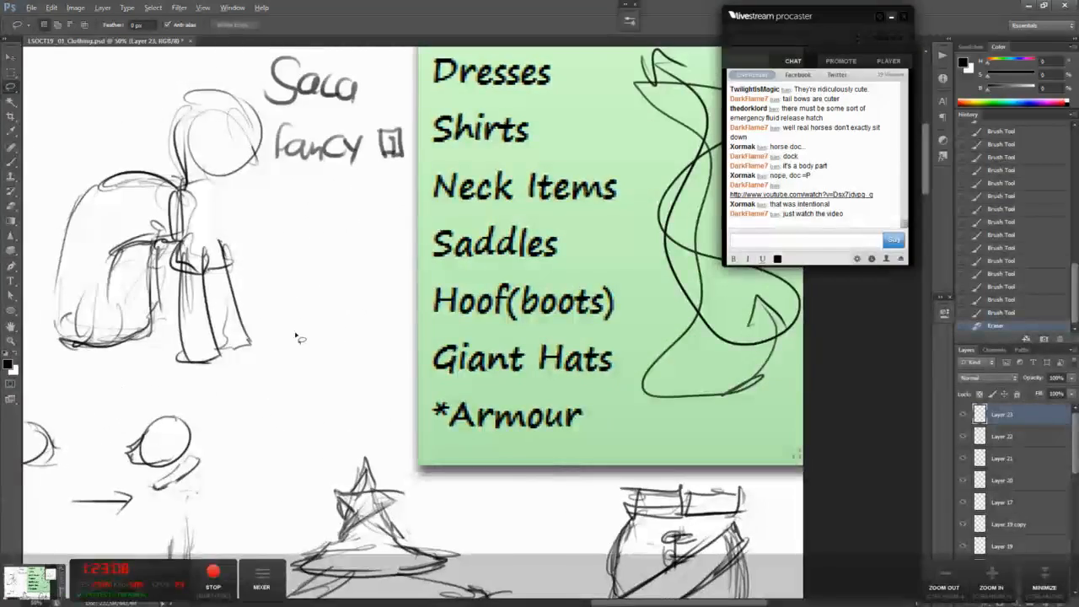
pyautogui.scroll(-3, 298, 332)
pyautogui.scroll(3, 298, 331)
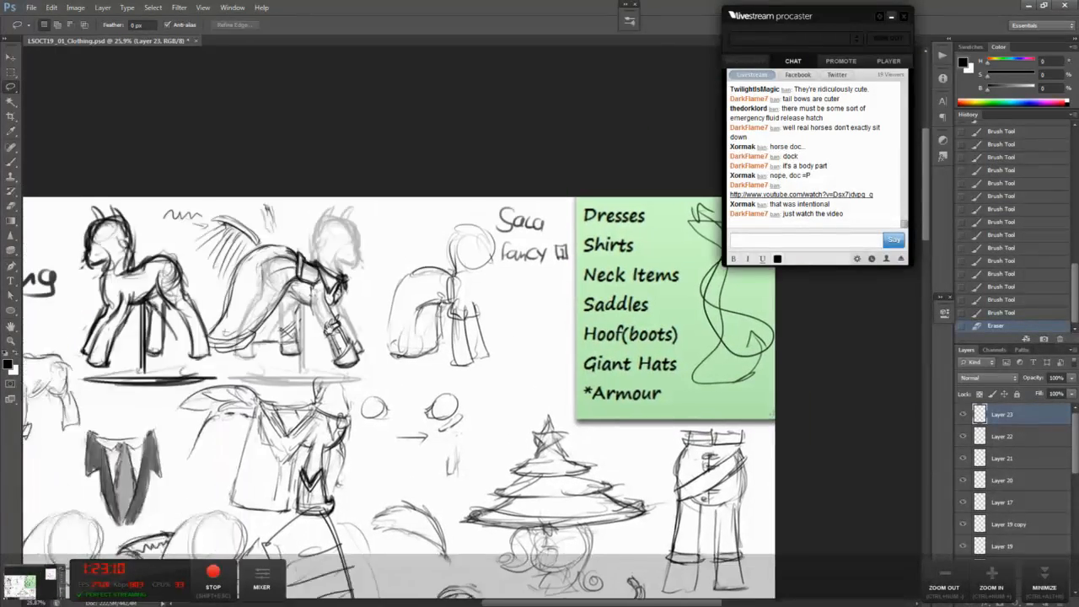
pyautogui.moveTo(206, 344); pyautogui.dragTo(478, 314)
pyautogui.moveTo(424, 408)
pyautogui.mouseDown()
pyautogui.moveTo(53, 394)
pyautogui.moveTo(360, 335)
pyautogui.moveTo(456, 211)
pyautogui.moveTo(497, 7)
pyautogui.moveTo(402, 163)
pyautogui.moveTo(191, 382)
pyautogui.mouseUp()
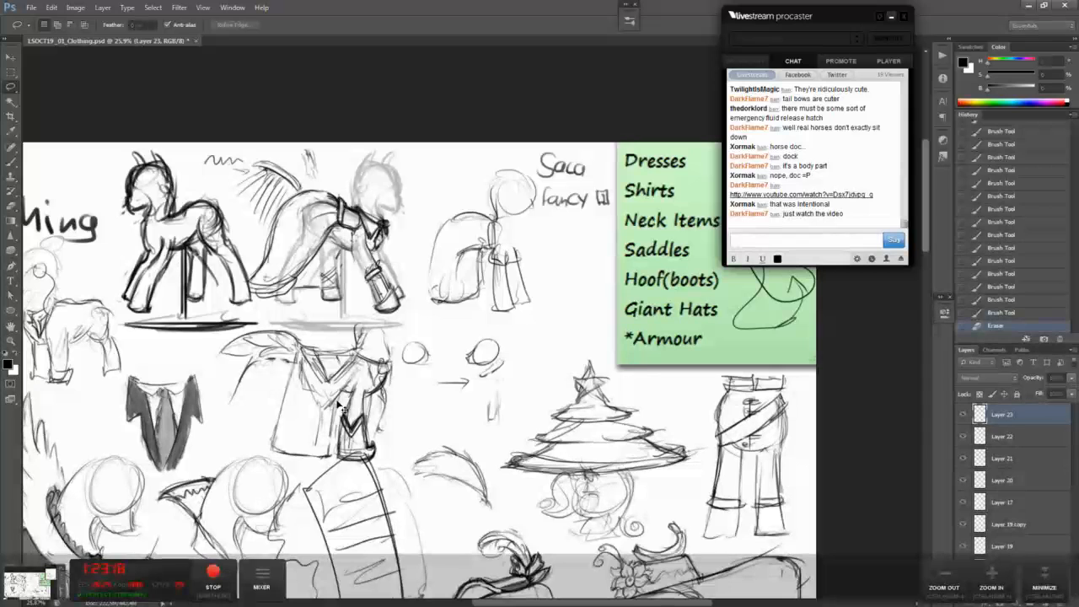
# Step: Add a new layer above Layer 23, switch to the Brush tool and hide the streaming controls
pyautogui.hotkey('ctrl', 'shift', 'n')
pyautogui.press('Return')
pyautogui.press('b')
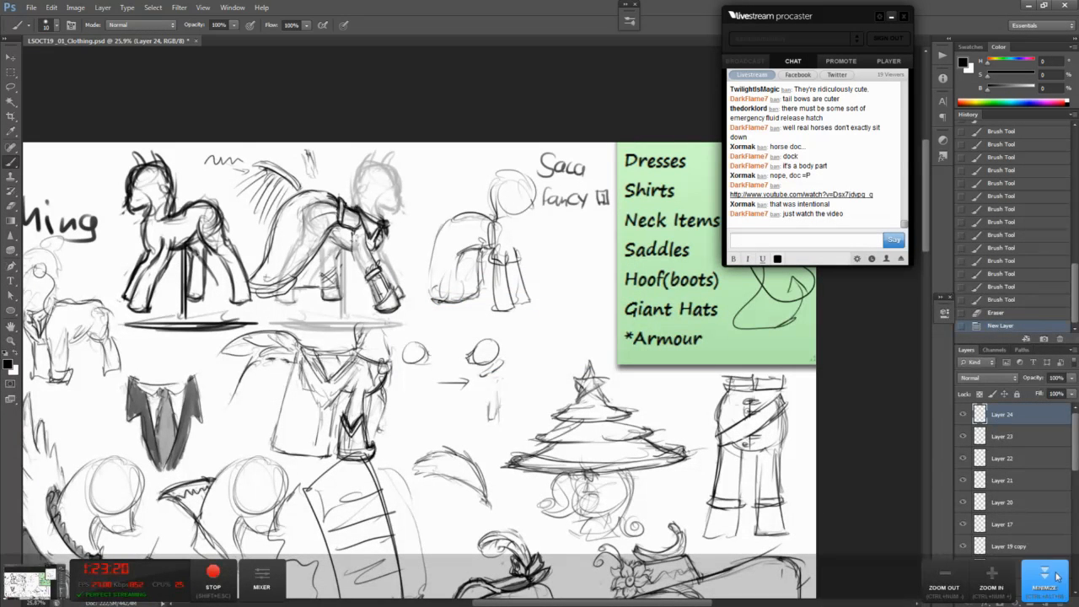
pyautogui.click(849, 397)
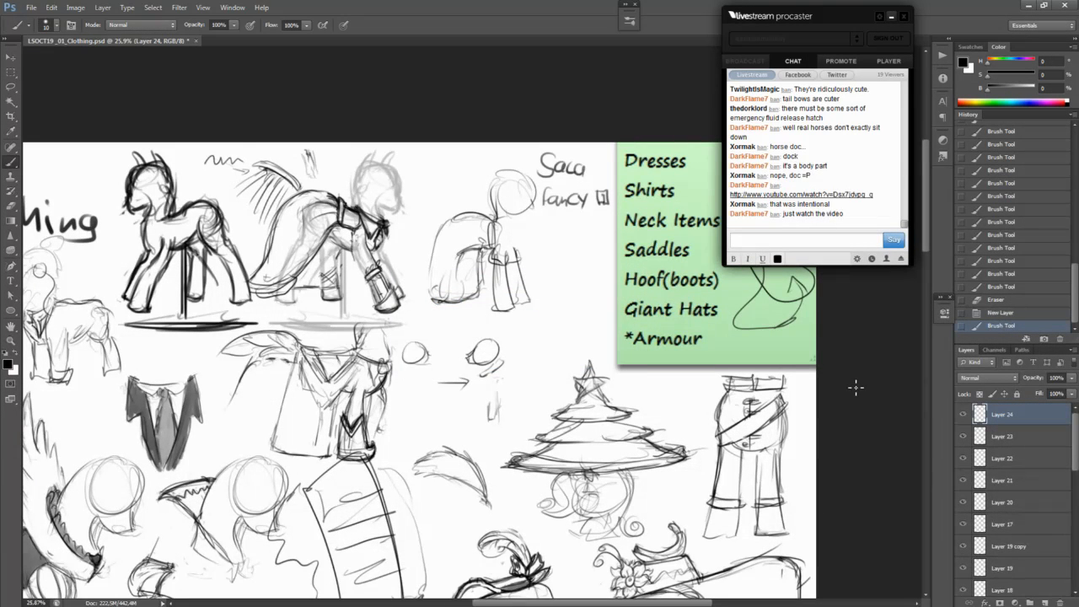
# Step: Look over the existing pony sketches and show the blank area above the Christmas tree hat at 50% zoom
pyautogui.hotkey('ctrl', '+')
pyautogui.moveTo(584, 384); pyautogui.dragTo(416, 399)
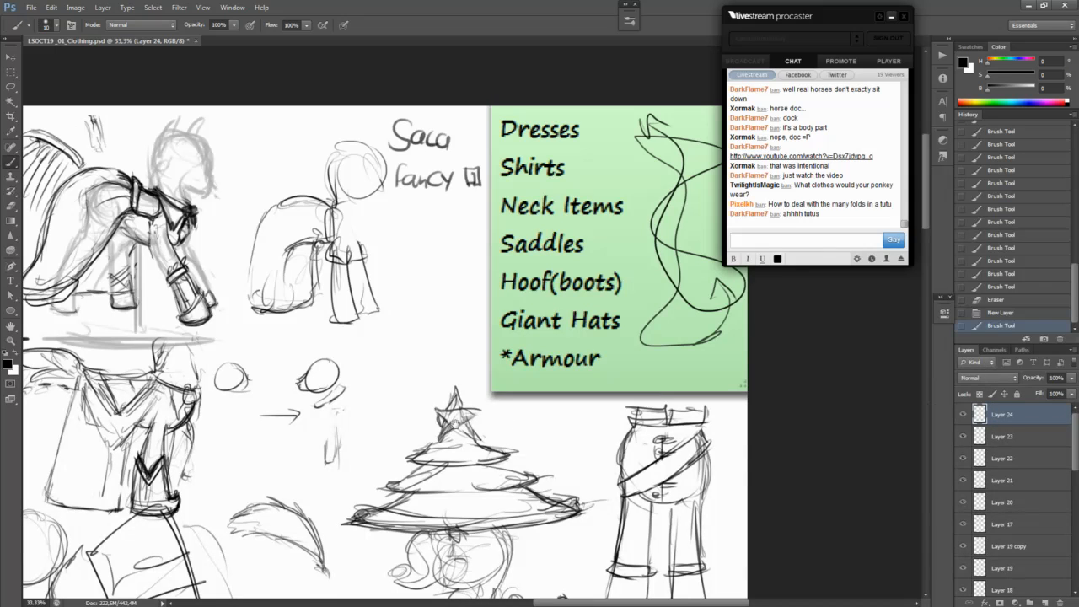
pyautogui.moveTo(456, 422); pyautogui.dragTo(959, 404)
pyautogui.moveTo(354, 465); pyautogui.dragTo(383, 463)
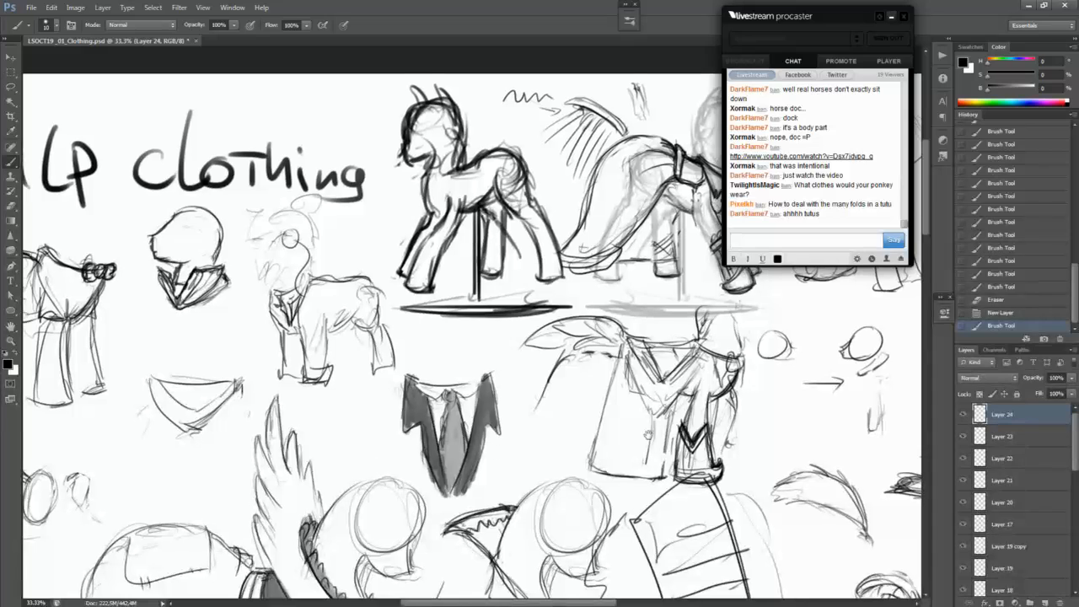
pyautogui.moveTo(647, 434); pyautogui.dragTo(213, 430)
pyautogui.hotkey('ctrl', '+')
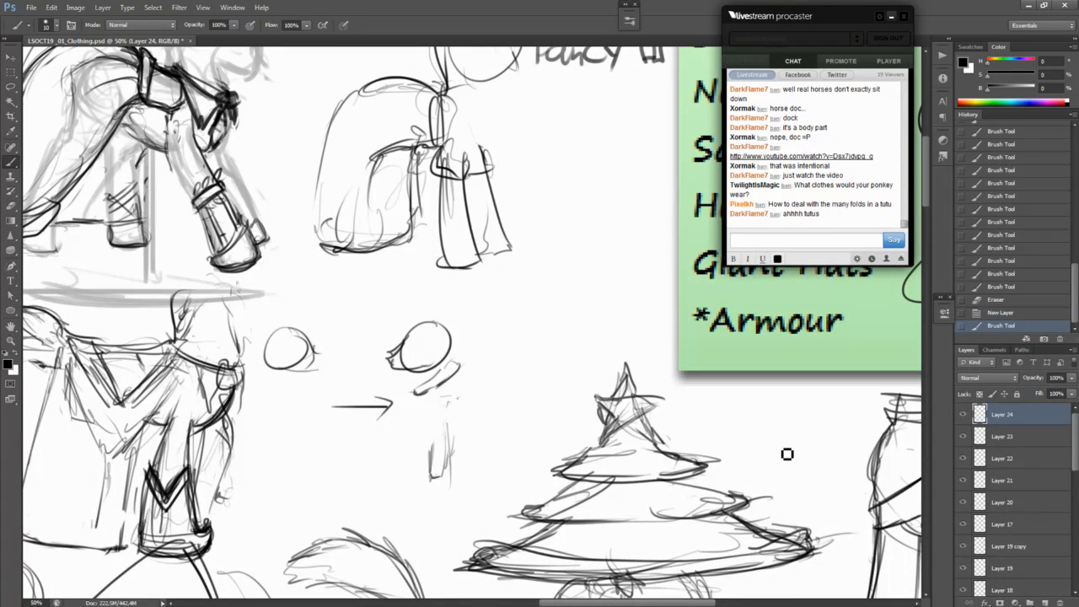
pyautogui.moveTo(787, 434); pyautogui.dragTo(770, 447)
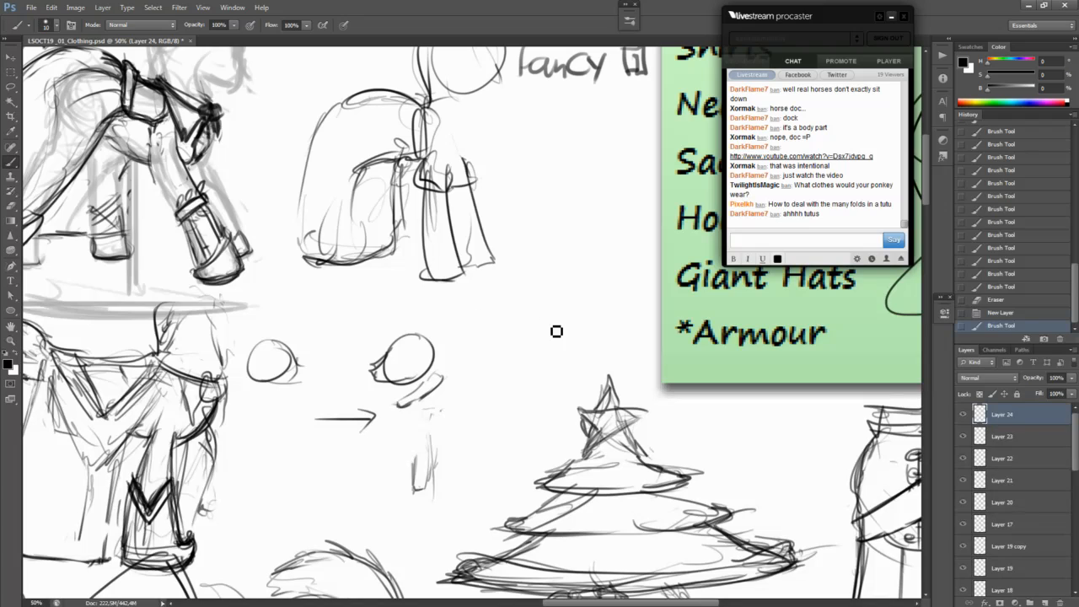
pyautogui.moveTo(572, 318)
pyautogui.mouseDown()
pyautogui.moveTo(511, 319)
pyautogui.moveTo(563, 309)
pyautogui.moveTo(509, 322)
pyautogui.mouseUp()
pyautogui.hotkey('ctrl', 'alt', 'z')
pyautogui.hotkey('ctrl', 'alt', 'z')
pyautogui.hotkey('ctrl', 'alt', 'z')
pyautogui.hotkey('ctrl', 'alt', 'z')
# Step: Sketch a thin, flat double ellipse as a tutu waistband in the blank area above the Christmas tree hat
pyautogui.moveTo(507, 317)
pyautogui.mouseDown()
pyautogui.moveTo(602, 336)
pyautogui.moveTo(504, 323)
pyautogui.mouseUp()
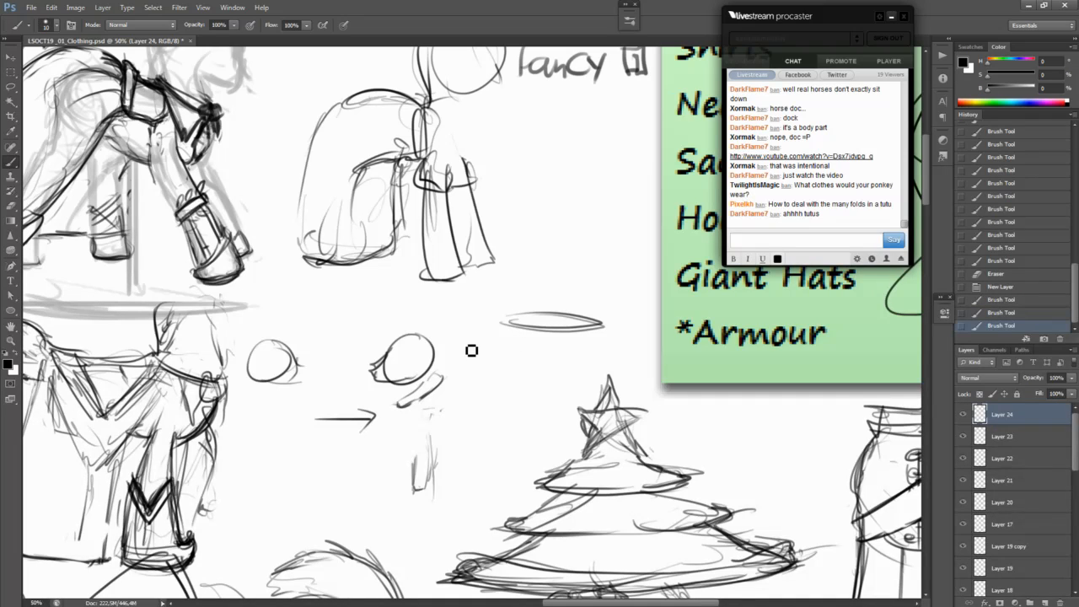
pyautogui.moveTo(601, 324)
pyautogui.mouseDown()
pyautogui.moveTo(517, 328)
pyautogui.moveTo(510, 319)
pyautogui.moveTo(604, 327)
pyautogui.moveTo(508, 321)
pyautogui.mouseUp()
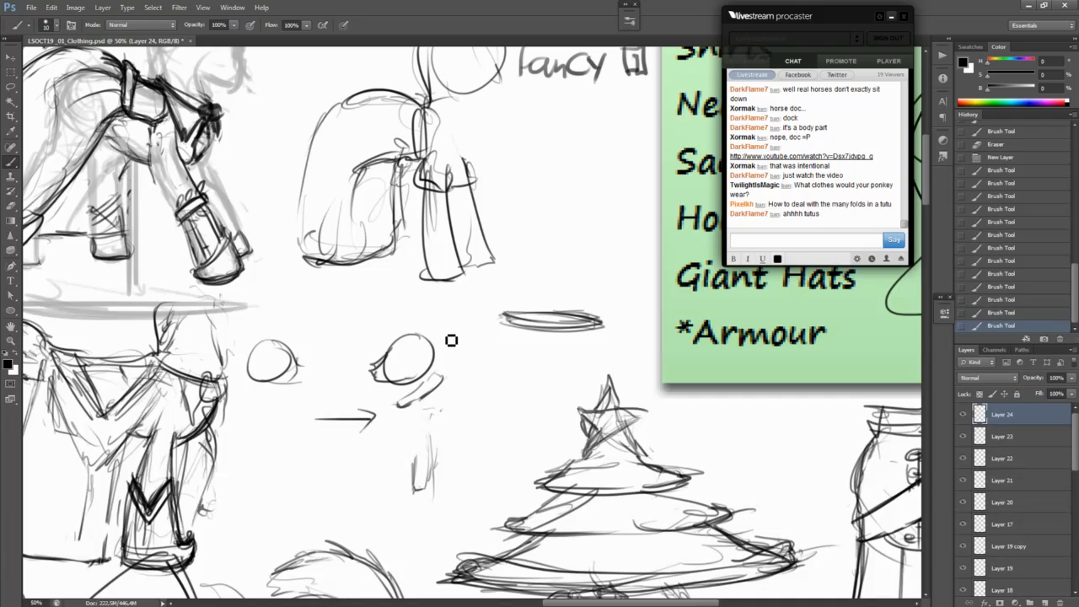
pyautogui.moveTo(438, 334)
pyautogui.mouseDown()
pyautogui.moveTo(507, 359)
pyautogui.moveTo(514, 348)
pyautogui.moveTo(499, 346)
pyautogui.moveTo(567, 362)
pyautogui.moveTo(543, 350)
pyautogui.moveTo(582, 362)
pyautogui.moveTo(556, 354)
pyautogui.mouseUp()
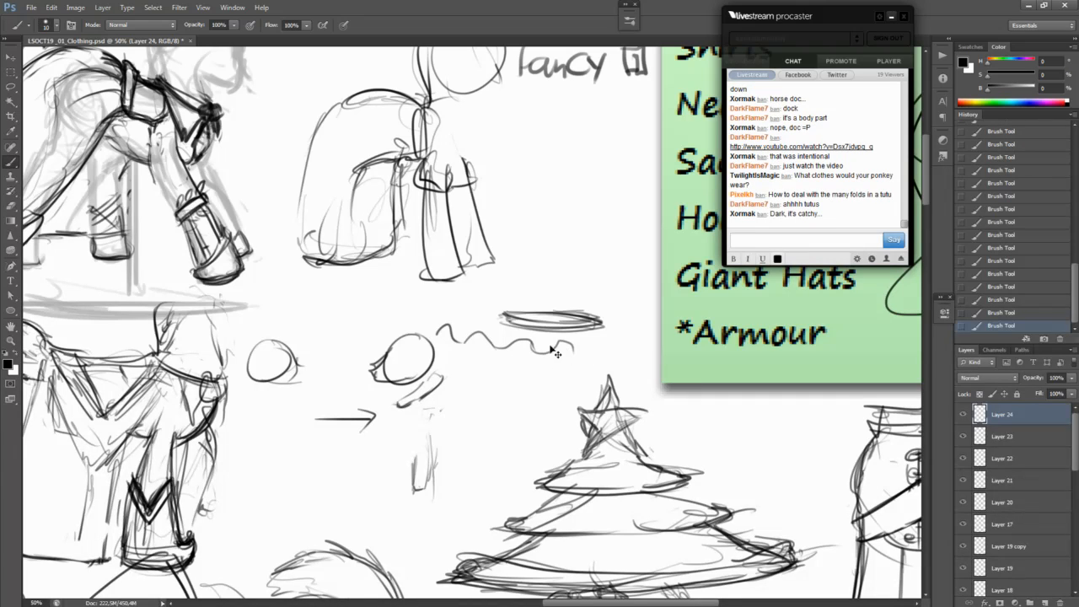
pyautogui.hotkey('ctrl', 'alt', 'z')
pyautogui.hotkey('ctrl', 'alt', 'z')
pyautogui.hotkey('ctrl', 'alt', 'z')
# Step: Sketch a wide zigzag ruffle hanging below the tutu waistband and add a frilled upper edge at its left end
pyautogui.moveTo(440, 334)
pyautogui.mouseDown()
pyautogui.moveTo(476, 328)
pyautogui.moveTo(496, 359)
pyautogui.moveTo(500, 336)
pyautogui.moveTo(593, 353)
pyautogui.moveTo(626, 350)
pyautogui.moveTo(638, 329)
pyautogui.mouseUp()
pyautogui.hotkey('ctrl', 'alt', 'z')
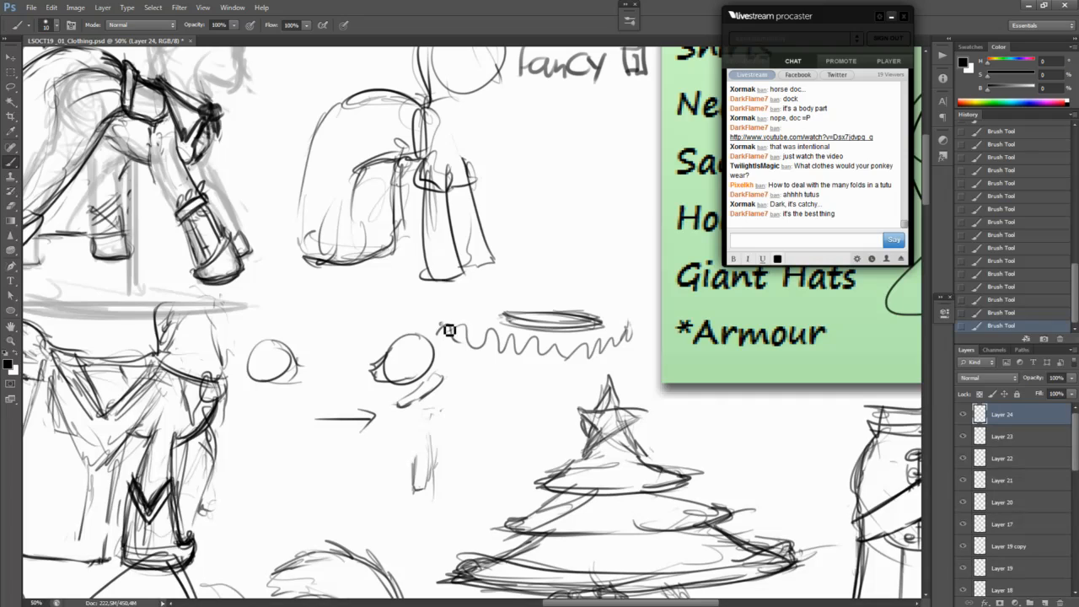
pyautogui.moveTo(441, 325)
pyautogui.mouseDown()
pyautogui.moveTo(506, 327)
pyautogui.moveTo(447, 331)
pyautogui.moveTo(512, 330)
pyautogui.moveTo(471, 335)
pyautogui.moveTo(513, 323)
pyautogui.mouseUp()
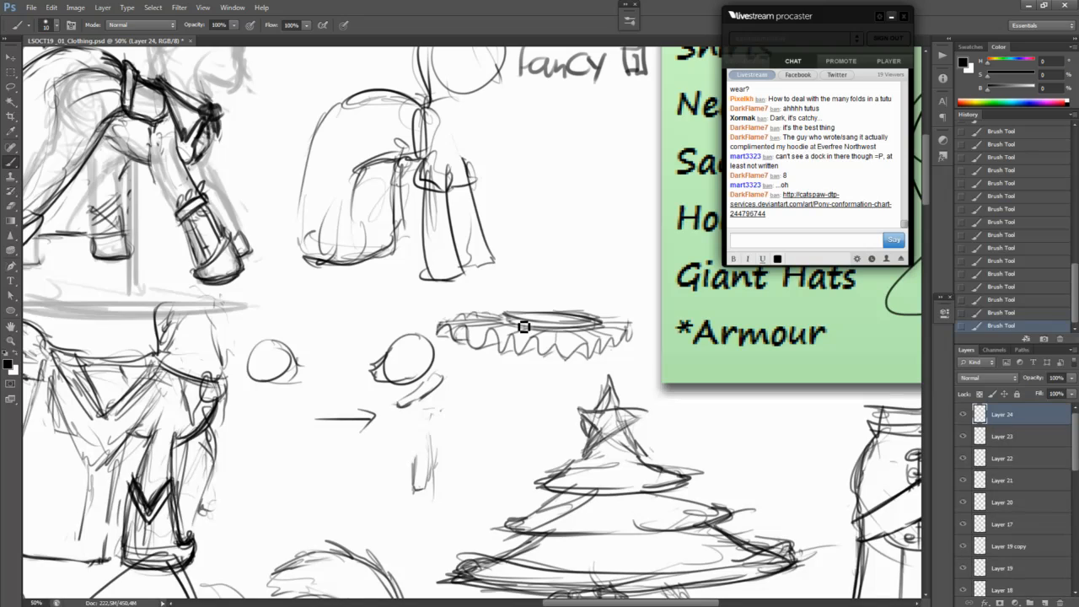
# Step: Erase the outer left end of the tutu ruffle and try longer pleats along its left side
pyautogui.press('e')
pyautogui.moveTo(432, 319)
pyautogui.mouseDown()
pyautogui.moveTo(464, 338)
pyautogui.moveTo(455, 359)
pyautogui.mouseUp()
pyautogui.press('b')
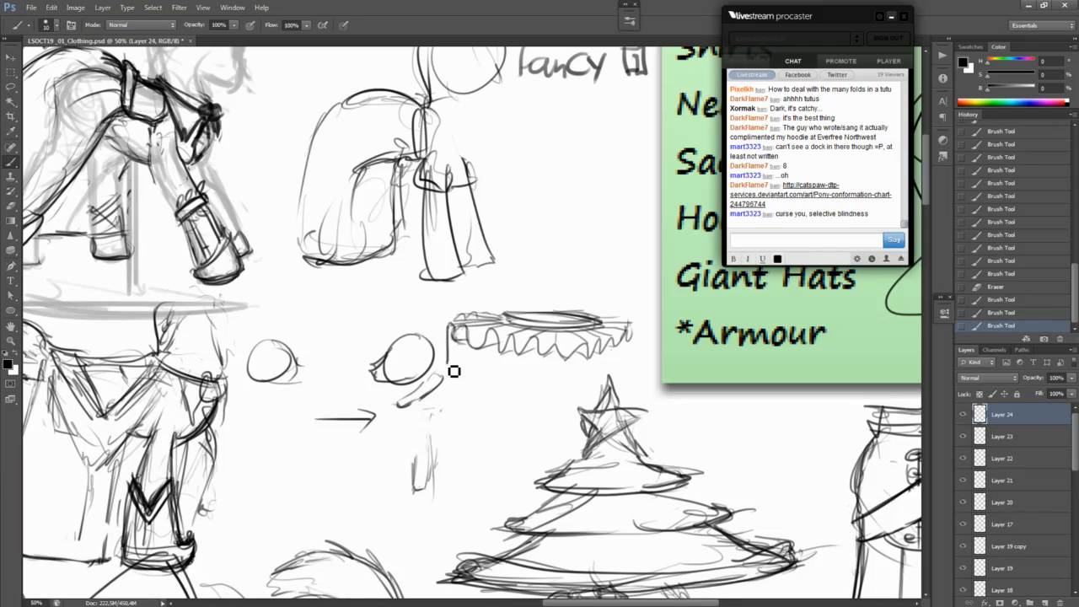
pyautogui.moveTo(446, 325)
pyautogui.mouseDown()
pyautogui.moveTo(452, 357)
pyautogui.moveTo(470, 335)
pyautogui.moveTo(478, 356)
pyautogui.moveTo(503, 338)
pyautogui.moveTo(513, 373)
pyautogui.mouseUp()
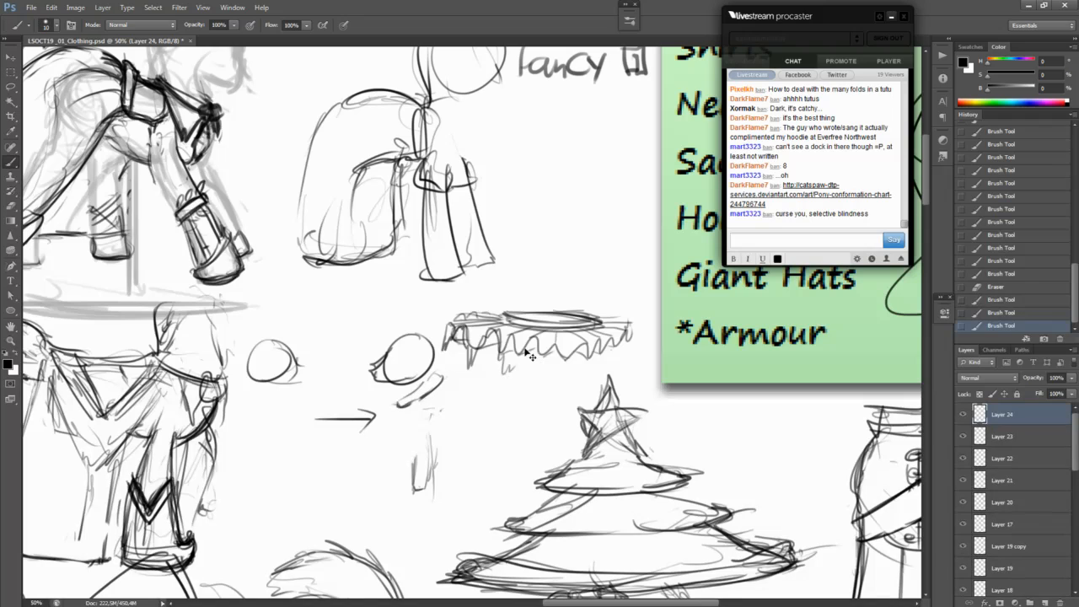
pyautogui.hotkey('ctrl', 'z')
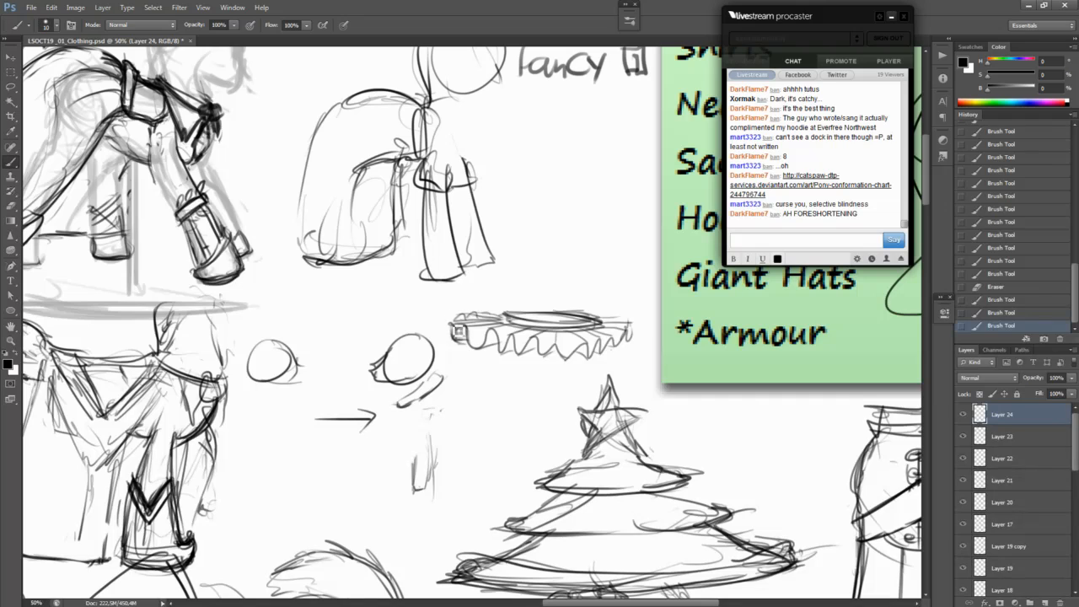
# Step: Refine the tutu's ruffle folds at both ends and reinforce the outline of the waistband
pyautogui.moveTo(456, 328)
pyautogui.mouseDown()
pyautogui.moveTo(462, 342)
pyautogui.moveTo(467, 323)
pyautogui.moveTo(504, 319)
pyautogui.mouseUp()
pyautogui.moveTo(603, 321)
pyautogui.mouseDown()
pyautogui.moveTo(629, 332)
pyautogui.moveTo(612, 333)
pyautogui.mouseUp()
pyautogui.moveTo(629, 327); pyautogui.dragTo(628, 341)
pyautogui.moveTo(622, 337); pyautogui.dragTo(624, 349)
pyautogui.moveTo(532, 334)
pyautogui.mouseDown()
pyautogui.moveTo(526, 343)
pyautogui.moveTo(549, 360)
pyautogui.moveTo(562, 353)
pyautogui.moveTo(524, 329)
pyautogui.mouseUp()
pyautogui.moveTo(592, 325); pyautogui.dragTo(503, 319)
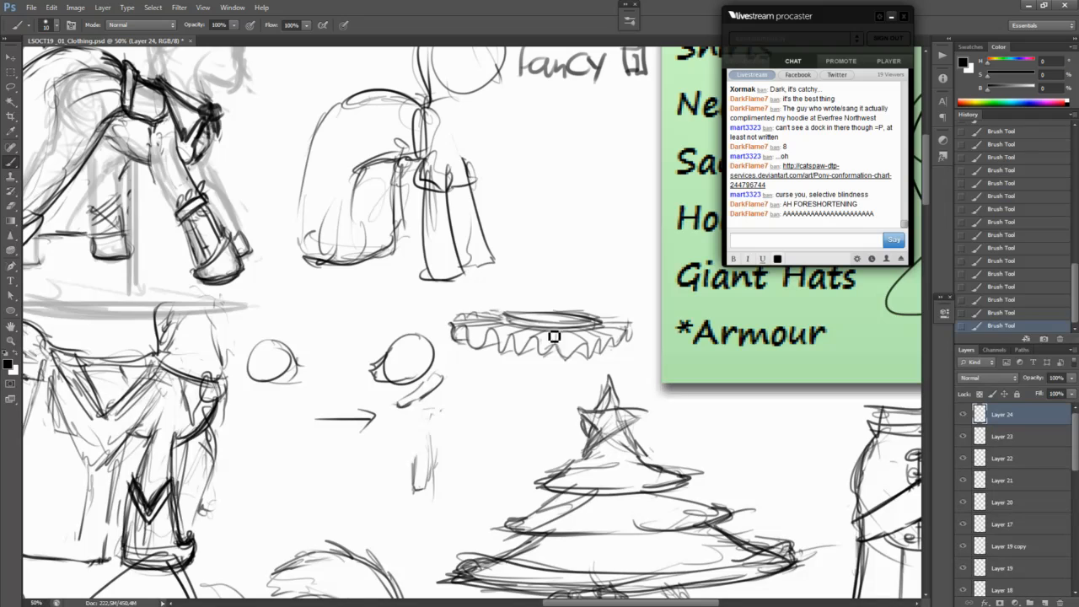
pyautogui.moveTo(487, 403); pyautogui.dragTo(544, 413)
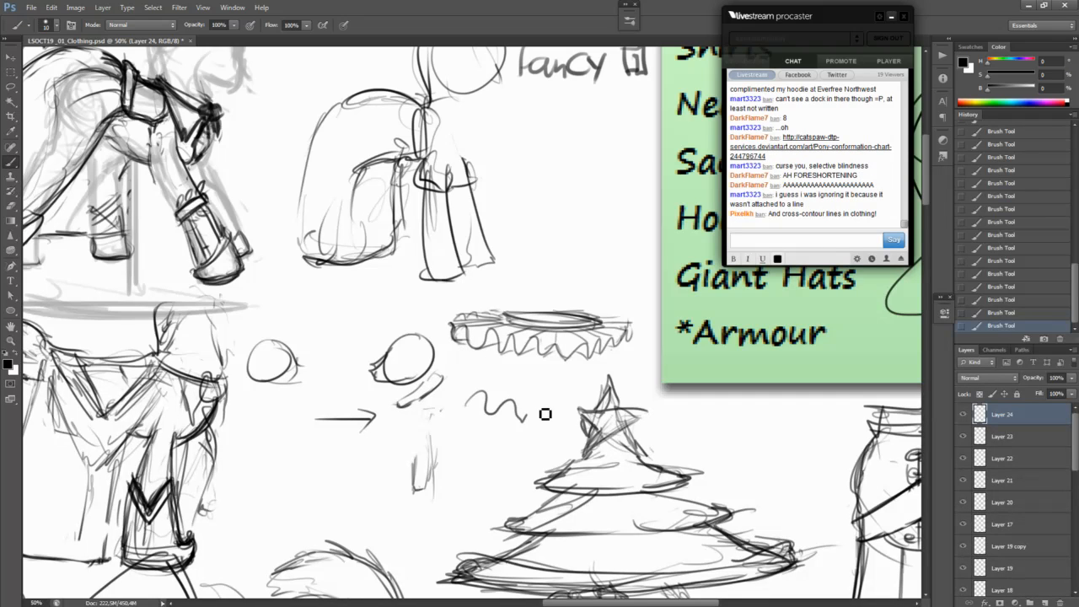
pyautogui.hotkey('ctrl', 'z')
pyautogui.moveTo(459, 404); pyautogui.dragTo(614, 424)
pyautogui.hotkey('ctrl', 'z')
pyautogui.moveTo(461, 404); pyautogui.dragTo(547, 418)
pyautogui.hotkey('ctrl', 'z')
pyautogui.moveTo(470, 405)
pyautogui.mouseDown()
pyautogui.moveTo(533, 419)
pyautogui.moveTo(564, 406)
pyautogui.mouseUp()
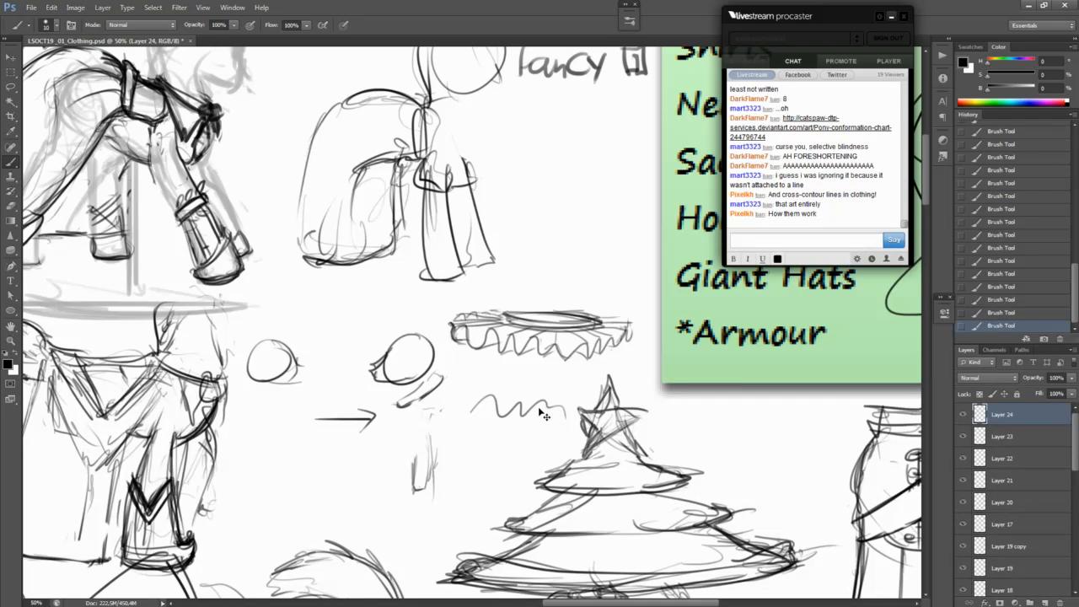
pyautogui.hotkey('ctrl', 'z')
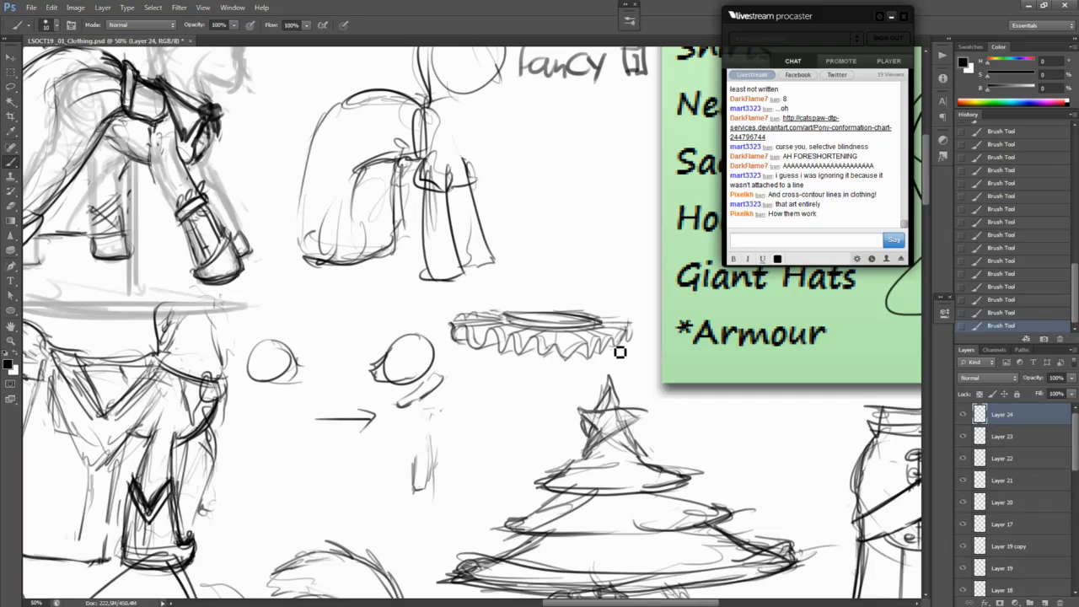
pyautogui.moveTo(470, 486); pyautogui.dragTo(676, 200)
pyautogui.moveTo(480, 433); pyautogui.dragTo(288, 268)
pyautogui.moveTo(457, 234)
pyautogui.mouseDown()
pyautogui.moveTo(397, 427)
pyautogui.moveTo(480, 309)
pyautogui.mouseUp()
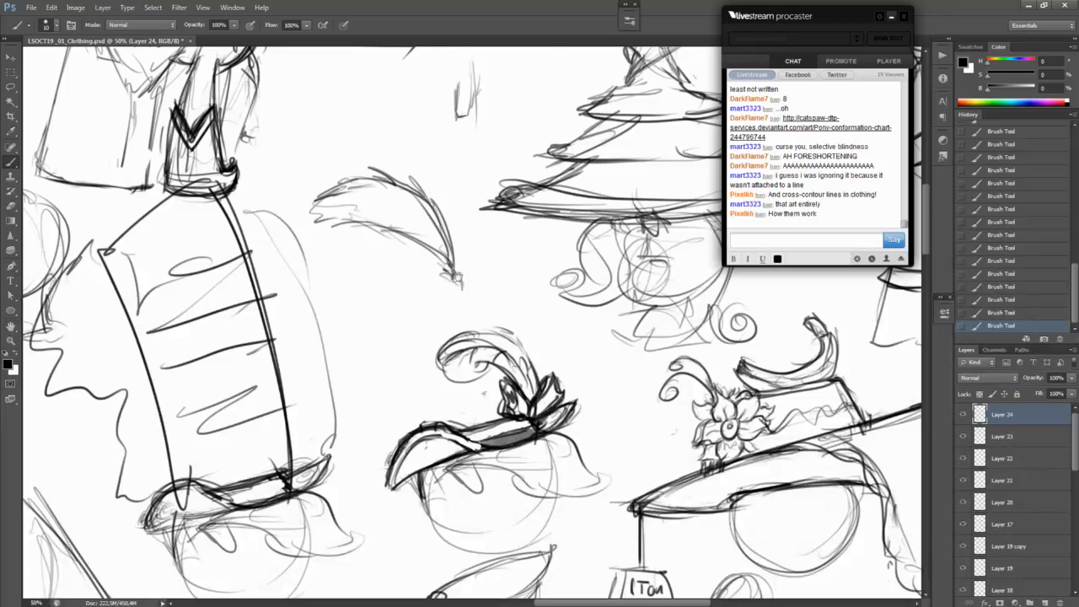
# Step: Look over the finished sketches between the gowns, the tutu, the Christmas tree hat and the feathered hats
pyautogui.moveTo(489, 181); pyautogui.dragTo(401, 504)
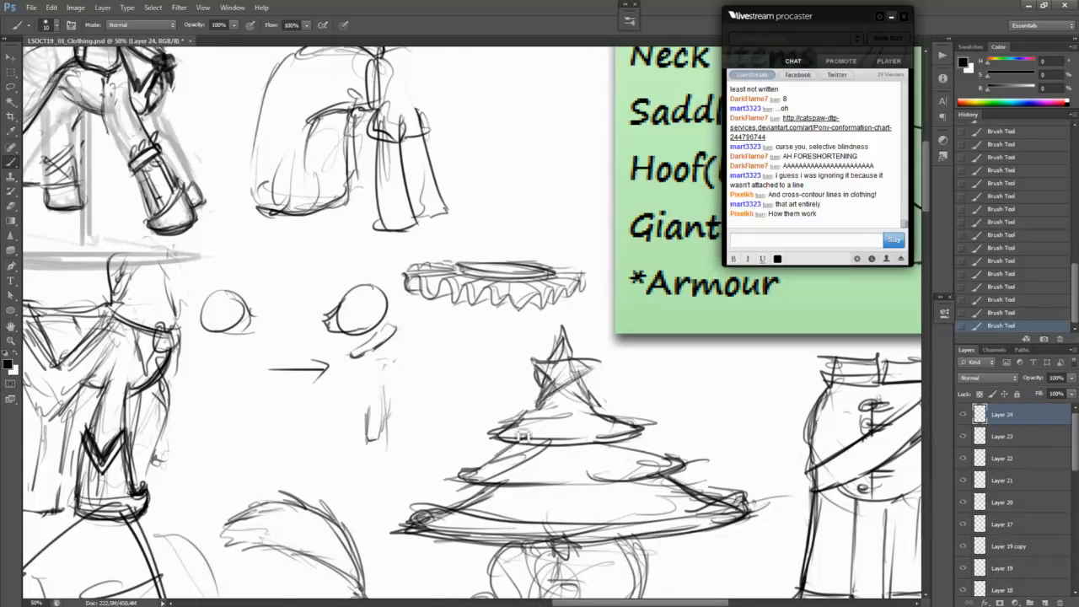
pyautogui.moveTo(509, 491); pyautogui.dragTo(656, 200)
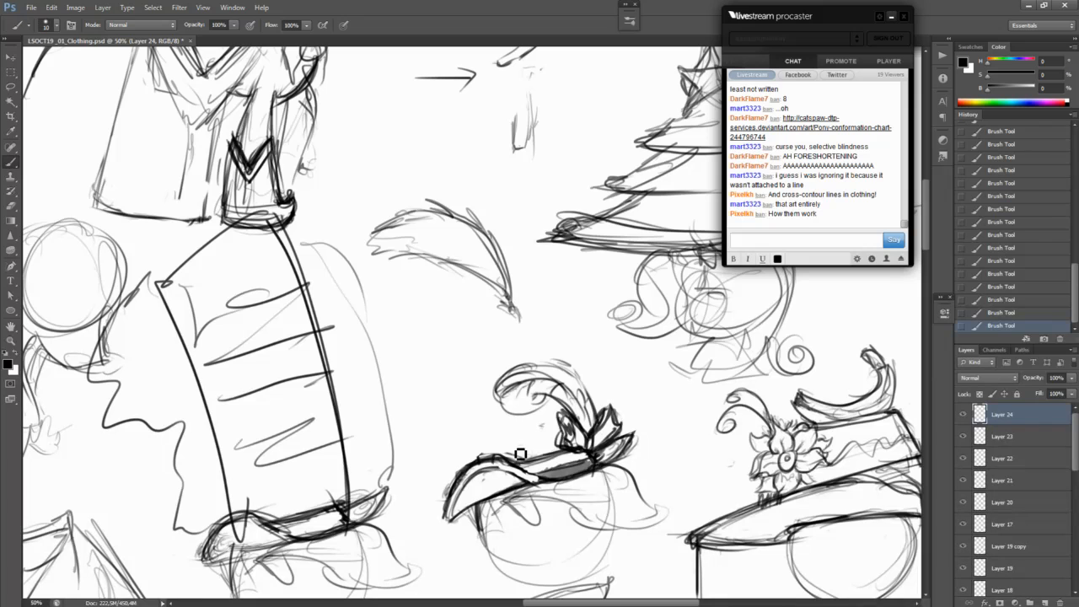
pyautogui.moveTo(421, 238); pyautogui.dragTo(397, 552)
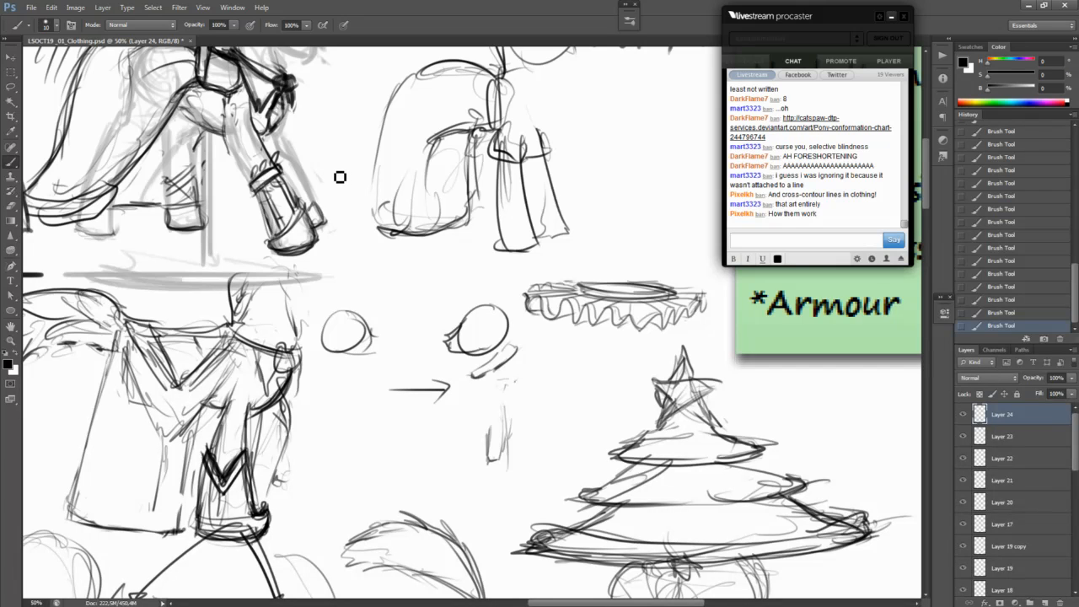
pyautogui.click(11, 72)
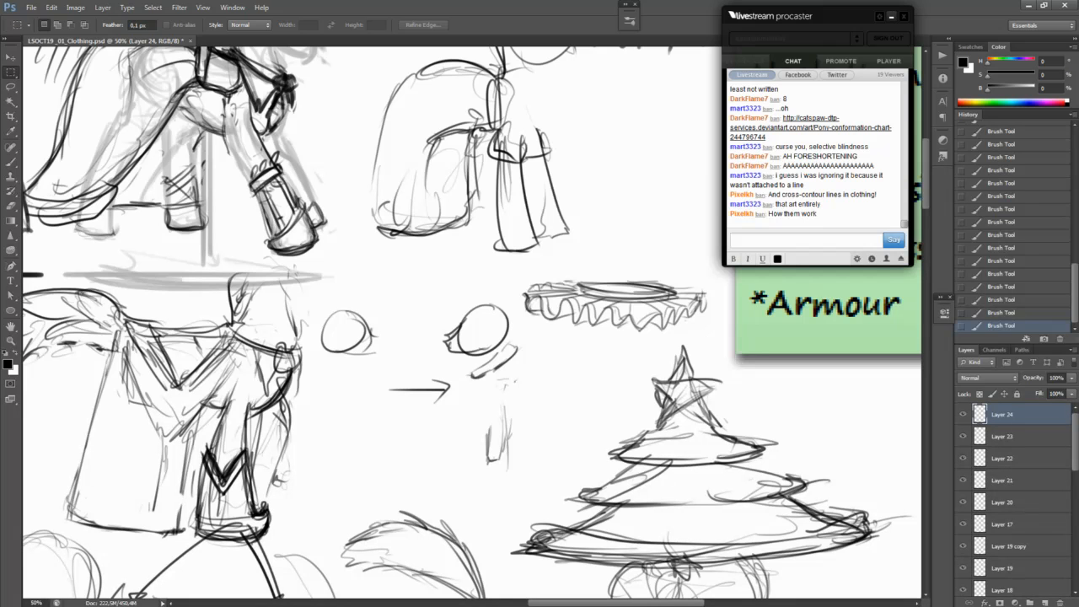
pyautogui.moveTo(287, 482); pyautogui.dragTo(568, 294)
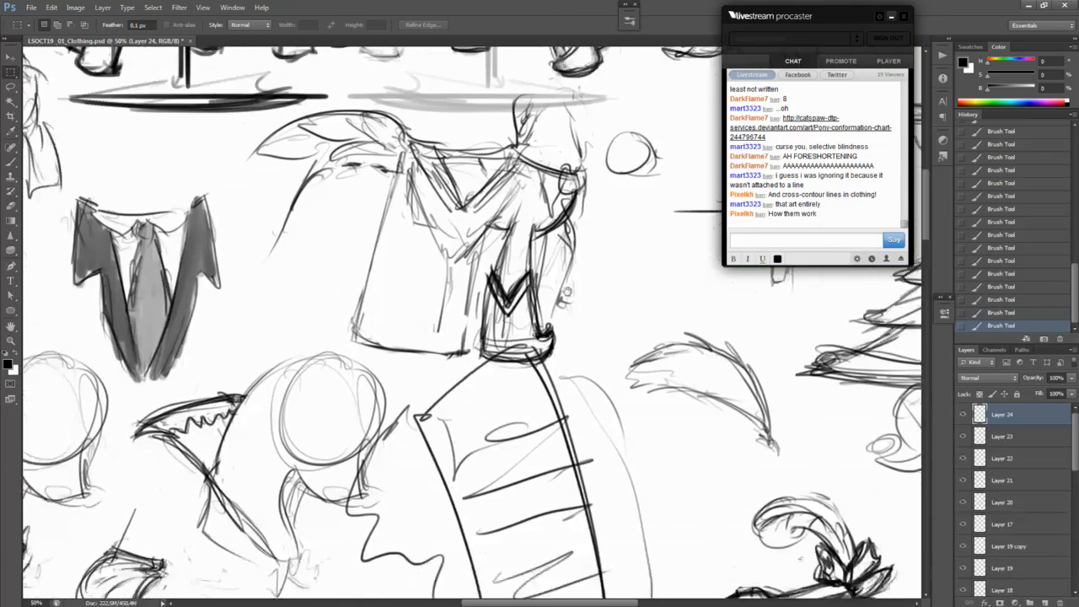
pyautogui.moveTo(578, 581)
pyautogui.mouseDown()
pyautogui.moveTo(570, 393)
pyautogui.moveTo(224, 275)
pyautogui.mouseUp()
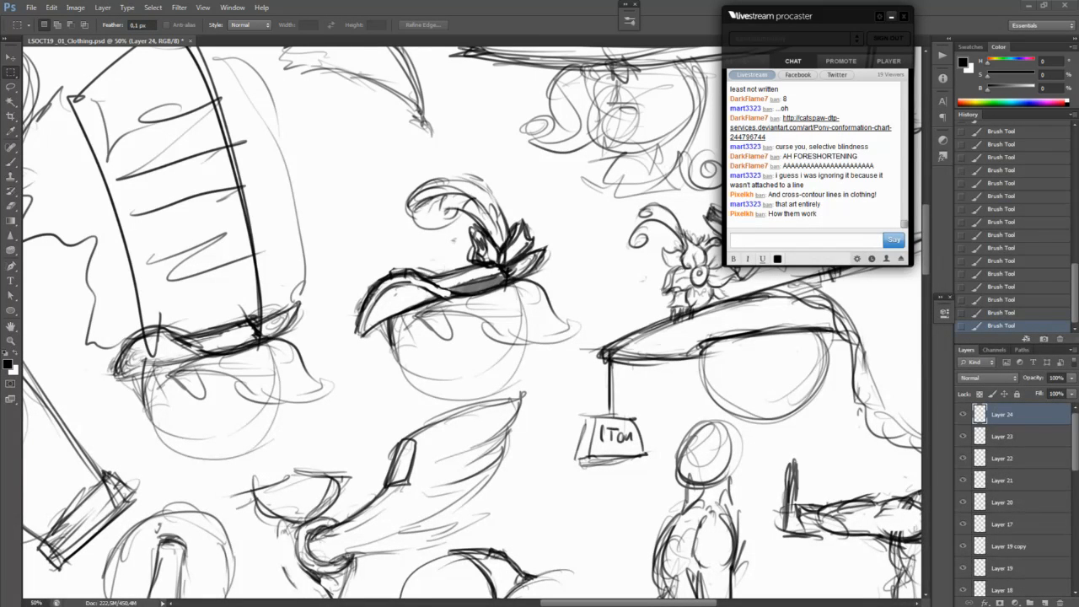
pyautogui.press('b')
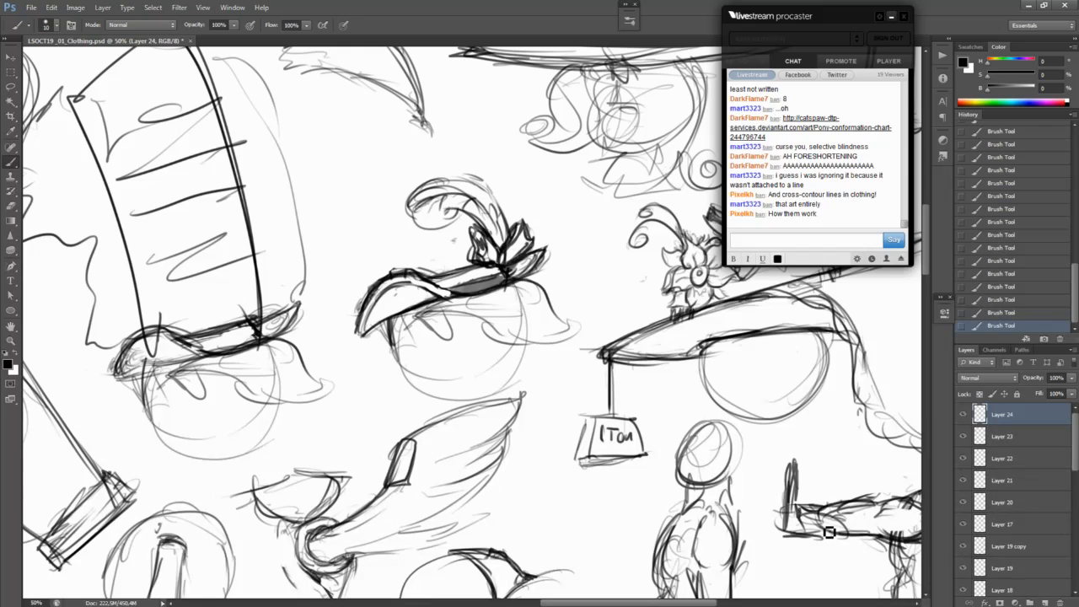
pyautogui.moveTo(552, 160)
pyautogui.mouseDown()
pyautogui.moveTo(524, 380)
pyautogui.moveTo(490, 502)
pyautogui.mouseUp()
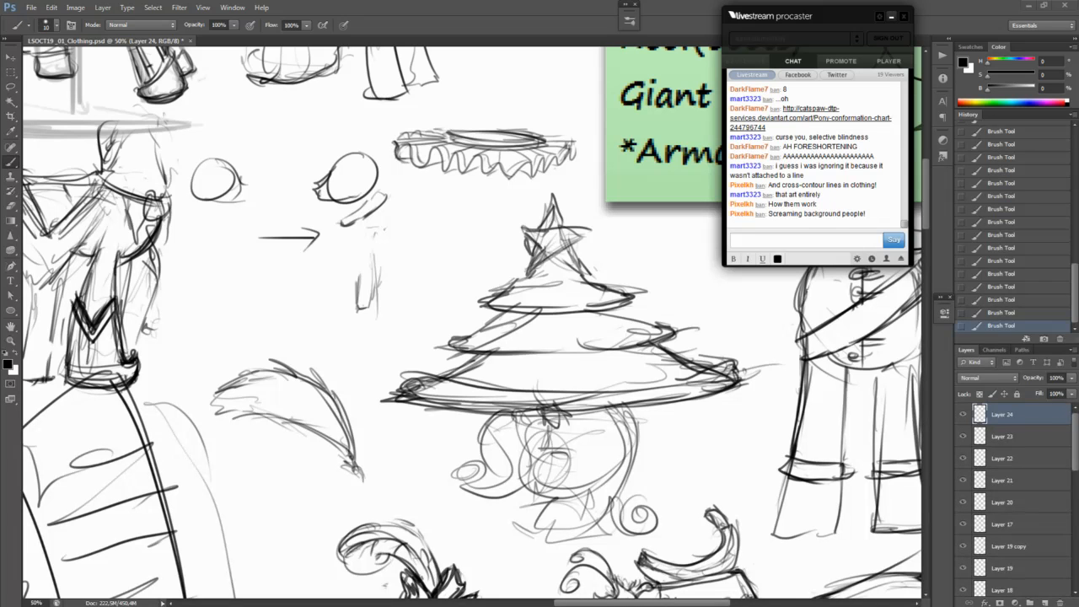
pyautogui.moveTo(363, 353); pyautogui.dragTo(498, 546)
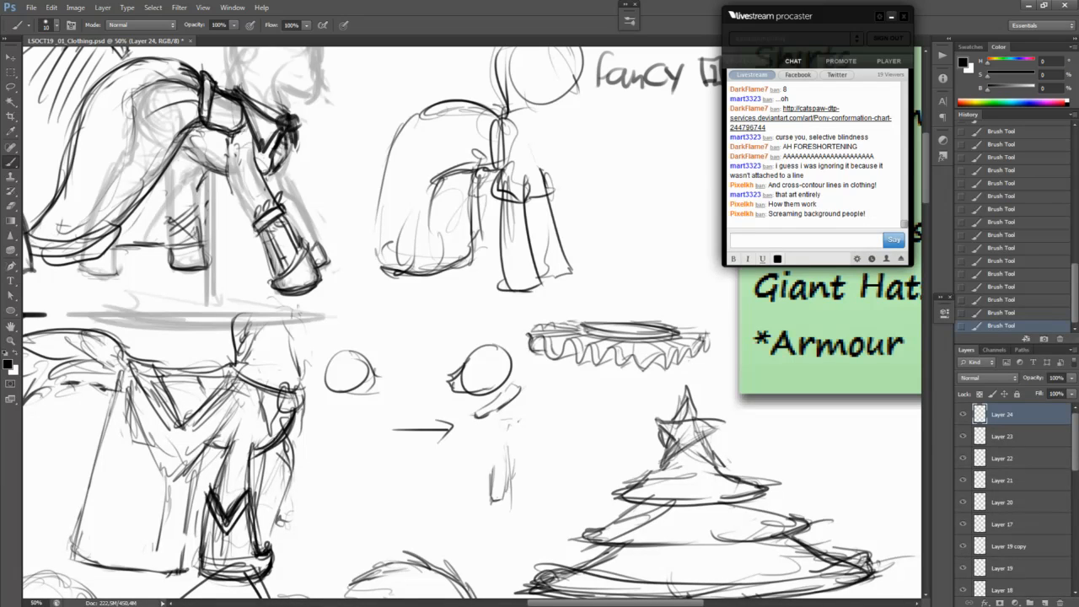
pyautogui.hotkey('ctrl', 'alt', 'd')
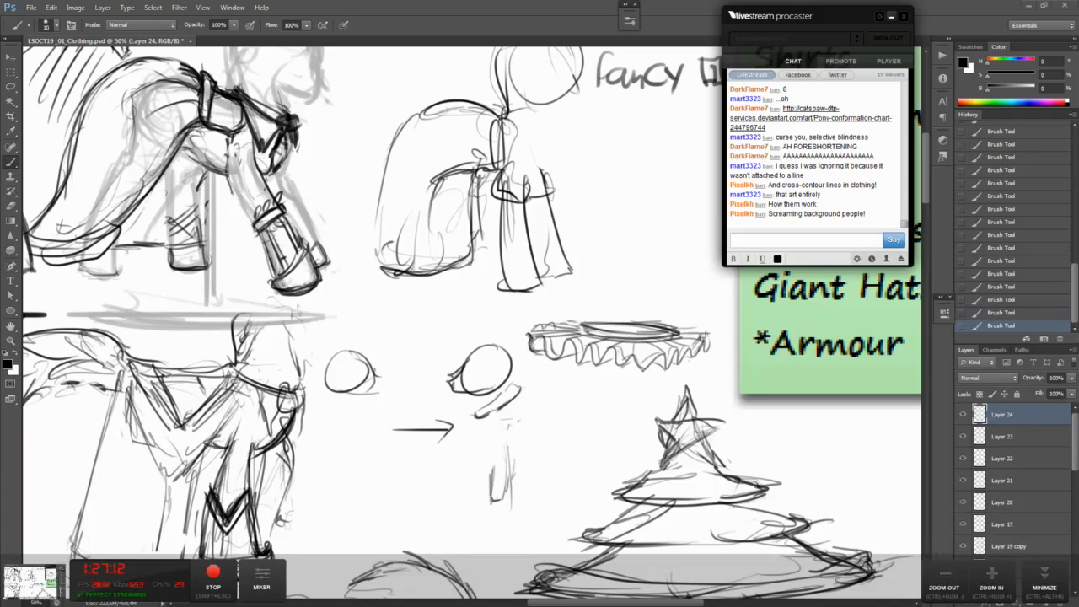
pyautogui.click(1059, 574)
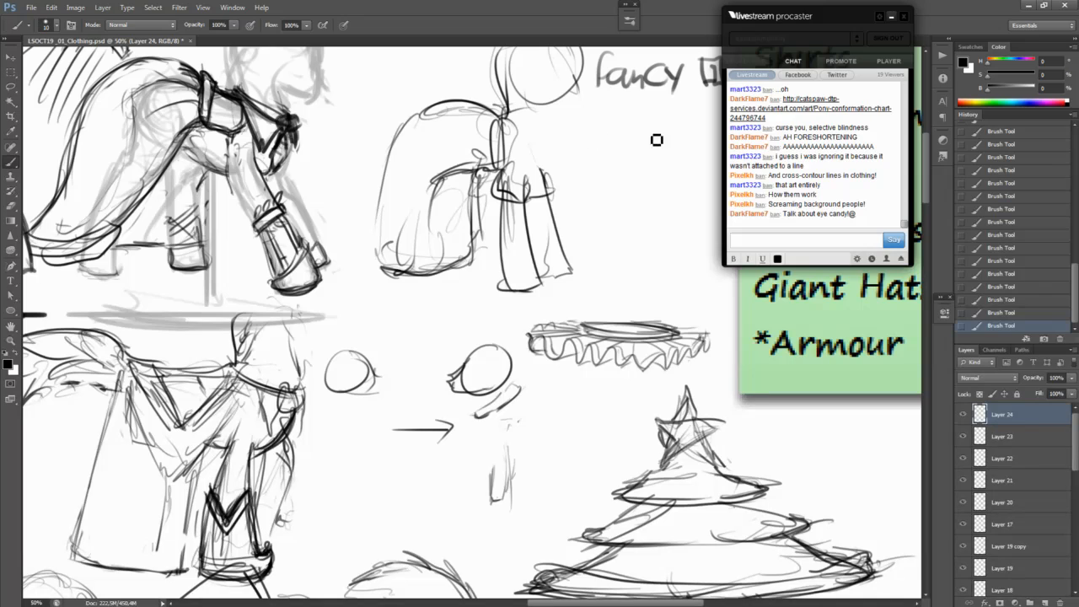
pyautogui.moveTo(649, 126); pyautogui.dragTo(648, 246)
pyautogui.hotkey('ctrl', 'z')
pyautogui.moveTo(650, 118); pyautogui.dragTo(666, 229)
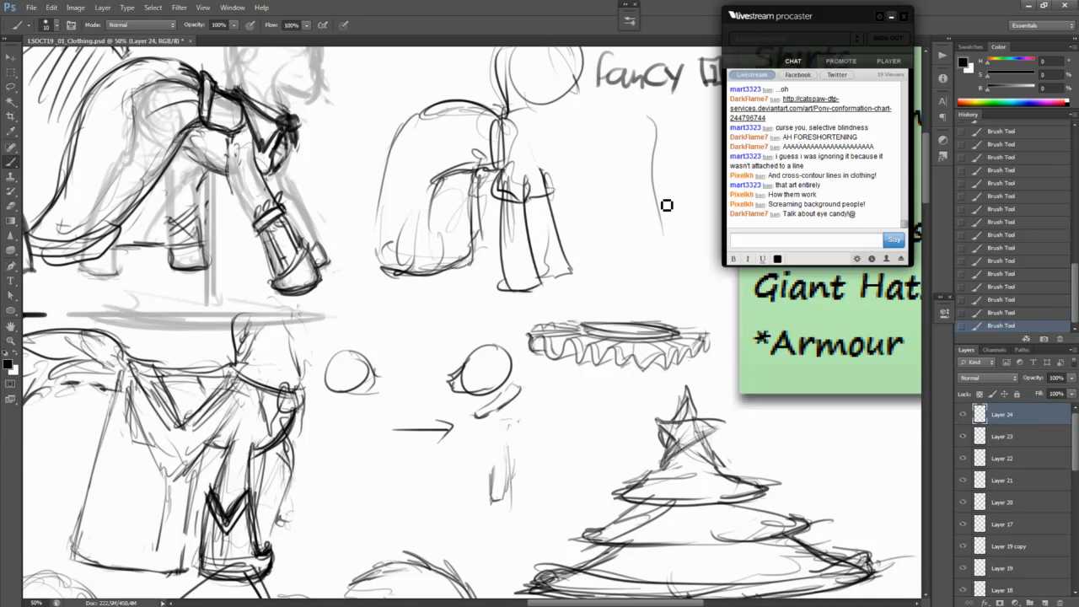
pyautogui.hotkey('ctrl', 'z')
pyautogui.moveTo(647, 110); pyautogui.dragTo(661, 265)
pyautogui.hotkey('ctrl', 'z')
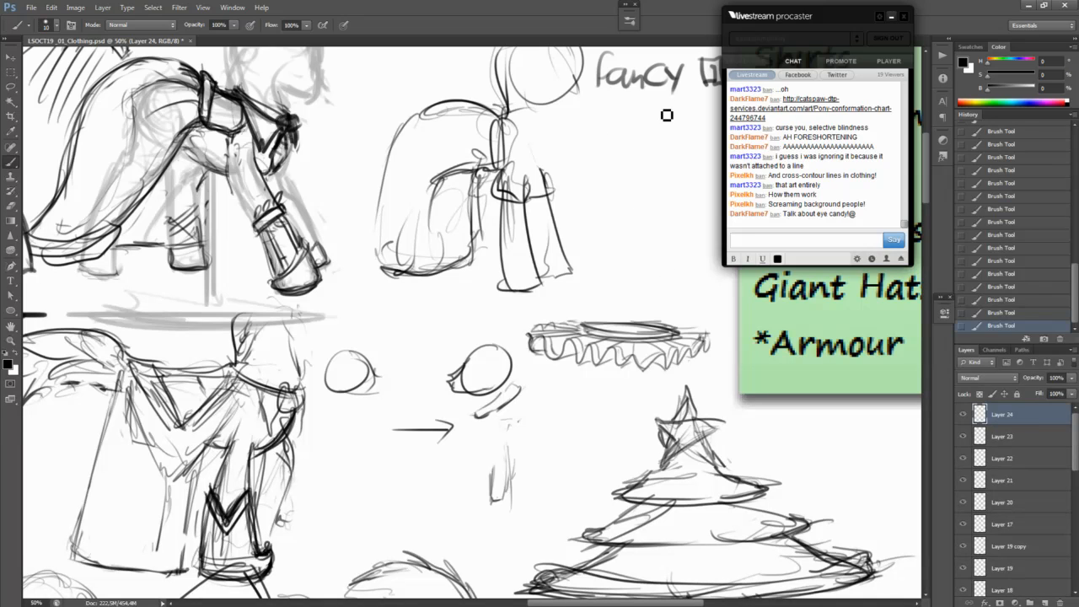
pyautogui.moveTo(654, 109); pyautogui.dragTo(652, 246)
pyautogui.hotkey('ctrl', 'z')
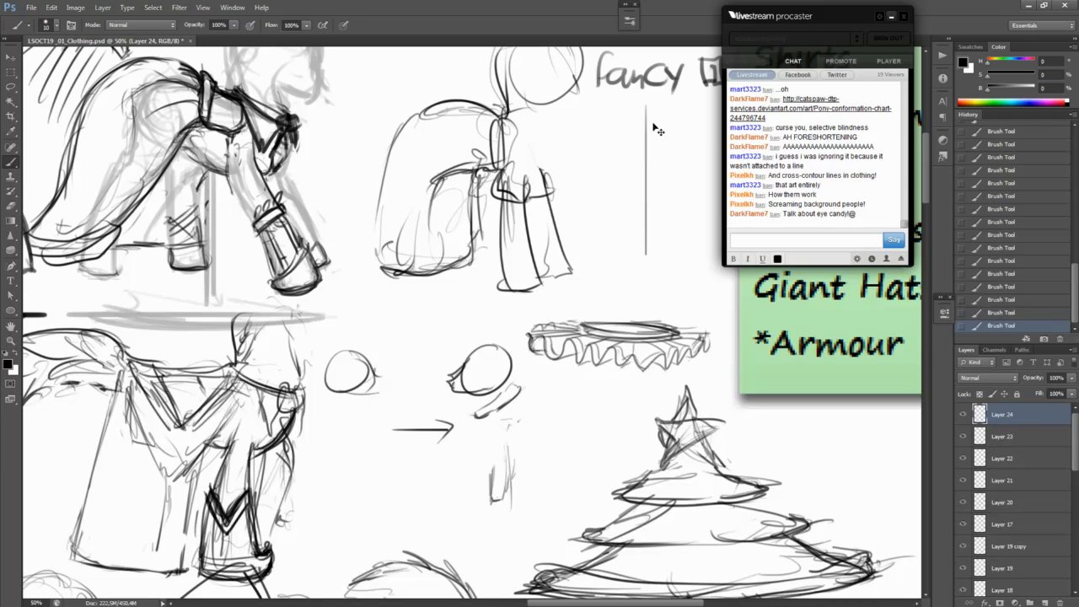
pyautogui.hotkey('ctrl', 'z')
pyautogui.moveTo(650, 116); pyautogui.dragTo(652, 240)
pyautogui.hotkey('ctrl', 'z')
pyautogui.moveTo(554, 398); pyautogui.dragTo(557, 533)
pyautogui.hotkey('ctrl', 'z')
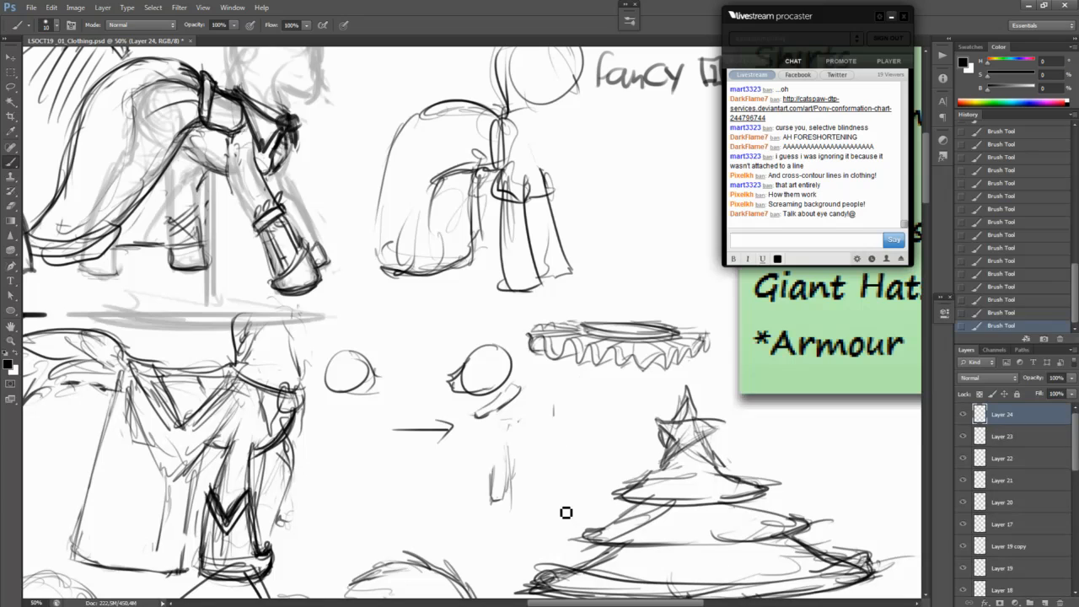
pyautogui.moveTo(554, 405); pyautogui.dragTo(557, 519)
pyautogui.hotkey('ctrl', 'z')
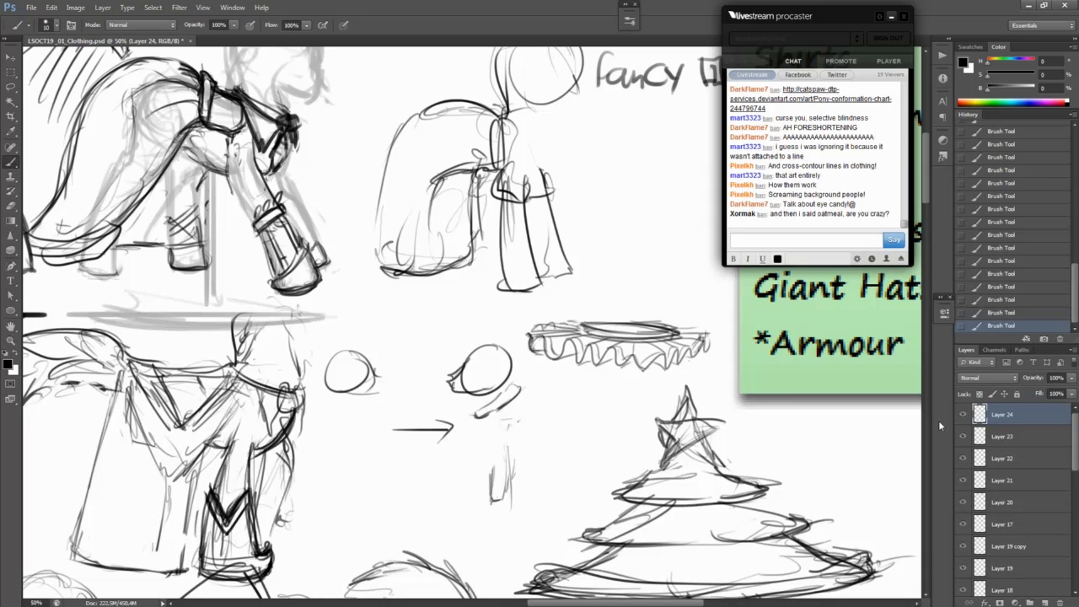
# Step: Sketch a small light sphere with a curved cross-contour line in the blank area above the tutu
pyautogui.moveTo(663, 208)
pyautogui.mouseDown()
pyautogui.moveTo(679, 226)
pyautogui.moveTo(651, 202)
pyautogui.moveTo(624, 233)
pyautogui.moveTo(677, 230)
pyautogui.mouseUp()
pyautogui.hotkey('ctrl', 'z')
pyautogui.hotkey('ctrl', 'z')
pyautogui.hotkey('ctrl', 'z')
pyautogui.hotkey('ctrl', 'z')
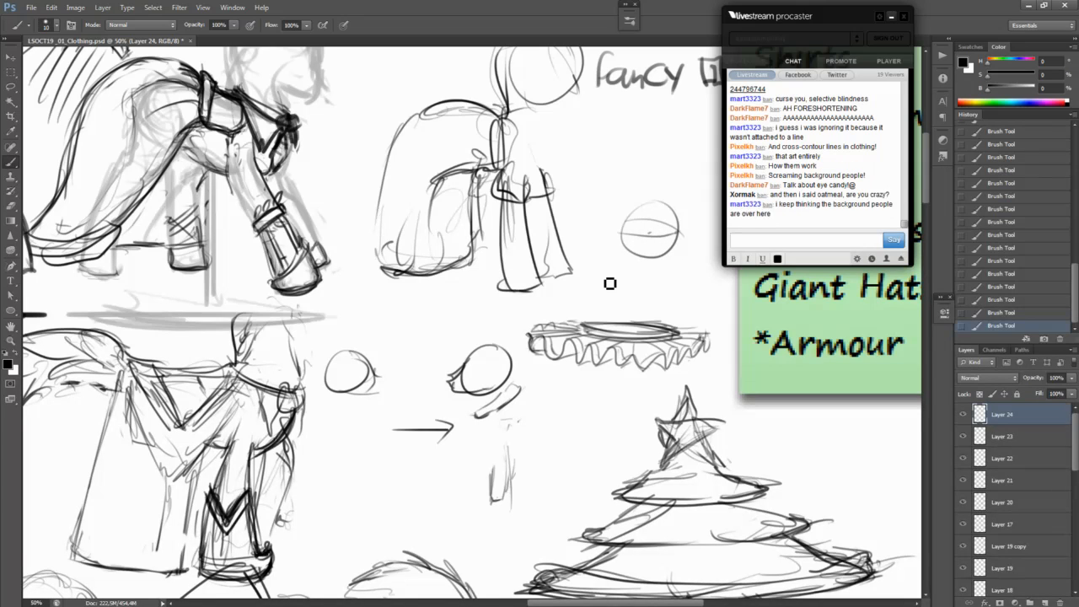
# Step: Review the whole clothing sheet from the title down to the lowest row of sketches
pyautogui.click(11, 73)
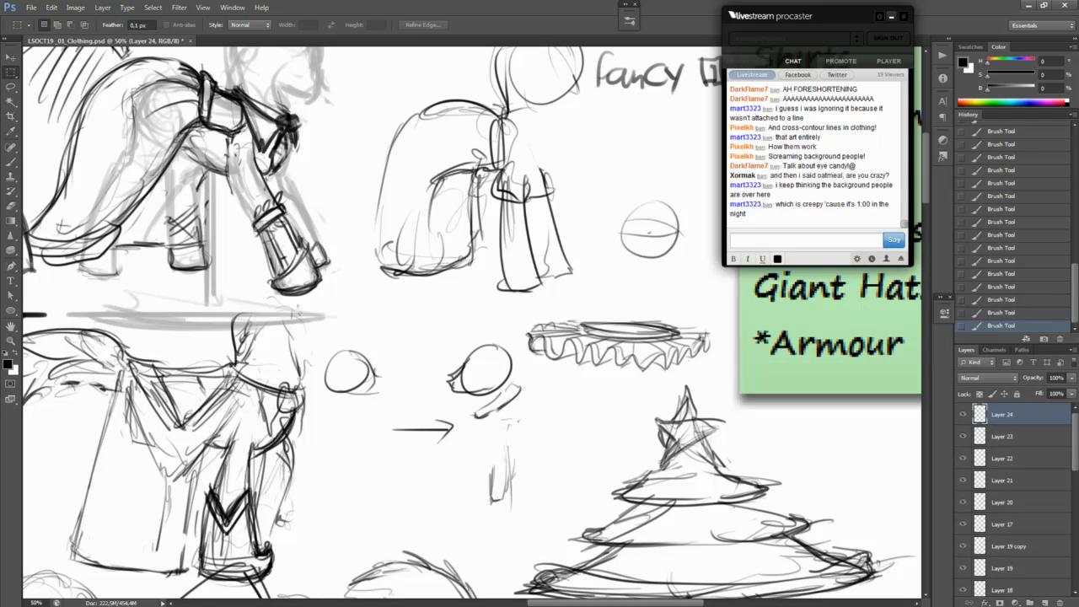
pyautogui.hotkey('ctrl', 'alt', 'n')
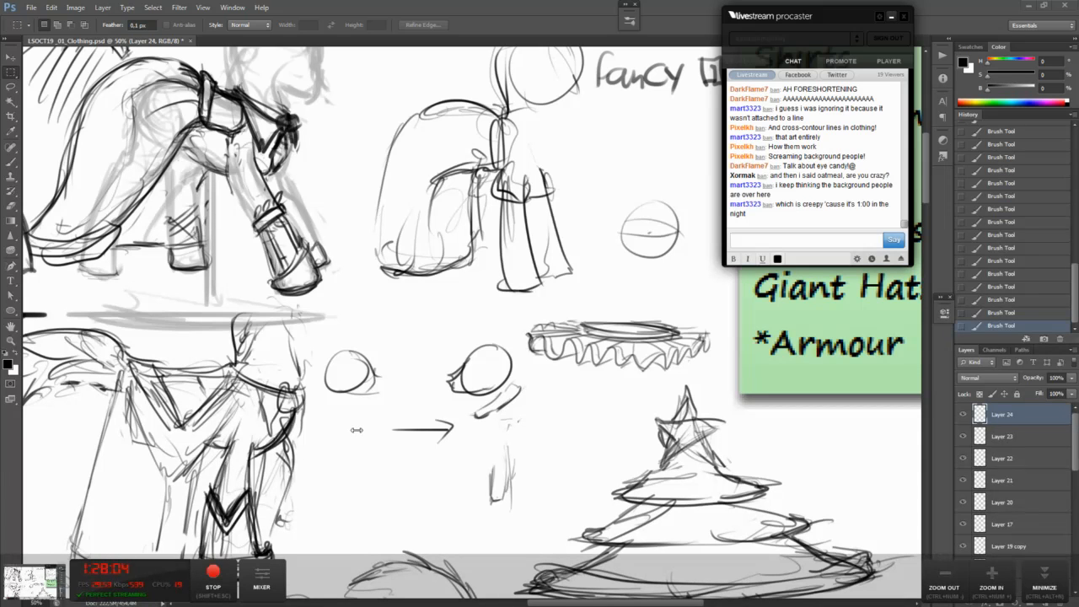
pyautogui.scroll(-5, 483, 415)
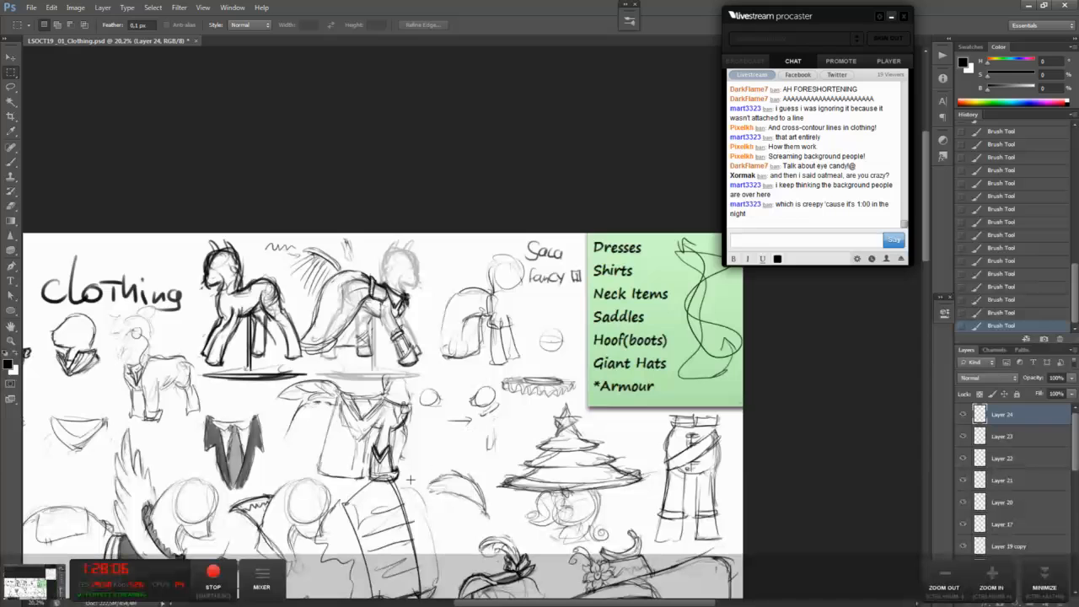
pyautogui.moveTo(430, 457); pyautogui.dragTo(562, 166)
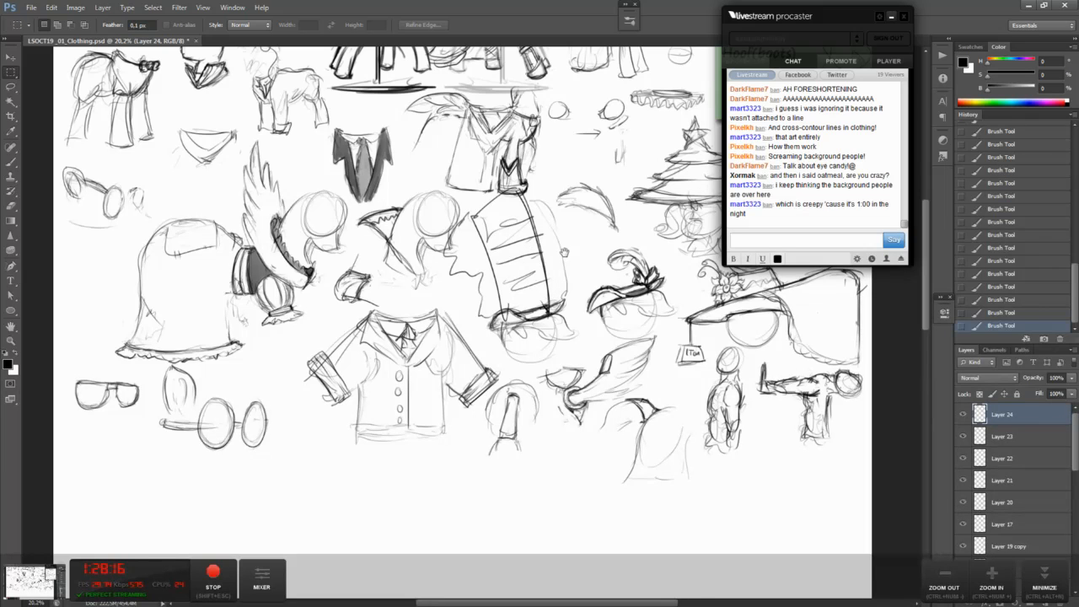
pyautogui.moveTo(564, 252); pyautogui.dragTo(480, 360)
pyautogui.moveTo(322, 320); pyautogui.dragTo(446, 305)
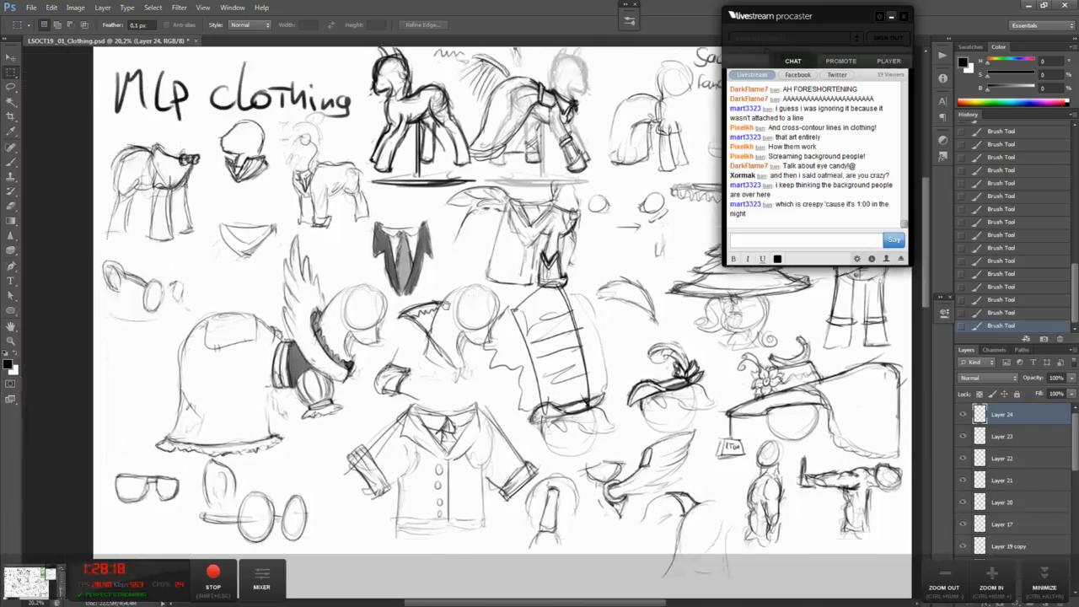
pyautogui.scroll(-2, 446, 305)
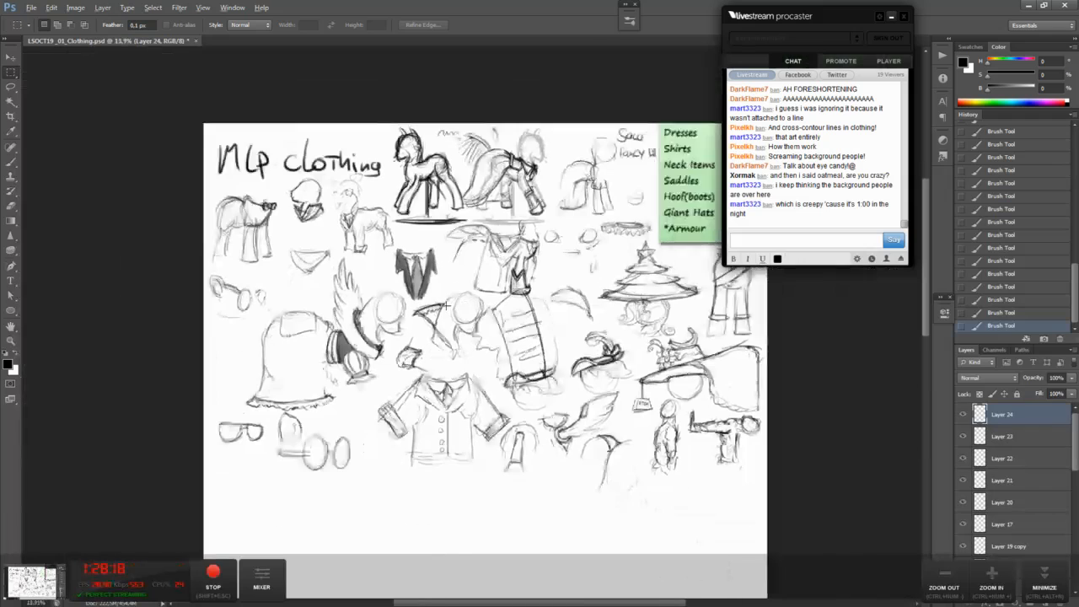
# Step: Crop away the blank lower part of the canvas so it ends just below the lowest sketches
pyautogui.click(10, 115)
pyautogui.scroll(-3, 511, 201)
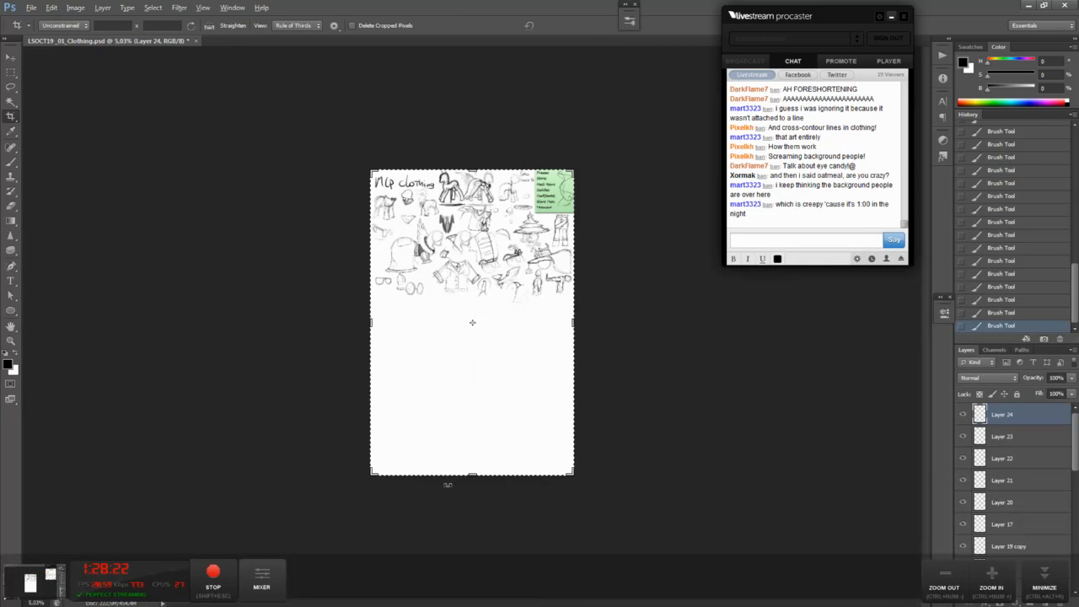
pyautogui.moveTo(472, 474); pyautogui.dragTo(473, 389)
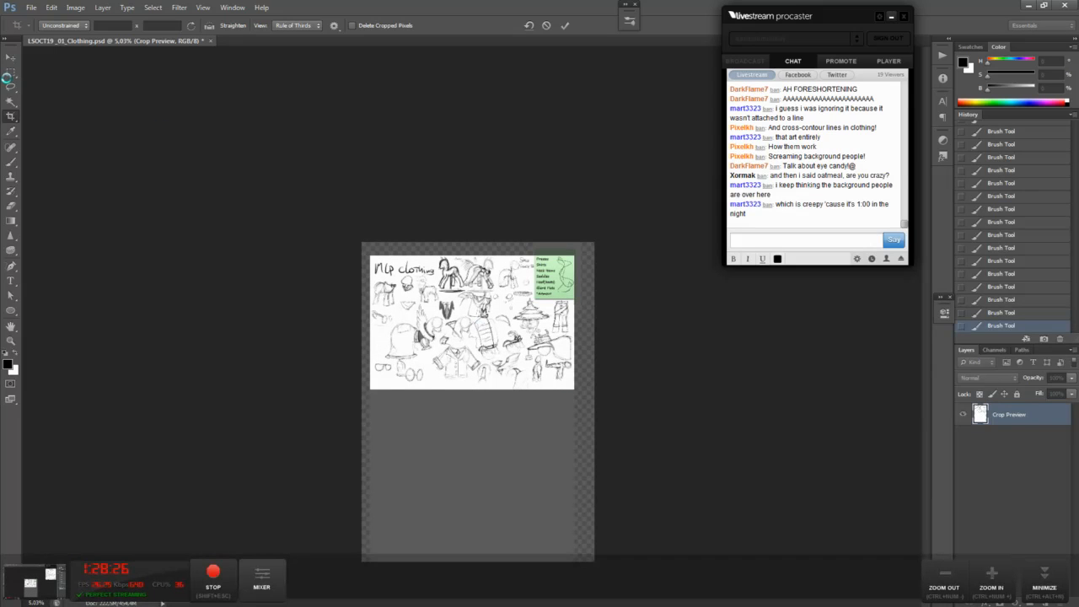
pyautogui.press('Return')
pyautogui.press('m')
pyautogui.hotkey('ctrl', '0')
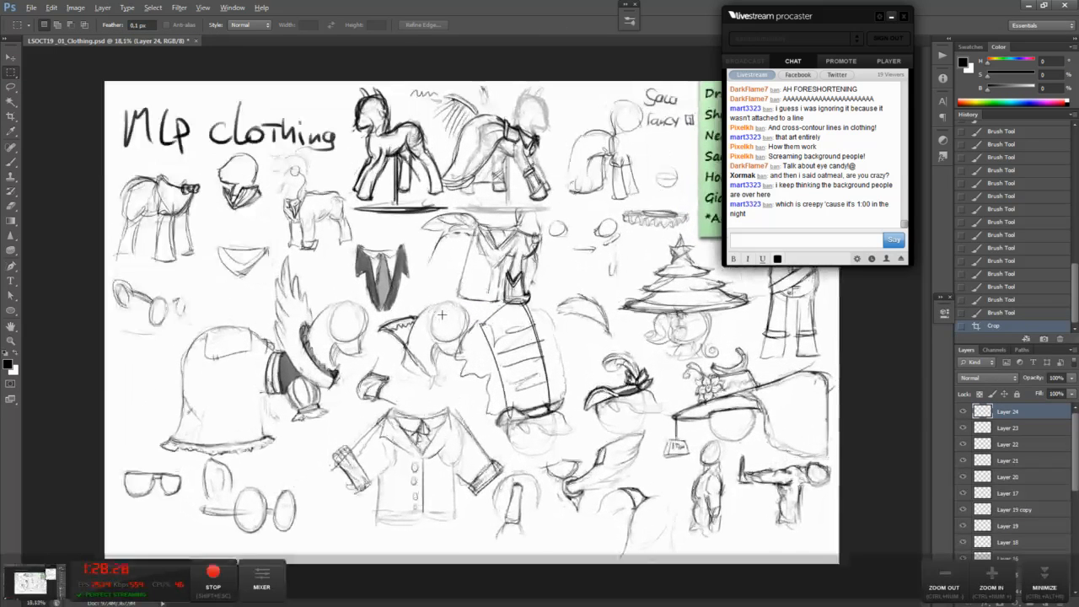